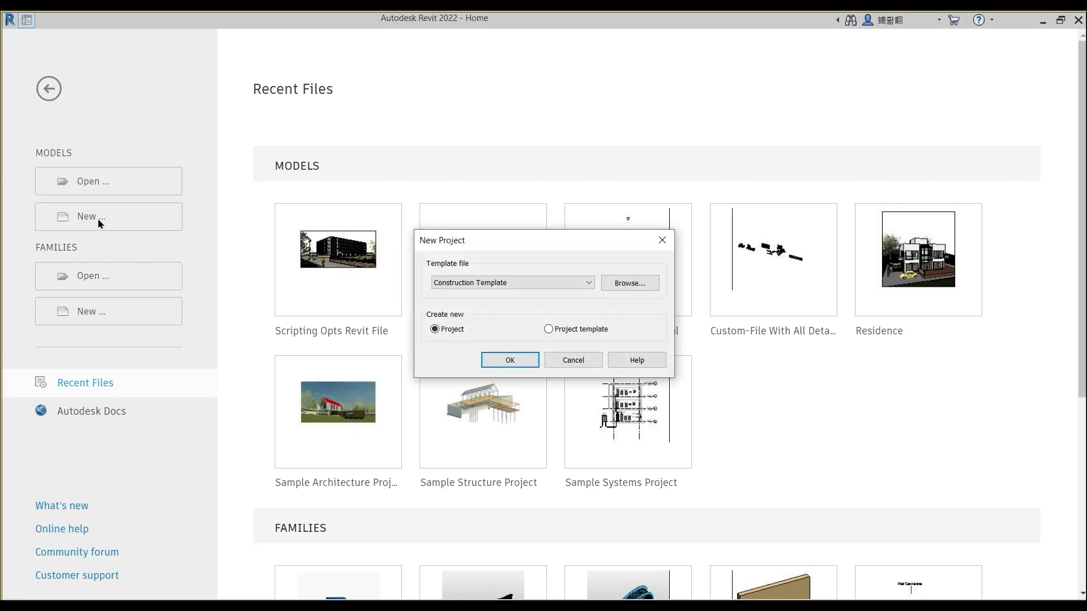
# Step: Create a new project from the default.rte template in the English-Imperial templates folder
pyautogui.click(611, 285)
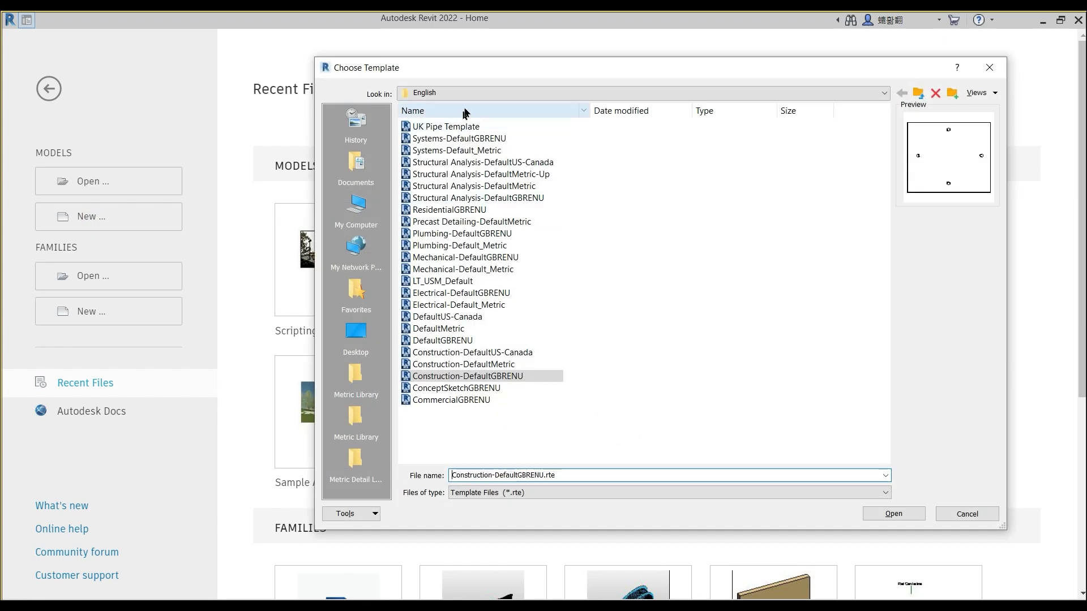
pyautogui.click(474, 92)
pyautogui.click(501, 172)
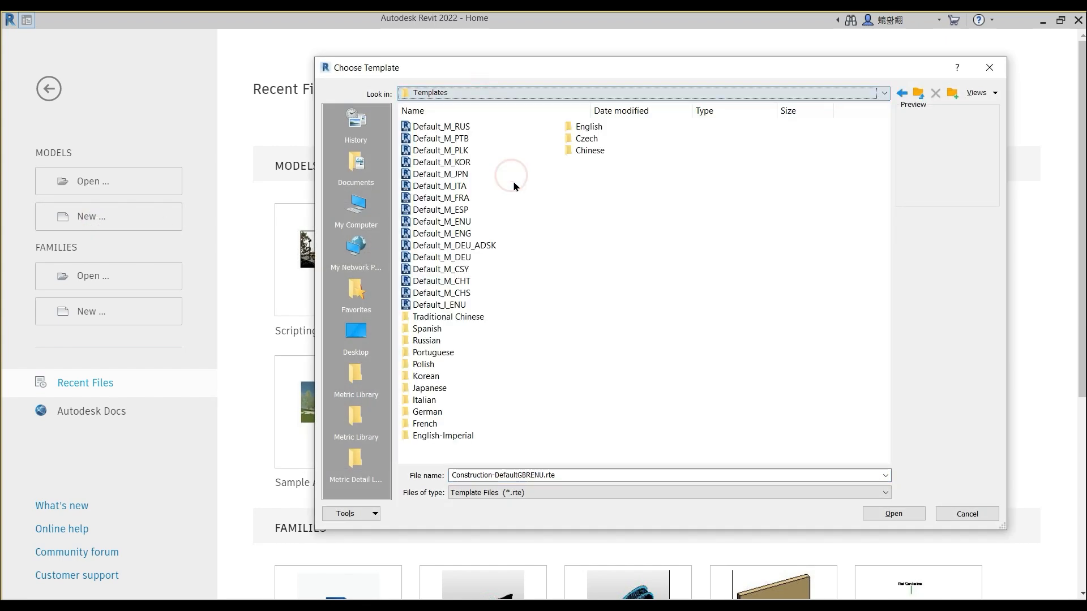
pyautogui.doubleClick(440, 436)
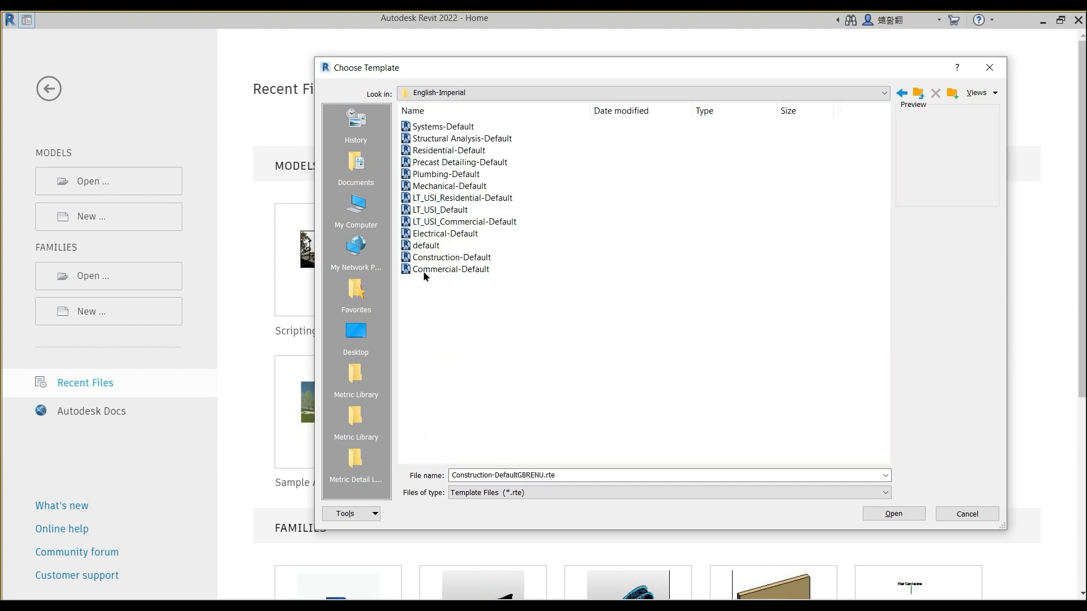
pyautogui.click(431, 248)
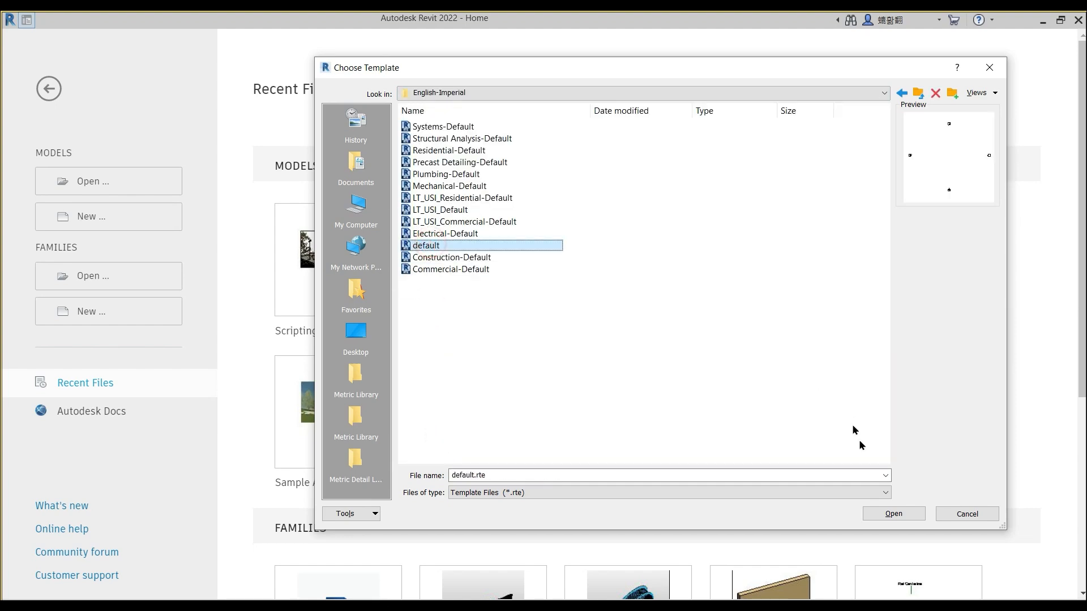
pyautogui.click(894, 513)
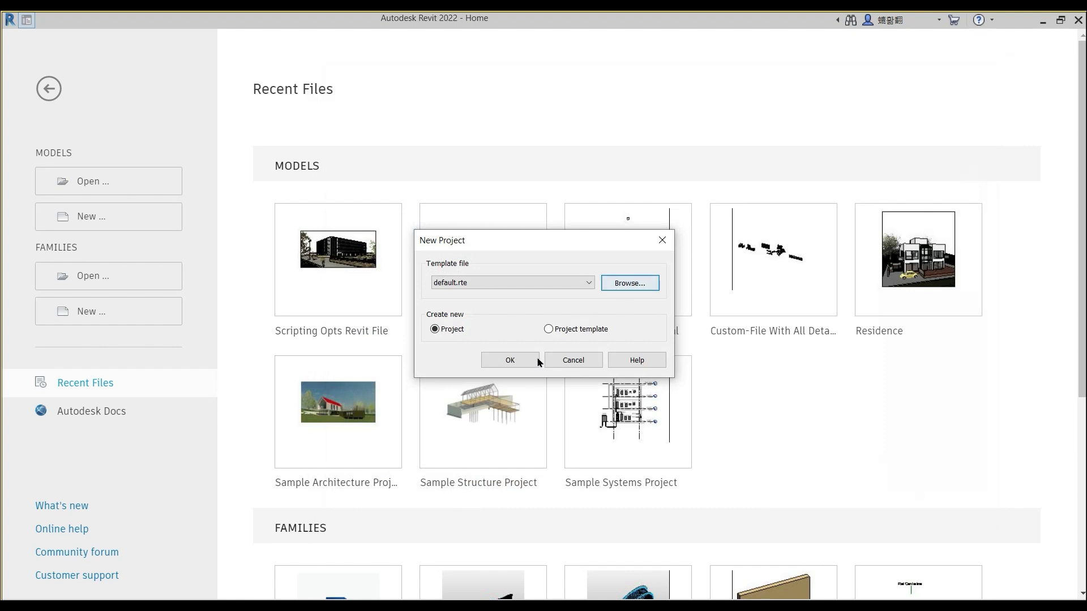
pyautogui.click(515, 360)
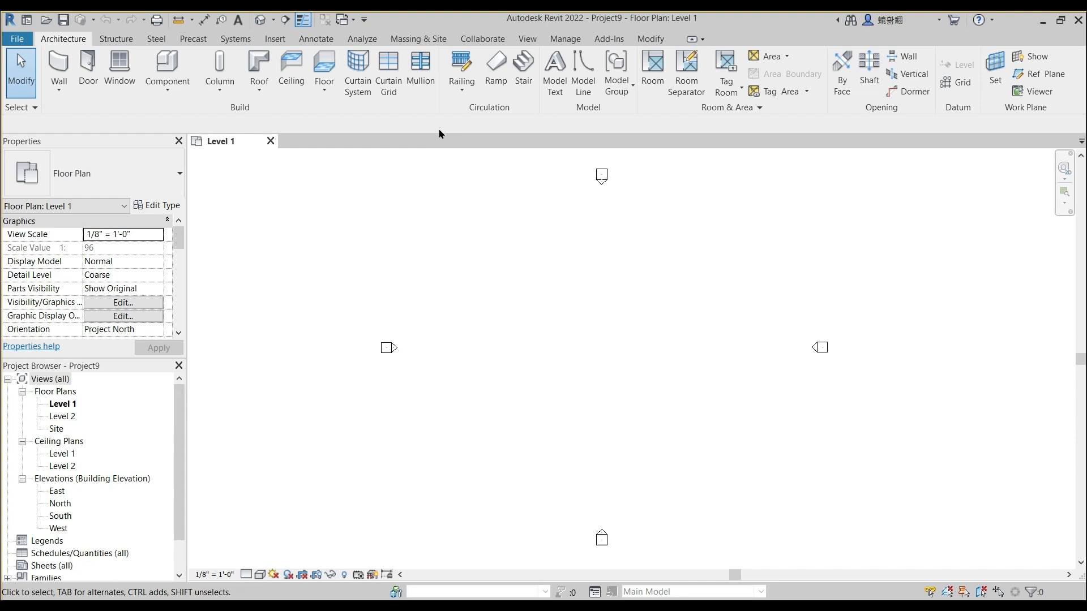
pyautogui.click(417, 39)
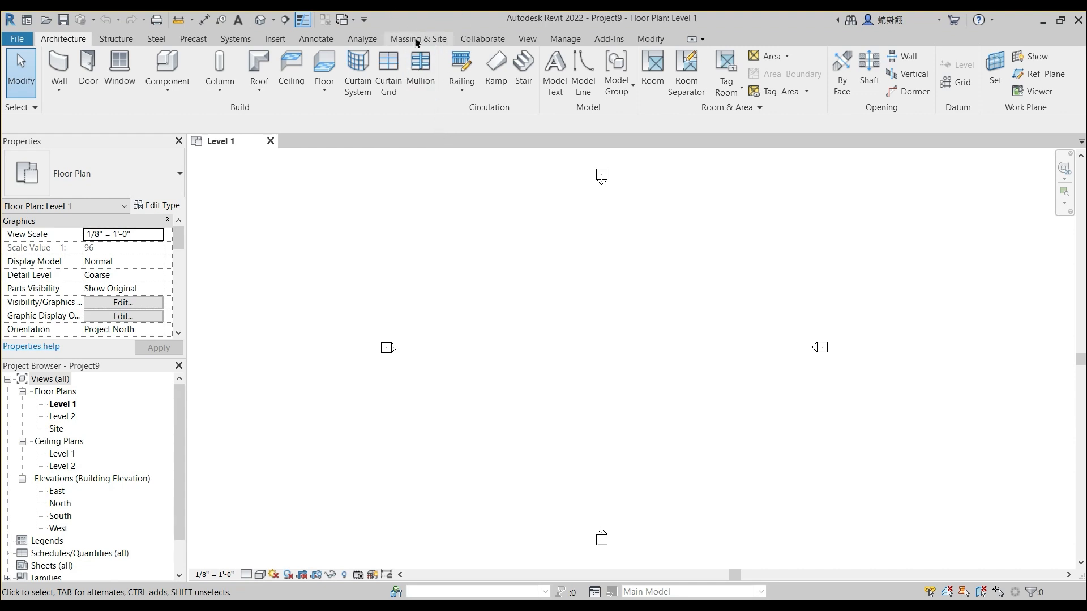
pyautogui.click(416, 39)
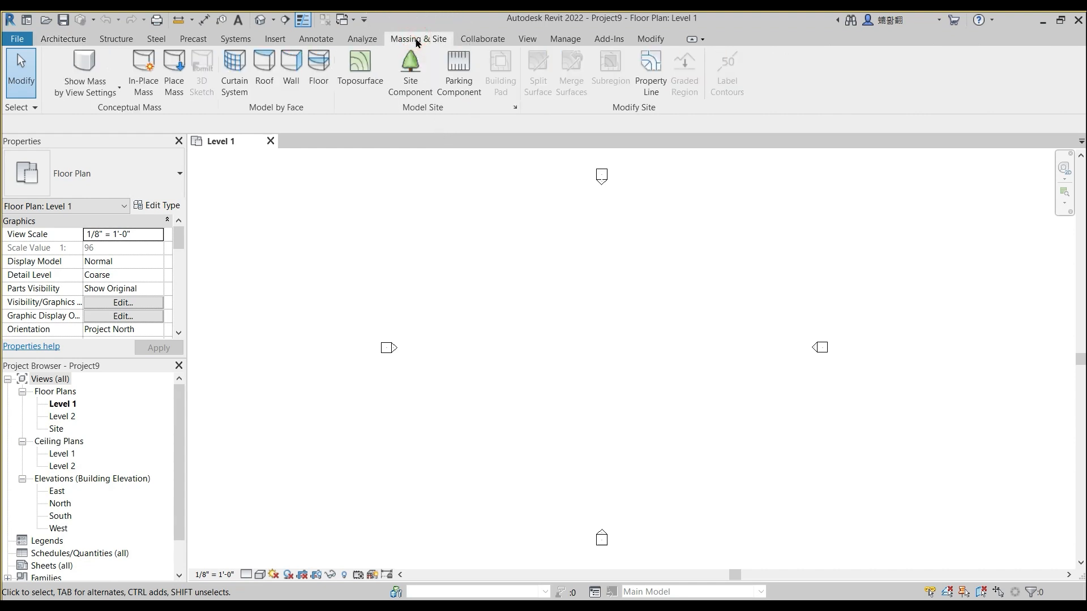
pyautogui.click(152, 72)
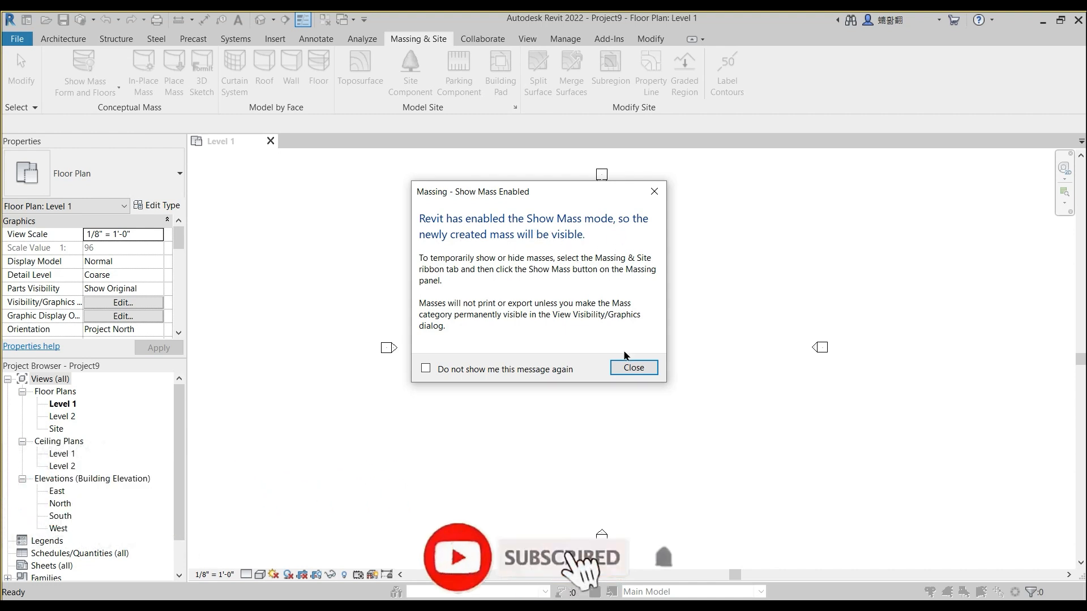
pyautogui.click(634, 368)
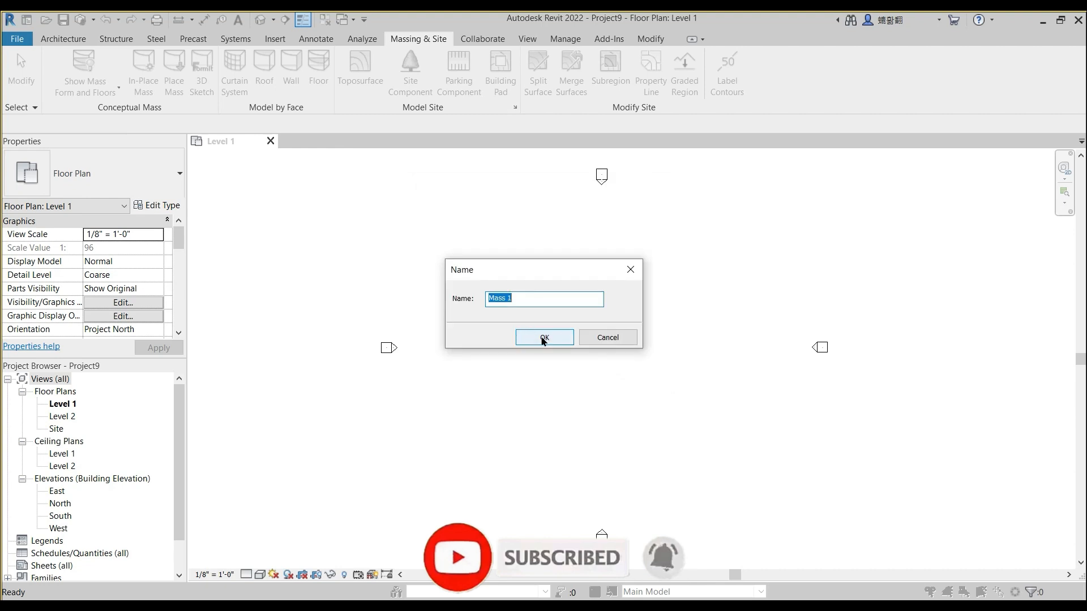
pyautogui.click(543, 338)
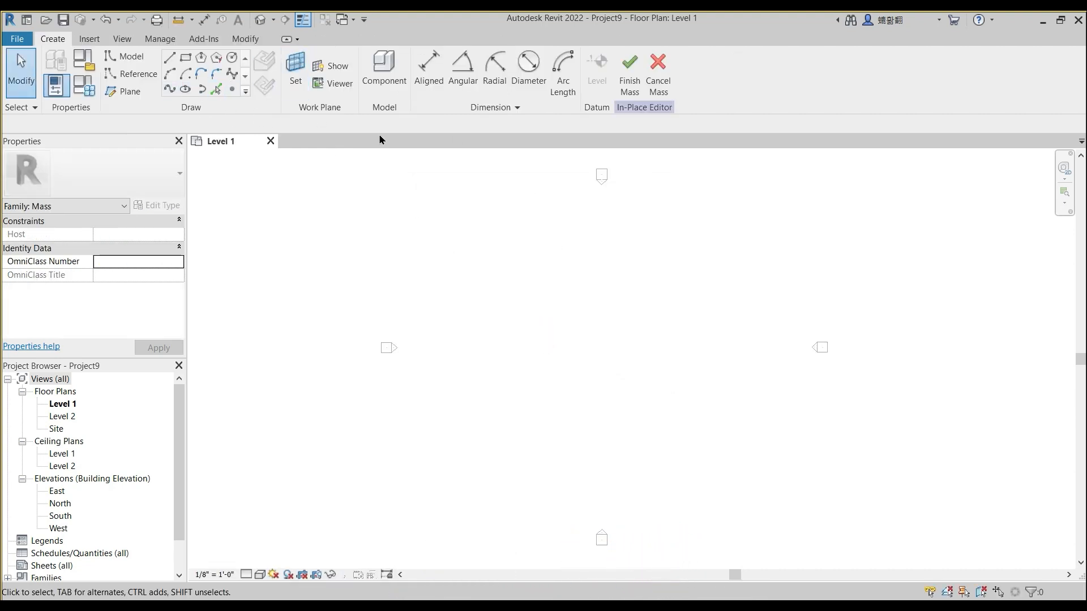
pyautogui.click(658, 71)
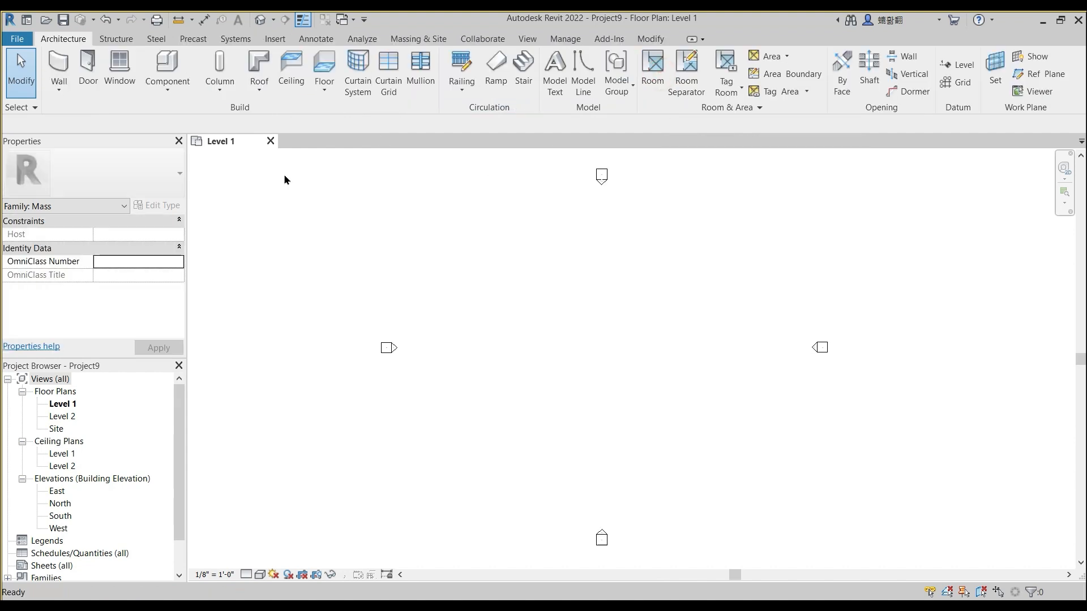
# Step: Start an in-place model component in the Mass family category and accept the suggested name
pyautogui.click(168, 88)
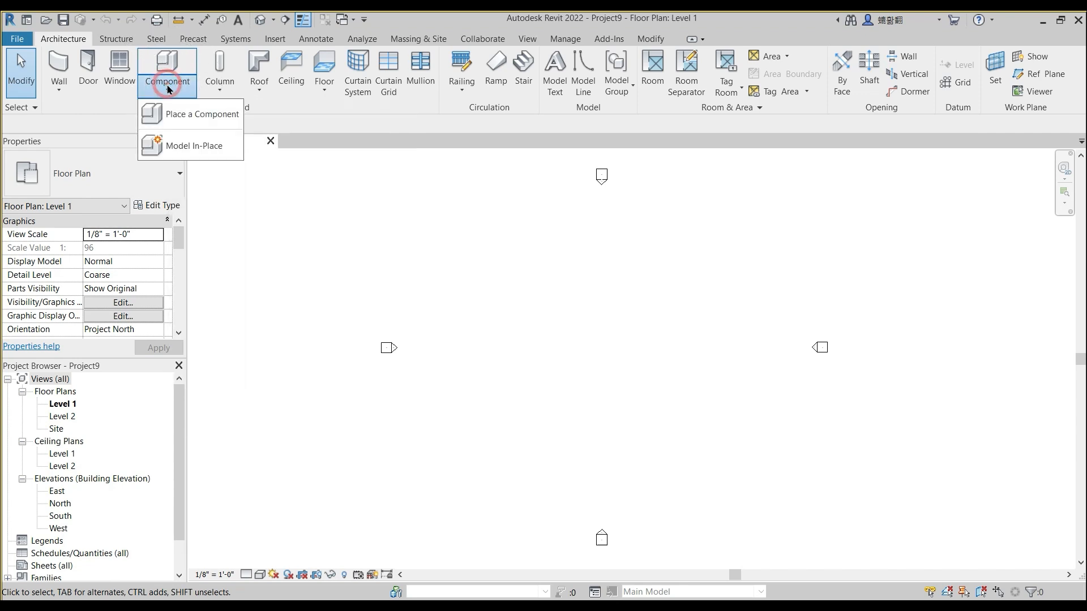
pyautogui.click(195, 146)
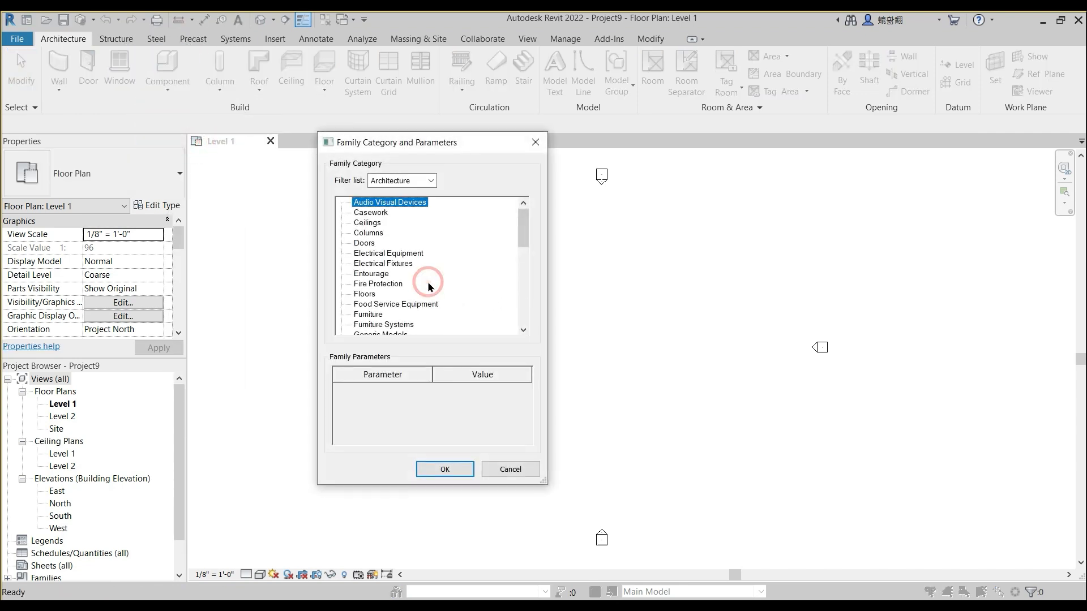
pyautogui.press('m')
pyautogui.click(446, 470)
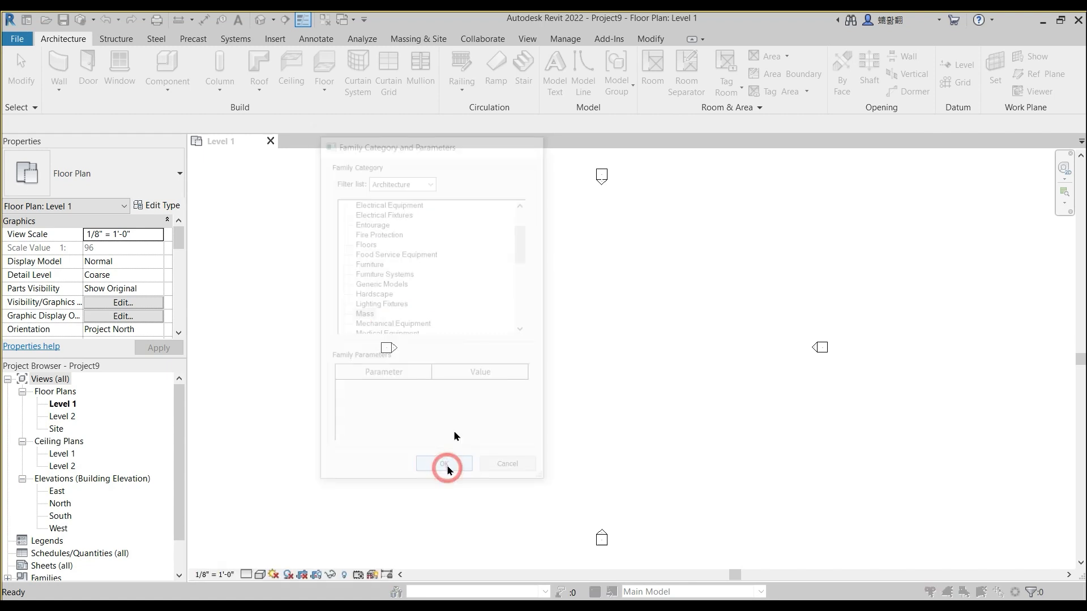
pyautogui.click(543, 338)
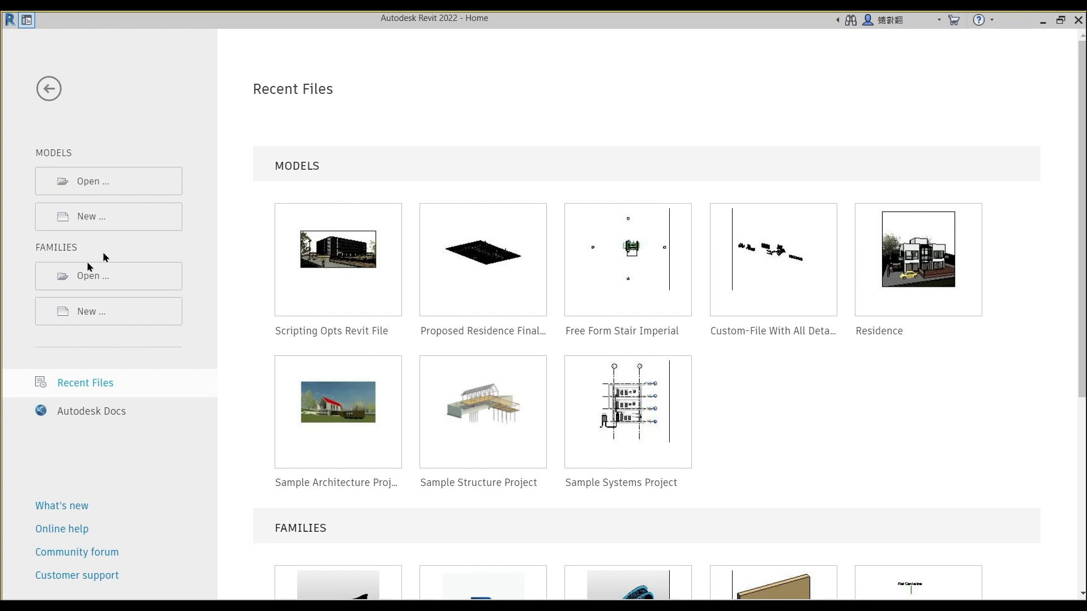
# Step: Create a new family from the Mass template in the Conceptual Mass folder of the English-Imperial family templates
pyautogui.click(86, 320)
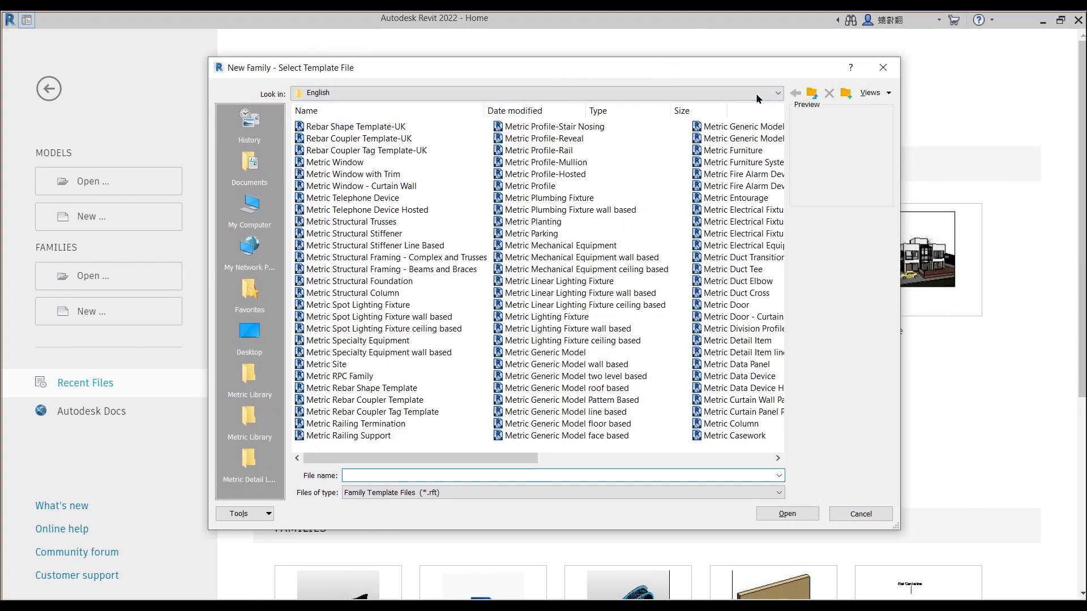
pyautogui.click(757, 93)
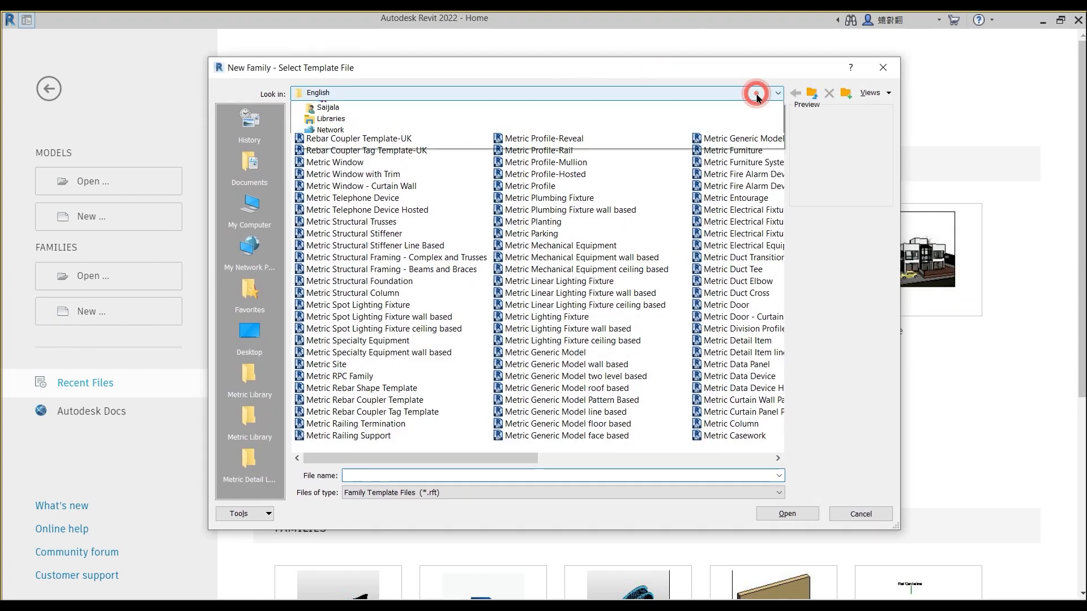
pyautogui.click(435, 177)
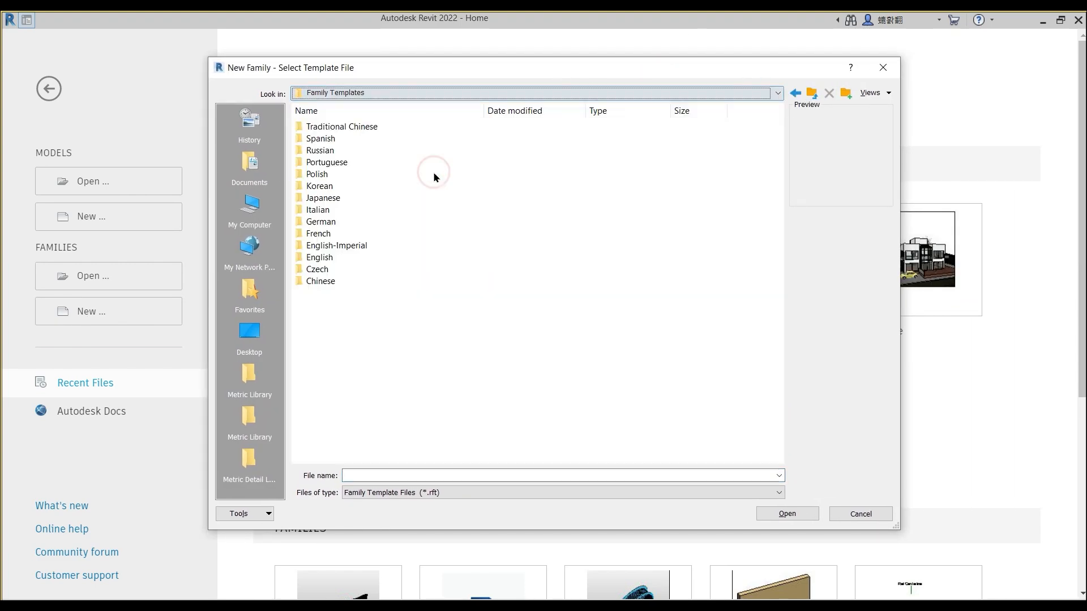
pyautogui.doubleClick(349, 243)
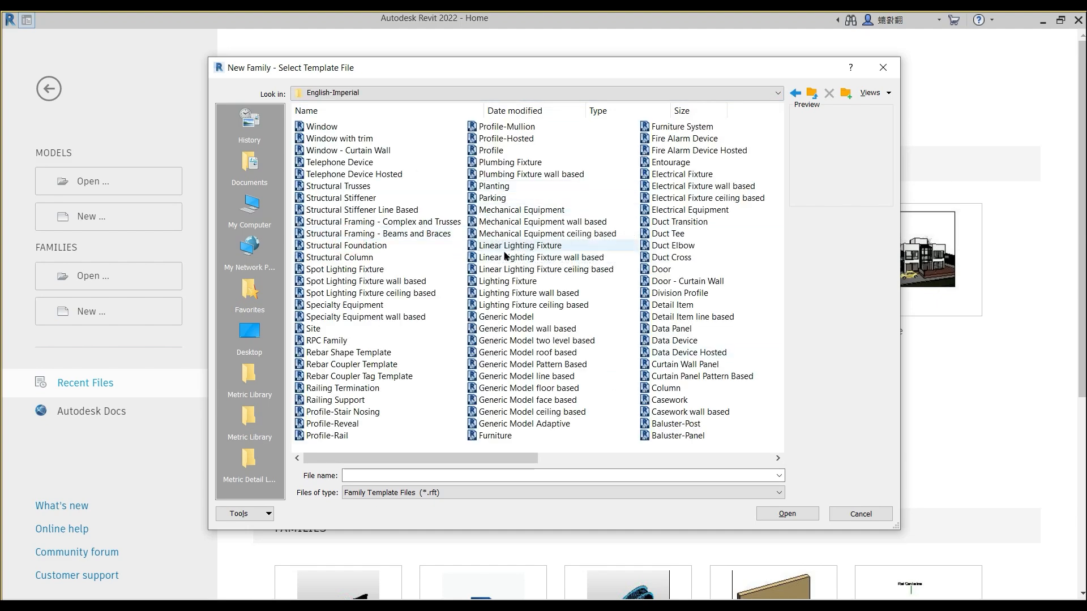
pyautogui.scroll(-2, 507, 252)
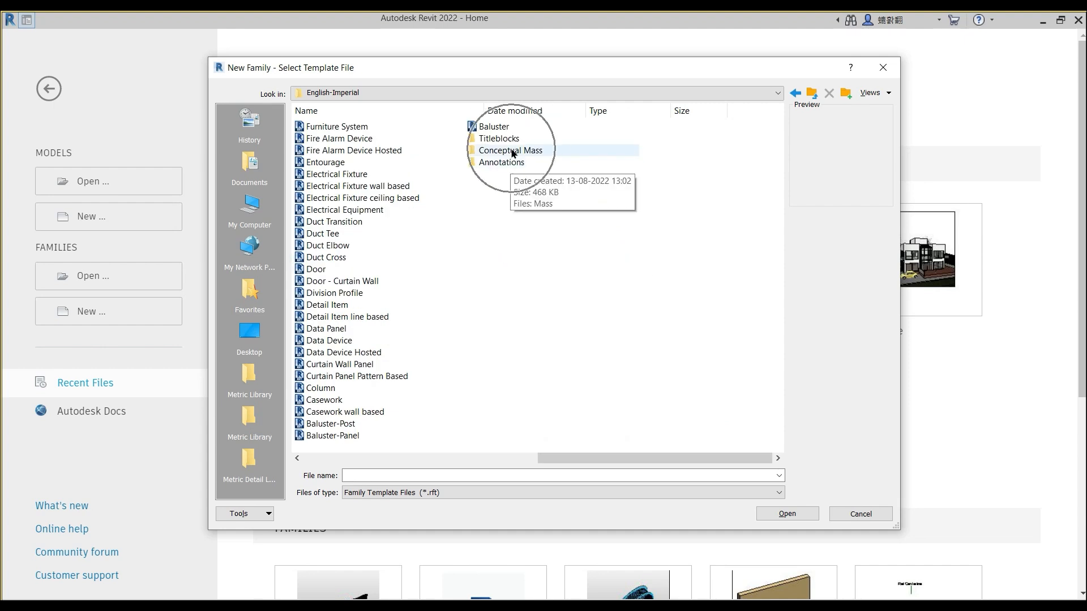
pyautogui.doubleClick(513, 151)
pyautogui.click(313, 127)
pyautogui.click(787, 513)
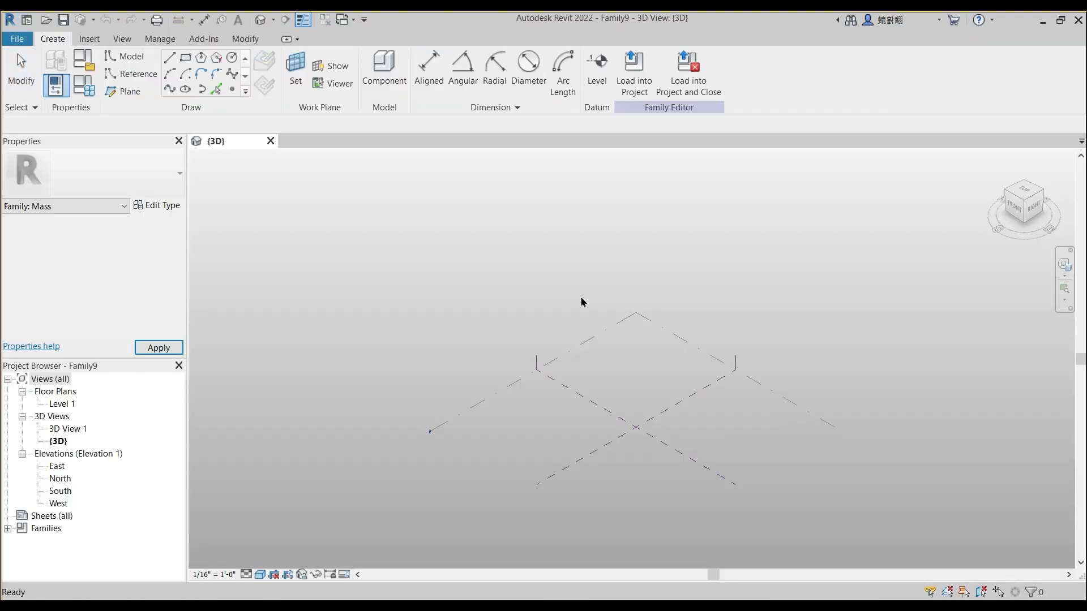
pyautogui.keyDown('shift'); pyautogui.moveTo(573, 328); pyautogui.dragTo(603, 238, button='middle'); pyautogui.keyUp('shift')
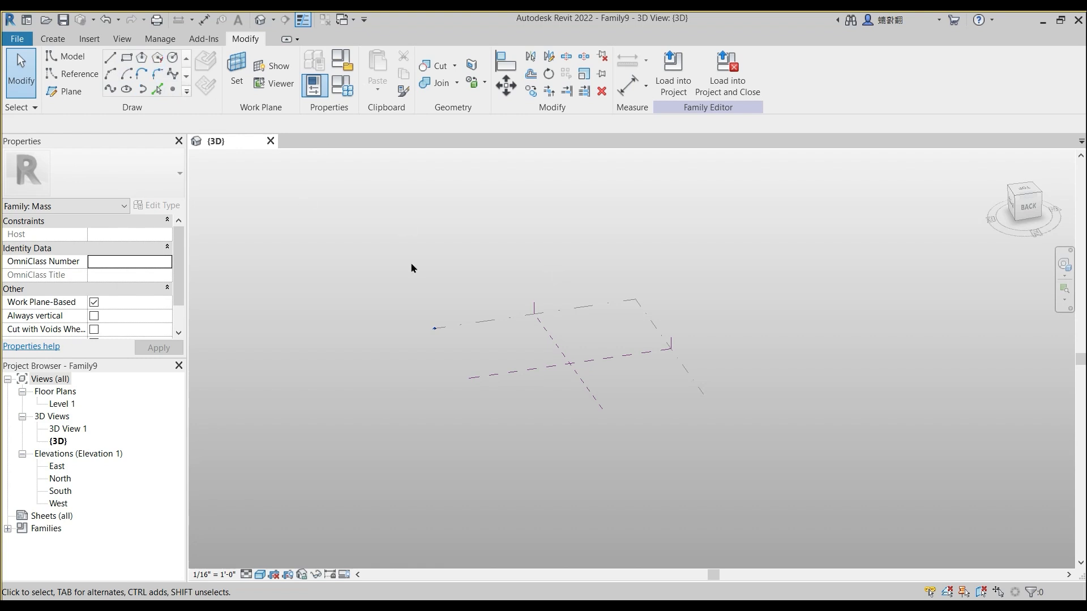
# Step: Create another new family from the Generic Model template in the English-Imperial family templates folder
pyautogui.click(15, 40)
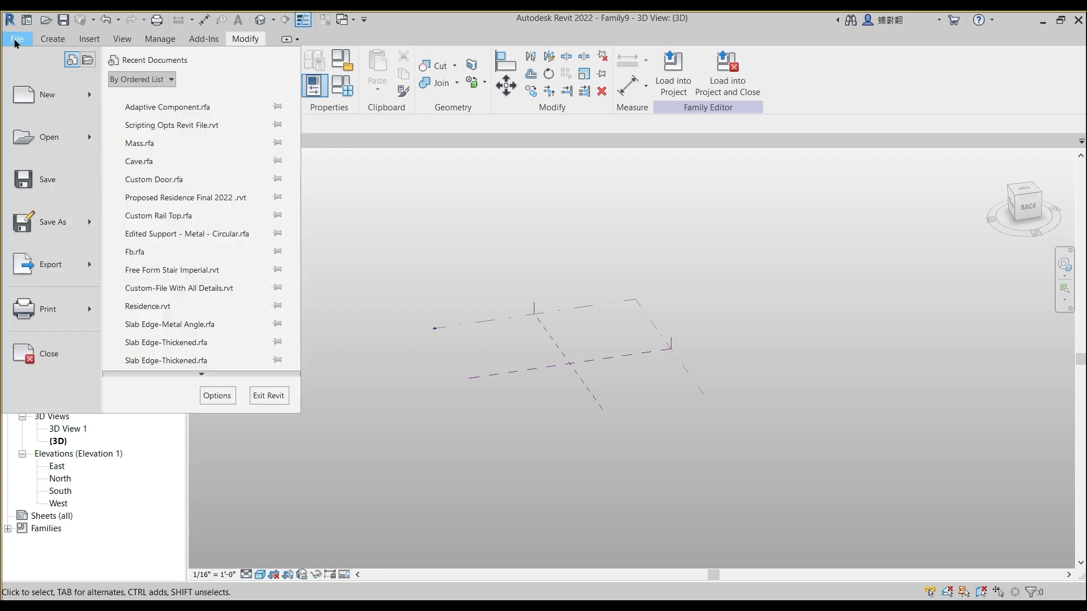
pyautogui.moveTo(45, 116)
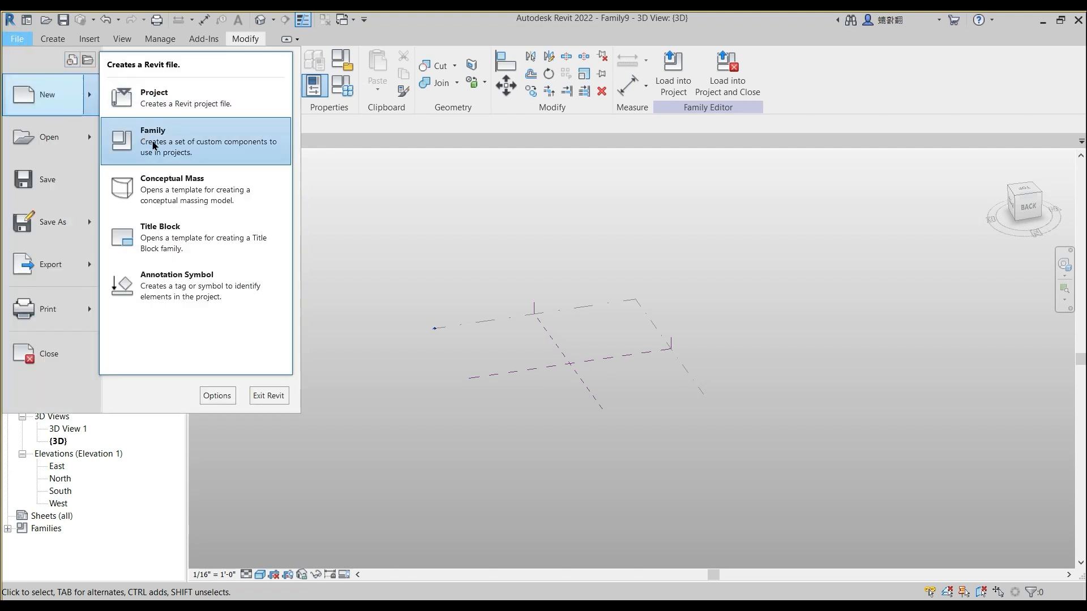
pyautogui.click(154, 146)
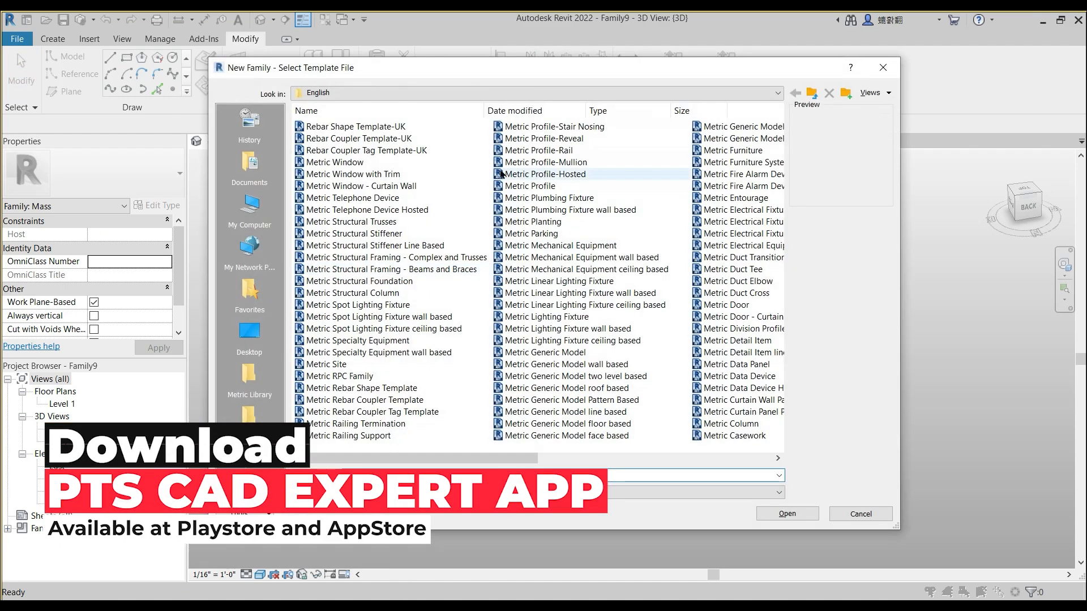
pyautogui.click(697, 93)
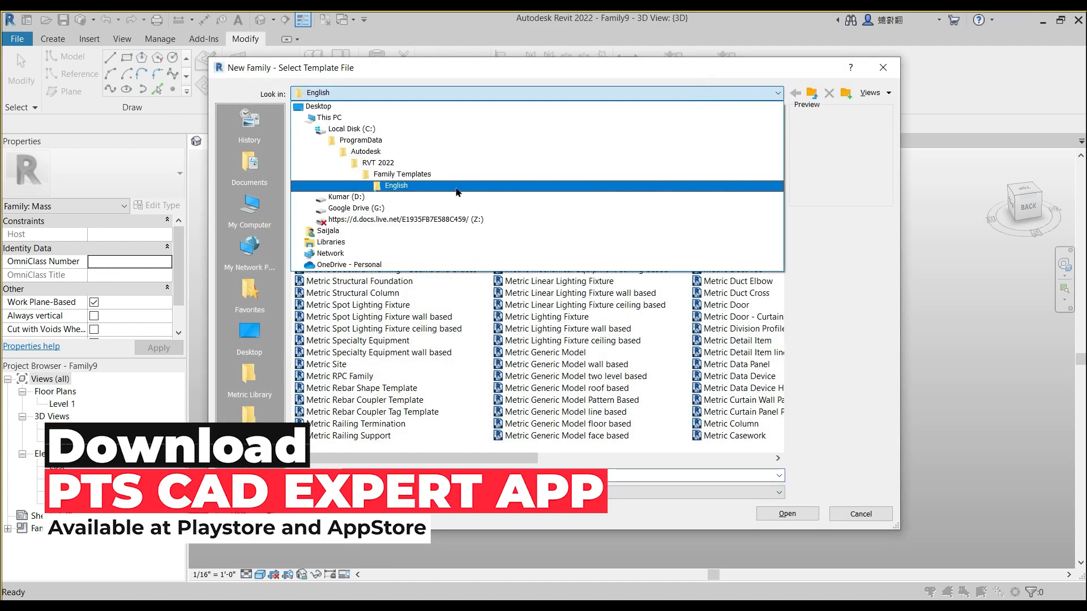
pyautogui.click(422, 175)
pyautogui.doubleClick(349, 247)
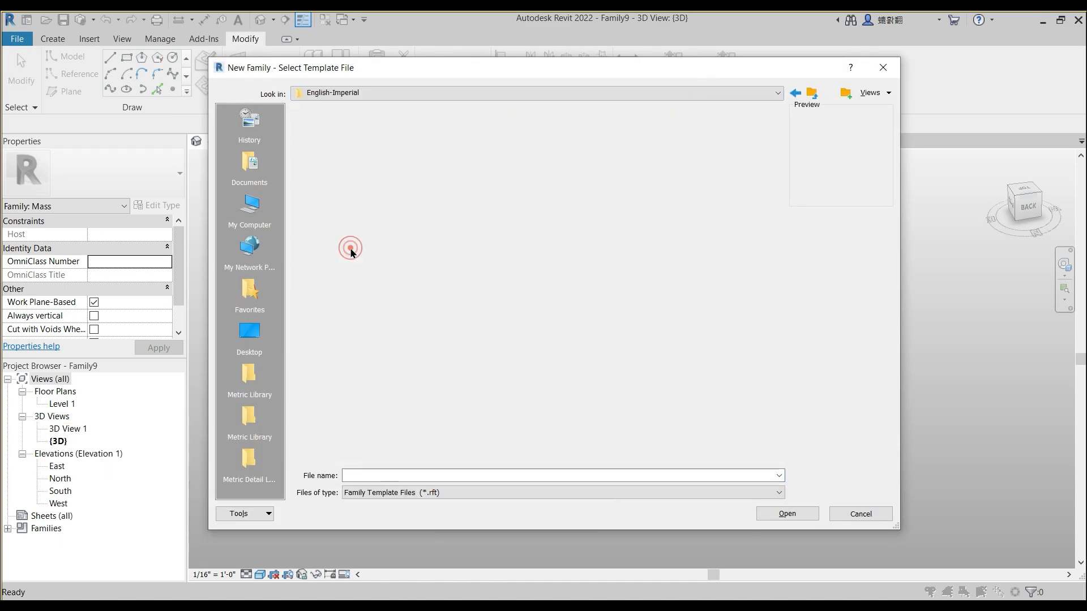
pyautogui.click(521, 319)
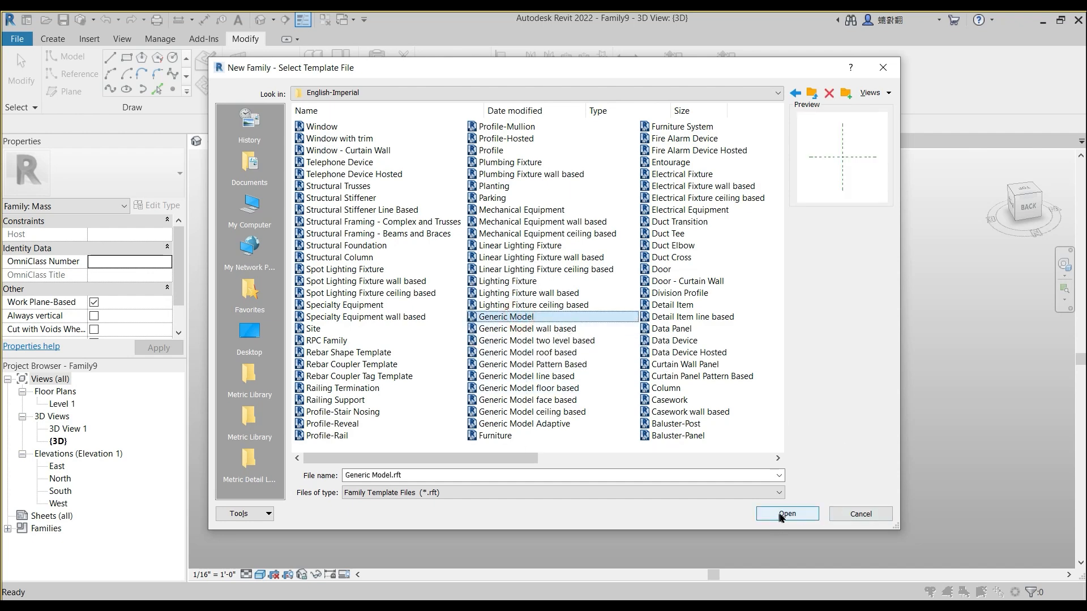
pyautogui.click(786, 513)
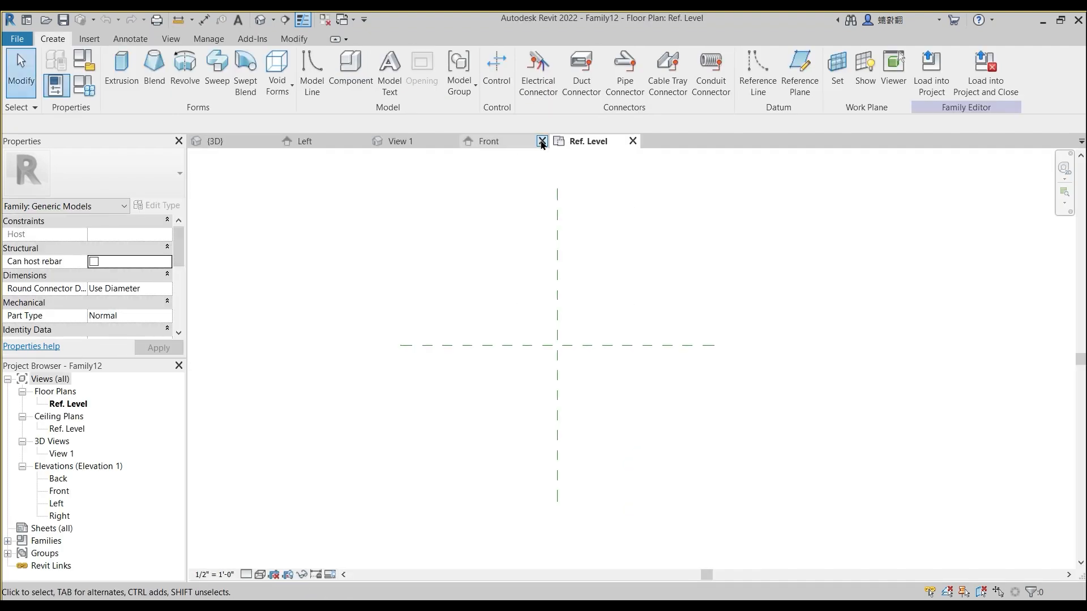
# Step: Close the generic model family's Front, View 1, Left and Ref. Level views to return to the mass family's 3D view
pyautogui.click(542, 141)
pyautogui.click(452, 142)
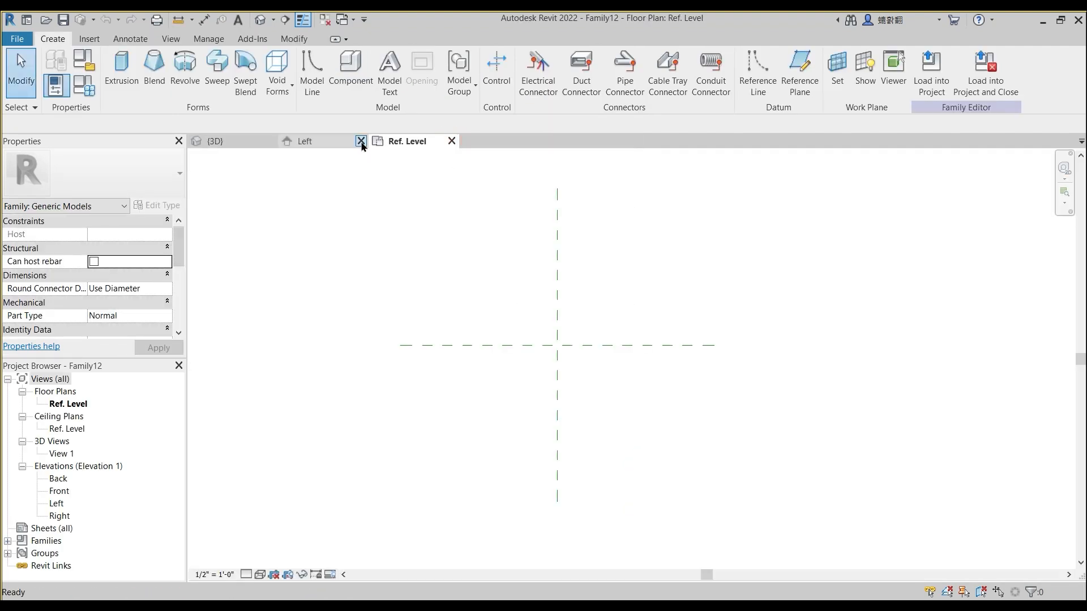
pyautogui.click(361, 144)
pyautogui.moveTo(517, 266); pyautogui.dragTo(506, 303, button='middle')
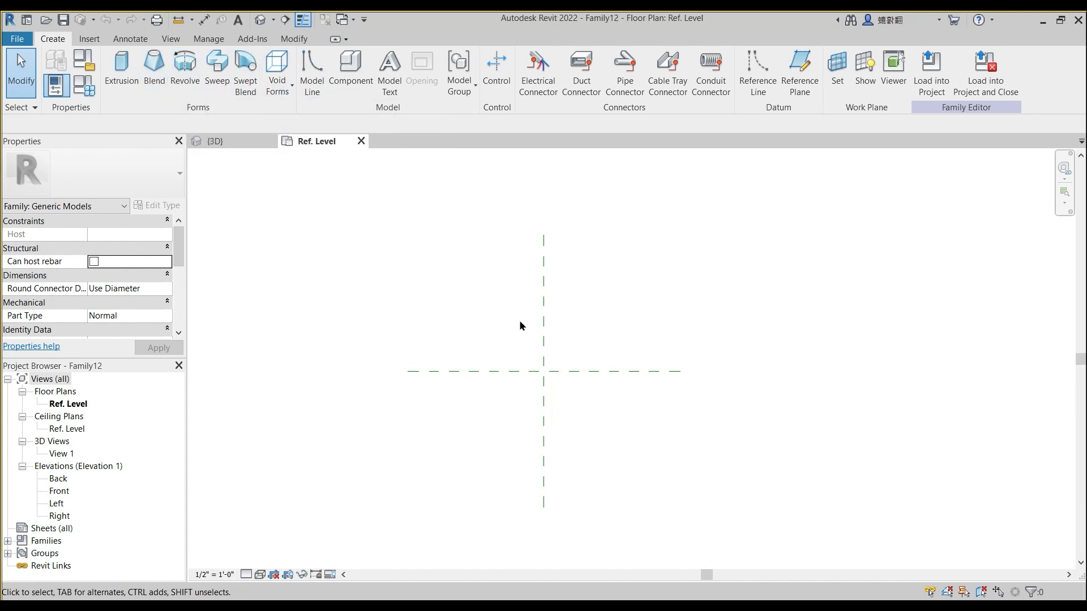
pyautogui.click(361, 141)
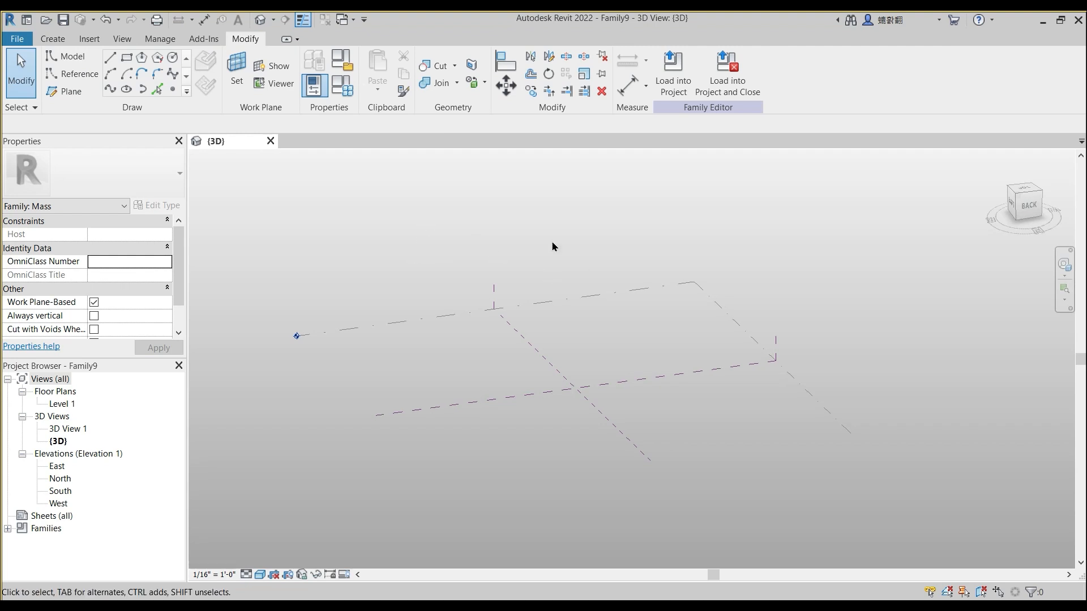
pyautogui.keyDown('shift'); pyautogui.moveTo(468, 336); pyautogui.dragTo(445, 327, button='middle'); pyautogui.keyUp('shift')
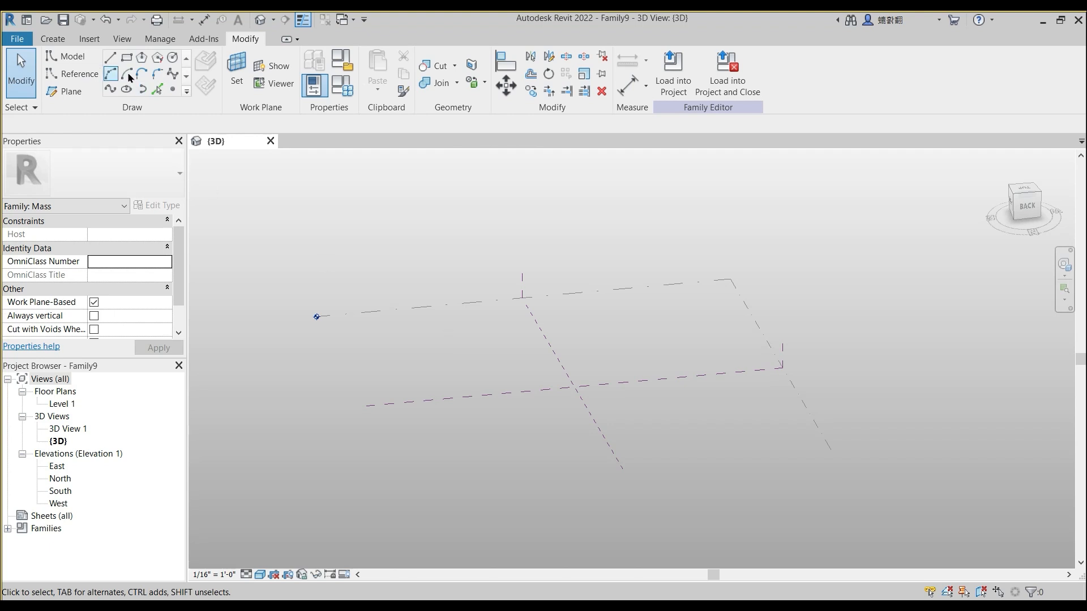
pyautogui.keyDown('shift'); pyautogui.moveTo(421, 301); pyautogui.dragTo(420, 301, button='middle'); pyautogui.keyUp('shift')
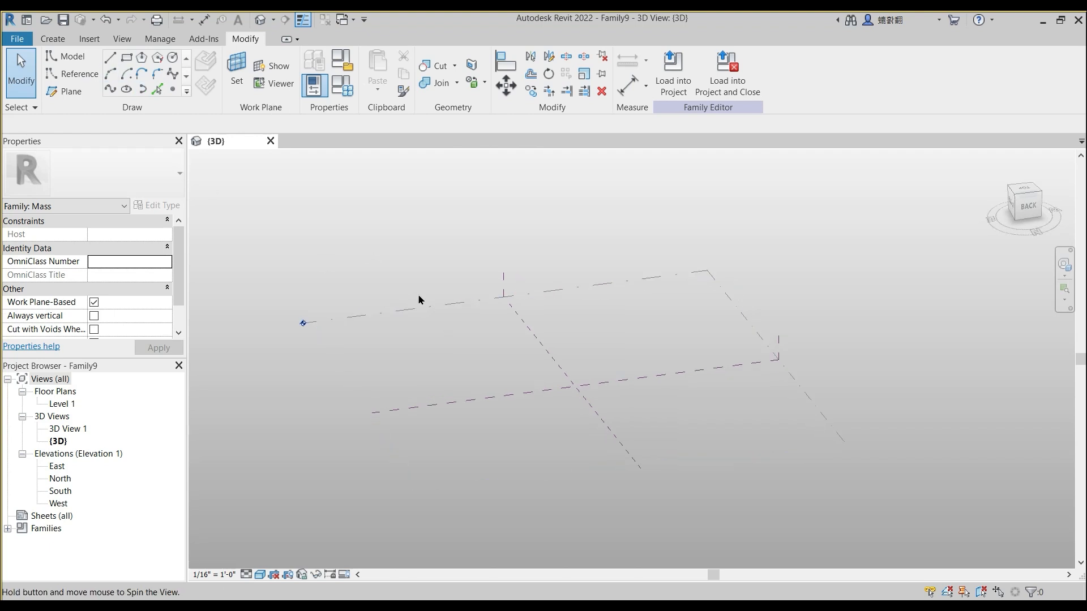
# Step: Examine the Level 1 plane and the reference planes of the mass family in the 3D view
pyautogui.keyDown('shift'); pyautogui.moveTo(451, 268); pyautogui.dragTo(414, 216, button='middle'); pyautogui.keyUp('shift')
pyautogui.keyDown('shift'); pyautogui.moveTo(474, 271); pyautogui.dragTo(594, 449, button='middle'); pyautogui.keyUp('shift')
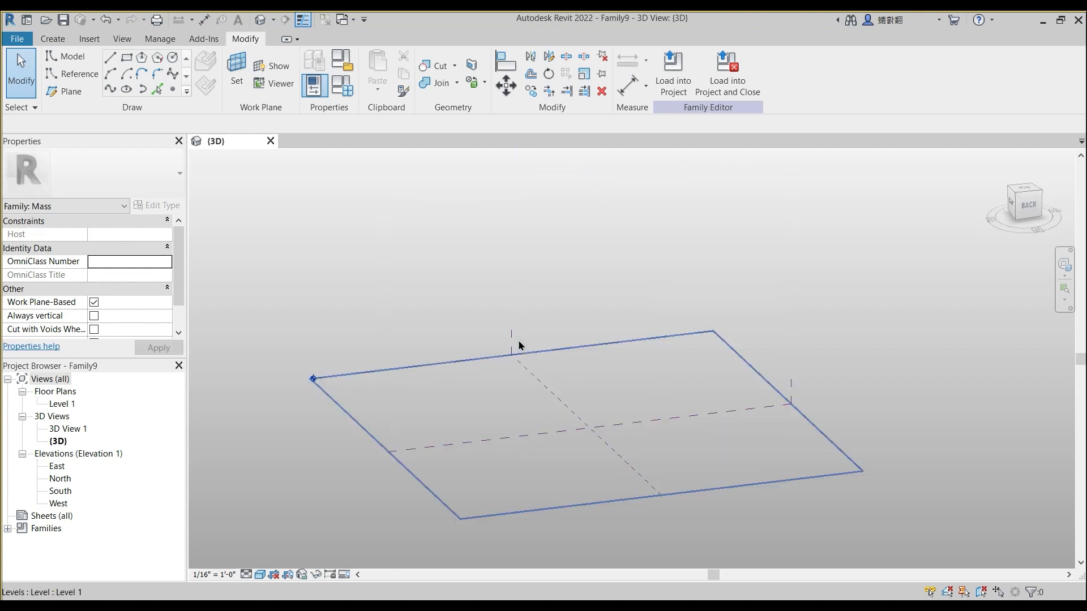
pyautogui.keyDown('shift'); pyautogui.moveTo(468, 317); pyautogui.dragTo(417, 292, button='middle'); pyautogui.keyUp('shift')
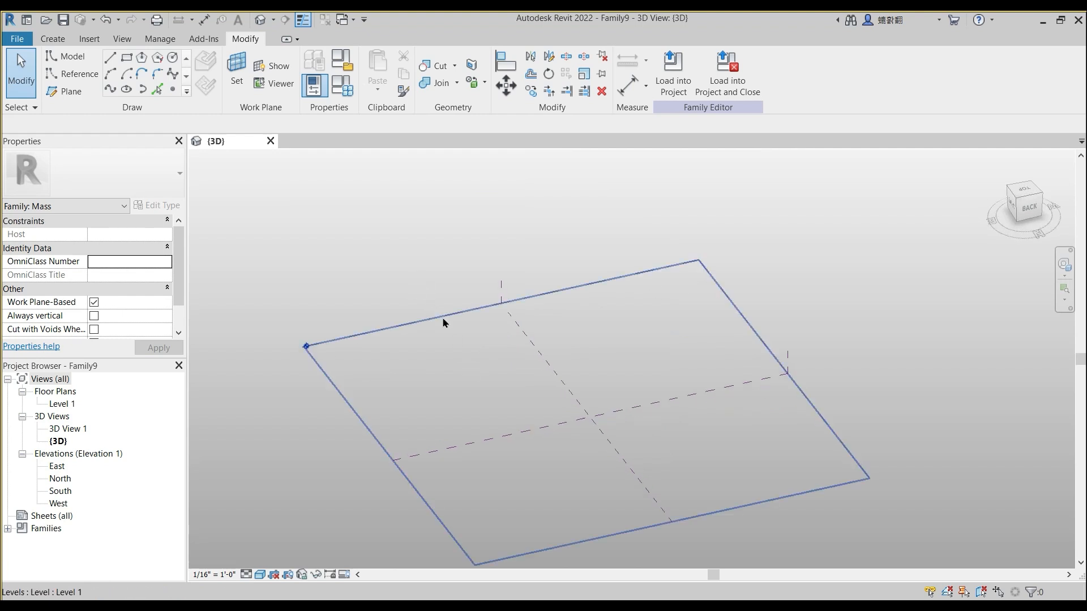
pyautogui.keyDown('shift'); pyautogui.moveTo(491, 375); pyautogui.dragTo(583, 340, button='middle'); pyautogui.keyUp('shift')
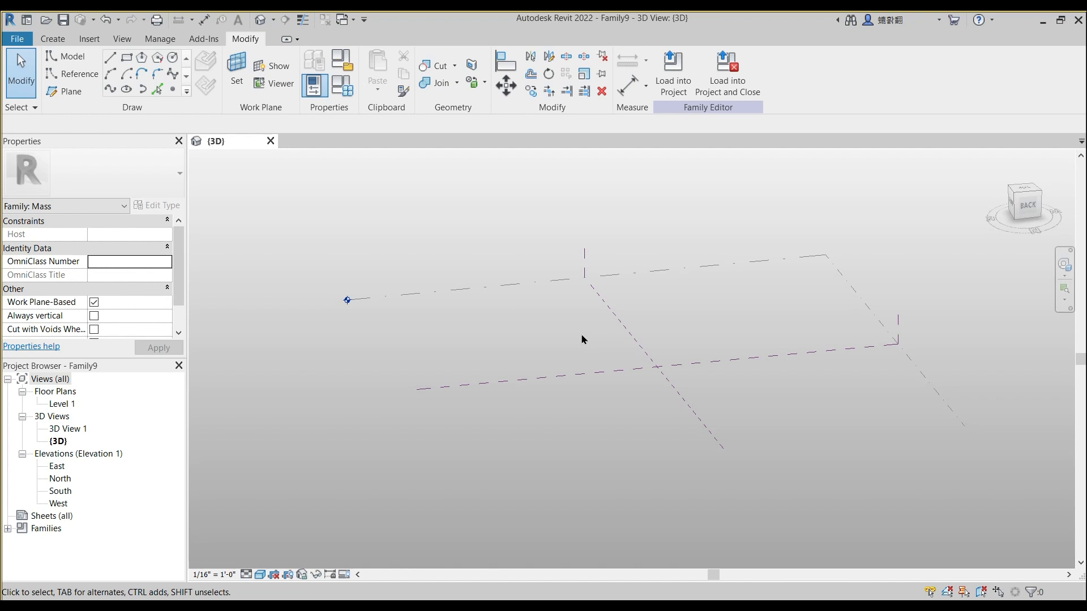
pyautogui.keyDown('shift'); pyautogui.moveTo(498, 355); pyautogui.dragTo(494, 355, button='middle'); pyautogui.keyUp('shift')
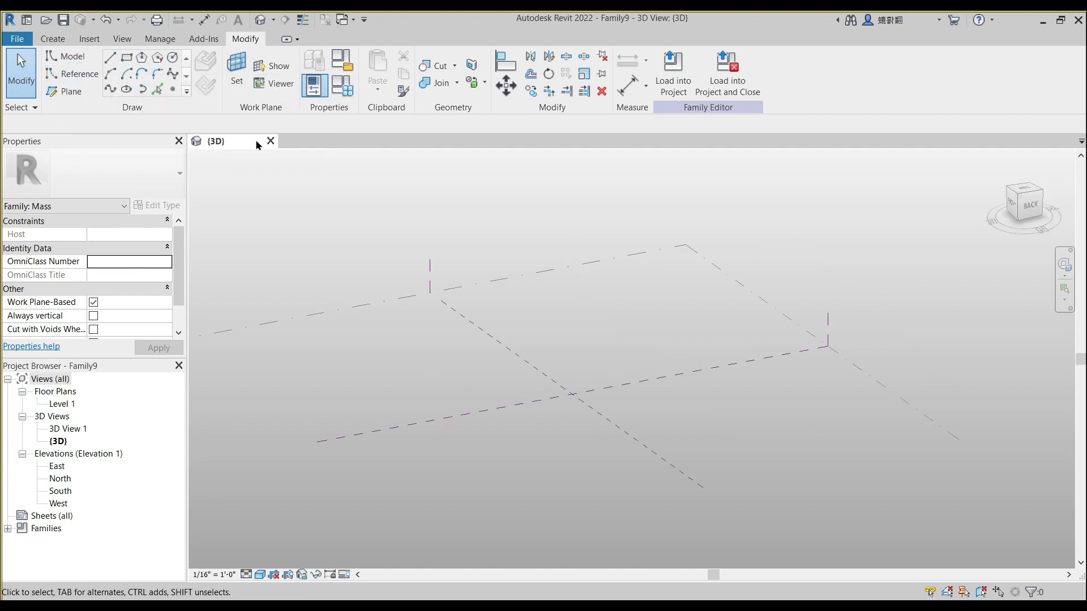
pyautogui.click(238, 74)
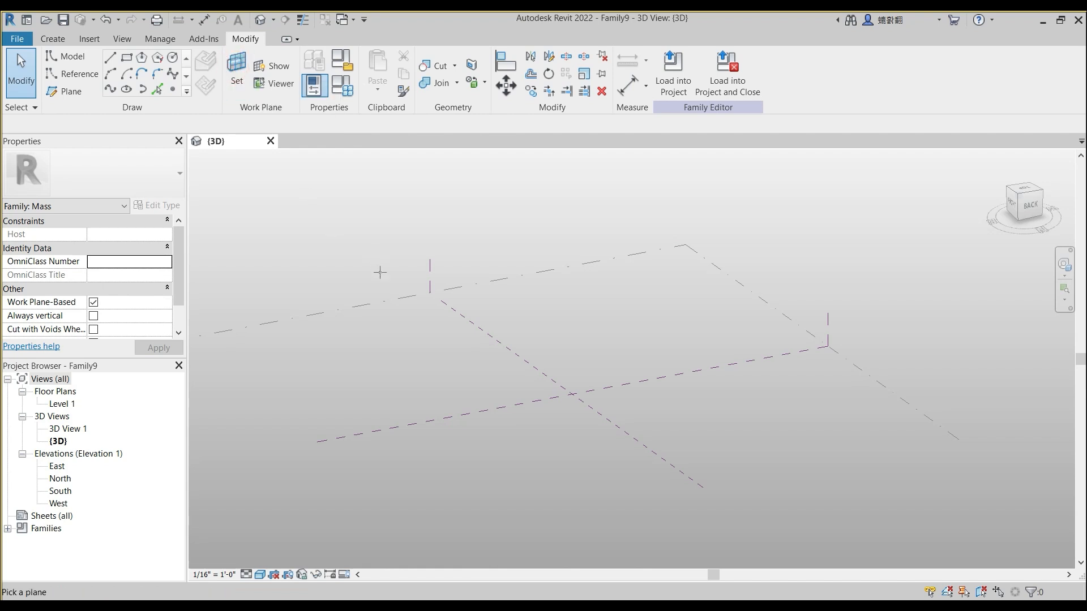
pyautogui.press('Escape')
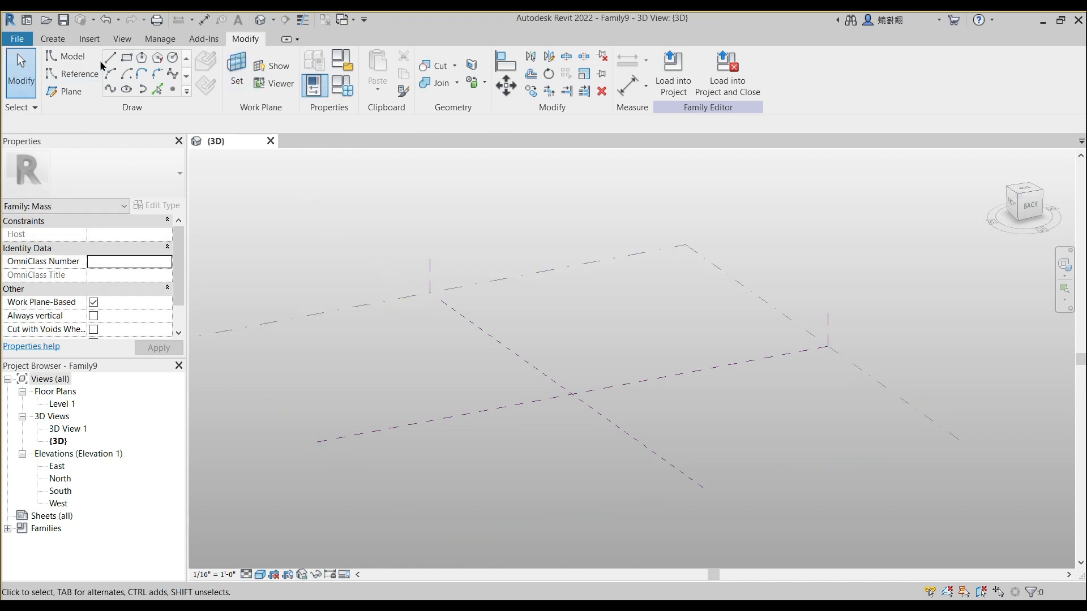
# Step: Draw a straight model line about 76' long on Level 1, crossing the centre reference plane
pyautogui.click(110, 58)
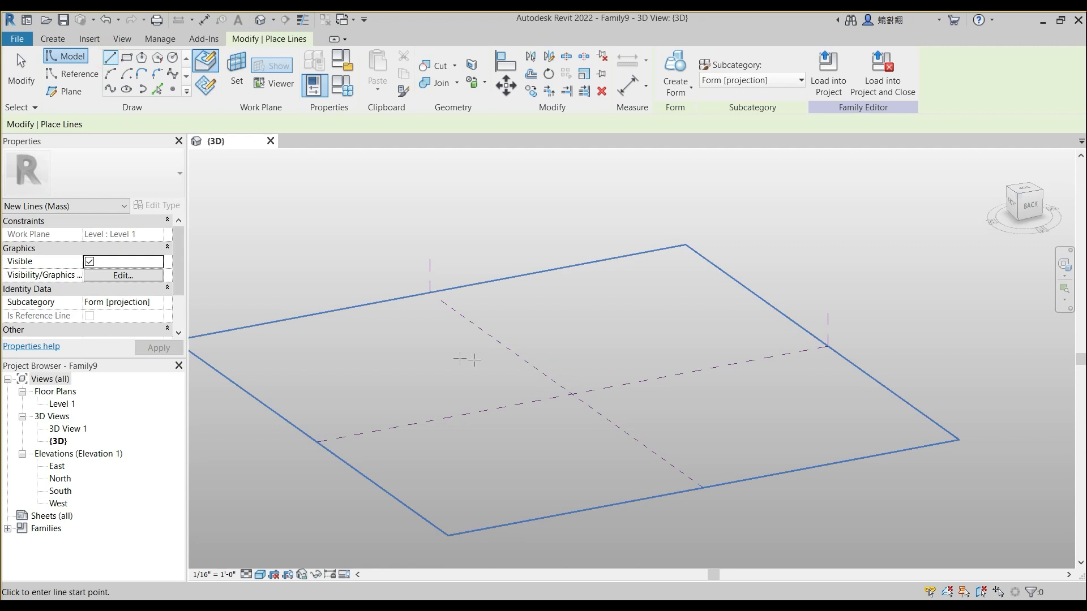
pyautogui.click(437, 354)
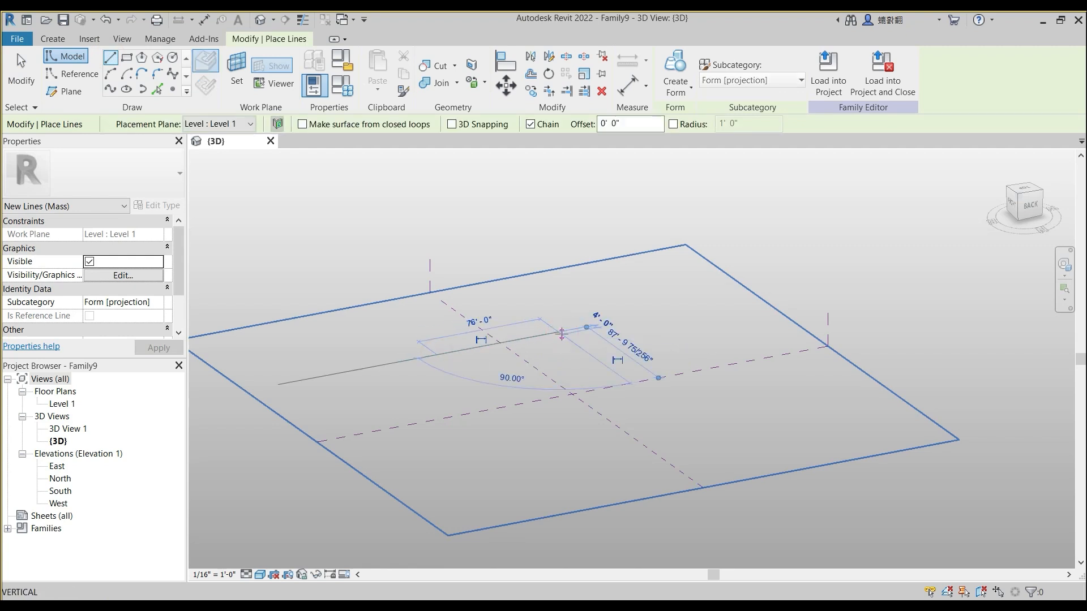
pyautogui.click(559, 333)
# Step: Draw a straight reference line about 80' long on Level 1, parallel to the model line
pyautogui.click(89, 77)
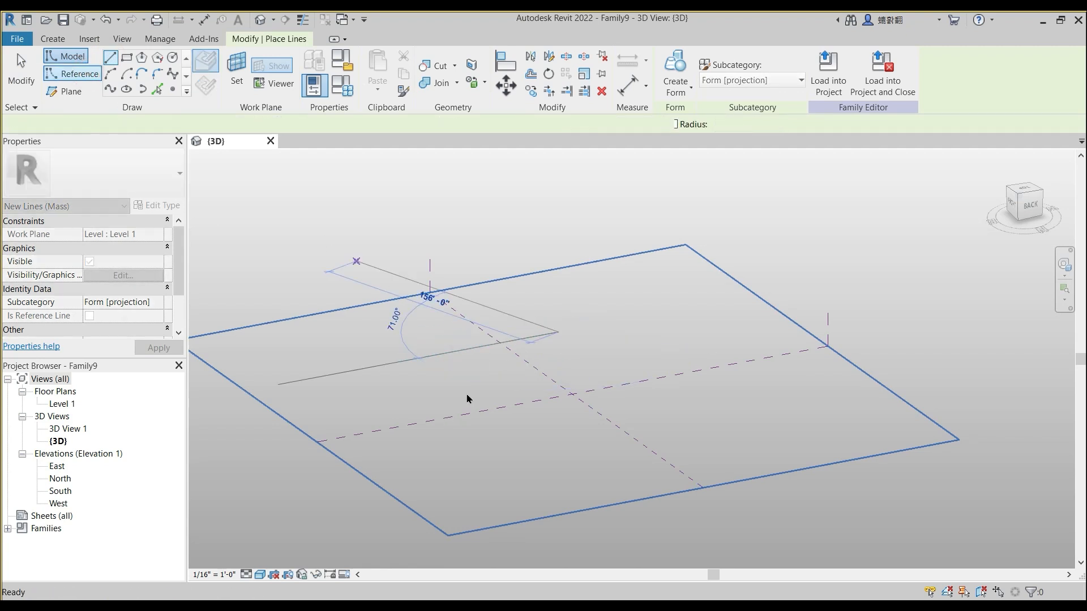
pyautogui.click(474, 376)
pyautogui.click(598, 360)
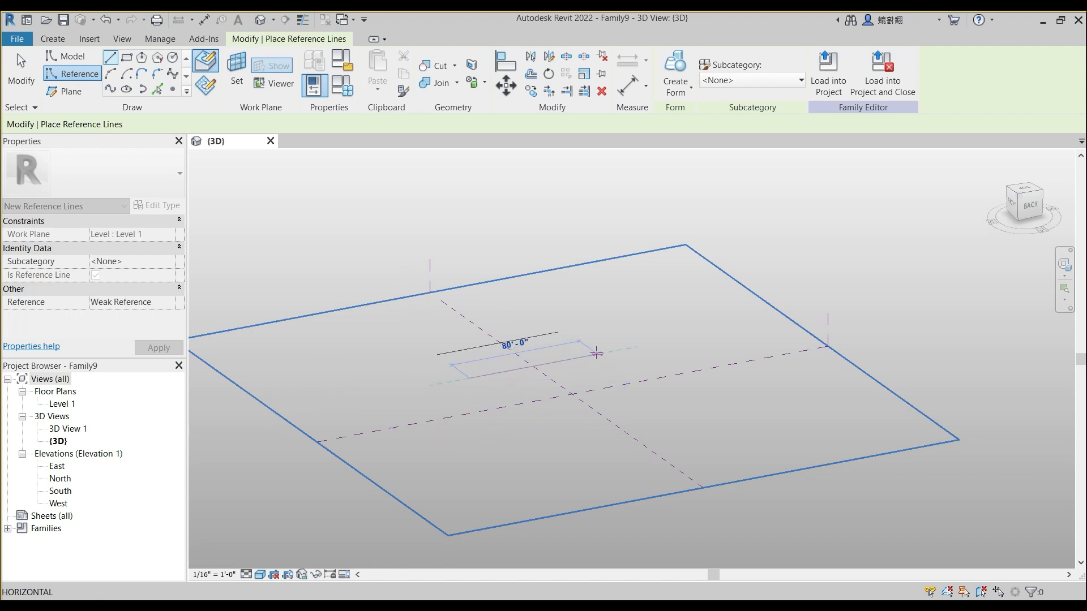
pyautogui.press('Escape')
pyautogui.press('Escape')
# Step: Compare the model line with the reference line and examine the reference line's built-in work planes
pyautogui.scroll(2, 484, 362)
pyautogui.scroll(2, 484, 362)
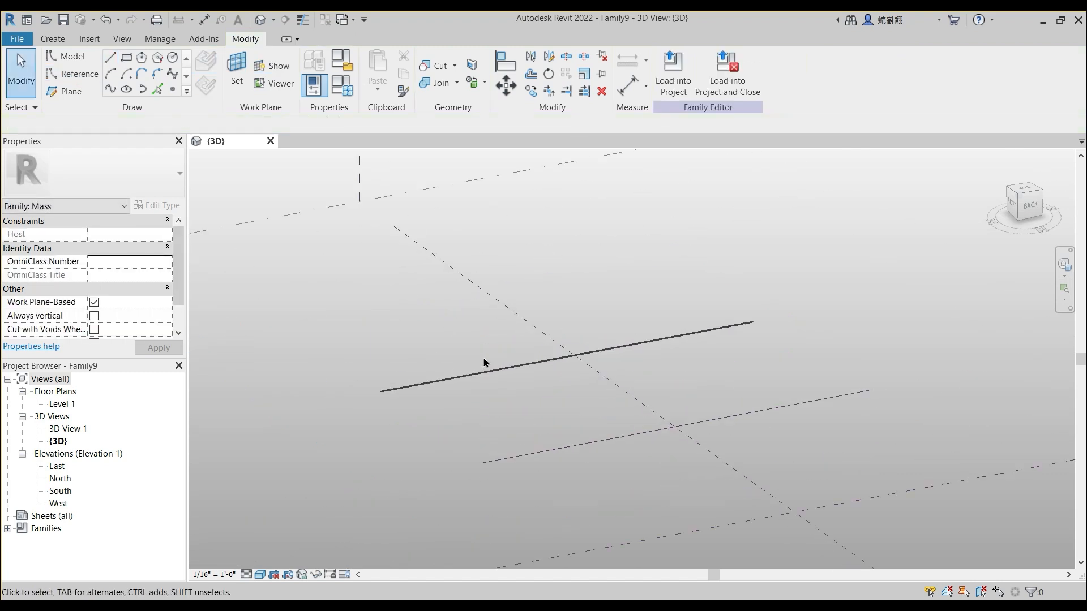
pyautogui.keyDown('shift'); pyautogui.moveTo(508, 403); pyautogui.dragTo(534, 388, button='middle'); pyautogui.keyUp('shift')
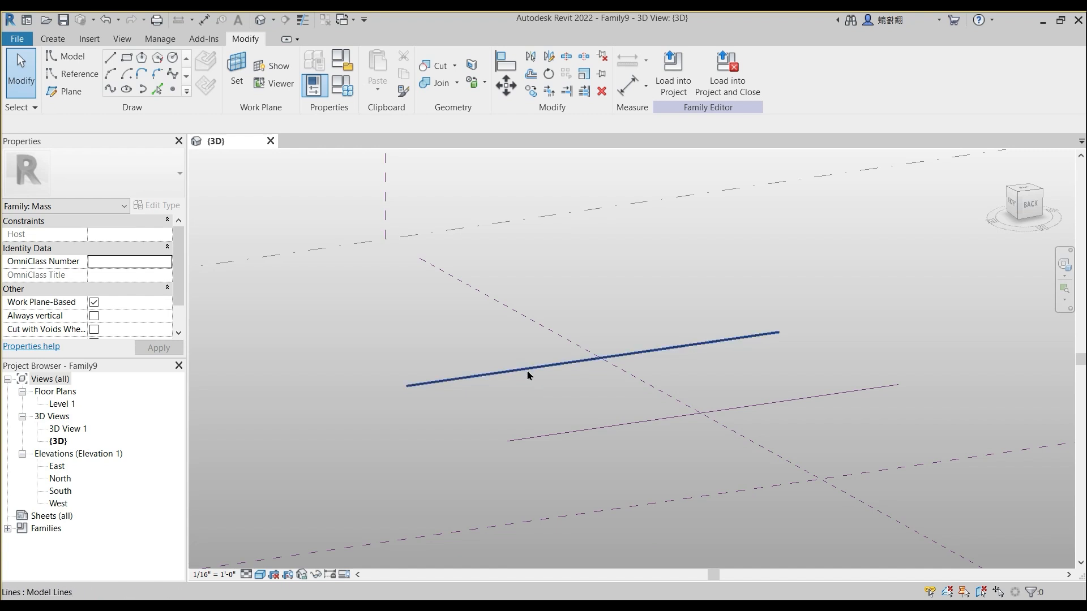
pyautogui.keyDown('shift'); pyautogui.moveTo(529, 388); pyautogui.dragTo(548, 415, button='middle'); pyautogui.keyUp('shift')
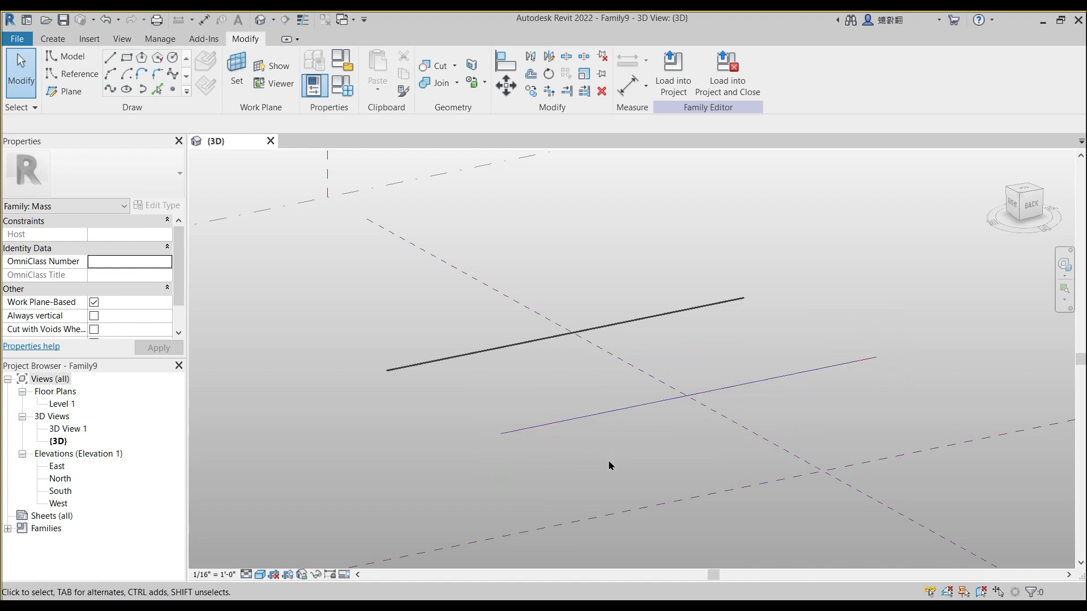
pyautogui.keyDown('shift'); pyautogui.moveTo(610, 466); pyautogui.dragTo(517, 455, button='middle'); pyautogui.keyUp('shift')
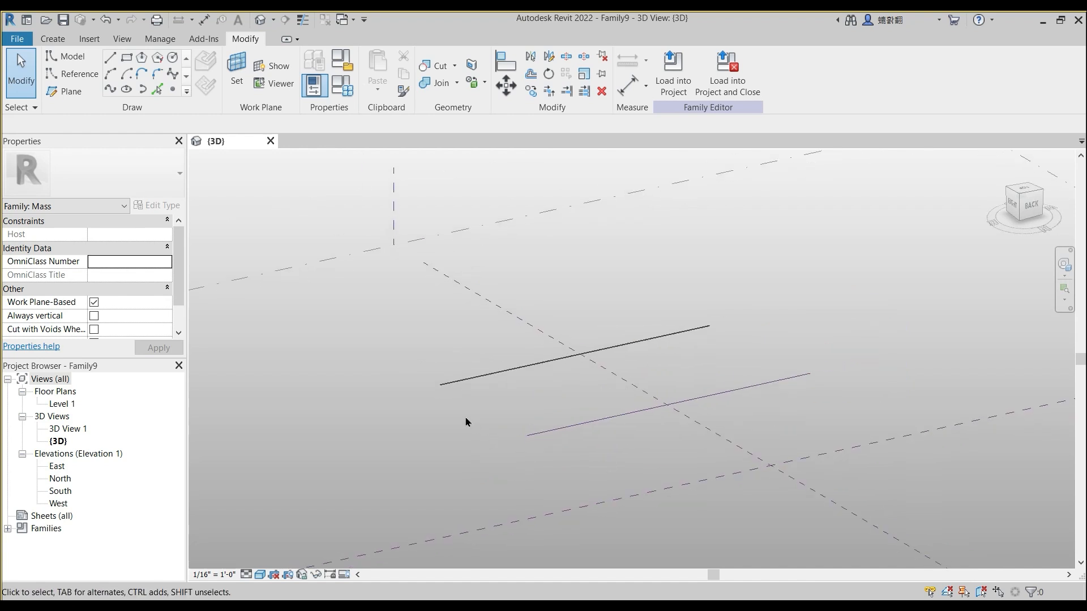
pyautogui.scroll(1, 466, 422)
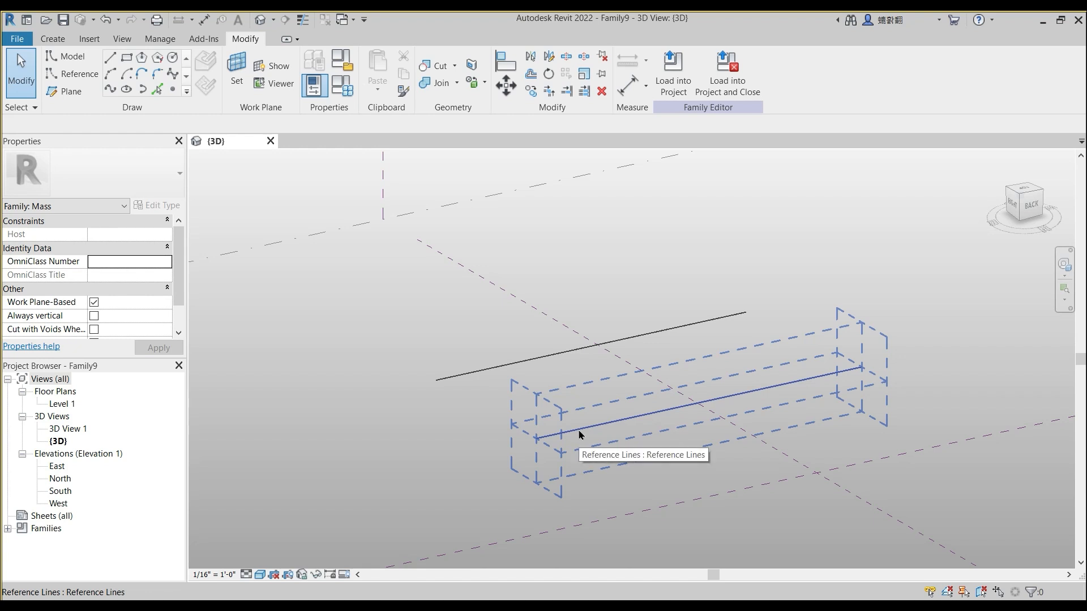
pyautogui.keyDown('shift'); pyautogui.moveTo(551, 444); pyautogui.dragTo(473, 436, button='middle'); pyautogui.keyUp('shift')
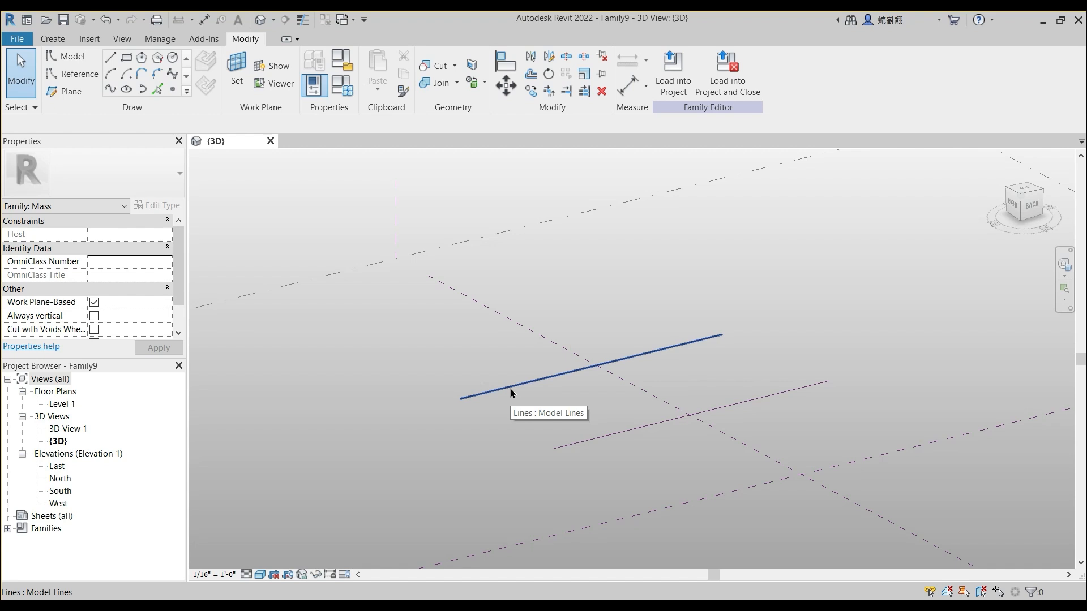
pyautogui.keyDown('shift'); pyautogui.moveTo(503, 412); pyautogui.dragTo(497, 405, button='middle'); pyautogui.keyUp('shift')
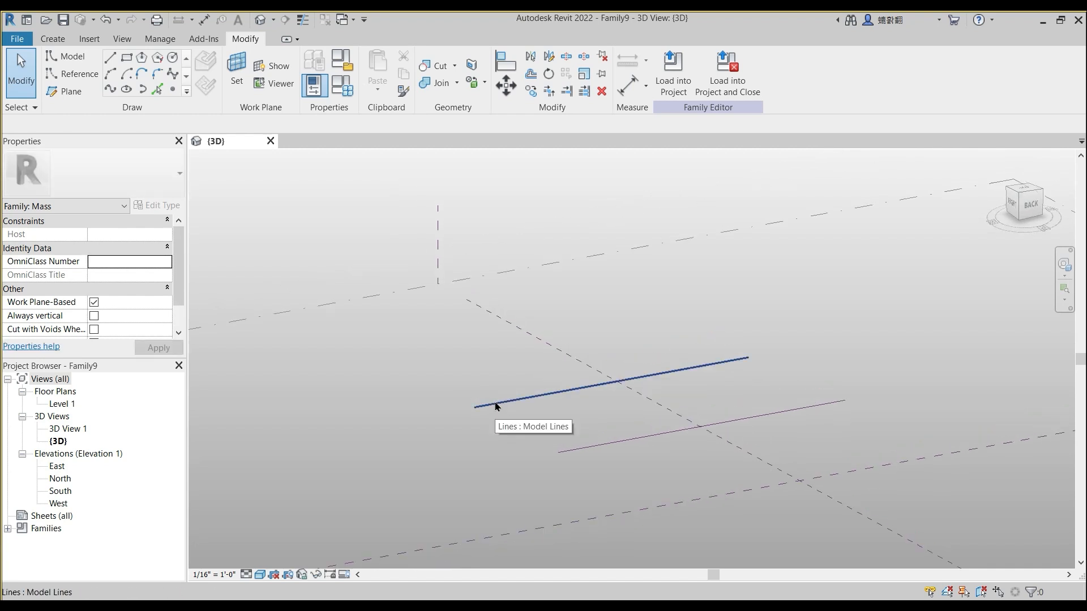
pyautogui.keyDown('shift'); pyautogui.moveTo(540, 413); pyautogui.dragTo(599, 447, button='middle'); pyautogui.keyUp('shift')
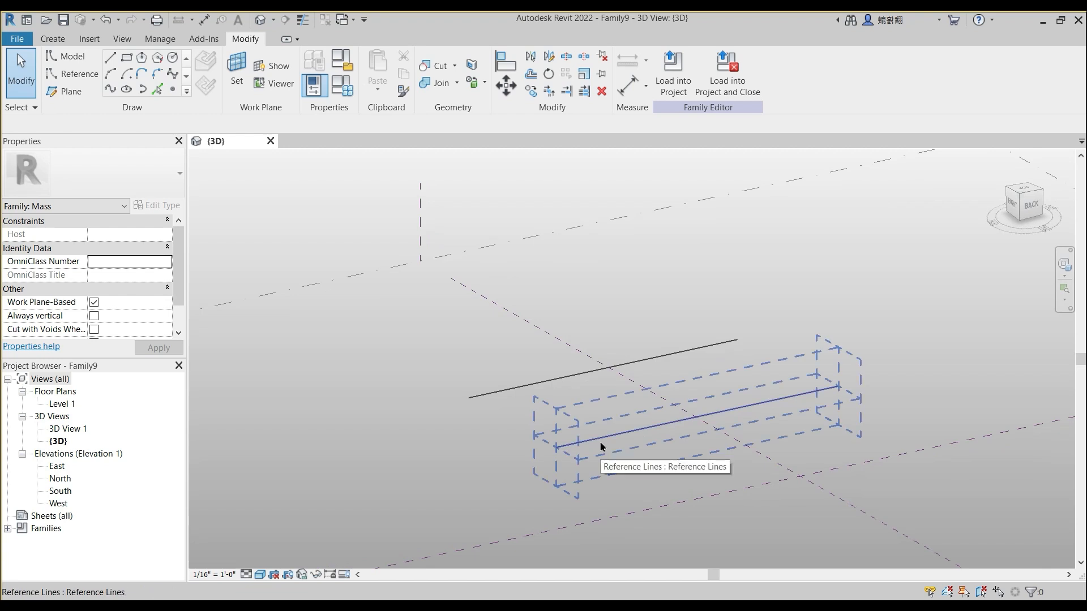
pyautogui.keyDown('shift'); pyautogui.moveTo(476, 470); pyautogui.dragTo(439, 413, button='middle'); pyautogui.keyUp('shift')
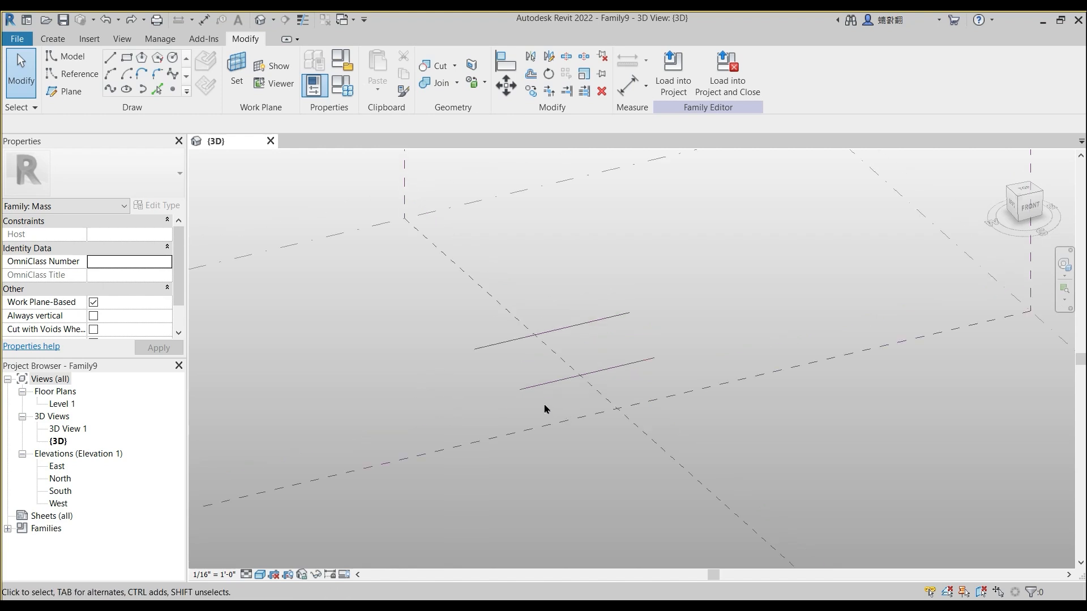
# Step: Delete both the model line and the reference line
pyautogui.moveTo(545, 403); pyautogui.dragTo(442, 349)
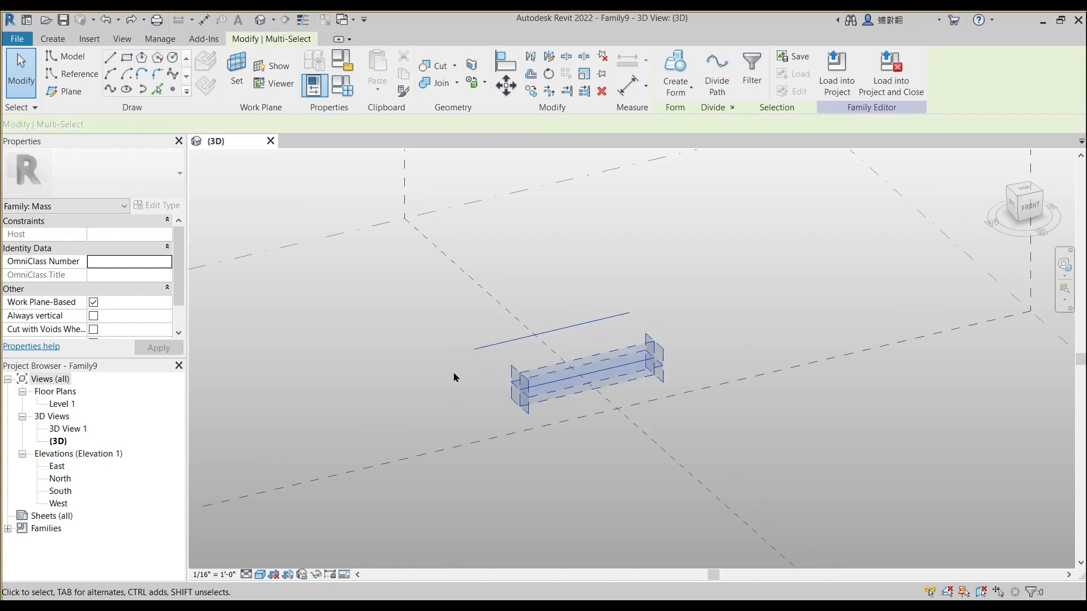
pyautogui.press('Delete')
pyautogui.scroll(-3, 465, 373)
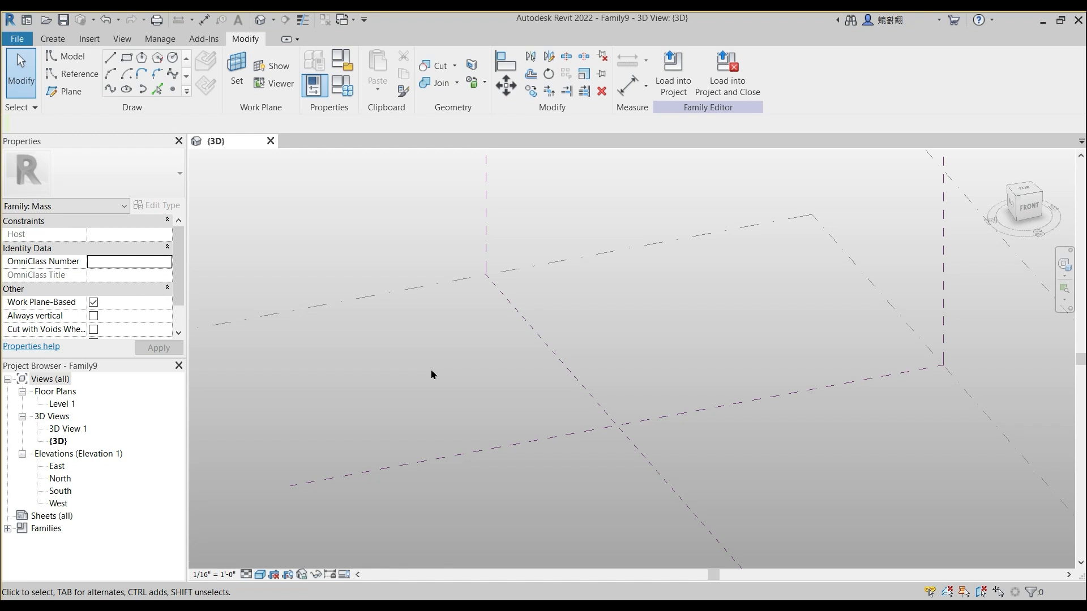
# Step: Set Level 1 as the work plane and draw a model-line rectangle about 44' by 56' around the reference plane intersection
pyautogui.moveTo(437, 369); pyautogui.dragTo(447, 323, button='middle')
pyautogui.keyDown('shift'); pyautogui.moveTo(390, 270); pyautogui.dragTo(395, 245, button='middle'); pyautogui.keyUp('shift')
pyautogui.moveTo(467, 286); pyautogui.dragTo(397, 257, button='middle')
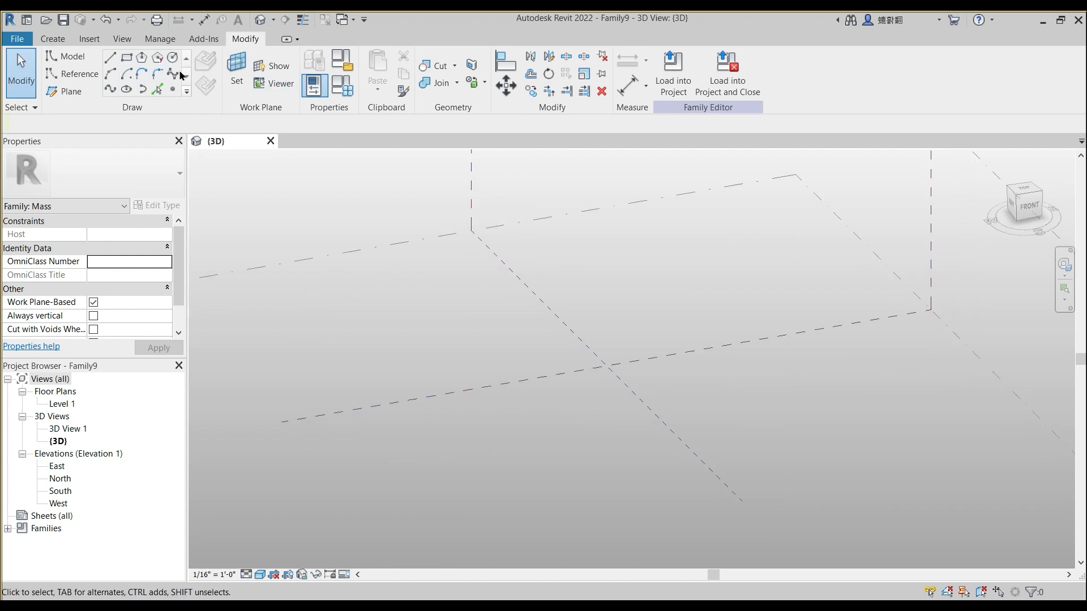
pyautogui.click(128, 58)
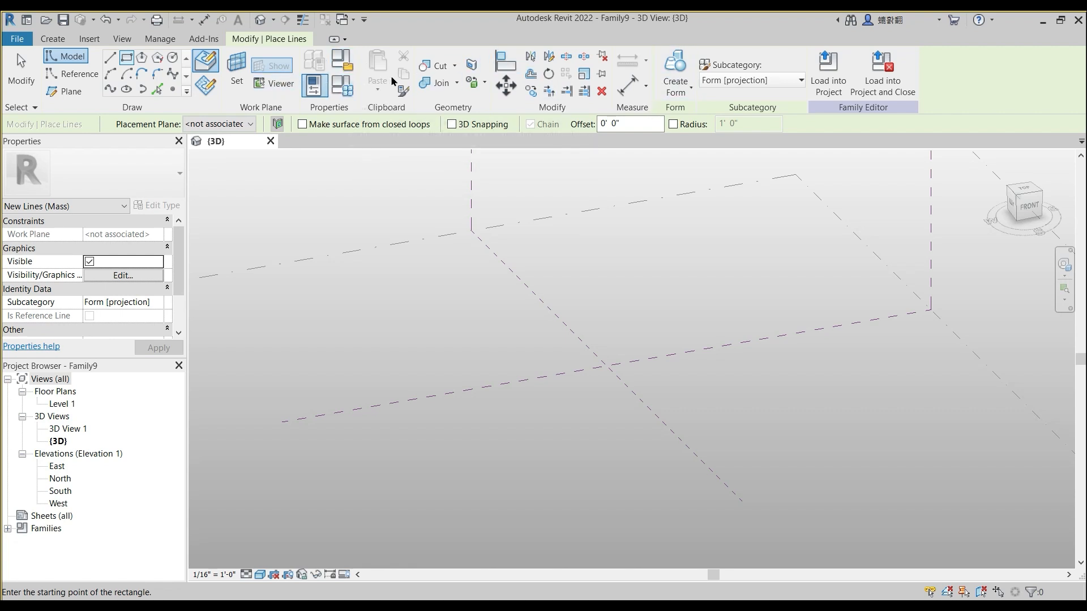
pyautogui.click(237, 70)
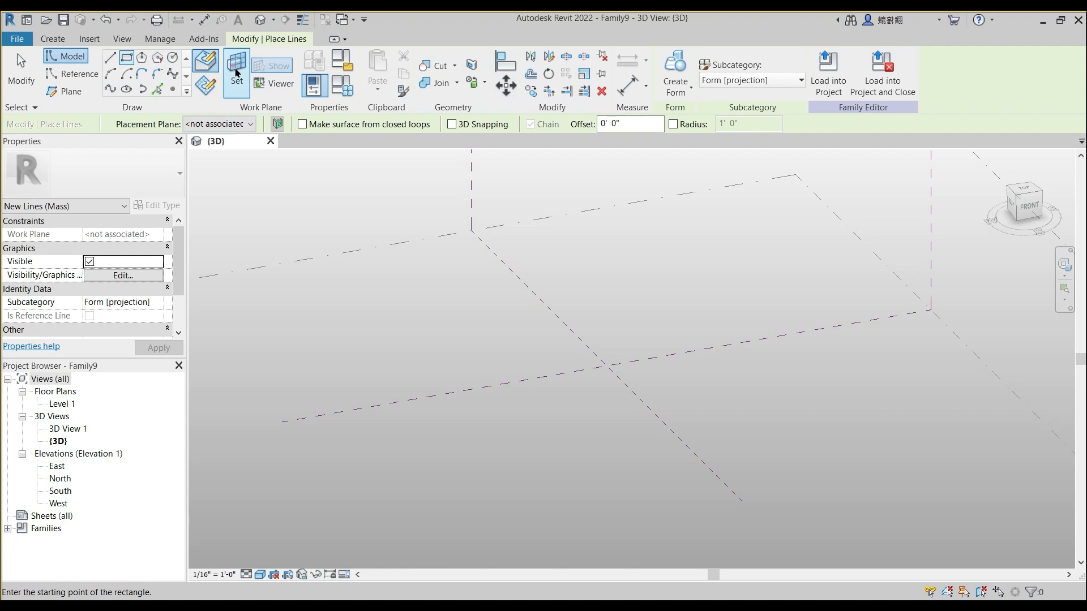
pyautogui.click(399, 242)
pyautogui.click(127, 57)
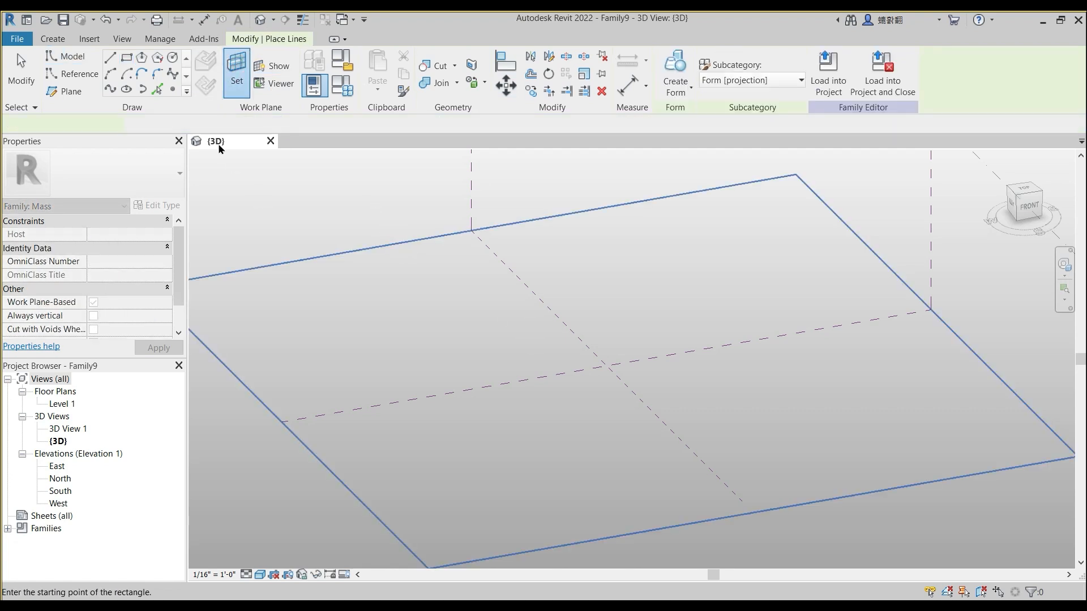
pyautogui.click(557, 352)
pyautogui.click(692, 382)
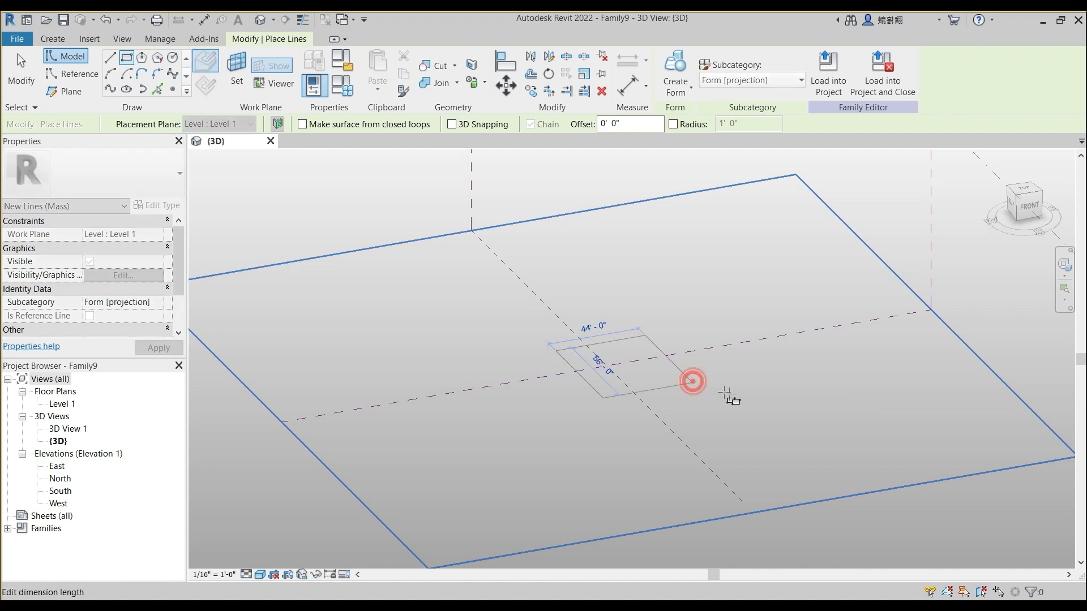
pyautogui.press('Escape')
pyautogui.press('Escape')
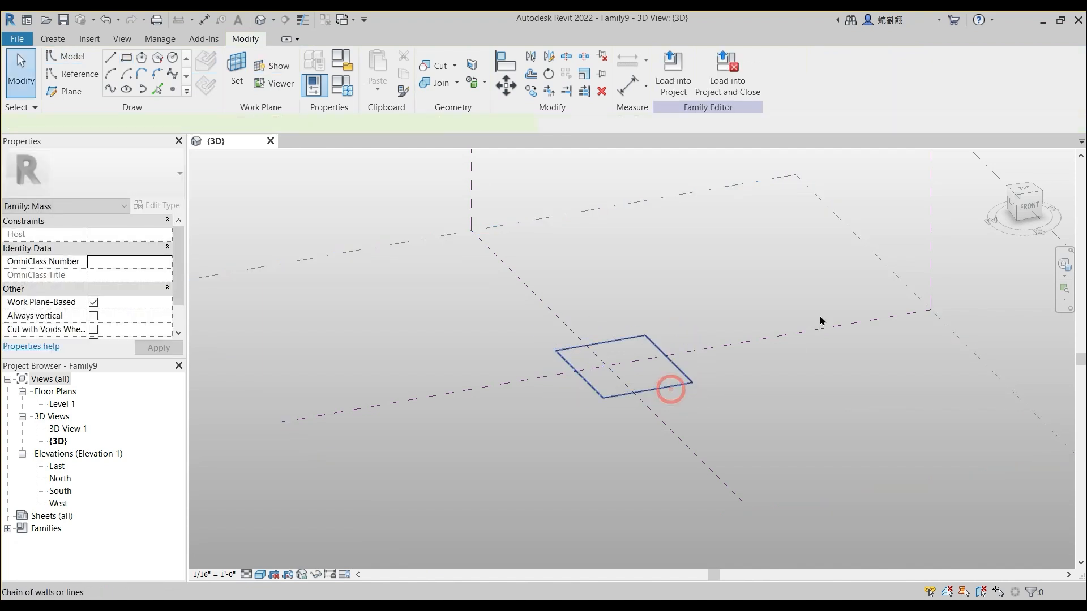
# Step: Create a solid form from the rectangle and stretch it upward by its top face
pyautogui.click(670, 389)
pyautogui.click(672, 92)
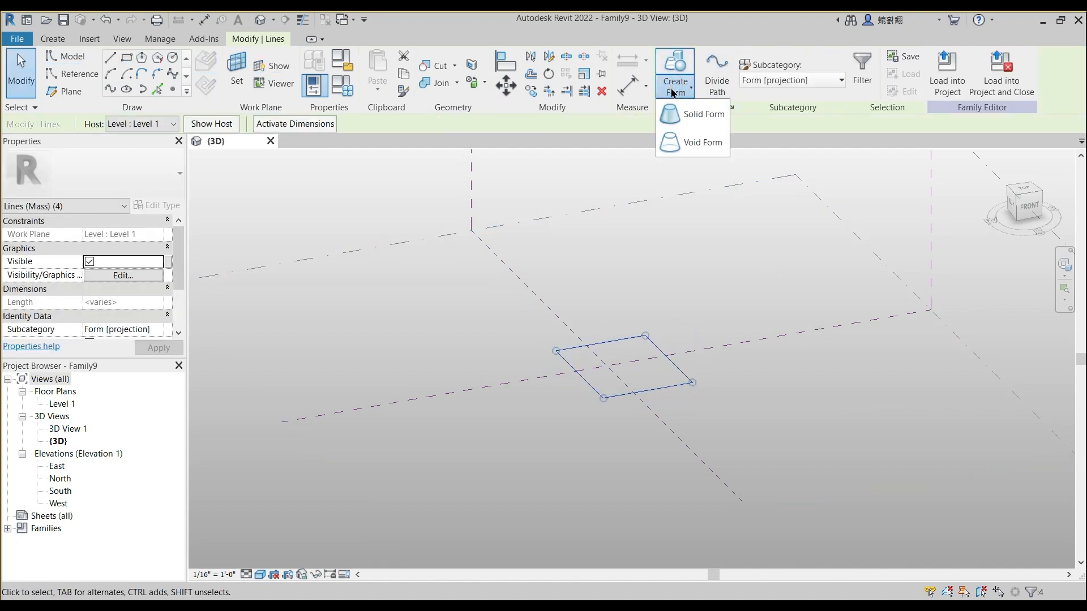
pyautogui.click(688, 116)
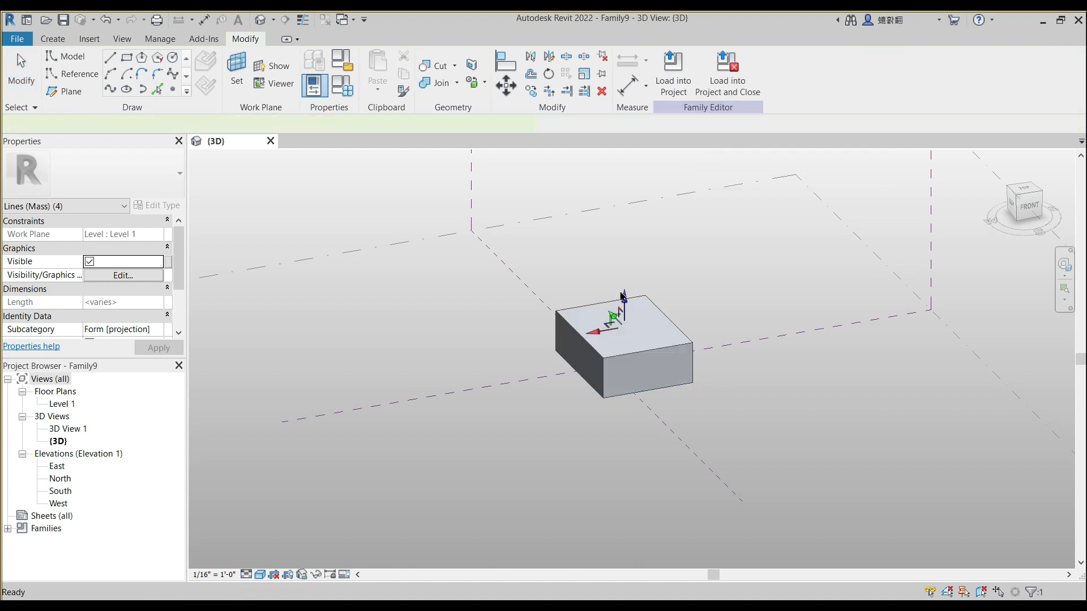
pyautogui.moveTo(622, 295); pyautogui.dragTo(631, 248)
pyautogui.keyDown('shift'); pyautogui.moveTo(616, 299); pyautogui.dragTo(584, 317, button='middle'); pyautogui.keyUp('shift')
pyautogui.click(625, 240)
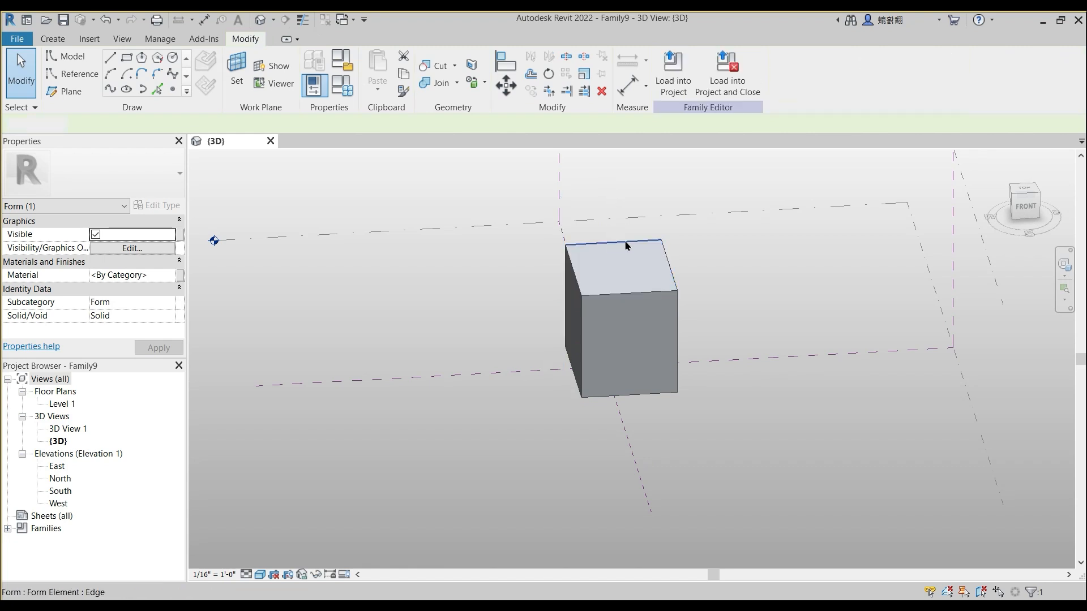
pyautogui.keyDown('shift'); pyautogui.moveTo(589, 266); pyautogui.dragTo(627, 250, button='middle'); pyautogui.keyUp('shift')
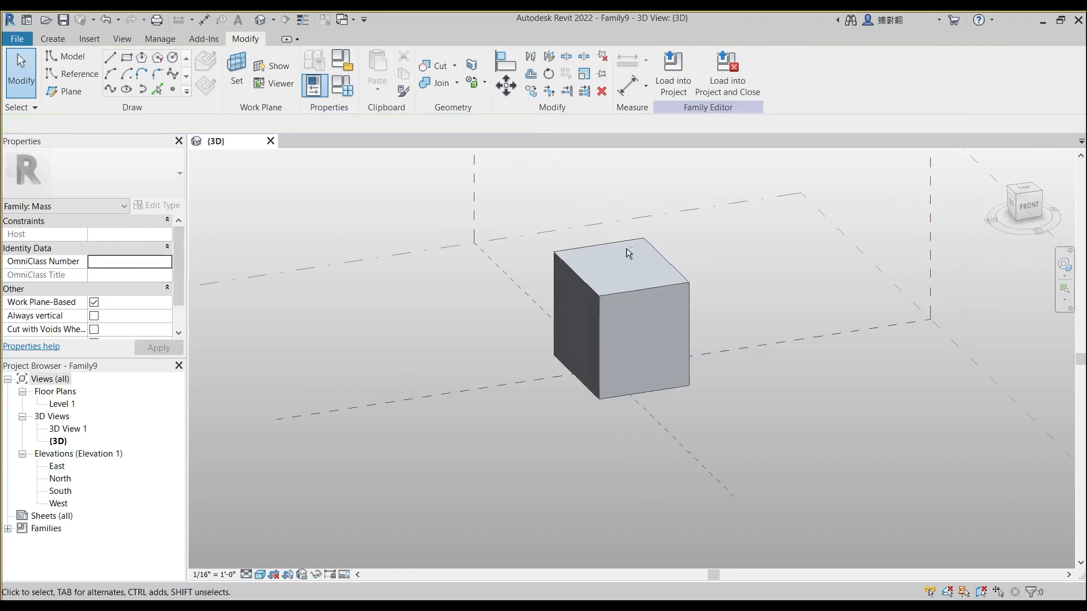
# Step: Raise the top face of the solid form further to make a taller box
pyautogui.click(612, 255)
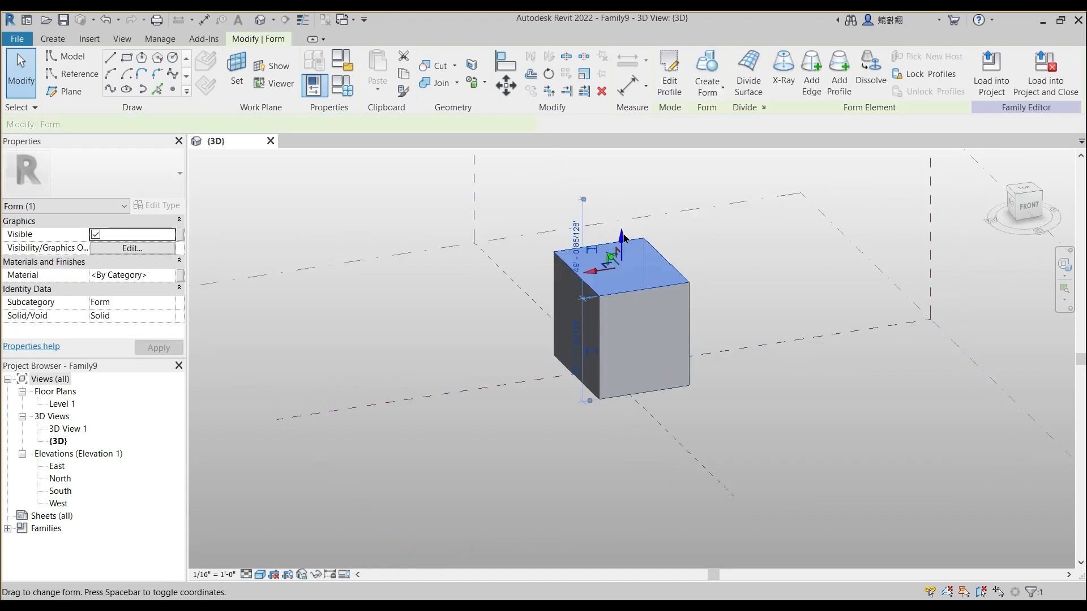
pyautogui.moveTo(619, 236); pyautogui.dragTo(654, 237)
pyautogui.press('Escape')
pyautogui.keyDown('shift'); pyautogui.moveTo(634, 289); pyautogui.dragTo(564, 294, button='middle'); pyautogui.keyUp('shift')
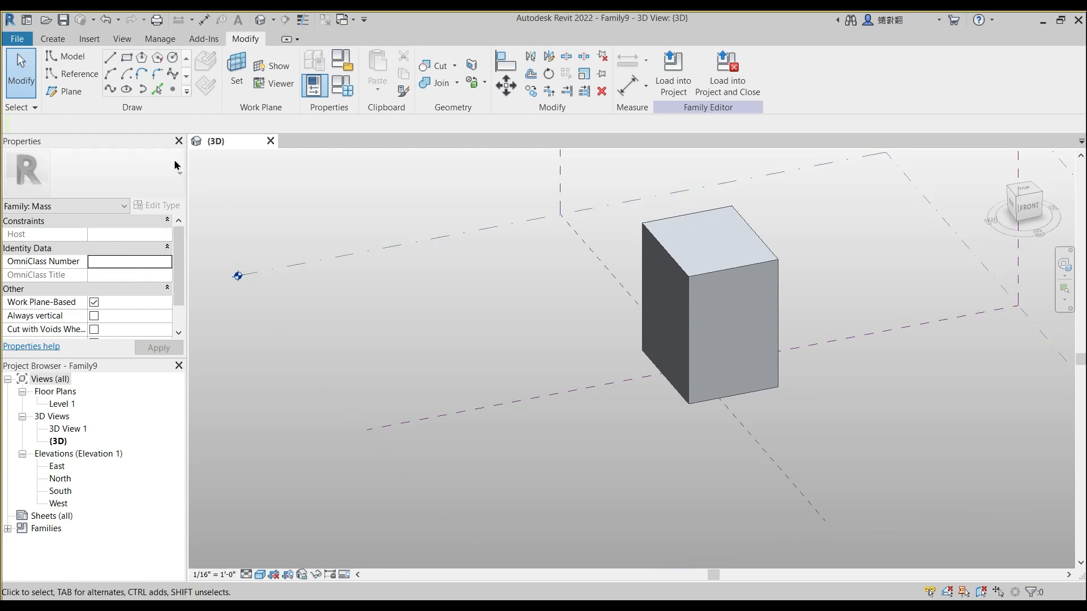
pyautogui.moveTo(478, 274); pyautogui.dragTo(543, 364, button='middle')
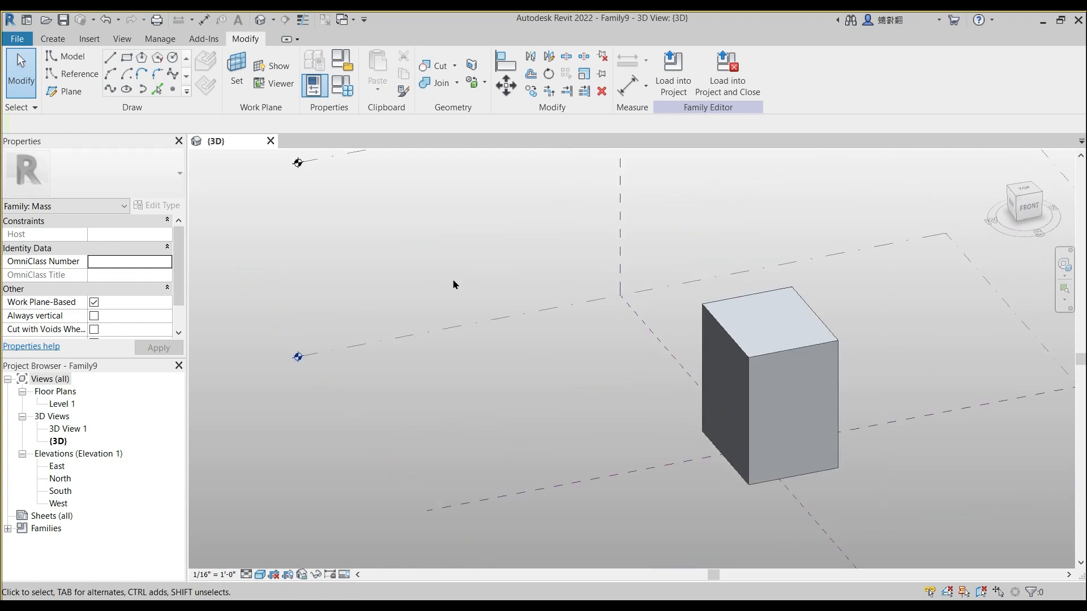
pyautogui.scroll(-2, 453, 284)
pyautogui.moveTo(489, 245); pyautogui.dragTo(460, 229, button='middle')
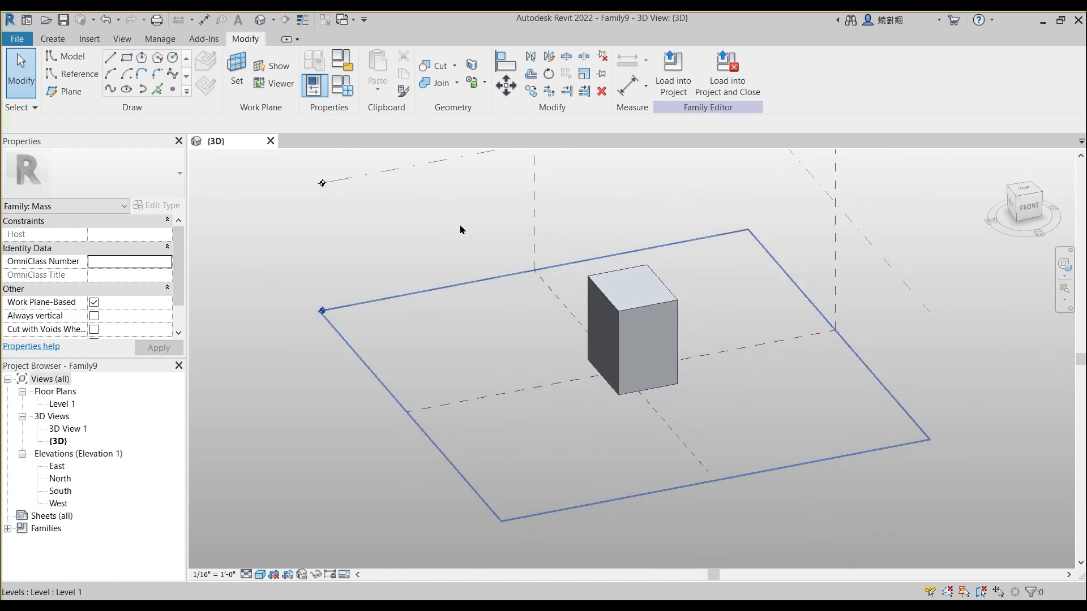
# Step: Delete the upper level and place a new level 68' above Level 1
pyautogui.click(426, 163)
pyautogui.press('Escape')
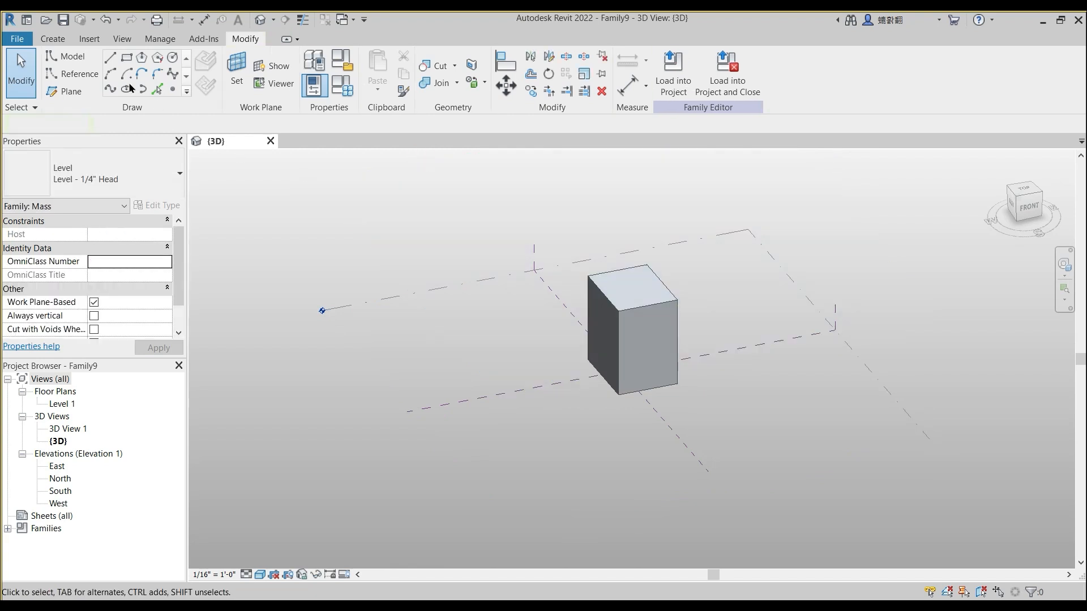
pyautogui.click(52, 38)
pyautogui.click(597, 71)
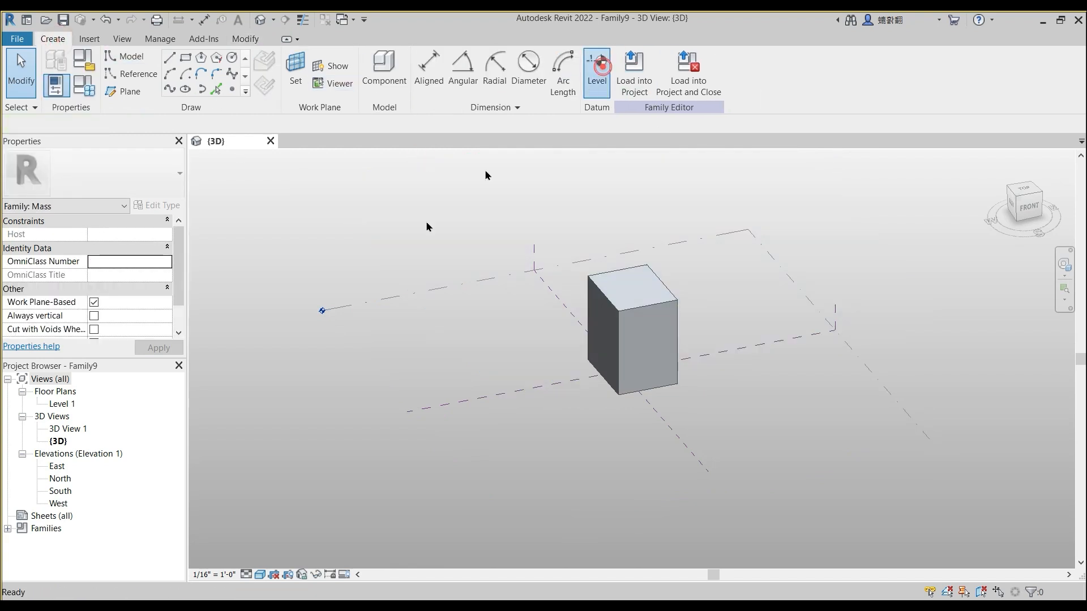
pyautogui.click(384, 212)
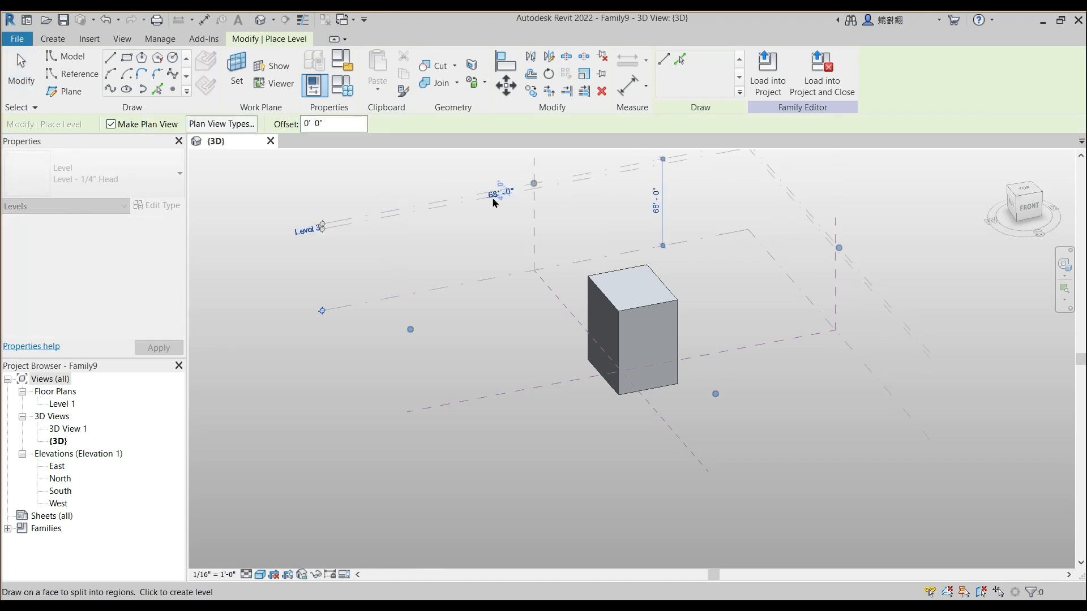
pyautogui.press('Escape')
pyautogui.moveTo(480, 327)
pyautogui.keyDown('shift'); pyautogui.mouseDown(button='middle')
pyautogui.moveTo(495, 345)
pyautogui.moveTo(500, 320)
pyautogui.mouseUp(button='middle'); pyautogui.keyUp('shift')
pyautogui.moveTo(500, 321); pyautogui.dragTo(502, 350, button='middle')
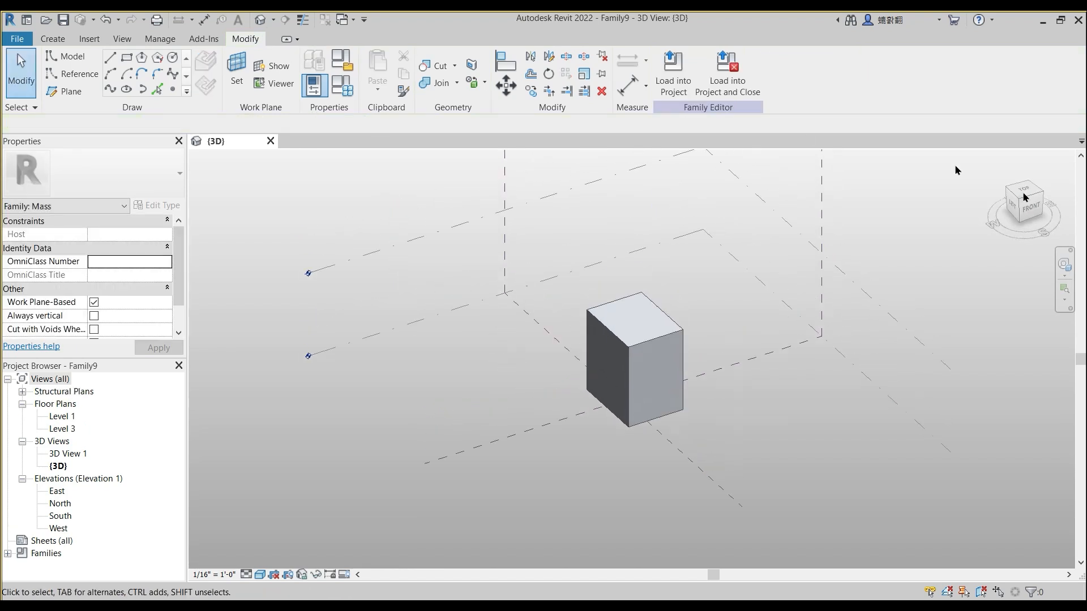
# Step: From the top view, draw a model-line rectangle on Level 1 west of the box, across the Center (Front/Back) reference plane
pyautogui.click(238, 74)
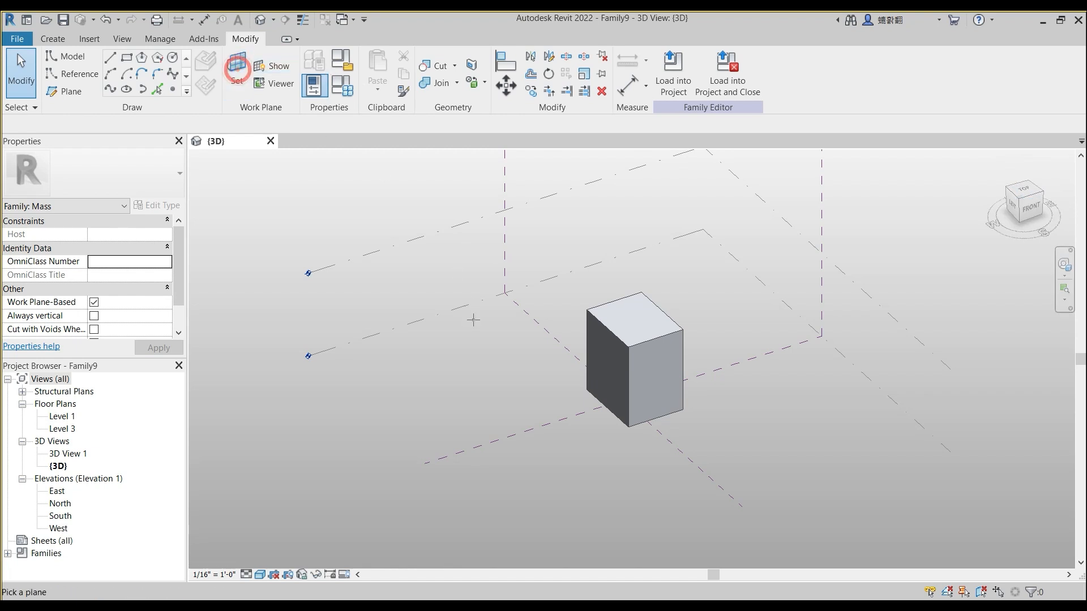
pyautogui.click(1024, 193)
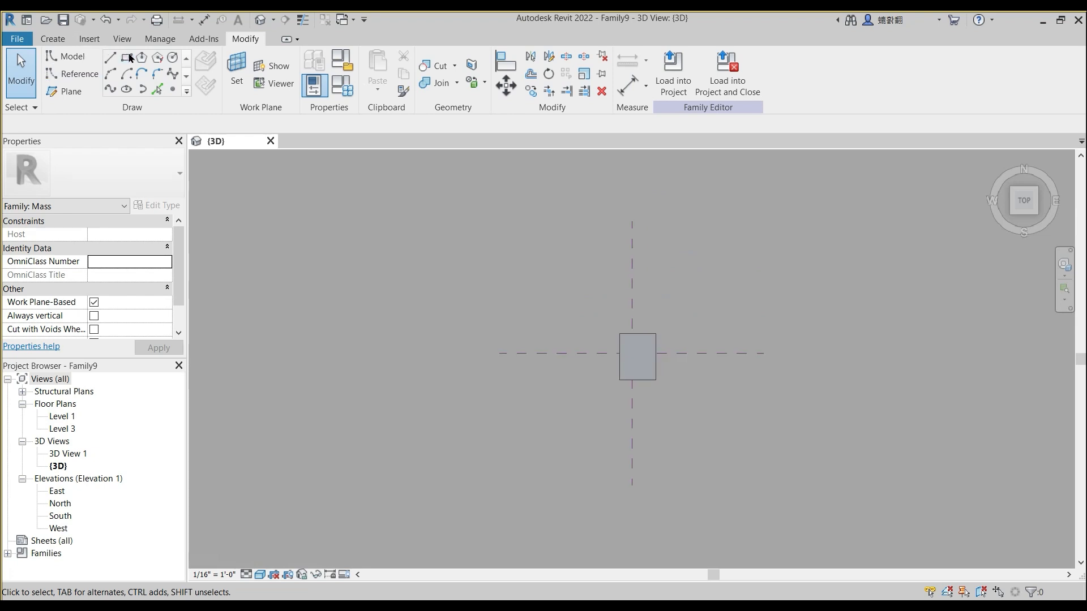
pyautogui.click(134, 59)
pyautogui.click(537, 326)
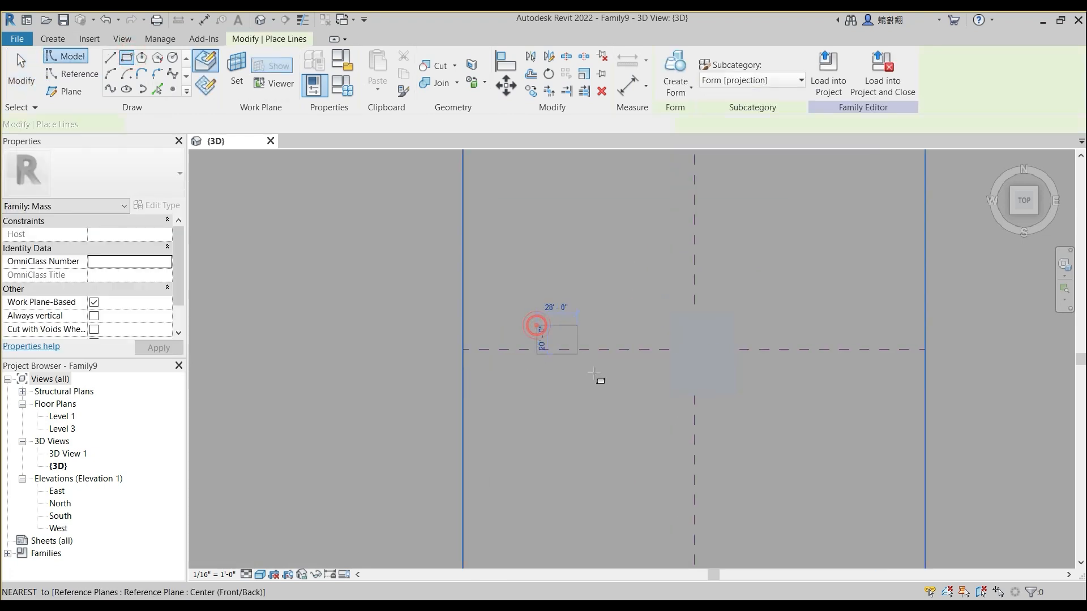
pyautogui.click(605, 383)
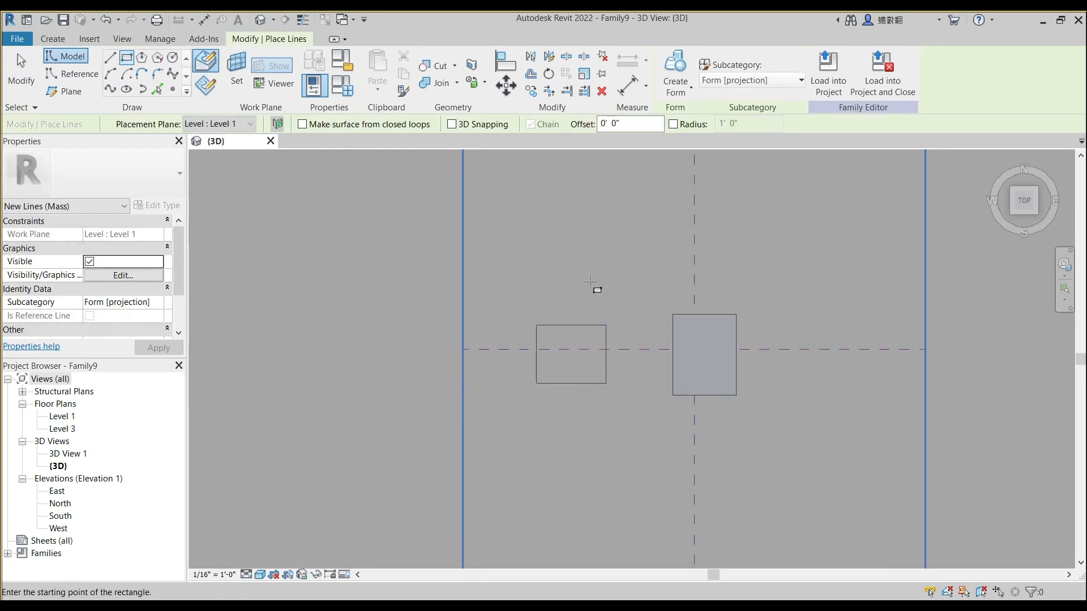
pyautogui.click(18, 55)
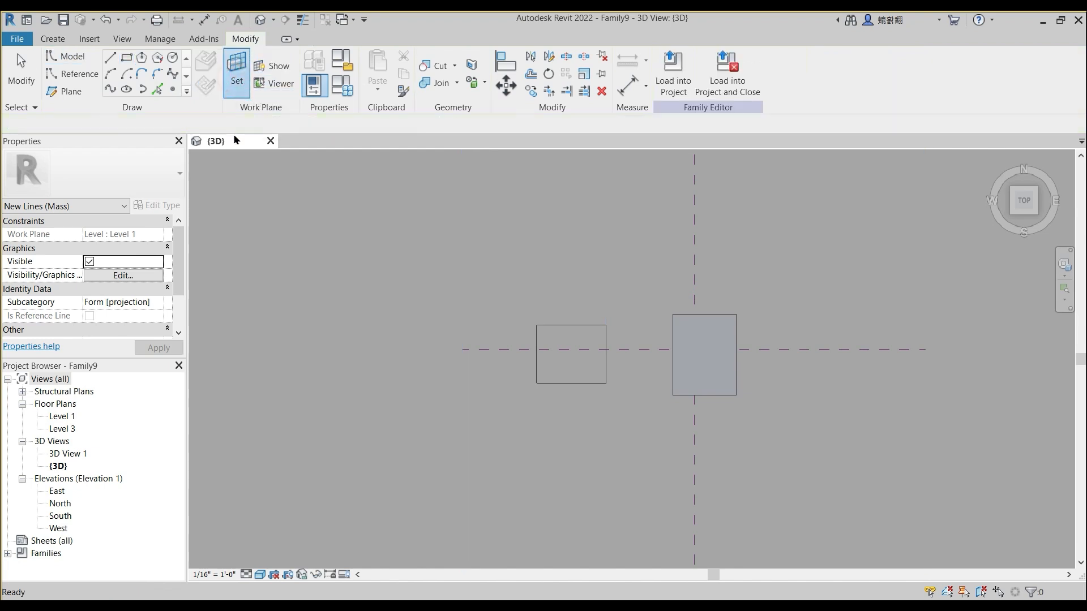
# Step: Set Level 3 as the placement plane and draw a model-line circle with a radius of about 20' over the rectangle
pyautogui.click(141, 125)
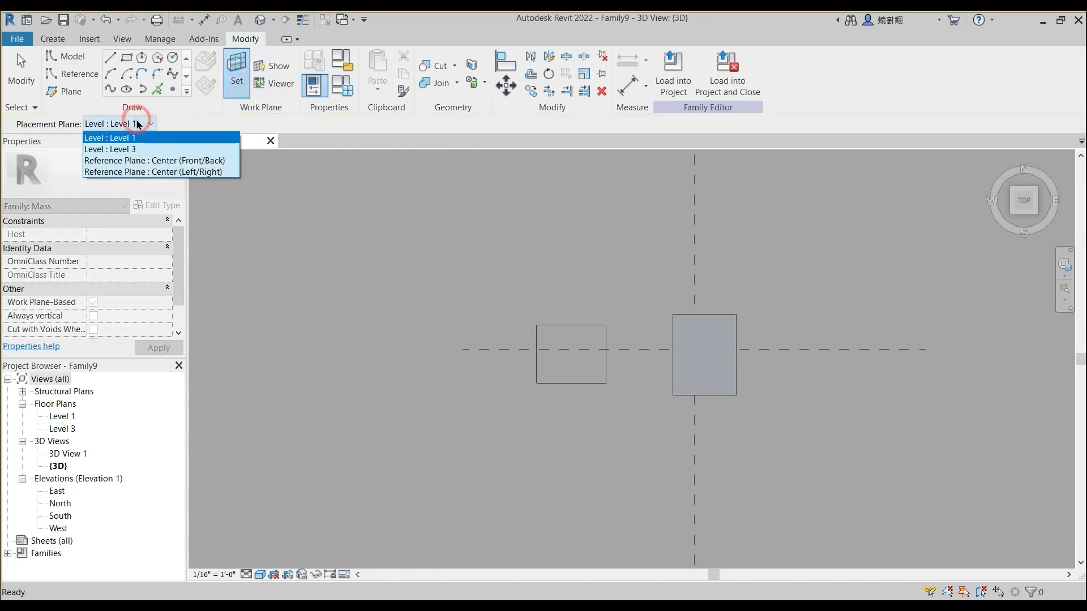
pyautogui.click(128, 147)
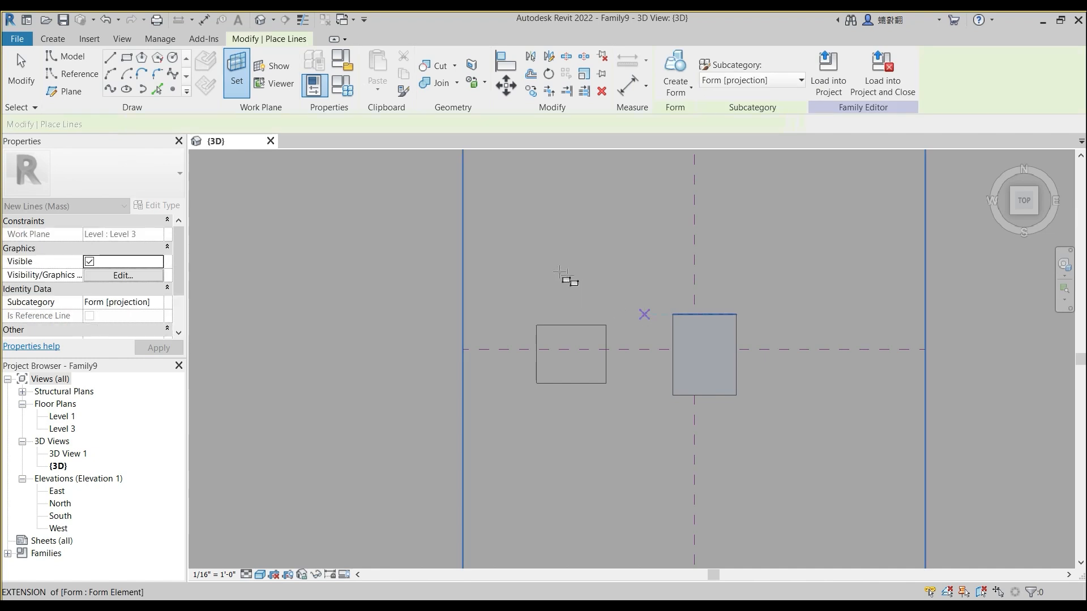
pyautogui.moveTo(567, 283); pyautogui.dragTo(573, 334, button='middle')
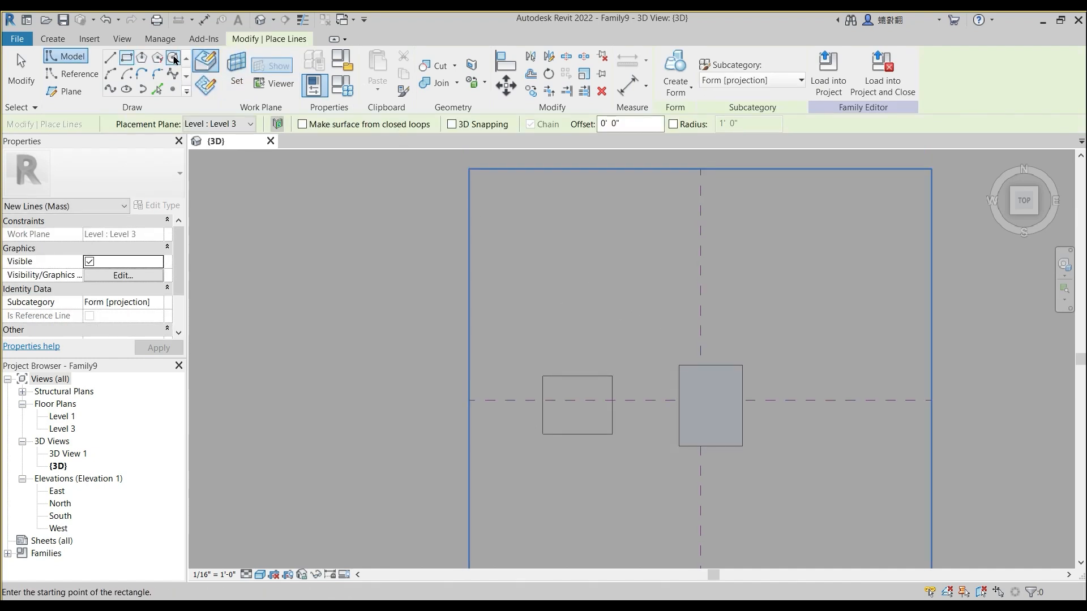
pyautogui.click(172, 57)
pyautogui.scroll(3, 580, 413)
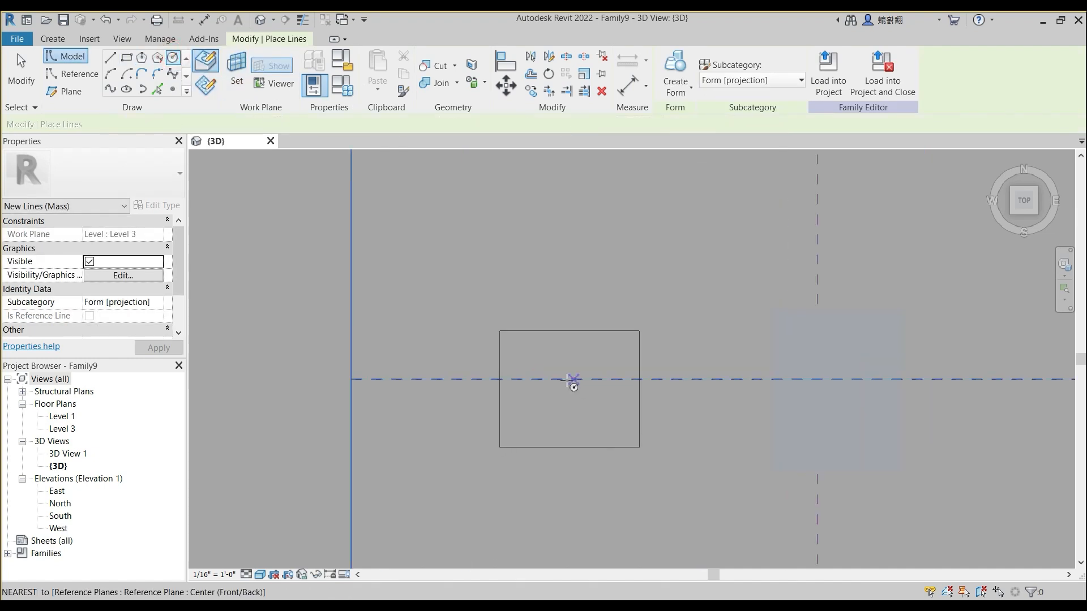
pyautogui.click(566, 379)
pyautogui.click(610, 423)
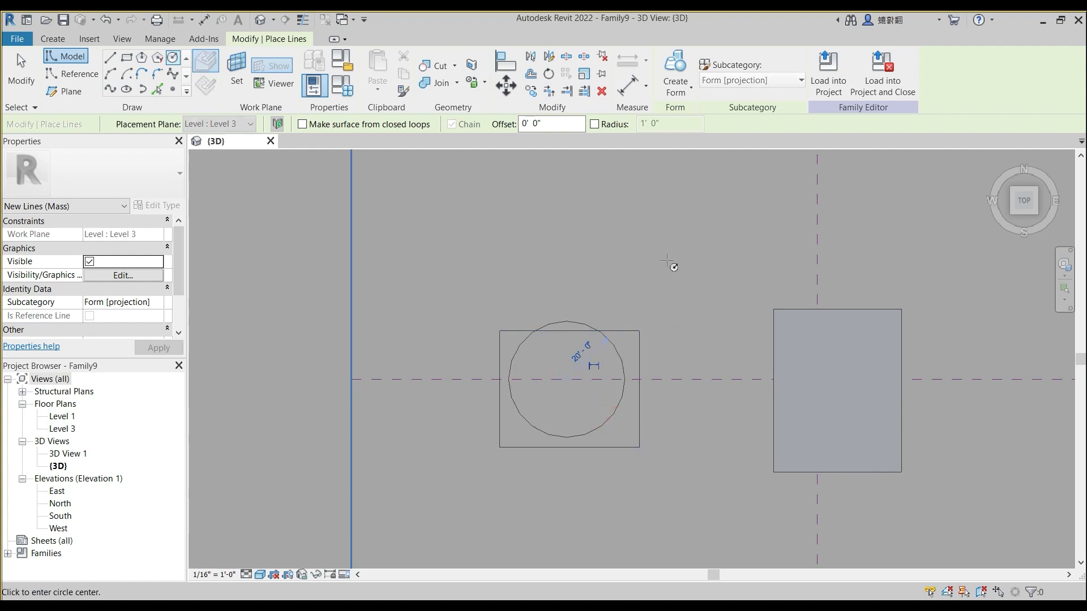
pyautogui.press('Escape')
pyautogui.press('Escape')
pyautogui.moveTo(521, 272)
pyautogui.keyDown('shift'); pyautogui.mouseDown(button='middle')
pyautogui.moveTo(533, 249)
pyautogui.moveTo(660, 508)
pyautogui.moveTo(575, 374)
pyautogui.moveTo(604, 290)
pyautogui.moveTo(504, 262)
pyautogui.moveTo(440, 279)
pyautogui.moveTo(438, 225)
pyautogui.mouseUp(button='middle'); pyautogui.keyUp('shift')
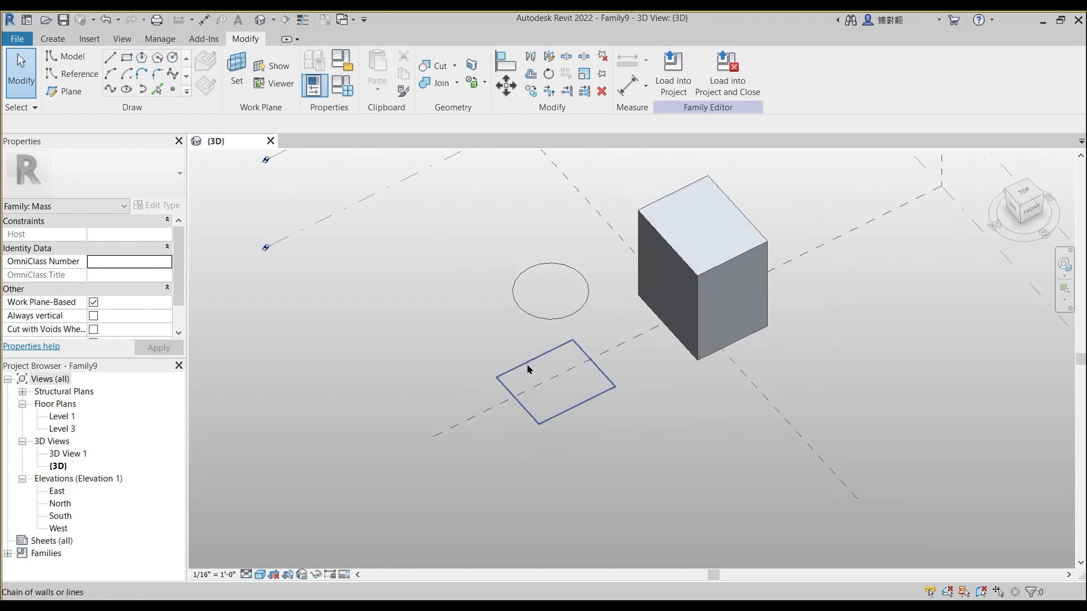
# Step: Create a solid form blending the Level 1 rectangle into the Level 3 circle
pyautogui.click(565, 363)
pyautogui.keyDown('ctrl'); pyautogui.click(559, 319); pyautogui.keyUp('ctrl')
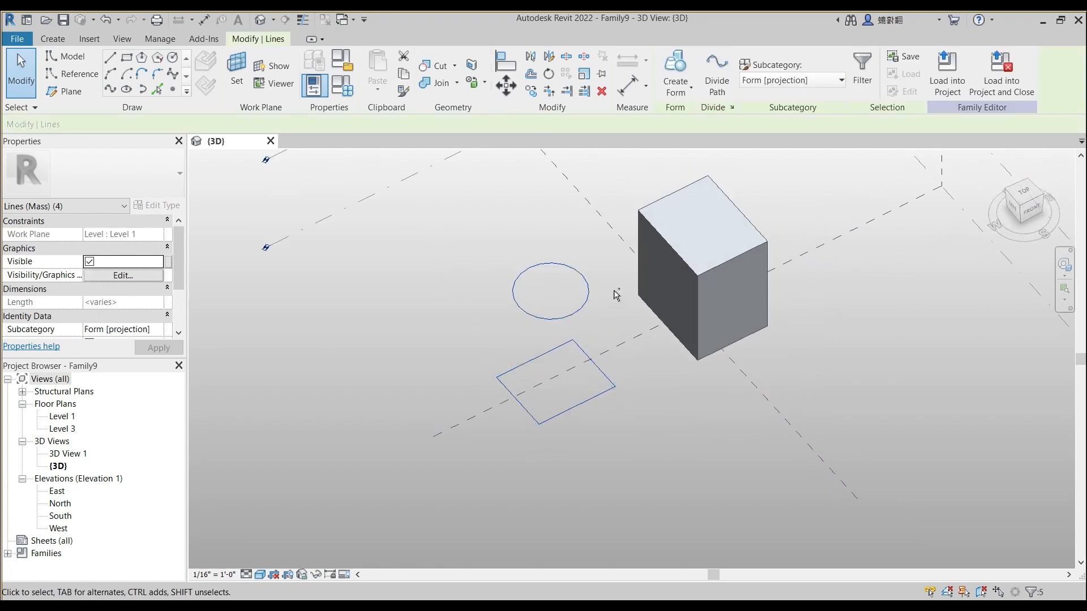
pyautogui.click(674, 91)
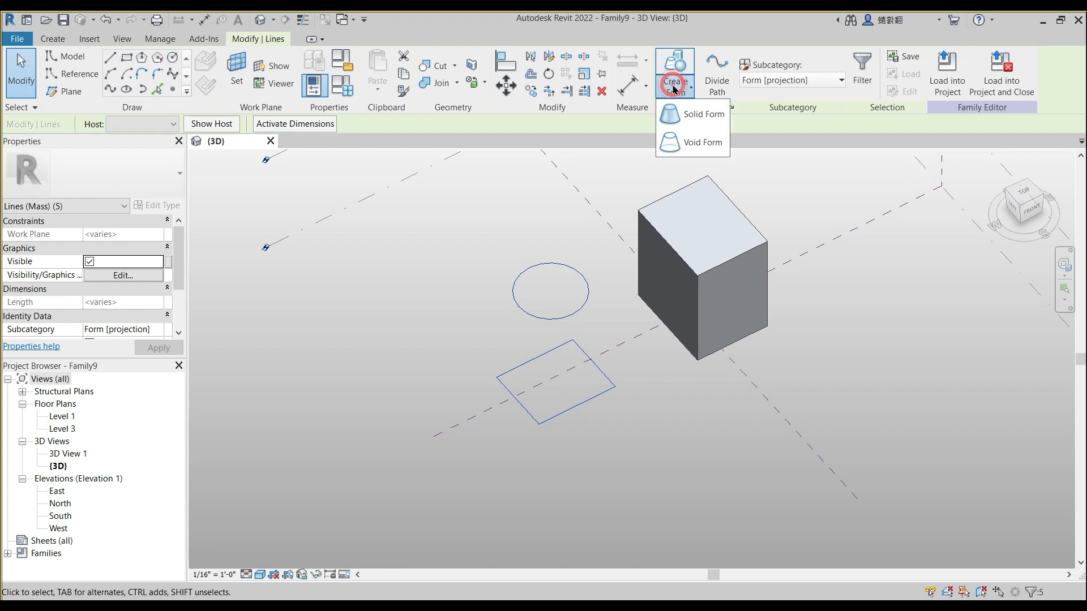
pyautogui.click(700, 113)
pyautogui.keyDown('shift'); pyautogui.moveTo(655, 453); pyautogui.dragTo(671, 387, button='middle'); pyautogui.keyUp('shift')
pyautogui.keyDown('shift'); pyautogui.moveTo(556, 322); pyautogui.dragTo(521, 364, button='middle'); pyautogui.keyUp('shift')
pyautogui.keyDown('shift'); pyautogui.moveTo(569, 395); pyautogui.dragTo(431, 341, button='middle'); pyautogui.keyUp('shift')
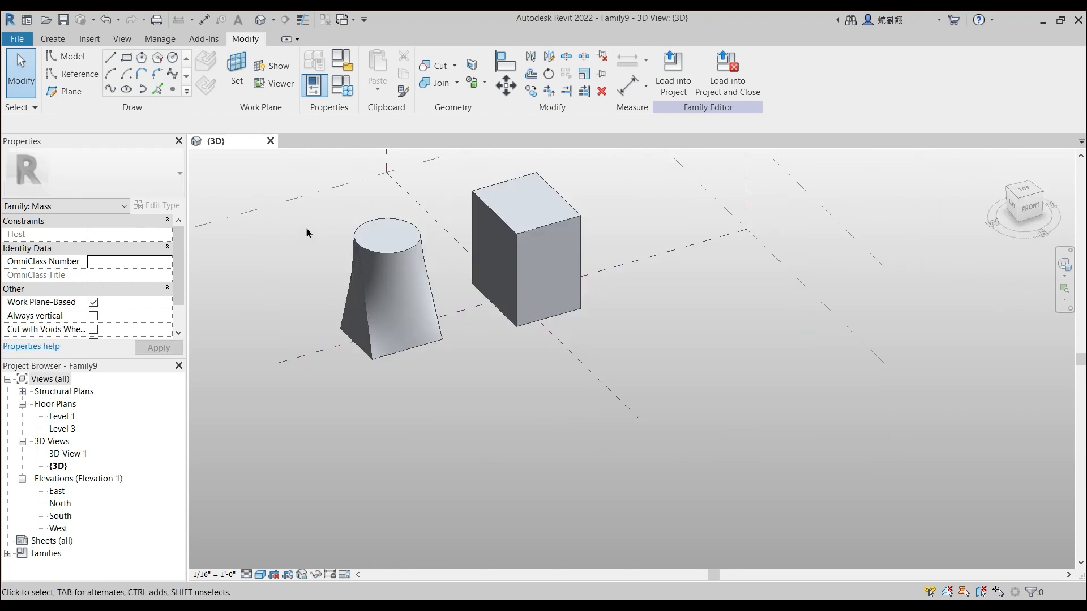
# Step: Draw an S-shaped model-line spline through four points in front of the two solid forms
pyautogui.click(111, 90)
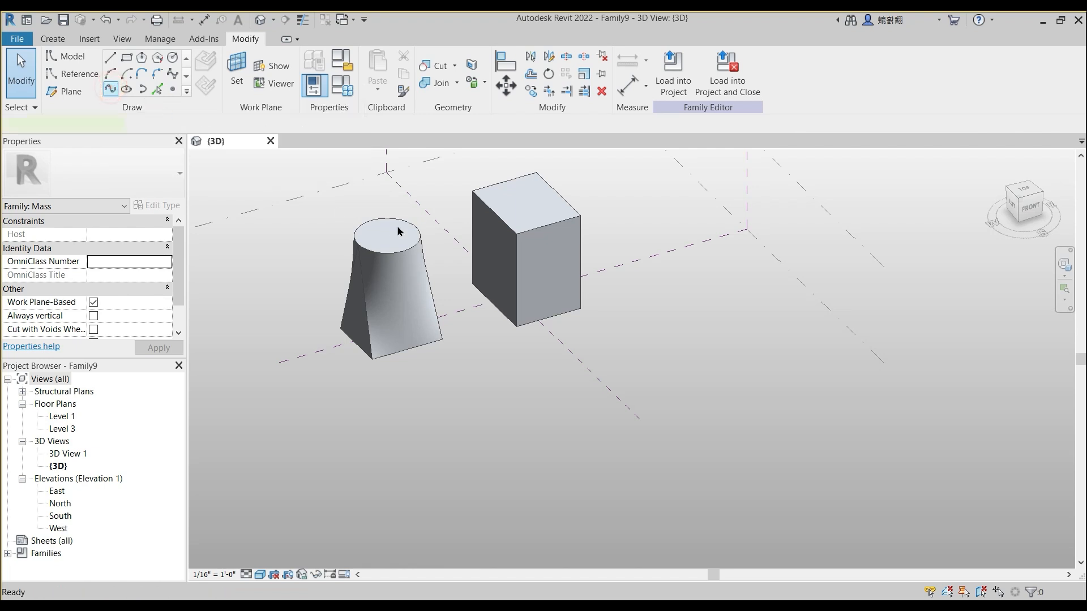
pyautogui.click(230, 62)
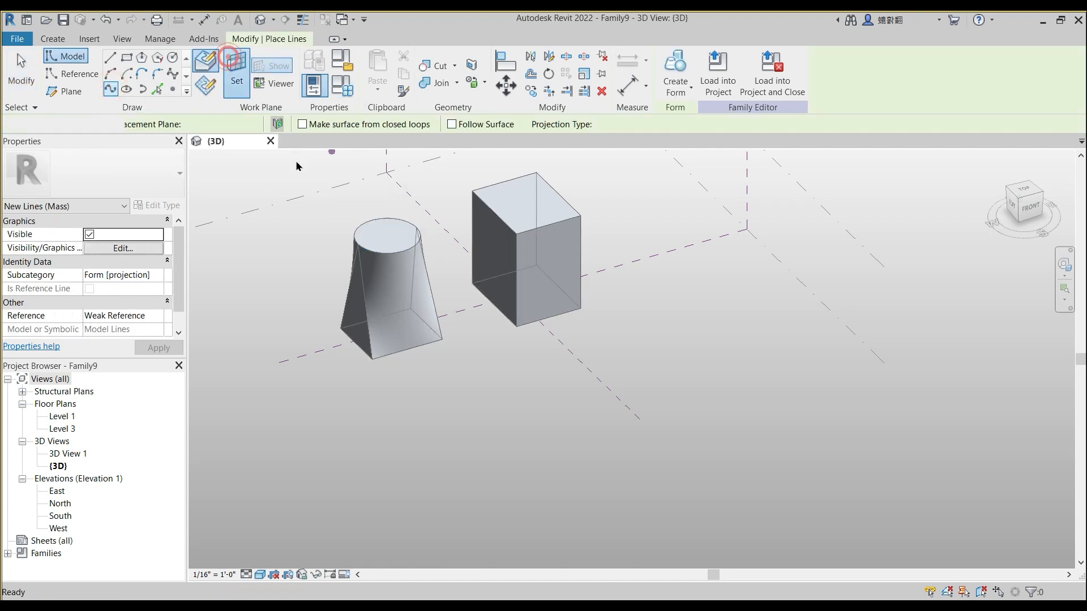
pyautogui.click(400, 461)
pyautogui.click(512, 395)
pyautogui.click(676, 387)
pyautogui.click(729, 334)
pyautogui.rightClick(727, 312)
pyautogui.click(743, 319)
pyautogui.moveTo(598, 389)
pyautogui.keyDown('shift'); pyautogui.mouseDown(button='middle')
pyautogui.moveTo(597, 367)
pyautogui.moveTo(592, 389)
pyautogui.moveTo(589, 379)
pyautogui.mouseUp(button='middle'); pyautogui.keyUp('shift')
pyautogui.press('Escape')
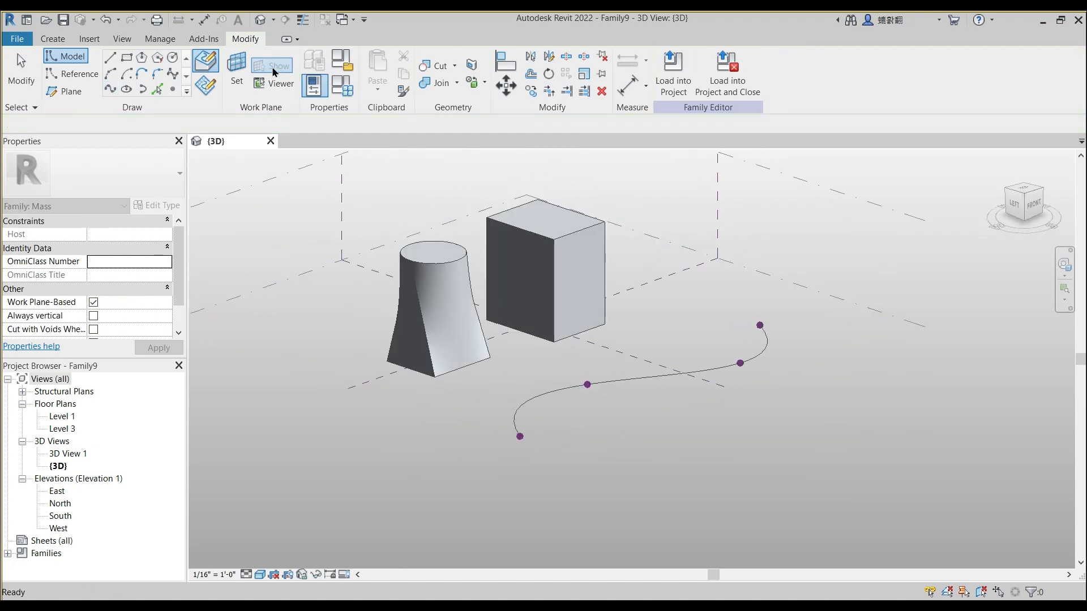
# Step: Set the work plane at the spline's start point and draw a profile rectangle about 12'-6" by 10'-6" around it
pyautogui.click(236, 73)
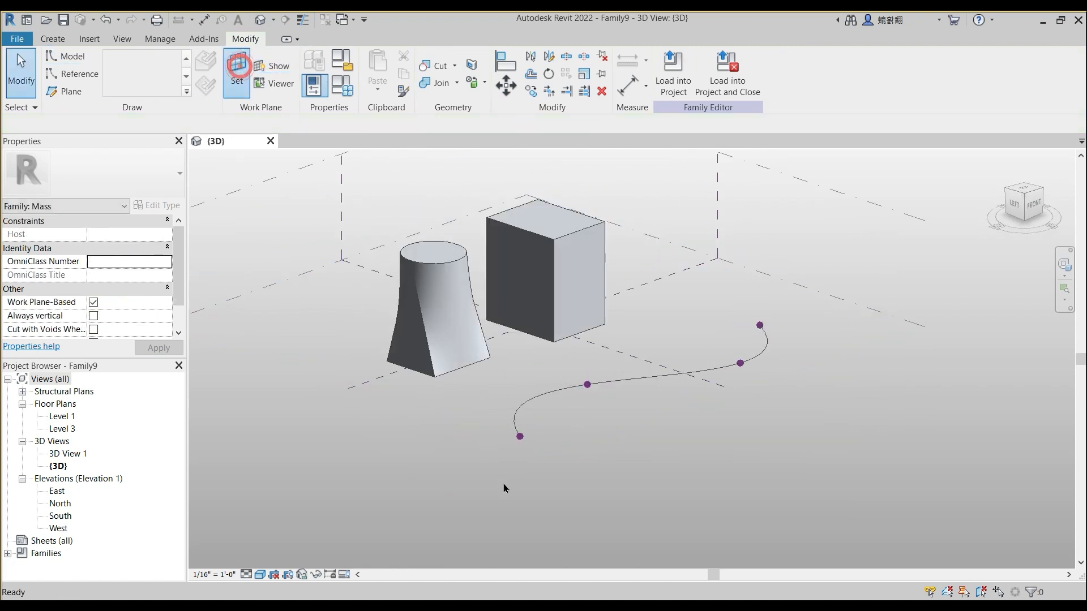
pyautogui.click(520, 437)
pyautogui.keyDown('shift'); pyautogui.moveTo(565, 449); pyautogui.dragTo(527, 482, button='middle'); pyautogui.keyUp('shift')
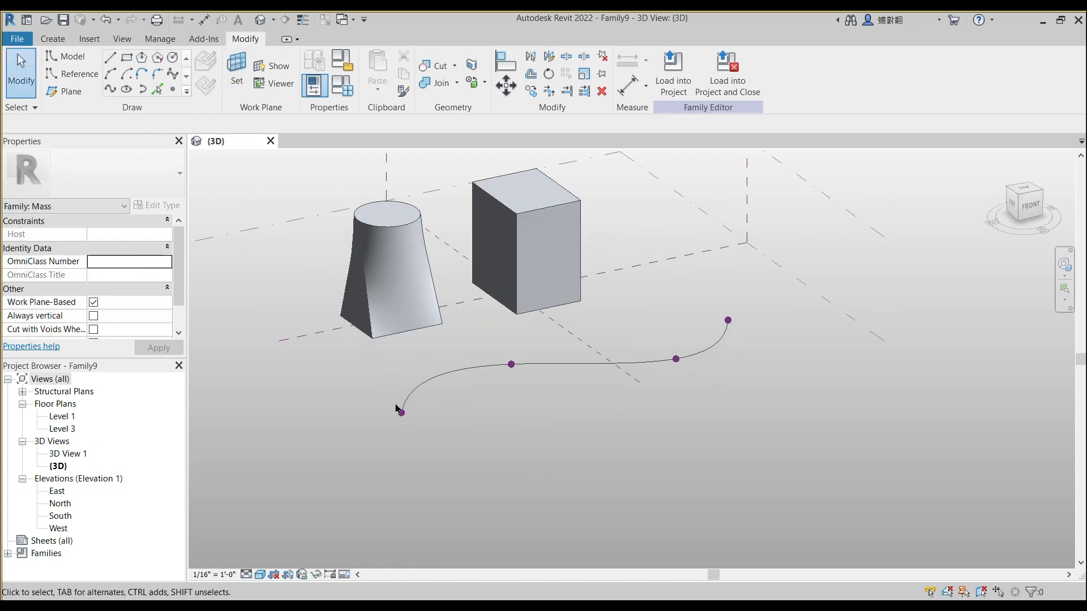
pyautogui.click(126, 57)
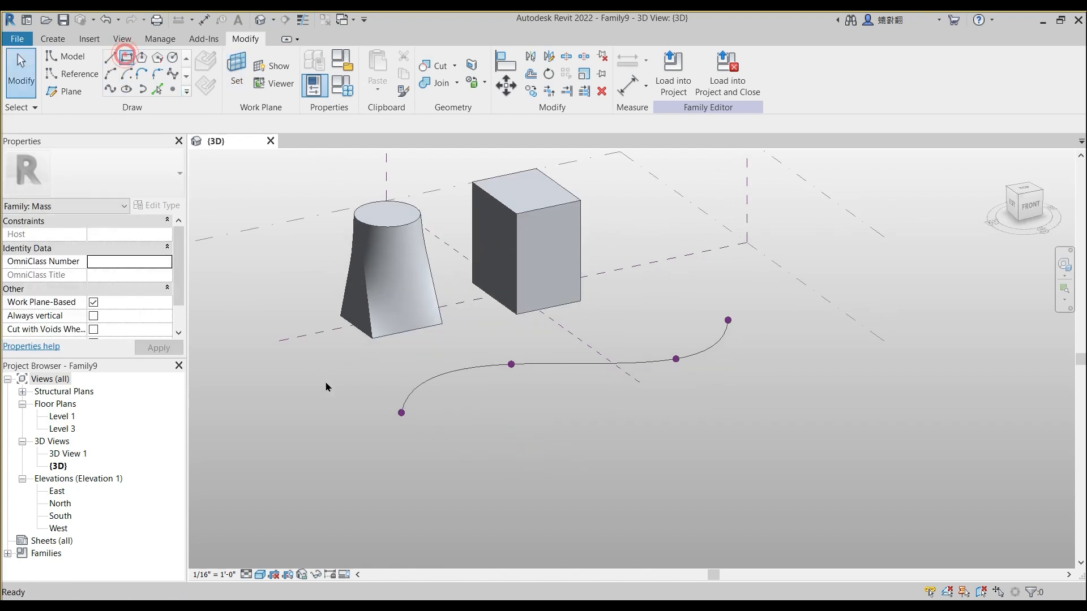
pyautogui.scroll(4, 385, 419)
pyautogui.click(406, 395)
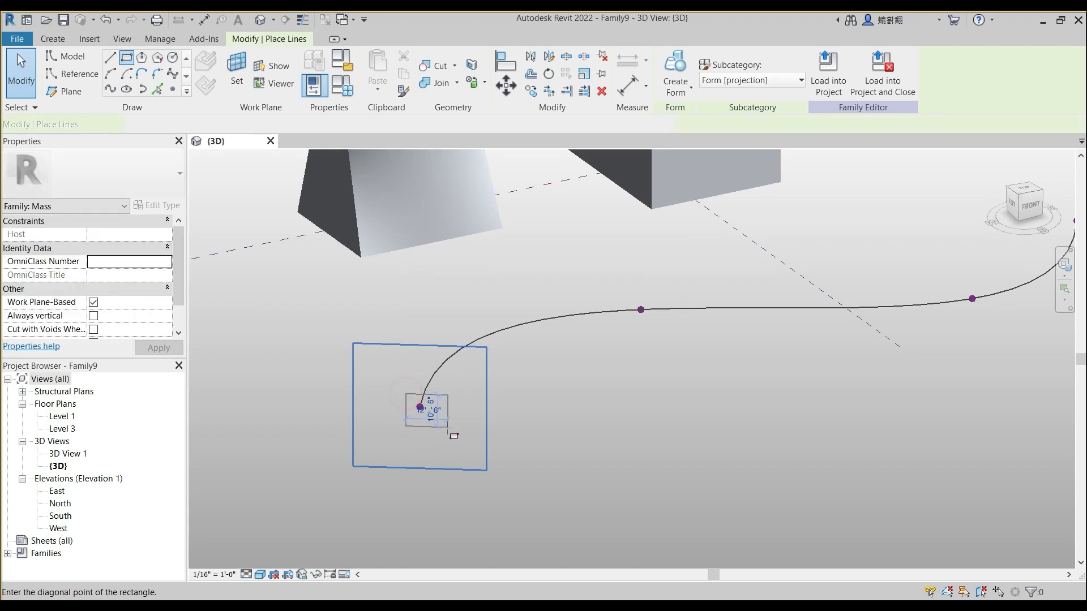
pyautogui.click(448, 428)
pyautogui.press('Escape')
pyautogui.press('Escape')
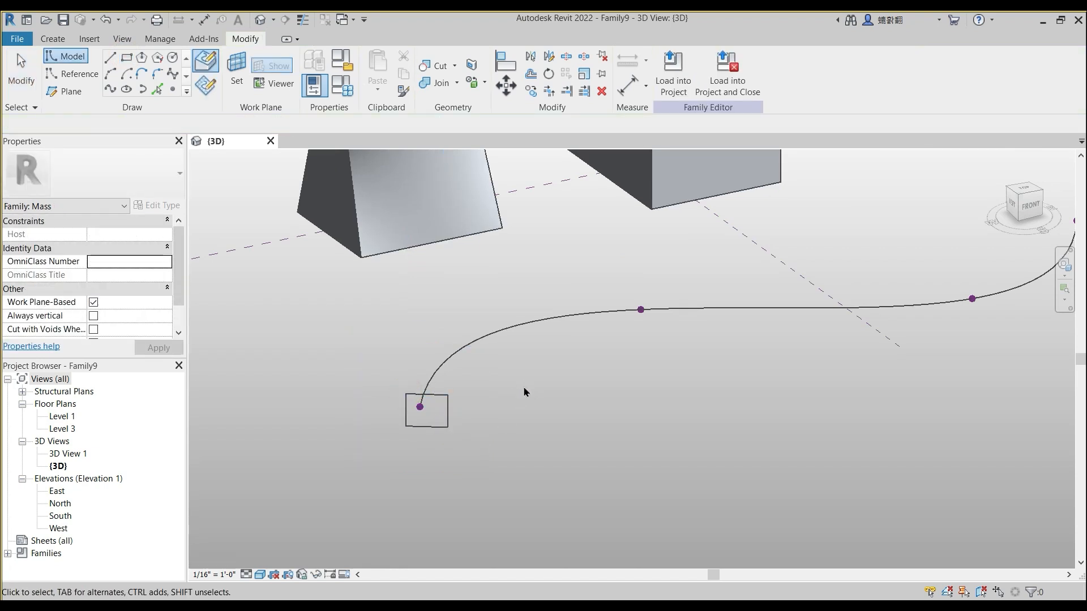
# Step: Create a solid form that sweeps the small rectangle along the spline
pyautogui.scroll(-3, 558, 432)
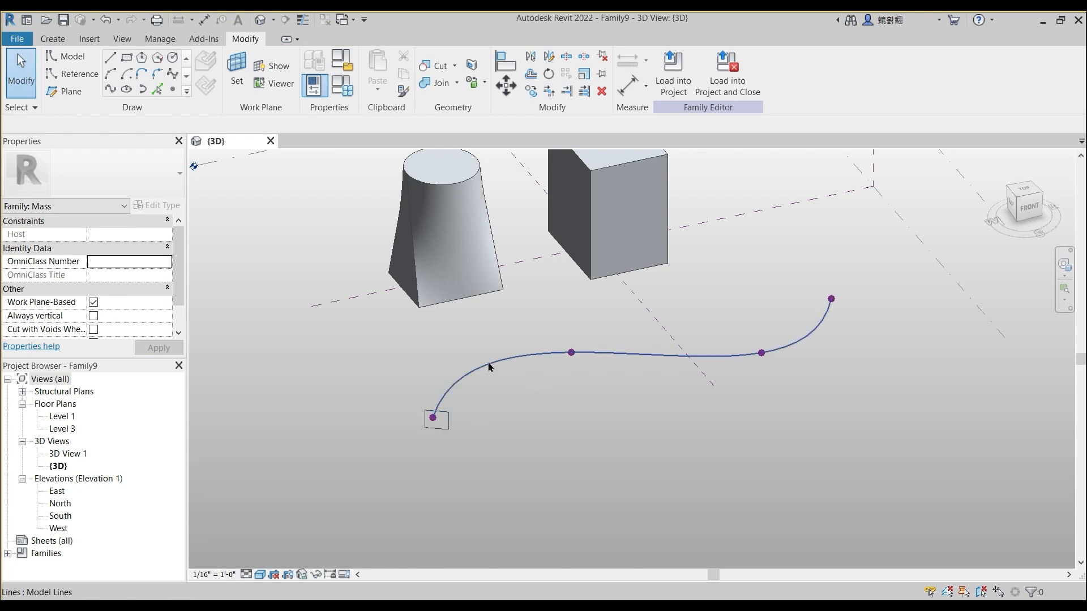
pyautogui.click(472, 371)
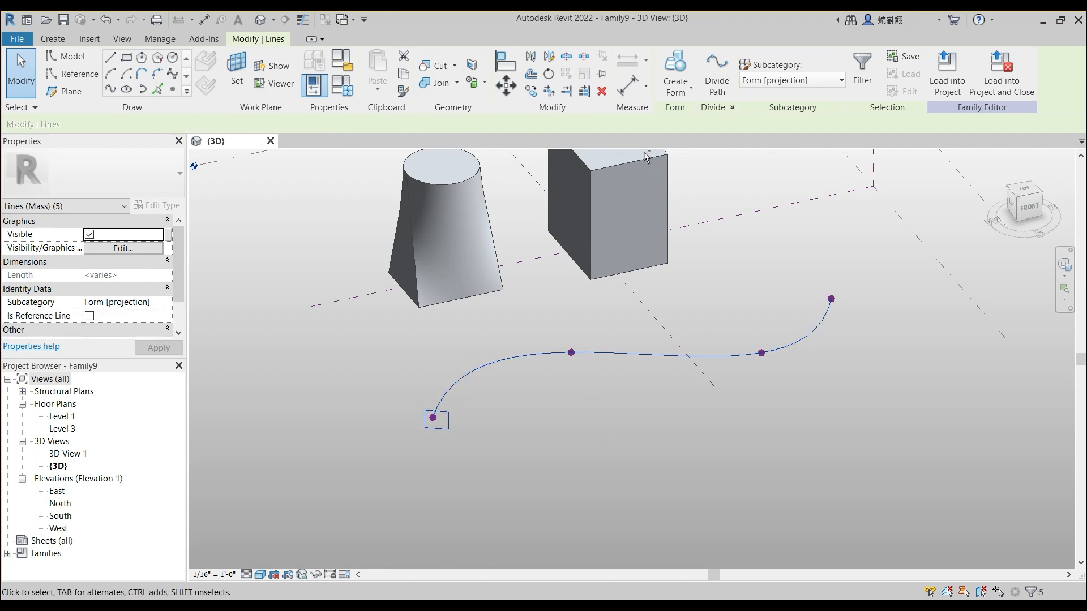
pyautogui.keyDown('shift'); pyautogui.moveTo(606, 454); pyautogui.dragTo(730, 430, button='middle'); pyautogui.keyUp('shift')
pyautogui.moveTo(633, 366); pyautogui.dragTo(442, 311, button='middle')
pyautogui.scroll(-2, 611, 389)
pyautogui.keyDown('shift'); pyautogui.moveTo(612, 388); pyautogui.dragTo(570, 401, button='middle'); pyautogui.keyUp('shift')
pyautogui.moveTo(515, 354); pyautogui.dragTo(523, 379, button='middle')
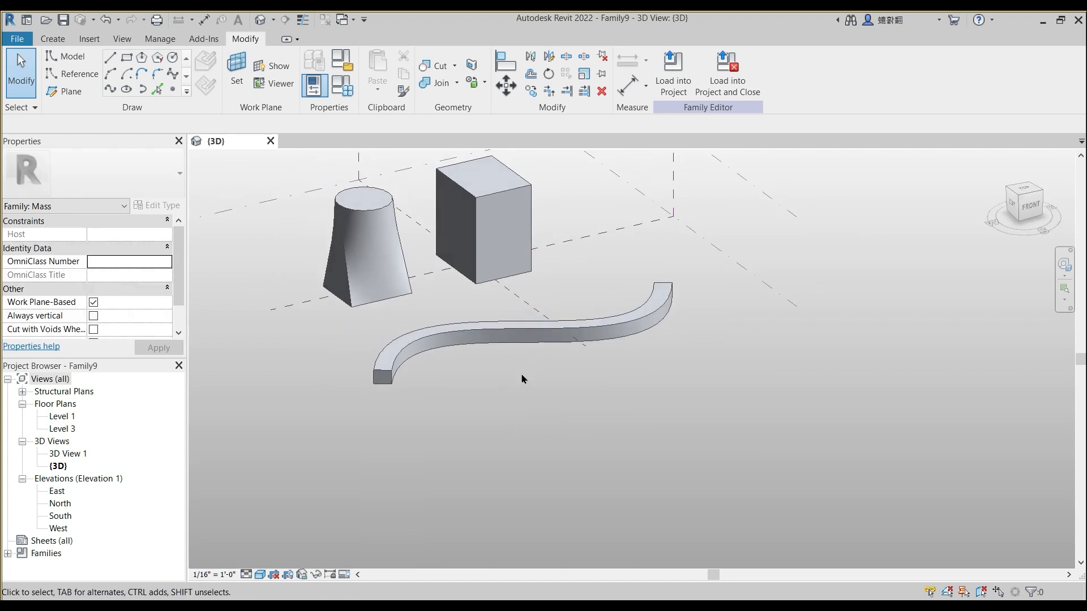
# Step: Set Level 1 as the work plane and draw a second four-point spline in front of the swept form
pyautogui.click(110, 91)
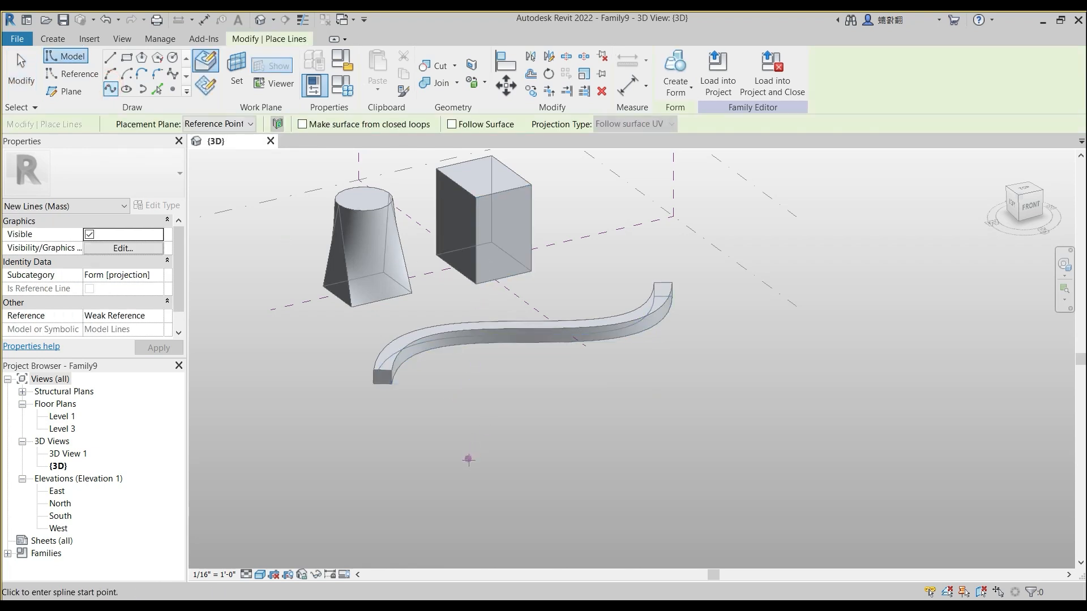
pyautogui.click(236, 72)
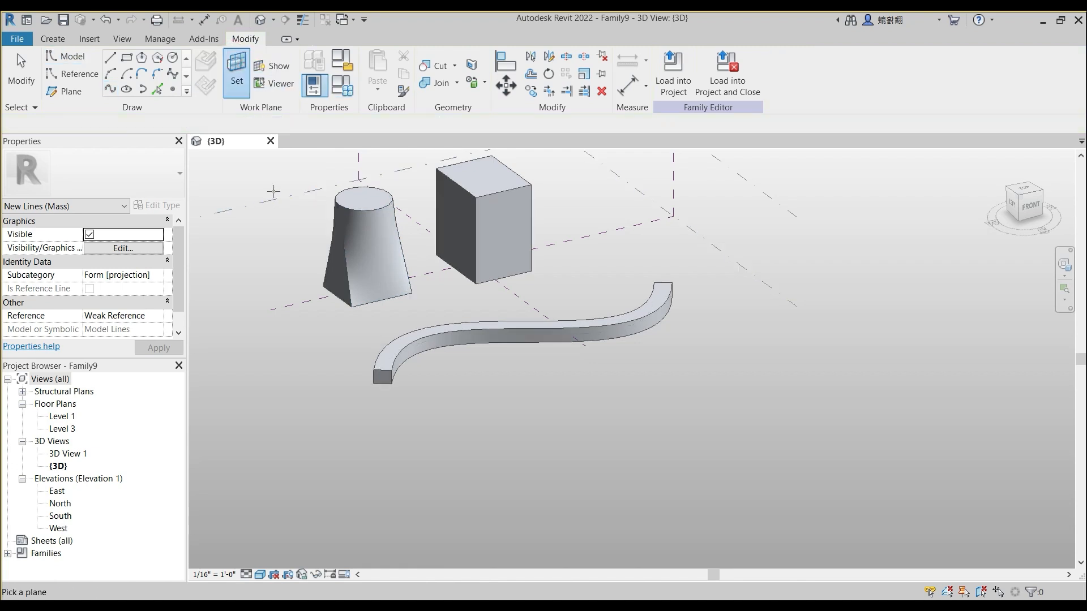
pyautogui.click(276, 200)
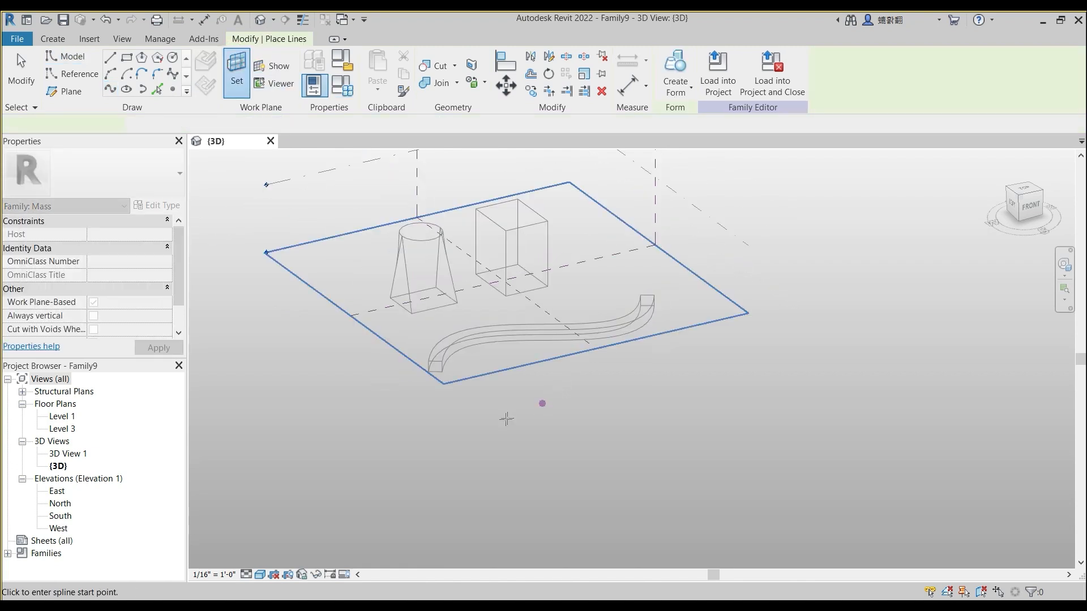
pyautogui.click(506, 436)
pyautogui.click(598, 389)
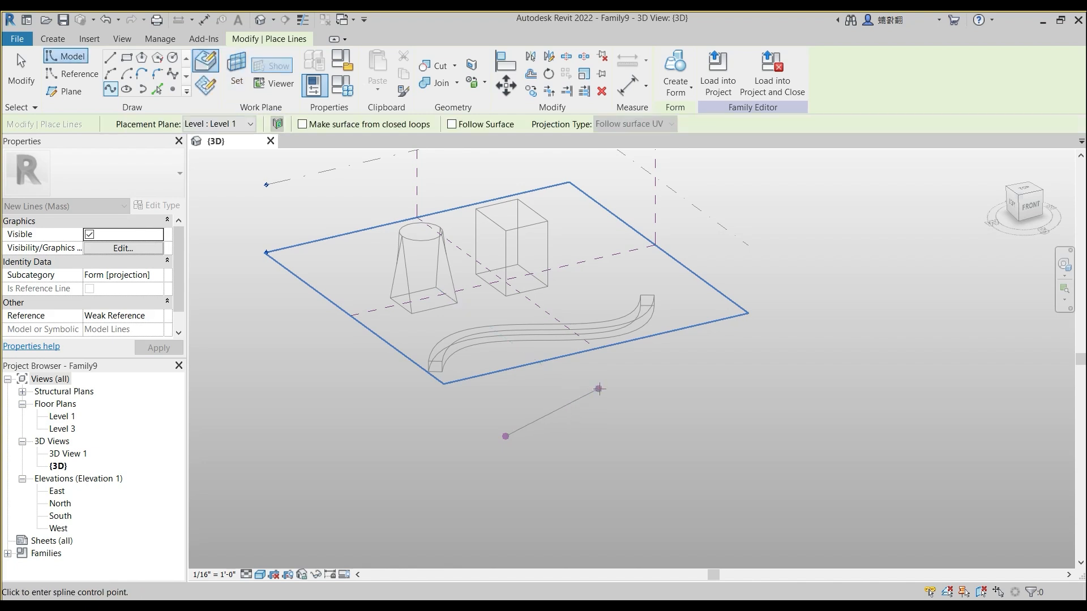
pyautogui.click(726, 393)
pyautogui.click(768, 362)
pyautogui.rightClick(767, 361)
pyautogui.click(783, 339)
pyautogui.moveTo(548, 380)
pyautogui.mouseDown(button='middle')
pyautogui.moveTo(552, 333)
pyautogui.moveTo(634, 323)
pyautogui.mouseUp(button='middle')
pyautogui.press('Escape')
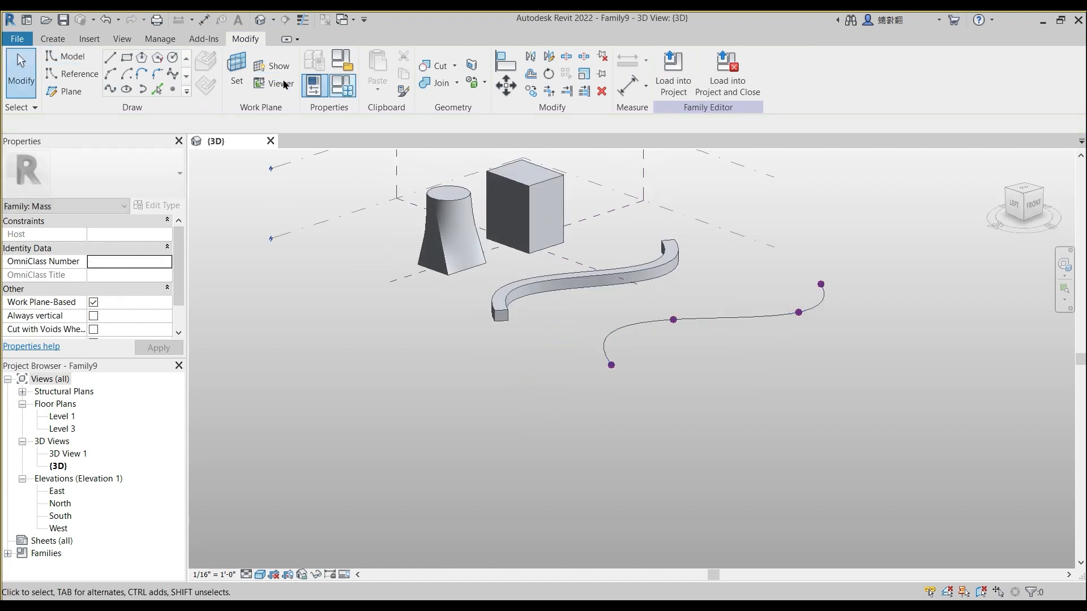
# Step: Set the work plane at the second spline's start point and draw a small model-line rectangle around that point
pyautogui.click(239, 77)
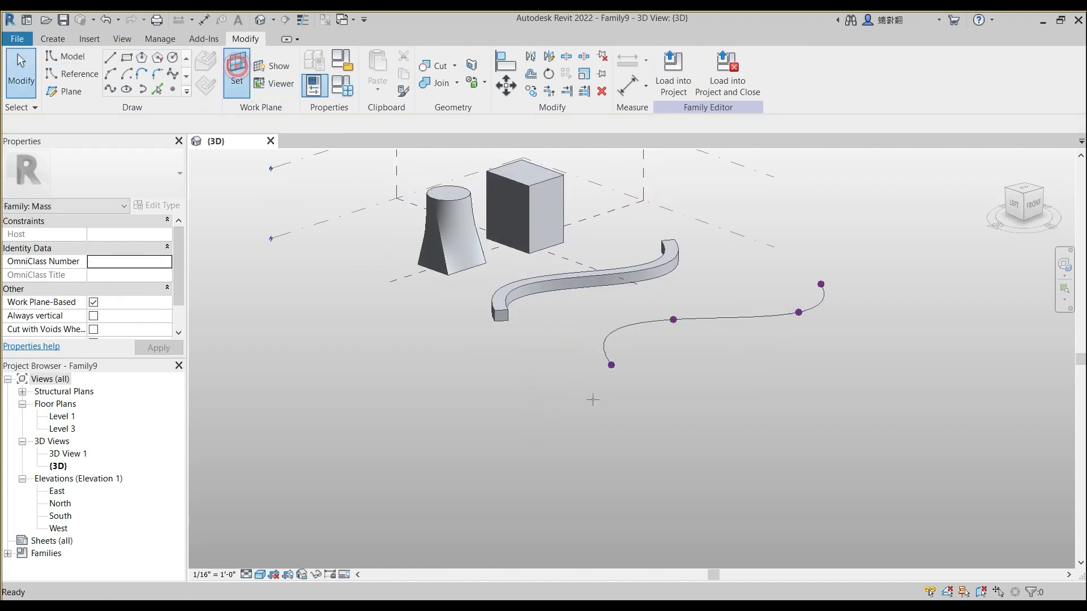
pyautogui.click(612, 366)
pyautogui.press('Escape')
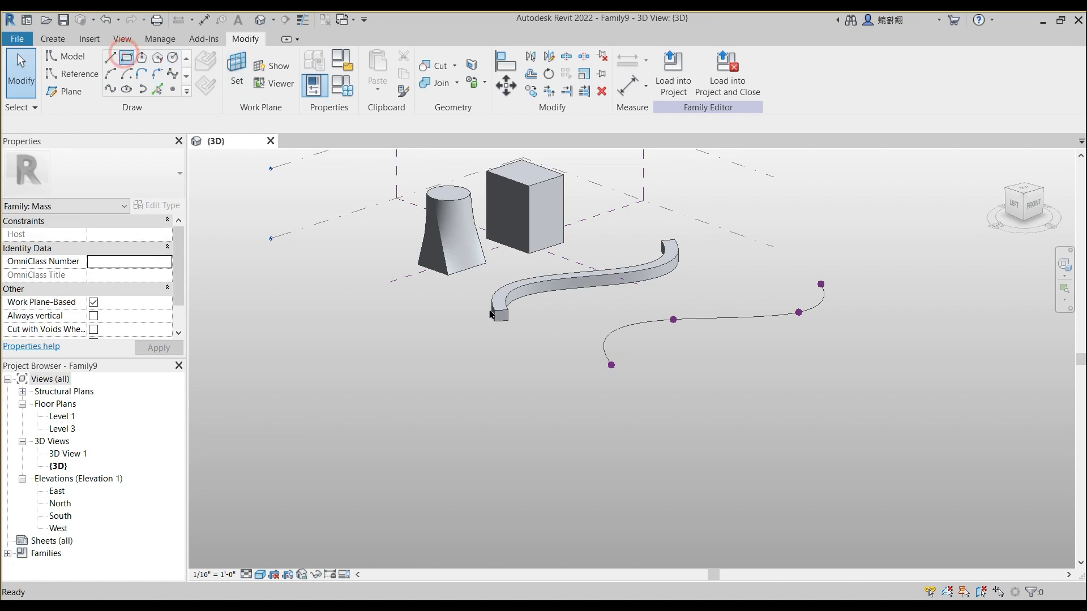
pyautogui.scroll(5, 609, 366)
pyautogui.click(576, 329)
pyautogui.click(632, 363)
pyautogui.scroll(-3, 711, 312)
pyautogui.moveTo(835, 317); pyautogui.dragTo(612, 377, button='middle')
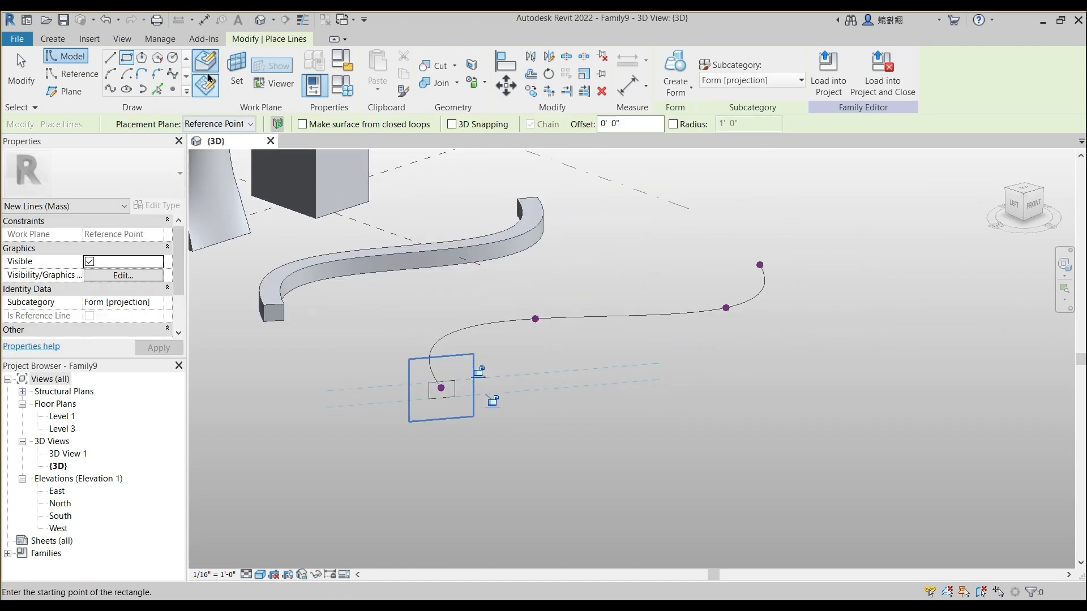
# Step: Set the work plane at the second spline's far end point and draw a circle centred on it, larger than the rectangle
pyautogui.click(241, 67)
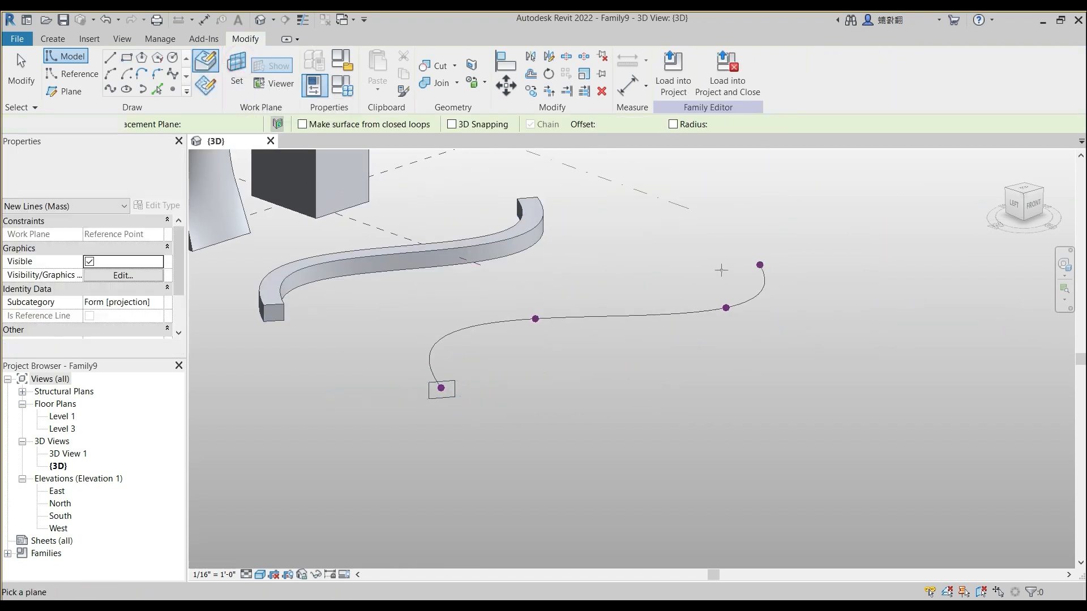
pyautogui.click(759, 264)
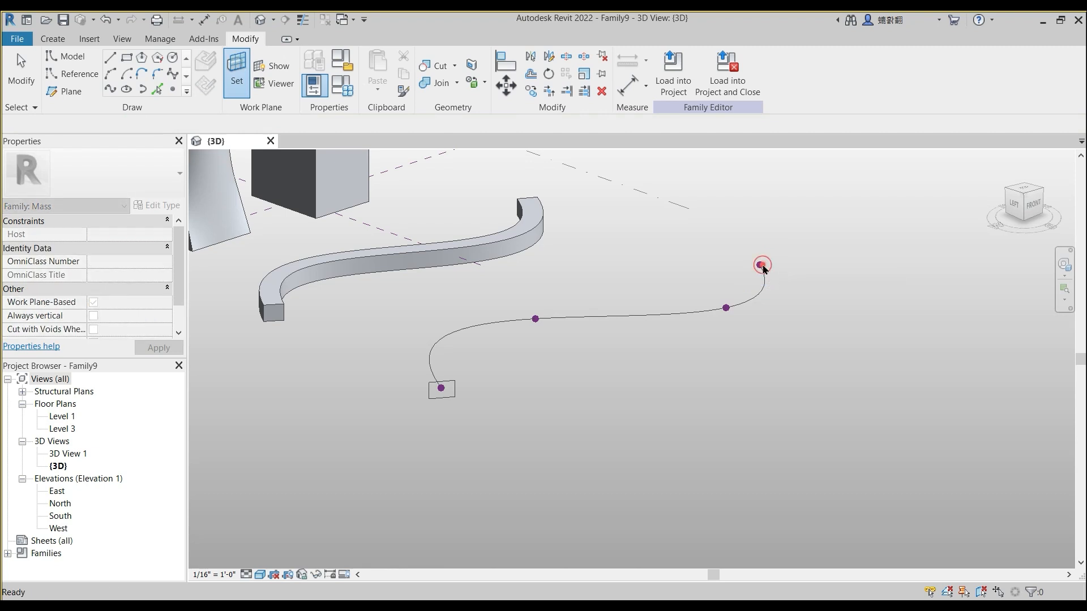
pyautogui.click(173, 59)
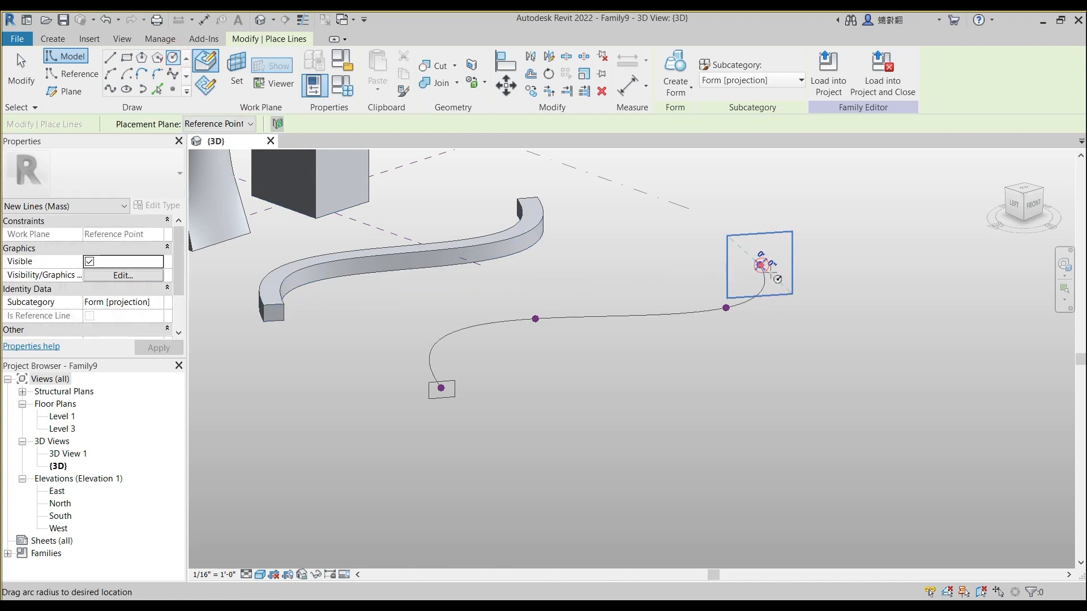
pyautogui.click(780, 283)
pyautogui.press('Escape')
pyautogui.press('Escape')
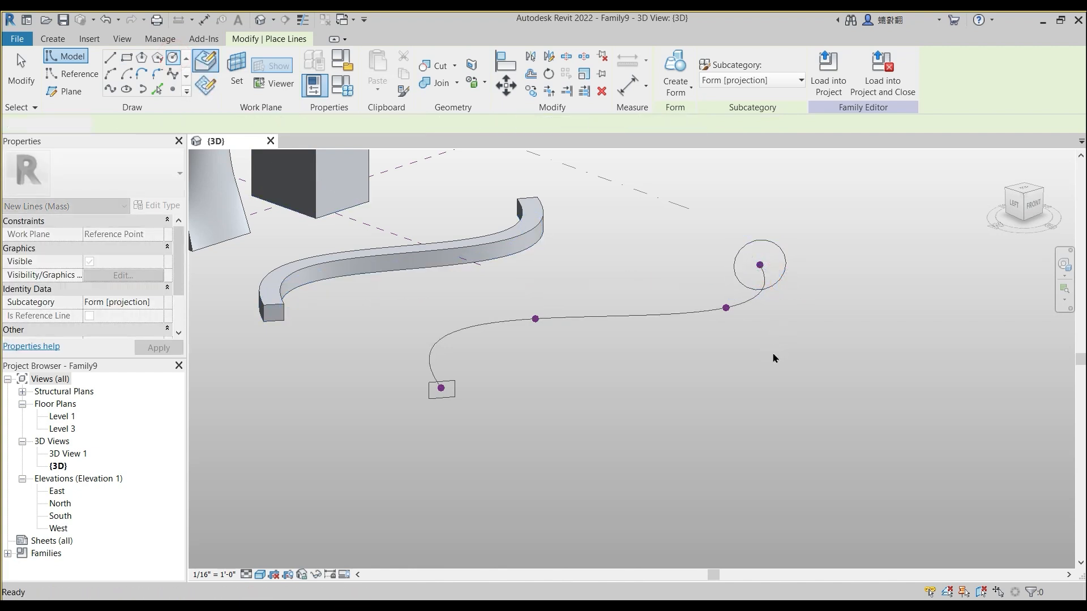
pyautogui.scroll(-1, 776, 359)
pyautogui.press('Escape')
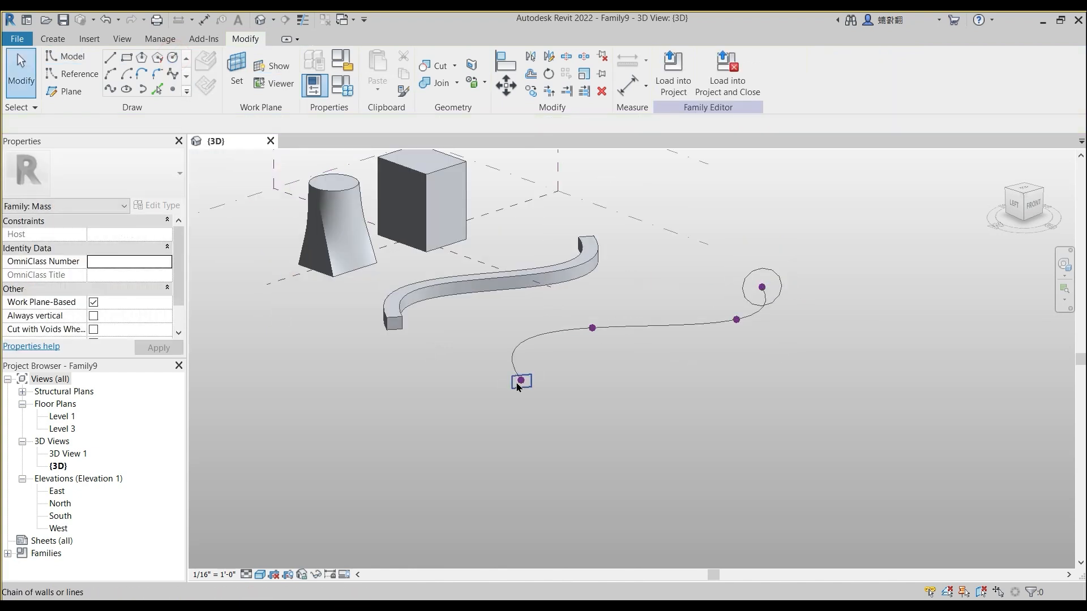
# Step: Create a solid form from the spline with its rectangle and circle profiles selected together
pyautogui.click(531, 343)
pyautogui.keyDown('ctrl'); pyautogui.click(747, 283); pyautogui.keyUp('ctrl')
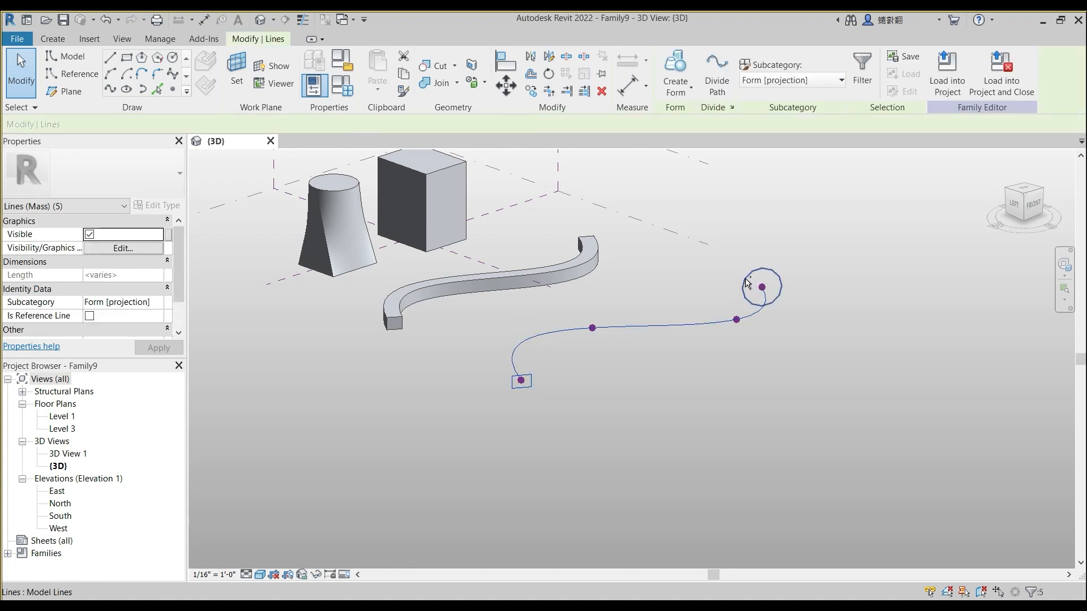
pyautogui.click(683, 69)
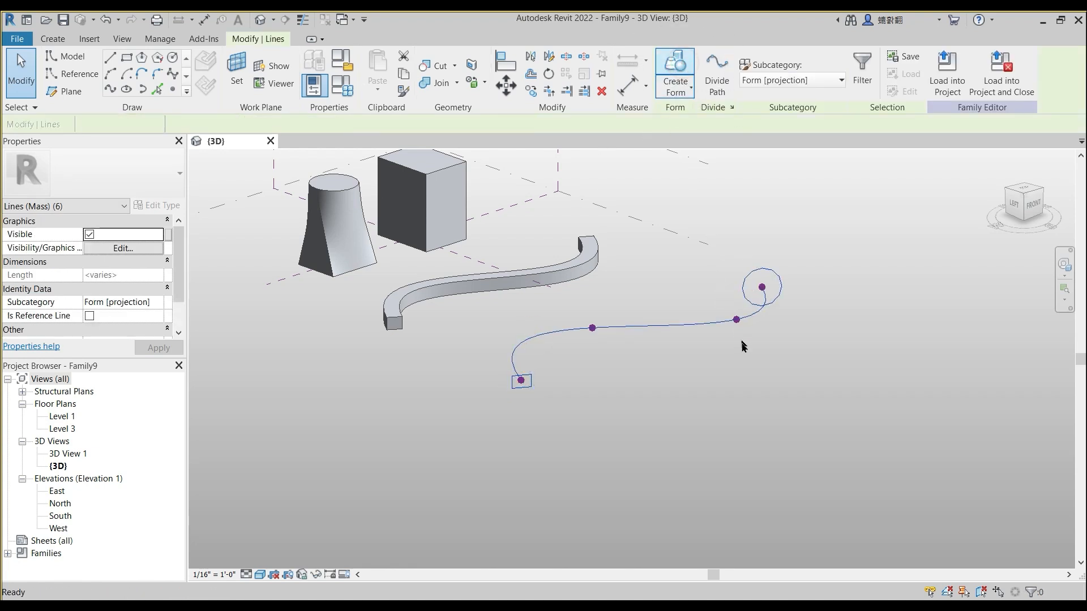
# Step: Examine the rectangle-to-circle swept form and the other solids from several angles
pyautogui.keyDown('shift'); pyautogui.moveTo(674, 436); pyautogui.dragTo(562, 401, button='middle'); pyautogui.keyUp('shift')
pyautogui.moveTo(562, 402); pyautogui.dragTo(768, 432, button='middle')
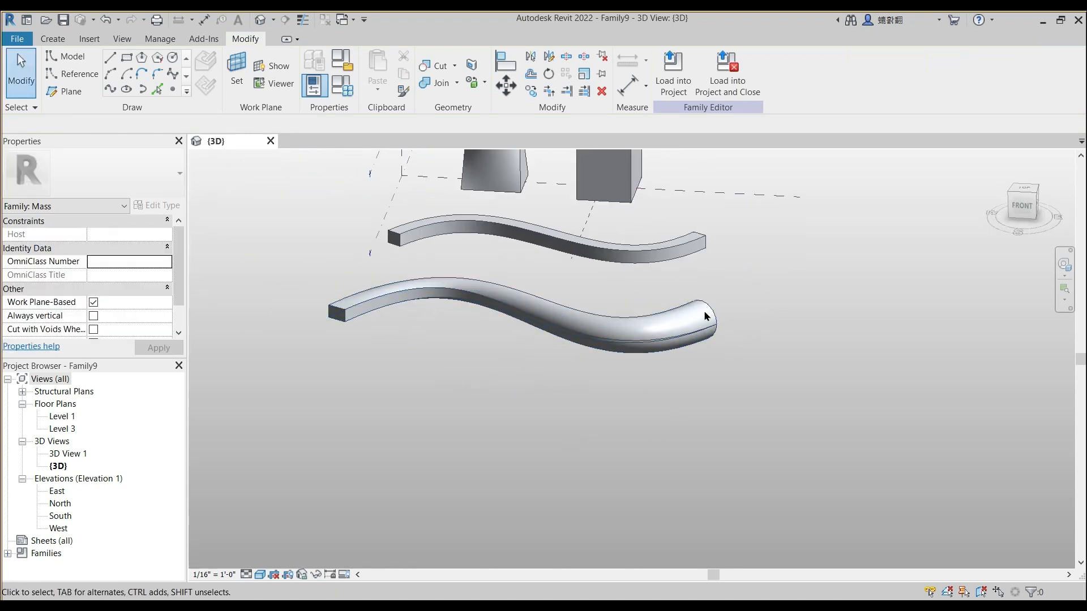
pyautogui.keyDown('shift'); pyautogui.moveTo(549, 290); pyautogui.dragTo(510, 431, button='middle'); pyautogui.keyUp('shift')
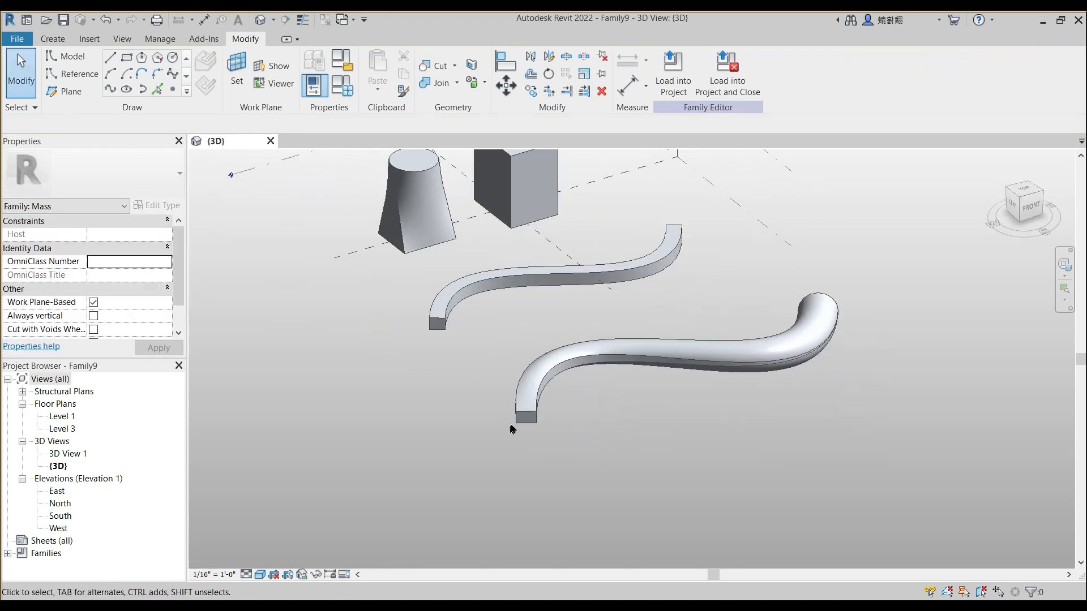
pyautogui.keyDown('shift'); pyautogui.moveTo(763, 391); pyautogui.dragTo(594, 351, button='middle'); pyautogui.keyUp('shift')
pyautogui.keyDown('shift'); pyautogui.moveTo(474, 308); pyautogui.dragTo(717, 361, button='middle'); pyautogui.keyUp('shift')
pyautogui.scroll(-3, 684, 311)
pyautogui.keyDown('shift'); pyautogui.moveTo(607, 324); pyautogui.dragTo(612, 287, button='middle'); pyautogui.keyUp('shift')
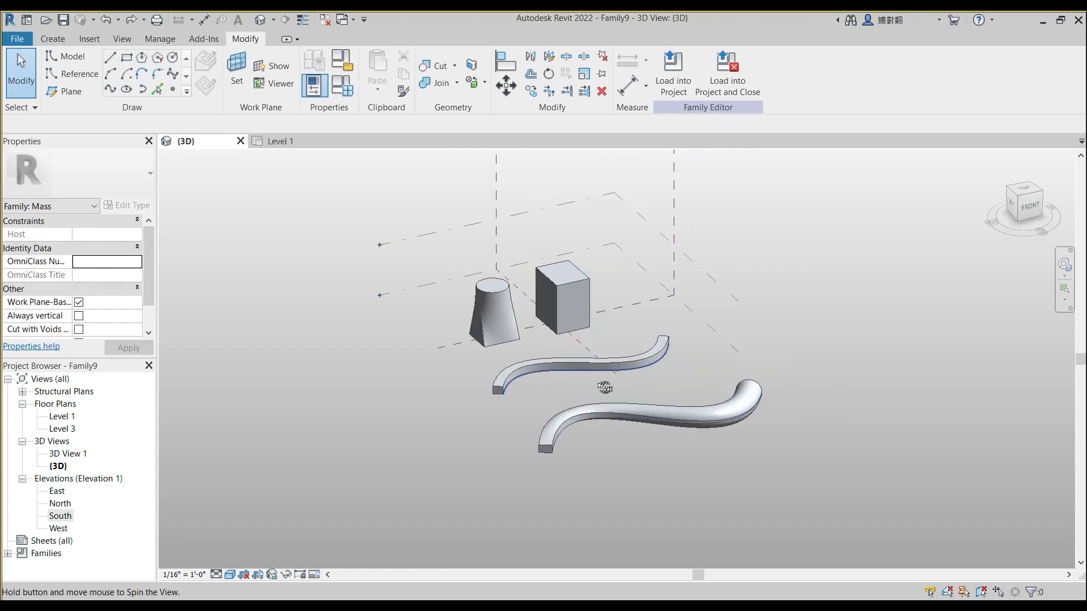
pyautogui.keyDown('shift'); pyautogui.moveTo(604, 387); pyautogui.dragTo(623, 335, button='middle'); pyautogui.keyUp('shift')
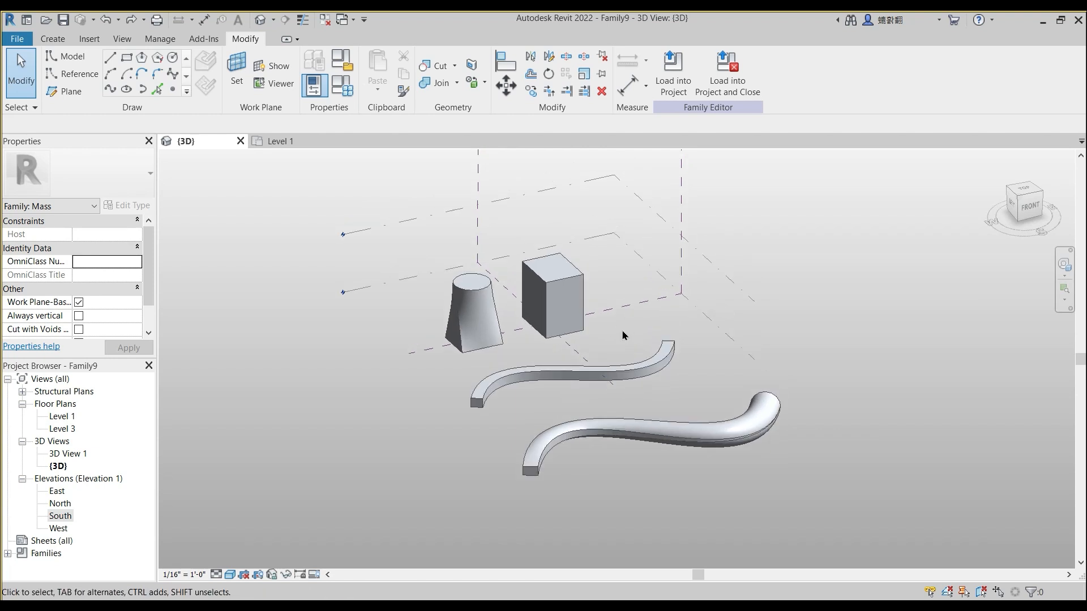
pyautogui.keyDown('shift'); pyautogui.moveTo(638, 346); pyautogui.dragTo(605, 328, button='middle'); pyautogui.keyUp('shift')
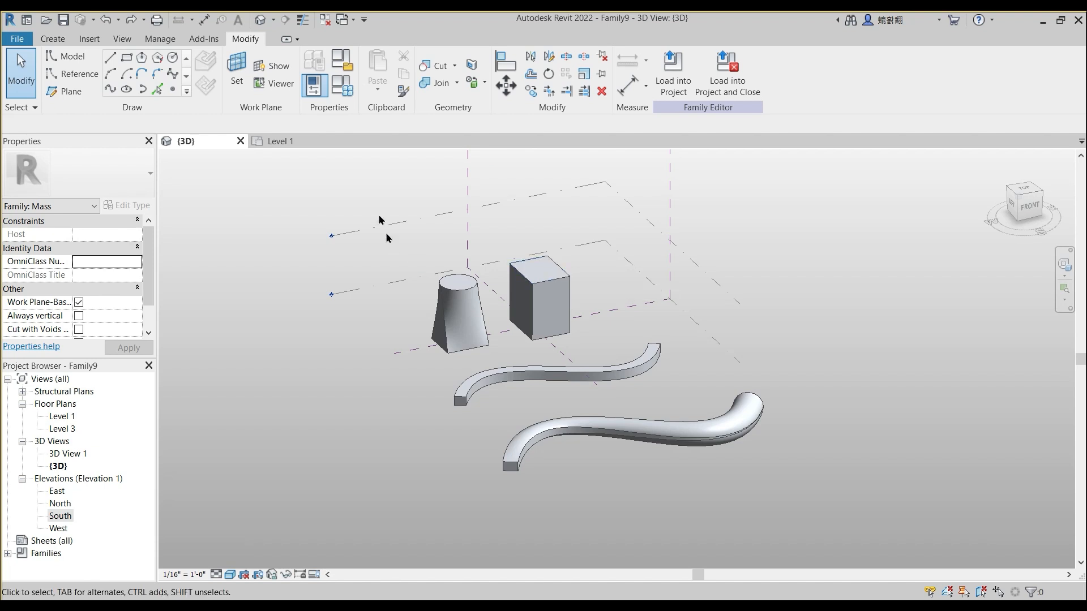
# Step: Delete all four solid forms, leaving only the levels and reference planes
pyautogui.moveTo(362, 171); pyautogui.dragTo(771, 503)
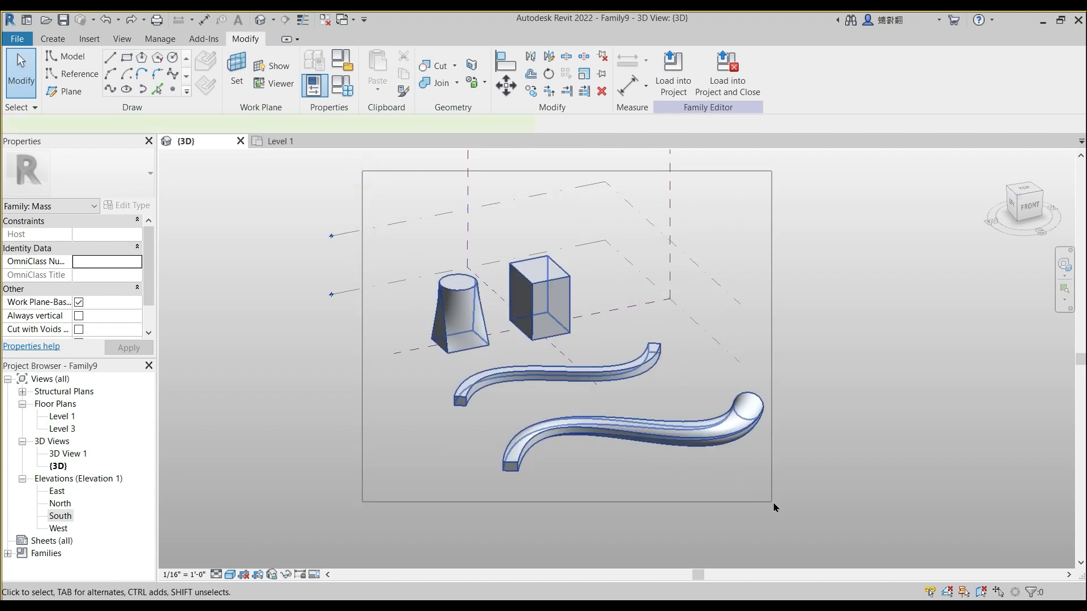
pyautogui.press('Delete')
pyautogui.moveTo(562, 415); pyautogui.dragTo(597, 494, button='middle')
pyautogui.scroll(4, 528, 386)
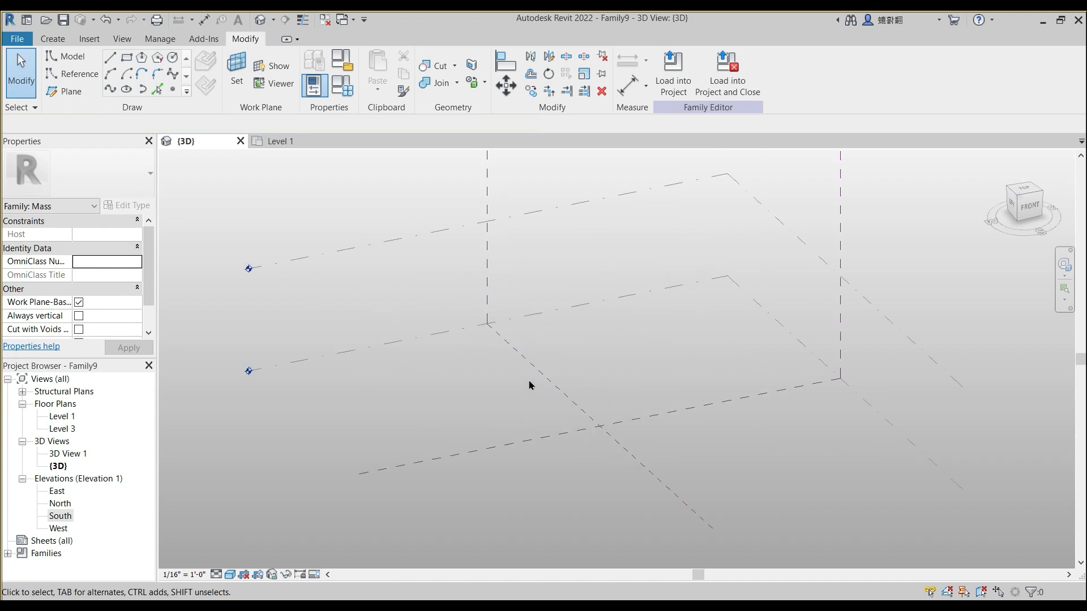
# Step: Copy the Center (Left/Right) reference plane 25' to its left side
pyautogui.click(568, 412)
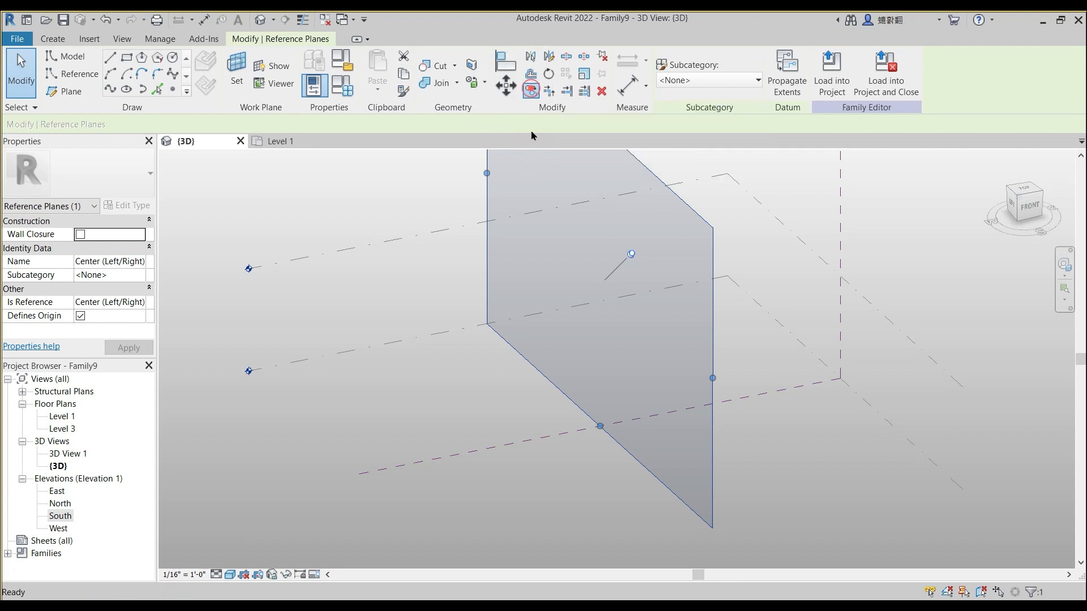
pyautogui.click(532, 92)
pyautogui.click(494, 380)
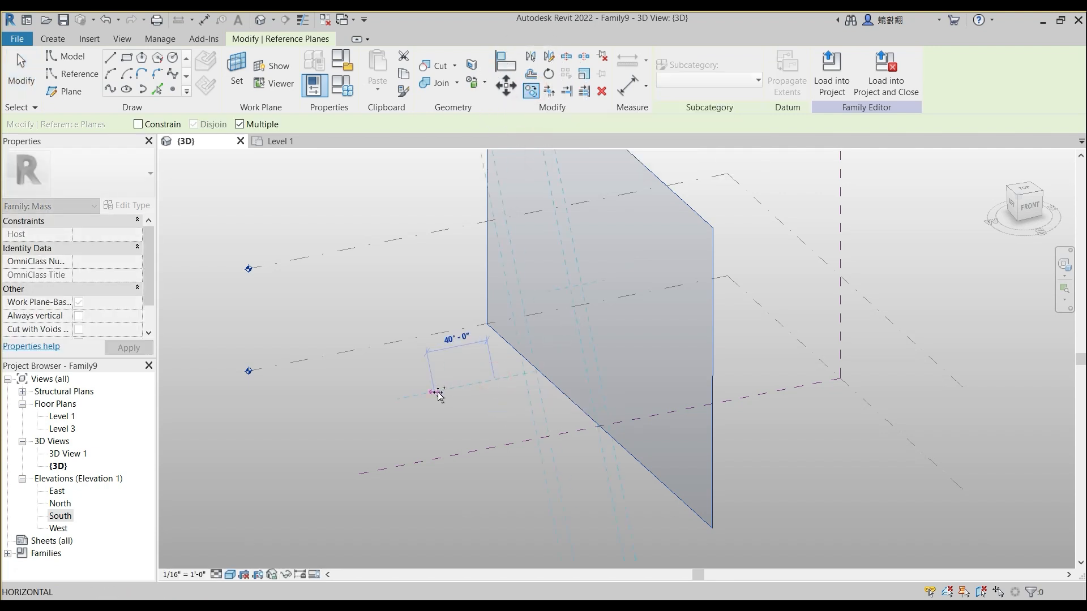
pyautogui.write('2')
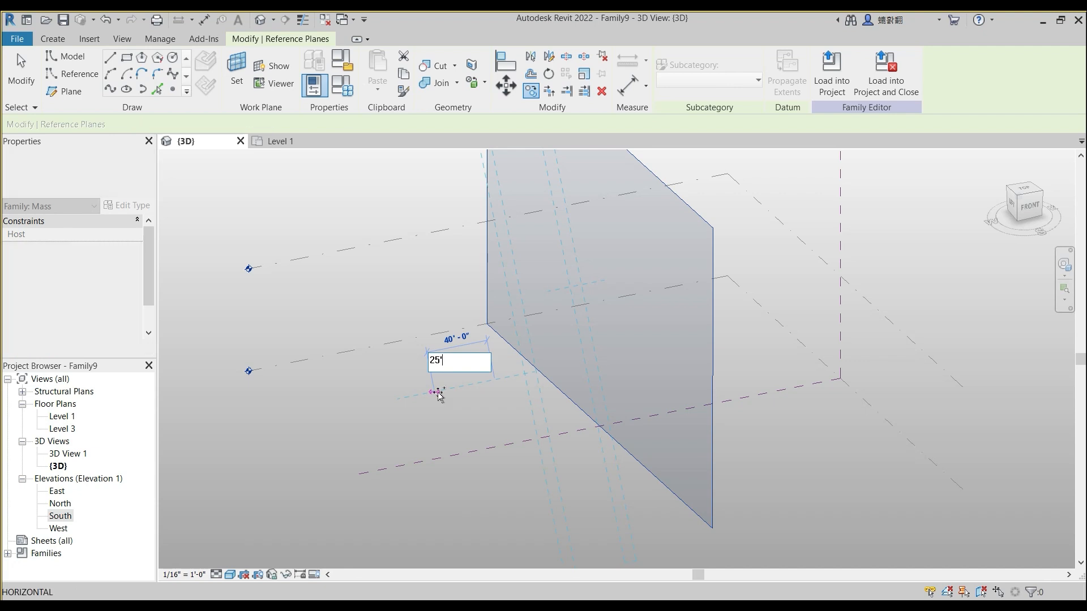
pyautogui.write("5'")
pyautogui.press('Return')
pyautogui.press('Escape')
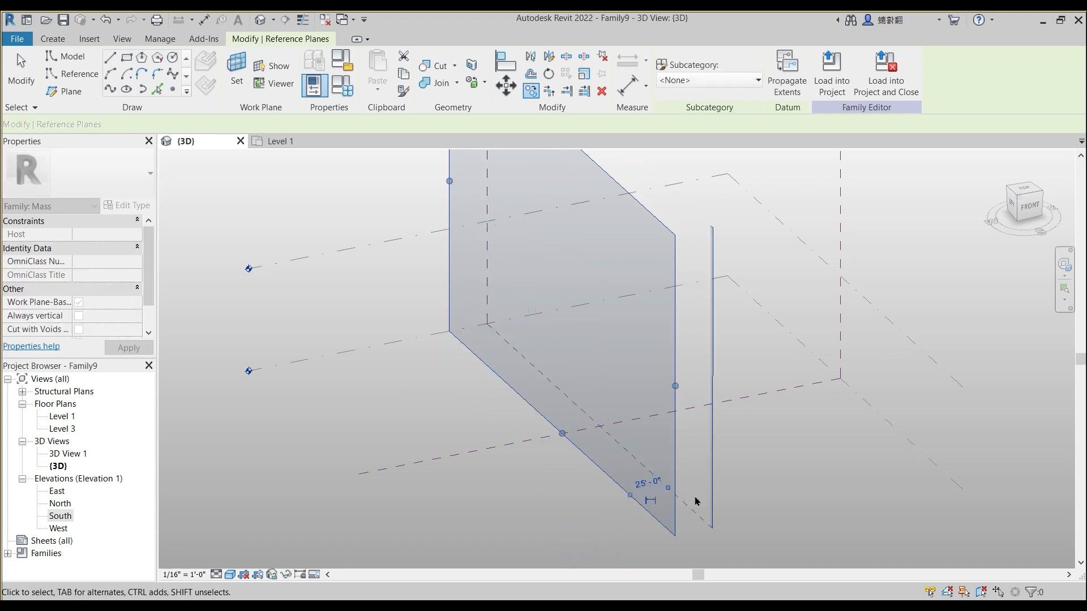
pyautogui.press('Escape')
# Step: Copy the Center (Left/Right) reference plane 25' to its right side
pyautogui.click(728, 424)
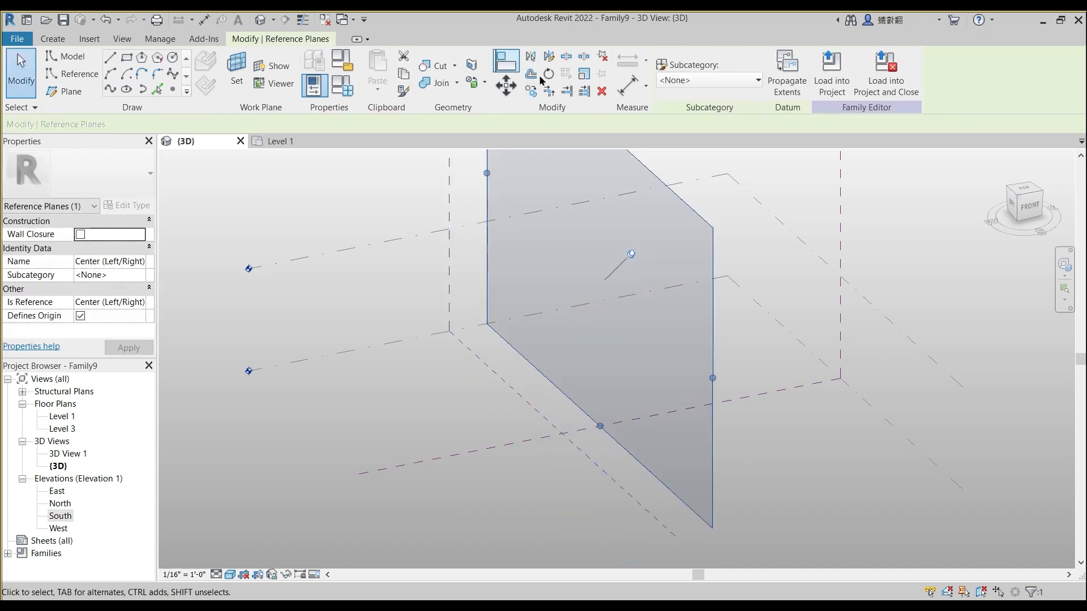
pyautogui.click(759, 522)
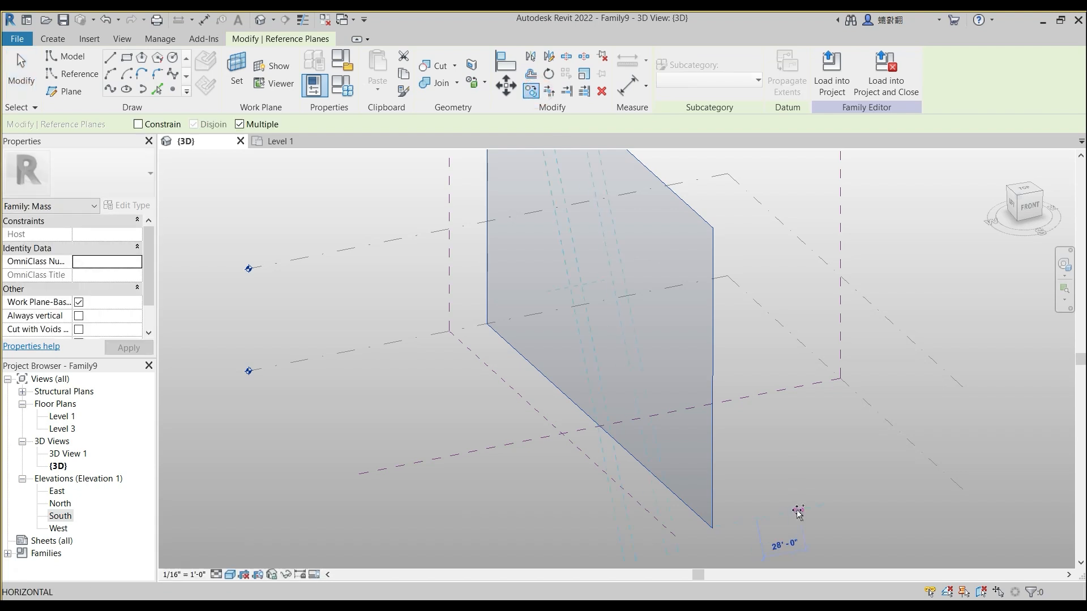
pyautogui.write('25')
pyautogui.press('Return')
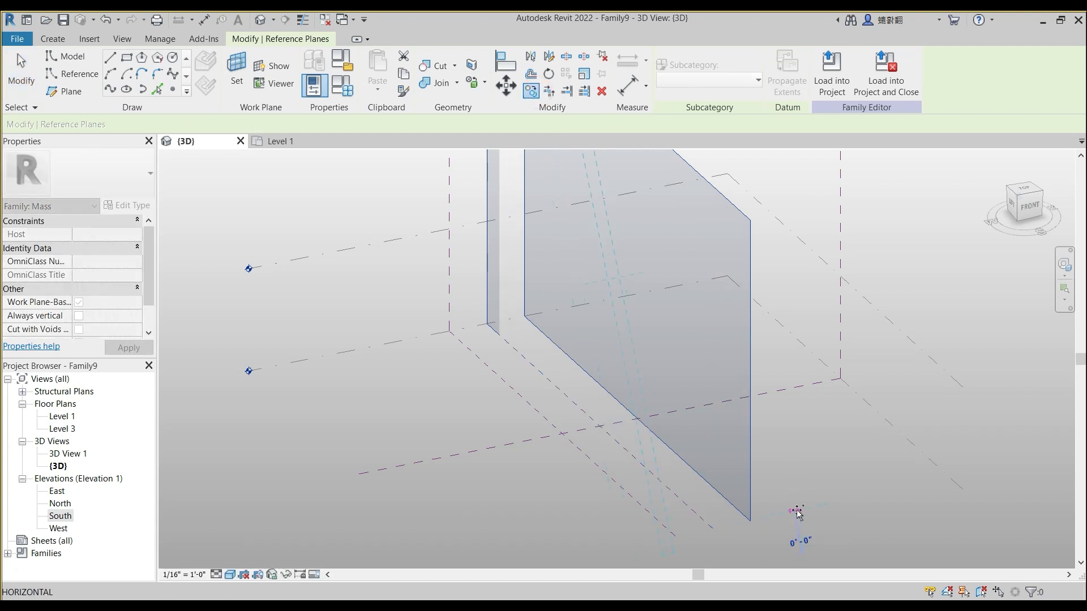
pyautogui.press('Escape')
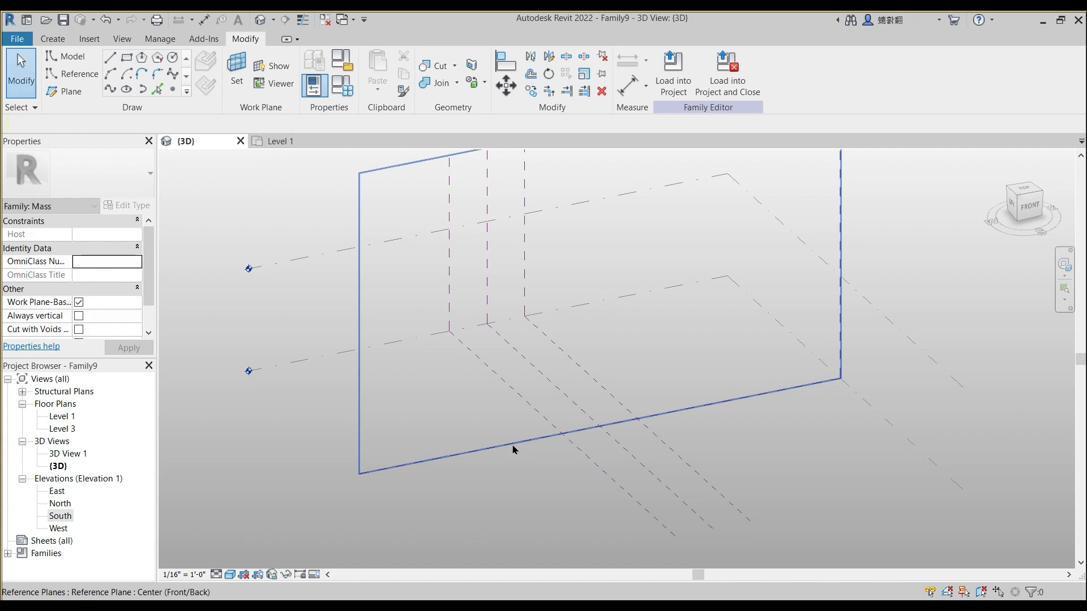
# Step: Copy the Center (Front/Back) reference plane 25' toward the back
pyautogui.click(513, 444)
pyautogui.press('c')
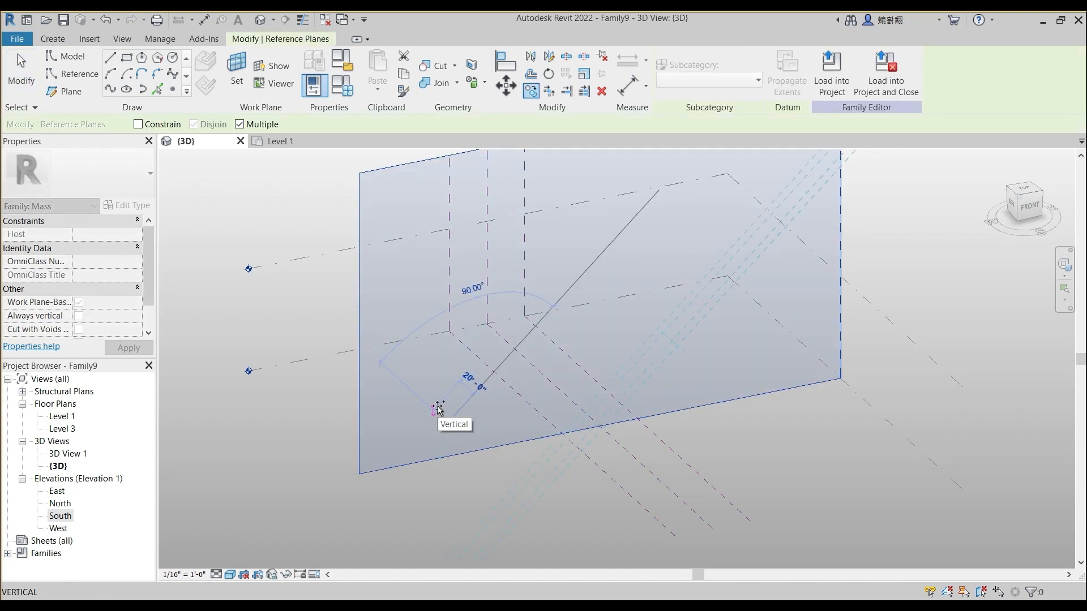
pyautogui.write('25')
pyautogui.press('Return')
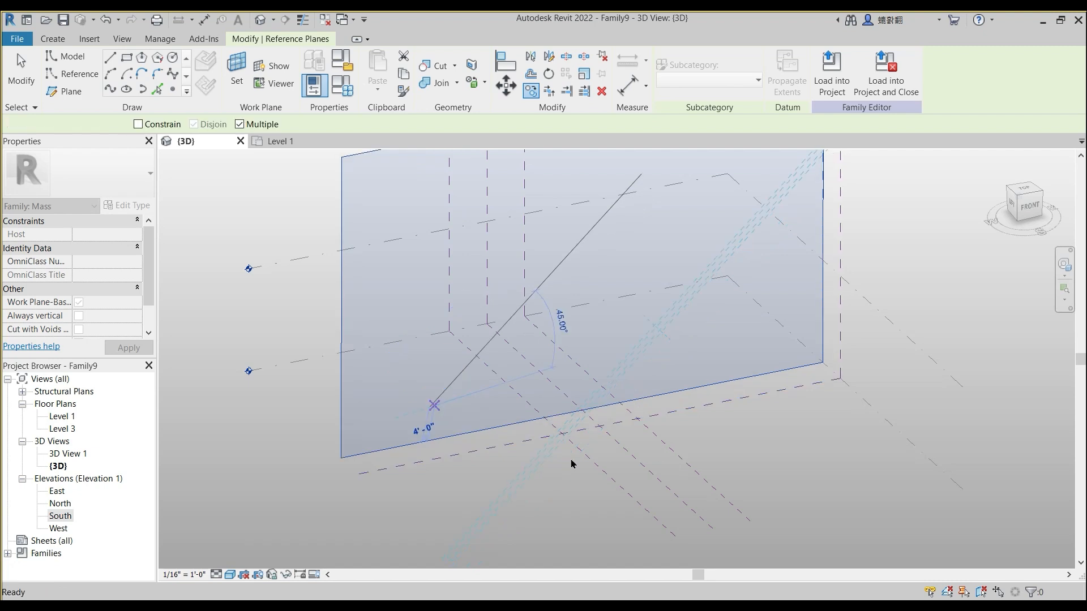
pyautogui.press('Escape')
# Step: Copy the Center (Front/Back) reference plane 25' toward the front
pyautogui.click(517, 443)
pyautogui.keyDown('shift'); pyautogui.moveTo(487, 422); pyautogui.dragTo(505, 439, button='middle'); pyautogui.keyUp('shift')
pyautogui.press('c')
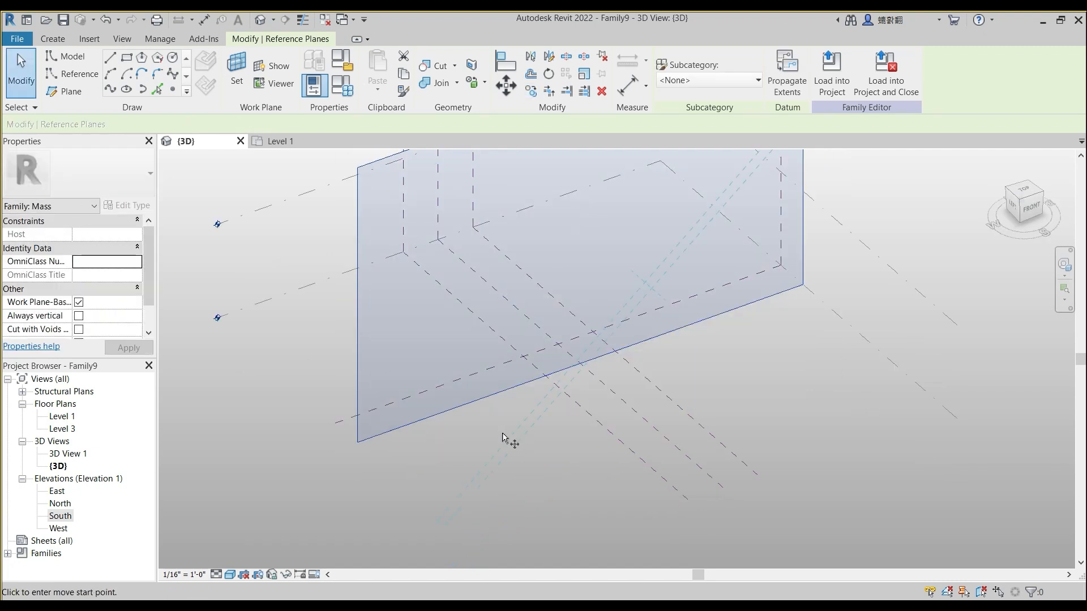
pyautogui.click(498, 432)
pyautogui.write('25')
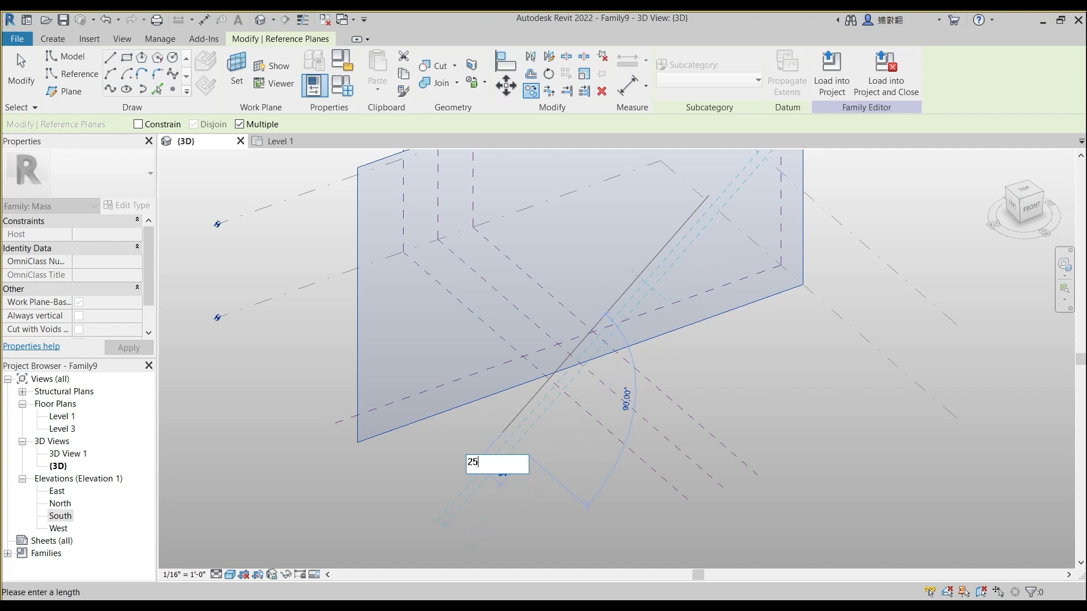
pyautogui.press('Return')
pyautogui.press('Escape')
pyautogui.press('Escape')
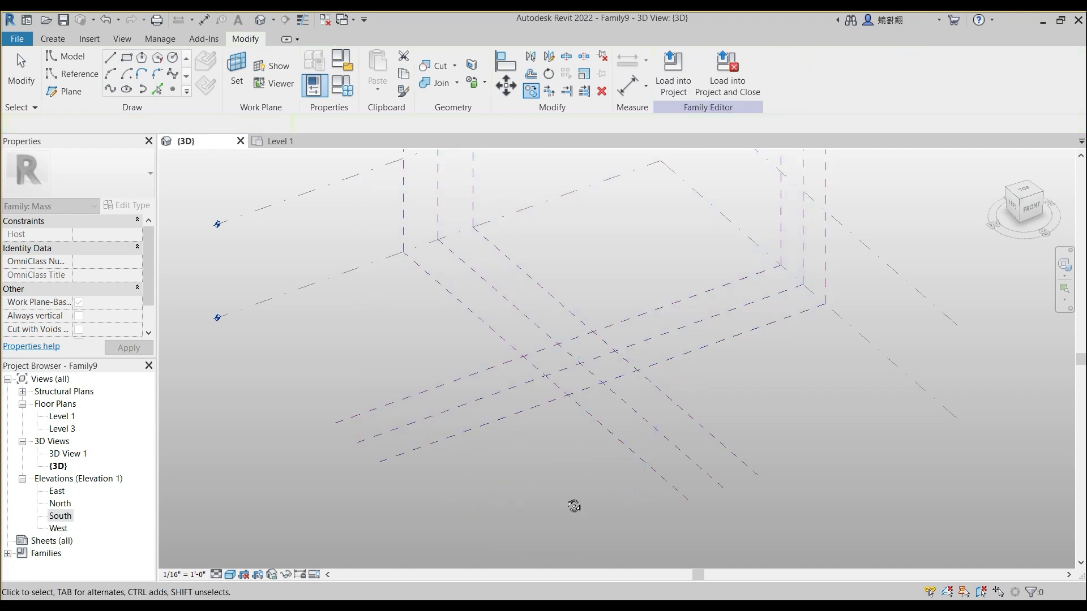
# Step: Set Level 1 as the work plane and draw a model-line rectangle between opposite intersections of the outer reference planes
pyautogui.click(238, 68)
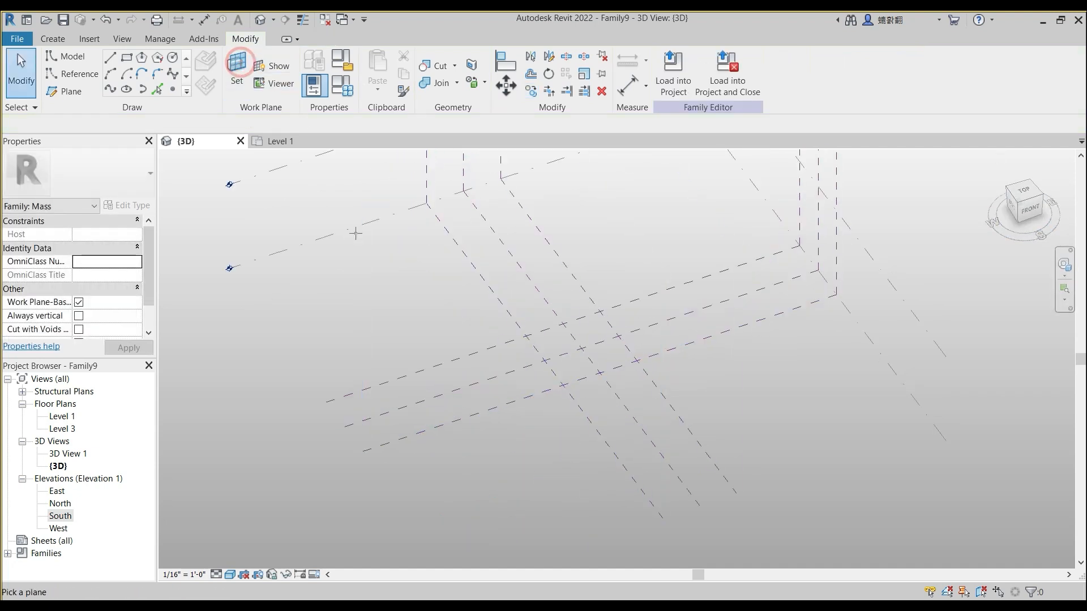
pyautogui.click(1024, 192)
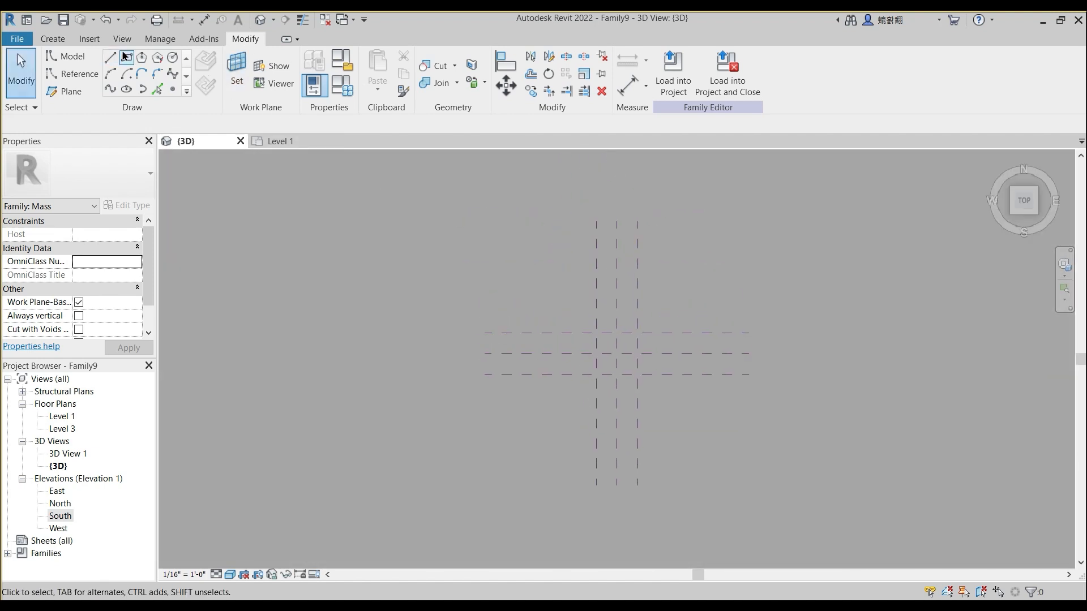
pyautogui.click(130, 58)
pyautogui.scroll(5, 631, 371)
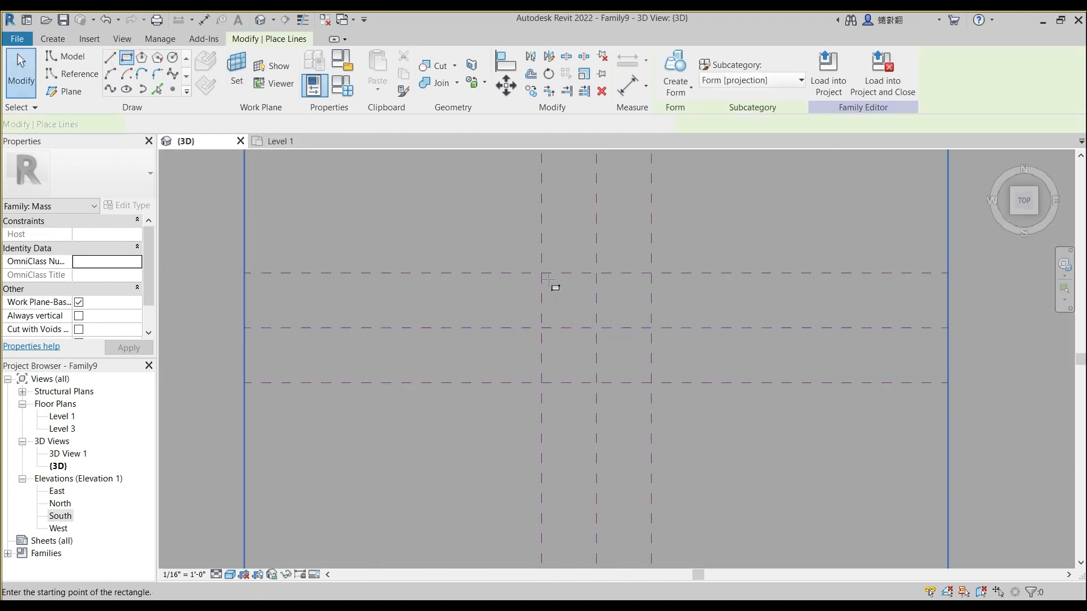
pyautogui.click(542, 274)
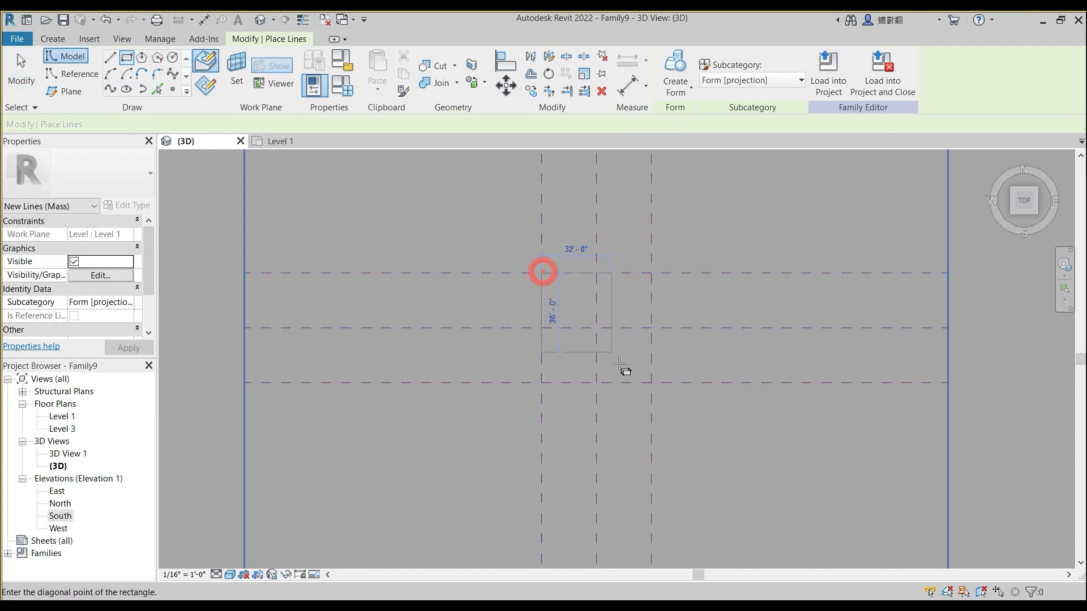
pyautogui.click(651, 384)
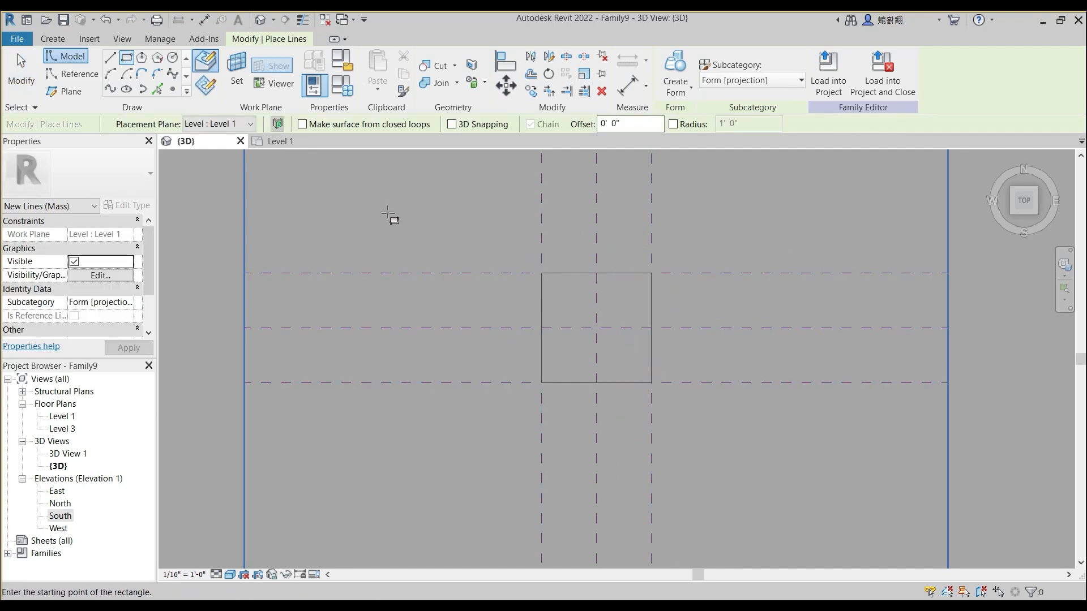
# Step: Create a solid form from the square drawn between the offset reference planes
pyautogui.keyDown('shift'); pyautogui.moveTo(495, 222); pyautogui.dragTo(512, 190, button='middle'); pyautogui.keyUp('shift')
pyautogui.press('Escape')
pyautogui.scroll(-2, 550, 407)
pyautogui.keyDown('shift'); pyautogui.moveTo(517, 340); pyautogui.dragTo(508, 270, button='middle'); pyautogui.keyUp('shift')
pyautogui.click(595, 437)
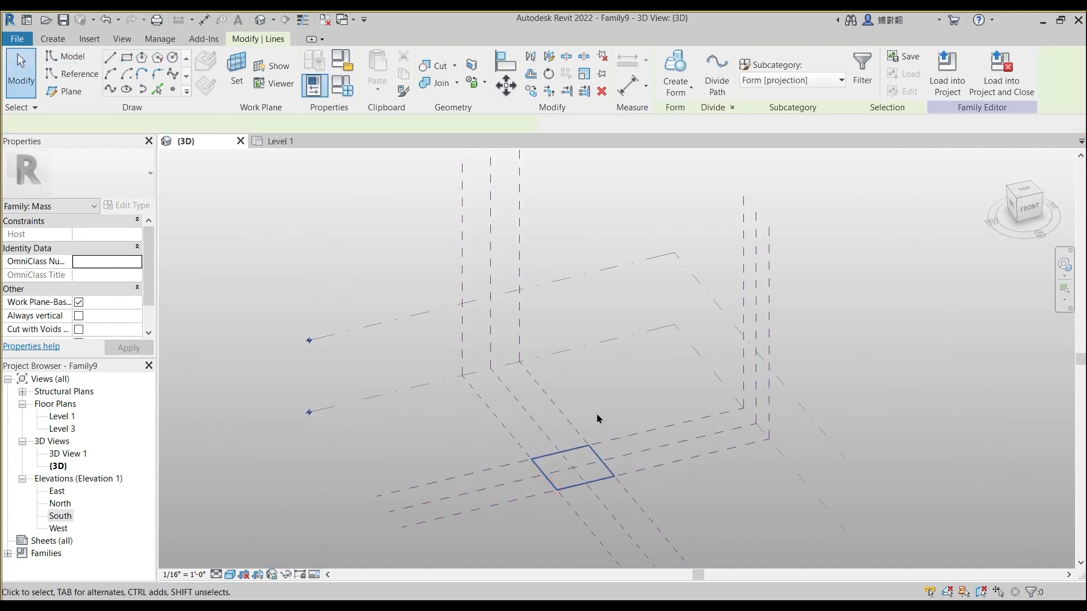
pyautogui.click(675, 66)
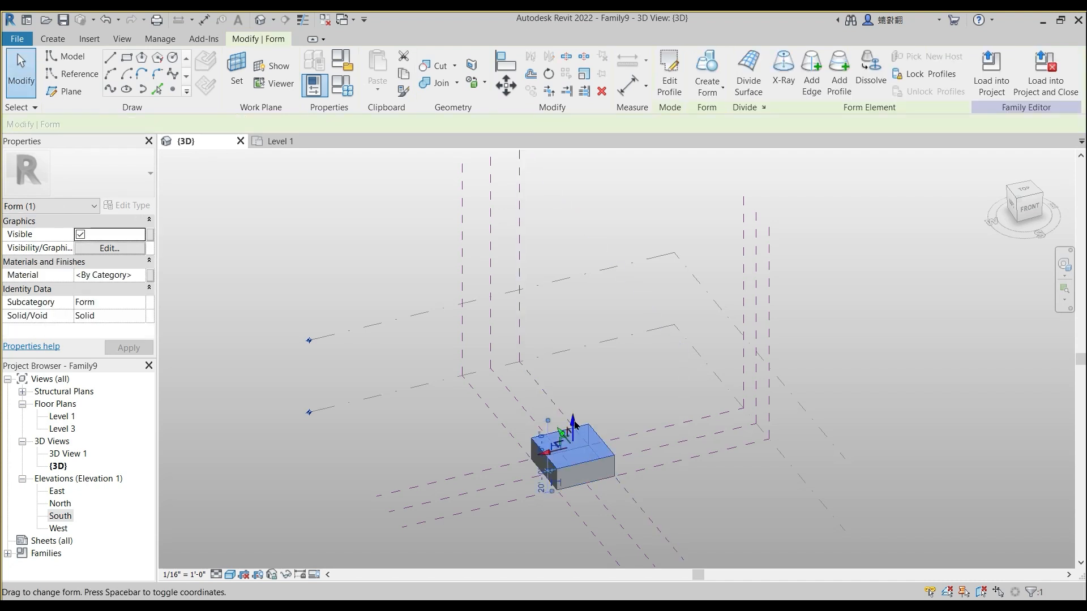
# Step: Pull the top face of the new form upward to a height of about 68'
pyautogui.moveTo(574, 397); pyautogui.dragTo(577, 373)
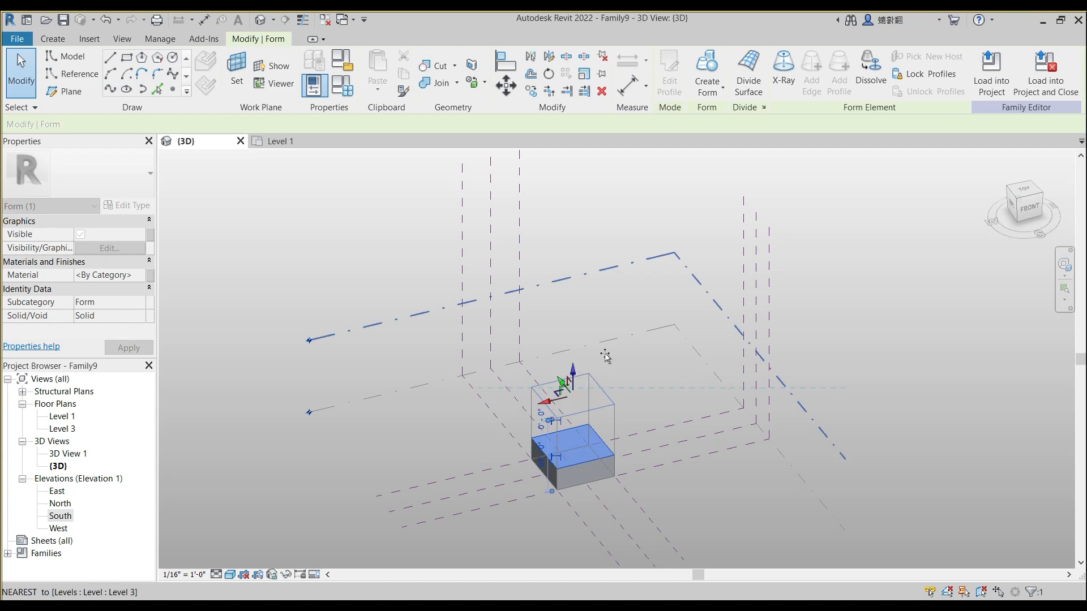
pyautogui.moveTo(606, 357); pyautogui.dragTo(607, 358)
pyautogui.click(664, 418)
pyautogui.keyDown('shift'); pyautogui.moveTo(669, 423); pyautogui.dragTo(568, 289, button='middle'); pyautogui.keyUp('shift')
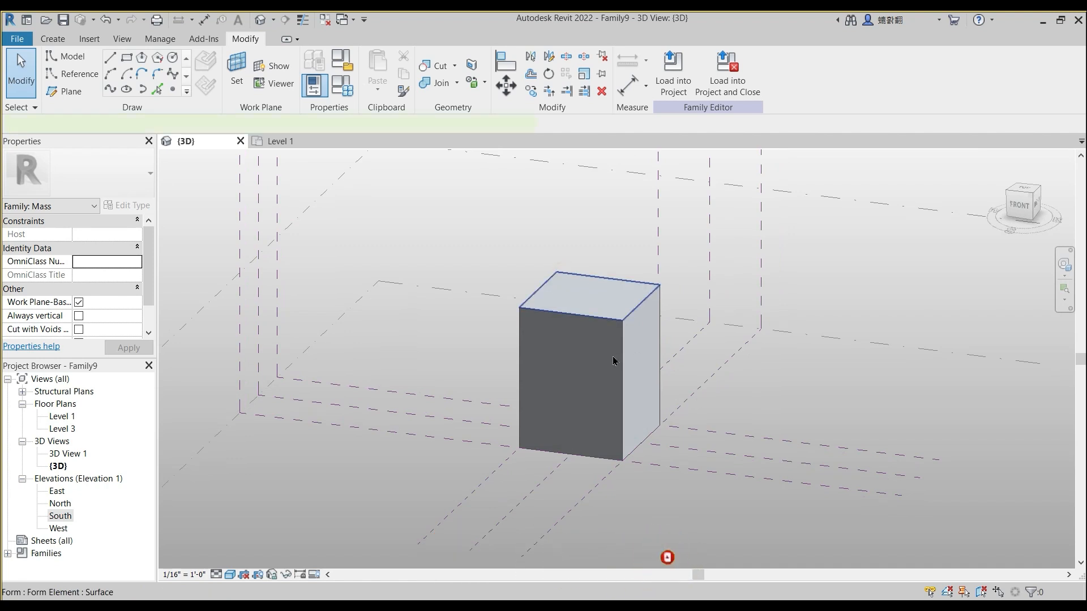
# Step: Slide the form's top face horizontally off its base so the block leans to one side
pyautogui.click(602, 331)
pyautogui.press('Escape')
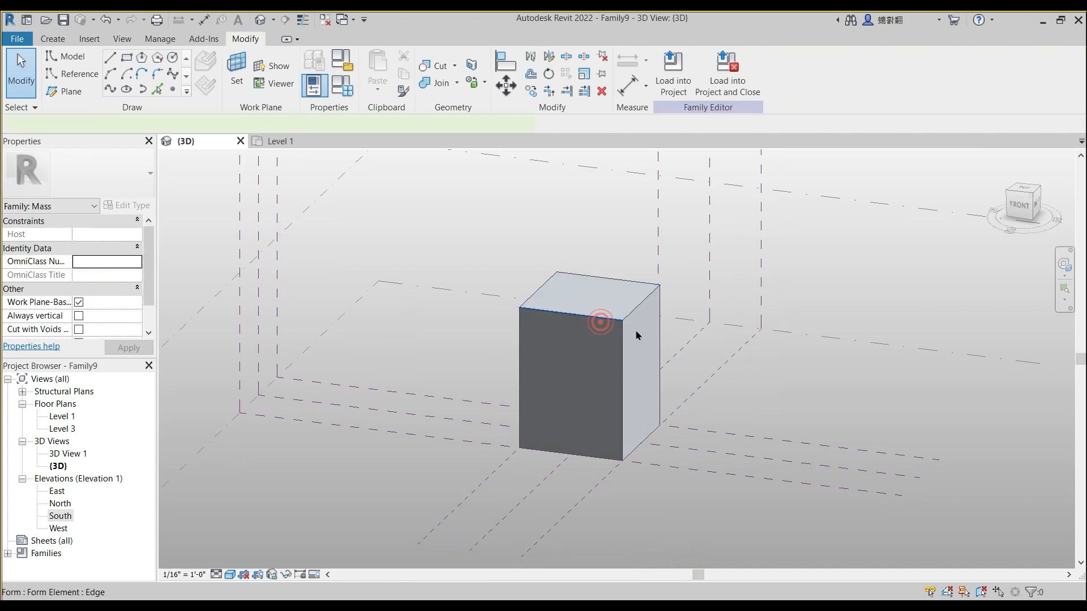
pyautogui.click(601, 322)
pyautogui.press('Escape')
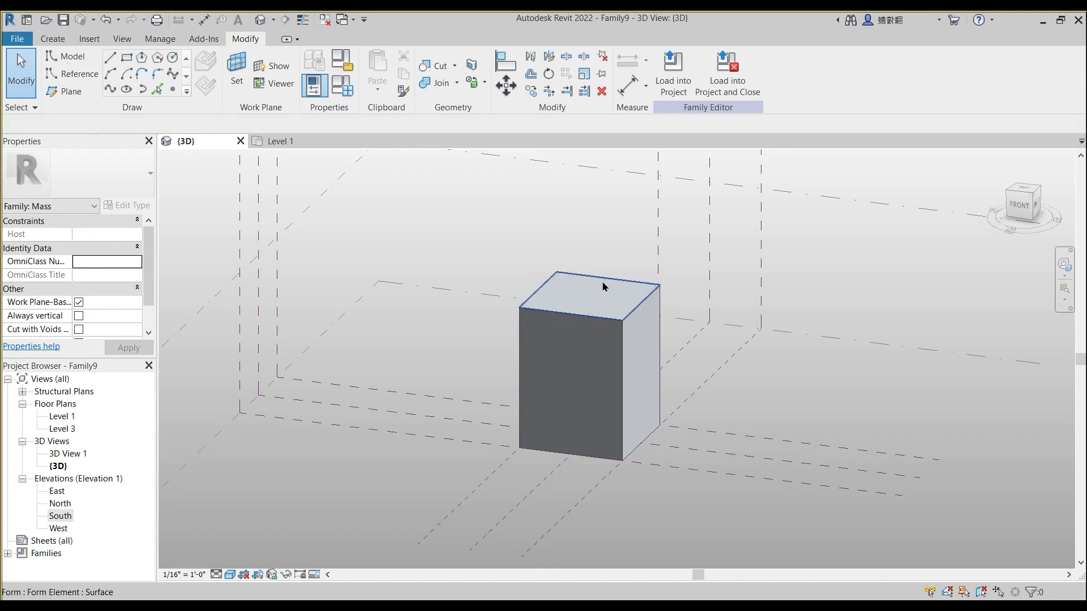
pyautogui.click(605, 306)
pyautogui.keyDown('shift'); pyautogui.moveTo(605, 305); pyautogui.dragTo(609, 328, button='middle'); pyautogui.keyUp('shift')
pyautogui.moveTo(608, 327); pyautogui.dragTo(591, 325)
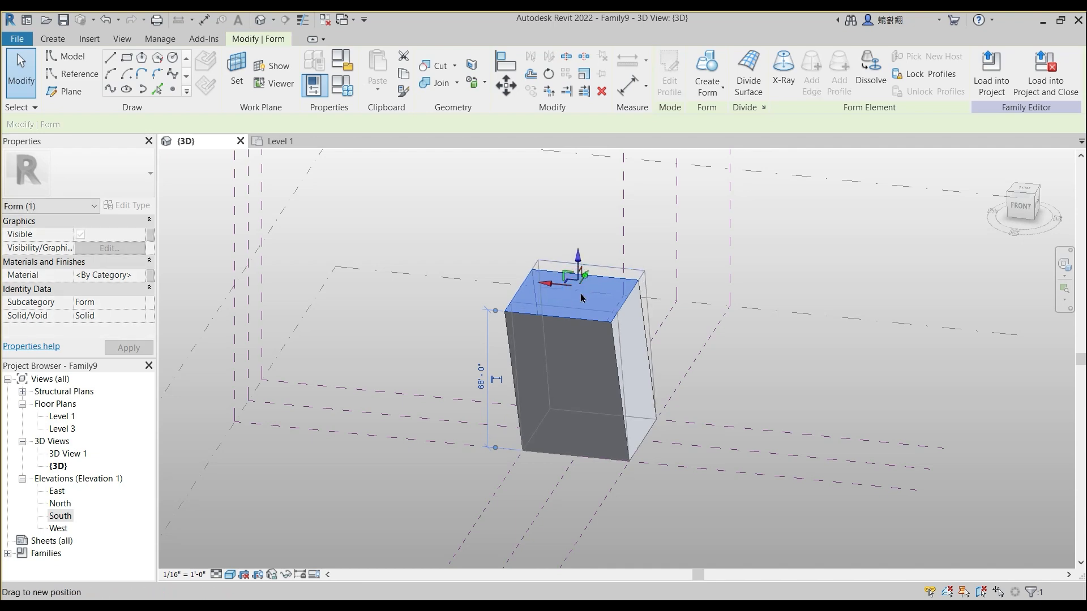
# Step: Rotate the form's top face 30° counterclockwise about its center to twist the block
pyautogui.keyDown('shift'); pyautogui.moveTo(524, 324); pyautogui.dragTo(512, 356, button='middle'); pyautogui.keyUp('shift')
pyautogui.keyDown('shift'); pyautogui.moveTo(617, 333); pyautogui.dragTo(653, 317, button='middle'); pyautogui.keyUp('shift')
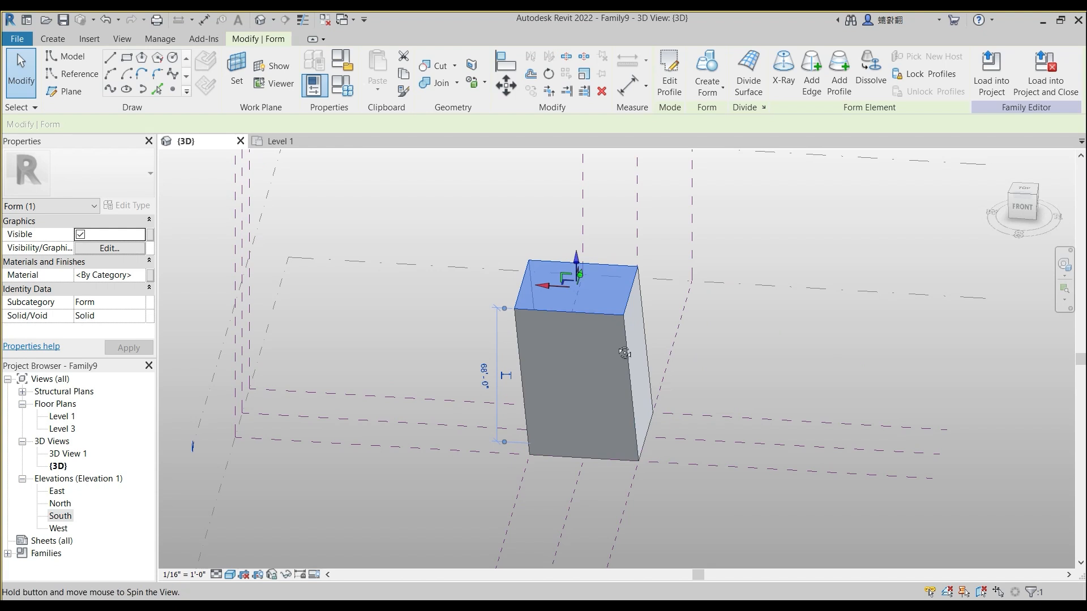
pyautogui.keyDown('shift'); pyautogui.moveTo(615, 351); pyautogui.dragTo(638, 308, button='middle'); pyautogui.keyUp('shift')
pyautogui.press('o')
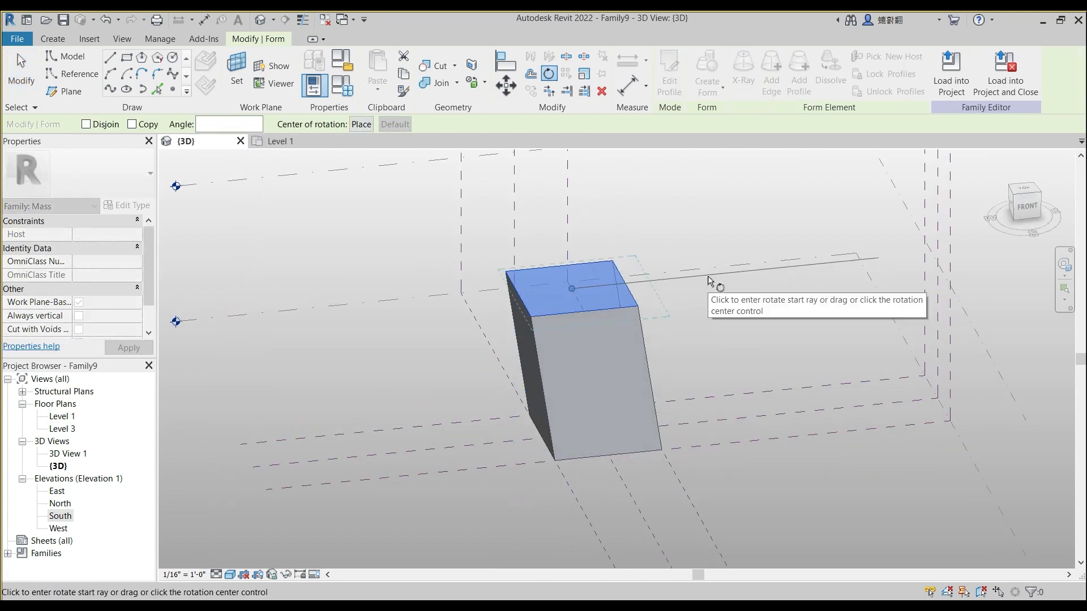
pyautogui.click(708, 278)
pyautogui.click(693, 244)
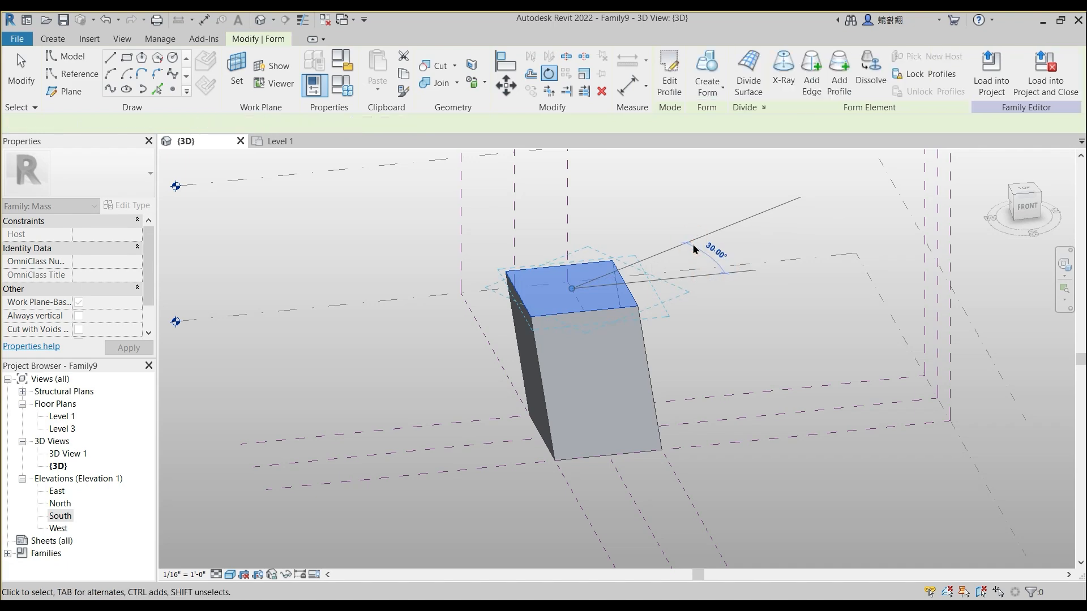
pyautogui.click(669, 389)
# Step: Raise the twisted form's top face to about 75' 10" and shift it horizontally toward the right side
pyautogui.keyDown('shift'); pyautogui.moveTo(681, 392); pyautogui.dragTo(712, 308, button='middle'); pyautogui.keyUp('shift')
pyautogui.keyDown('shift'); pyautogui.moveTo(651, 418); pyautogui.dragTo(479, 444, button='middle'); pyautogui.keyUp('shift')
pyautogui.keyDown('shift'); pyautogui.moveTo(454, 398); pyautogui.dragTo(740, 383, button='middle'); pyautogui.keyUp('shift')
pyautogui.keyDown('shift'); pyautogui.moveTo(664, 413); pyautogui.dragTo(712, 328, button='middle'); pyautogui.keyUp('shift')
pyautogui.keyDown('shift'); pyautogui.moveTo(701, 368); pyautogui.dragTo(708, 343, button='middle'); pyautogui.keyUp('shift')
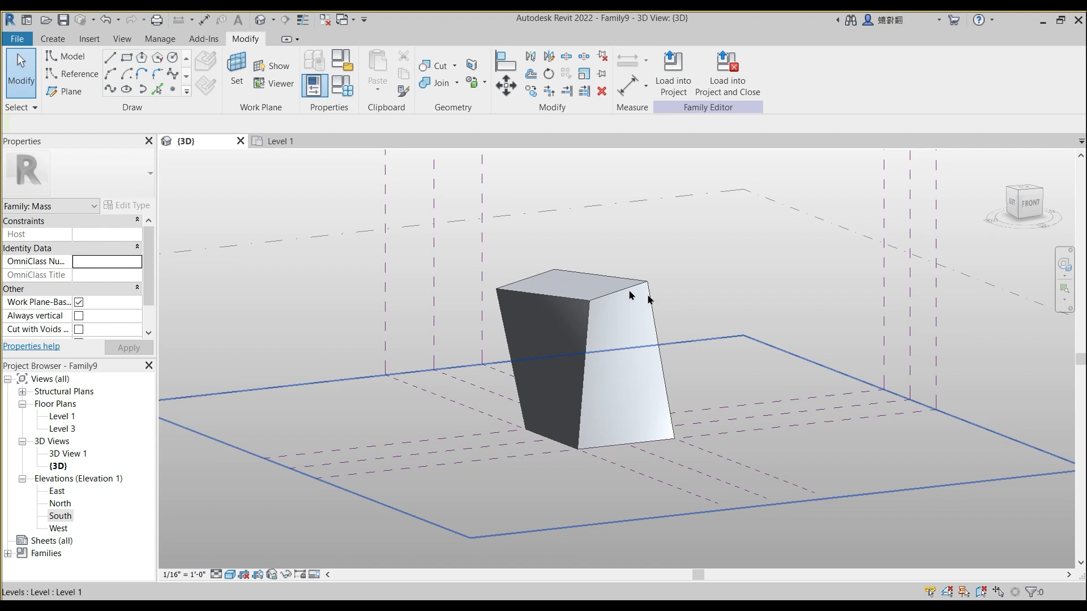
pyautogui.click(605, 280)
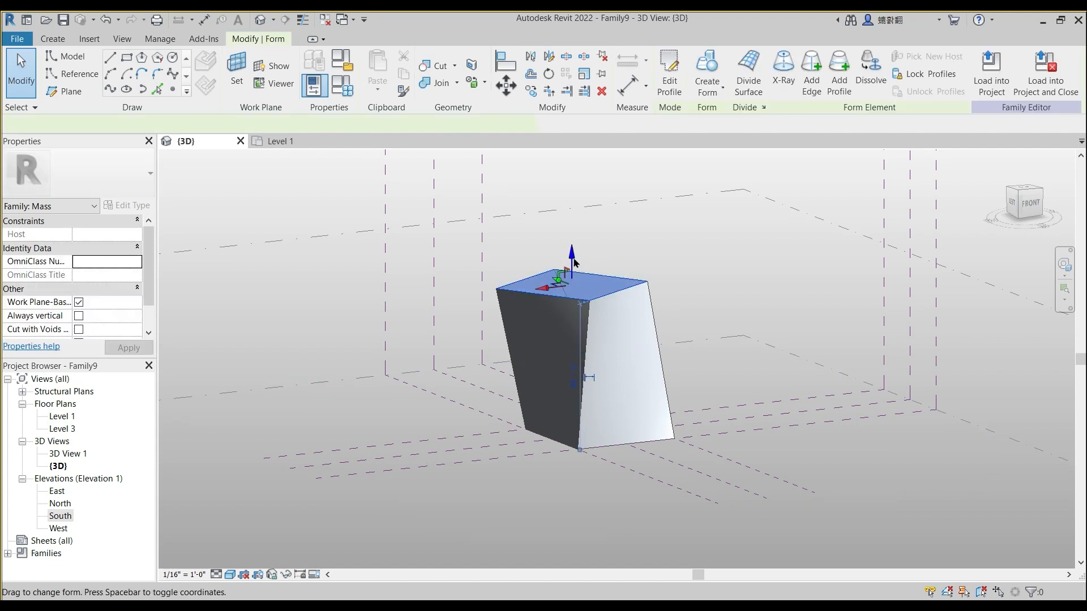
pyautogui.moveTo(541, 276); pyautogui.dragTo(689, 327)
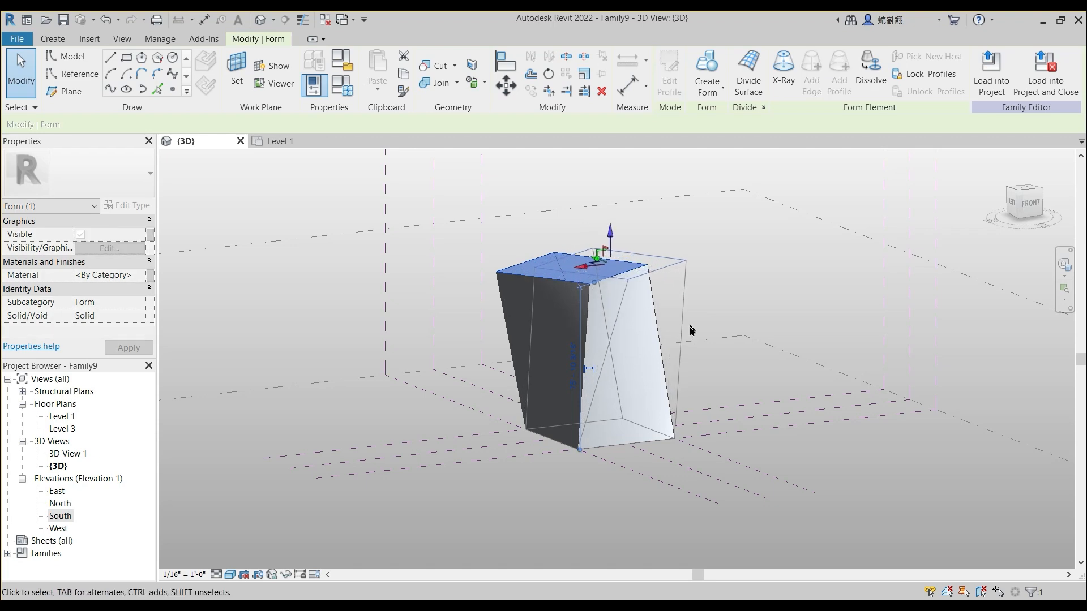
pyautogui.keyDown('shift'); pyautogui.moveTo(687, 358); pyautogui.dragTo(617, 347, button='middle'); pyautogui.keyUp('shift')
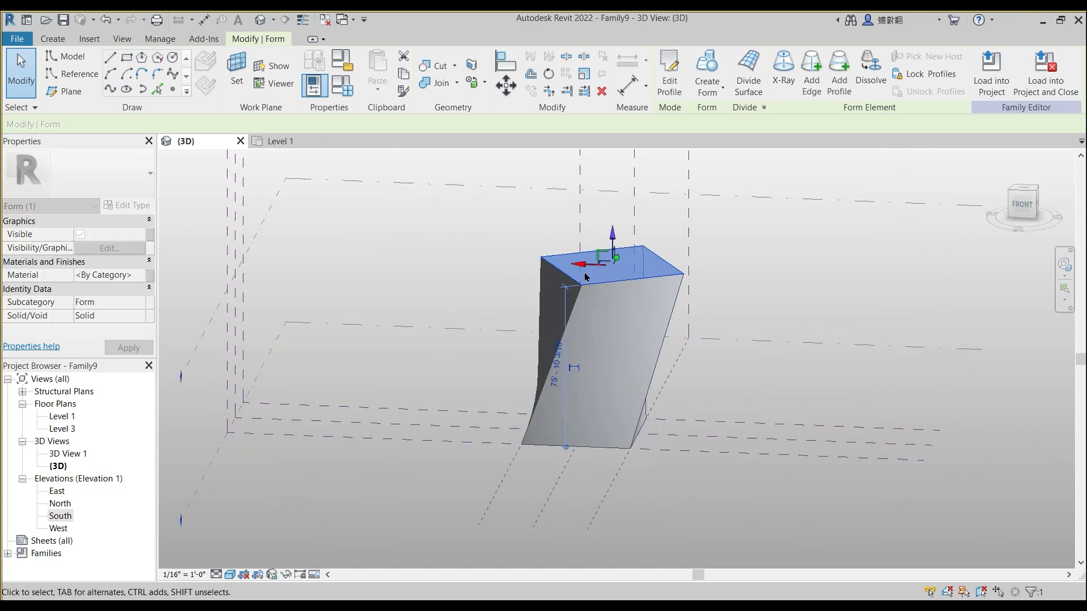
pyautogui.moveTo(584, 270); pyautogui.dragTo(588, 271)
pyautogui.click(699, 301)
# Step: Shift the top face's front edge slightly to the right and raise its left edge to about 80' 4"
pyautogui.keyDown('shift'); pyautogui.moveTo(704, 358); pyautogui.dragTo(665, 303, button='middle'); pyautogui.keyUp('shift')
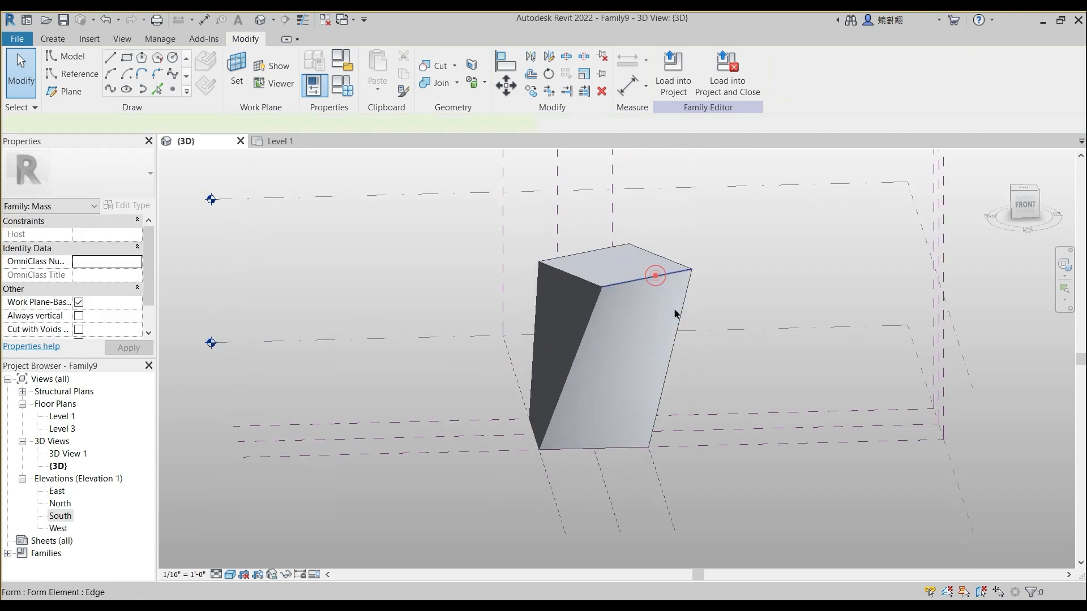
pyautogui.click(671, 308)
pyautogui.moveTo(623, 287); pyautogui.dragTo(649, 286)
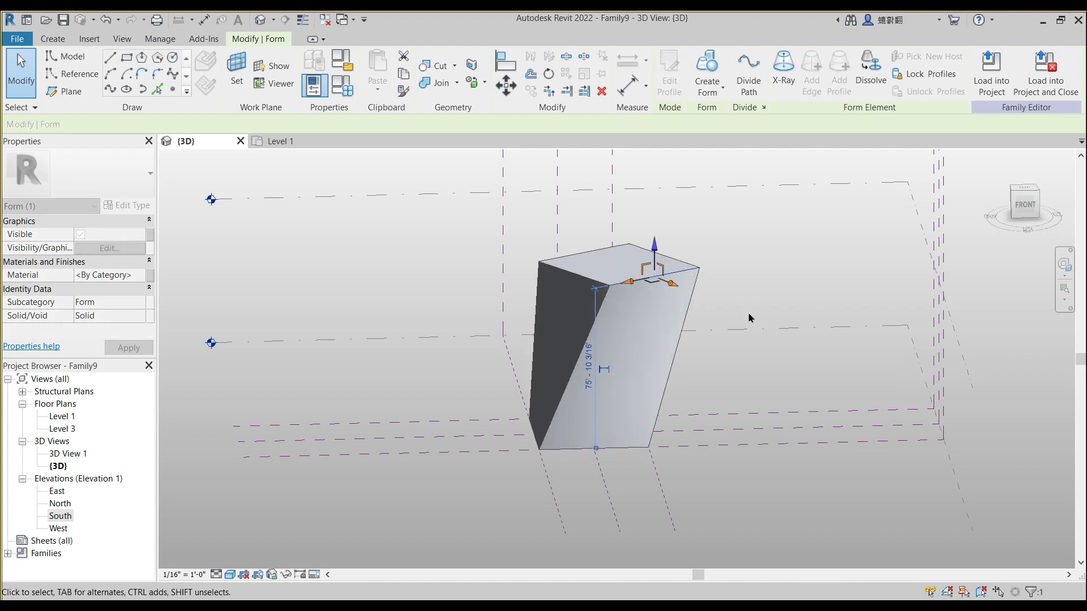
pyautogui.click(571, 271)
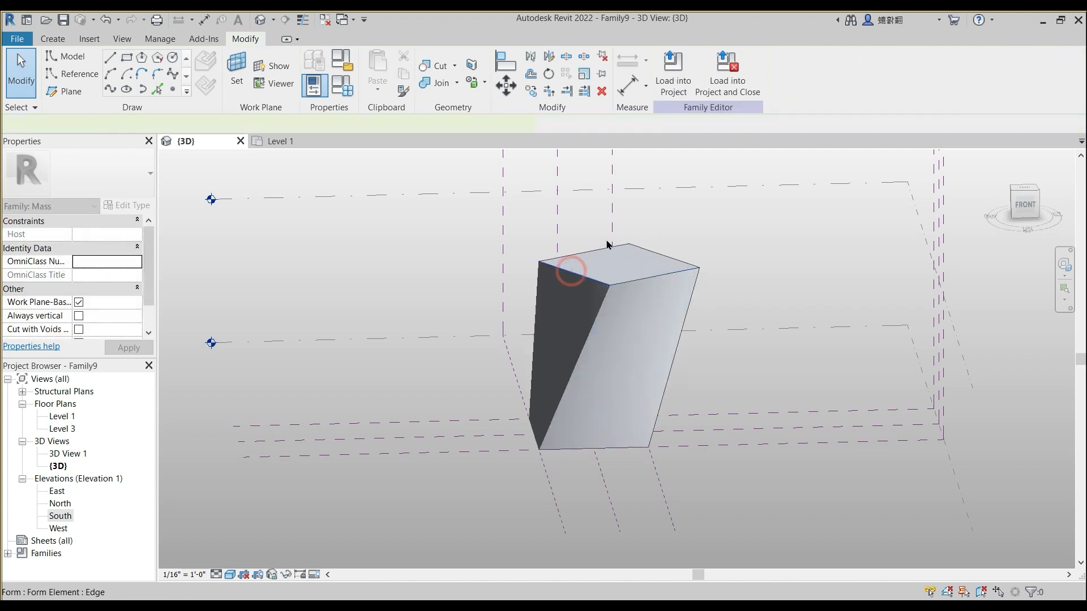
pyautogui.click(571, 256)
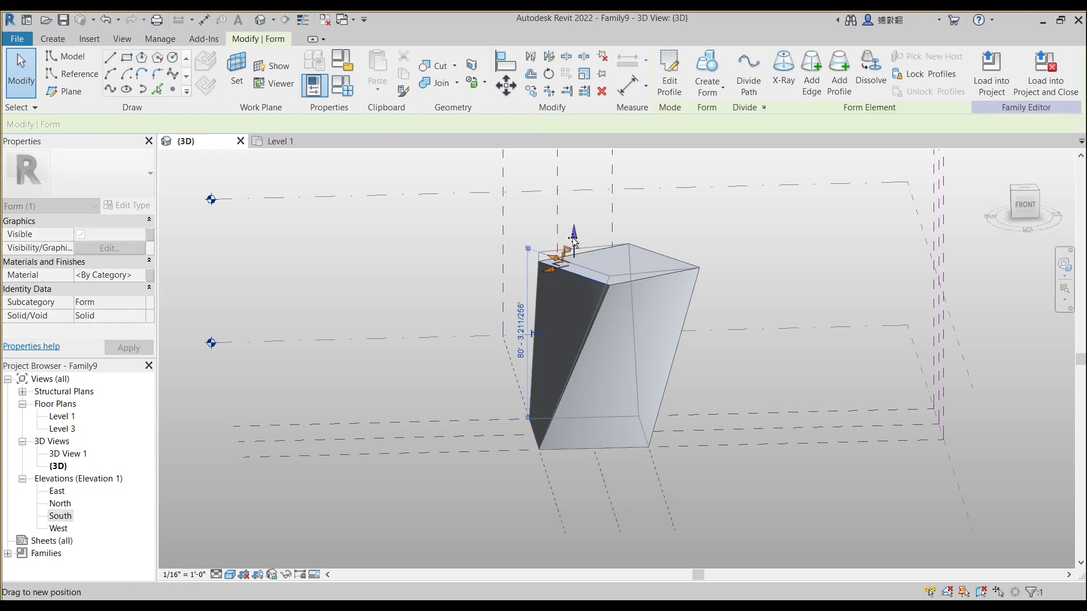
# Step: Lower the top face's front right corner vertex to a height of about 70' 8"
pyautogui.scroll(3, 701, 275)
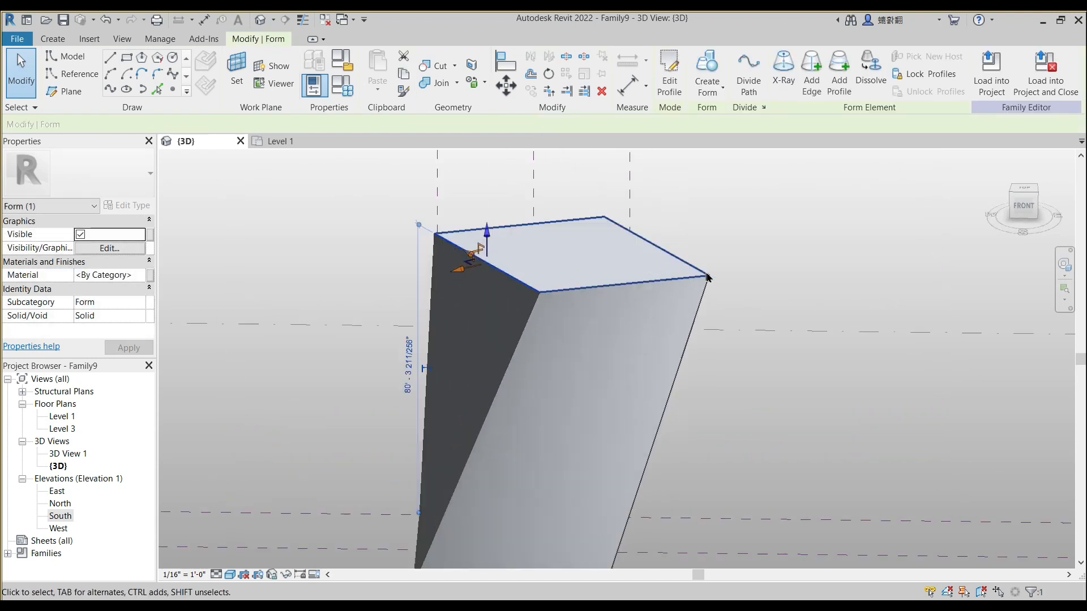
pyautogui.click(710, 275)
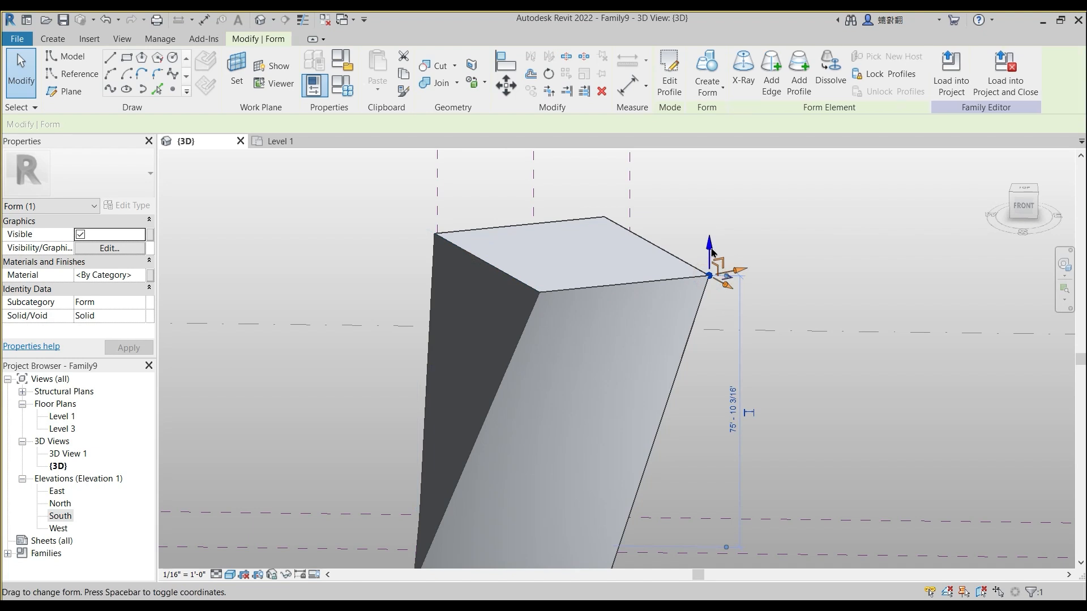
pyautogui.press('Escape')
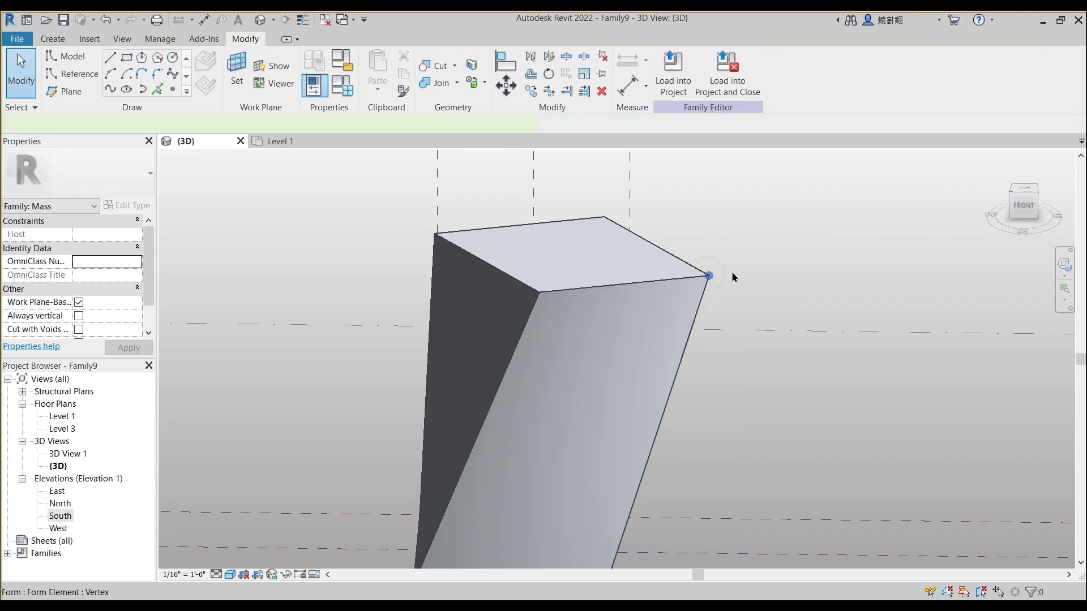
pyautogui.moveTo(709, 250); pyautogui.dragTo(713, 268)
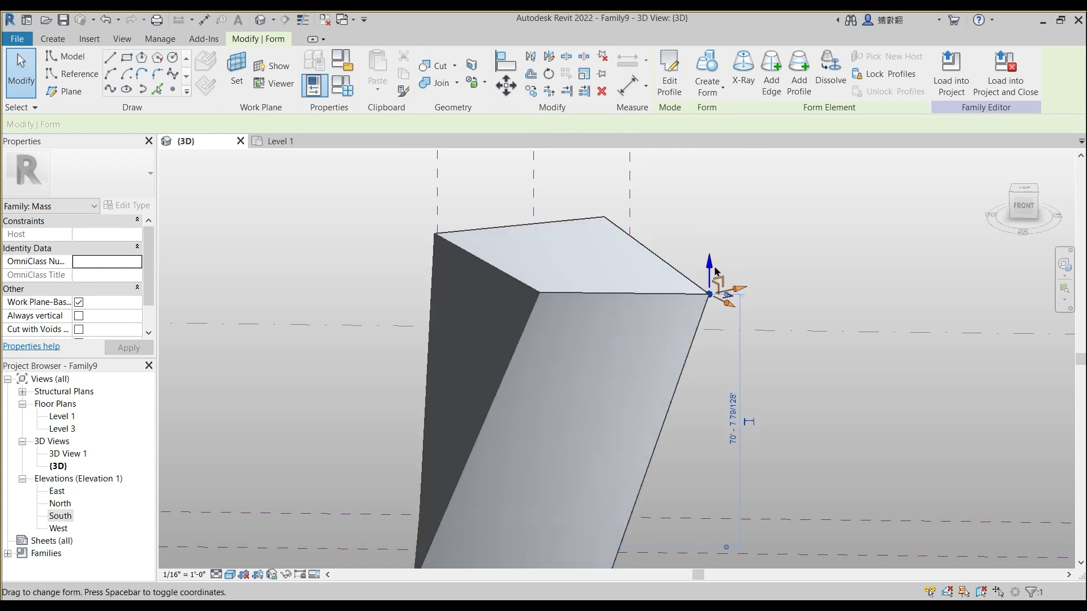
# Step: Raise the top face's back corner vertex to a height of about 80' 4"
pyautogui.click(604, 216)
pyautogui.moveTo(603, 182); pyautogui.dragTo(604, 166)
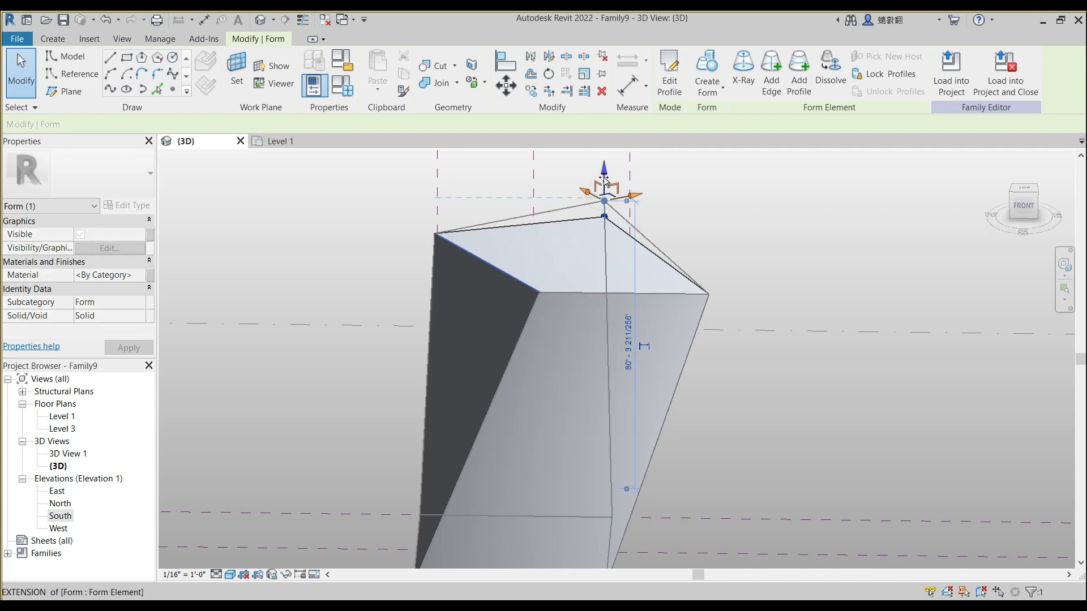
pyautogui.keyDown('shift'); pyautogui.moveTo(622, 358); pyautogui.dragTo(558, 382, button='middle'); pyautogui.keyUp('shift')
pyautogui.keyDown('shift'); pyautogui.moveTo(469, 336); pyautogui.dragTo(613, 359, button='middle'); pyautogui.keyUp('shift')
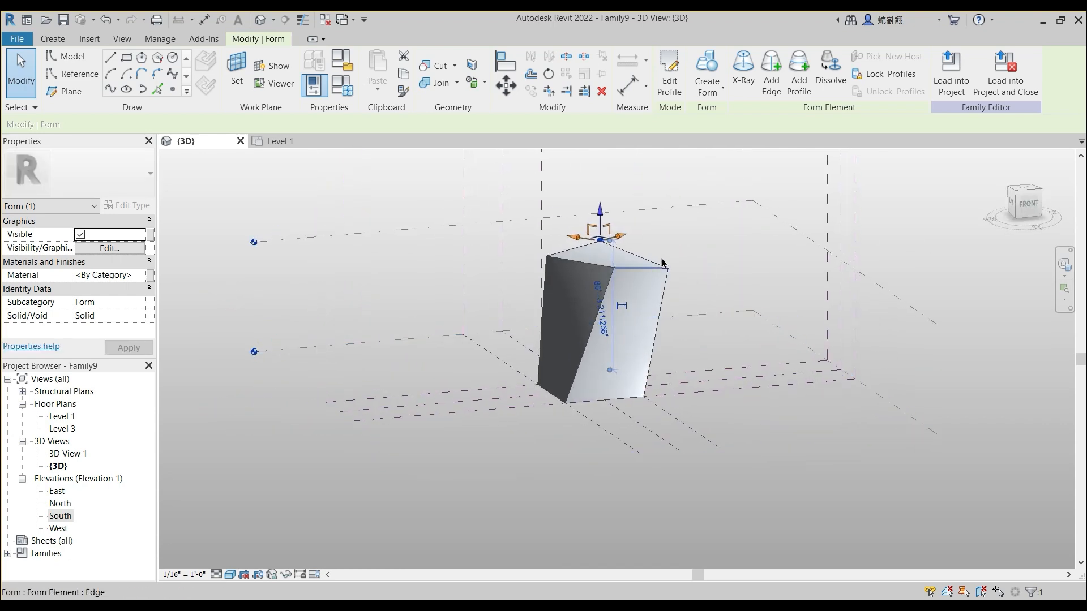
pyautogui.click(673, 262)
pyautogui.keyDown('shift'); pyautogui.moveTo(681, 303); pyautogui.dragTo(686, 340, button='middle'); pyautogui.keyUp('shift')
pyautogui.press('Escape')
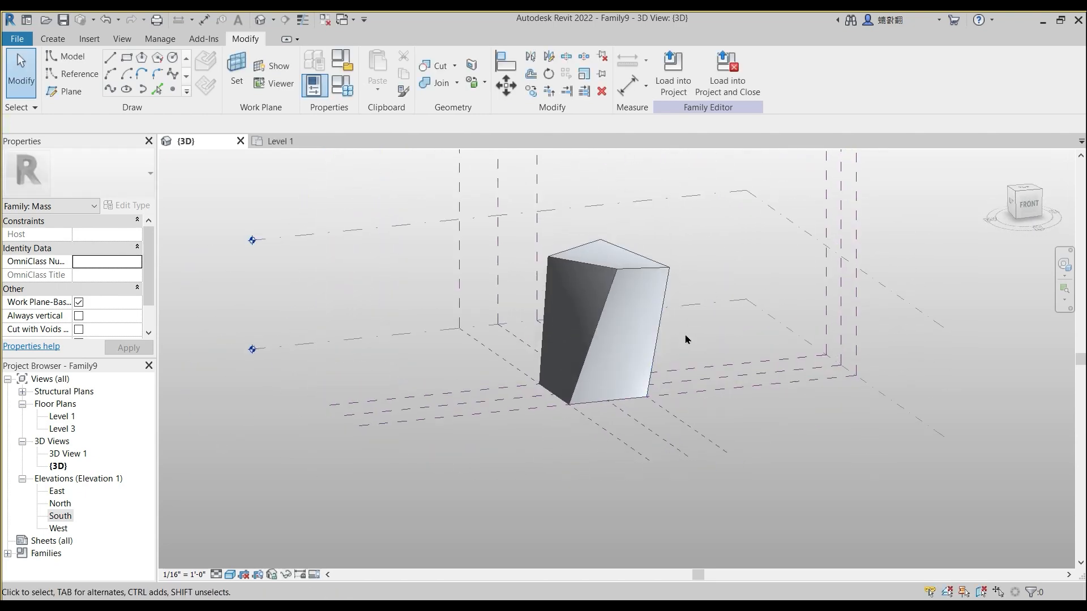
# Step: Try Divide Surface on the form's twisted front face and undo the division
pyautogui.scroll(3, 657, 300)
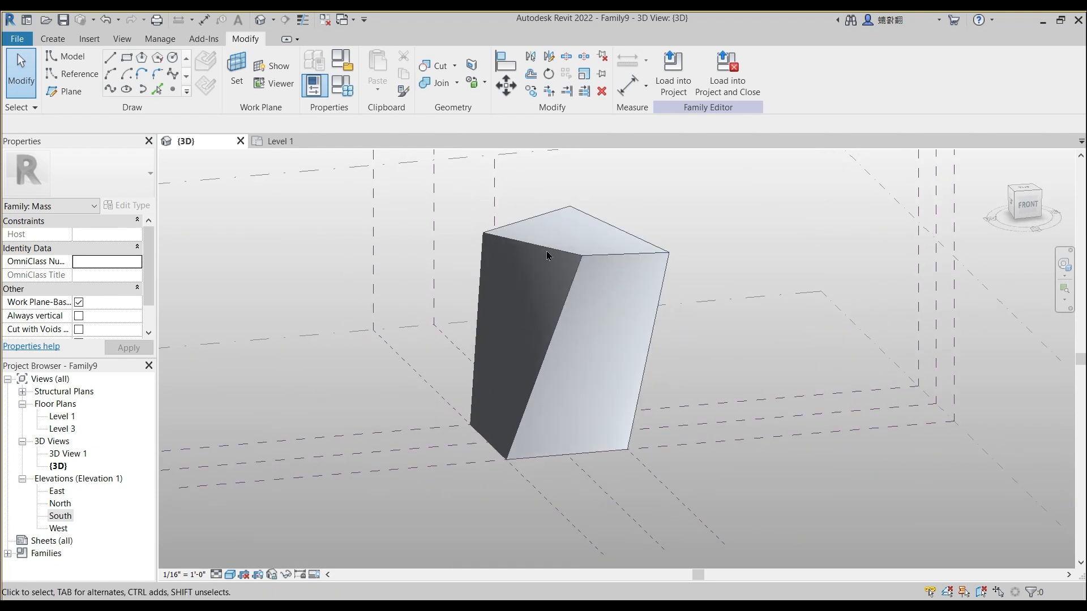
pyautogui.press('Tab')
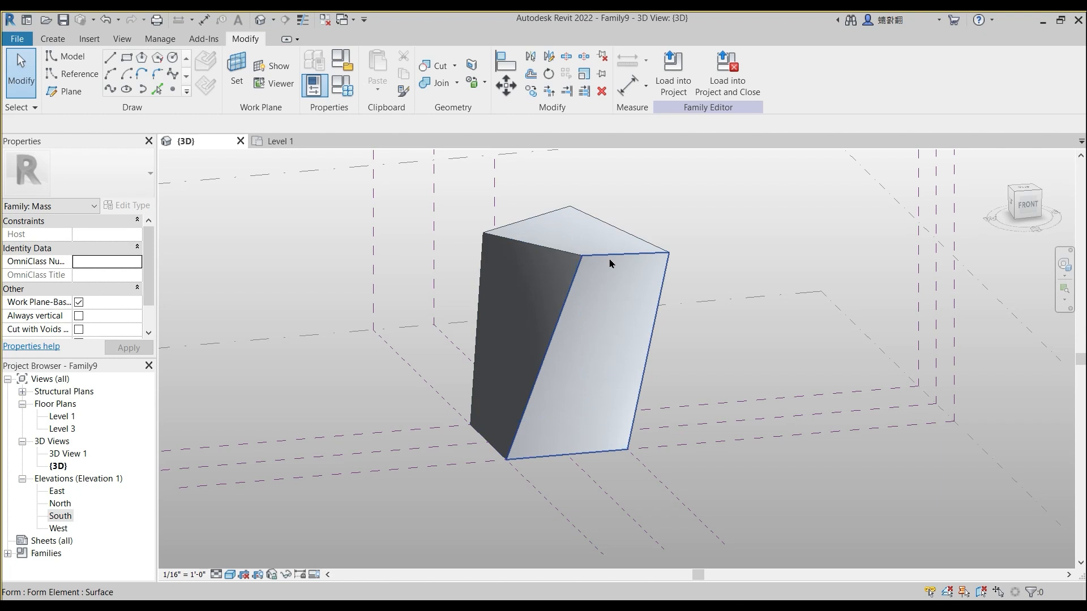
pyautogui.click(610, 261)
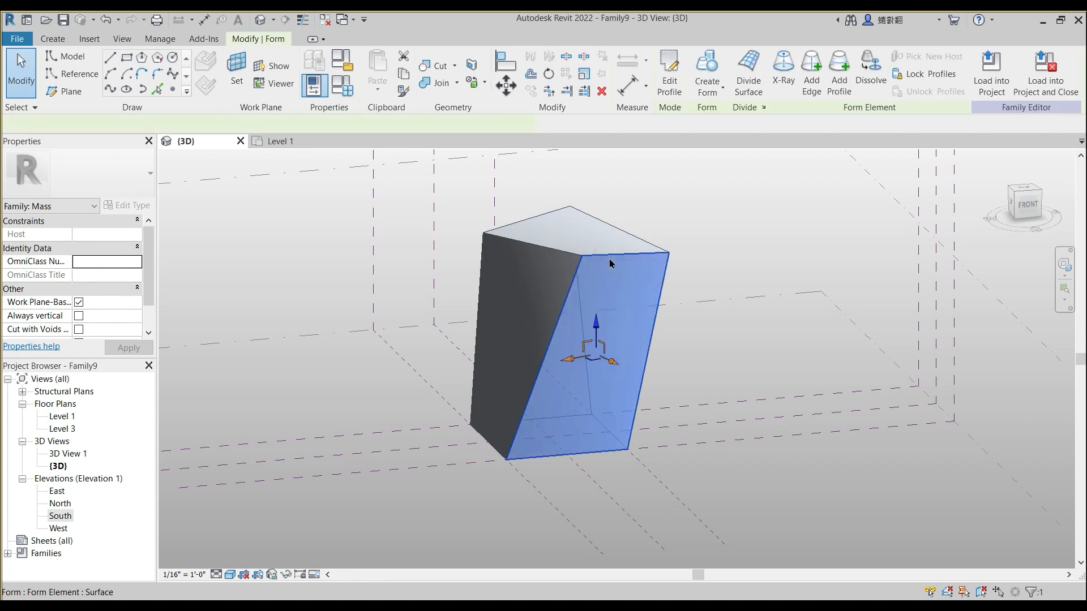
pyautogui.click(749, 85)
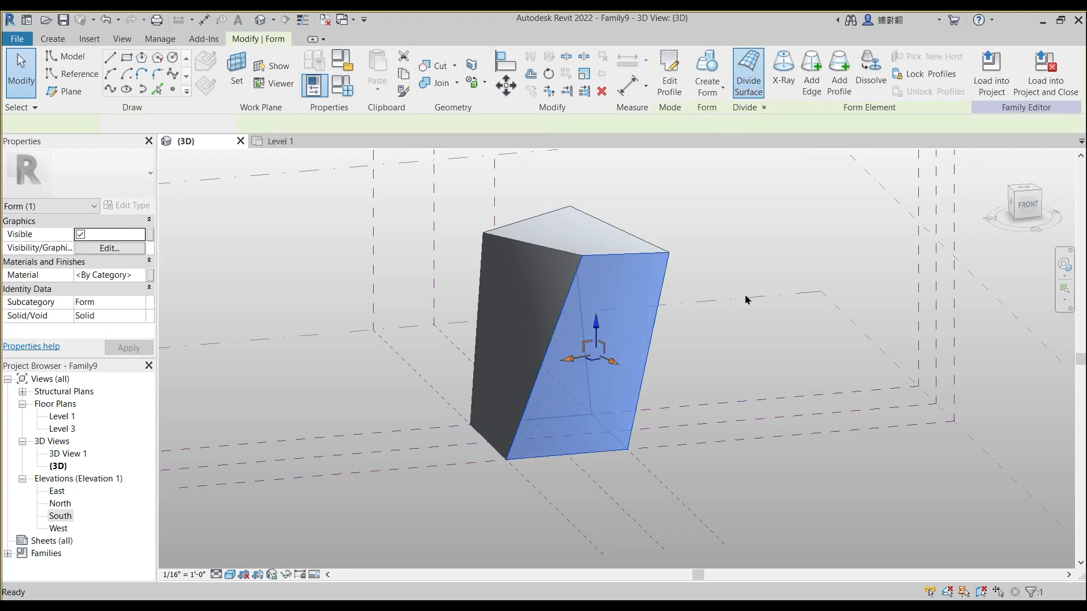
pyautogui.hotkey('ctrl', 'z')
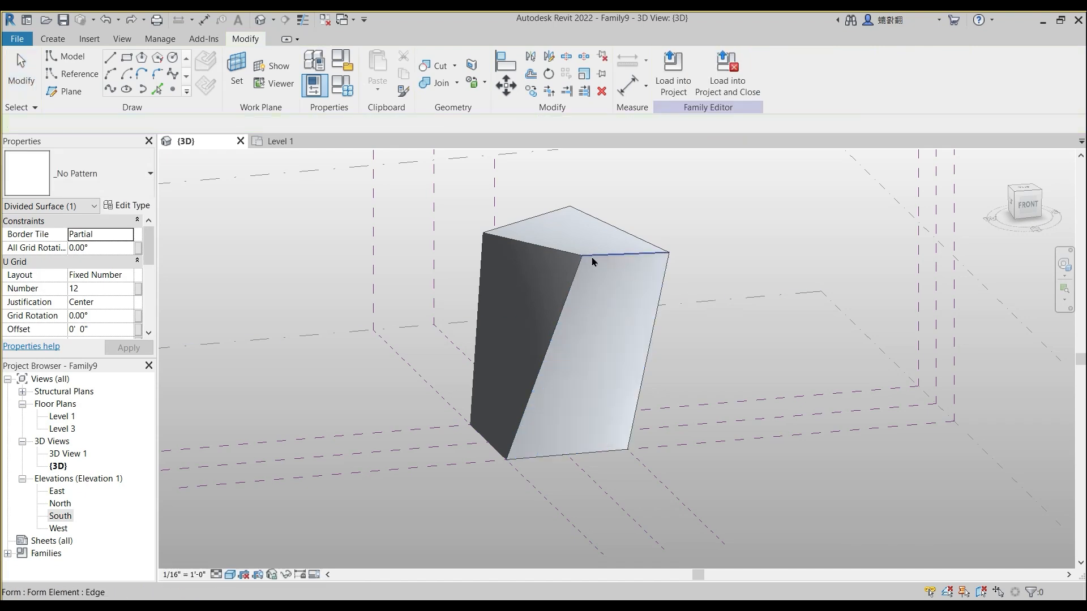
# Step: Turn on X-Ray for the whole form to expose its profiles, vertices and path
pyautogui.press('Tab')
pyautogui.click(592, 257)
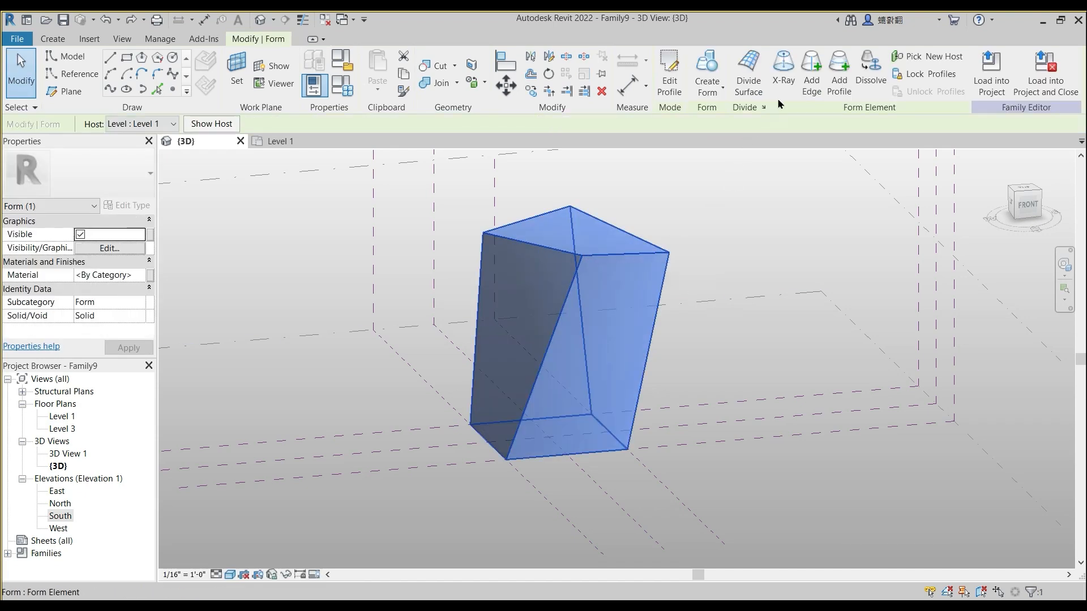
pyautogui.click(784, 71)
pyautogui.keyDown('shift'); pyautogui.moveTo(670, 339); pyautogui.dragTo(633, 292, button='middle'); pyautogui.keyUp('shift')
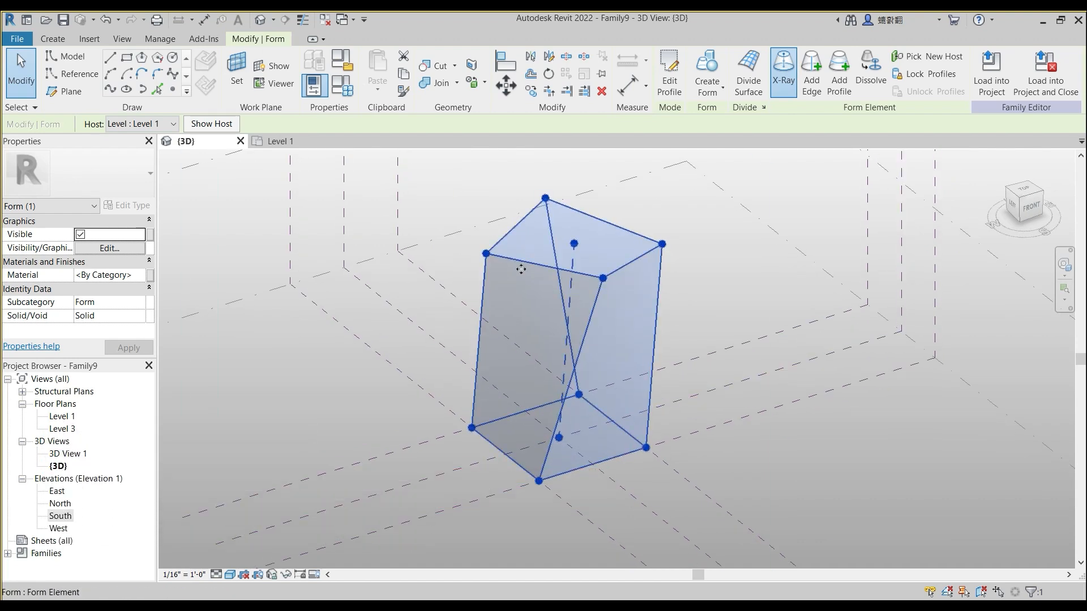
pyautogui.press('Escape')
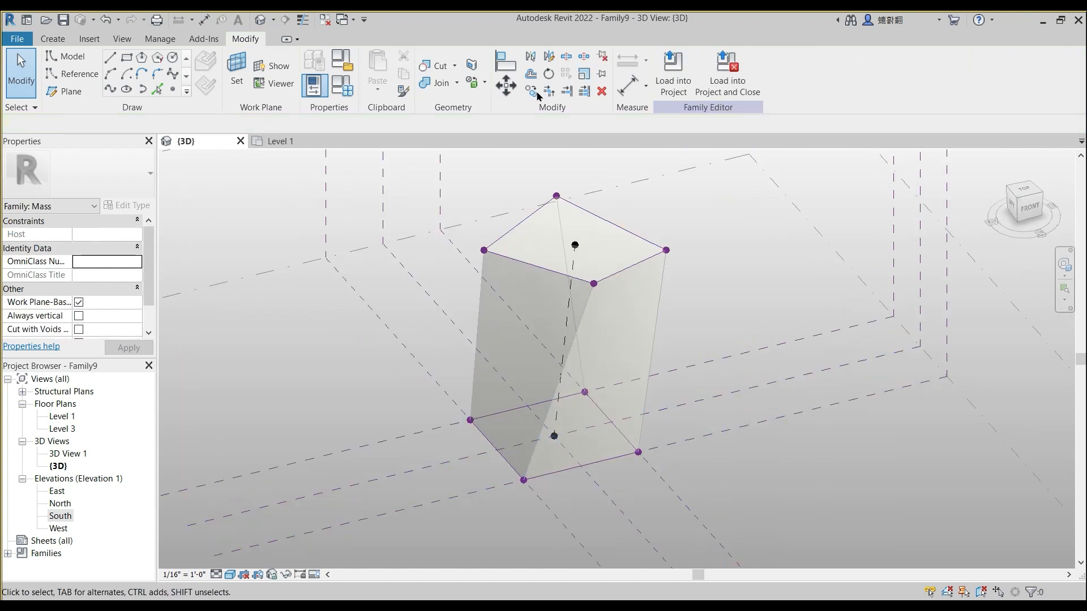
# Step: Add a profile to the form at about mid-height, between its top and base profiles
pyautogui.click(622, 274)
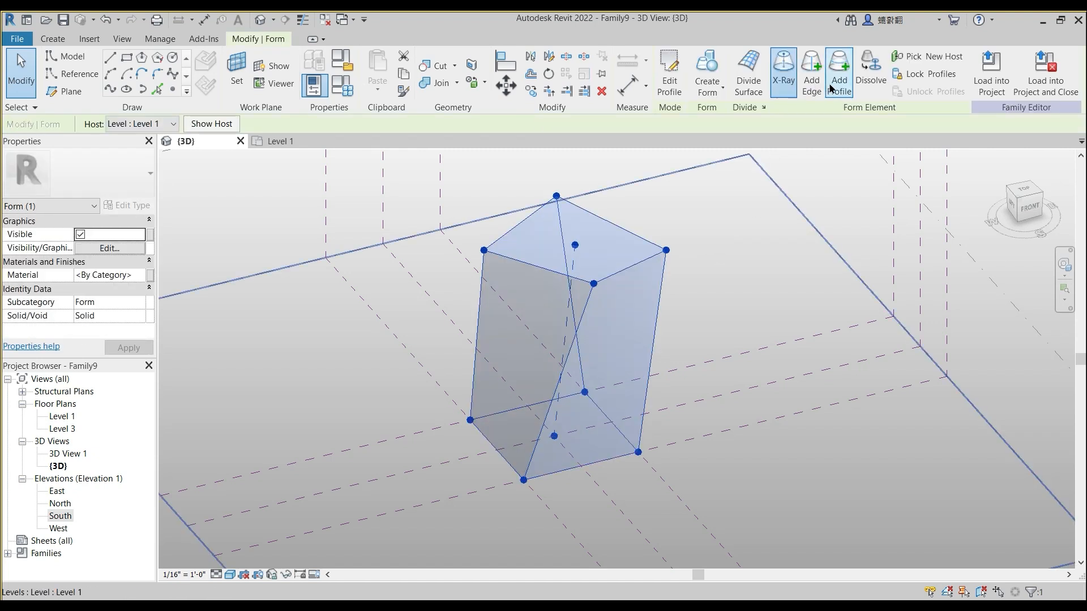
pyautogui.click(818, 88)
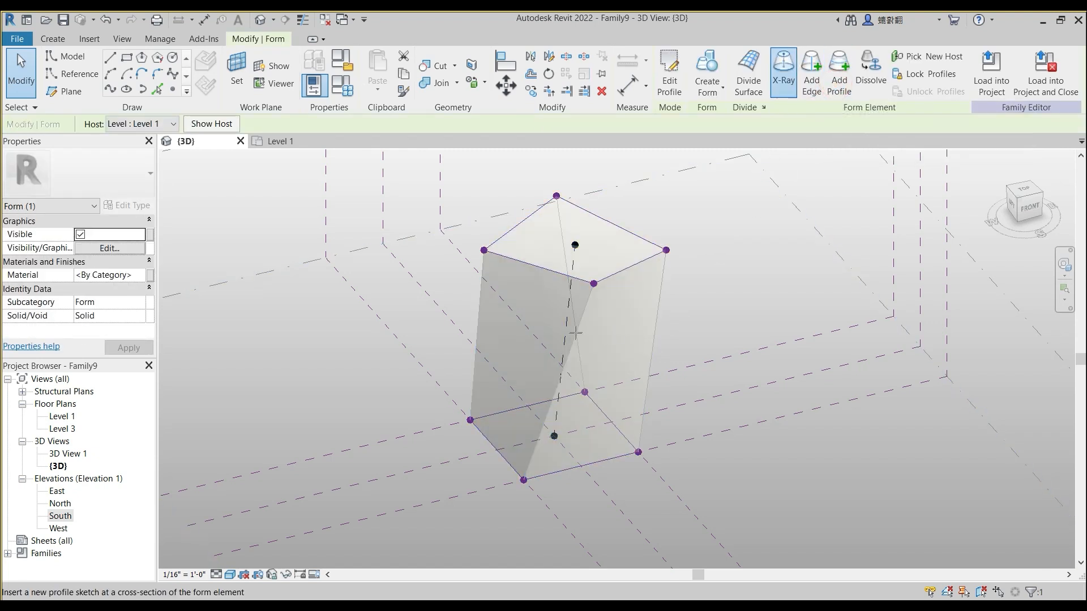
pyautogui.click(571, 354)
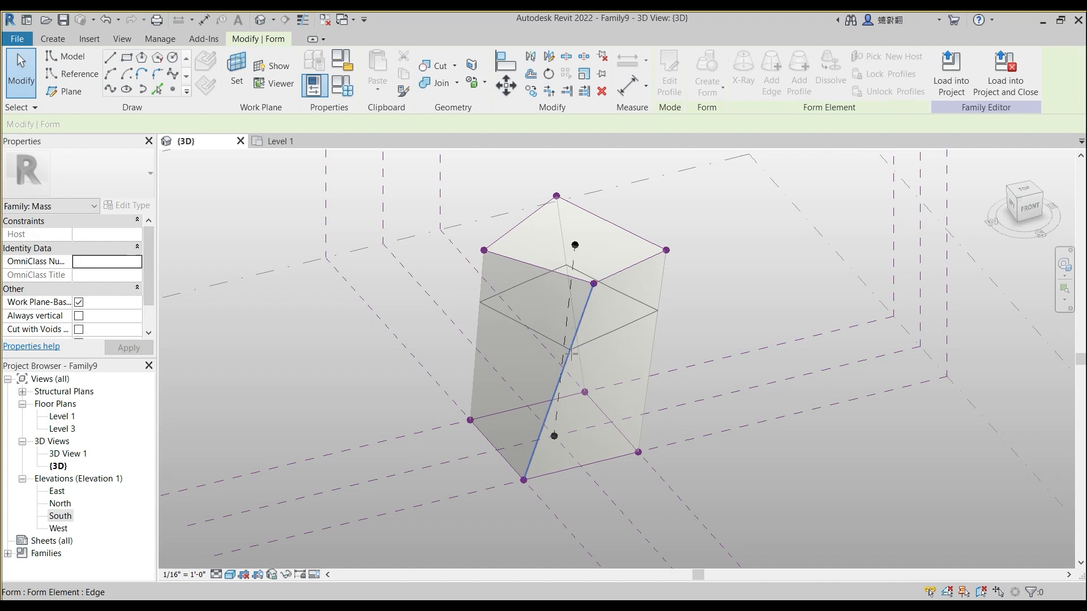
pyautogui.click(654, 353)
pyautogui.press('Escape')
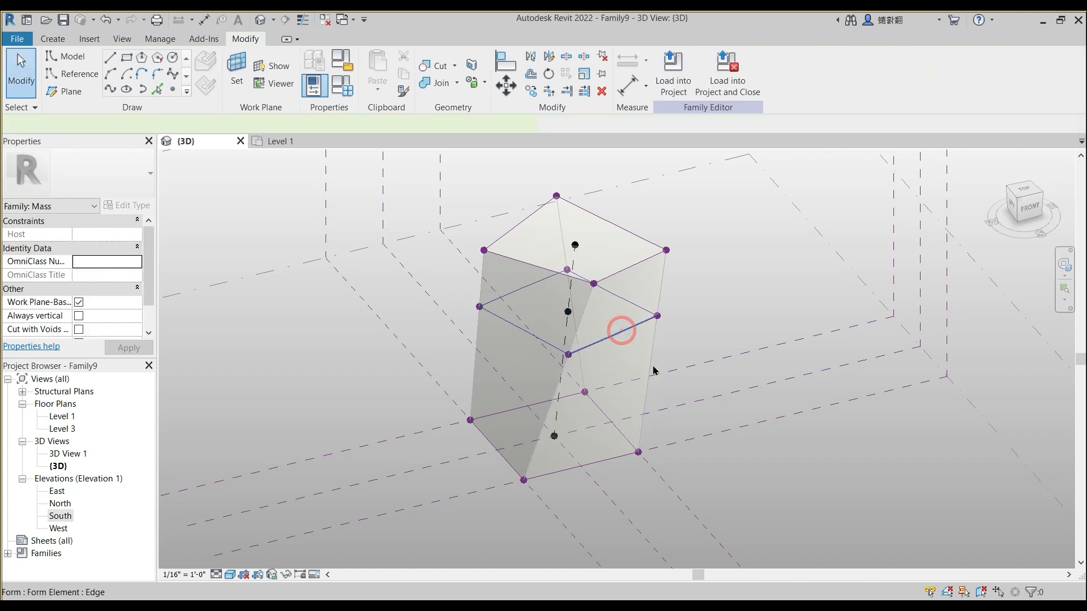
# Step: Pull the middle profile's front edge outward so the form's front bulges
pyautogui.click(622, 331)
pyautogui.moveTo(635, 348); pyautogui.dragTo(652, 363)
pyautogui.keyDown('shift'); pyautogui.moveTo(627, 340); pyautogui.dragTo(636, 286, button='middle'); pyautogui.keyUp('shift')
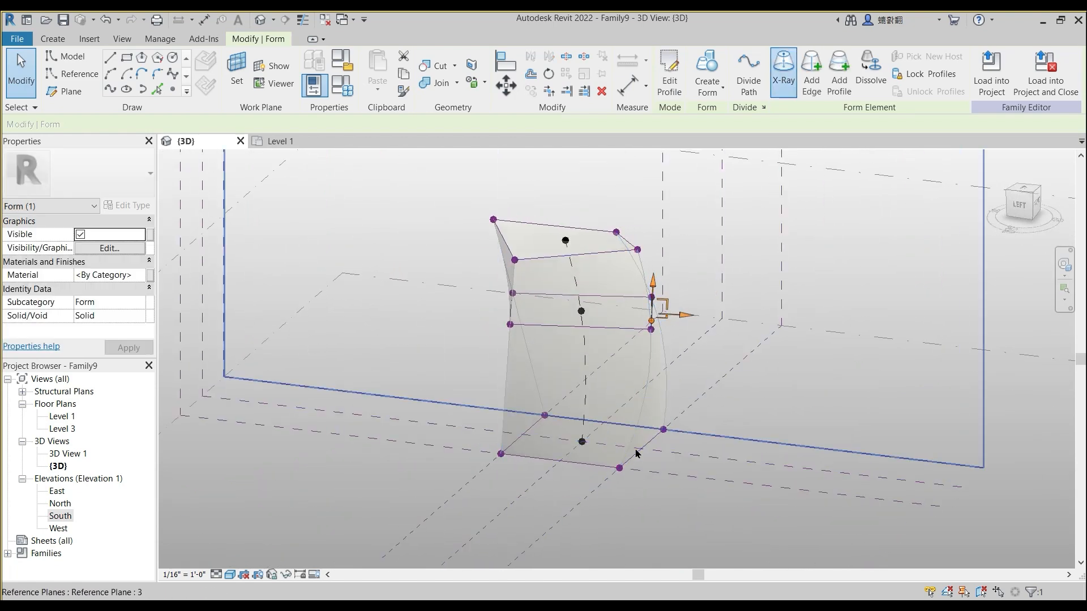
pyautogui.keyDown('shift'); pyautogui.moveTo(652, 397); pyautogui.dragTo(441, 348, button='middle'); pyautogui.keyUp('shift')
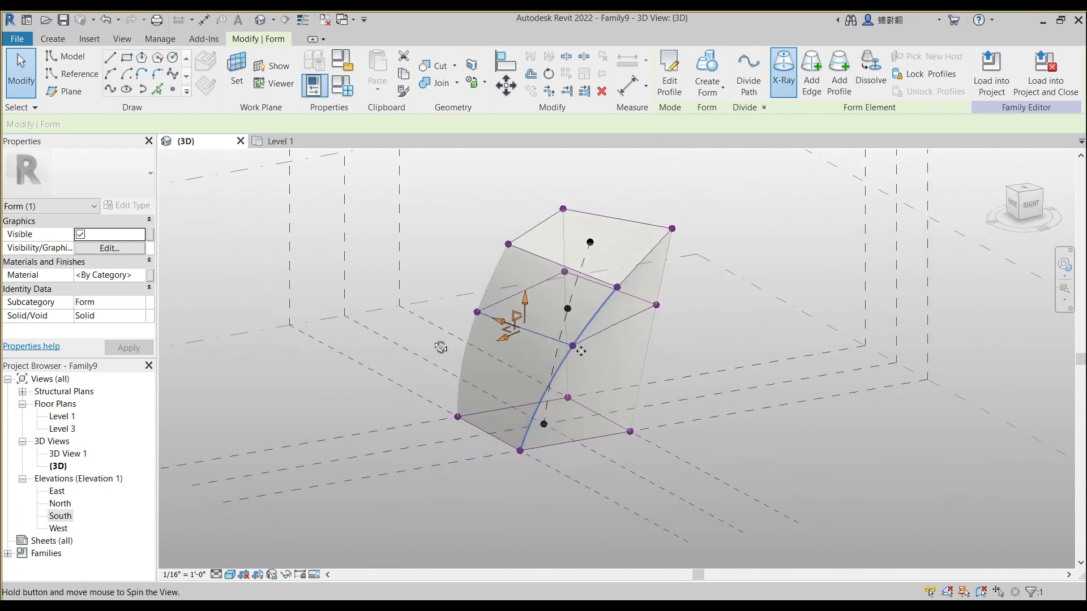
pyautogui.keyDown('shift'); pyautogui.moveTo(562, 355); pyautogui.dragTo(534, 278, button='middle'); pyautogui.keyUp('shift')
pyautogui.keyDown('shift'); pyautogui.moveTo(479, 382); pyautogui.dragTo(685, 381, button='middle'); pyautogui.keyUp('shift')
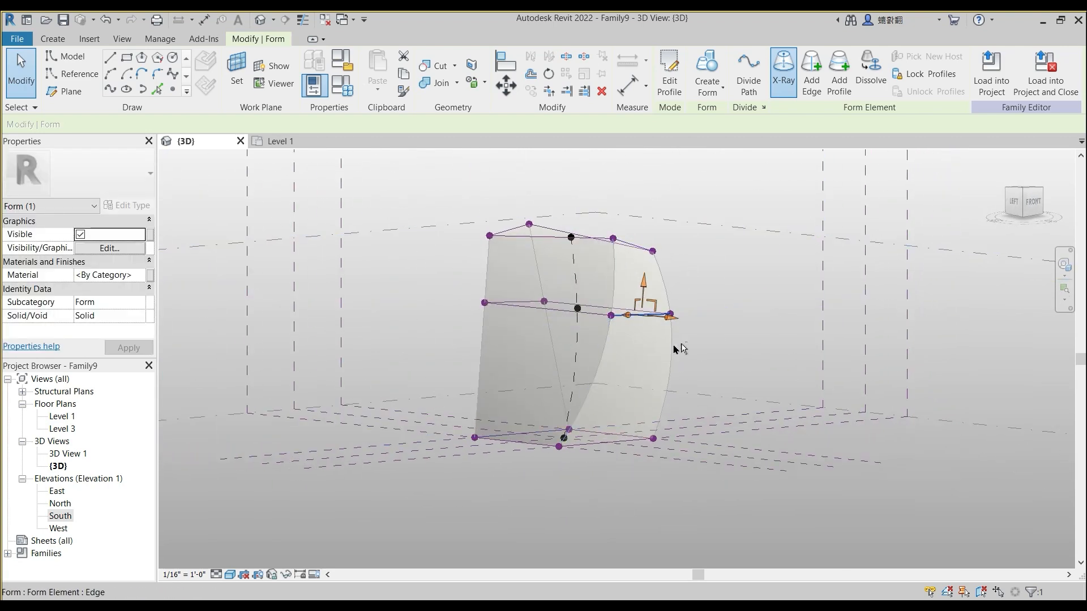
pyautogui.keyDown('shift'); pyautogui.moveTo(678, 382); pyautogui.dragTo(670, 406, button='middle'); pyautogui.keyUp('shift')
# Step: Pull the middle profile's left edge outward so the form's left side curves
pyautogui.click(542, 324)
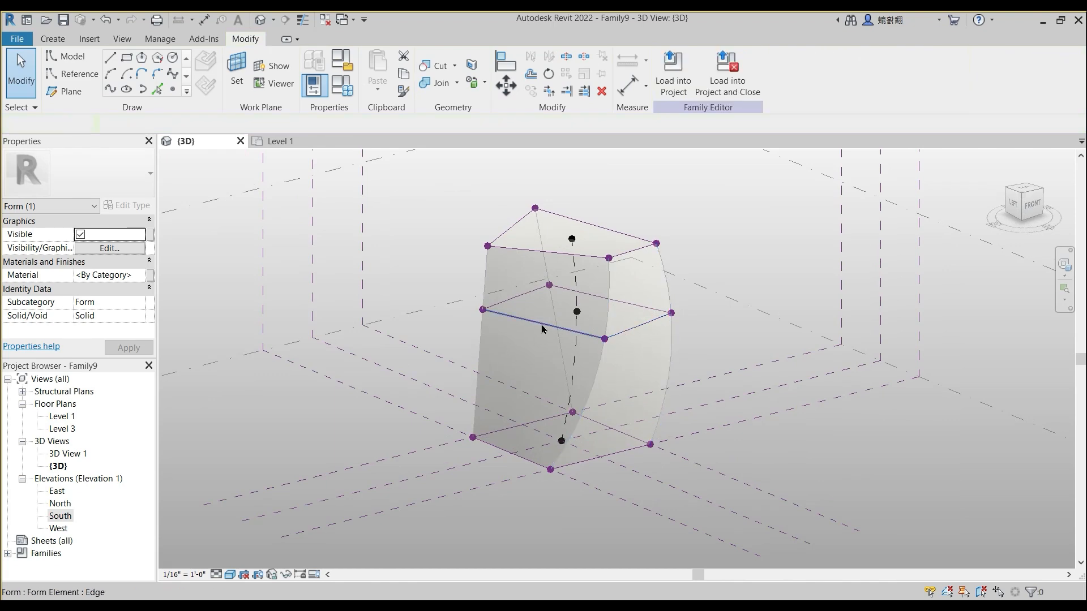
pyautogui.click(549, 326)
pyautogui.keyDown('shift'); pyautogui.moveTo(549, 326); pyautogui.dragTo(486, 326, button='middle'); pyautogui.keyUp('shift')
pyautogui.moveTo(480, 327); pyautogui.dragTo(476, 327)
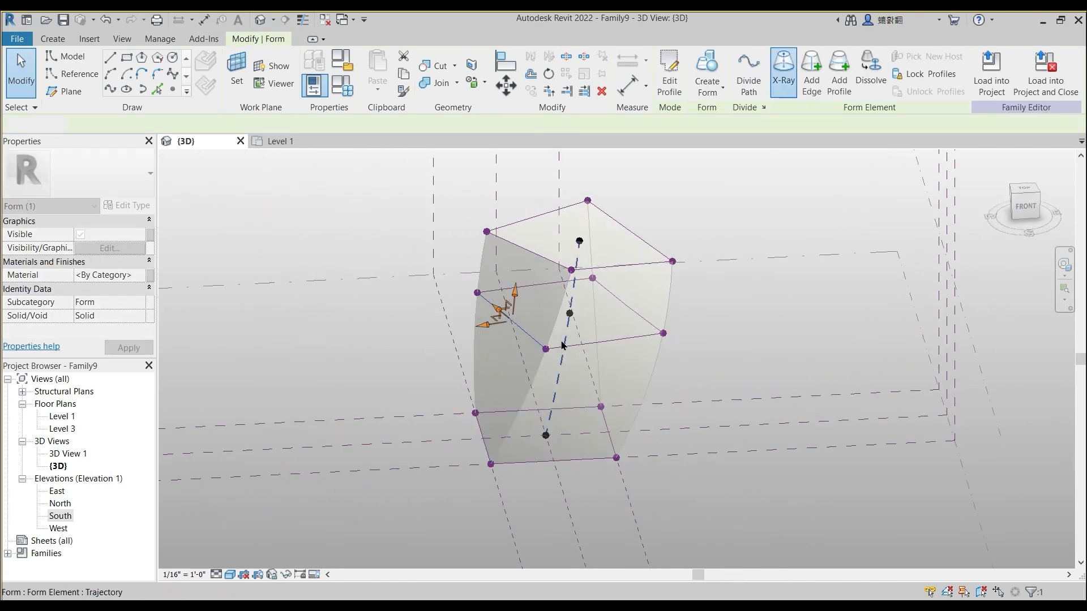
pyautogui.press('Escape')
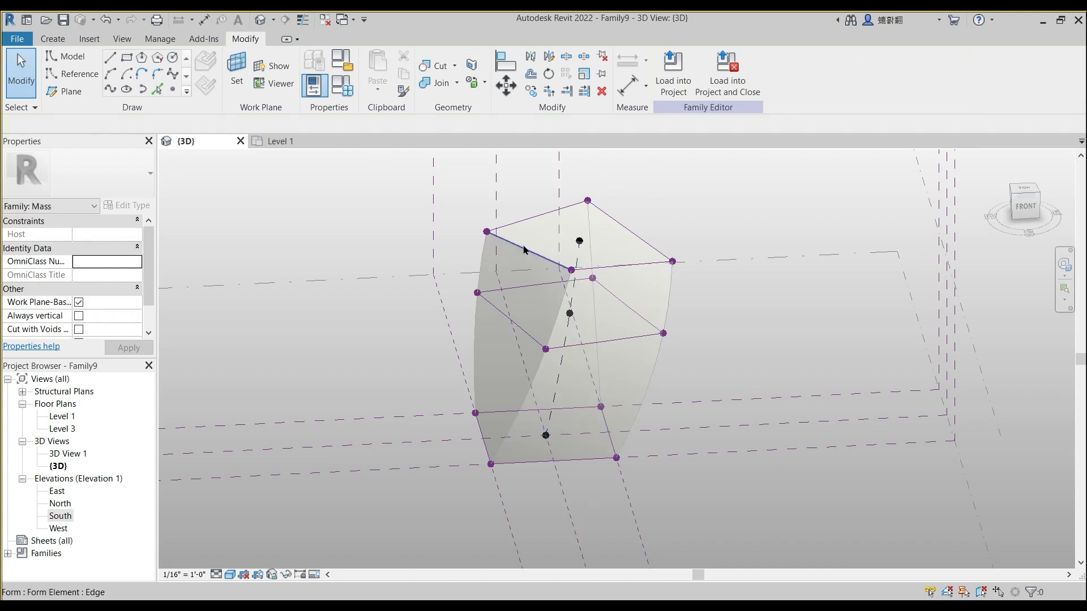
# Step: Add an edge to the form's left face and another to its right face
pyautogui.click(524, 247)
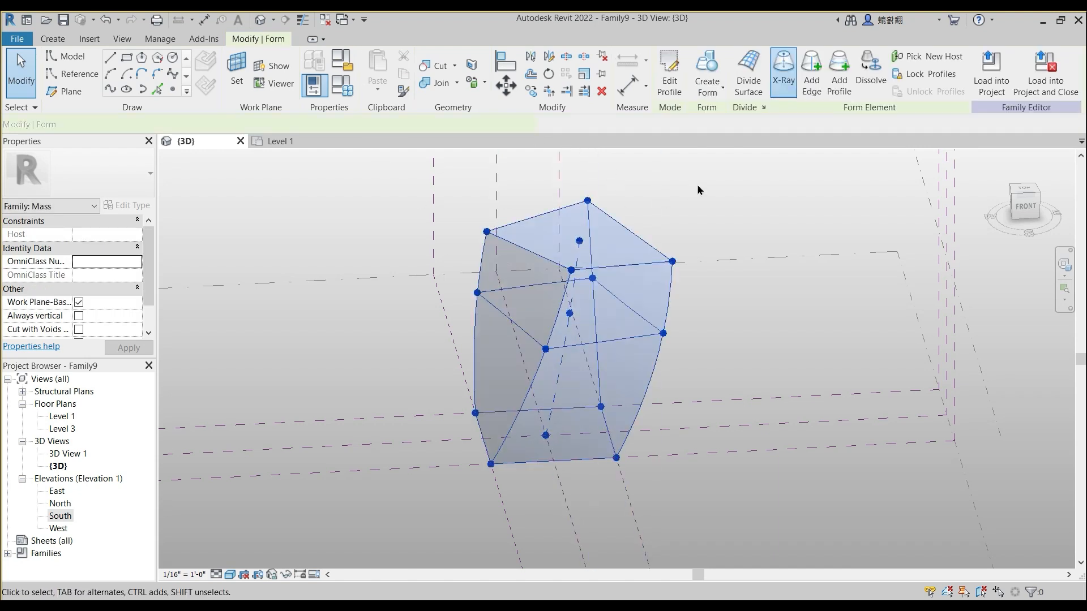
pyautogui.click(812, 85)
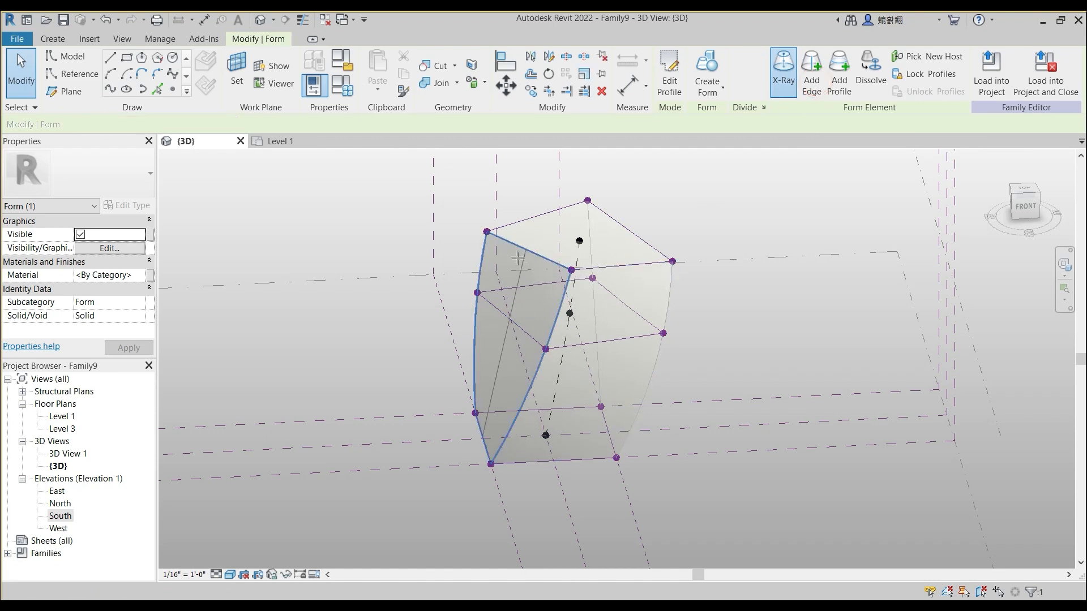
pyautogui.press('Escape')
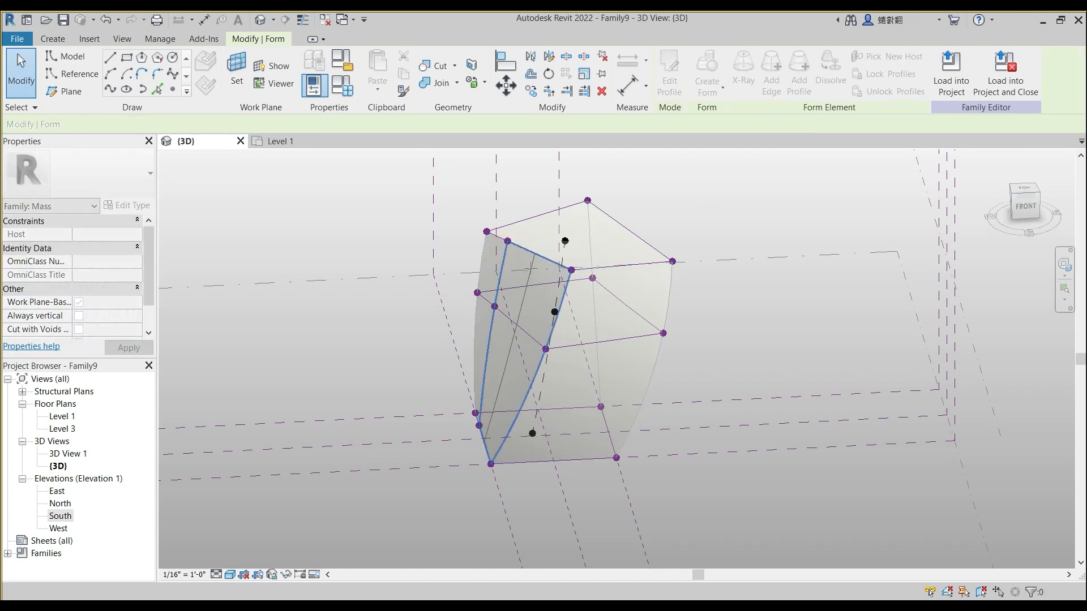
pyautogui.keyDown('shift'); pyautogui.moveTo(671, 291); pyautogui.dragTo(642, 269, button='middle'); pyautogui.keyUp('shift')
pyautogui.click(638, 289)
pyautogui.press('Escape')
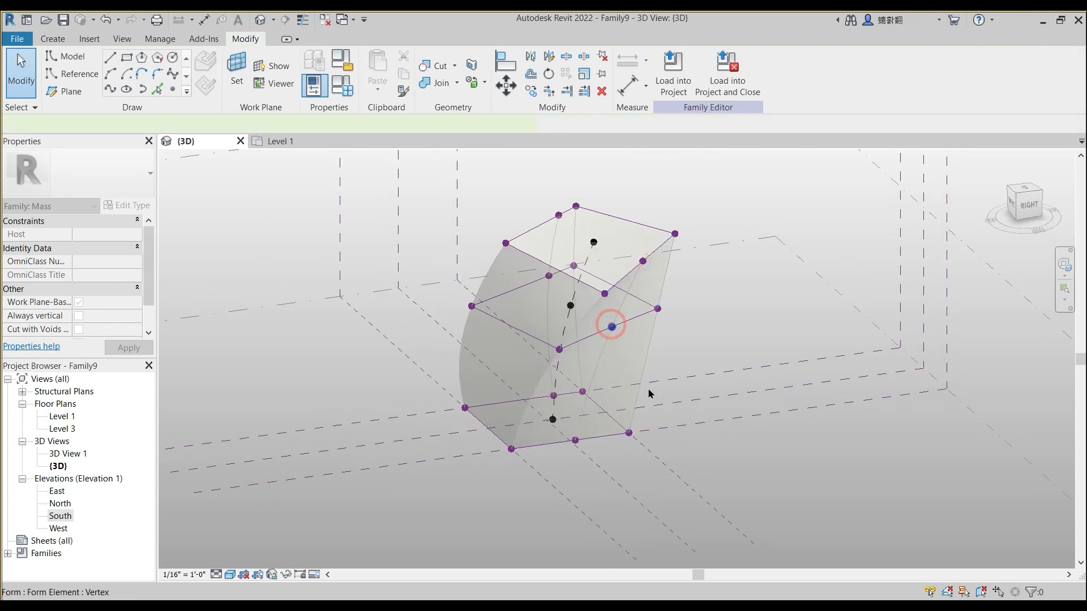
# Step: Pull the right face's added middle-profile vertex outward, to about 47' 7" from the base
pyautogui.click(612, 326)
pyautogui.keyDown('shift'); pyautogui.moveTo(646, 383); pyautogui.dragTo(714, 330, button='middle'); pyautogui.keyUp('shift')
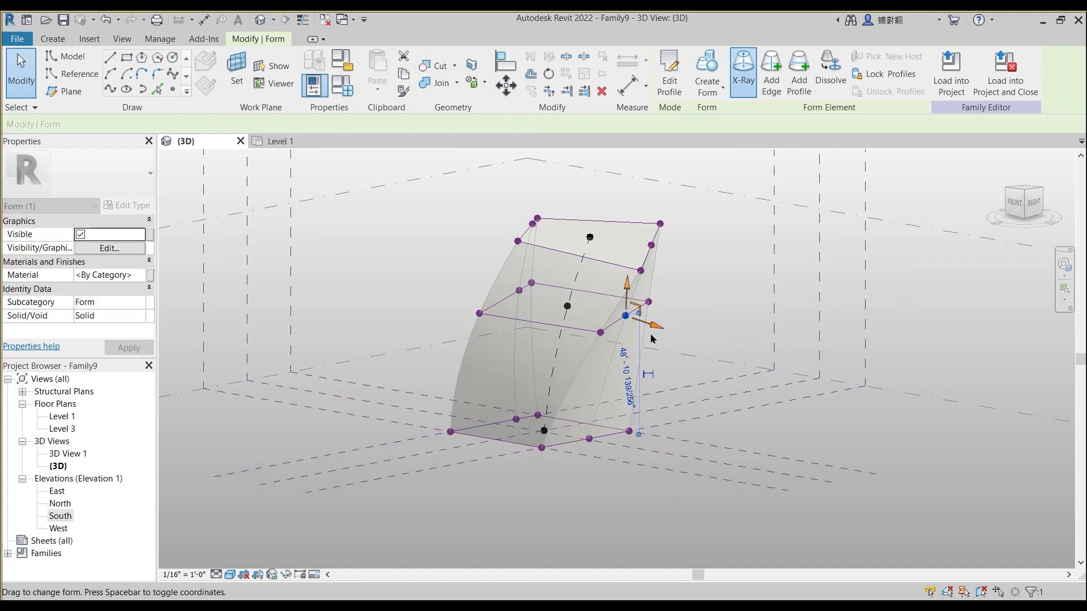
pyautogui.scroll(2, 651, 339)
pyautogui.keyDown('shift'); pyautogui.moveTo(629, 388); pyautogui.dragTo(620, 385, button='middle'); pyautogui.keyUp('shift')
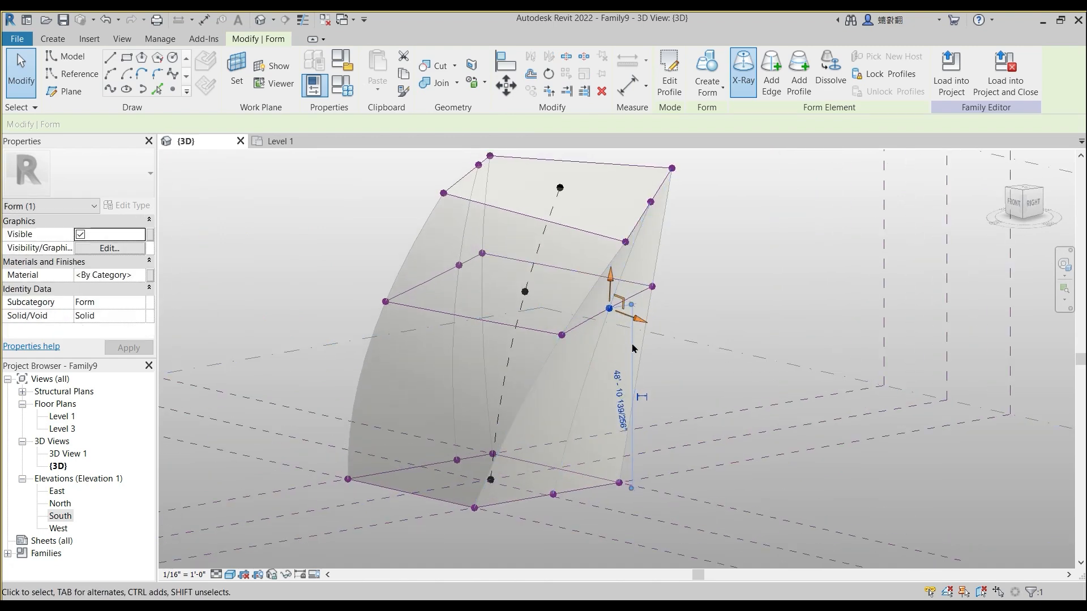
pyautogui.moveTo(638, 323); pyautogui.dragTo(655, 330)
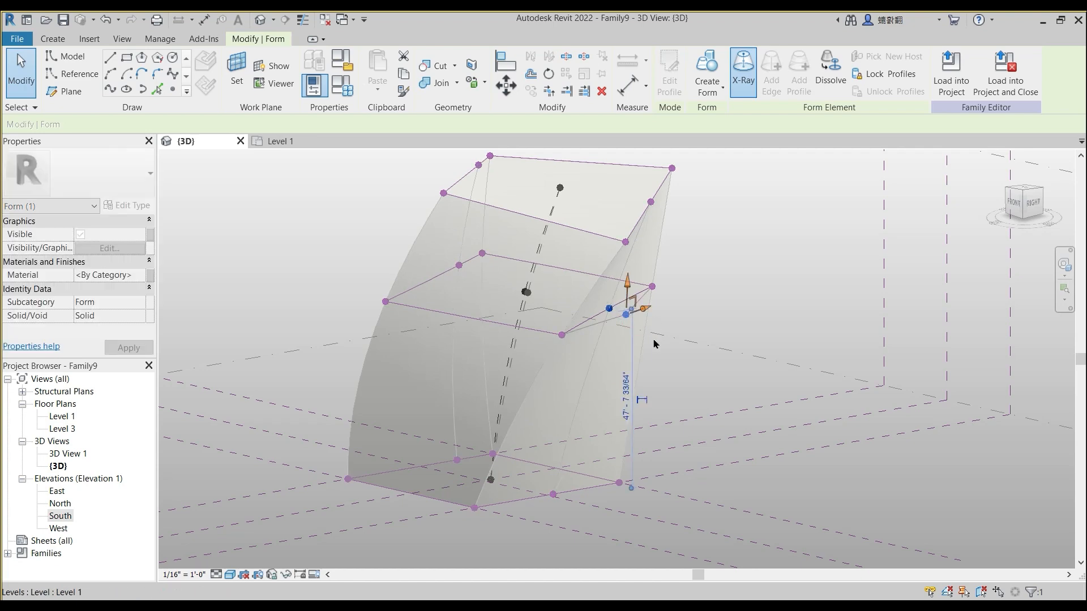
pyautogui.keyDown('shift'); pyautogui.moveTo(659, 365); pyautogui.dragTo(742, 394, button='middle'); pyautogui.keyUp('shift')
# Step: Pull the left face's added middle-profile vertex outward, to about 54' 3" from the base
pyautogui.keyDown('shift'); pyautogui.moveTo(373, 301); pyautogui.dragTo(422, 300, button='middle'); pyautogui.keyUp('shift')
pyautogui.click(413, 289)
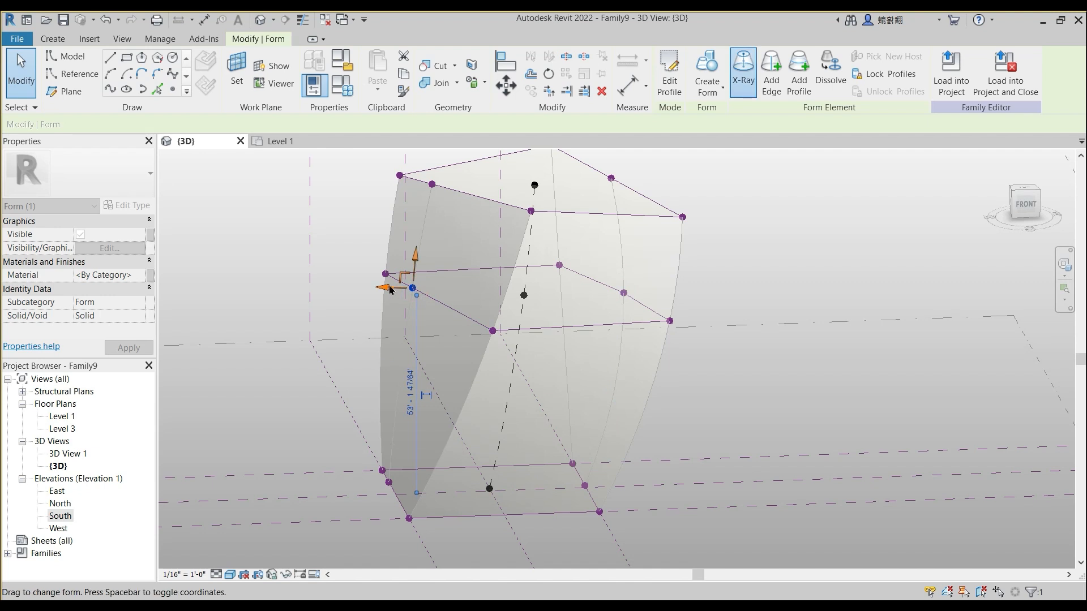
pyautogui.moveTo(365, 292); pyautogui.dragTo(366, 293)
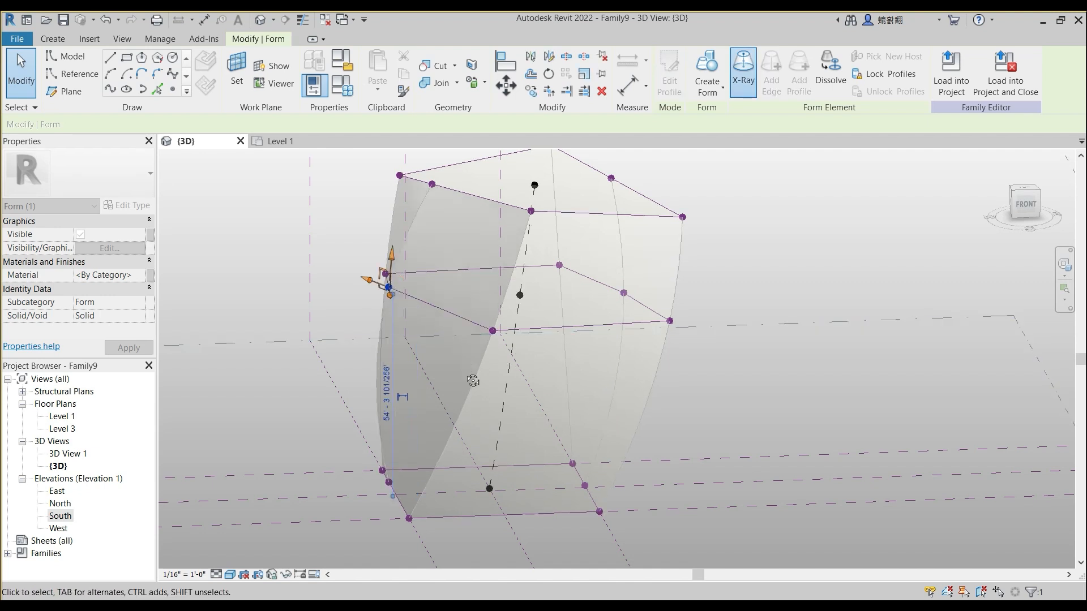
pyautogui.keyDown('shift'); pyautogui.moveTo(467, 356); pyautogui.dragTo(487, 352, button='middle'); pyautogui.keyUp('shift')
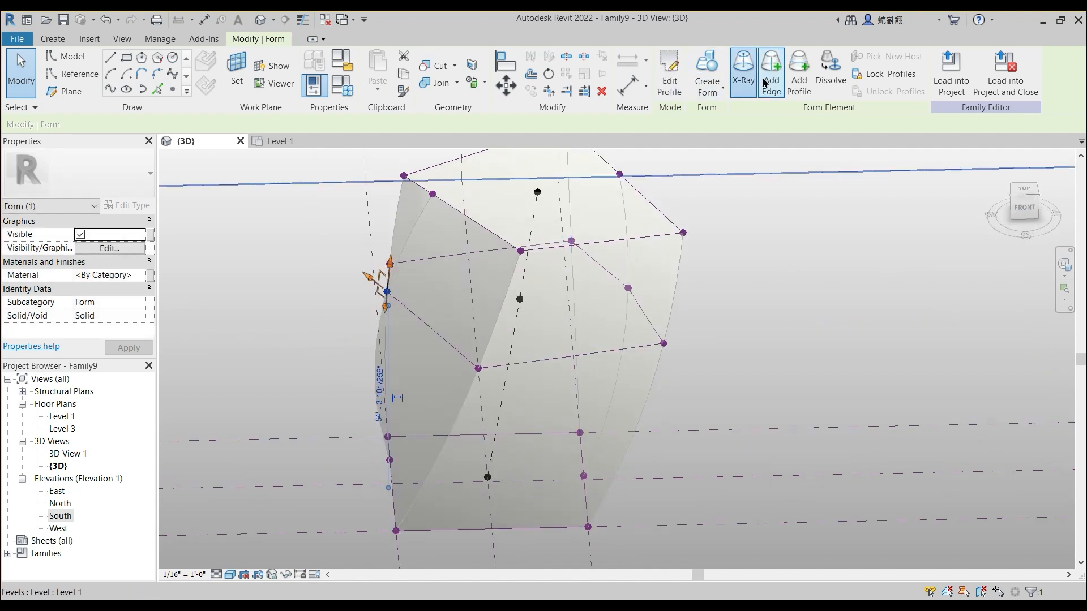
# Step: Add an edge to the form's front face and pull its middle-profile vertex outward and slightly upward
pyautogui.click(773, 83)
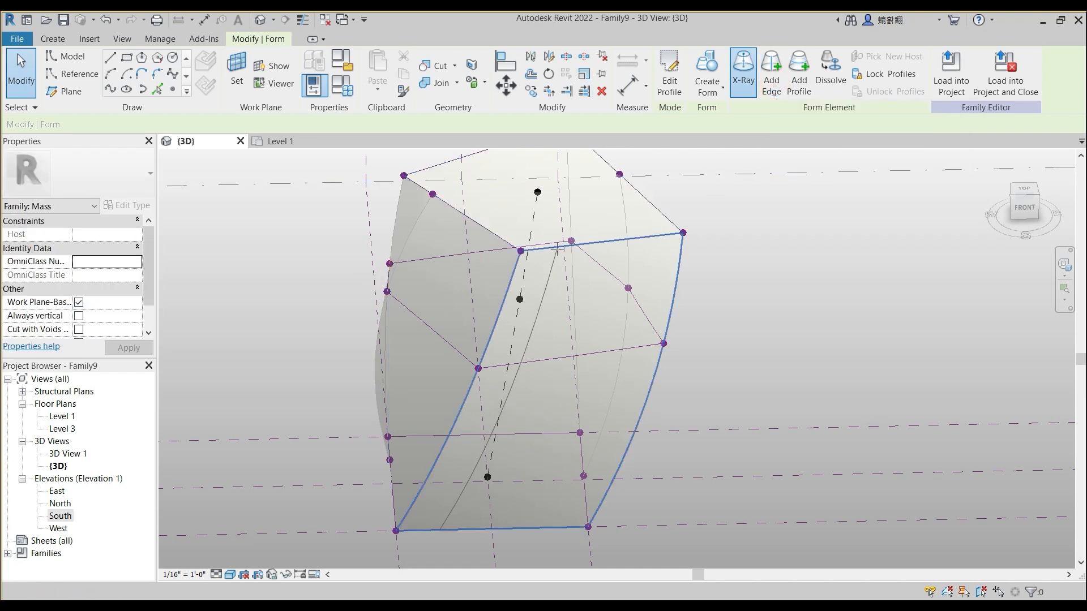
pyautogui.click(542, 388)
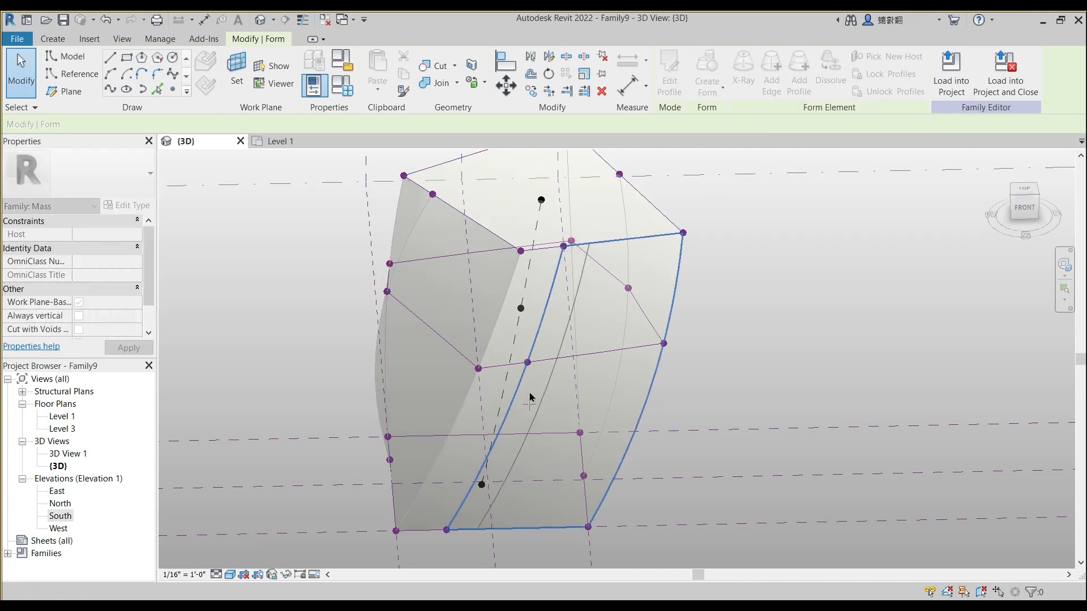
pyautogui.click(527, 363)
pyautogui.keyDown('shift'); pyautogui.moveTo(537, 384); pyautogui.dragTo(610, 367, button='middle'); pyautogui.keyUp('shift')
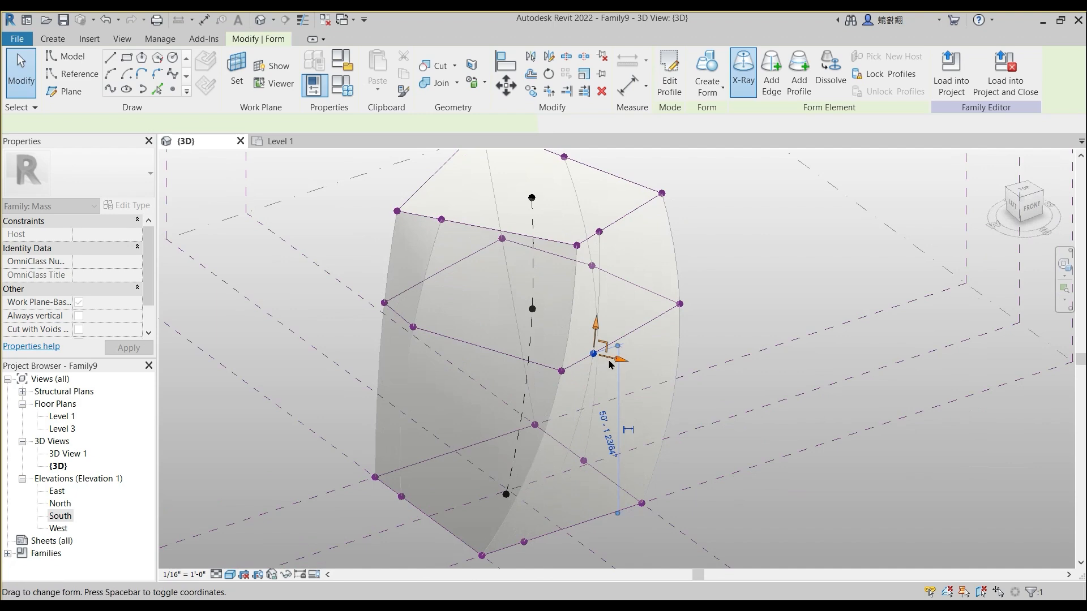
pyautogui.moveTo(625, 367); pyautogui.dragTo(623, 368)
pyautogui.keyDown('shift'); pyautogui.moveTo(664, 437); pyautogui.dragTo(582, 471, button='middle'); pyautogui.keyUp('shift')
pyautogui.moveTo(525, 349); pyautogui.dragTo(524, 334)
pyautogui.keyDown('shift'); pyautogui.moveTo(638, 420); pyautogui.dragTo(605, 310, button='middle'); pyautogui.keyUp('shift')
pyautogui.scroll(-2, 605, 314)
pyautogui.press('Escape')
pyautogui.keyDown('shift'); pyautogui.moveTo(551, 358); pyautogui.dragTo(621, 350, button='middle'); pyautogui.keyUp('shift')
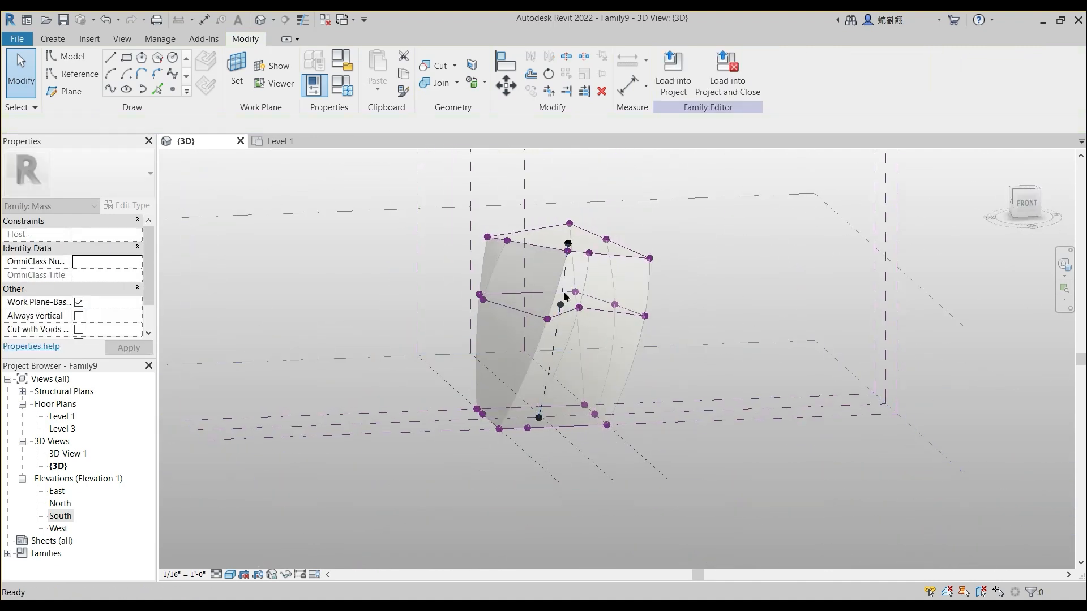
# Step: Turn off X-Ray for the whole form to show it as a solid mass
pyautogui.press('Tab')
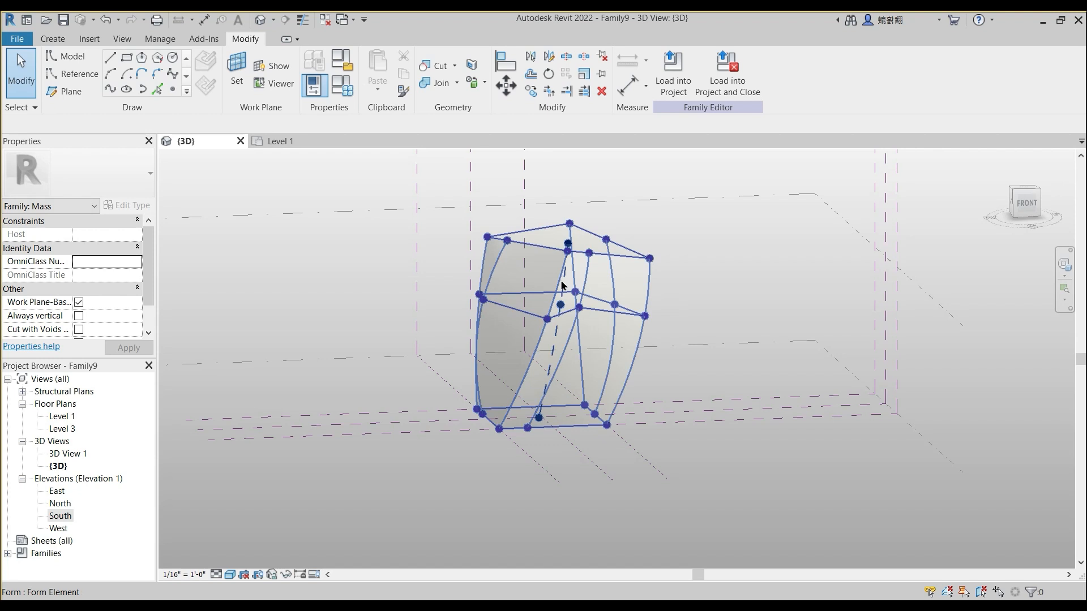
pyautogui.click(562, 286)
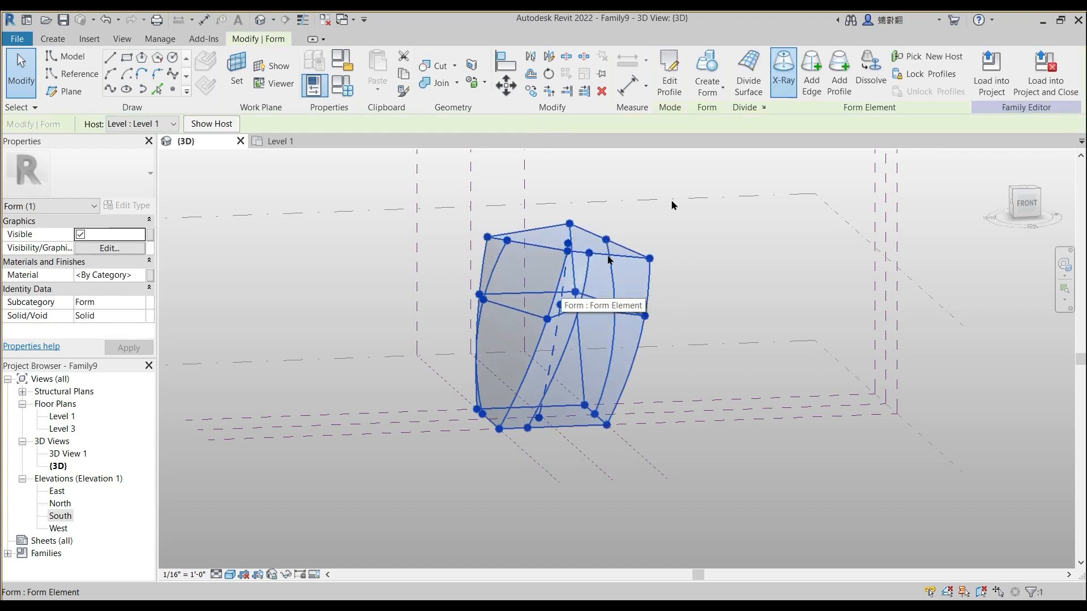
pyautogui.click(784, 85)
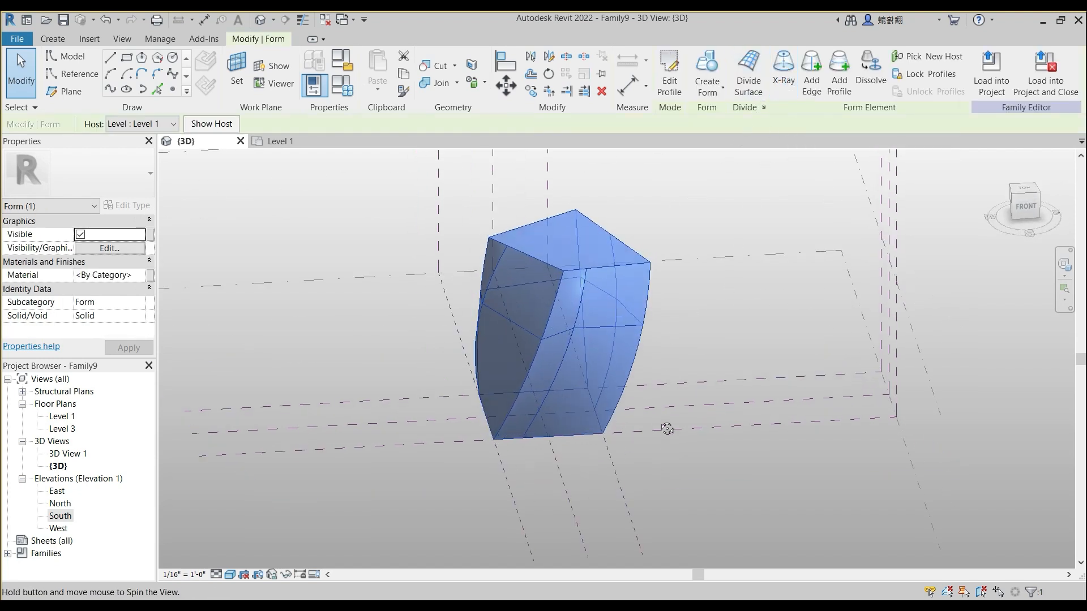
pyautogui.press('Escape')
pyautogui.moveTo(638, 422)
pyautogui.keyDown('shift'); pyautogui.mouseDown(button='middle')
pyautogui.moveTo(636, 480)
pyautogui.moveTo(613, 335)
pyautogui.mouseUp(button='middle'); pyautogui.keyUp('shift')
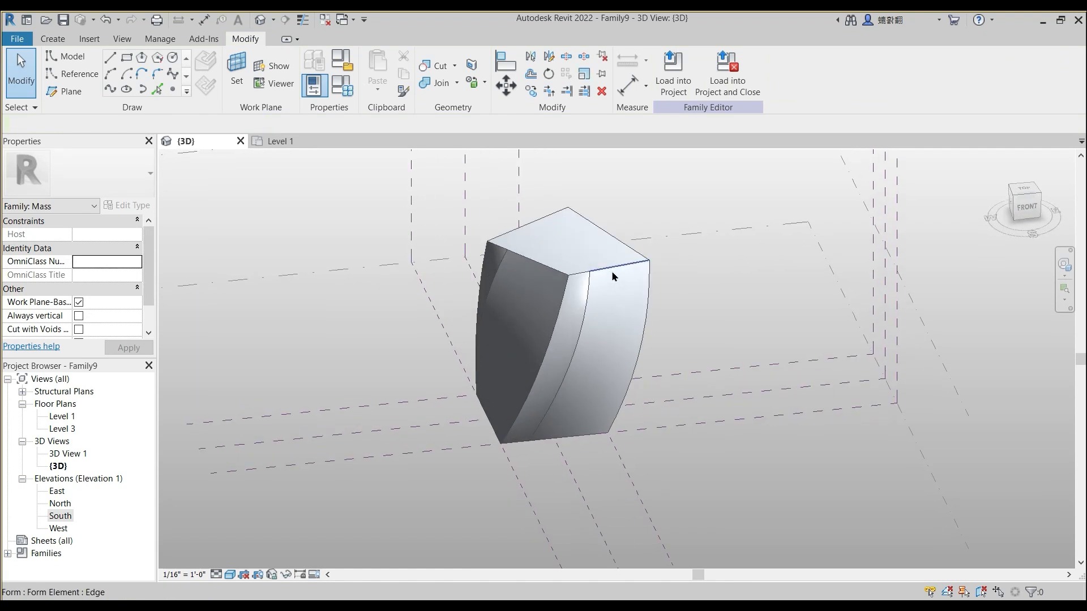
# Step: Divide the wide curved part of the front face into a 12 by 12 UV grid
pyautogui.press('Tab')
pyautogui.click(629, 378)
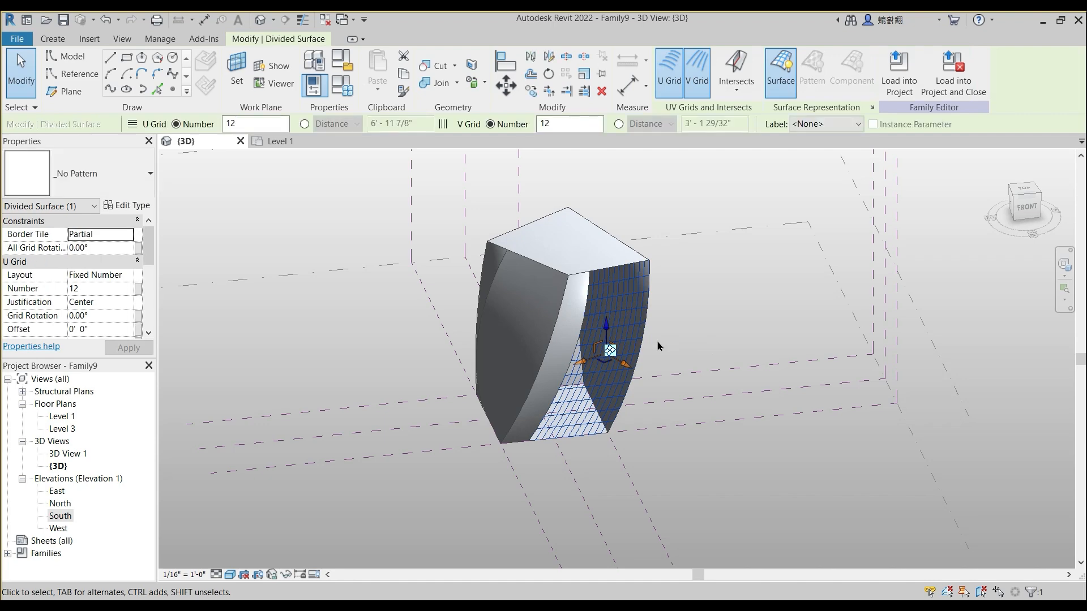
pyautogui.scroll(3, 659, 347)
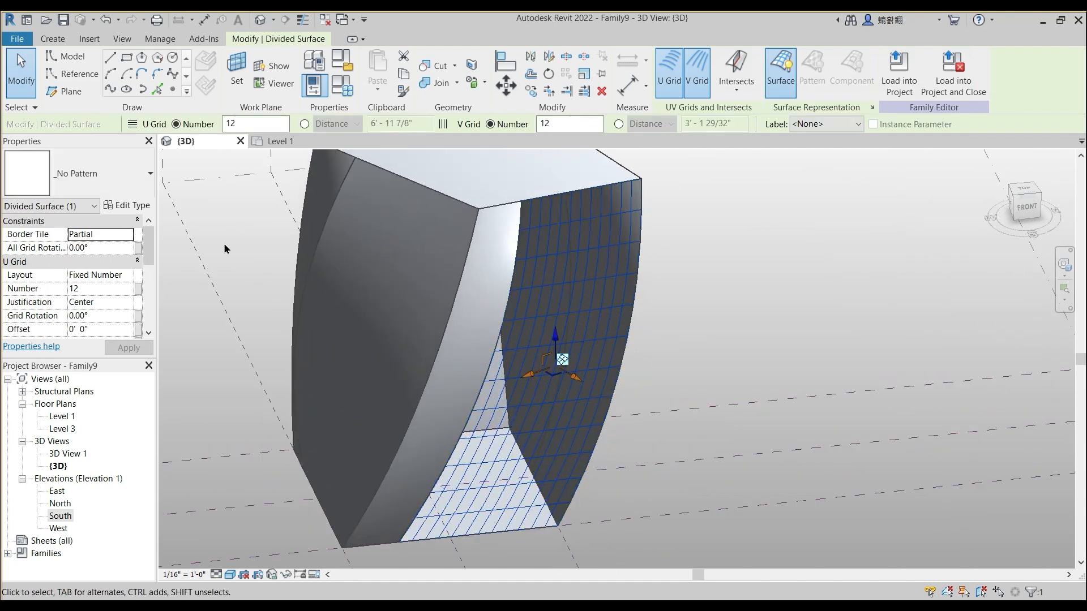
# Step: Apply the Triangle Checkerboard (flat) pattern to the divided front surface
pyautogui.click(100, 183)
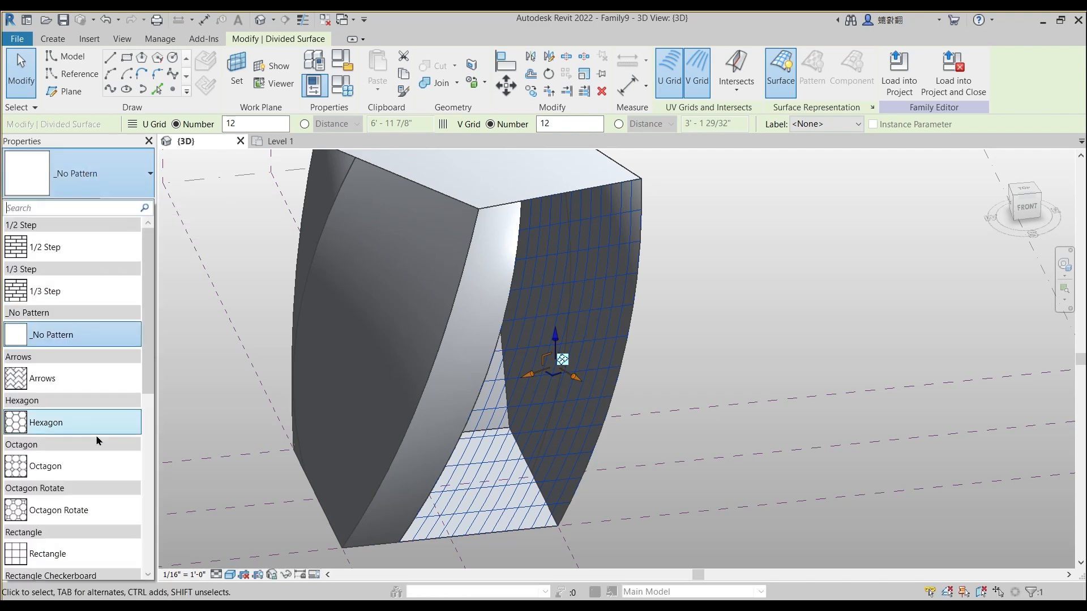
pyautogui.scroll(-6, 95, 453)
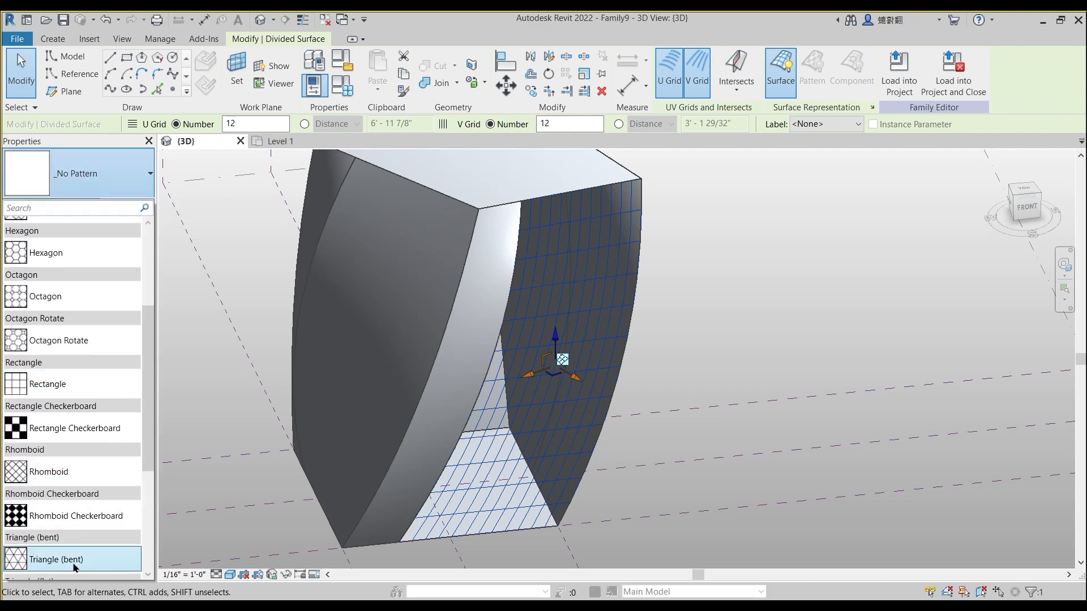
pyautogui.scroll(-2, 73, 541)
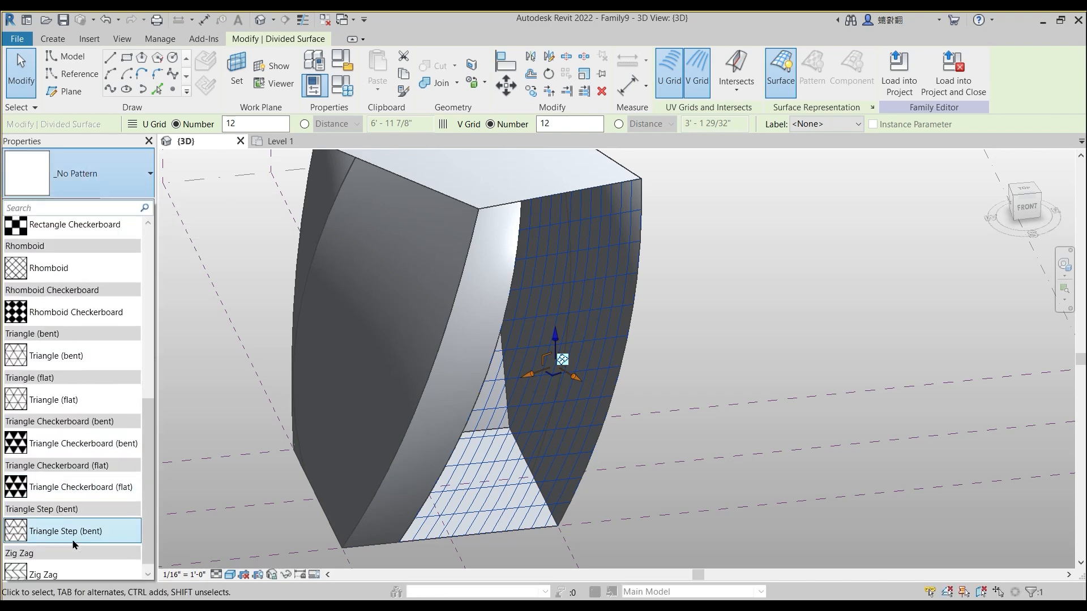
pyautogui.click(74, 487)
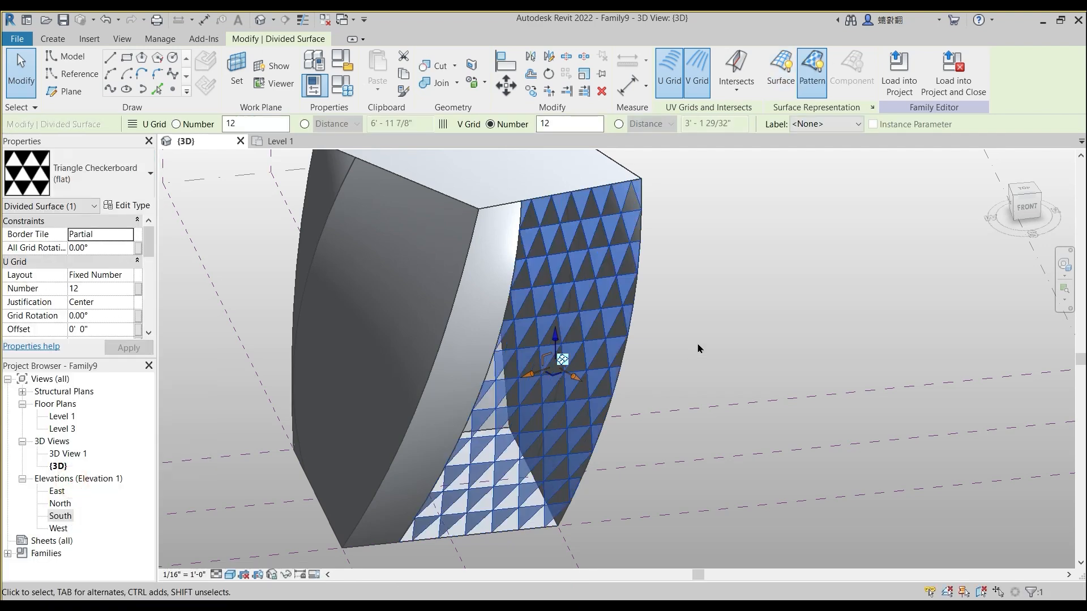
pyautogui.moveTo(688, 373)
pyautogui.keyDown('shift'); pyautogui.mouseDown(button='middle')
pyautogui.moveTo(702, 376)
pyautogui.moveTo(696, 369)
pyautogui.mouseUp(button='middle'); pyautogui.keyUp('shift')
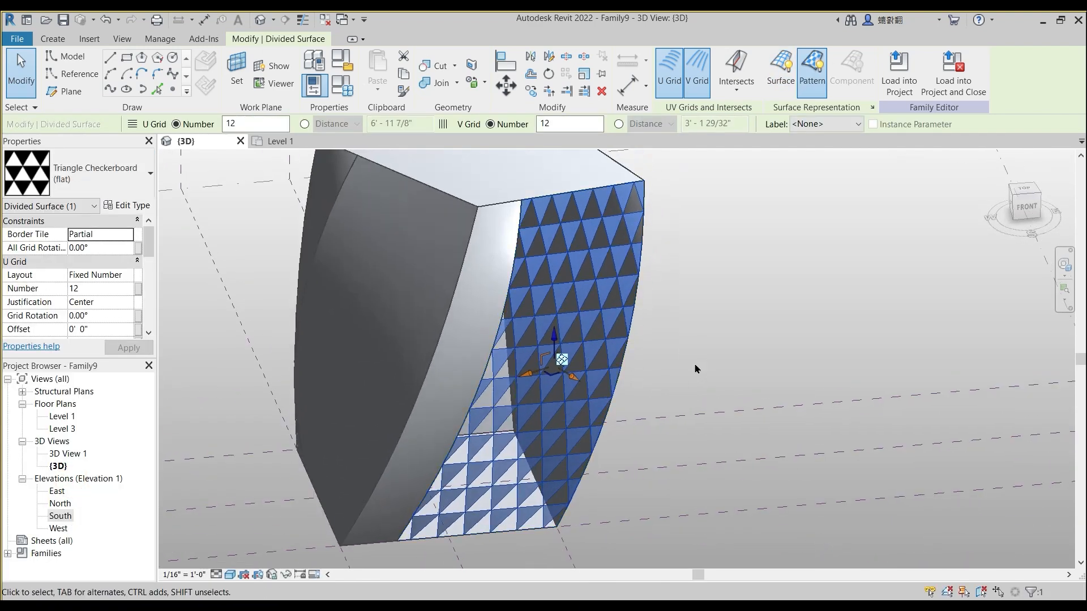
# Step: Switch the divided front surface to the Rectangle Checkerboard pattern and view it from several angles
pyautogui.click(105, 169)
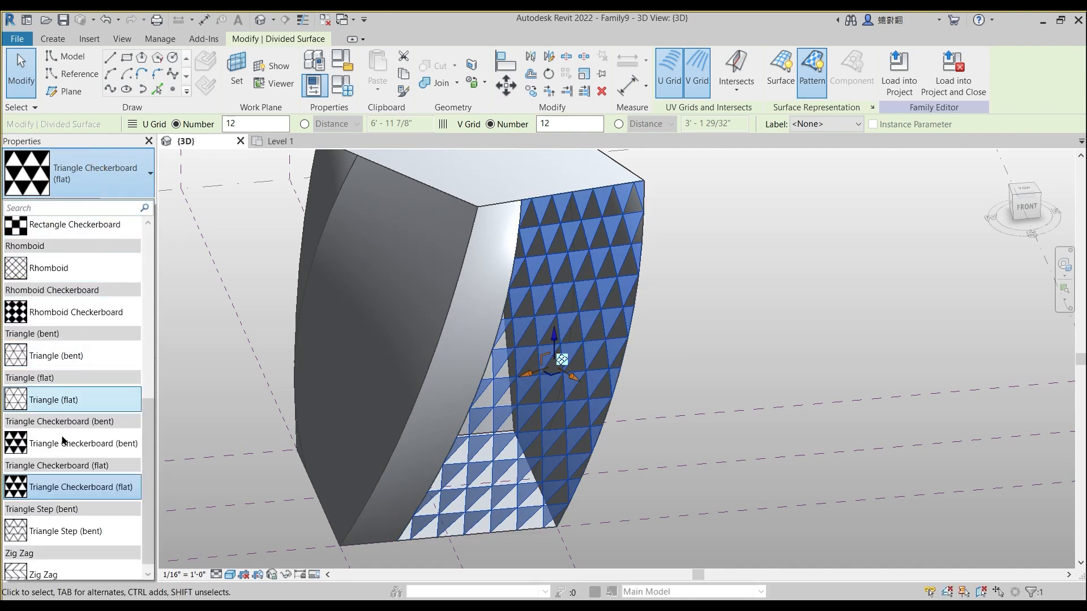
pyautogui.click(63, 313)
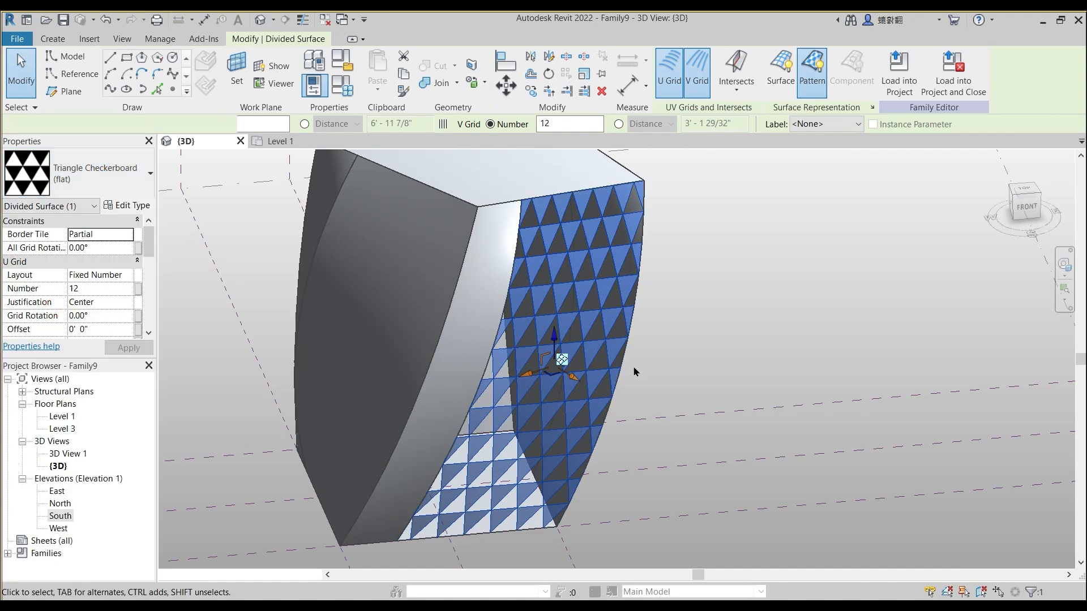
pyautogui.click(74, 177)
pyautogui.scroll(2, 70, 320)
pyautogui.click(83, 300)
pyautogui.keyDown('shift'); pyautogui.moveTo(724, 381); pyautogui.dragTo(680, 365, button='middle'); pyautogui.keyUp('shift')
pyautogui.click(679, 292)
pyautogui.keyDown('shift'); pyautogui.moveTo(660, 303); pyautogui.dragTo(592, 232, button='middle'); pyautogui.keyUp('shift')
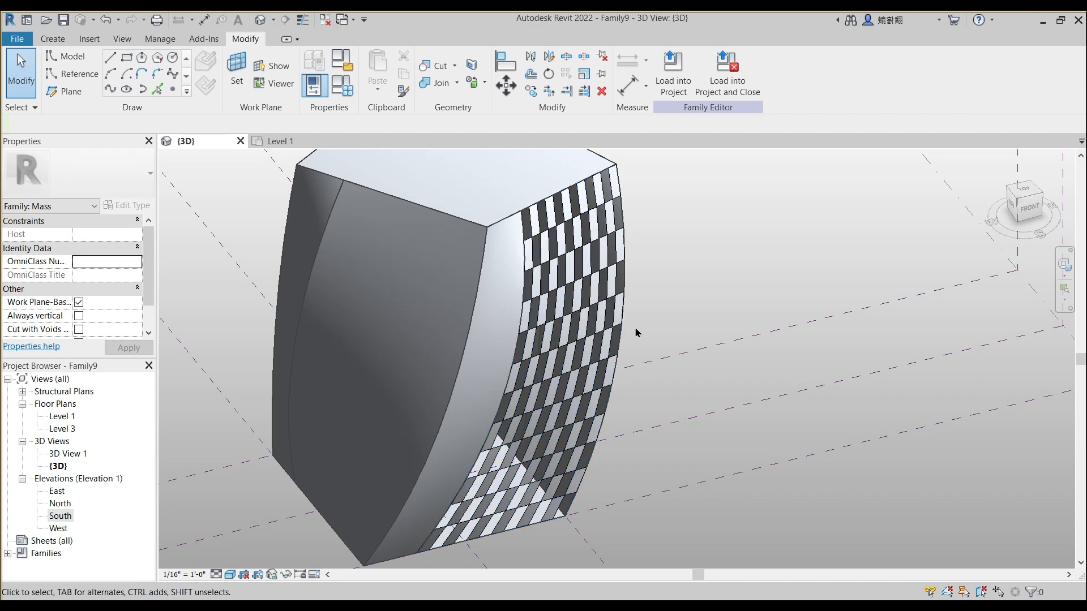
pyautogui.keyDown('shift'); pyautogui.moveTo(672, 359); pyautogui.dragTo(600, 309, button='middle'); pyautogui.keyUp('shift')
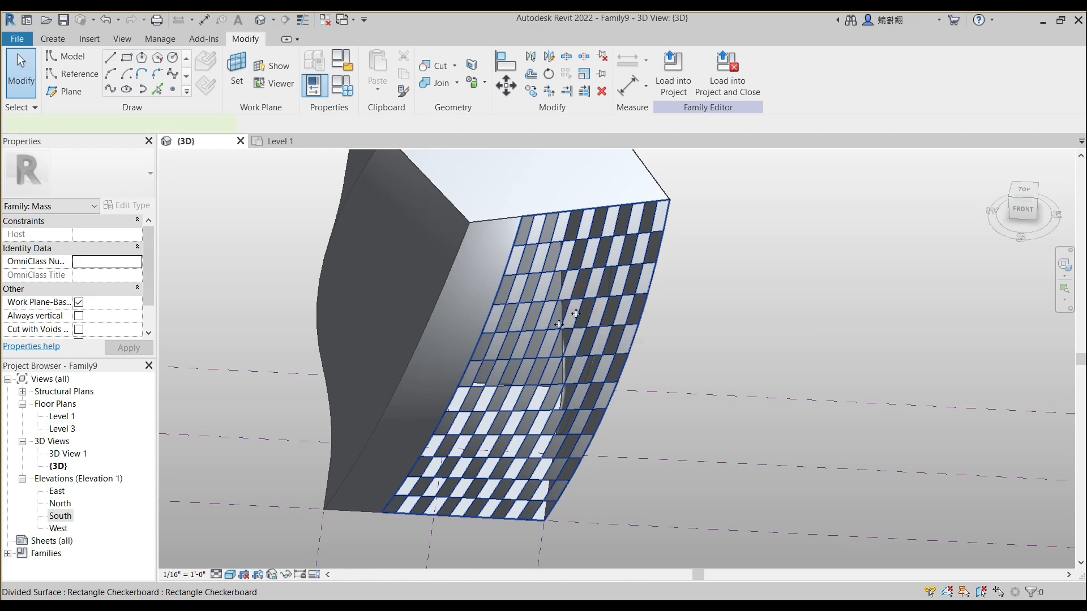
# Step: Set the divided front surface to _No Pattern so only its UV grid is shown
pyautogui.click(576, 313)
pyautogui.keyDown('shift'); pyautogui.moveTo(317, 328); pyautogui.dragTo(391, 283, button='middle'); pyautogui.keyUp('shift')
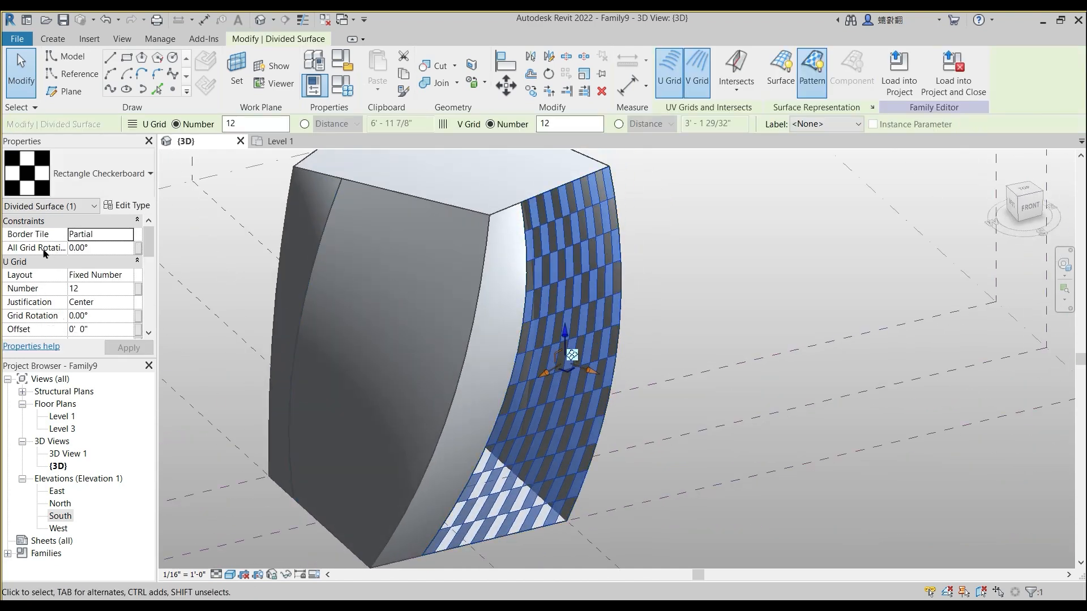
pyautogui.click(94, 176)
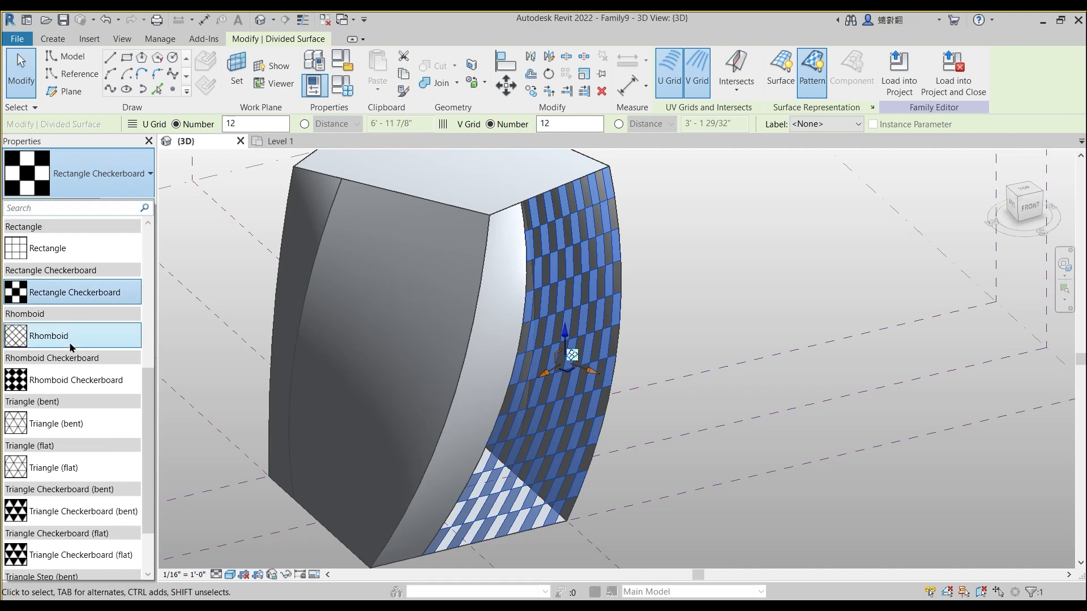
pyautogui.scroll(5, 72, 317)
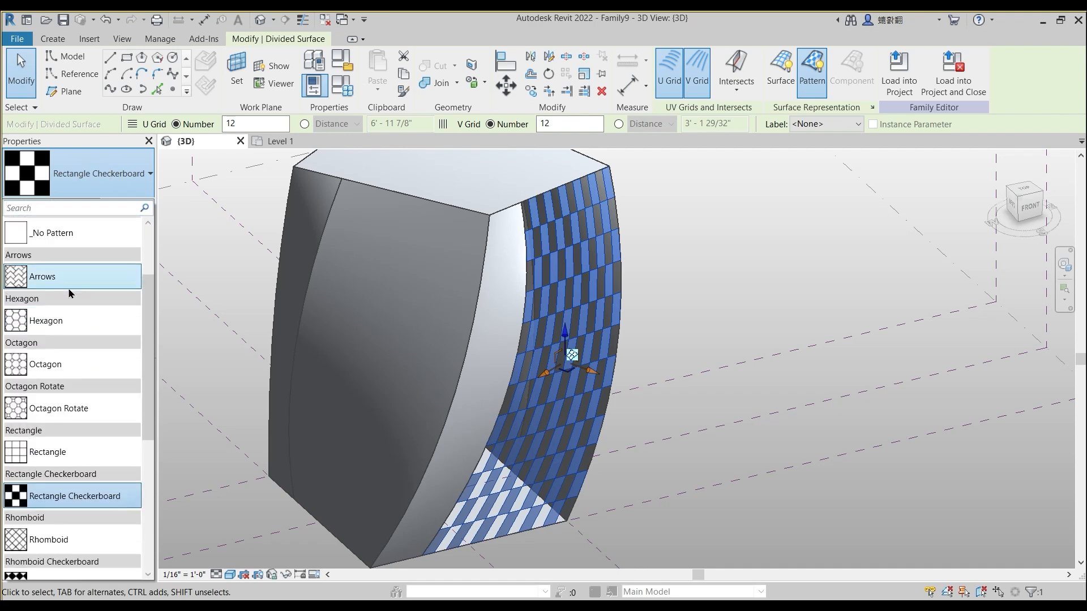
pyautogui.click(80, 232)
pyautogui.keyDown('shift'); pyautogui.moveTo(694, 324); pyautogui.dragTo(606, 291, button='middle'); pyautogui.keyUp('shift')
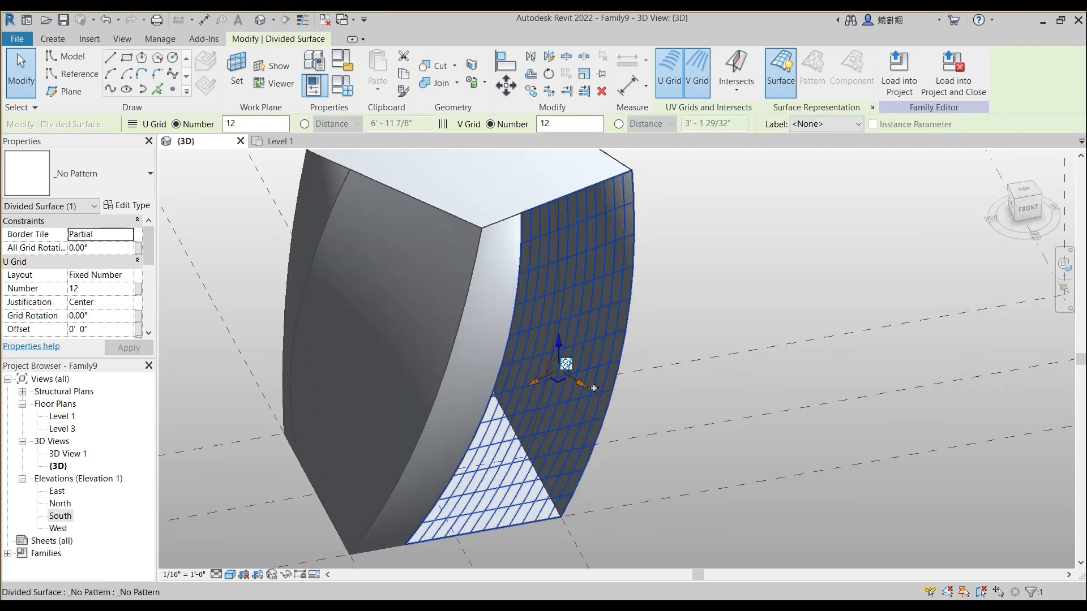
pyautogui.keyDown('shift'); pyautogui.moveTo(585, 372); pyautogui.dragTo(604, 359, button='middle'); pyautogui.keyUp('shift')
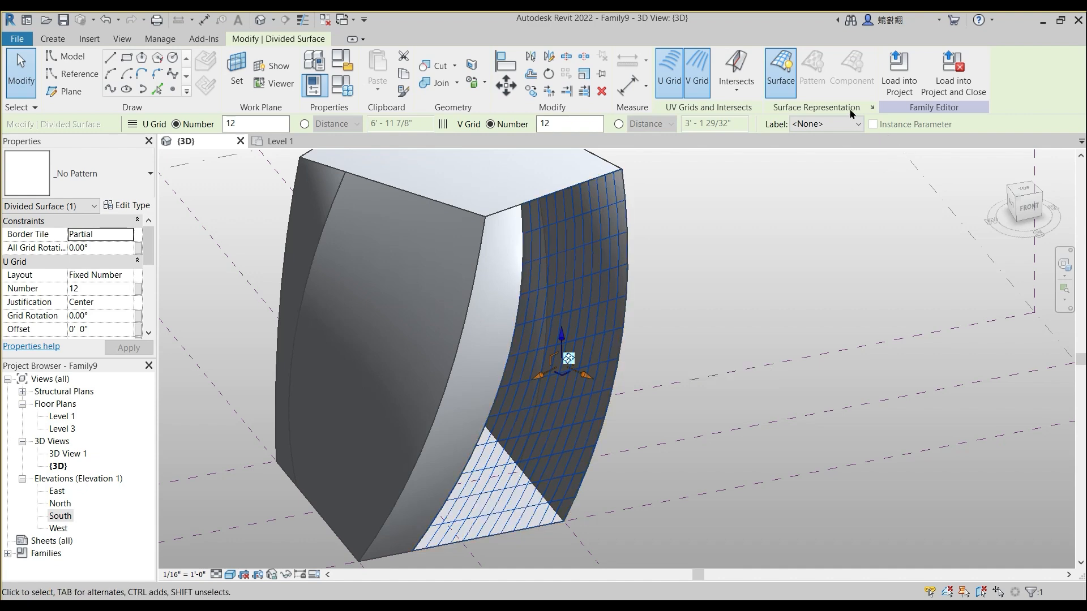
pyautogui.click(707, 261)
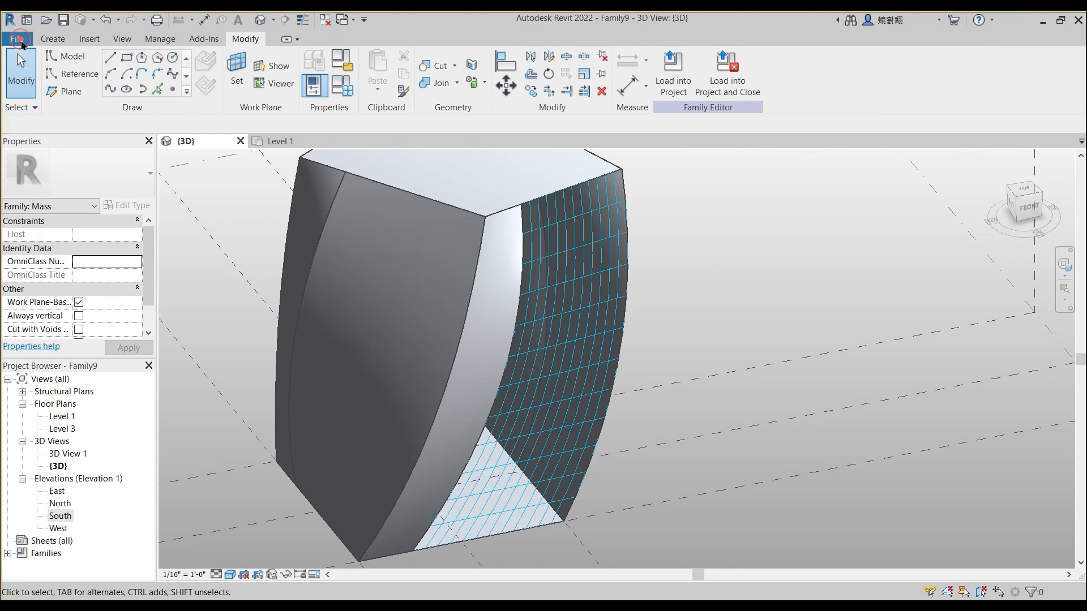
# Step: Create a new family from the Generic Model Pattern Based template in the English-Imperial template folder
pyautogui.click(18, 38)
pyautogui.moveTo(37, 104)
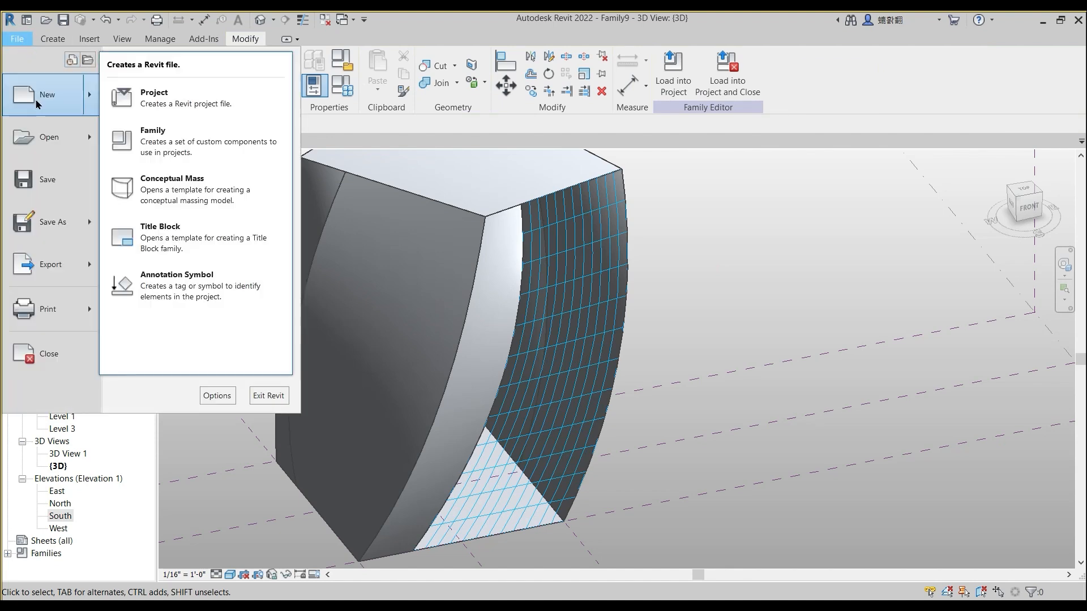
pyautogui.click(174, 144)
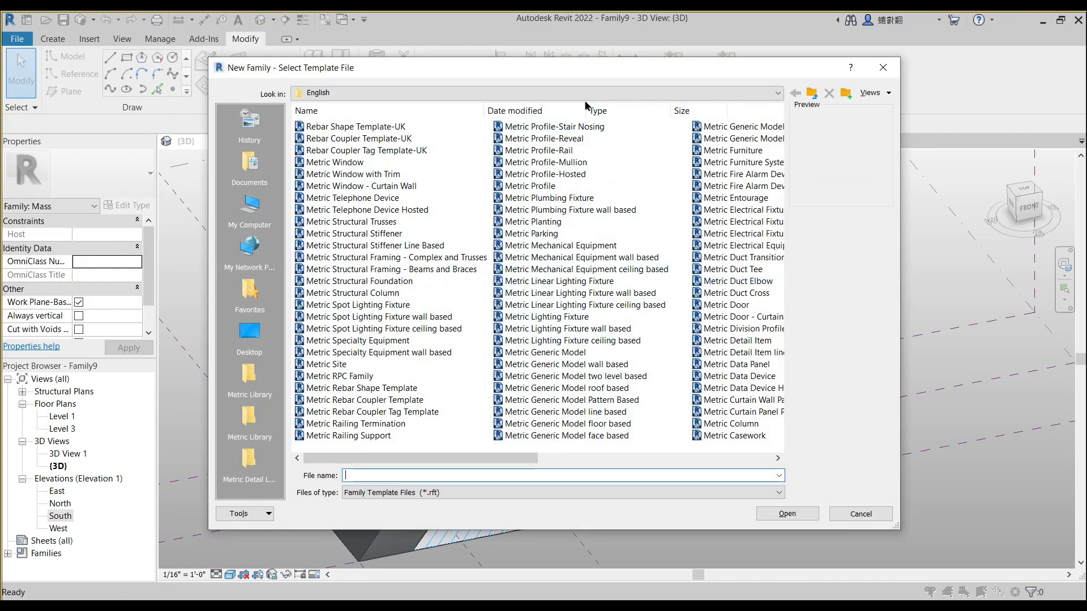
pyautogui.click(650, 93)
pyautogui.click(464, 176)
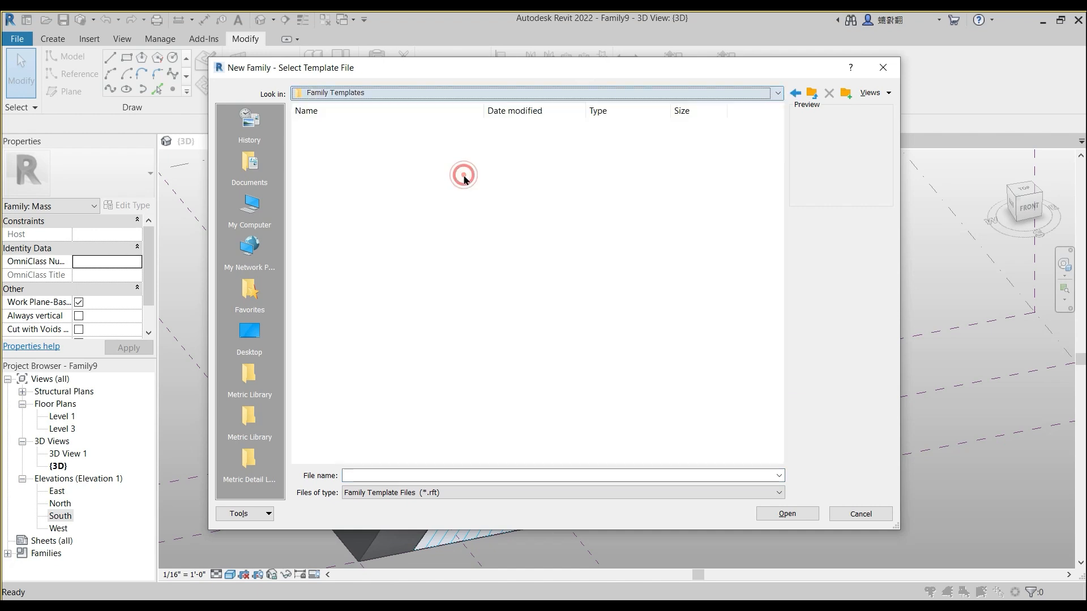
pyautogui.doubleClick(346, 242)
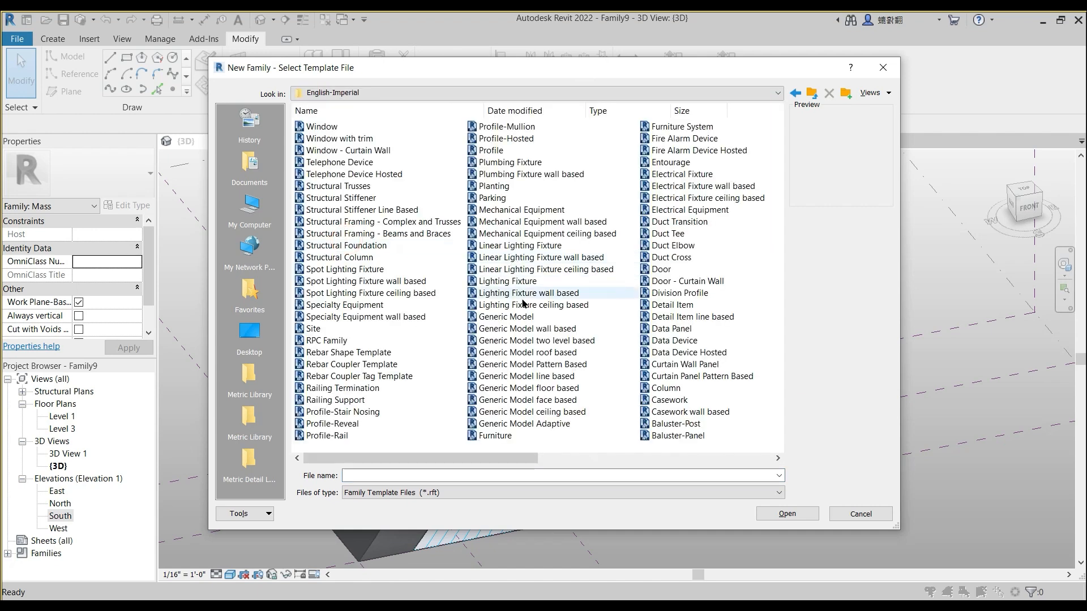
pyautogui.hscroll(3, 521, 296)
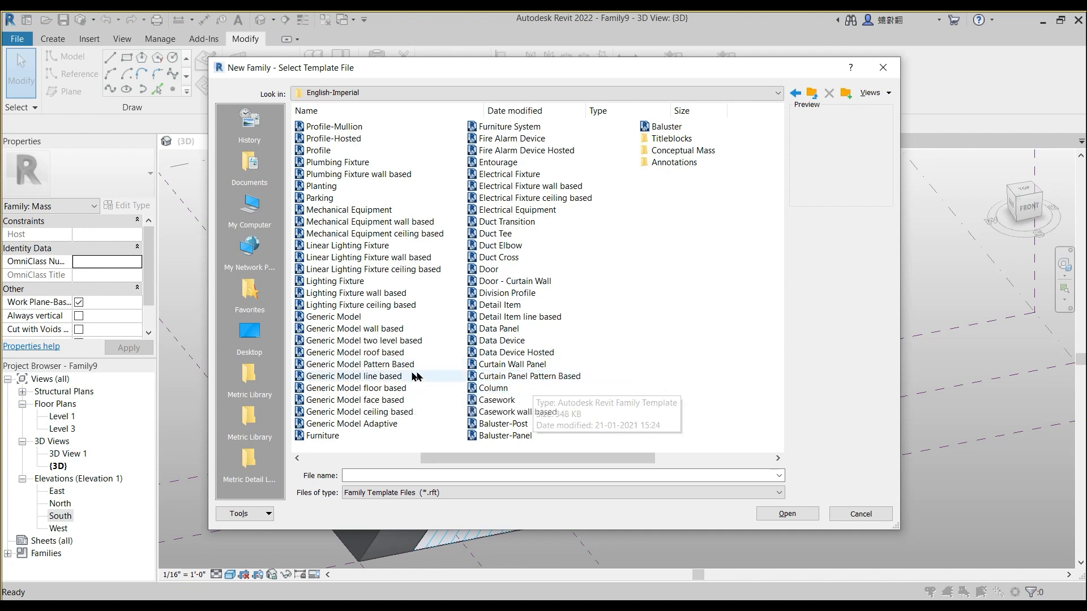
pyautogui.click(391, 365)
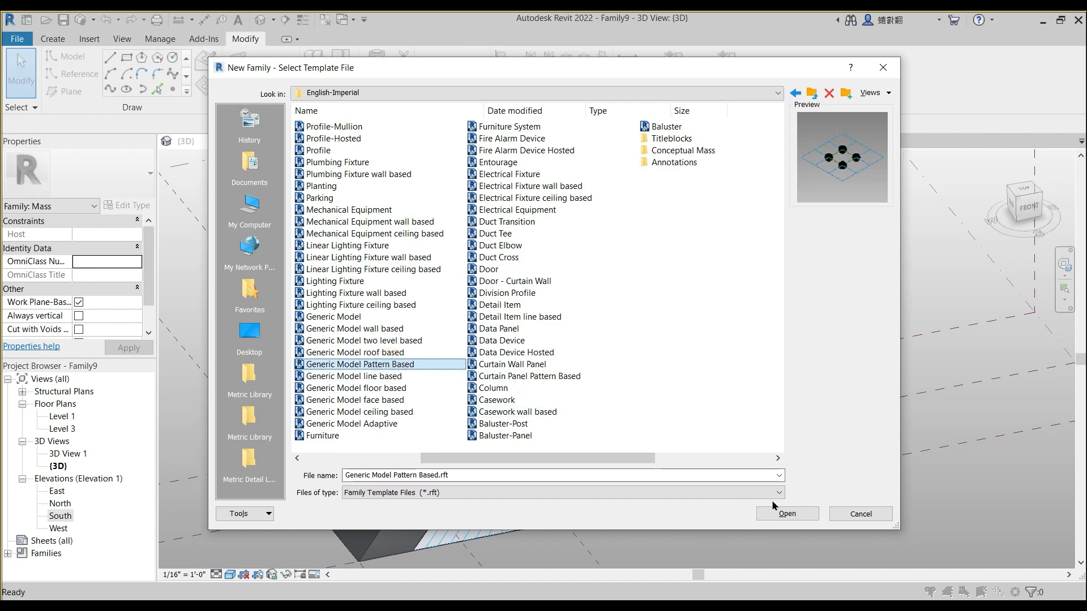
pyautogui.click(788, 514)
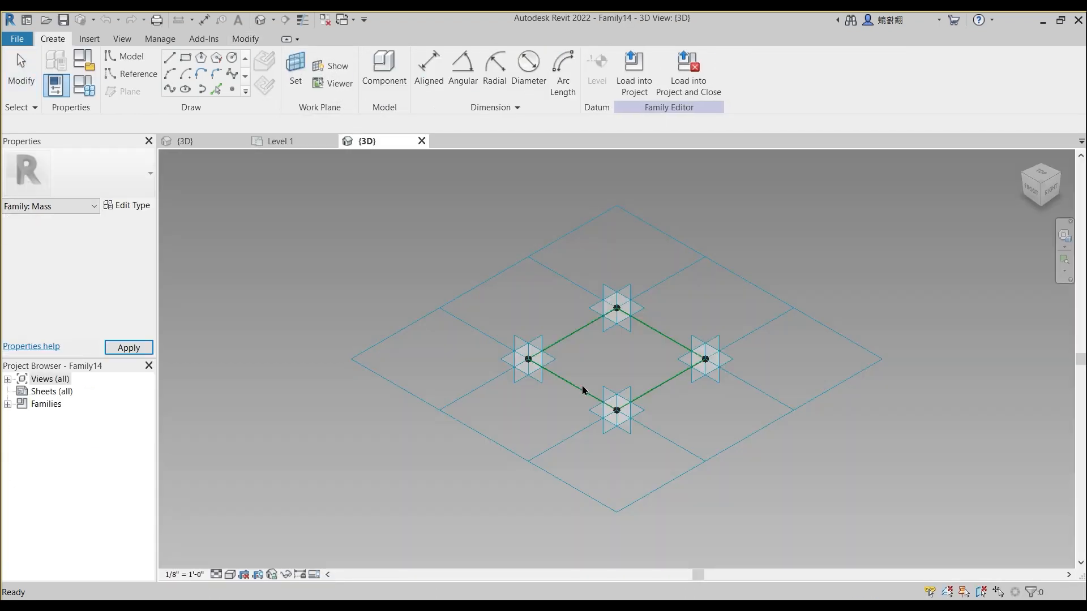
# Step: Examine the template's adaptive points and the reference lines joining them on the tile grid
pyautogui.keyDown('shift'); pyautogui.moveTo(585, 384); pyautogui.dragTo(587, 476, button='middle'); pyautogui.keyUp('shift')
pyautogui.keyDown('shift'); pyautogui.moveTo(409, 392); pyautogui.dragTo(478, 334, button='middle'); pyautogui.keyUp('shift')
pyautogui.scroll(2, 496, 321)
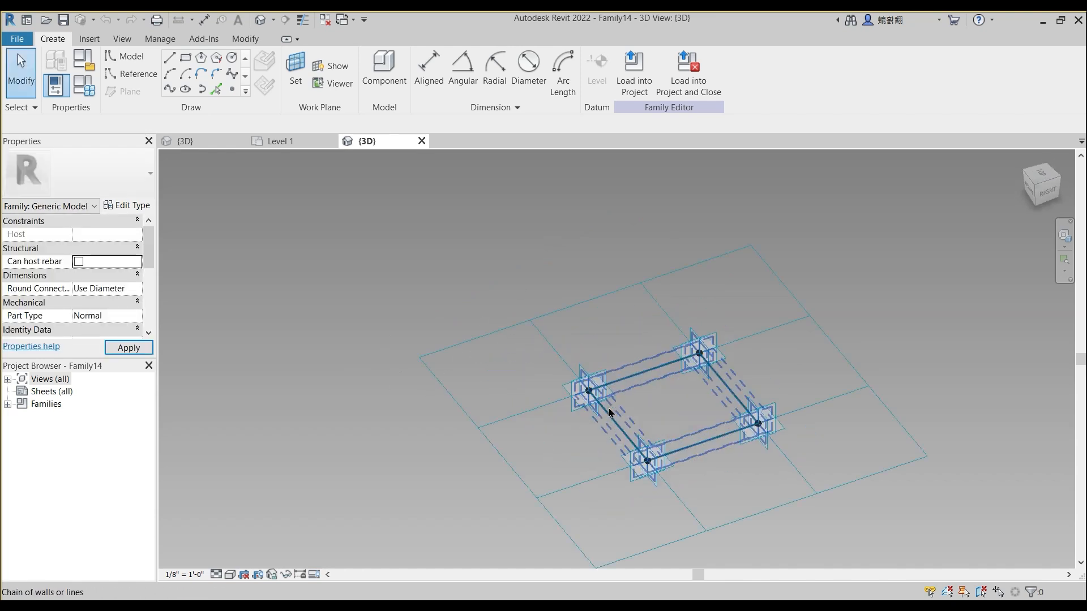
pyautogui.scroll(3, 608, 408)
pyautogui.click(610, 393)
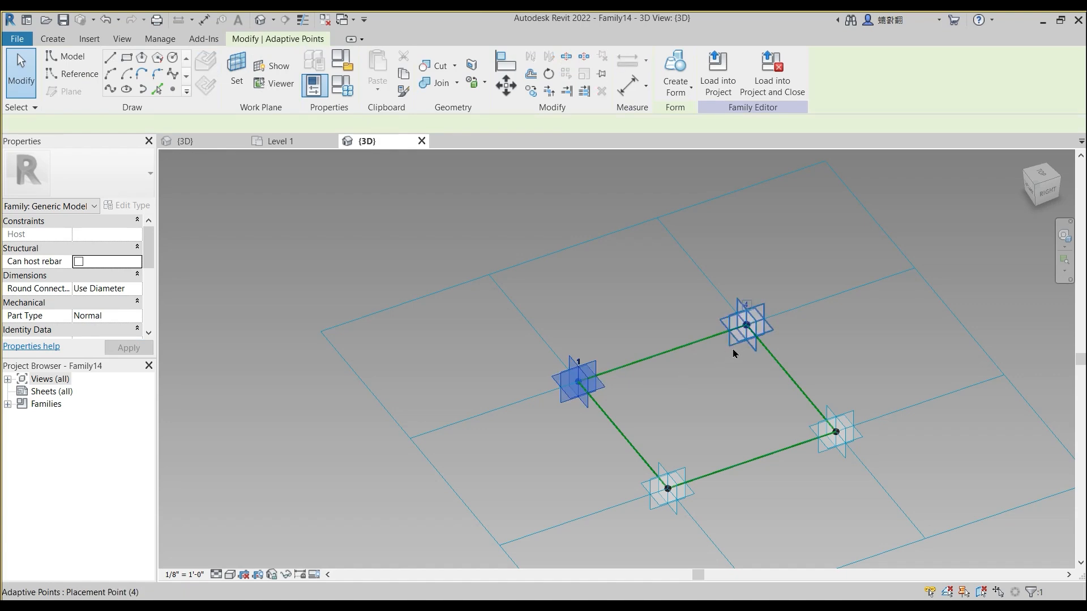
pyautogui.scroll(2, 741, 328)
pyautogui.moveTo(756, 332); pyautogui.dragTo(726, 257, button='middle')
pyautogui.moveTo(593, 541); pyautogui.dragTo(590, 491, button='middle')
pyautogui.moveTo(750, 248); pyautogui.dragTo(777, 316, button='middle')
pyautogui.click(498, 360)
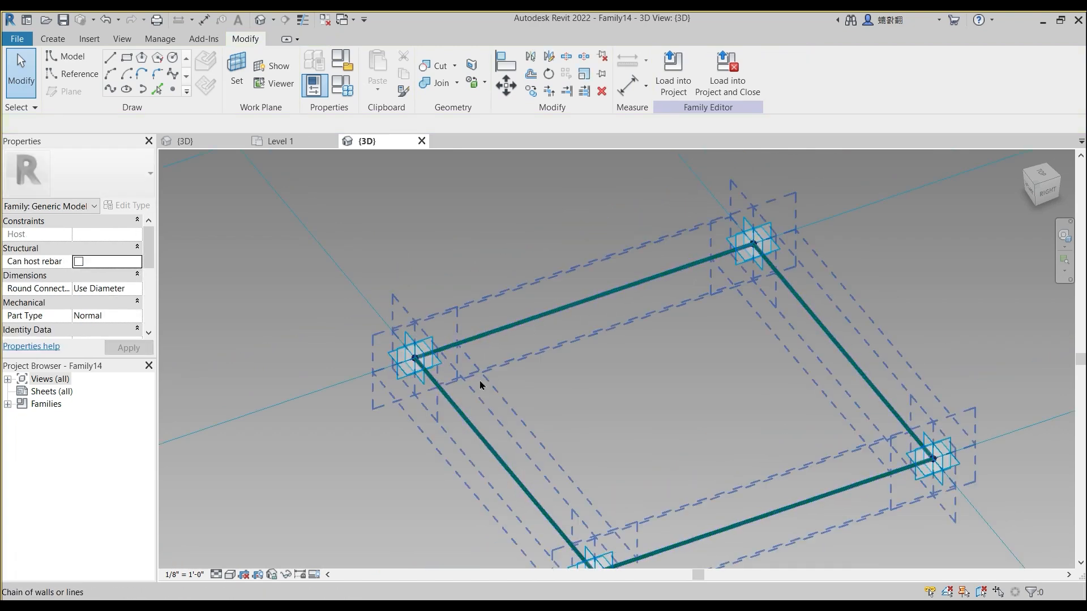
# Step: Highlight and select the whole chain of four reference lines to inspect it, then clear the selection
pyautogui.press('Tab')
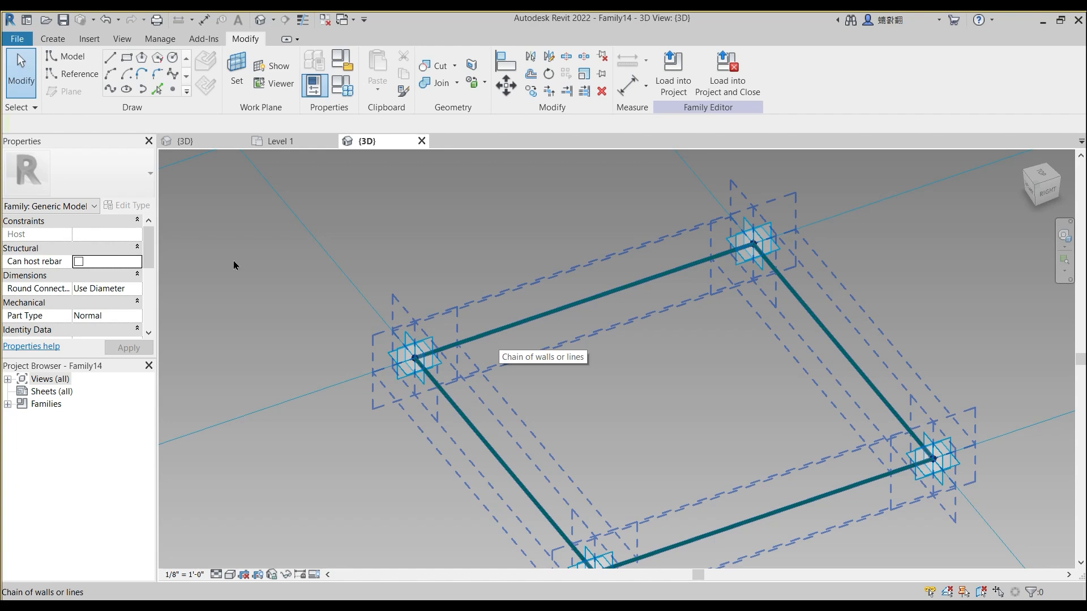
pyautogui.press('Tab')
pyautogui.scroll(-2, 391, 302)
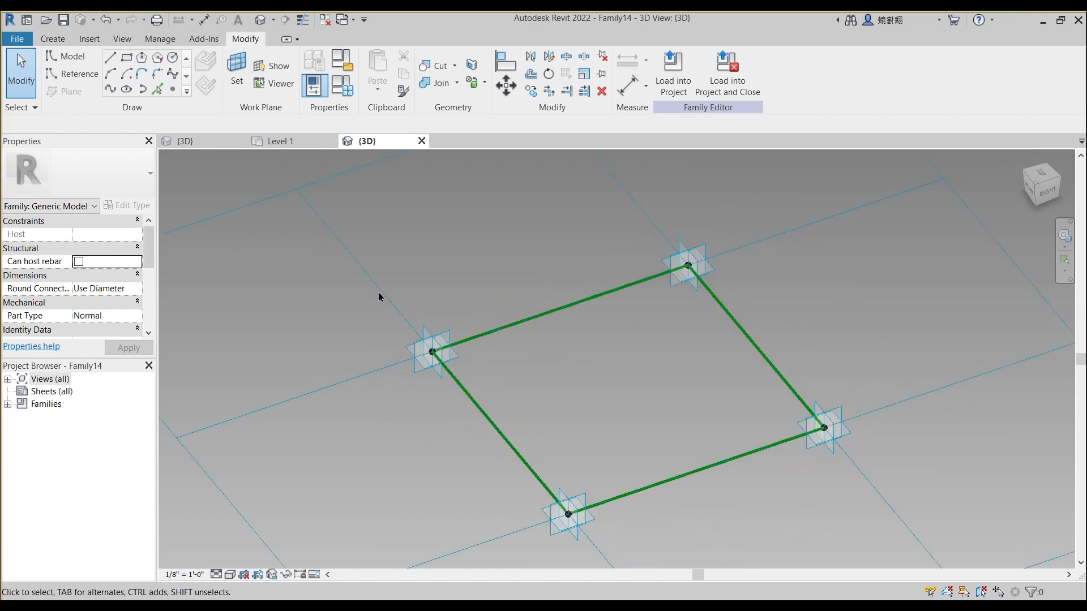
pyautogui.scroll(-2, 384, 290)
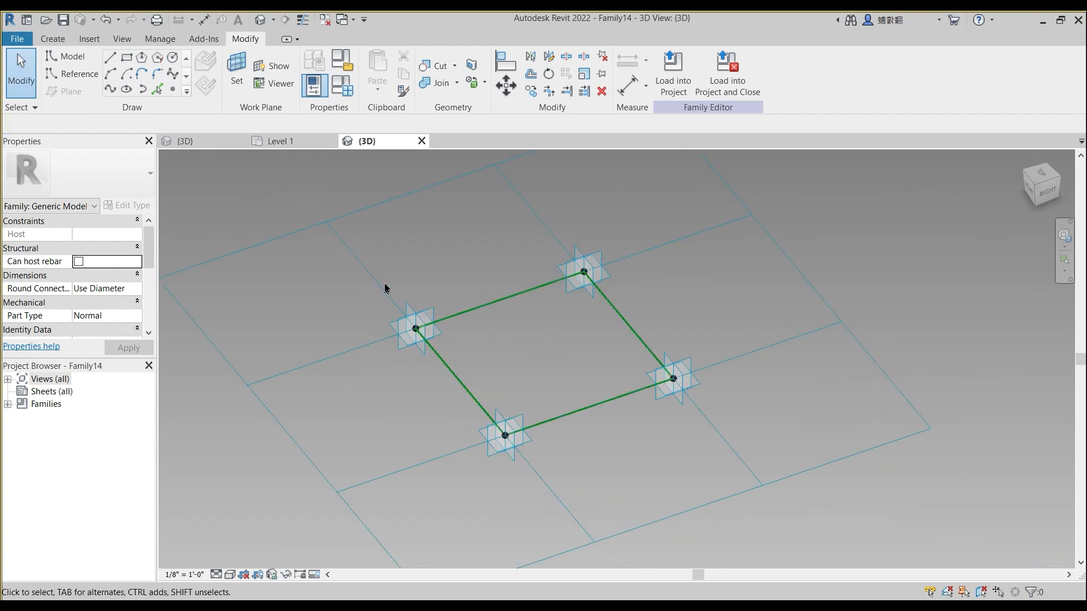
pyautogui.press('Tab')
pyautogui.click(450, 325)
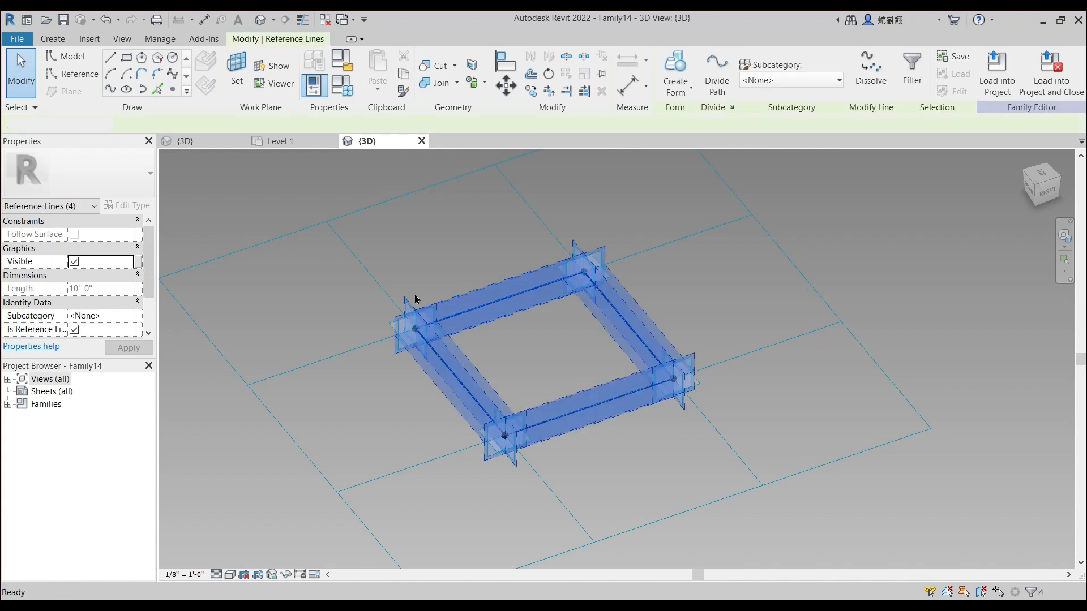
pyautogui.click(381, 285)
pyautogui.scroll(-2, 363, 264)
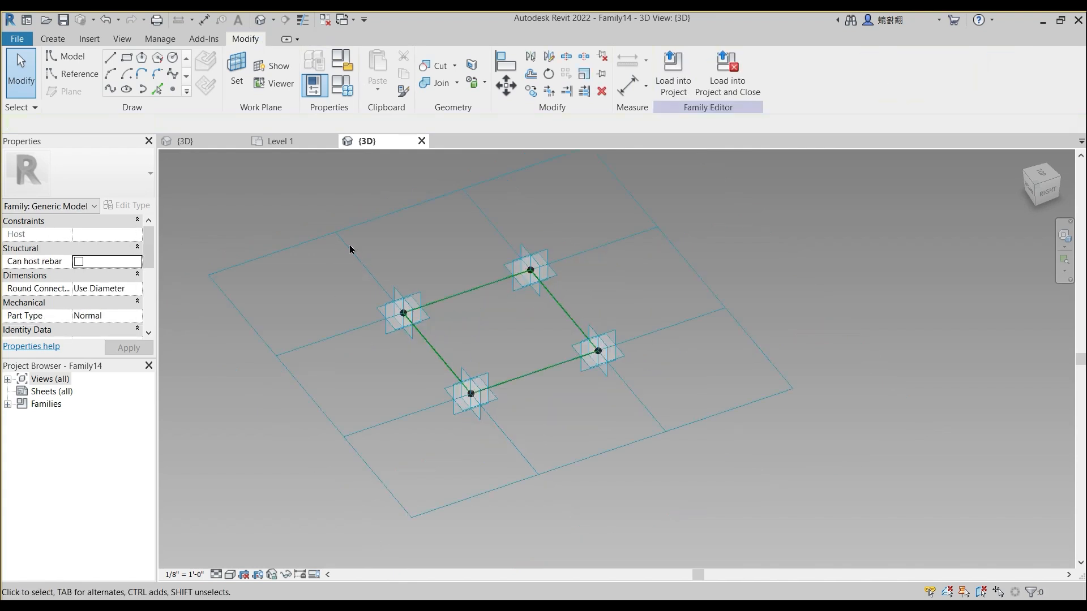
pyautogui.moveTo(359, 265); pyautogui.dragTo(389, 305, button='middle')
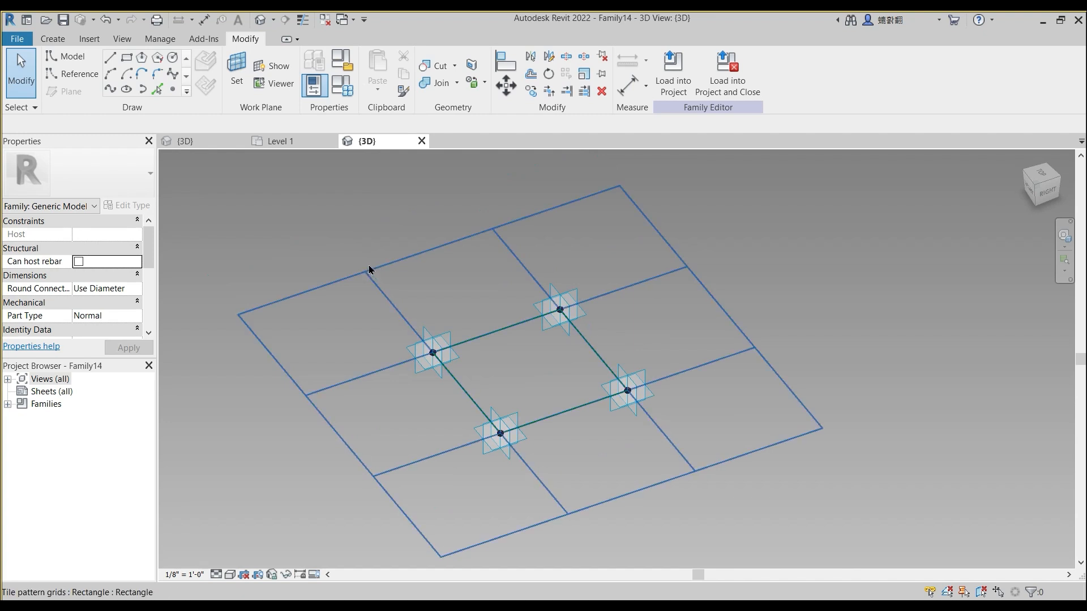
# Step: Review the pattern types available for the tile pattern grid, keeping Rectangle
pyautogui.click(369, 269)
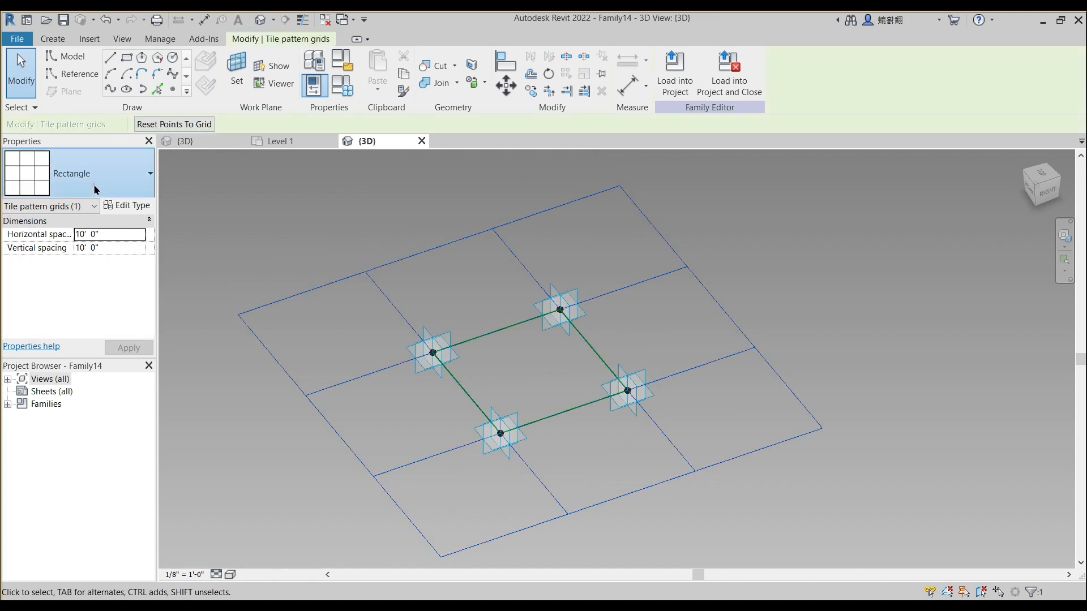
pyautogui.click(95, 189)
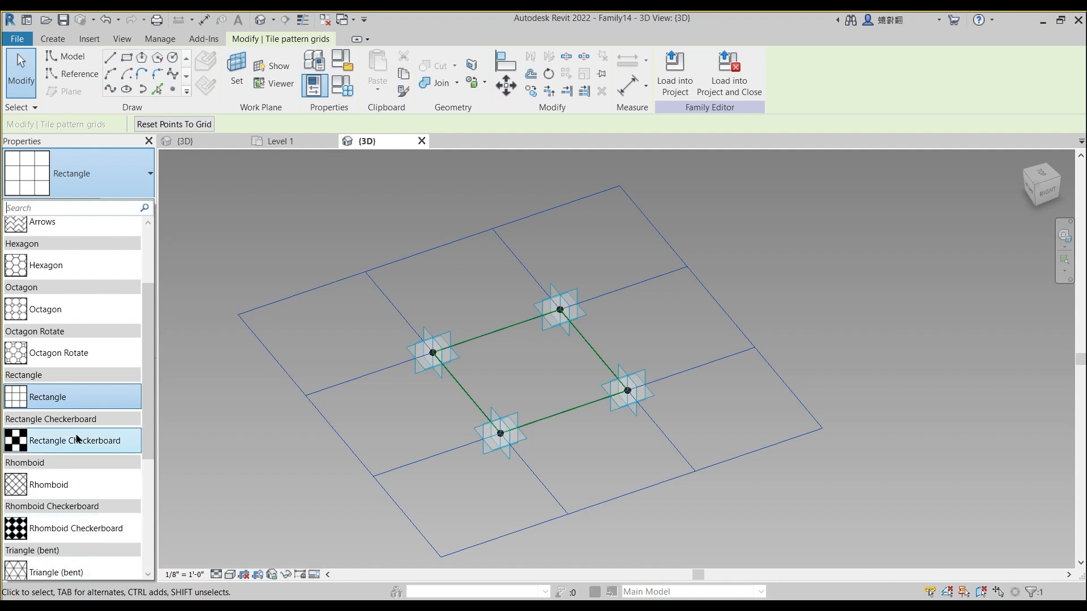
pyautogui.scroll(3, 78, 439)
pyautogui.scroll(1, 78, 439)
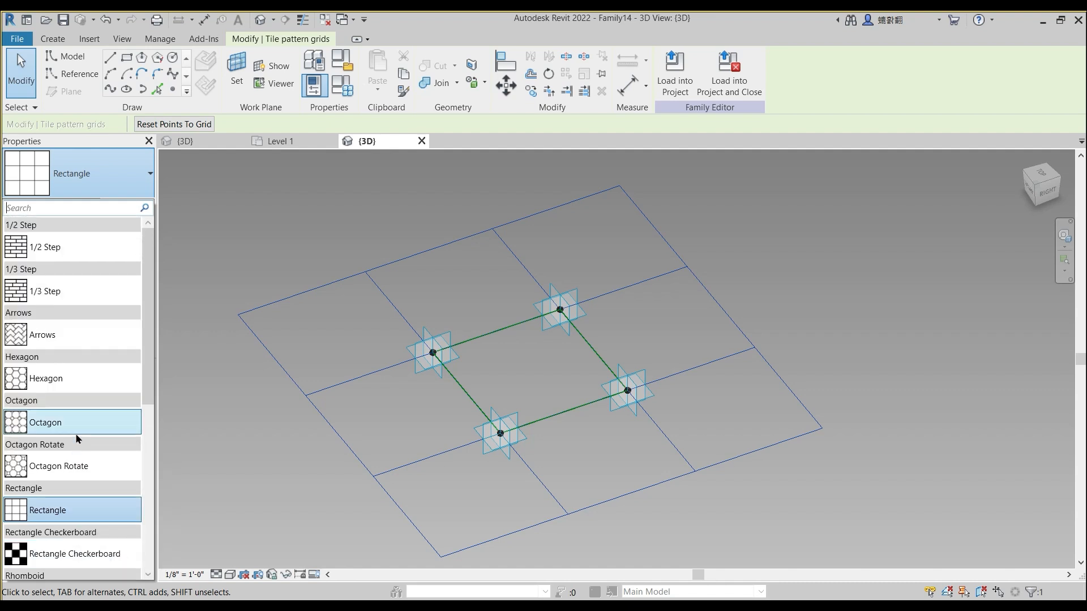
pyautogui.scroll(-4, 78, 438)
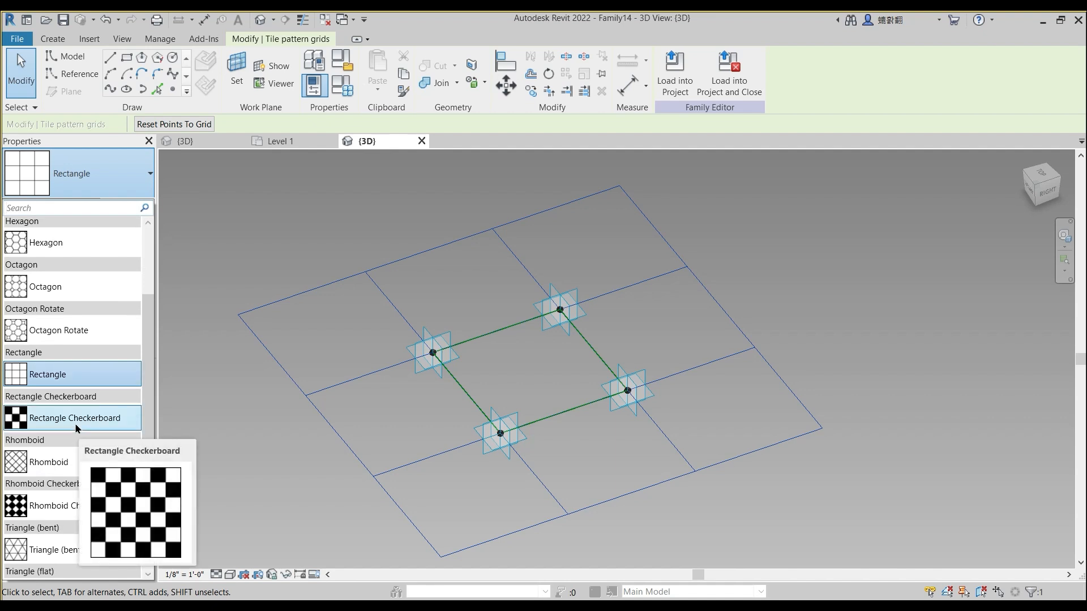
pyautogui.scroll(-1, 77, 428)
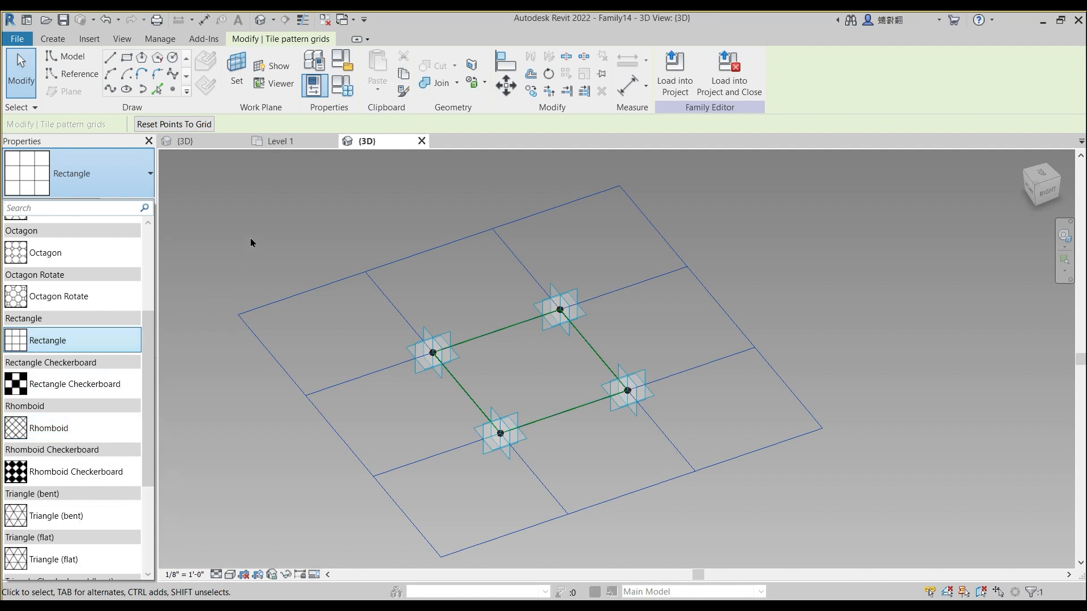
pyautogui.click(327, 220)
# Step: Create a solid box form from the closed chain of four reference lines
pyautogui.moveTo(468, 424); pyautogui.dragTo(512, 358, button='middle')
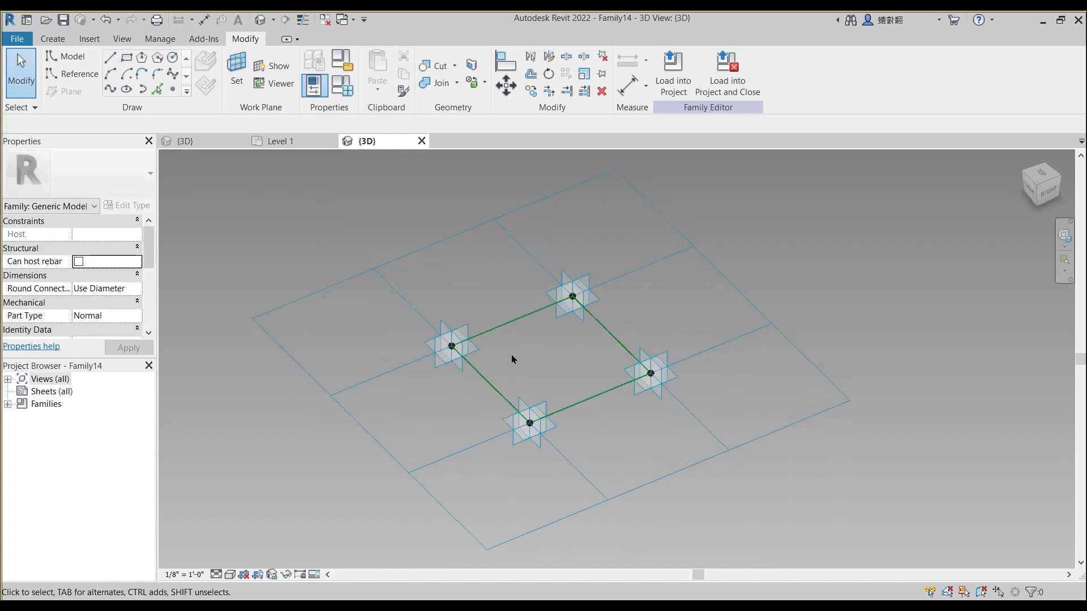
pyautogui.press('Tab')
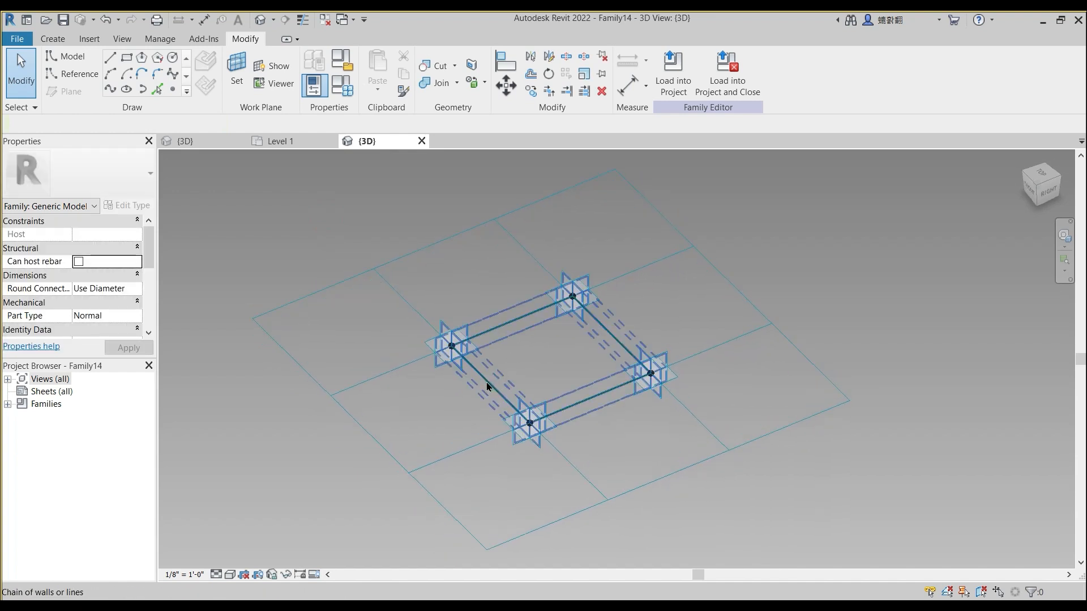
pyautogui.click(592, 345)
pyautogui.click(676, 73)
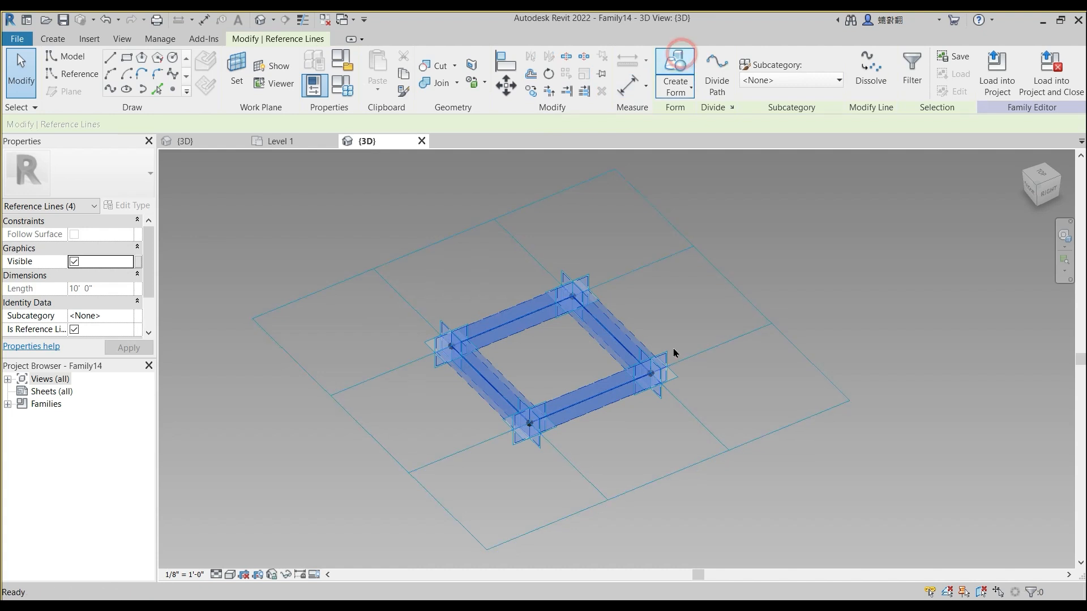
pyautogui.click(494, 446)
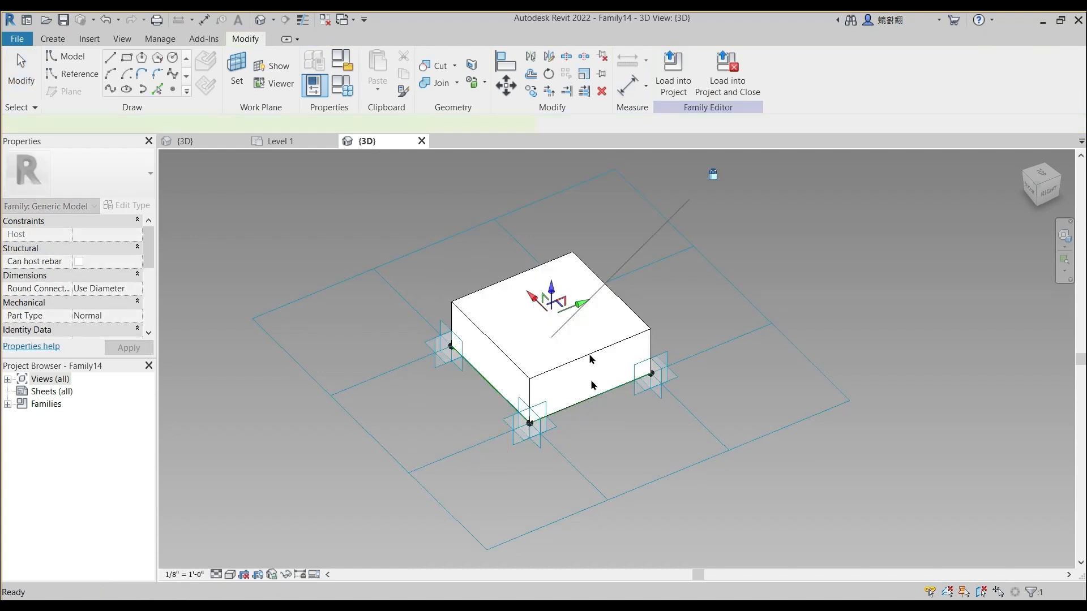
# Step: Try stretching the box form vertically by moving its top face, and undo the last height change
pyautogui.click(586, 292)
pyautogui.moveTo(552, 286); pyautogui.dragTo(612, 339)
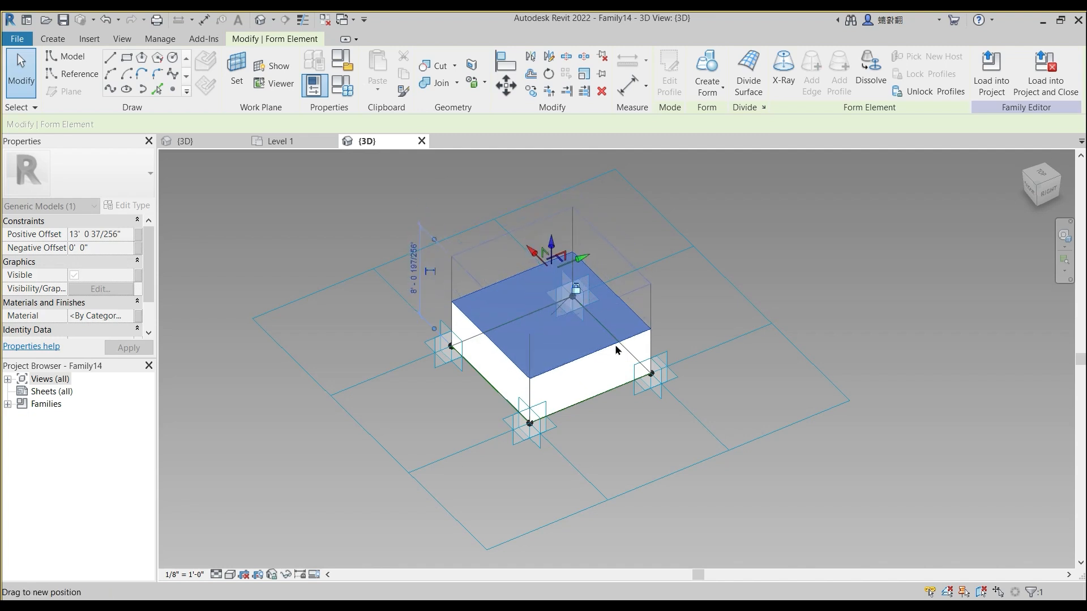
pyautogui.hotkey('ctrl', 'z')
pyautogui.scroll(-1, 509, 267)
pyautogui.keyDown('shift'); pyautogui.moveTo(510, 283); pyautogui.dragTo(494, 262, button='middle'); pyautogui.keyUp('shift')
pyautogui.scroll(2, 546, 249)
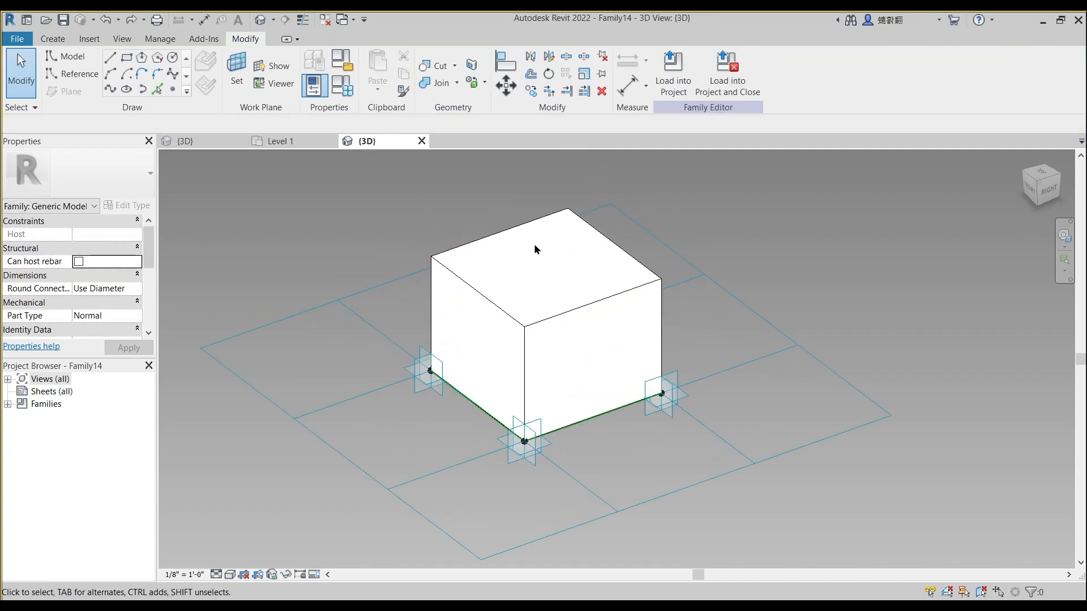
# Step: Delete the box form from the tile grid, keeping the four adaptive points and their reference lines
pyautogui.click(520, 232)
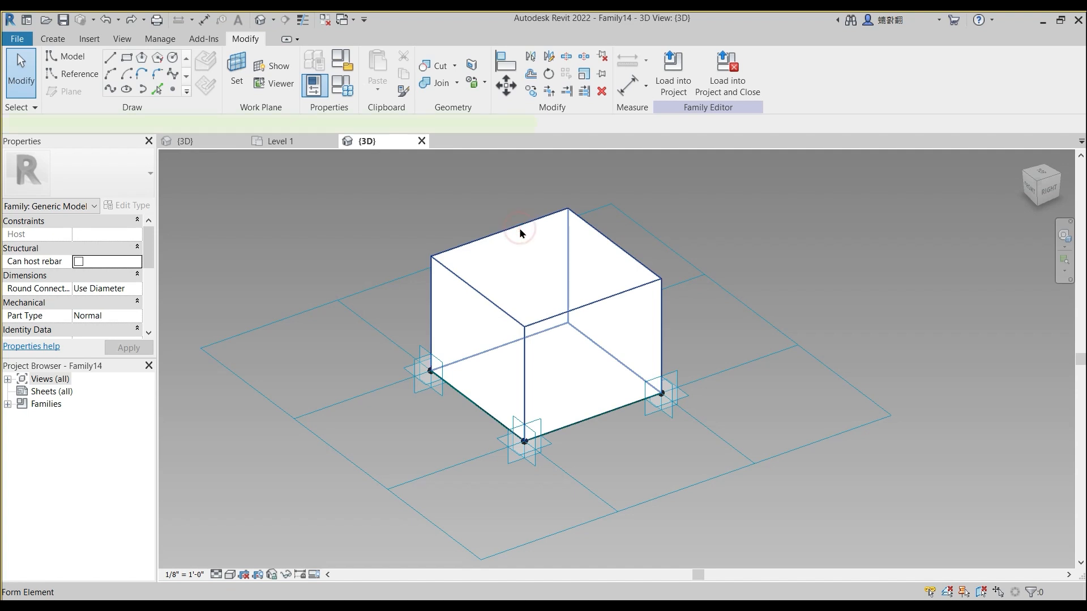
pyautogui.press('Delete')
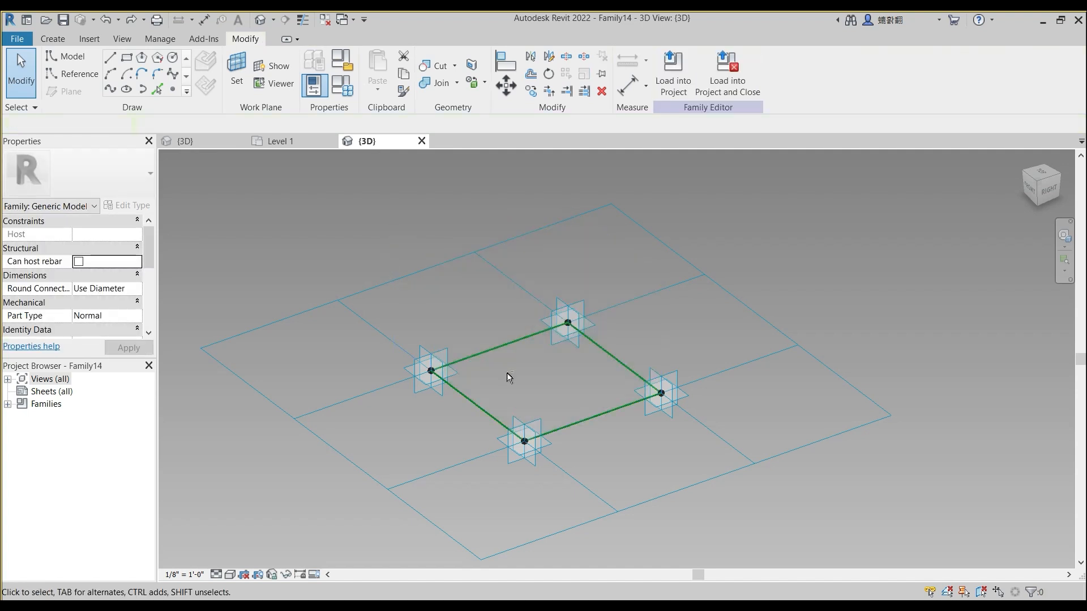
pyautogui.keyDown('shift'); pyautogui.moveTo(510, 372); pyautogui.dragTo(500, 396, button='middle'); pyautogui.keyUp('shift')
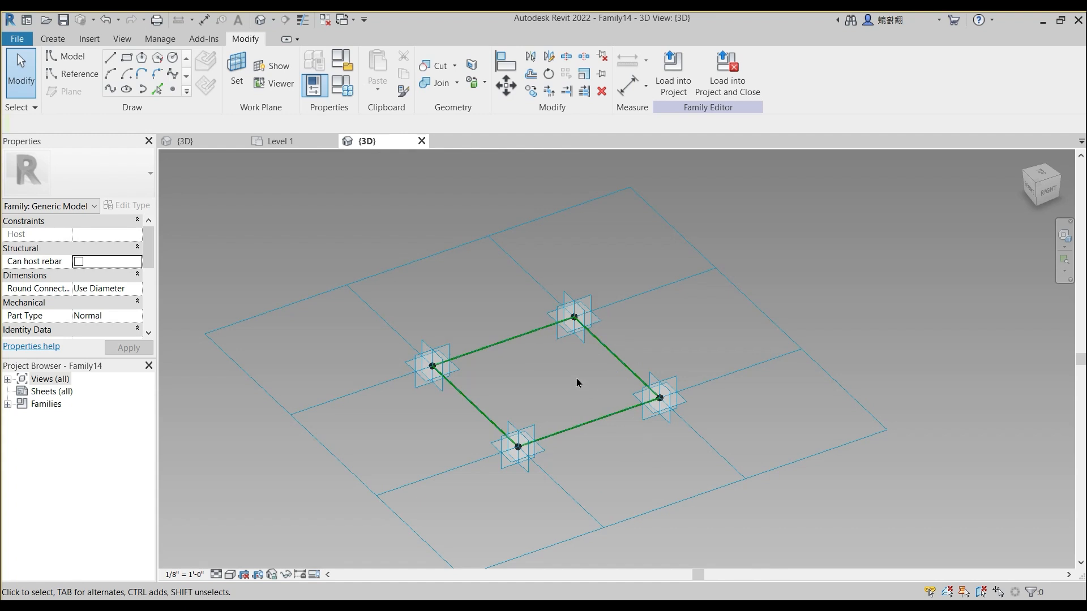
pyautogui.keyDown('shift'); pyautogui.moveTo(564, 385); pyautogui.dragTo(554, 383, button='middle'); pyautogui.keyUp('shift')
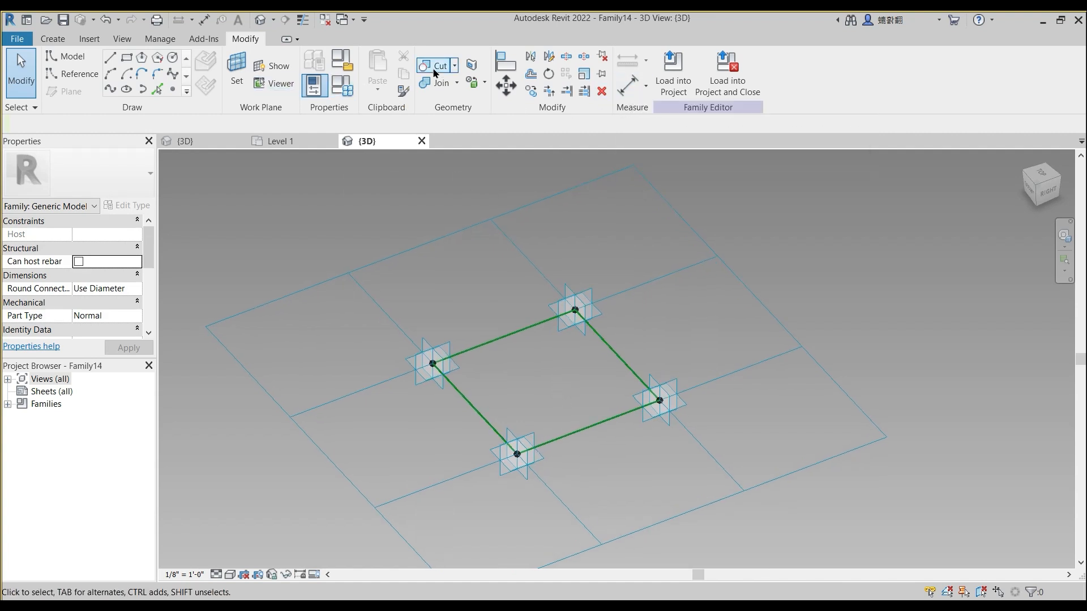
# Step: Set the work plane on the back-left reference line and add an aligned dimension between its two adaptive points
pyautogui.click(237, 71)
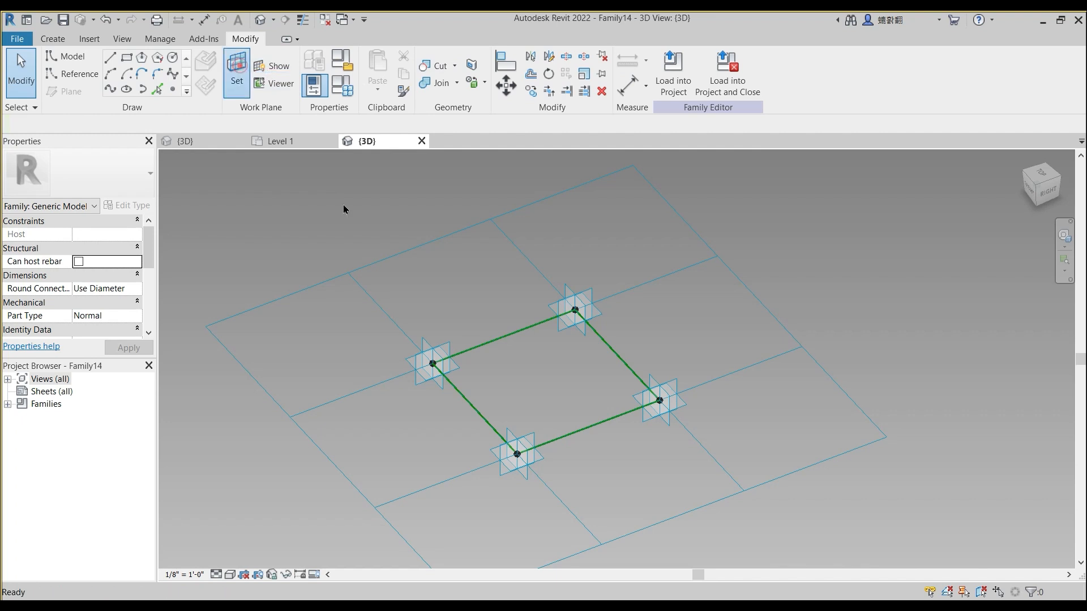
pyautogui.click(488, 340)
pyautogui.click(627, 85)
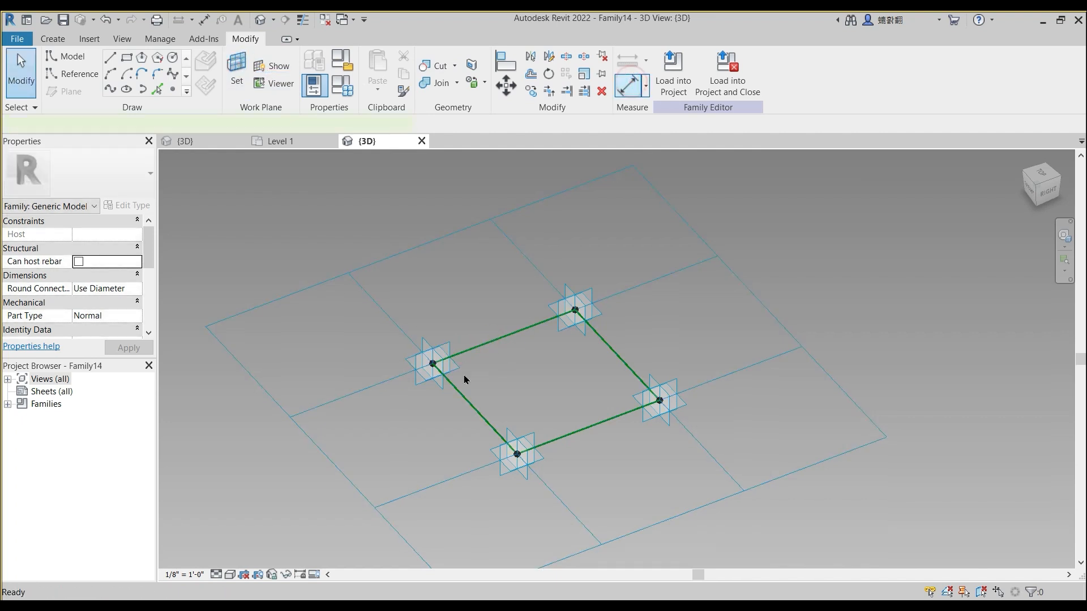
pyautogui.click(433, 364)
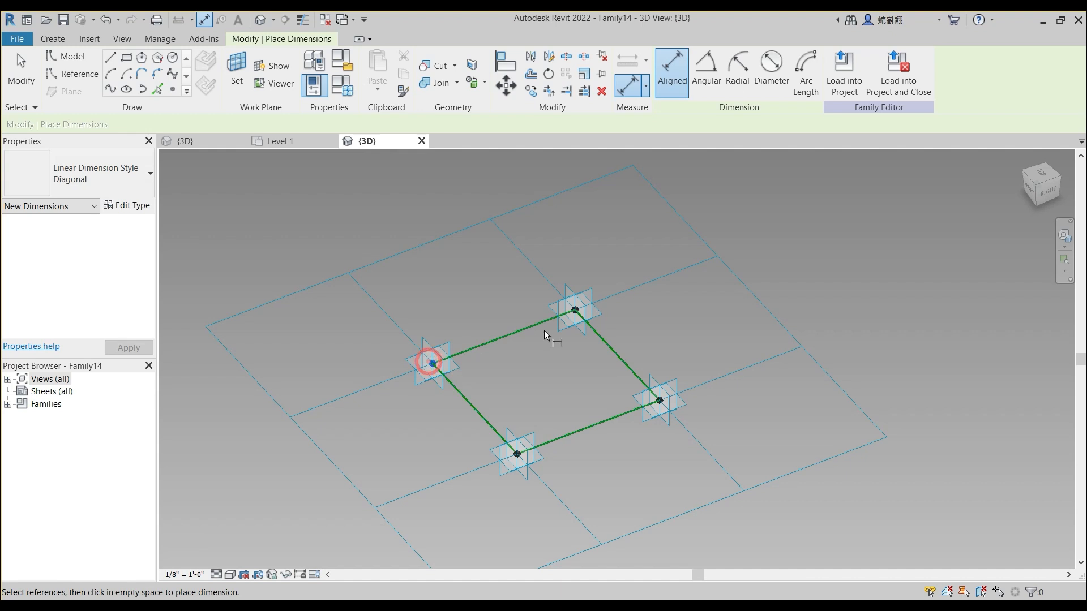
pyautogui.click(575, 311)
pyautogui.click(512, 304)
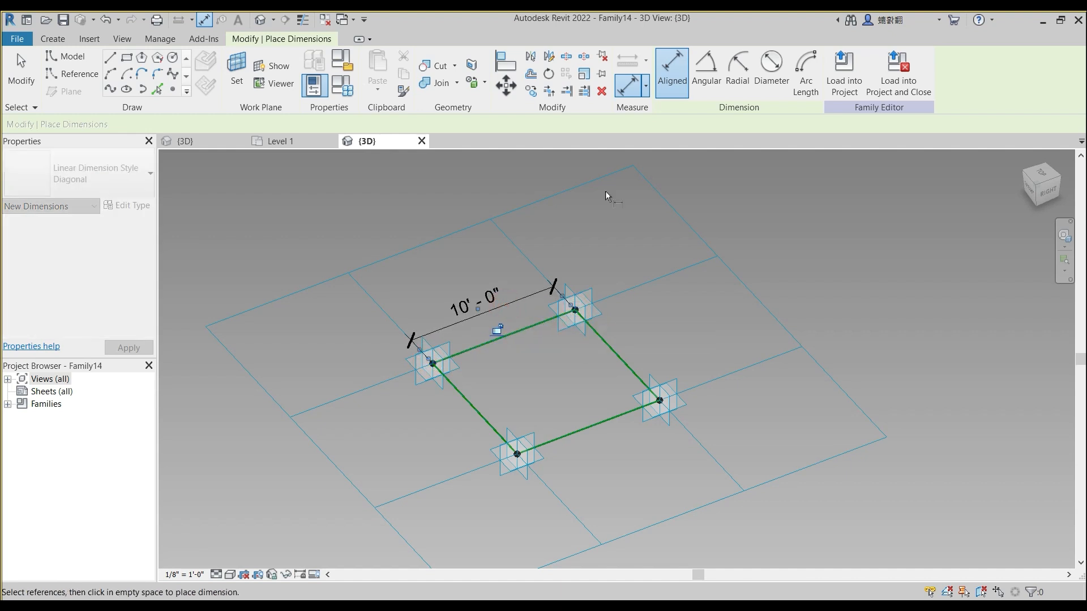
# Step: Set the work plane on the back-right reference line and add an aligned dimension between its two adaptive points
pyautogui.click(236, 64)
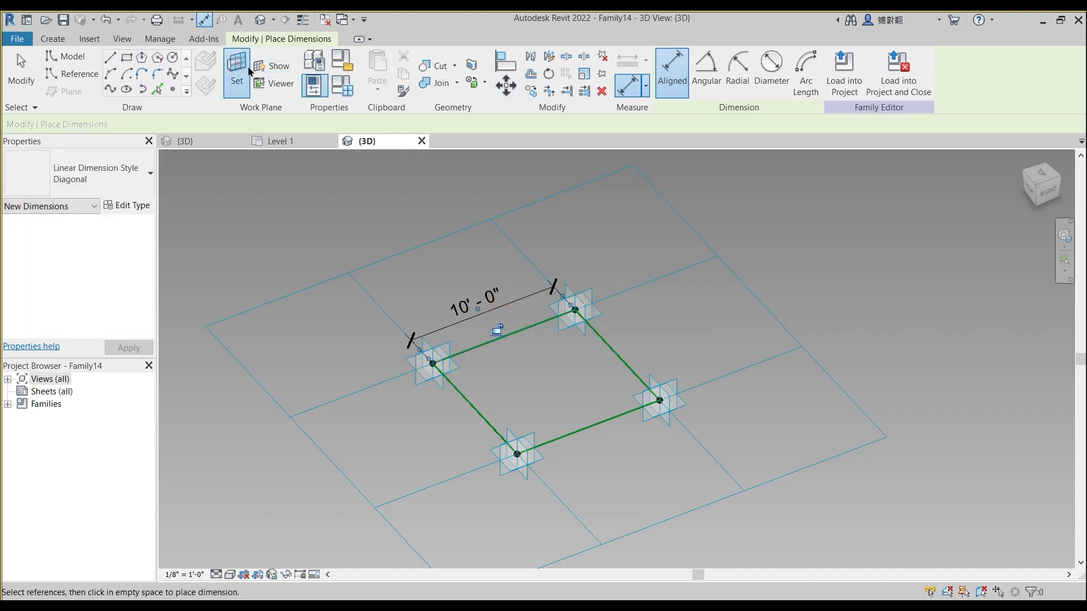
pyautogui.click(621, 351)
pyautogui.click(628, 87)
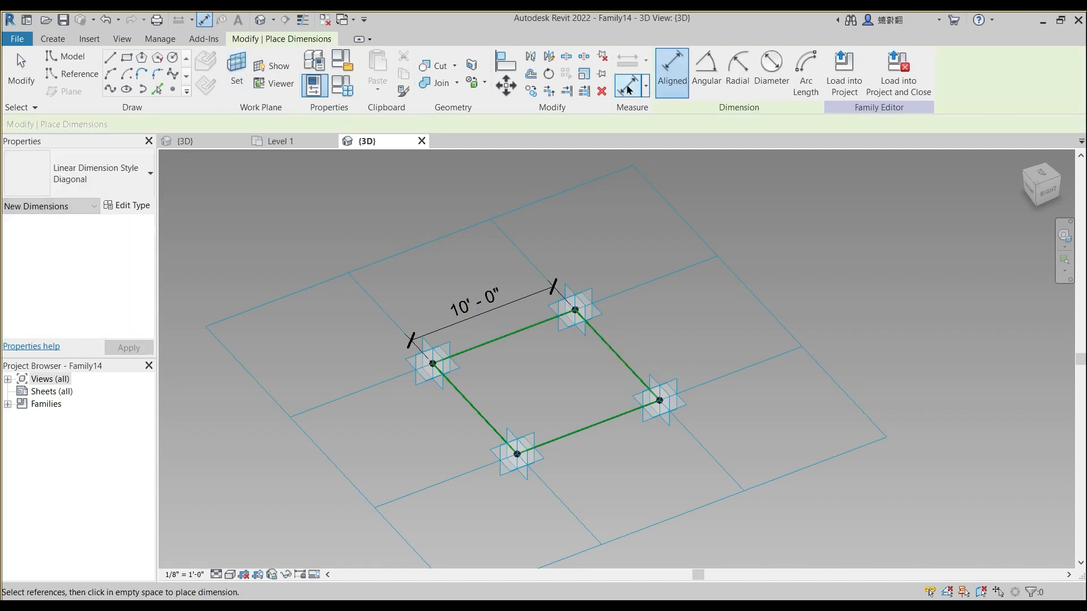
pyautogui.click(576, 311)
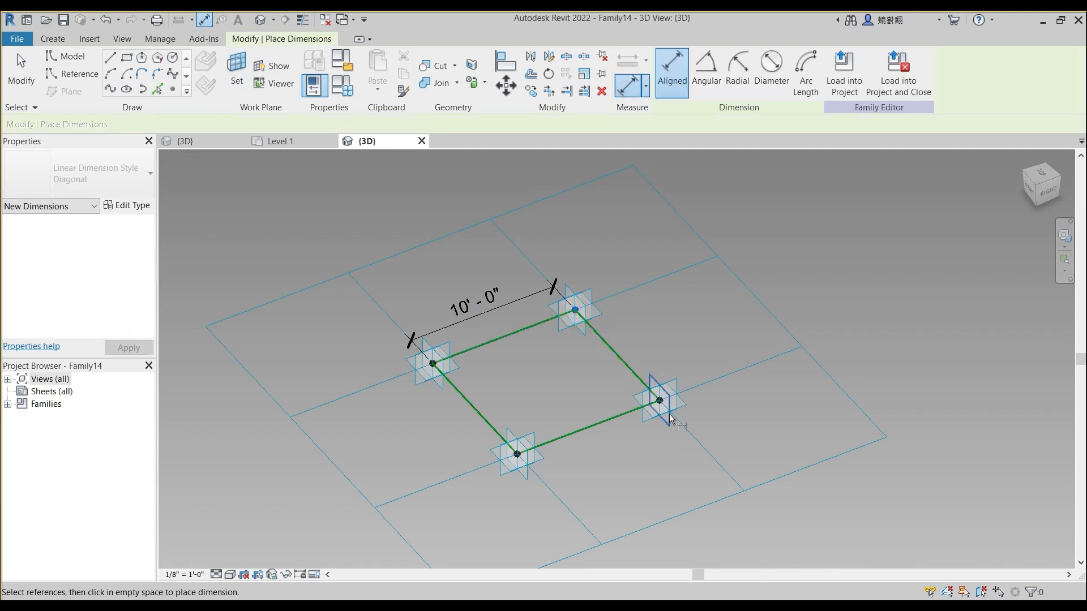
pyautogui.click(660, 400)
pyautogui.click(708, 374)
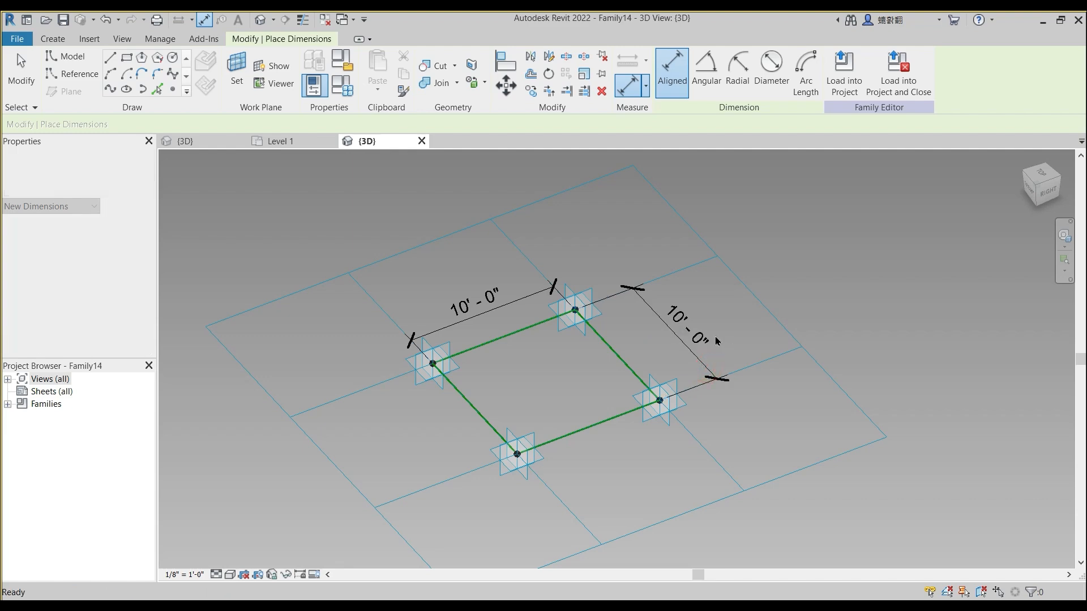
pyautogui.press('Escape')
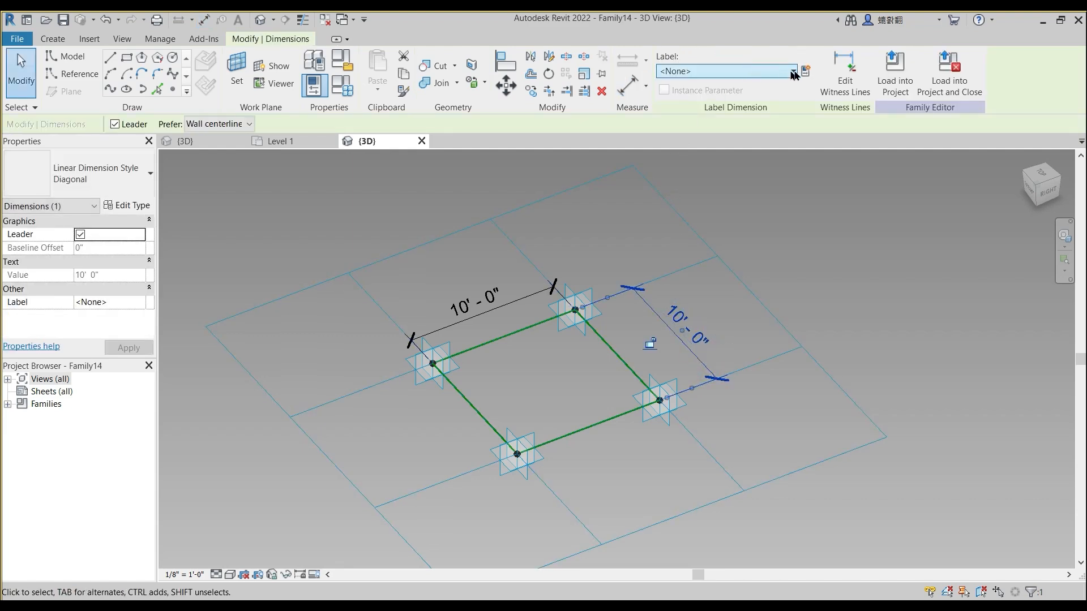
# Step: Label the back-right dimension with a new family parameter named b, set as an instance reporting parameter
pyautogui.click(806, 71)
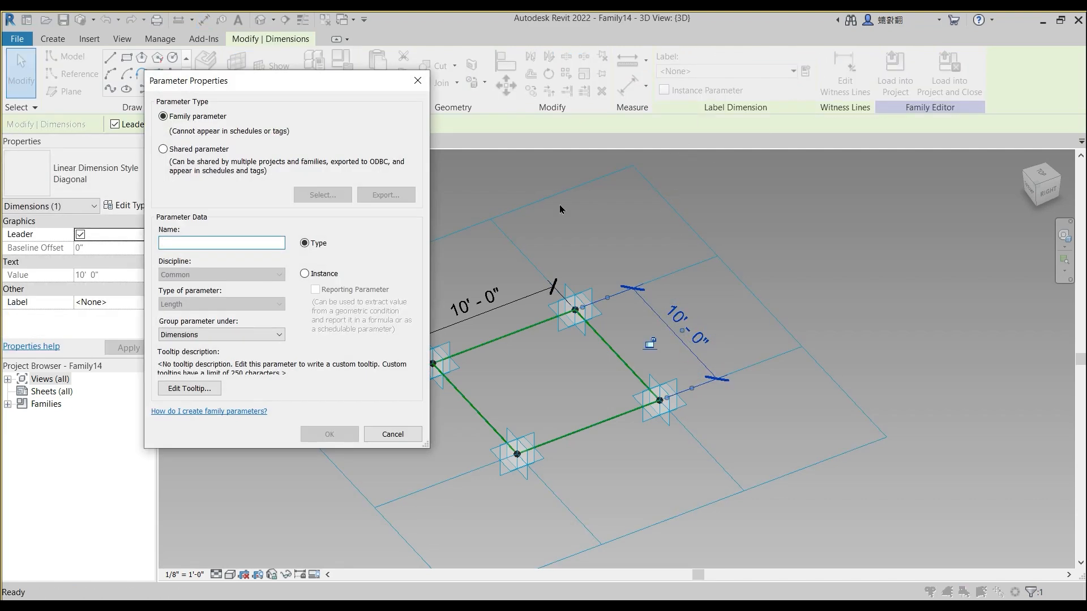
pyautogui.moveTo(332, 87); pyautogui.dragTo(451, 87)
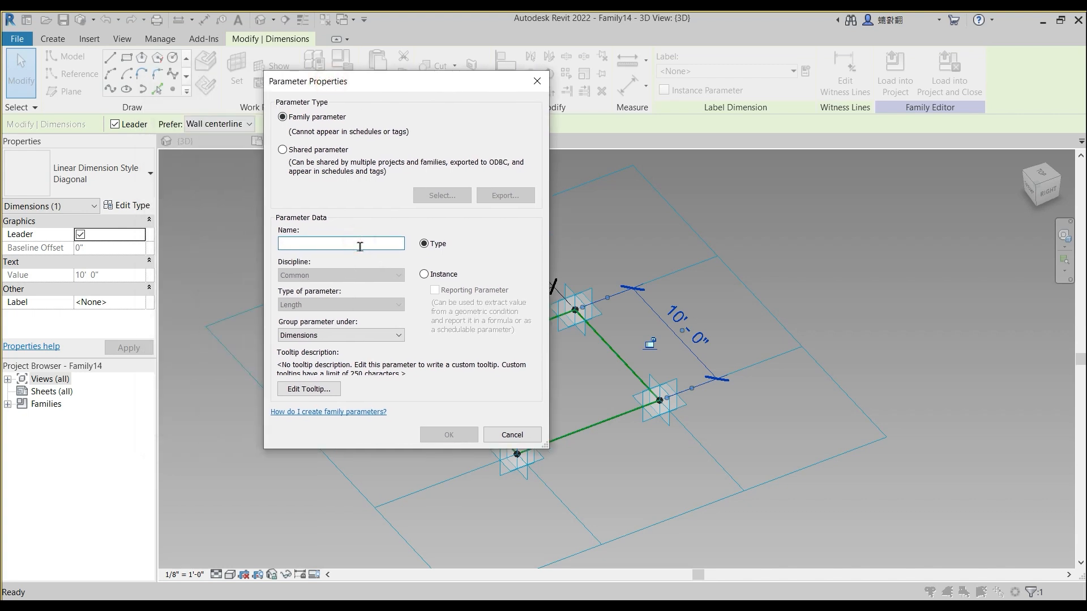
pyautogui.write('b')
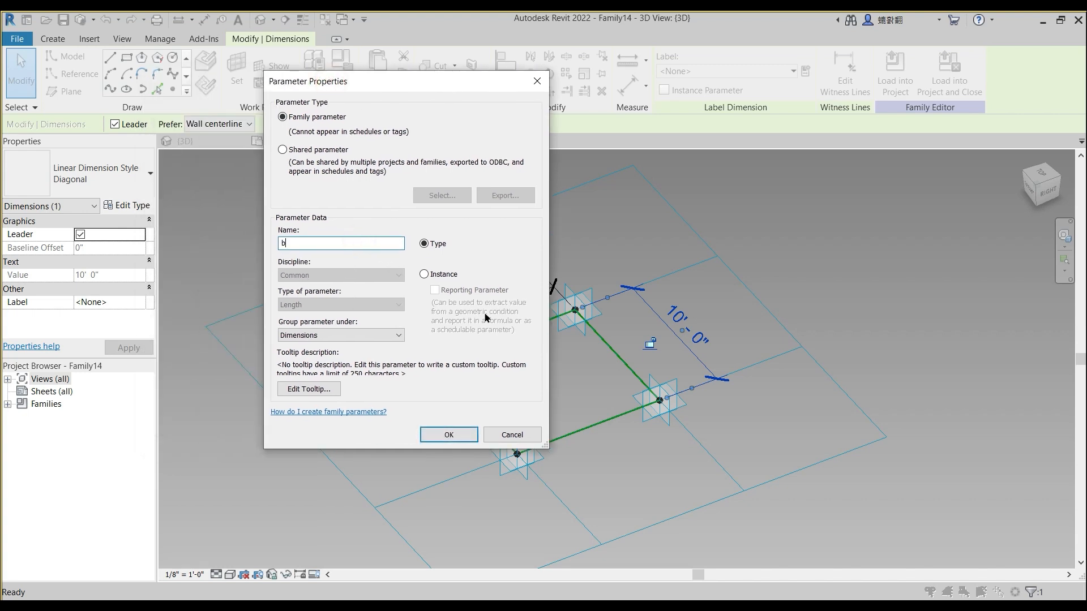
pyautogui.click(425, 275)
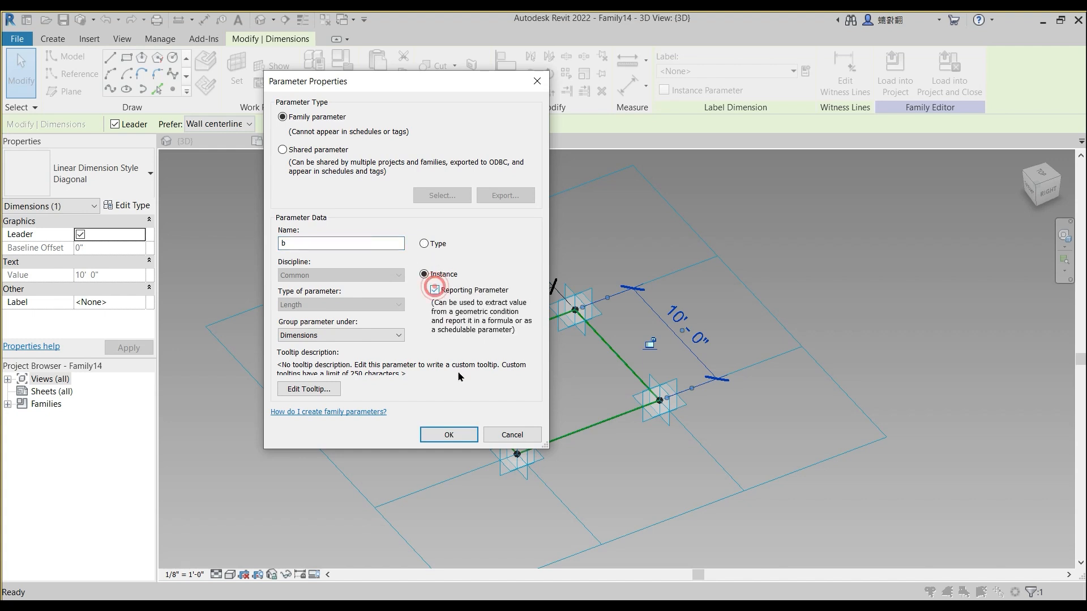
pyautogui.click(448, 435)
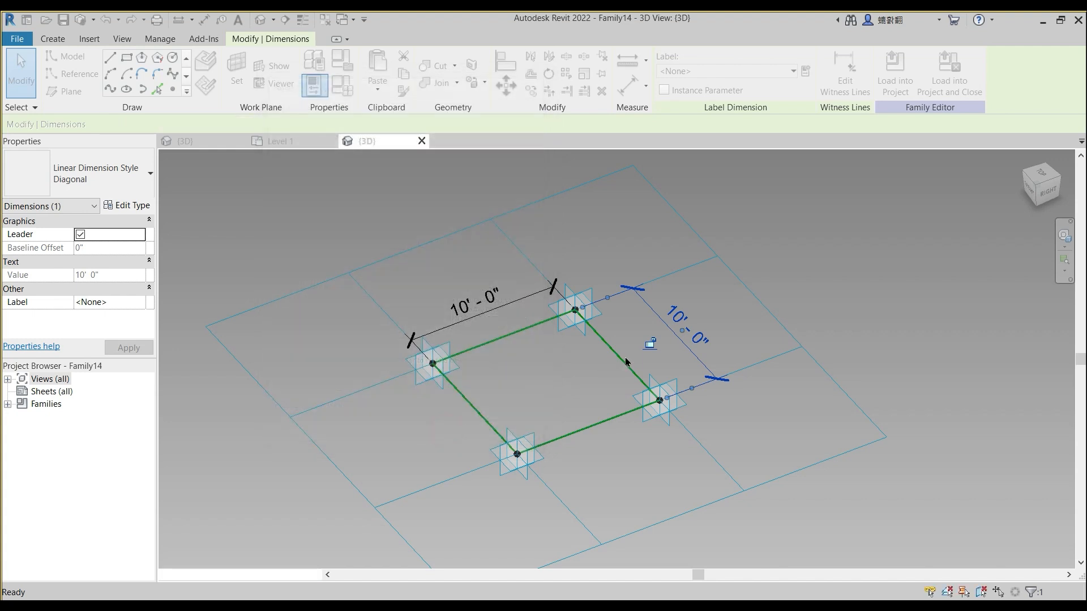
# Step: Label the back-left dimension with a new family parameter named a, set as an instance reporting parameter
pyautogui.moveTo(504, 360); pyautogui.dragTo(535, 391, button='middle')
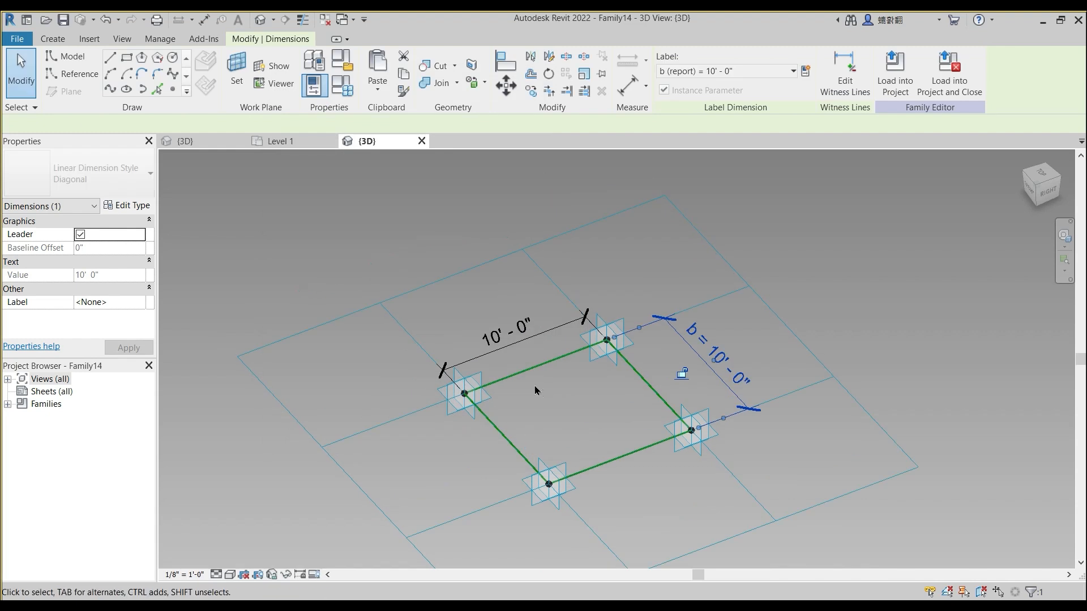
pyautogui.click(506, 347)
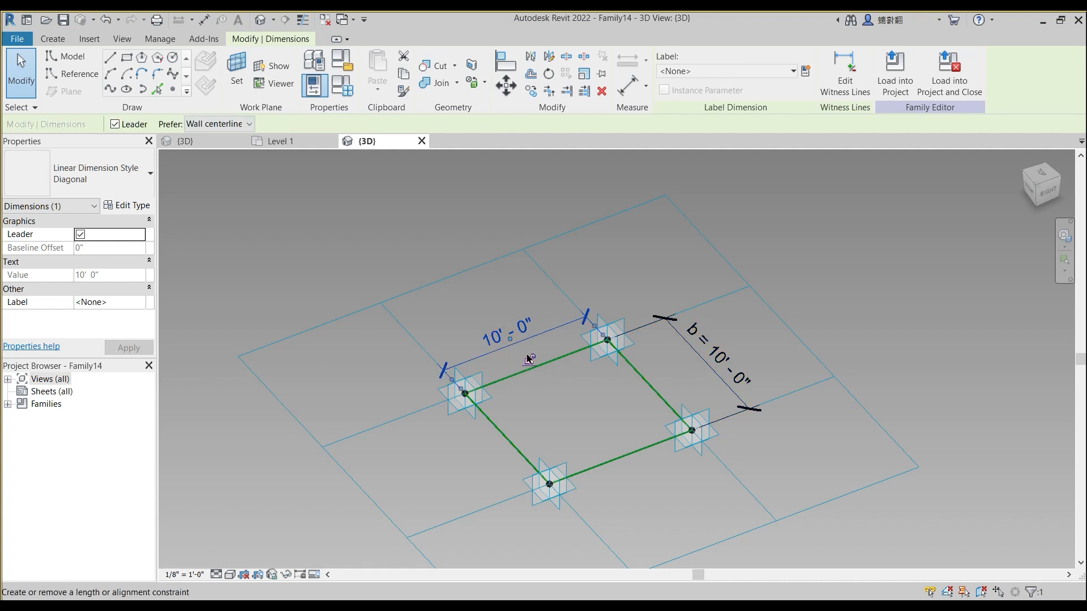
pyautogui.moveTo(577, 407); pyautogui.dragTo(584, 381, button='middle')
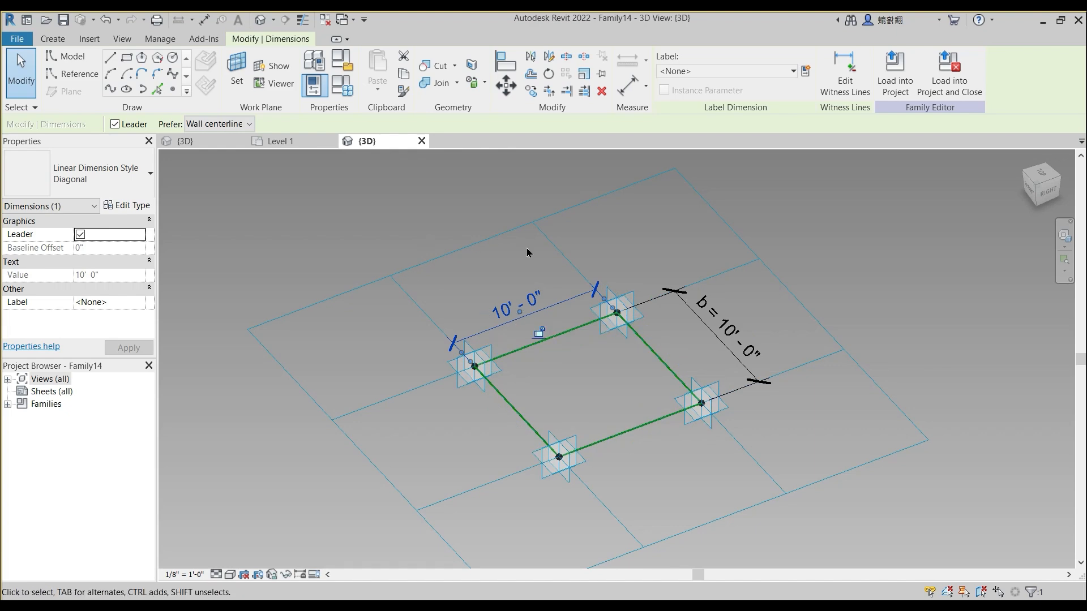
pyautogui.click(806, 72)
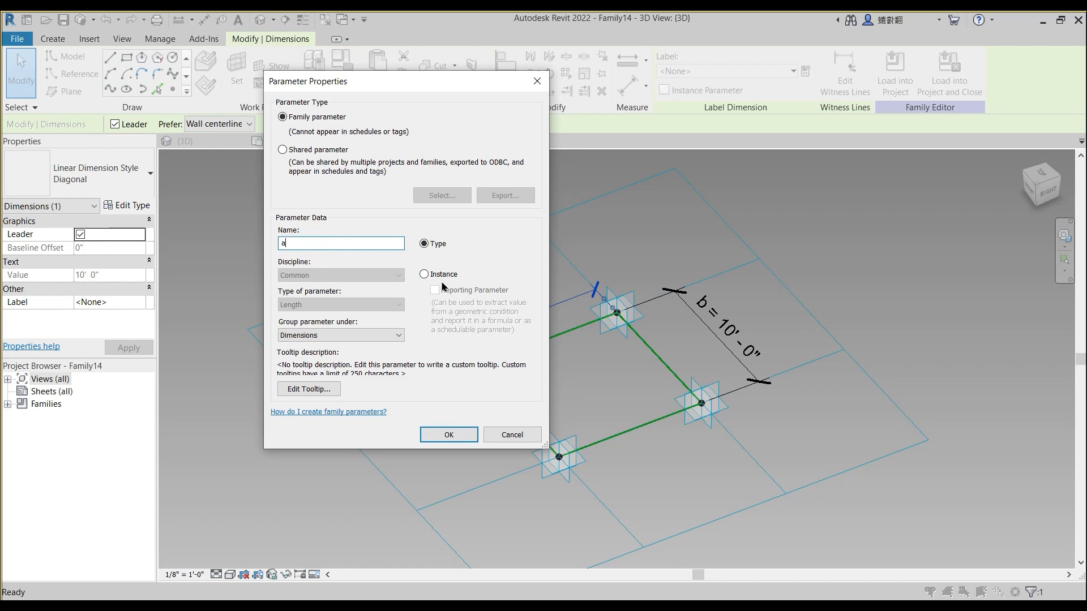
pyautogui.click(424, 274)
pyautogui.click(449, 435)
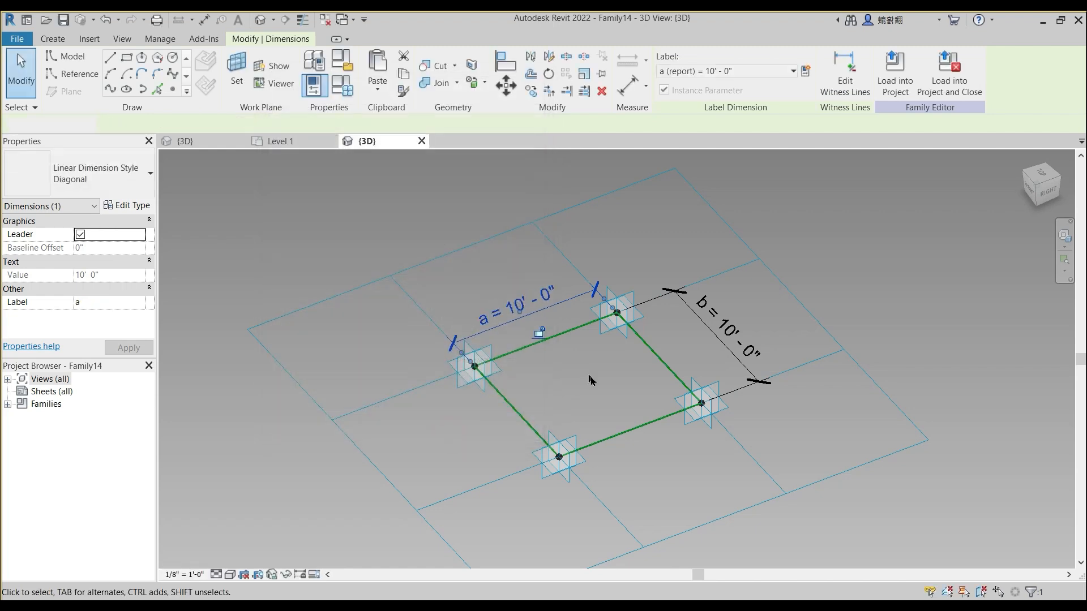
pyautogui.click(589, 378)
# Step: Place a reference point on the reference line dimensioned by parameter a
pyautogui.moveTo(590, 379); pyautogui.dragTo(571, 380, button='middle')
pyautogui.scroll(1, 571, 380)
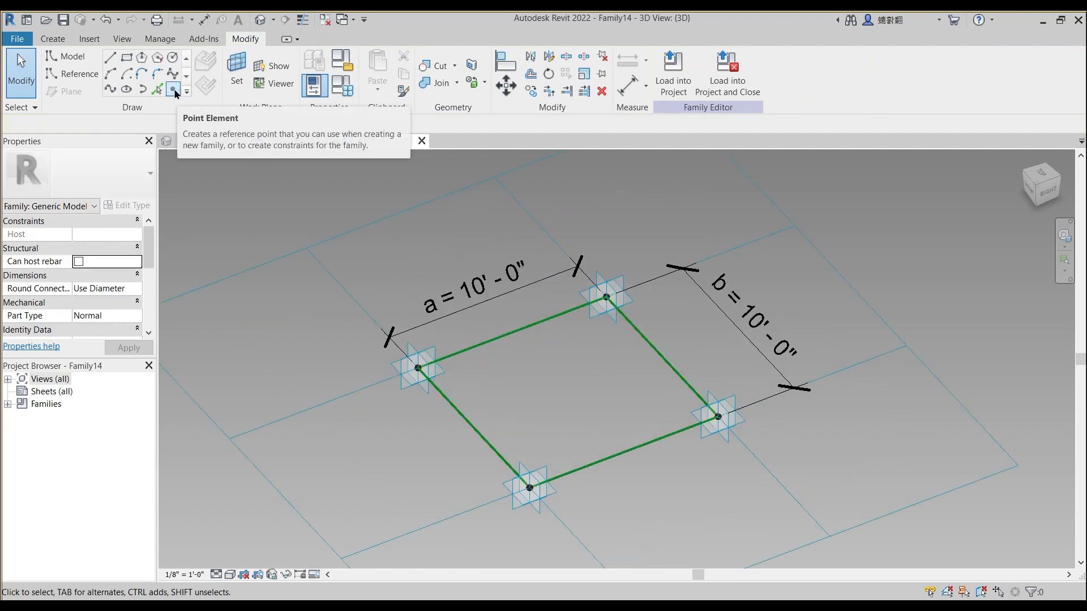
pyautogui.click(175, 94)
pyautogui.click(495, 338)
pyautogui.press('Escape')
pyautogui.press('Escape')
pyautogui.scroll(3, 514, 364)
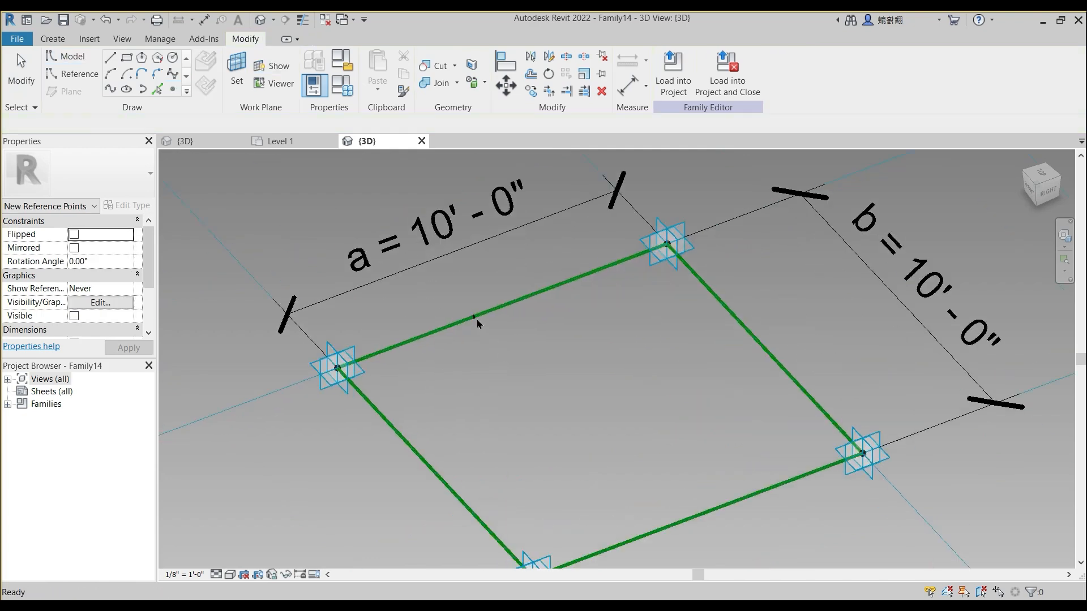
# Step: Set the new reference point's normalized curve parameter to 0.5 so it sits at the line's midpoint
pyautogui.click(494, 361)
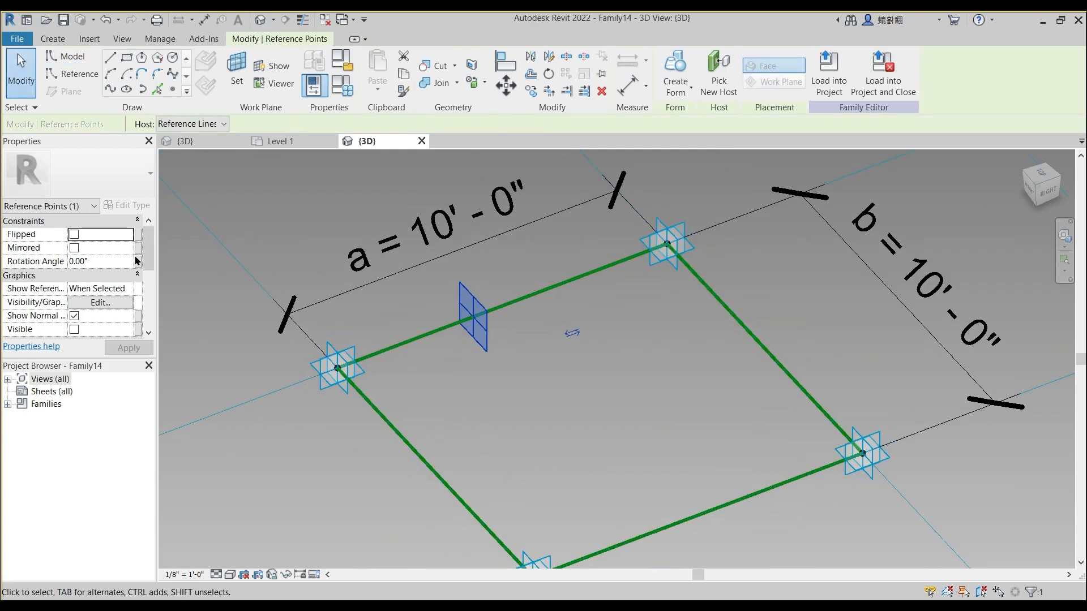
pyautogui.scroll(-2, 149, 272)
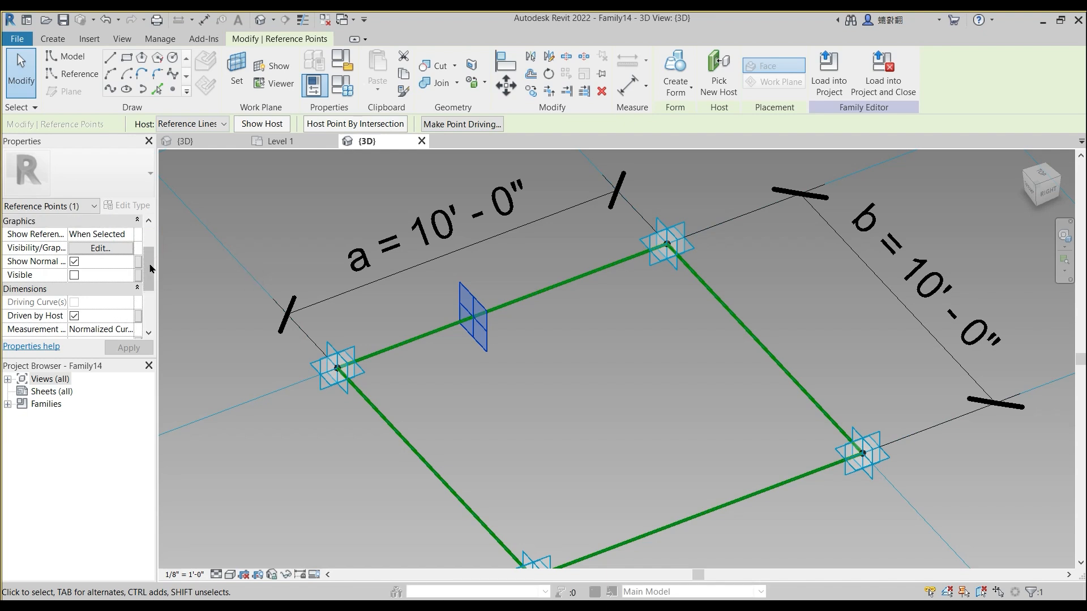
pyautogui.scroll(-1, 151, 269)
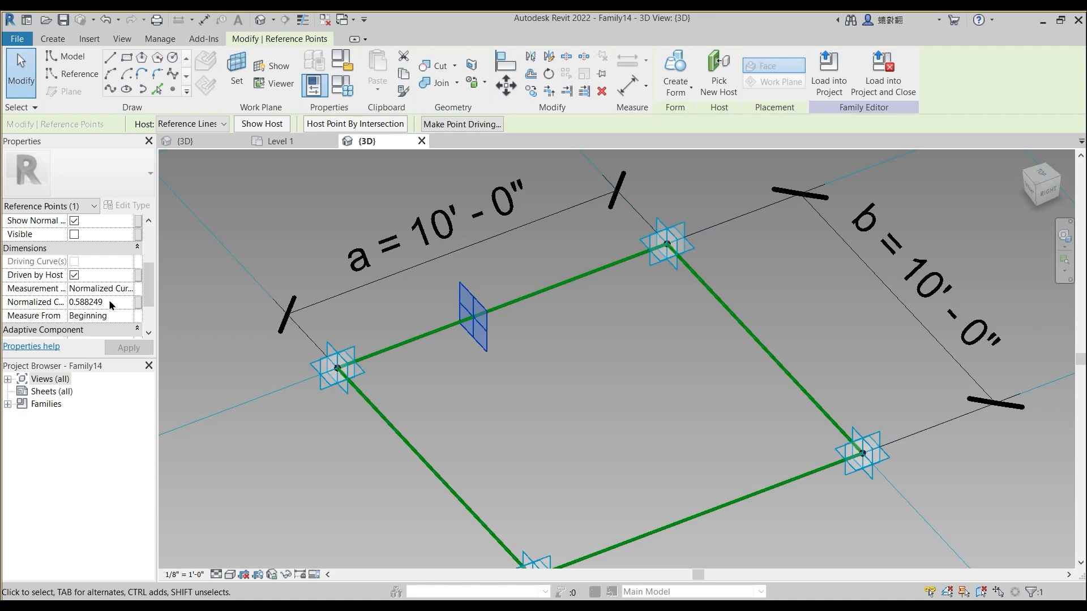
pyautogui.click(109, 301)
pyautogui.write('0.500000')
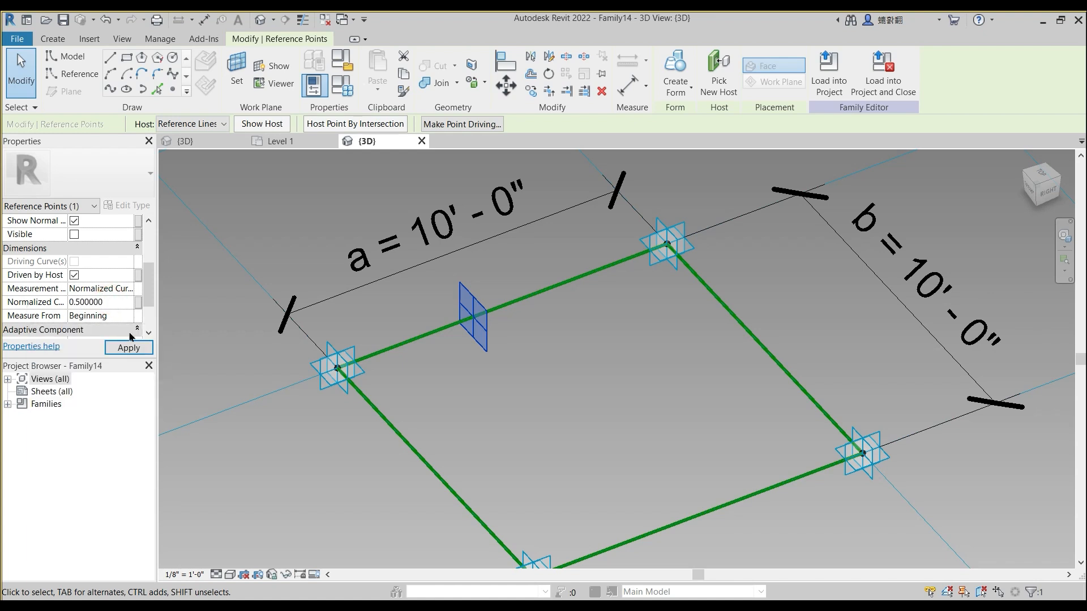
pyautogui.click(129, 347)
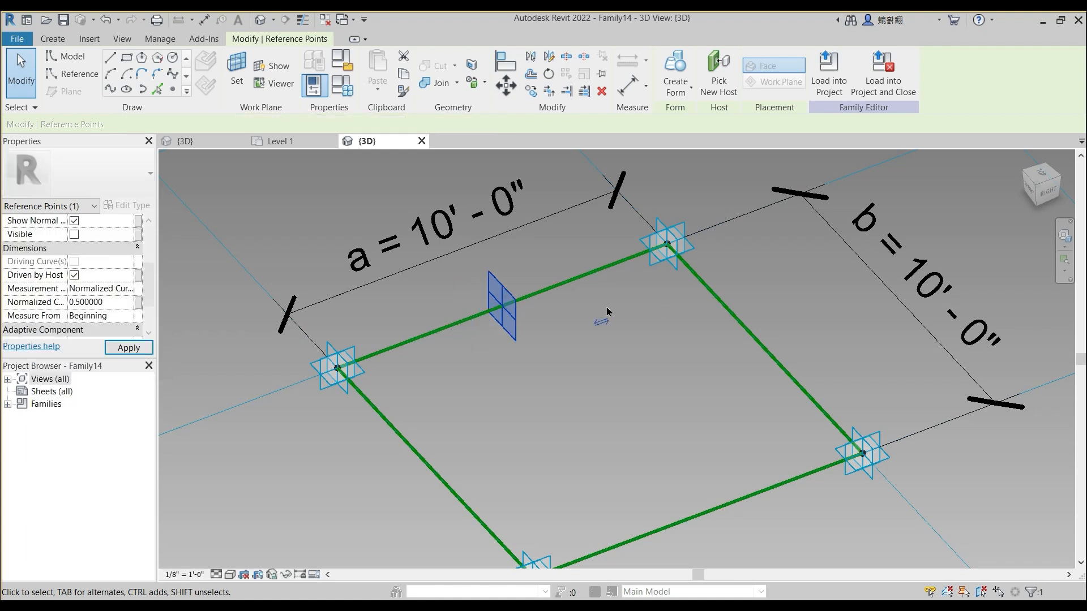
# Step: Place a reference point at the midpoint of the front-left reference line
pyautogui.moveTo(563, 369); pyautogui.dragTo(553, 327, button='middle')
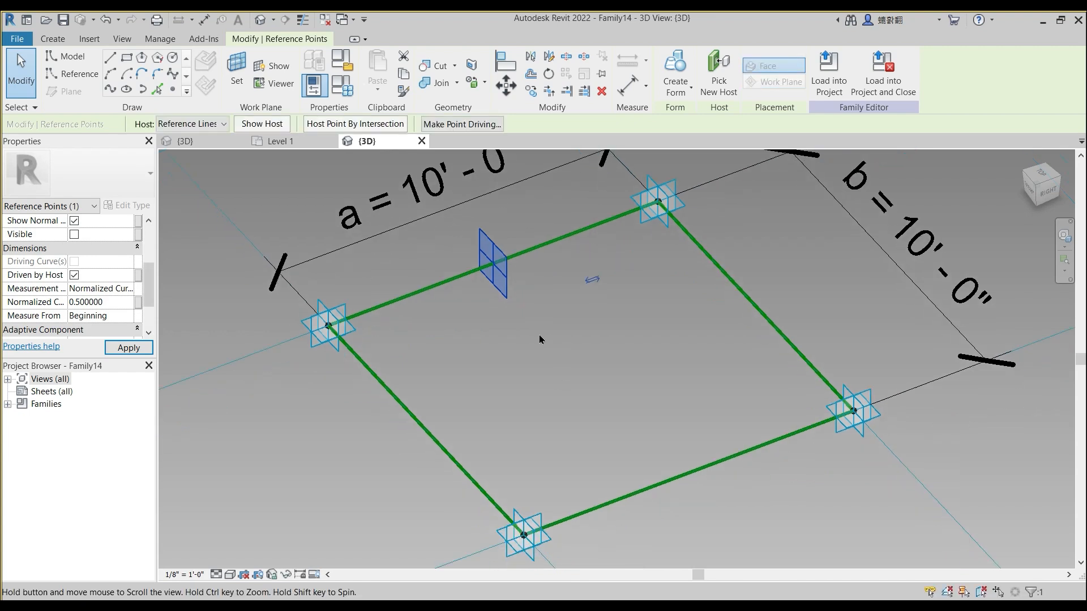
pyautogui.click(172, 89)
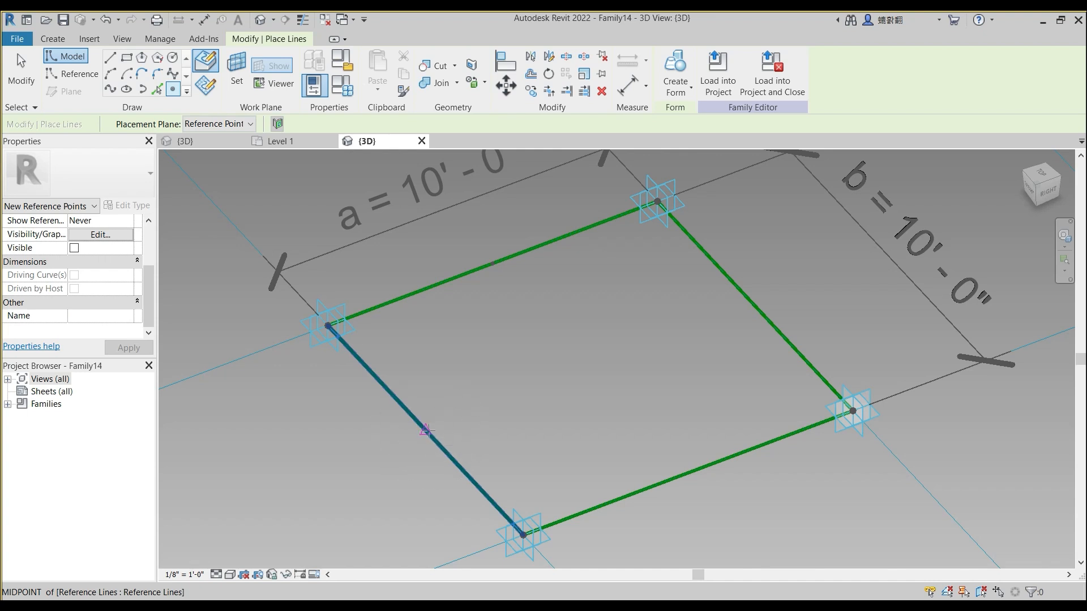
pyautogui.click(427, 431)
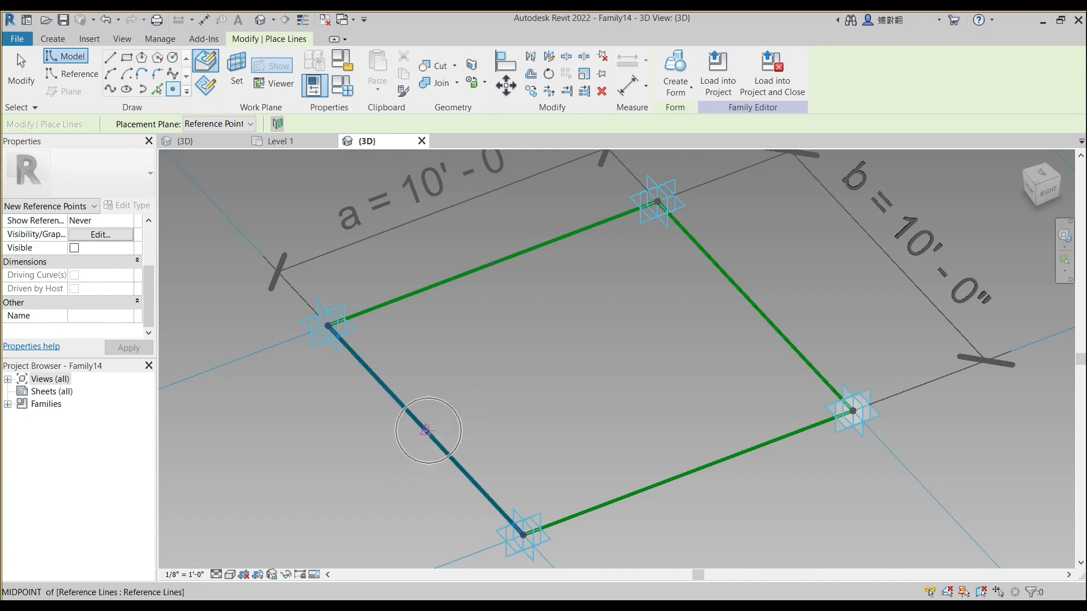
# Step: Place reference points at the midpoints of the front-right and back-right reference lines
pyautogui.click(688, 474)
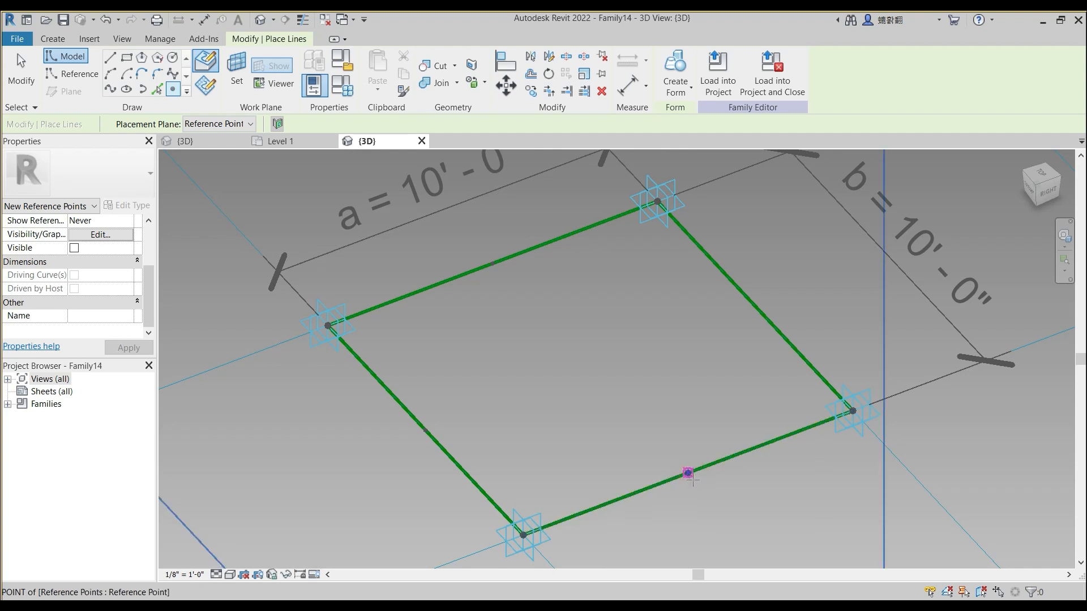
pyautogui.click(756, 308)
pyautogui.press('Escape')
pyautogui.press('Escape')
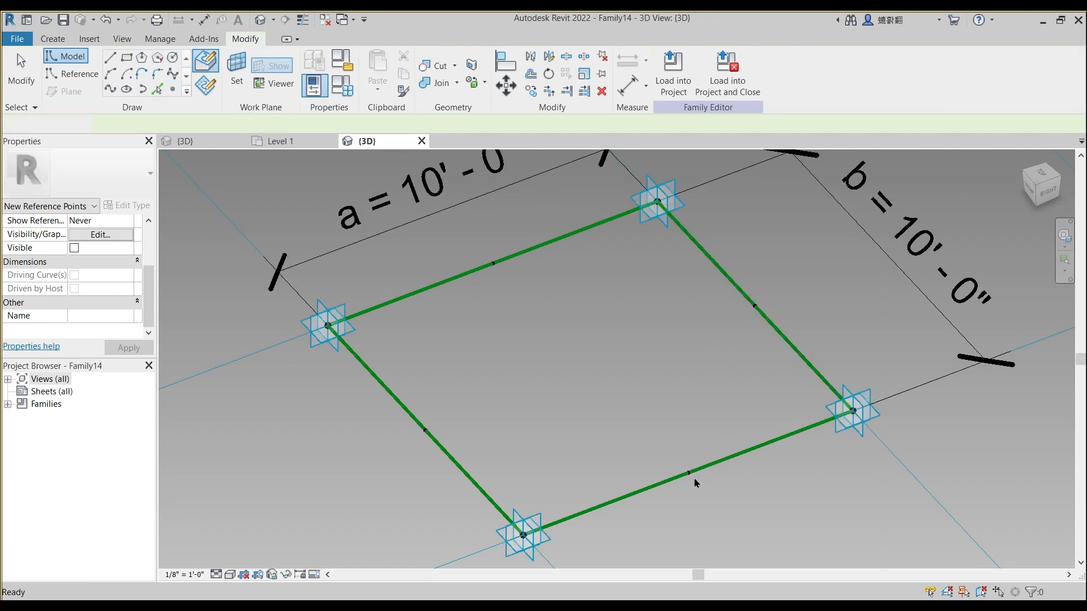
pyautogui.click(689, 475)
pyautogui.moveTo(150, 243); pyautogui.dragTo(153, 290)
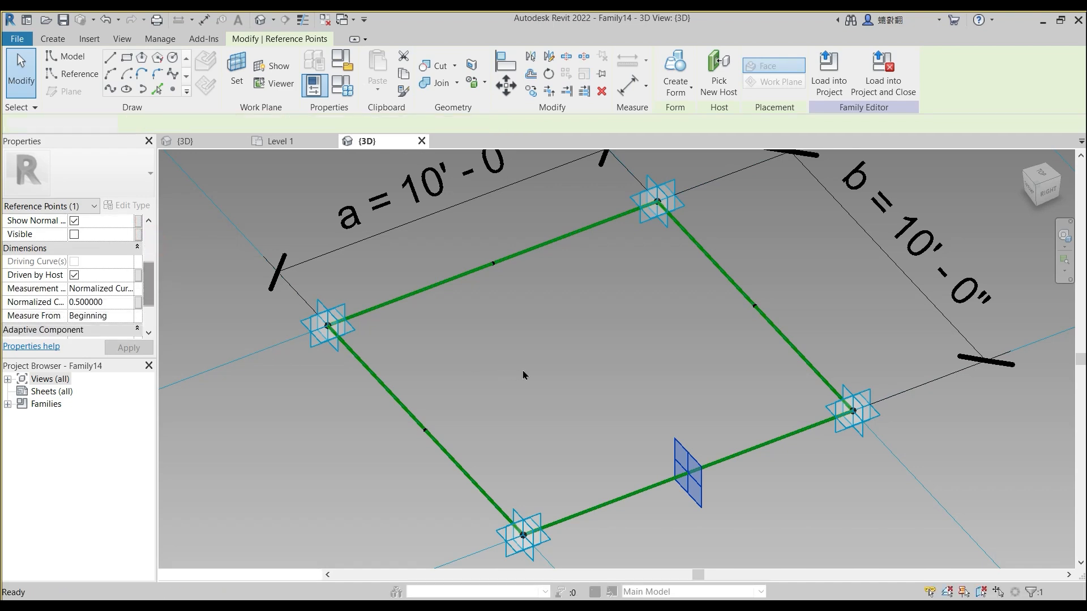
pyautogui.click(543, 377)
# Step: Connect the midpoint references on the back-left and front-right sides with a spline through points and make it a reference line
pyautogui.scroll(-3, 543, 377)
pyautogui.keyDown('shift'); pyautogui.moveTo(597, 364); pyautogui.dragTo(529, 381, button='middle'); pyautogui.keyUp('shift')
pyautogui.moveTo(478, 273); pyautogui.dragTo(589, 498)
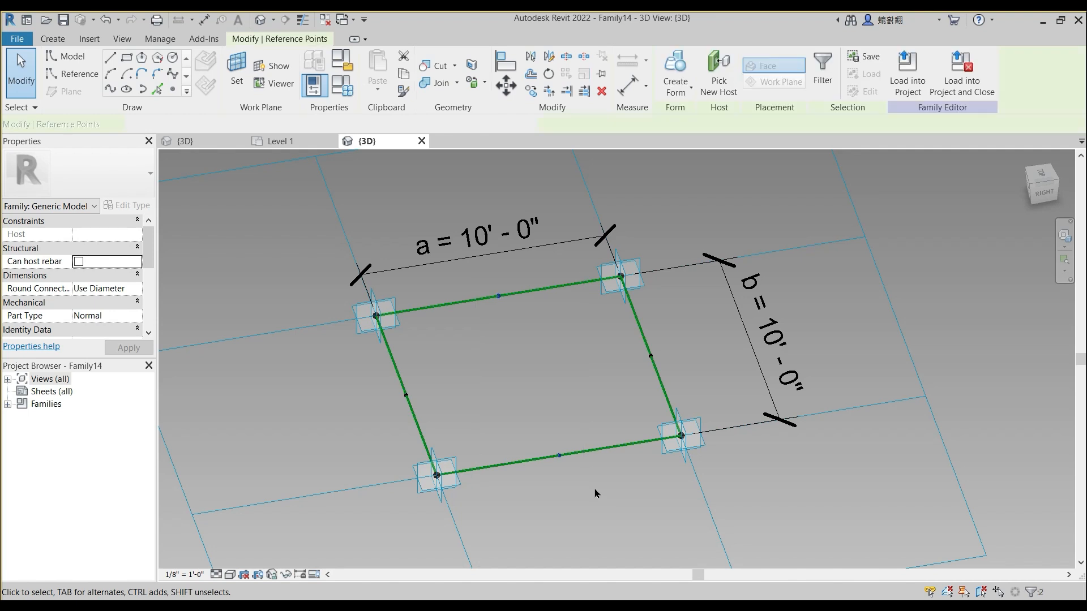
pyautogui.click(87, 75)
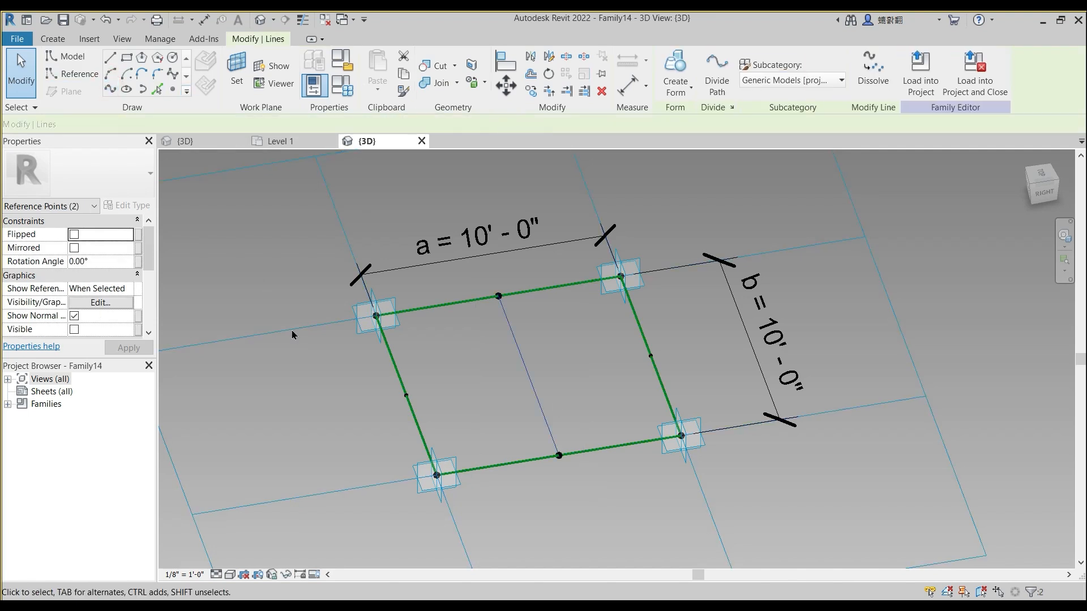
pyautogui.moveTo(150, 258); pyautogui.dragTo(150, 293)
pyautogui.click(74, 303)
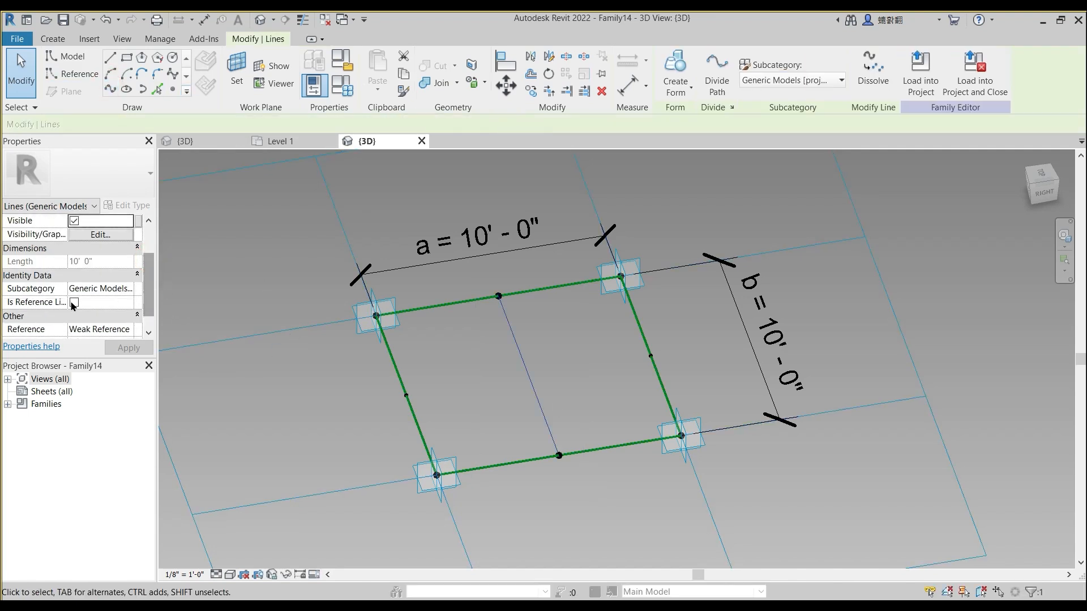
pyautogui.keyDown('shift'); pyautogui.moveTo(579, 429); pyautogui.dragTo(345, 340, button='middle'); pyautogui.keyUp('shift')
pyautogui.click(459, 374)
# Step: Join the other two opposite midpoint references with a spline through points and convert it to a reference line
pyautogui.moveTo(333, 324)
pyautogui.mouseDown()
pyautogui.moveTo(674, 388)
pyautogui.moveTo(688, 406)
pyautogui.mouseUp()
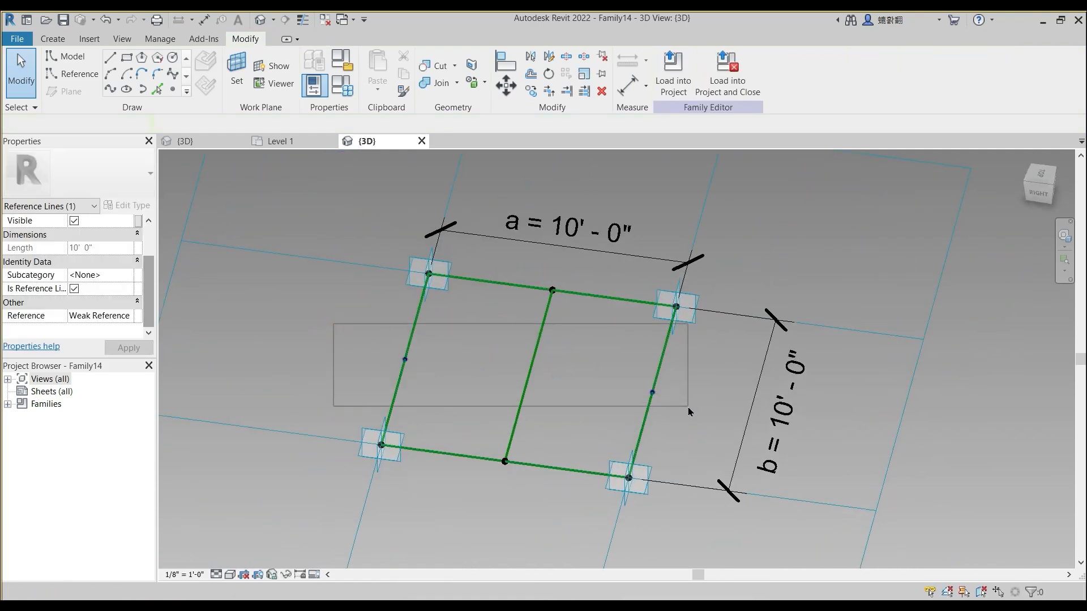
pyautogui.click(112, 90)
pyautogui.scroll(-4, 80, 283)
pyautogui.click(74, 289)
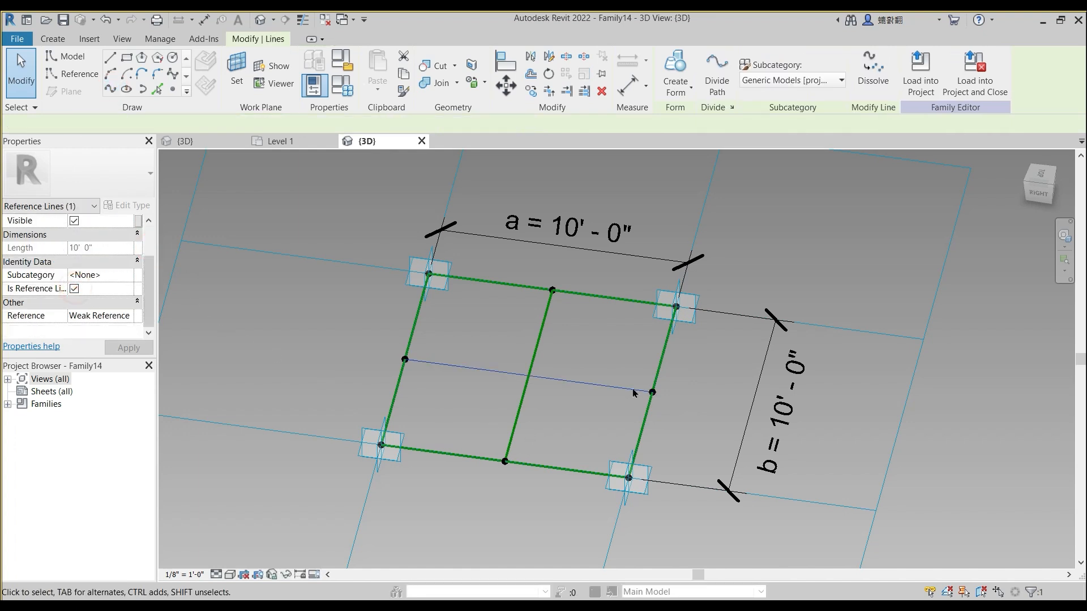
pyautogui.keyDown('shift'); pyautogui.moveTo(544, 427); pyautogui.dragTo(636, 410, button='middle'); pyautogui.keyUp('shift')
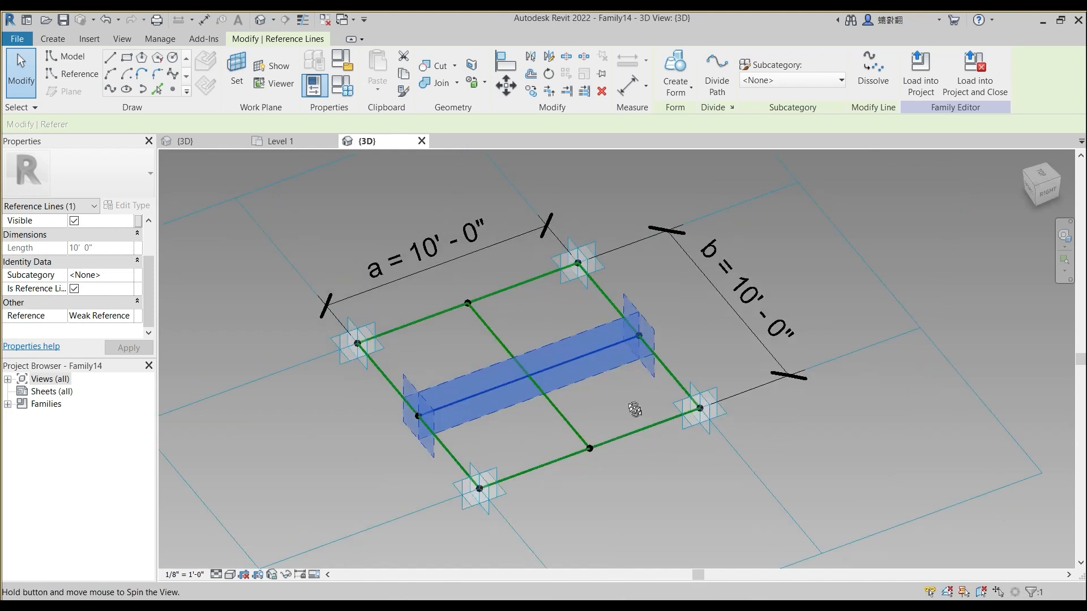
pyautogui.click(357, 441)
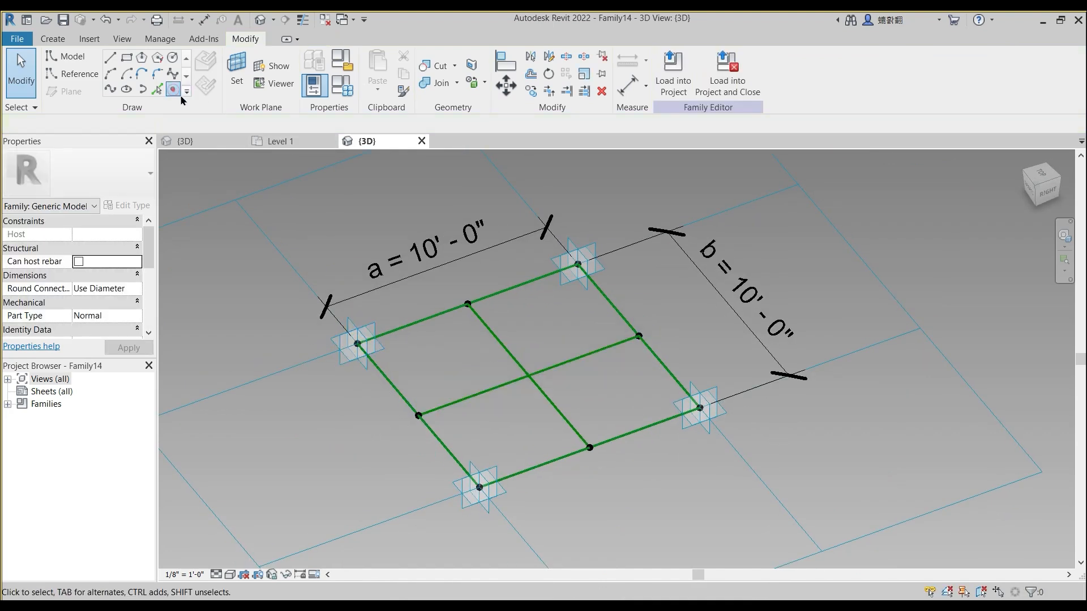
# Step: Place a reference point on the inner reference line running parallel to dimension a, near the centre crossing
pyautogui.click(173, 89)
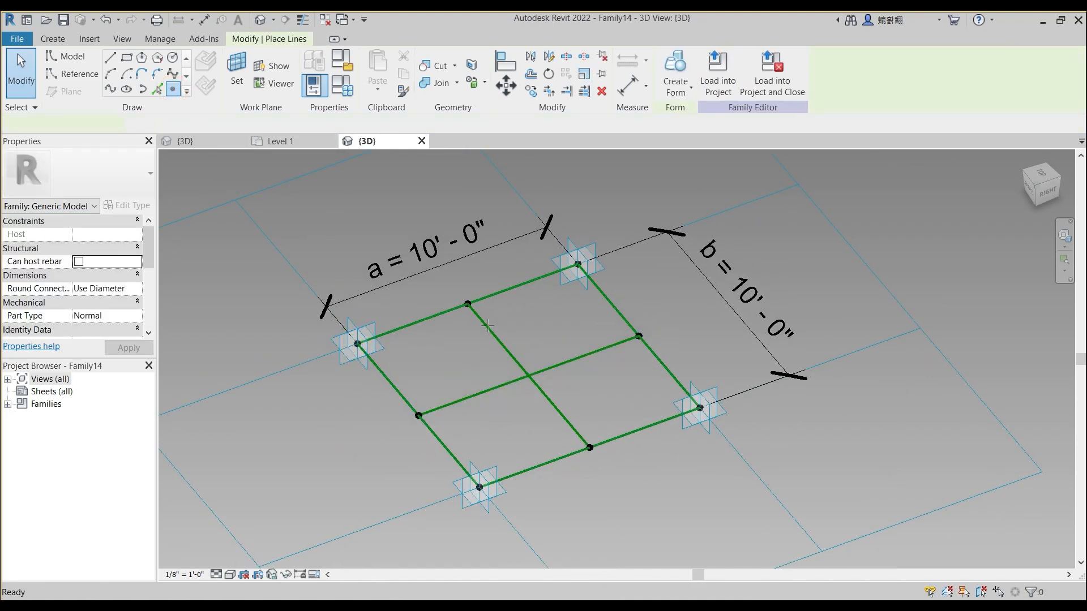
pyautogui.scroll(1, 509, 384)
pyautogui.click(510, 383)
pyautogui.press('Escape')
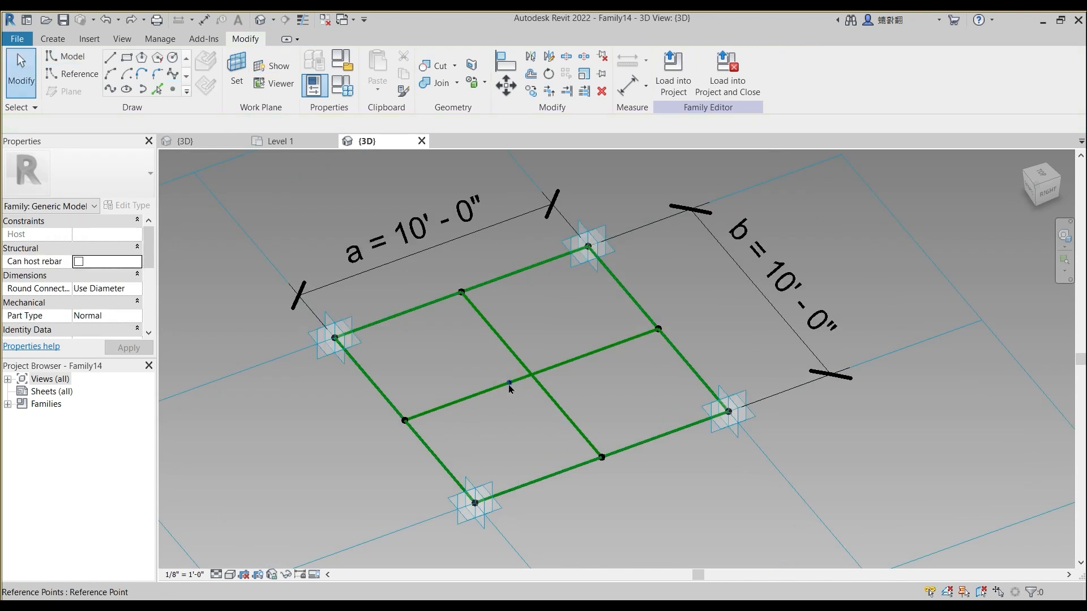
# Step: Host the new reference point by intersection with the crossing inner reference line
pyautogui.click(511, 387)
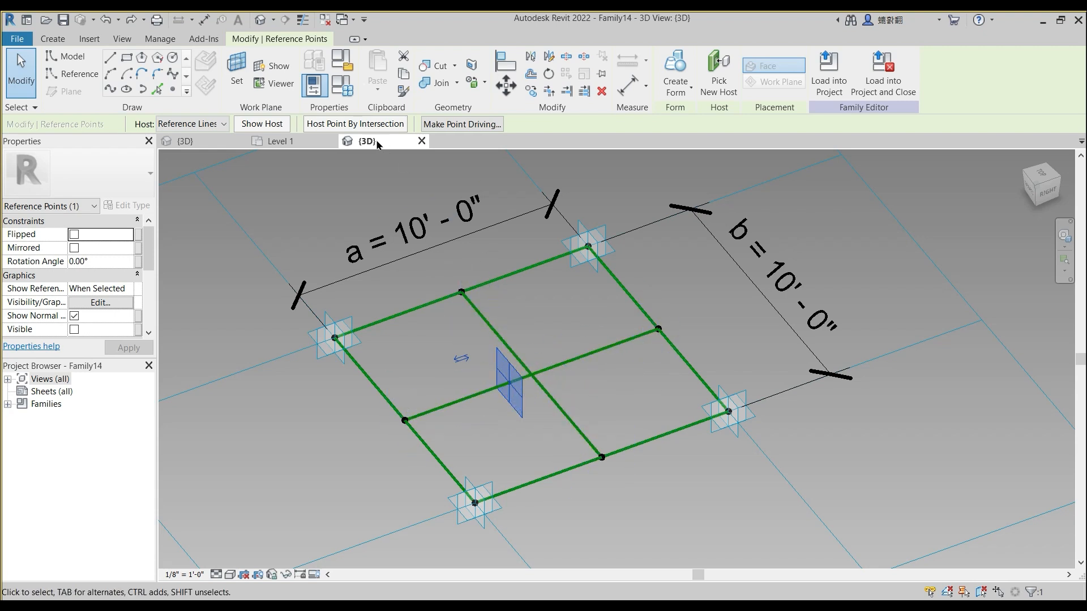
pyautogui.click(355, 123)
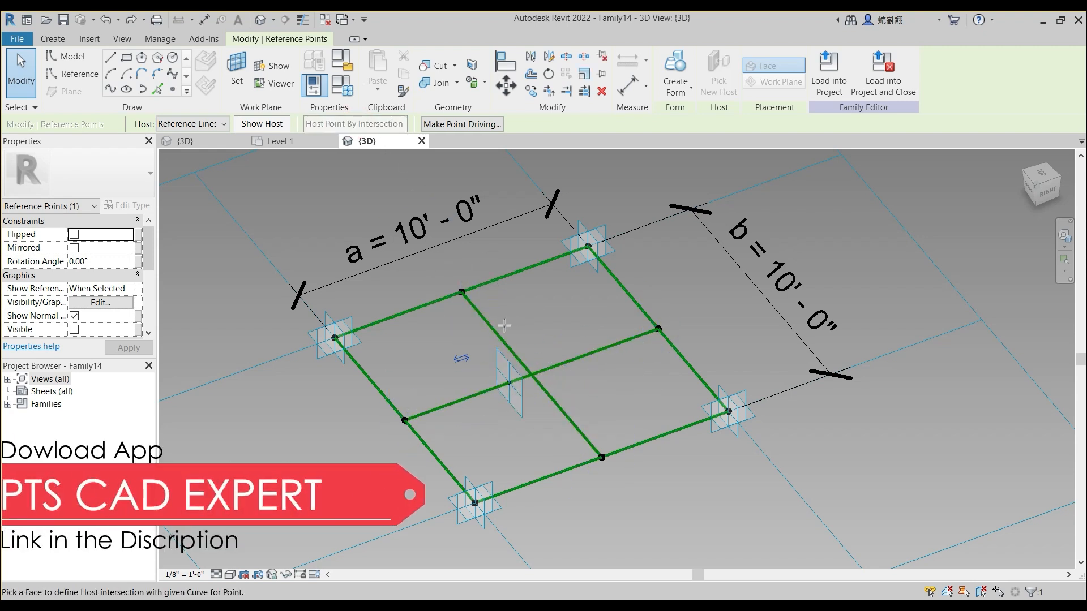
pyautogui.click(555, 377)
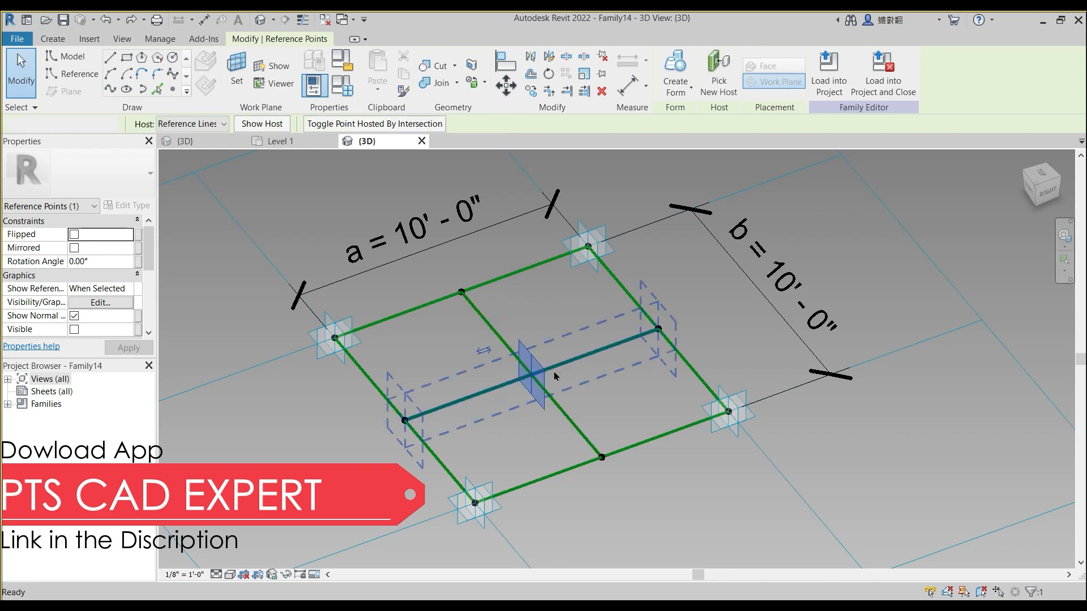
pyautogui.click(572, 432)
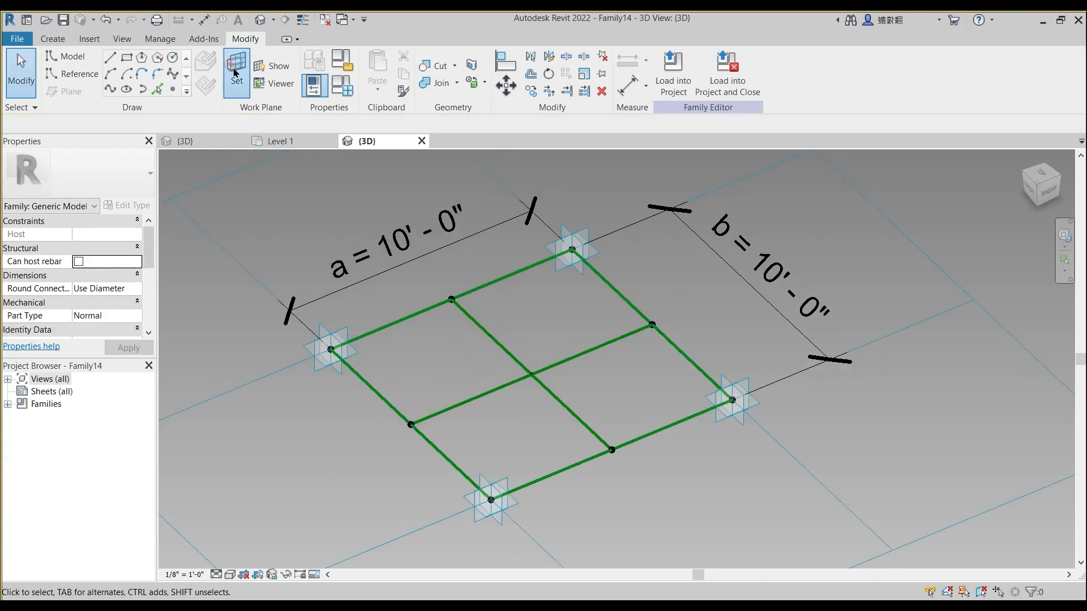
# Step: Set the work plane to the centre point's horizontal plane and draw a circle of about 3'-0" radius around that point
pyautogui.click(236, 72)
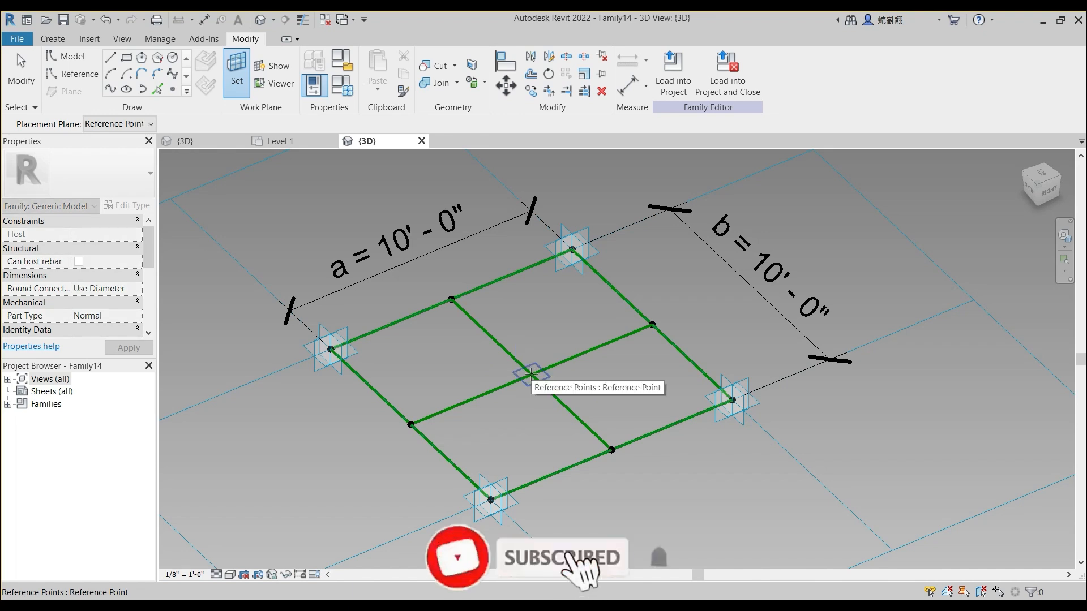
pyautogui.click(532, 374)
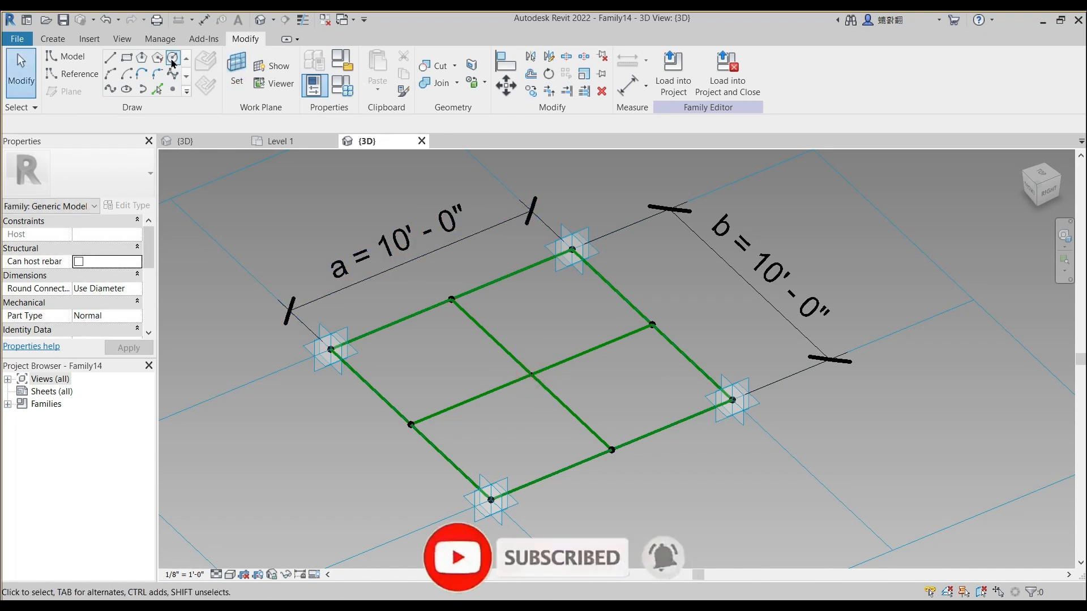
pyautogui.click(172, 58)
pyautogui.click(531, 374)
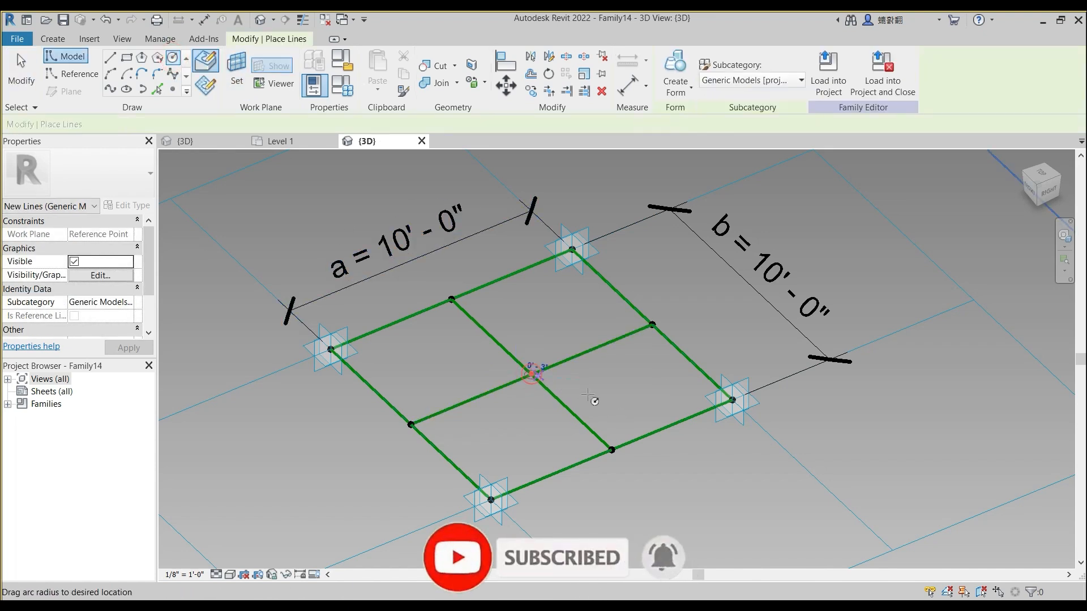
pyautogui.click(615, 389)
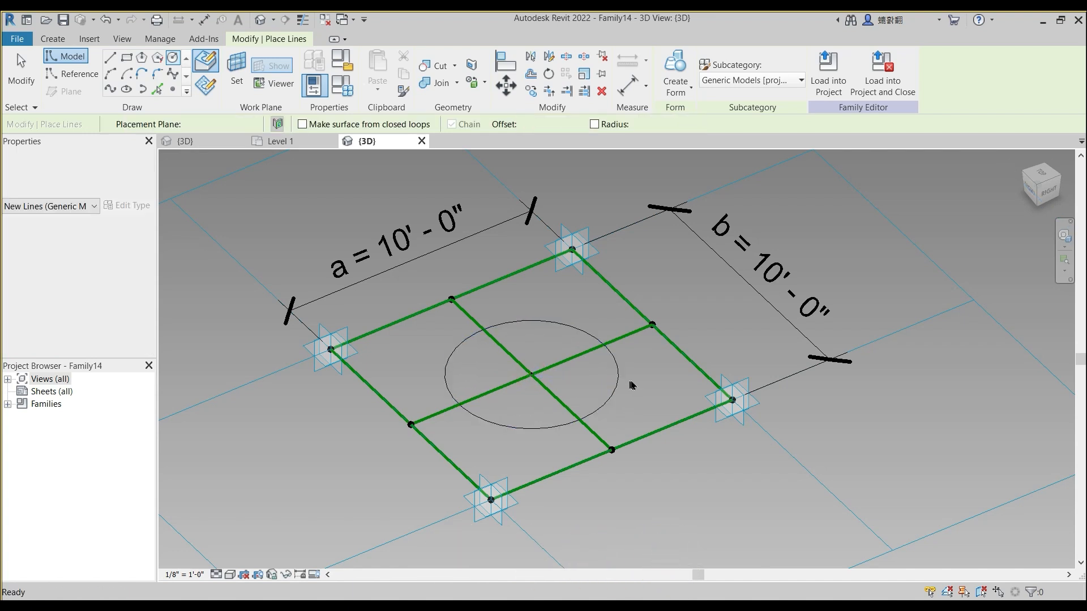
pyautogui.press('Escape')
pyautogui.press('Escape')
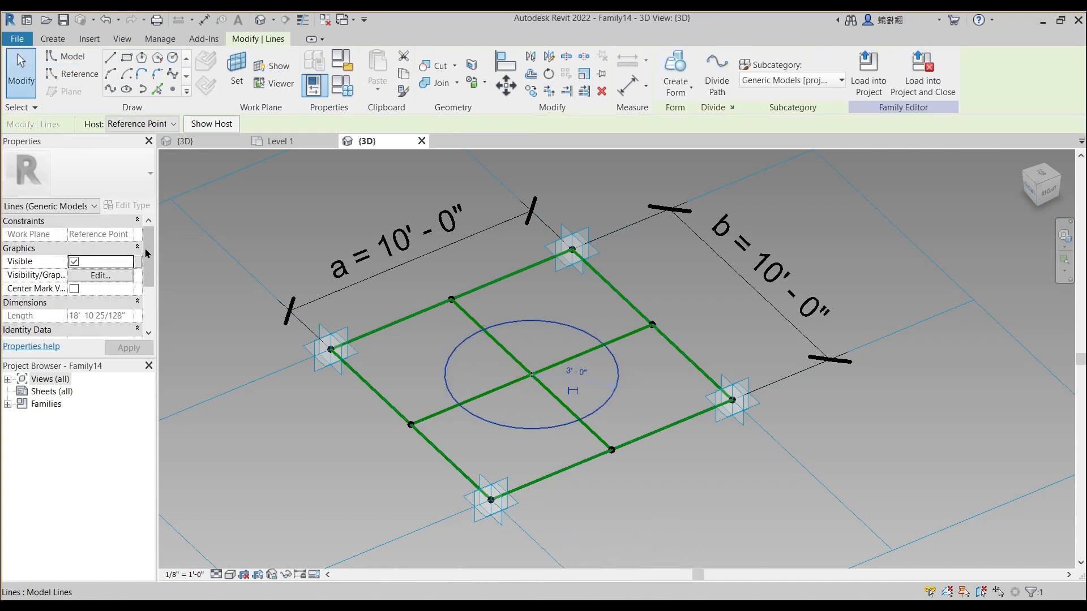
# Step: Convert the centre circle into a reference line
pyautogui.moveTo(146, 251); pyautogui.dragTo(146, 286)
pyautogui.click(74, 289)
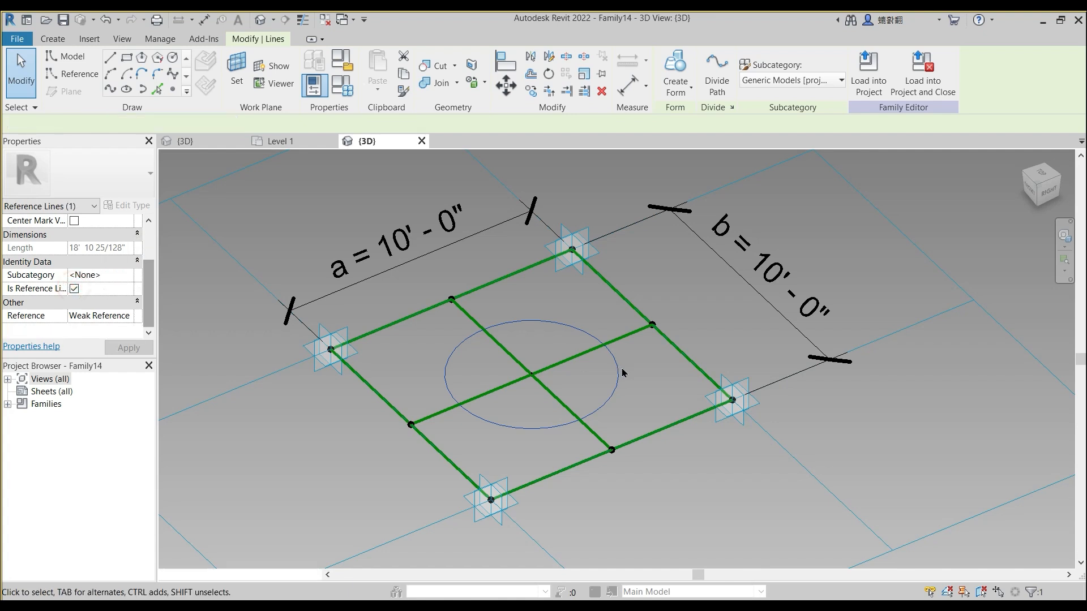
pyautogui.click(601, 387)
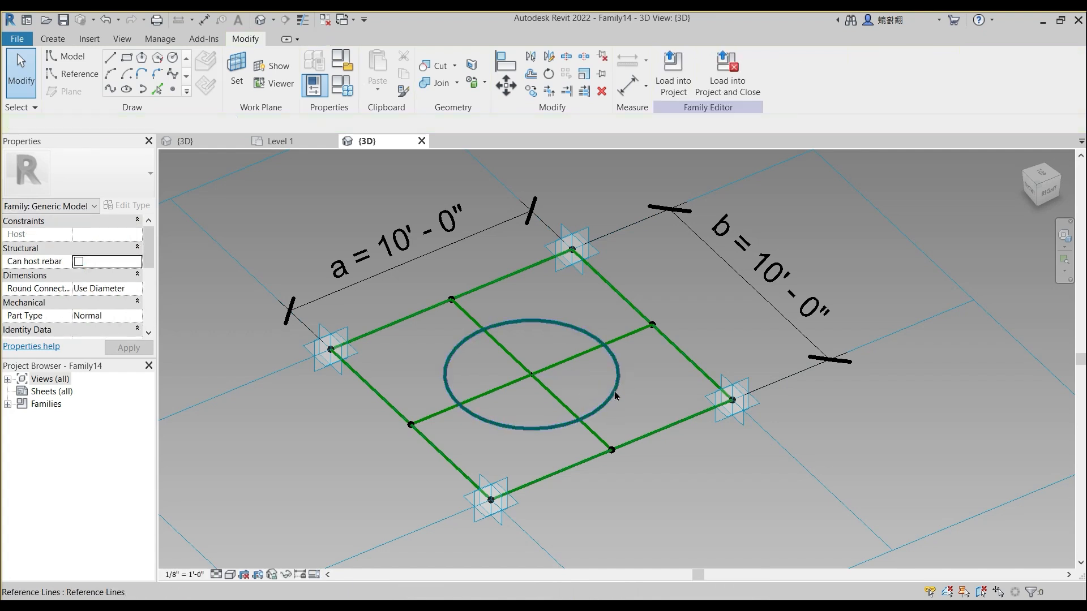
# Step: Make the circle's temporary radius dimension permanent and label it with a new instance family parameter named R
pyautogui.click(595, 403)
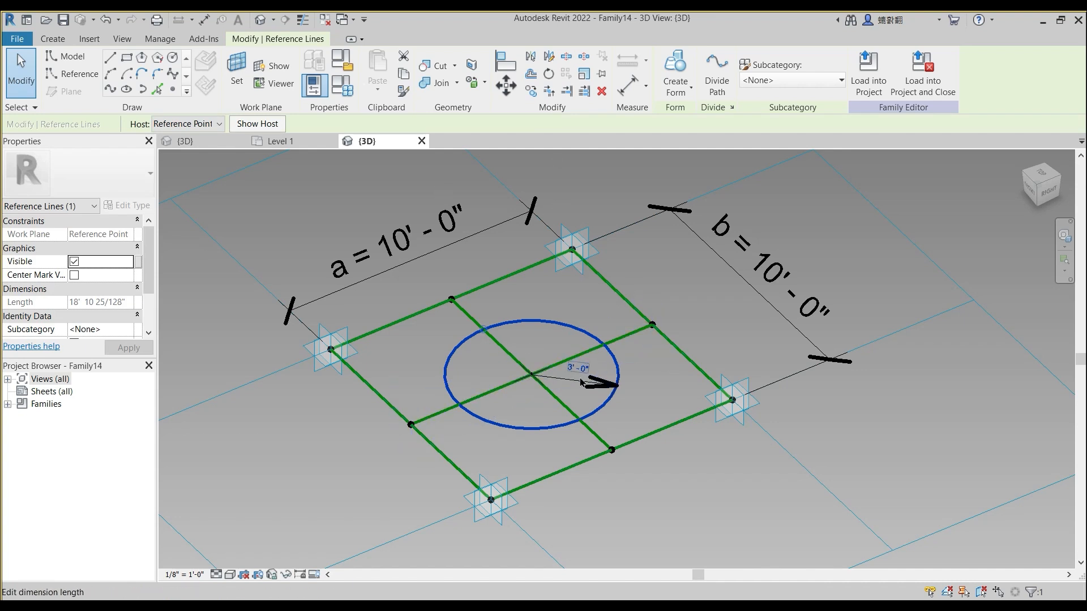
pyautogui.press('Escape')
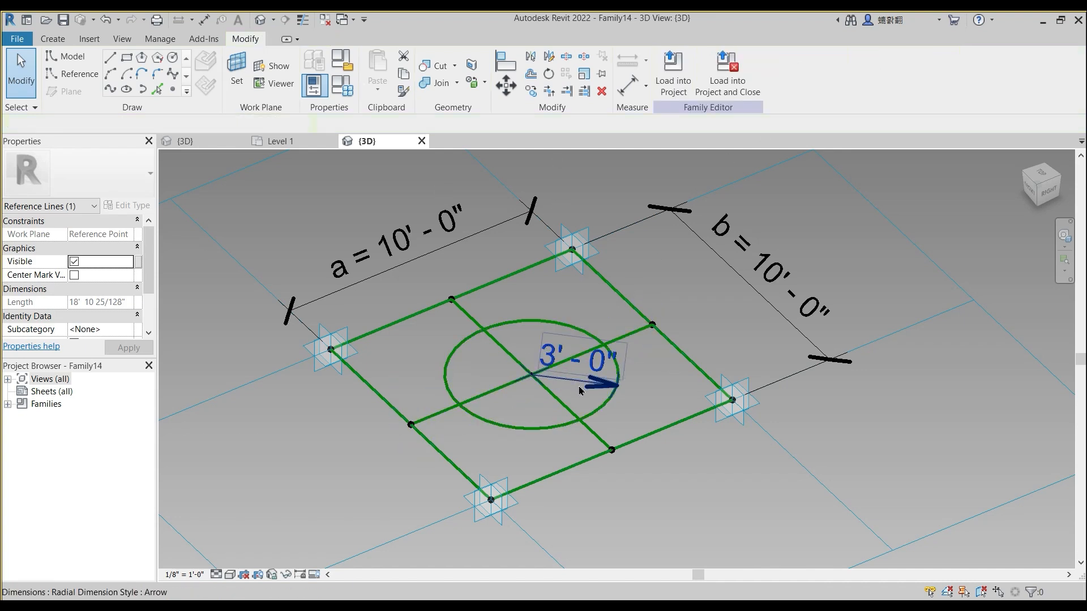
pyautogui.click(580, 385)
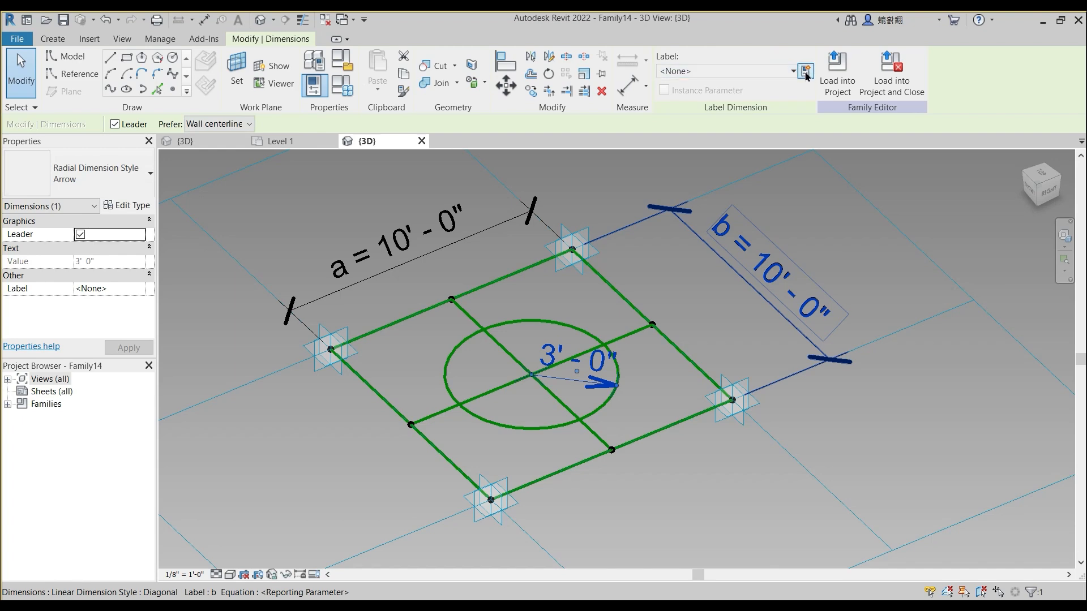
pyautogui.click(805, 71)
pyautogui.write('R')
pyautogui.click(424, 274)
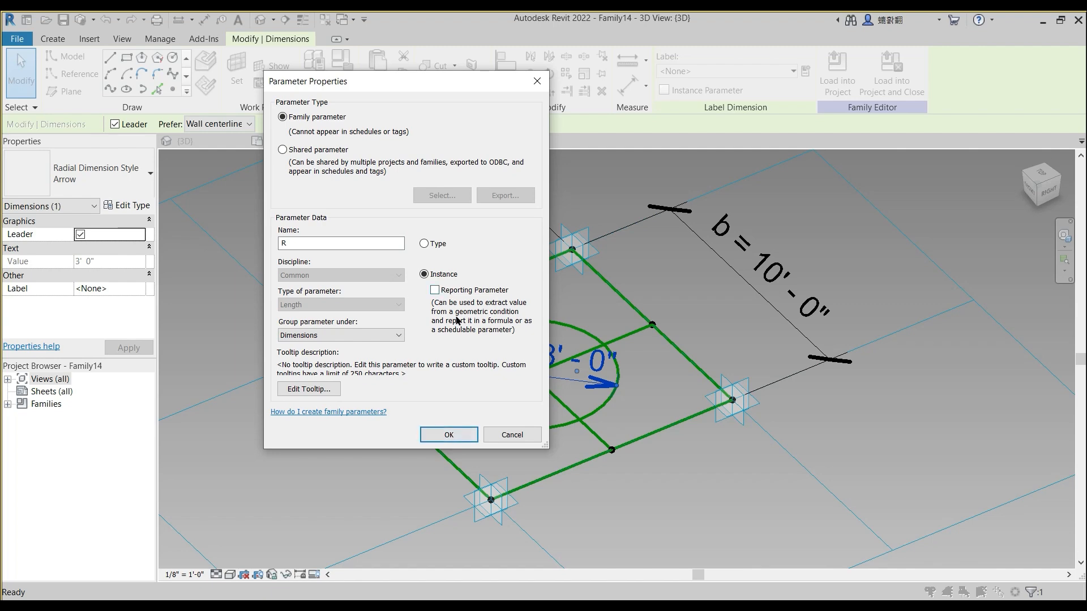
pyautogui.click(445, 435)
pyautogui.scroll(-1, 620, 385)
pyautogui.press('Escape')
pyautogui.keyDown('shift'); pyautogui.moveTo(620, 385); pyautogui.dragTo(613, 389, button='middle'); pyautogui.keyUp('shift')
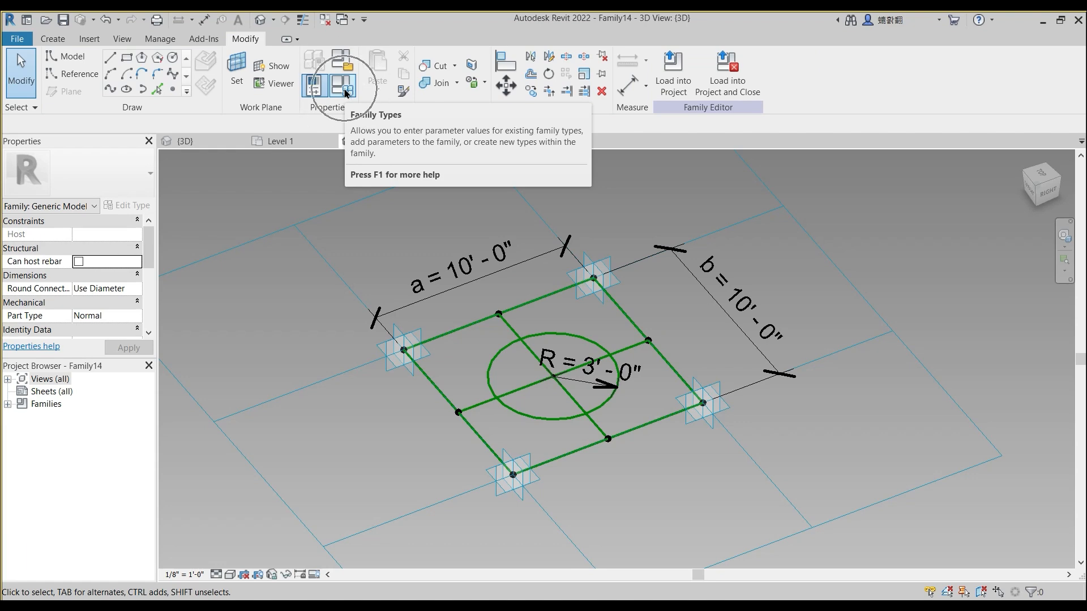
# Step: Add a type family parameter named Max R, of type Length and grouped under Dimensions
pyautogui.click(345, 90)
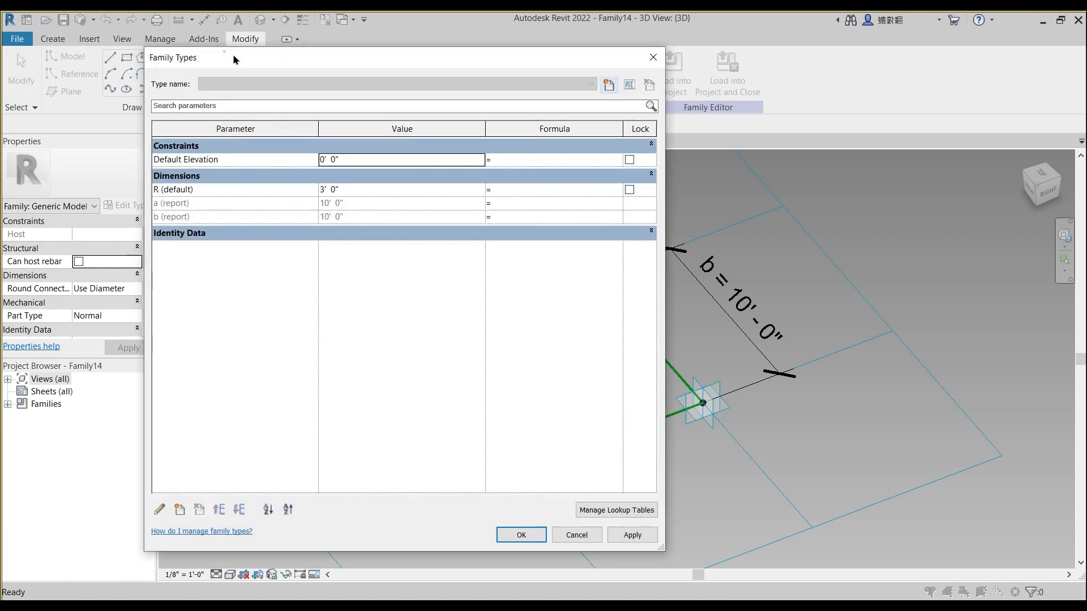
pyautogui.moveTo(230, 57); pyautogui.dragTo(311, 70)
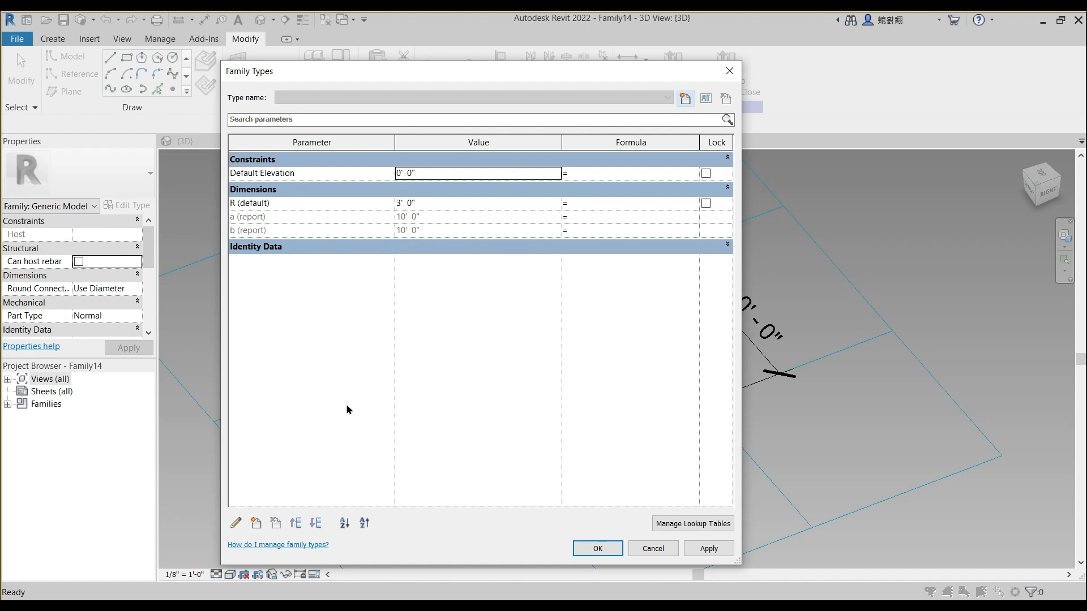
pyautogui.click(256, 523)
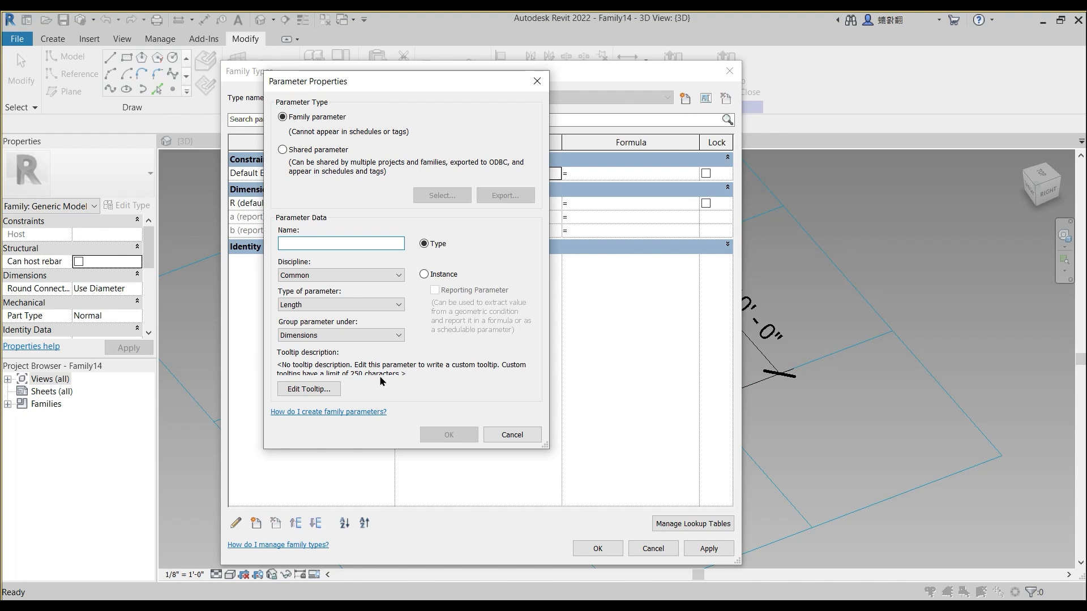
pyautogui.write('Max R')
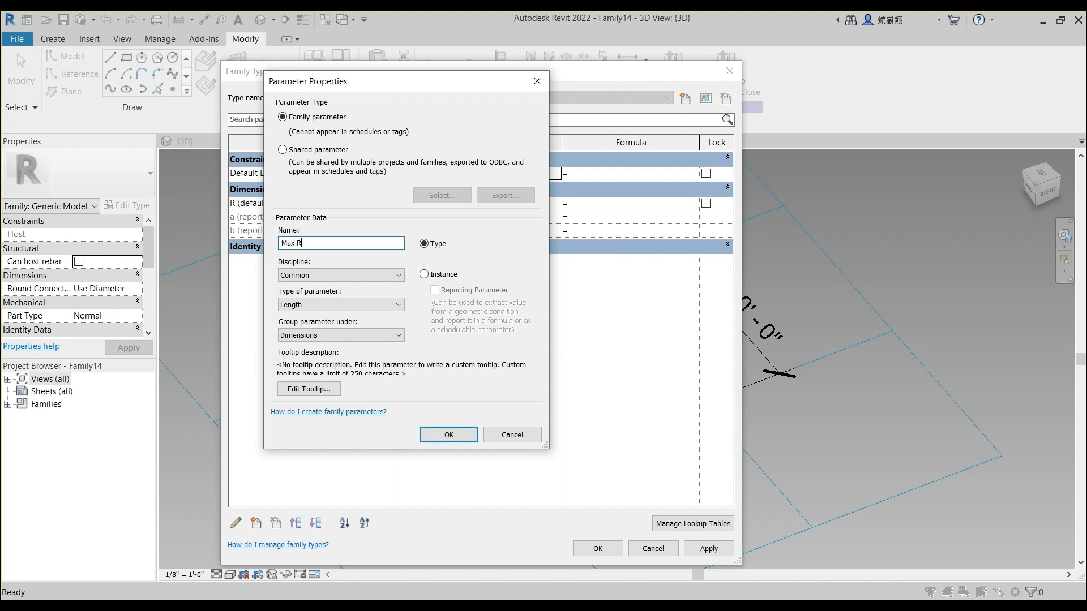
pyautogui.click(449, 435)
pyautogui.click(236, 524)
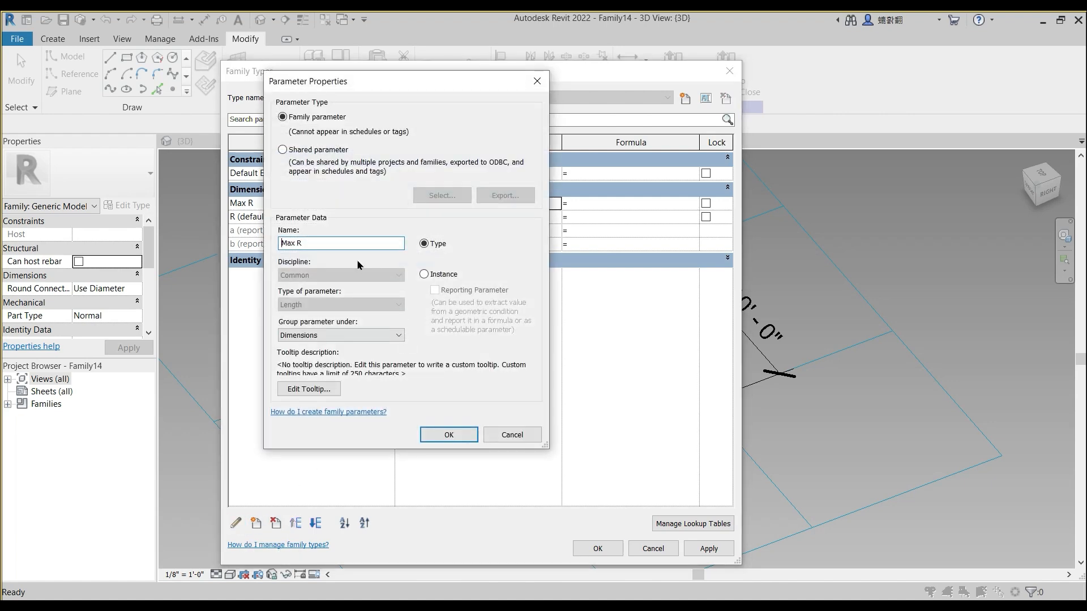
pyautogui.press('Escape')
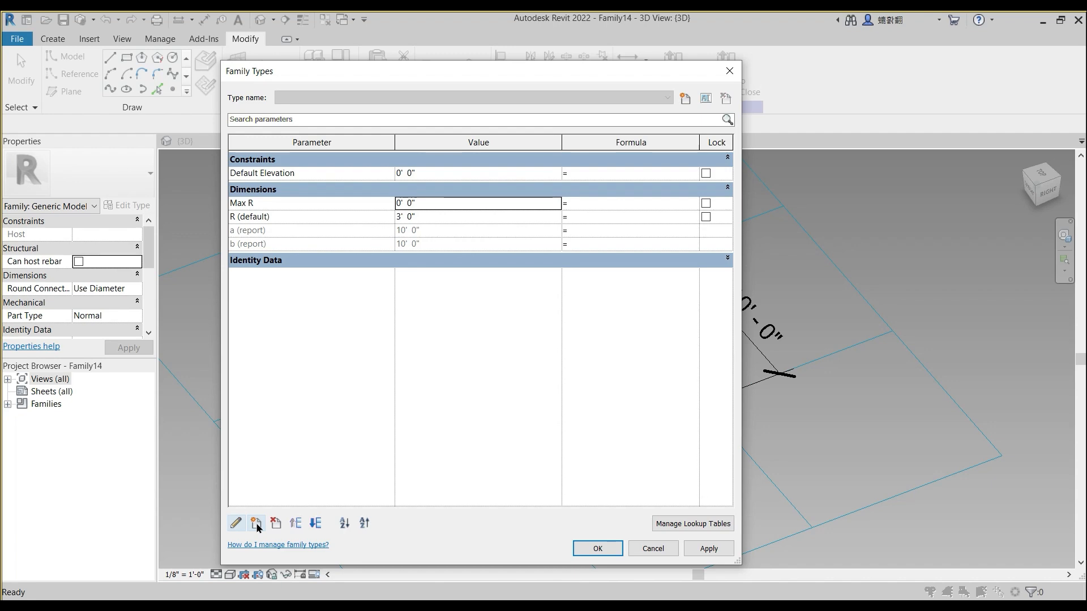
# Step: Add an instance family parameter named Min, of type Length and grouped under Dimensions
pyautogui.click(258, 528)
pyautogui.click(339, 243)
pyautogui.write('Min')
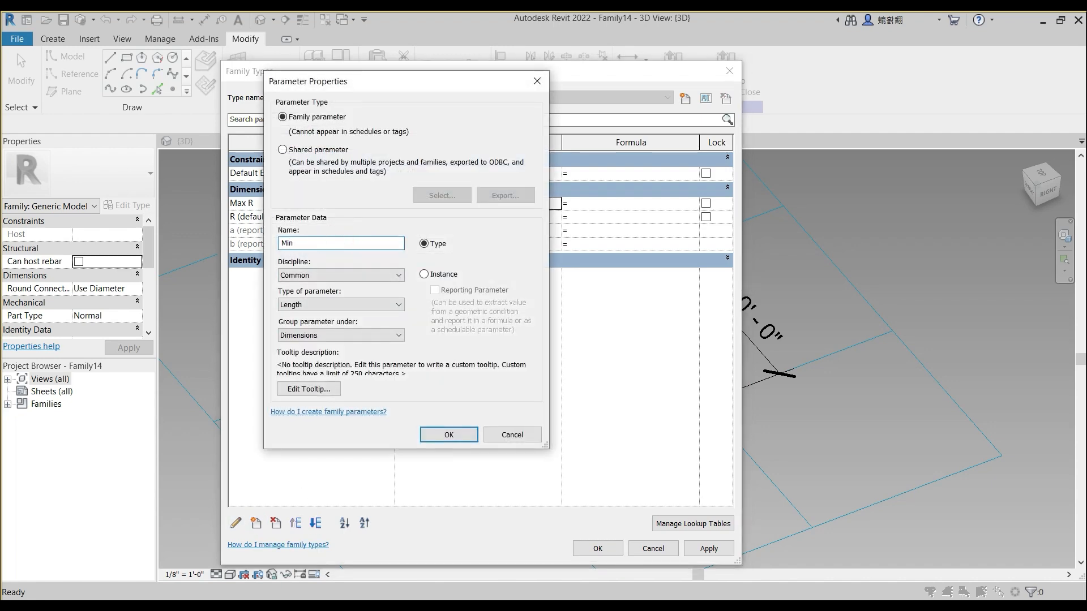
pyautogui.click(424, 274)
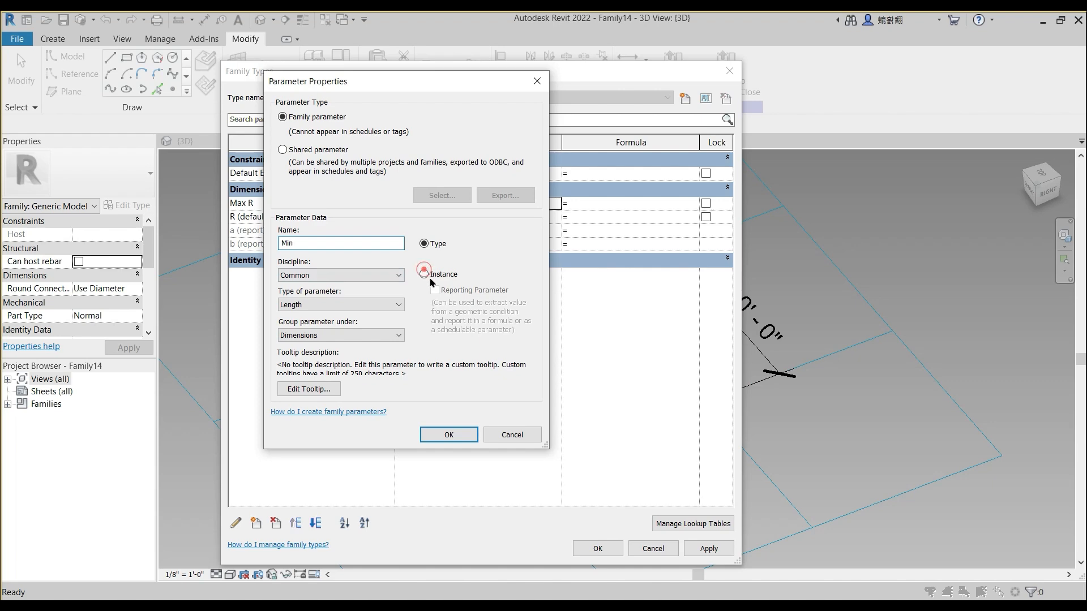
pyautogui.click(448, 435)
# Step: Give the Min parameter the formula if(a < b, a, b)
pyautogui.moveTo(453, 71)
pyautogui.mouseDown()
pyautogui.moveTo(260, 72)
pyautogui.moveTo(160, 100)
pyautogui.mouseUp()
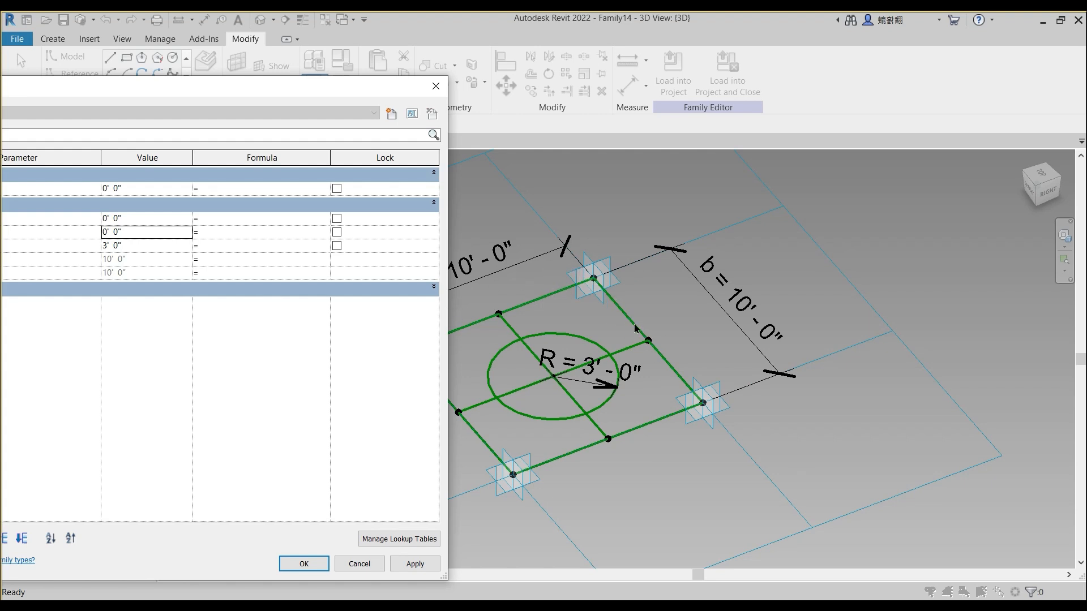
pyautogui.moveTo(270, 83); pyautogui.dragTo(547, 90)
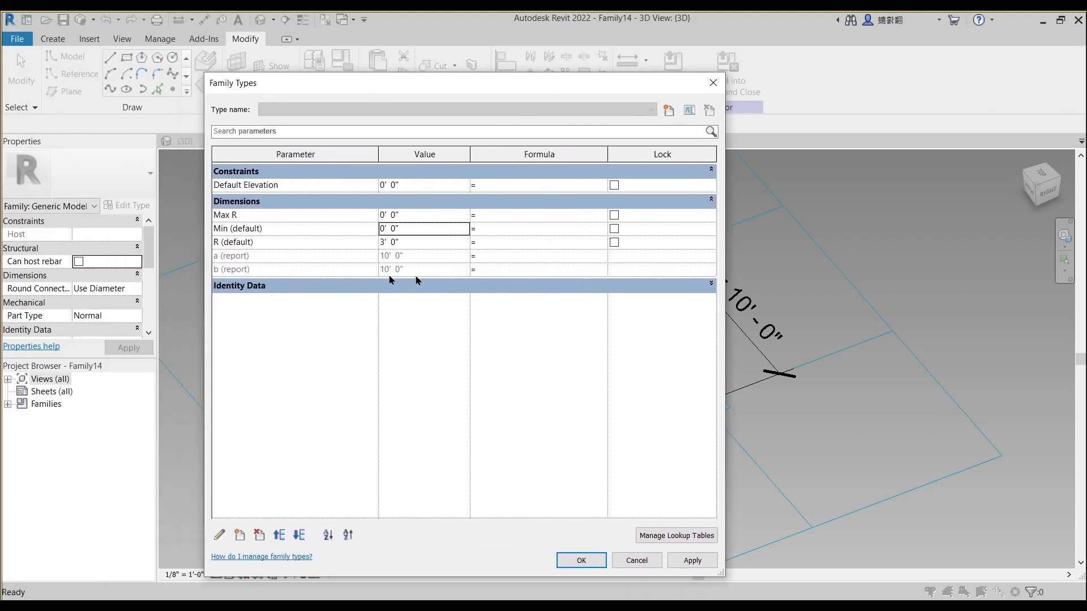
pyautogui.click(494, 229)
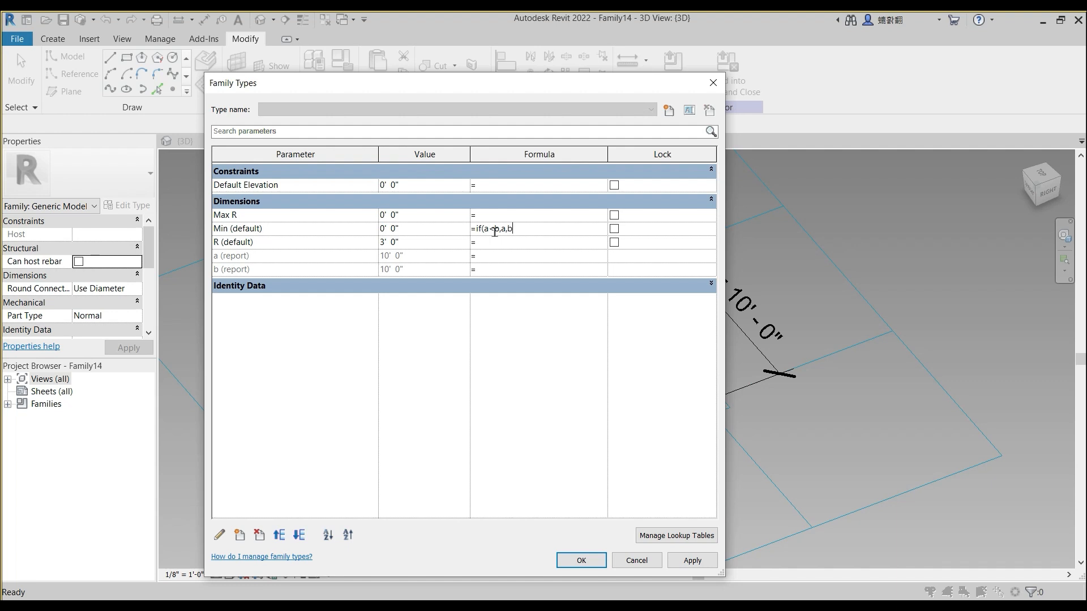
pyautogui.press('Tab')
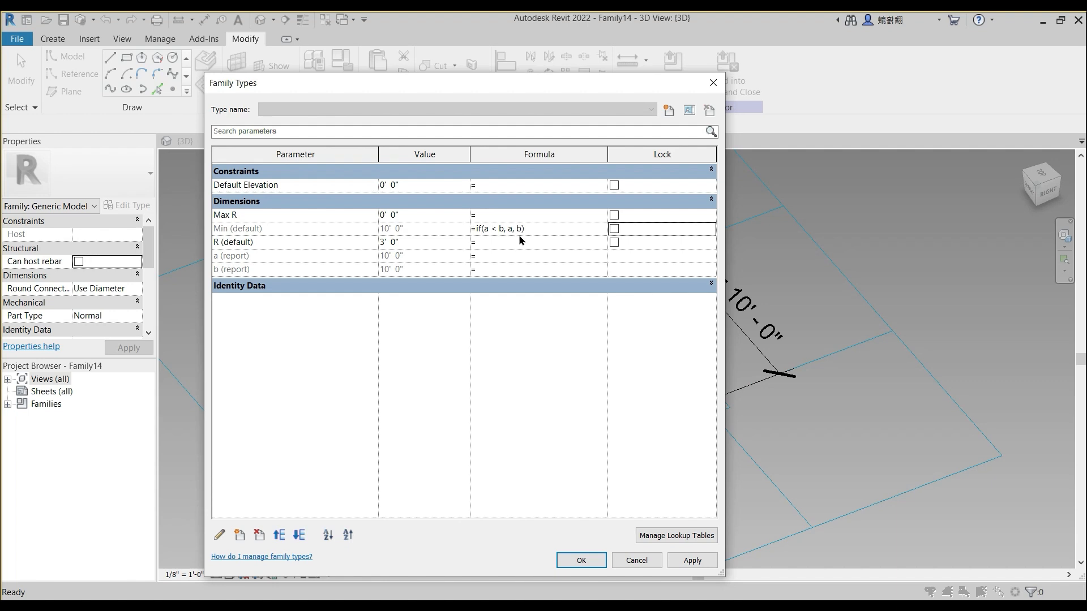
# Step: Set the formula of the Max R parameter to Min / 3
pyautogui.moveTo(468, 82)
pyautogui.mouseDown()
pyautogui.moveTo(252, 85)
pyautogui.moveTo(408, 81)
pyautogui.mouseUp()
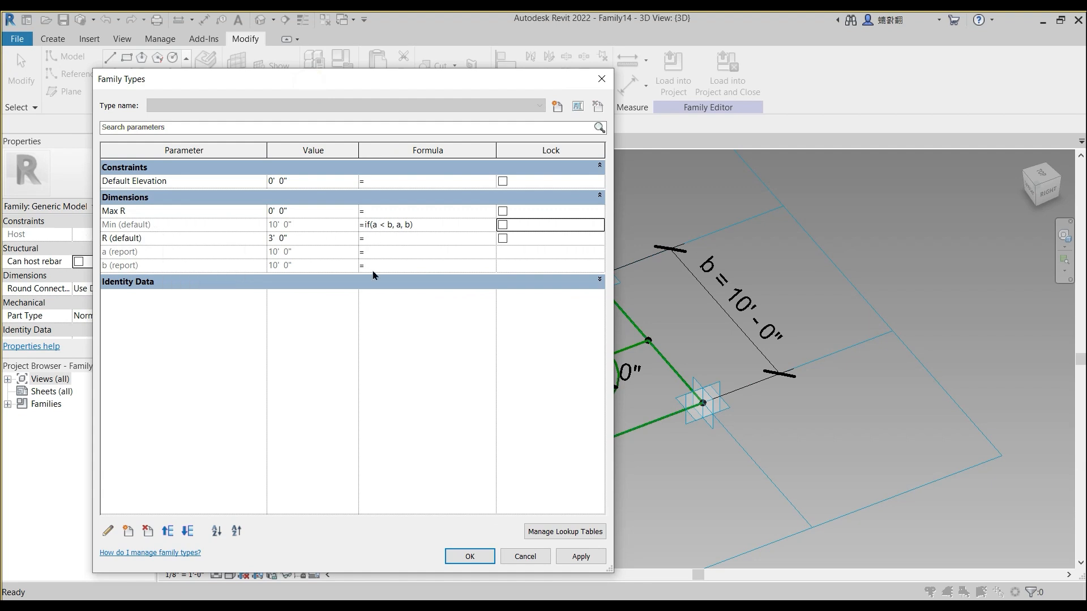
pyautogui.click(382, 211)
pyautogui.press('Tab')
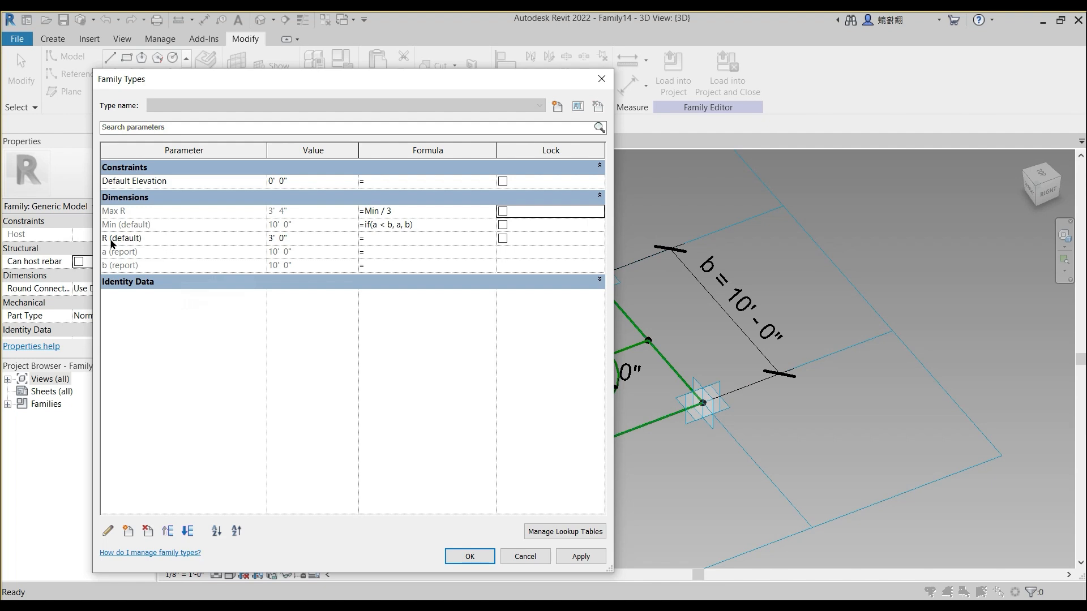
# Step: Set the formula of the R parameter to Max R and try to apply the family parameters
pyautogui.click(376, 238)
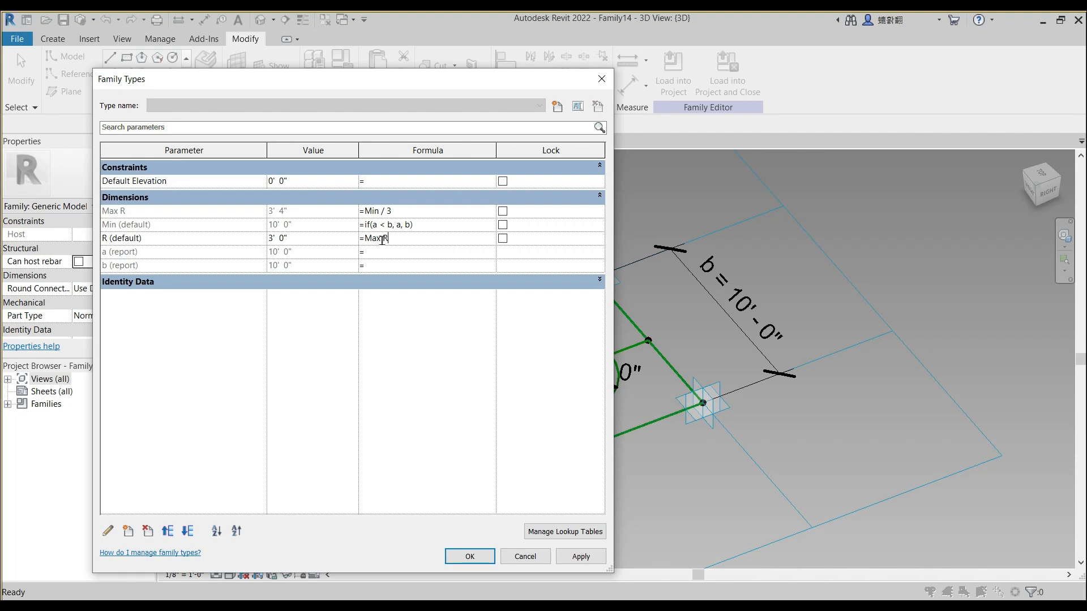
pyautogui.click(584, 558)
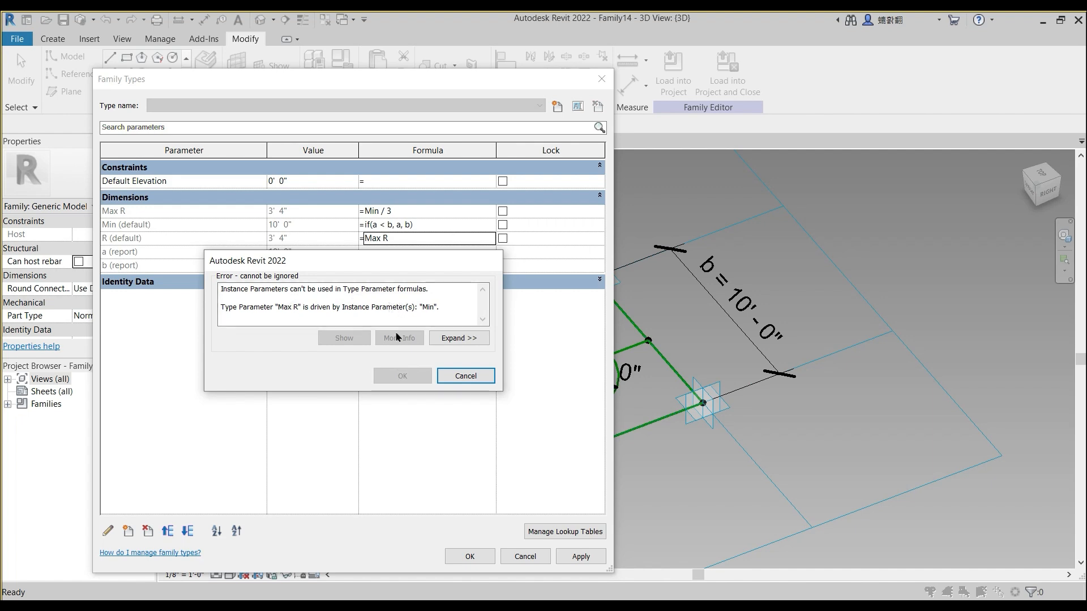
pyautogui.press('Escape')
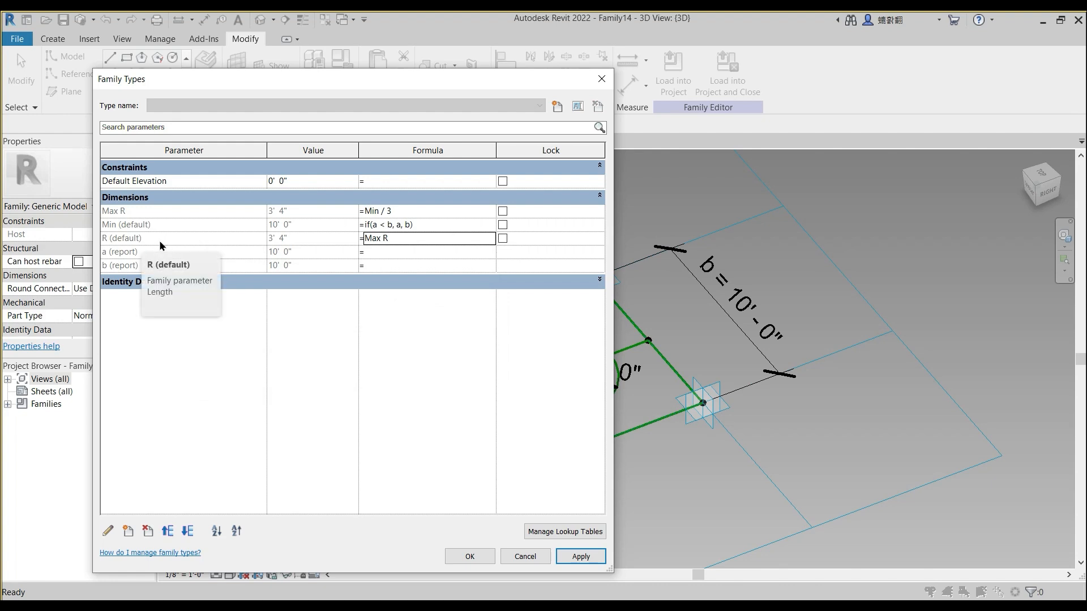
# Step: Change Max R from a type to an instance parameter, then apply the family parameters and close the dialog
pyautogui.click(161, 239)
pyautogui.click(152, 212)
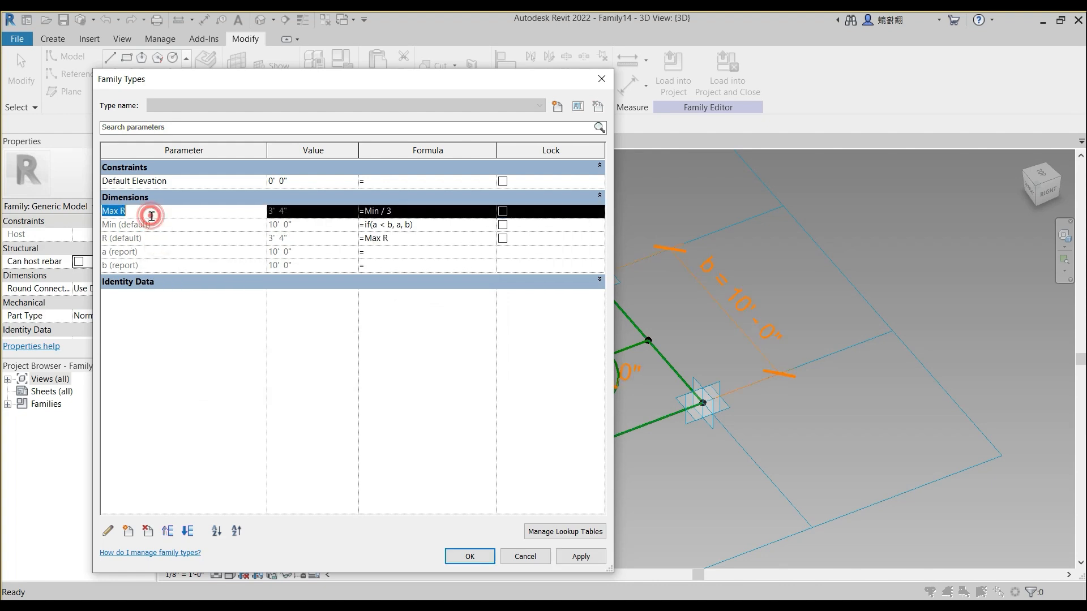
pyautogui.click(108, 531)
pyautogui.click(424, 276)
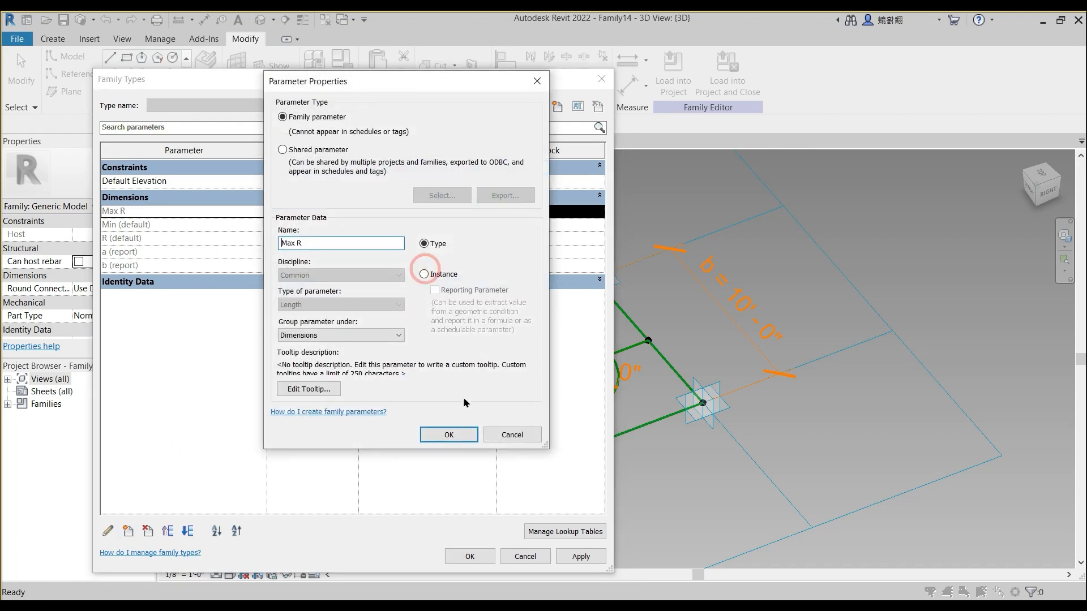
pyautogui.click(424, 277)
pyautogui.click(447, 434)
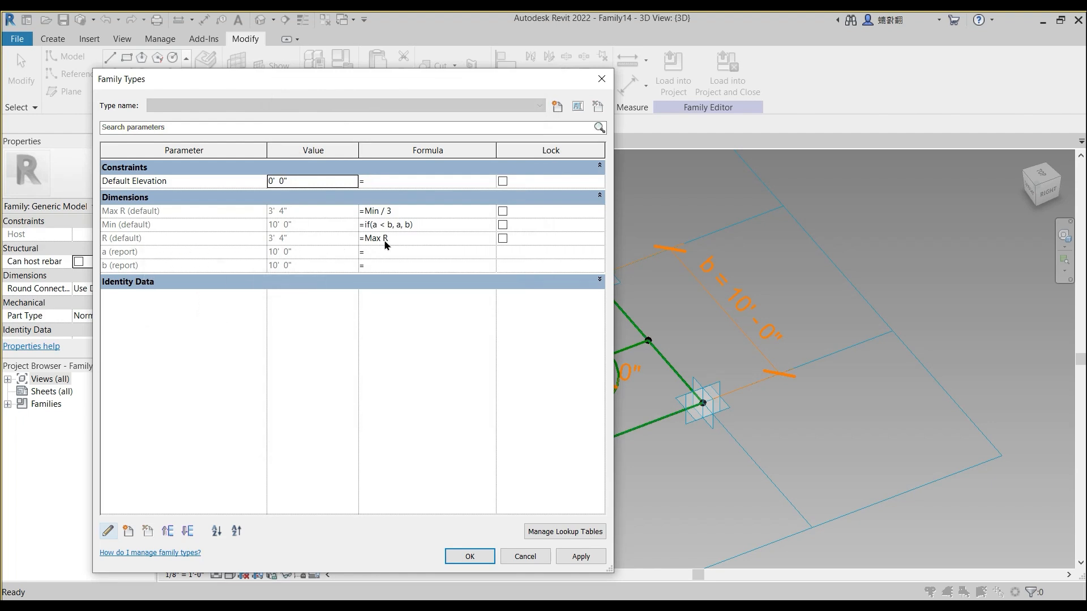
pyautogui.click(581, 557)
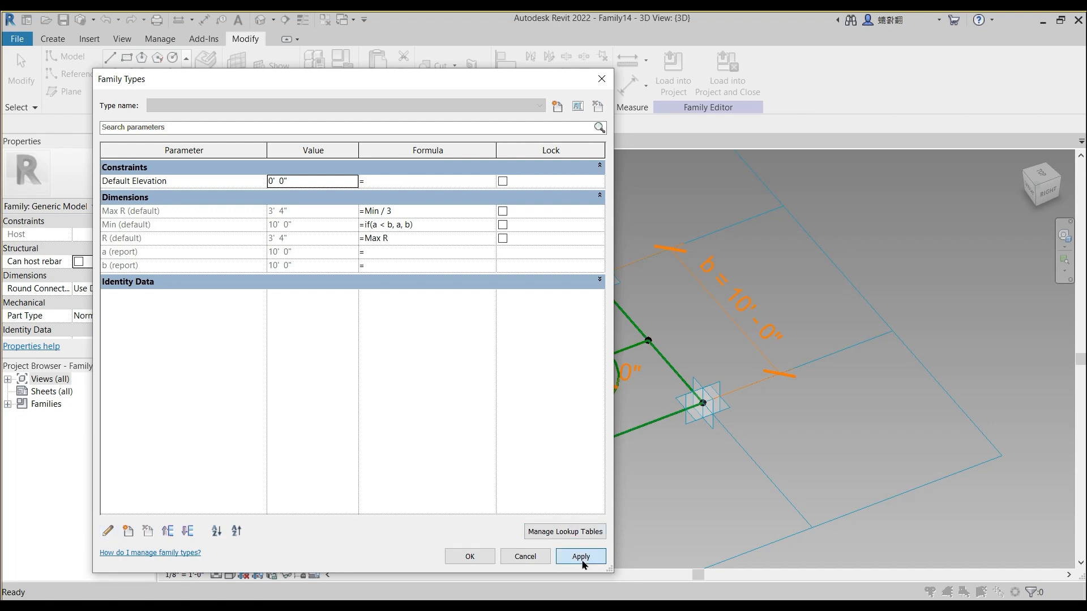
pyautogui.click(469, 557)
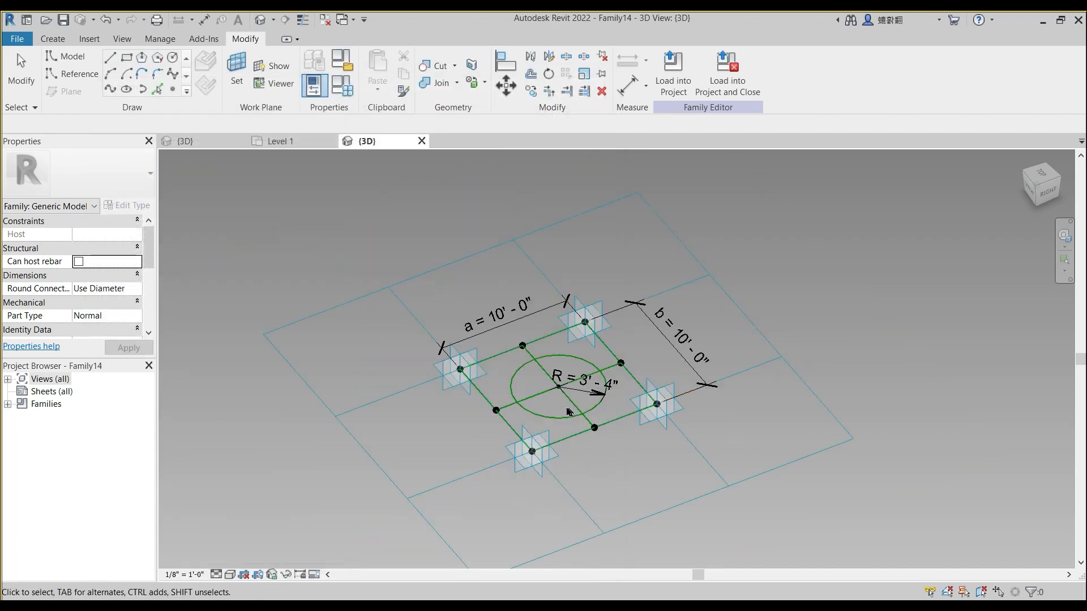
# Step: Create a solid extruded form from the chain of four reference lines along the panel's outer boundary
pyautogui.keyDown('shift'); pyautogui.moveTo(500, 445); pyautogui.dragTo(480, 453, button='middle'); pyautogui.keyUp('shift')
pyautogui.keyDown('shift'); pyautogui.moveTo(503, 338); pyautogui.dragTo(522, 341, button='middle'); pyautogui.keyUp('shift')
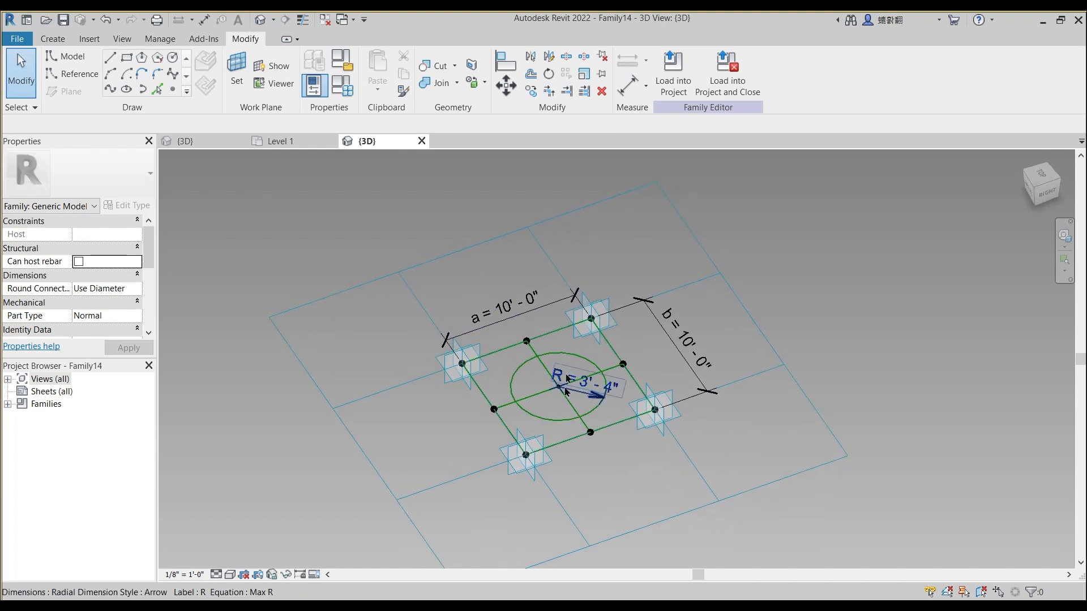
pyautogui.scroll(2, 657, 325)
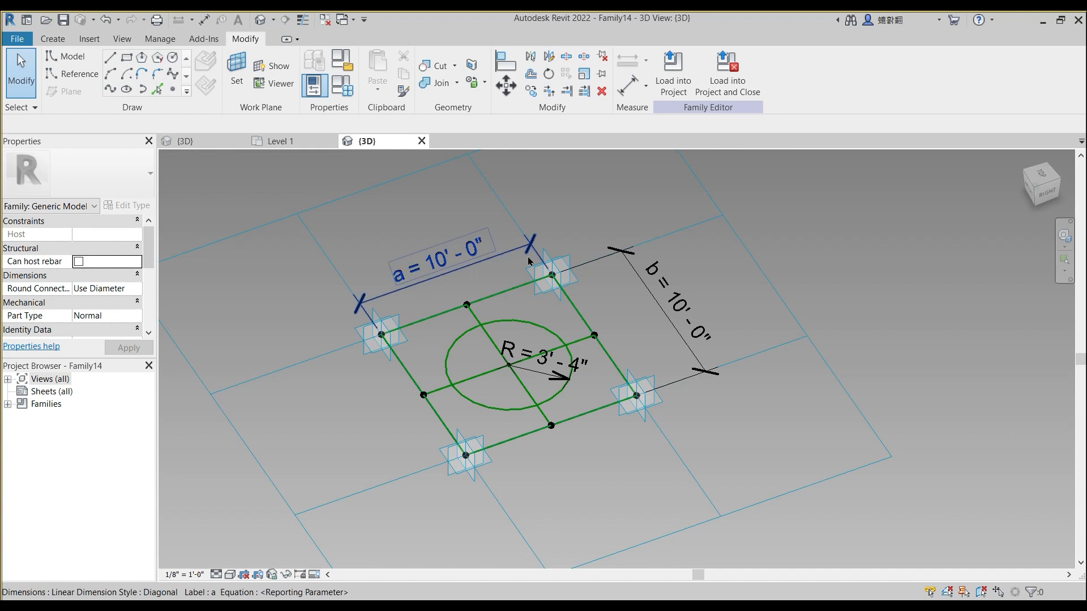
pyautogui.click(548, 327)
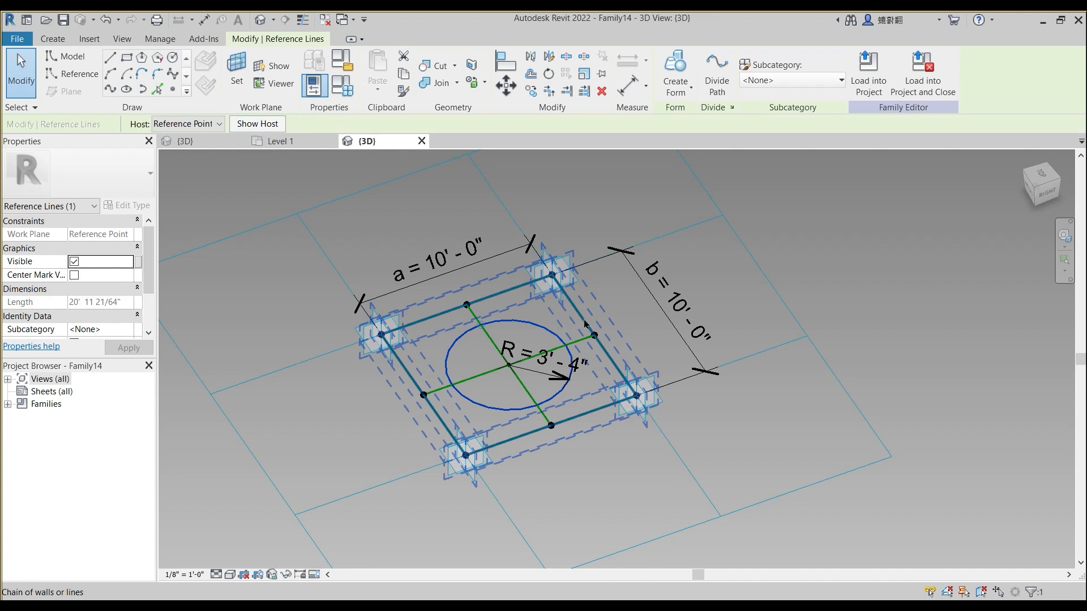
pyautogui.press('Escape')
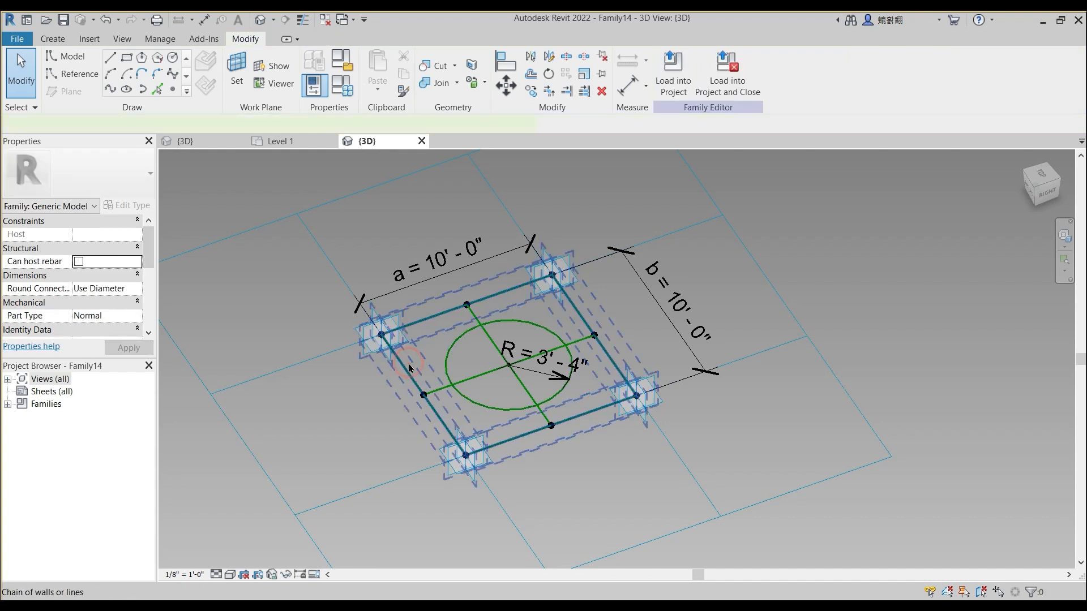
pyautogui.click(410, 368)
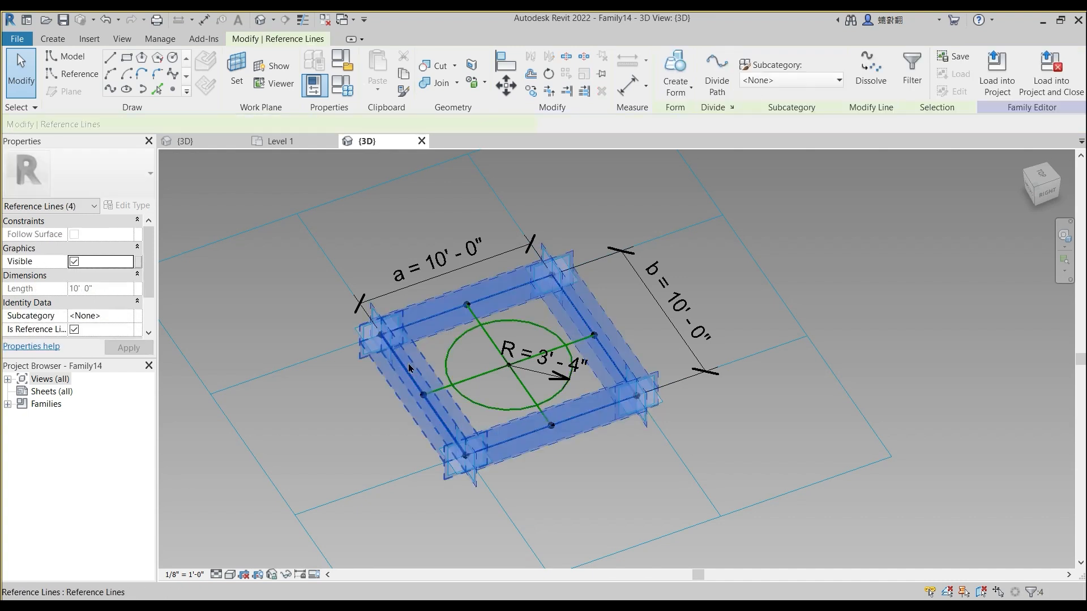
pyautogui.click(683, 88)
pyautogui.click(691, 113)
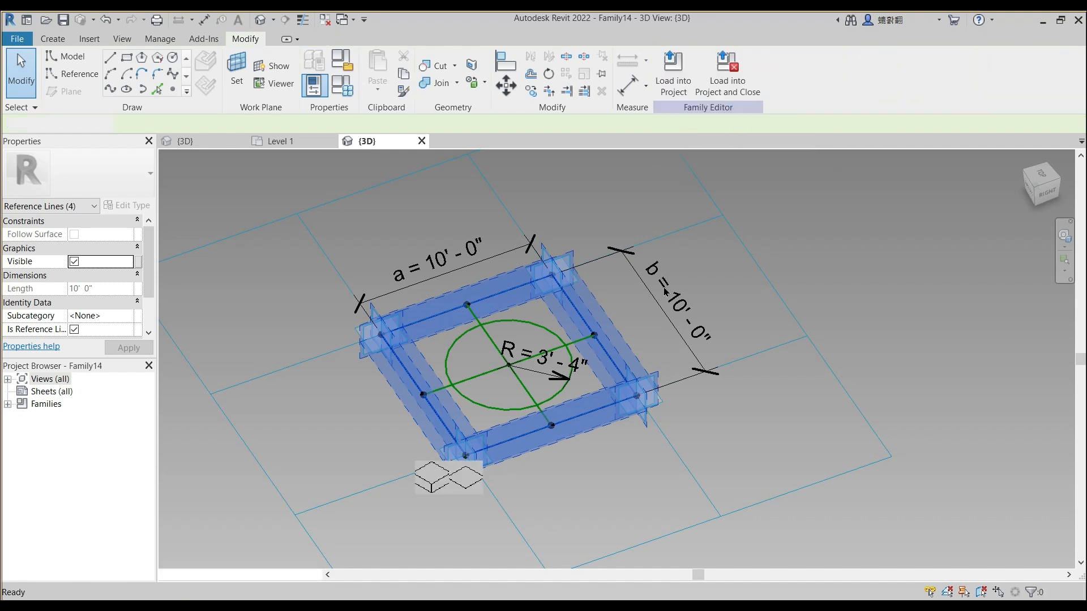
pyautogui.click(436, 474)
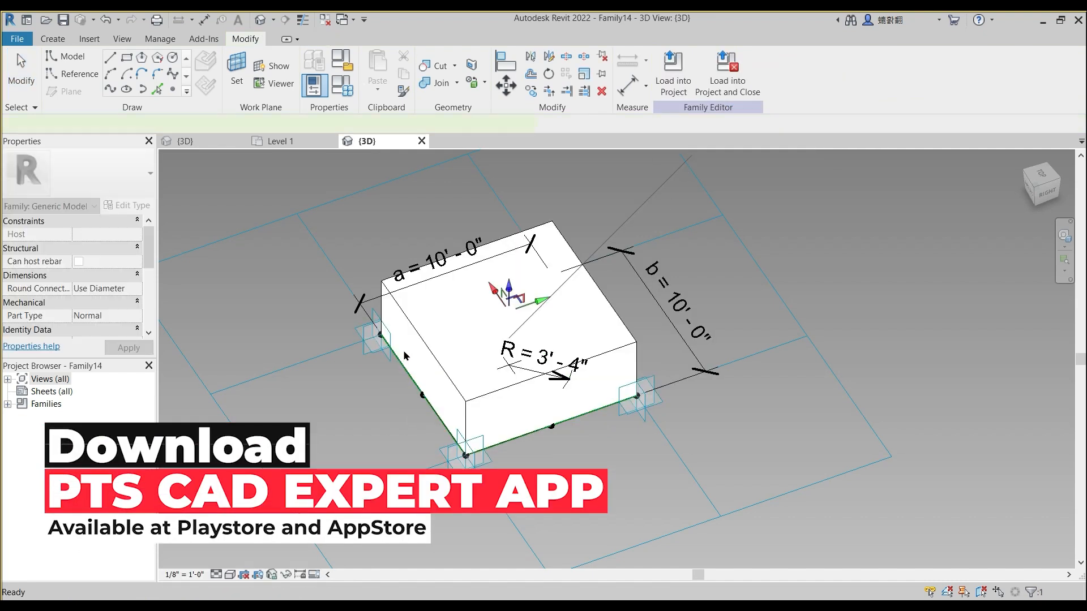
# Step: Set the height of the panel's solid form to 6"
pyautogui.keyDown('shift'); pyautogui.moveTo(559, 360); pyautogui.dragTo(595, 347, button='middle'); pyautogui.keyUp('shift')
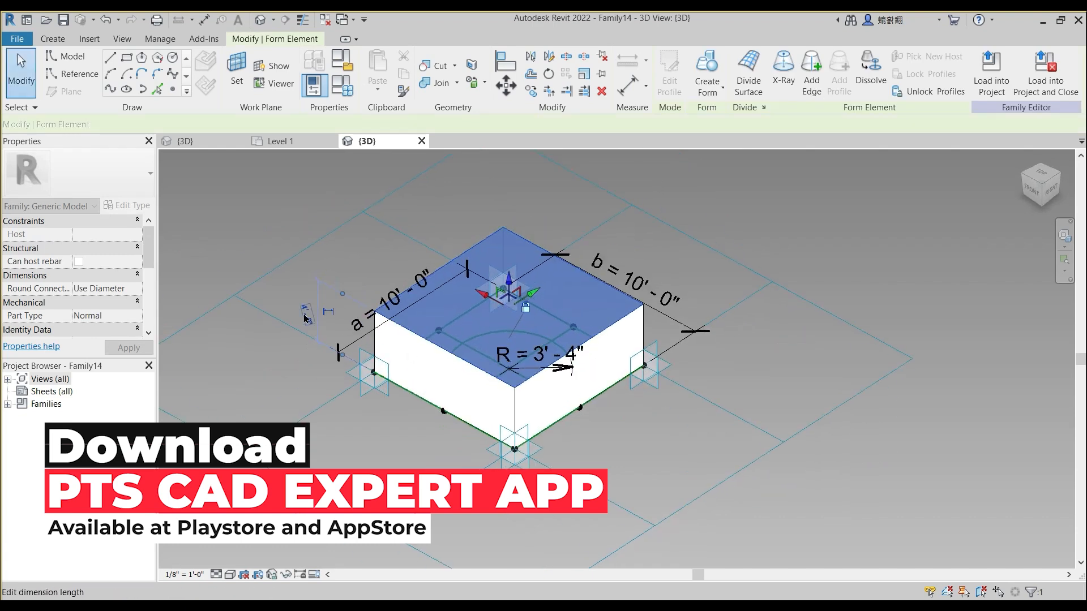
pyautogui.click(304, 313)
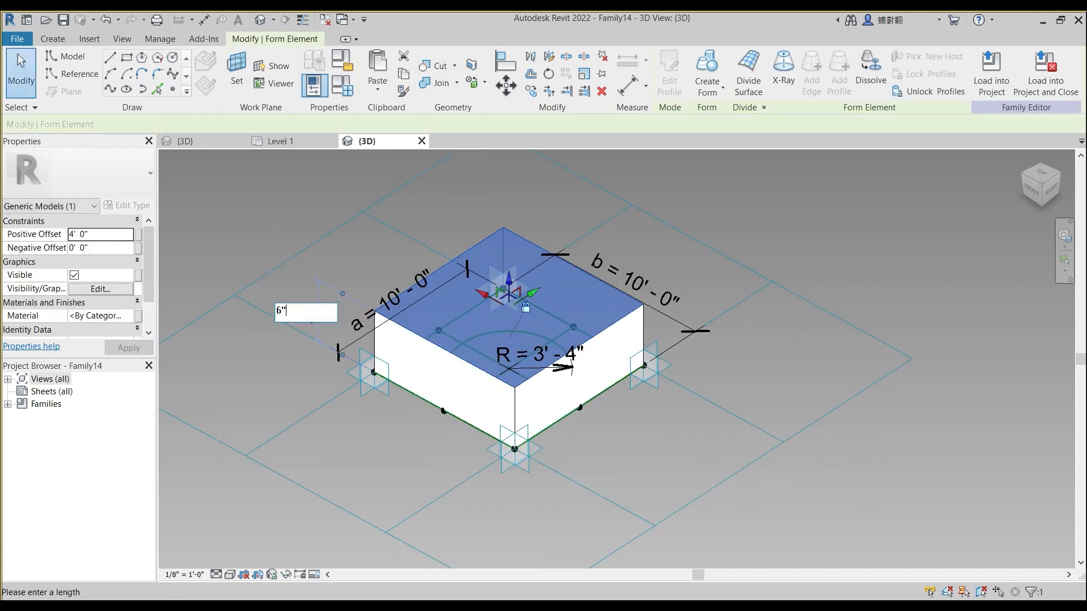
pyautogui.write('6')
pyautogui.press('Return')
pyautogui.click(323, 540)
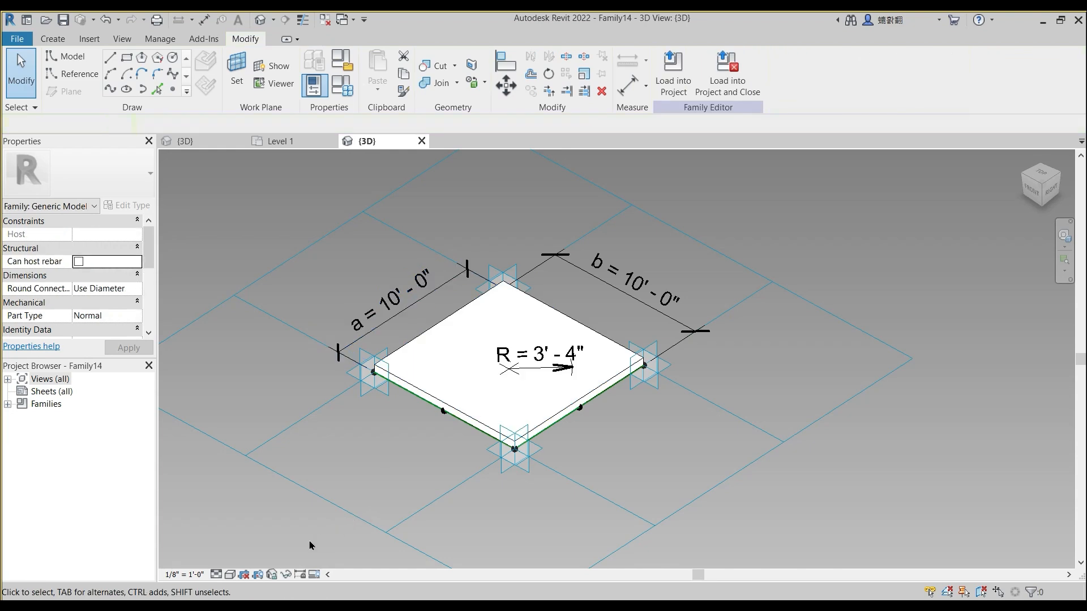
# Step: Switch the 3D view to the Wireframe visual style
pyautogui.click(230, 575)
pyautogui.click(266, 503)
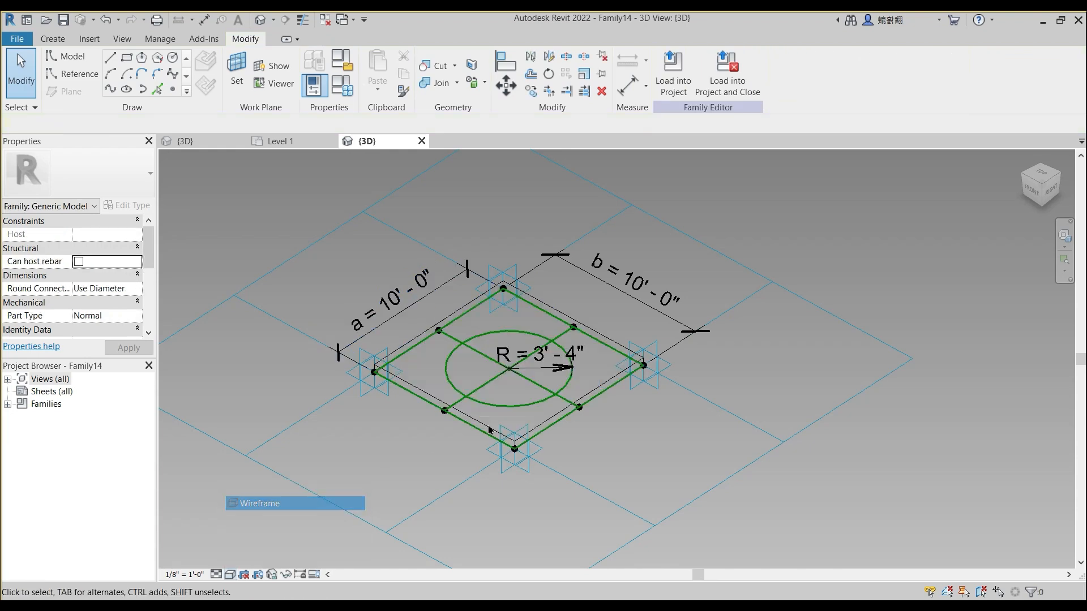
pyautogui.keyDown('shift'); pyautogui.moveTo(506, 438); pyautogui.dragTo(535, 397, button='middle'); pyautogui.keyUp('shift')
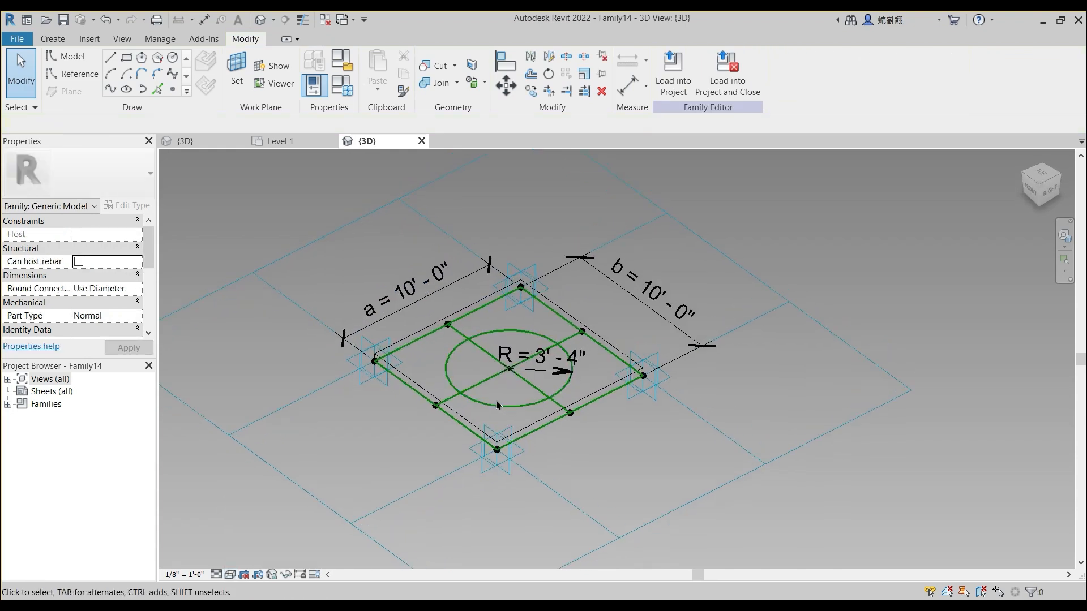
# Step: Create a cylindrical void form from the centre circle and set its positive offset to 3' 0" to cut the panel
pyautogui.click(535, 392)
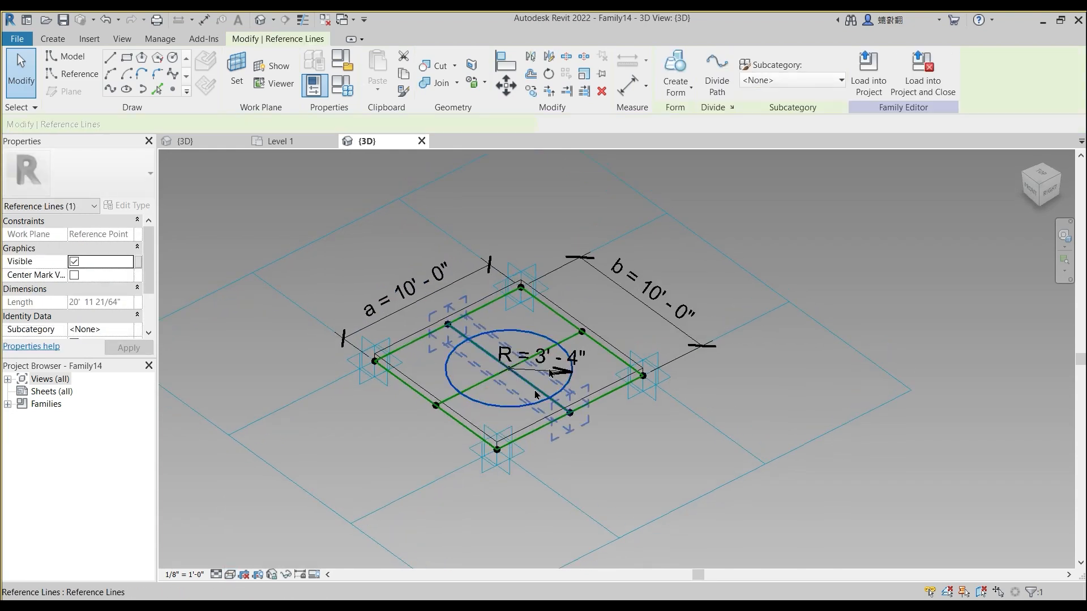
pyautogui.click(675, 85)
pyautogui.click(687, 145)
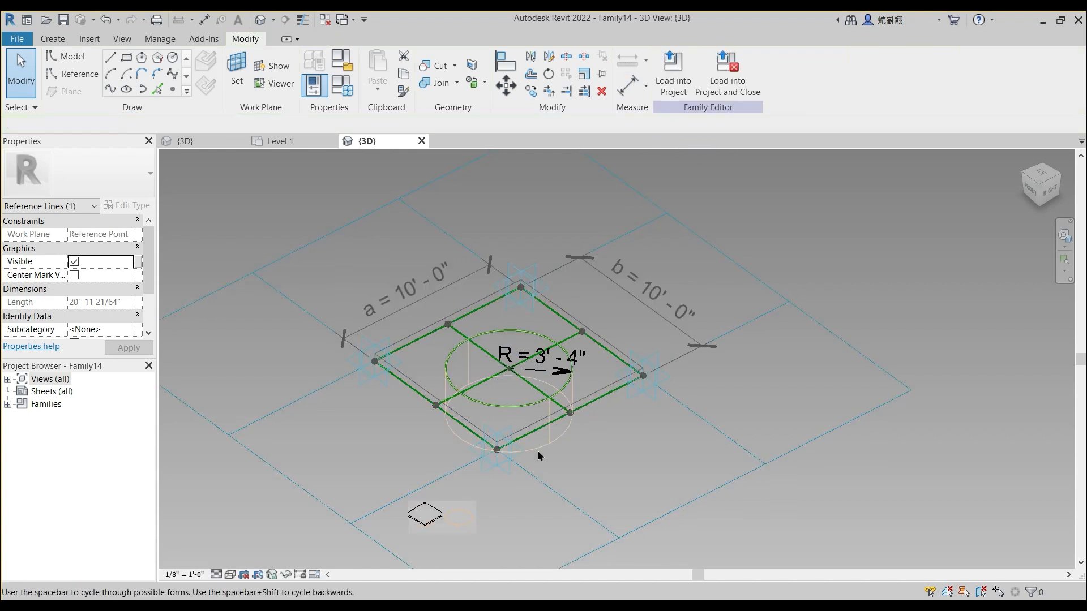
pyautogui.click(426, 514)
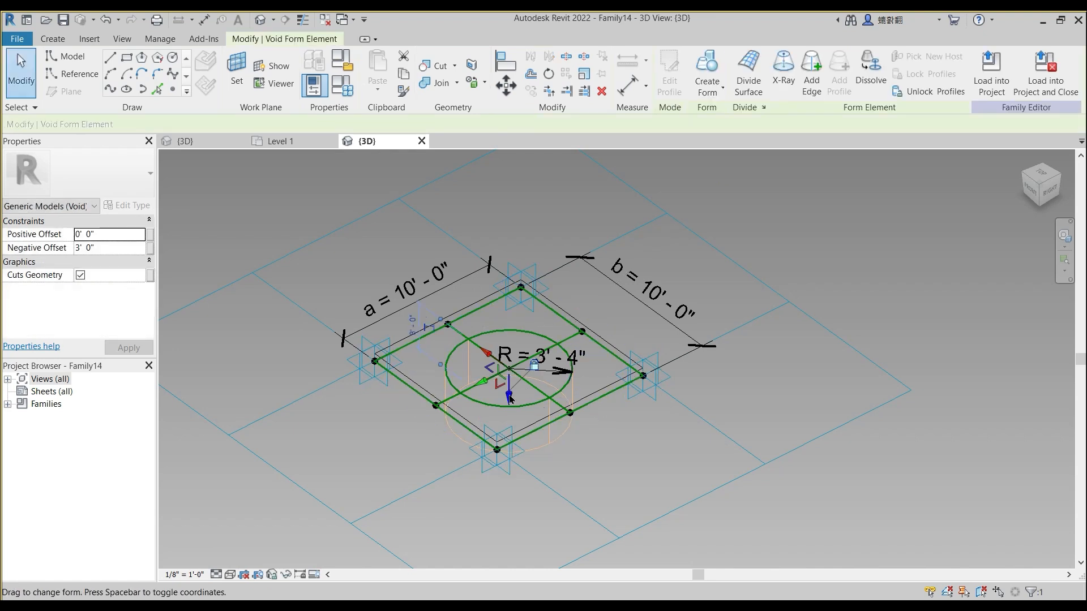
pyautogui.click(111, 231)
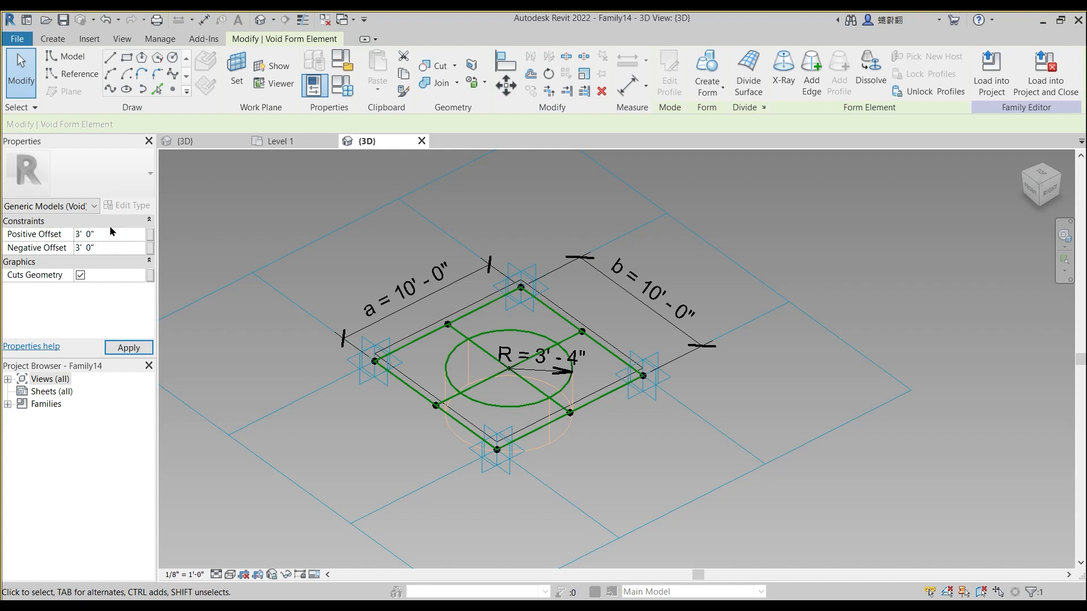
pyautogui.click(695, 290)
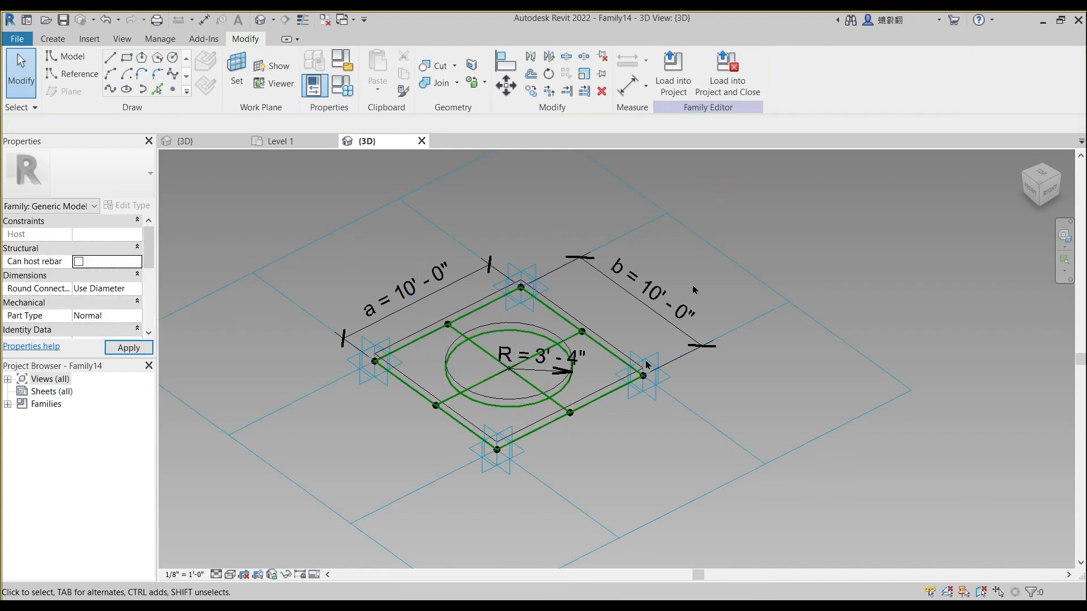
# Step: Switch the 3D view to the Shaded visual style and inspect the panel's circular opening
pyautogui.click(229, 575)
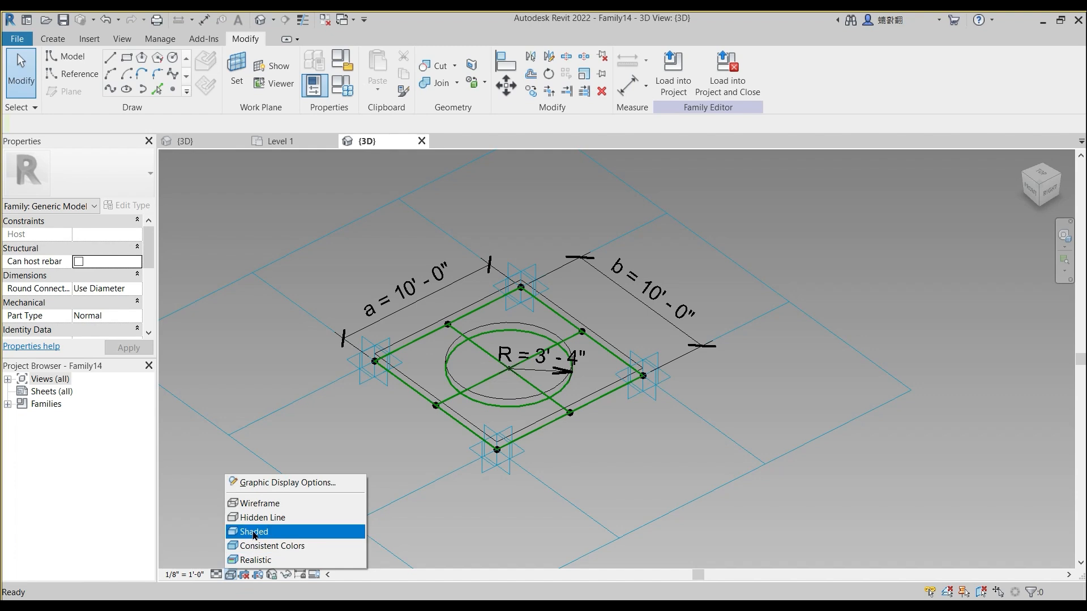
pyautogui.click(292, 531)
pyautogui.keyDown('shift'); pyautogui.moveTo(422, 351); pyautogui.dragTo(373, 361, button='middle'); pyautogui.keyUp('shift')
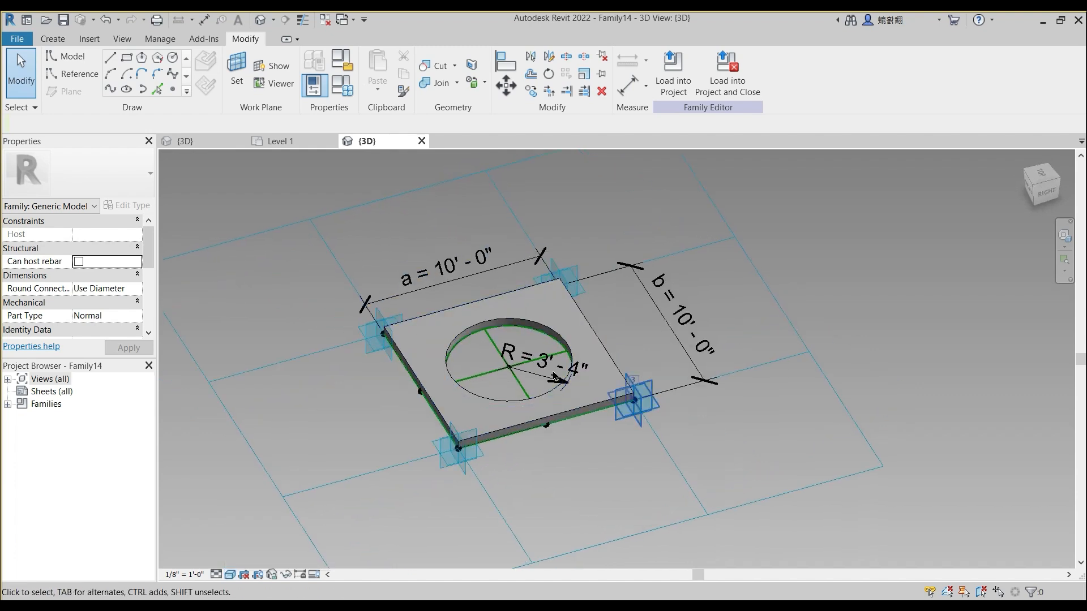
# Step: Load the finished circular-opening panel family into the open mass family
pyautogui.keyDown('shift'); pyautogui.moveTo(517, 409); pyautogui.dragTo(536, 415, button='middle'); pyautogui.keyUp('shift')
pyautogui.keyDown('shift'); pyautogui.moveTo(595, 314); pyautogui.dragTo(634, 250, button='middle'); pyautogui.keyUp('shift')
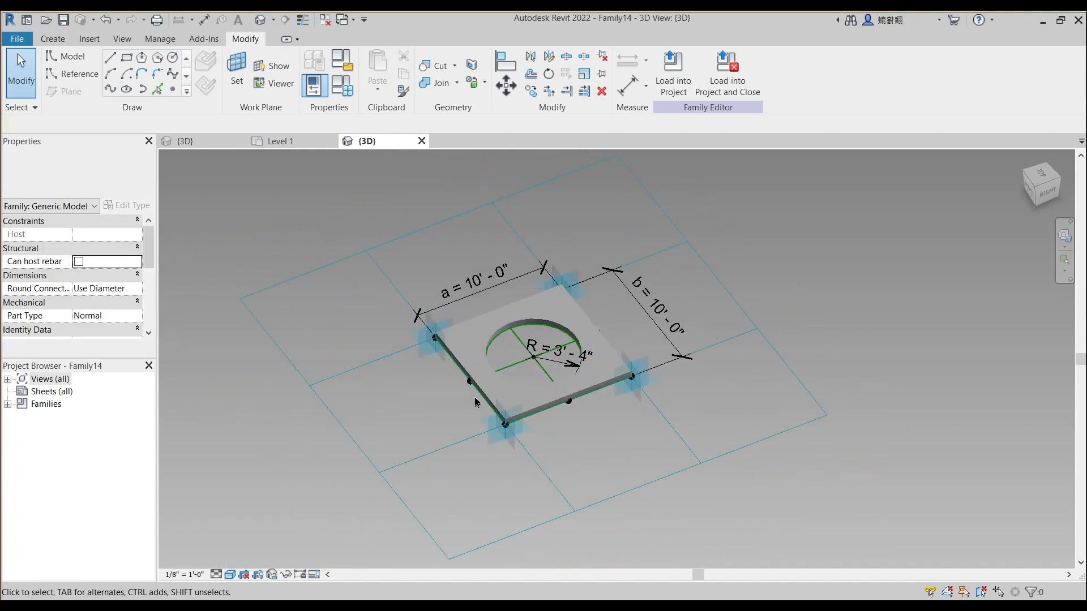
pyautogui.press('Tab')
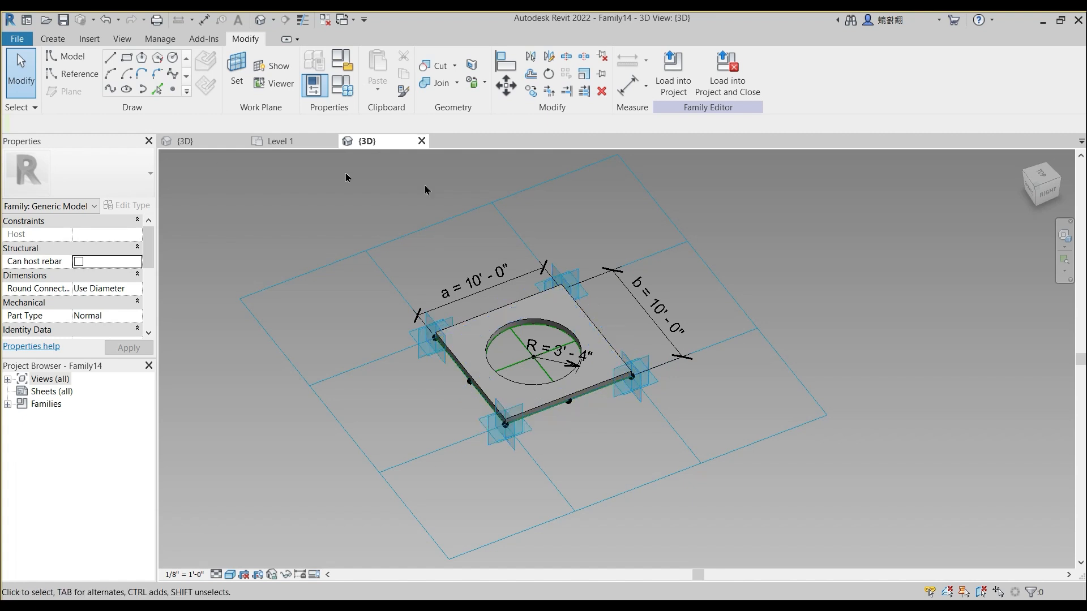
pyautogui.click(670, 90)
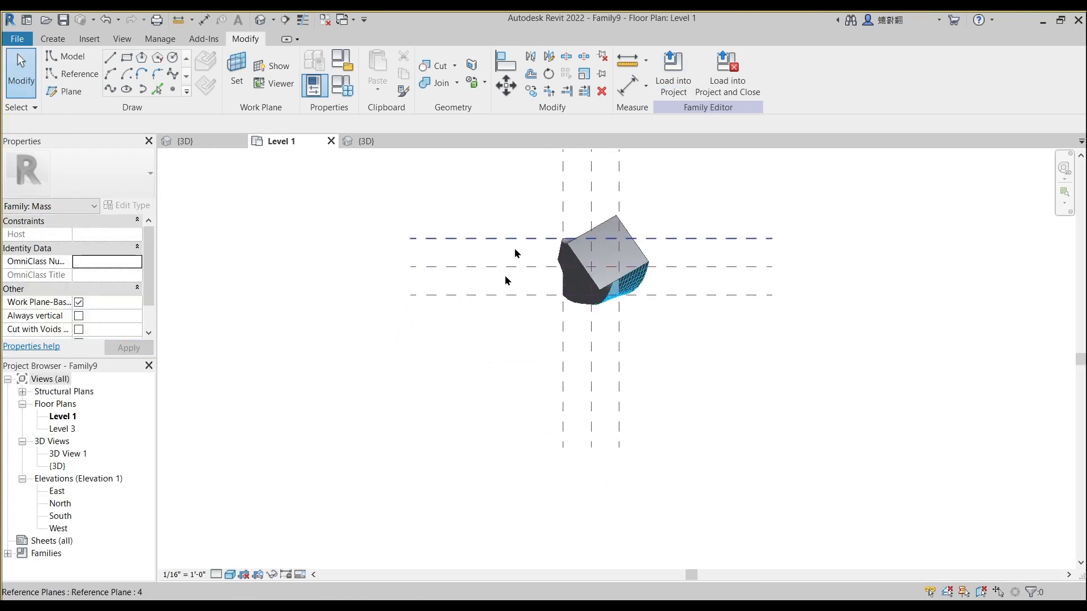
# Step: Apply the Family14 rectangle panel to the divided surface on the mass's front face in the 3D view
pyautogui.click(261, 19)
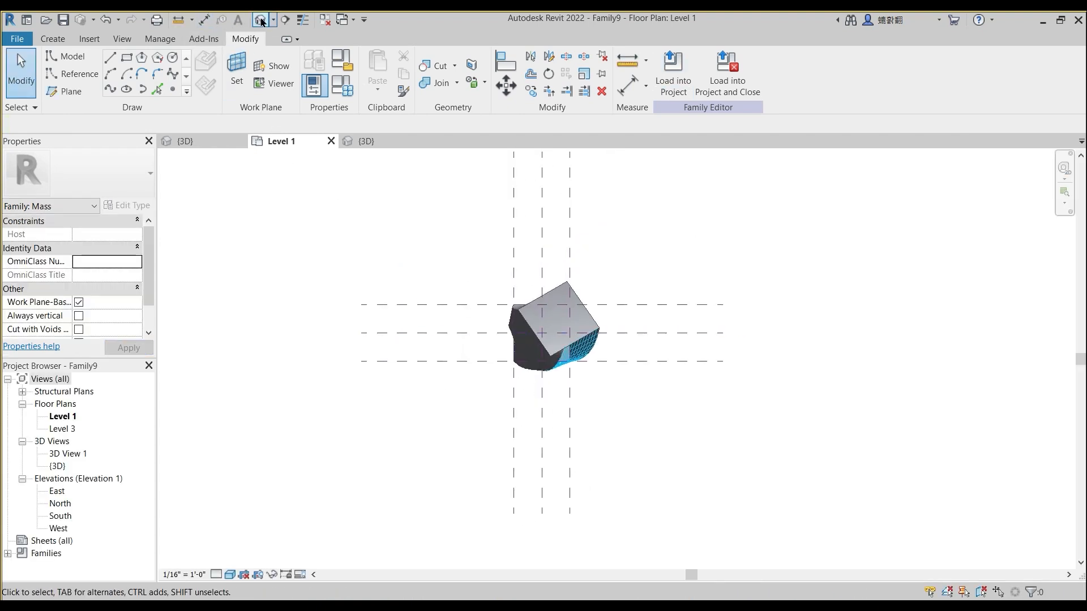
pyautogui.click(567, 315)
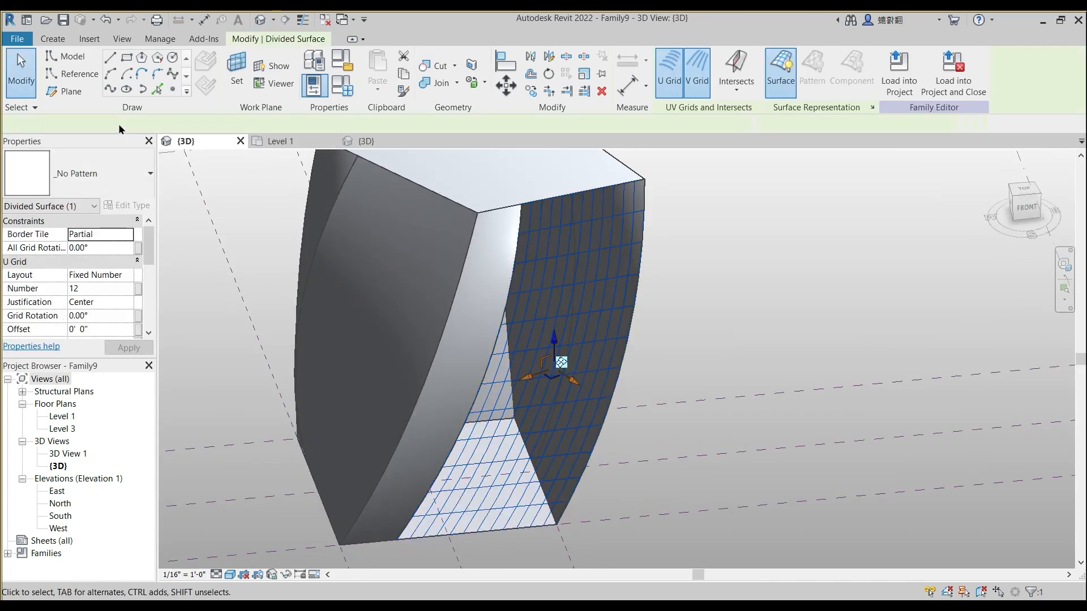
pyautogui.click(94, 177)
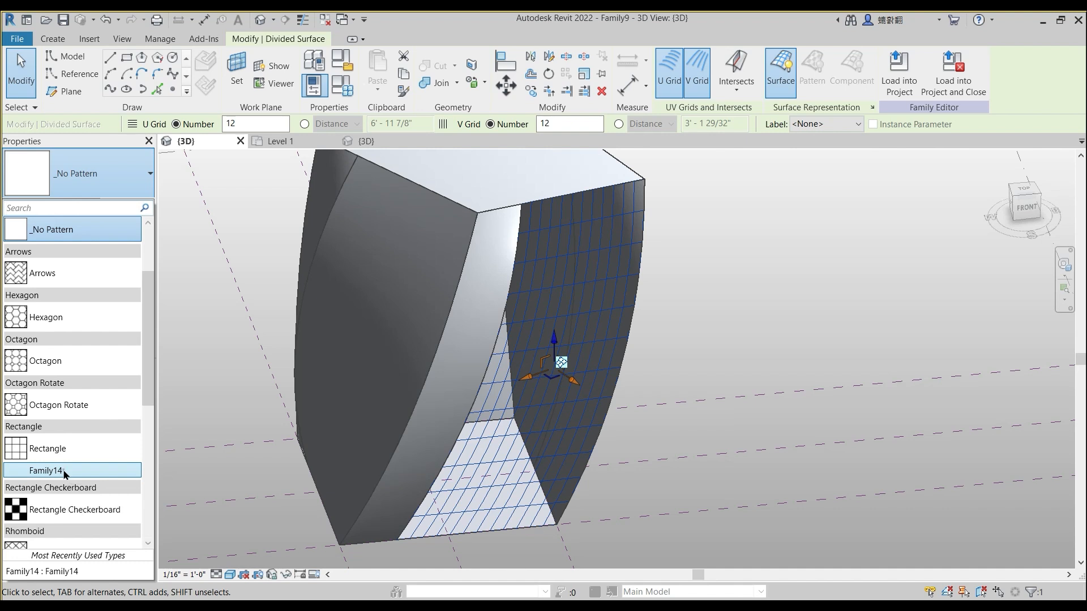
pyautogui.click(64, 473)
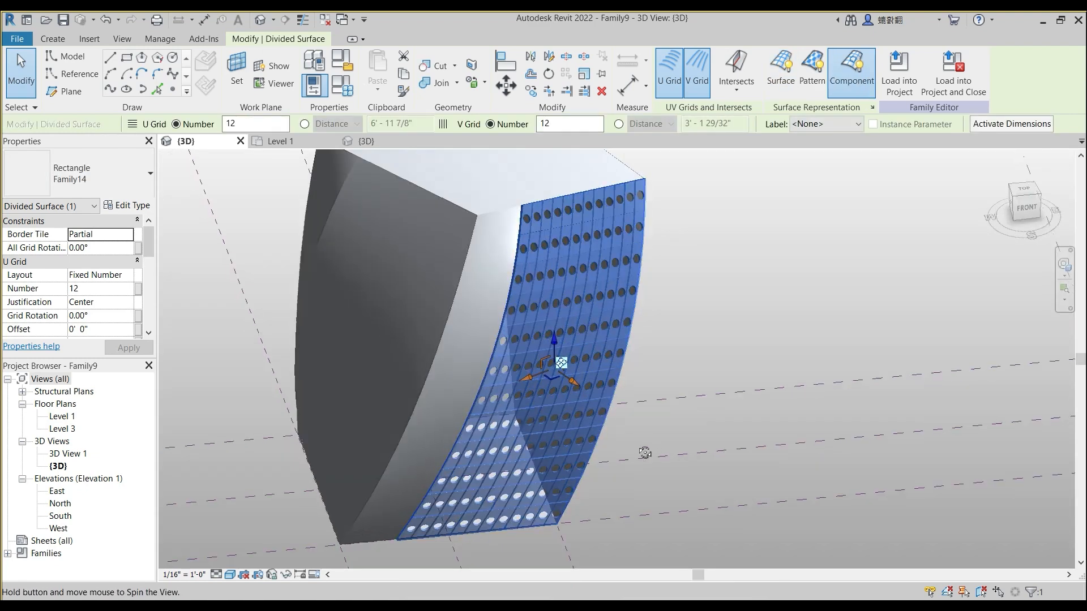
pyautogui.keyDown('shift'); pyautogui.moveTo(645, 453); pyautogui.dragTo(779, 402, button='middle'); pyautogui.keyUp('shift')
pyautogui.click(778, 402)
pyautogui.keyDown('shift'); pyautogui.moveTo(656, 444); pyautogui.dragTo(711, 408, button='middle'); pyautogui.keyUp('shift')
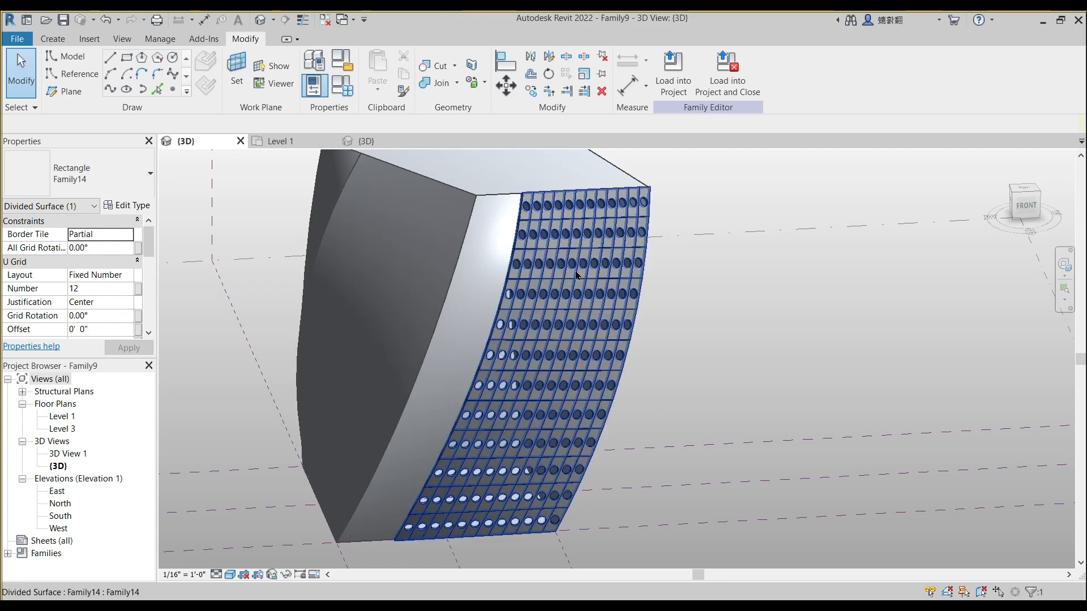
pyautogui.keyDown('shift'); pyautogui.moveTo(623, 317); pyautogui.dragTo(518, 330, button='middle'); pyautogui.keyUp('shift')
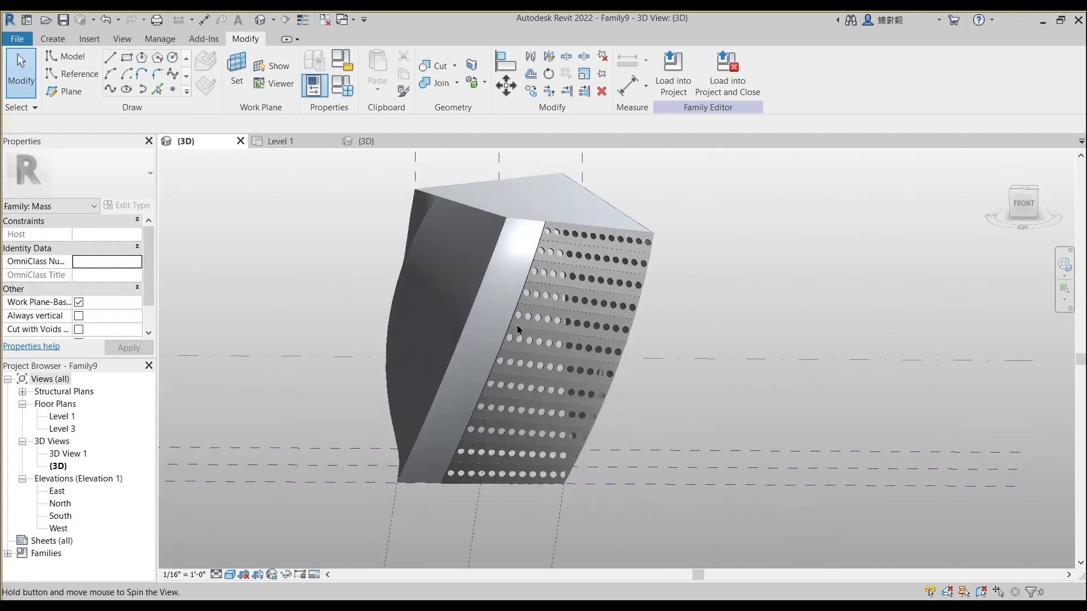
# Step: Set the grid rotation of both the U grid and the V grid to 45° on the panelled surface
pyautogui.click(594, 320)
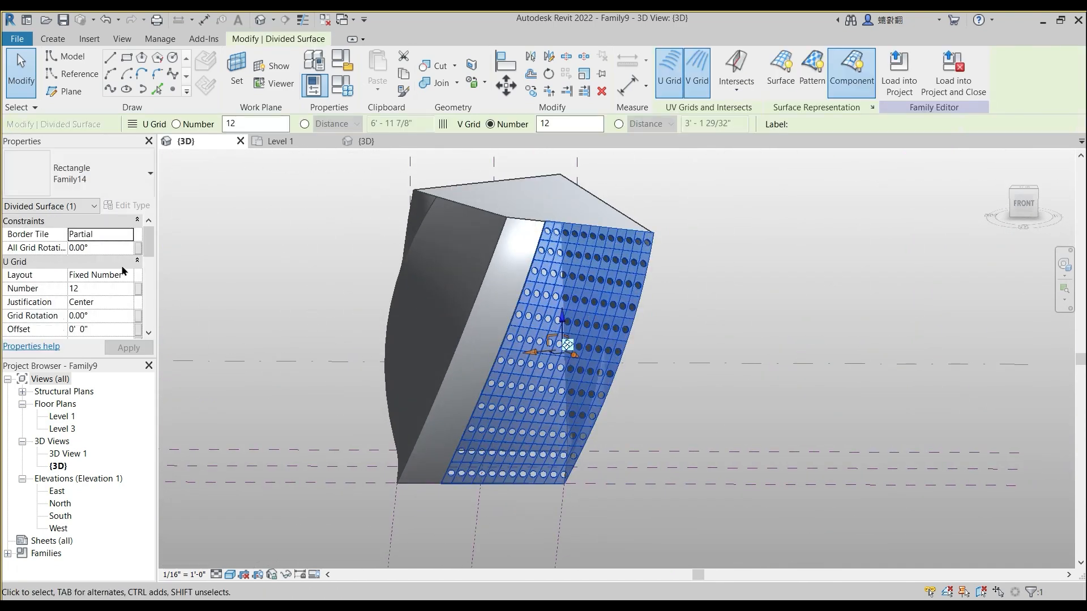
pyautogui.click(106, 314)
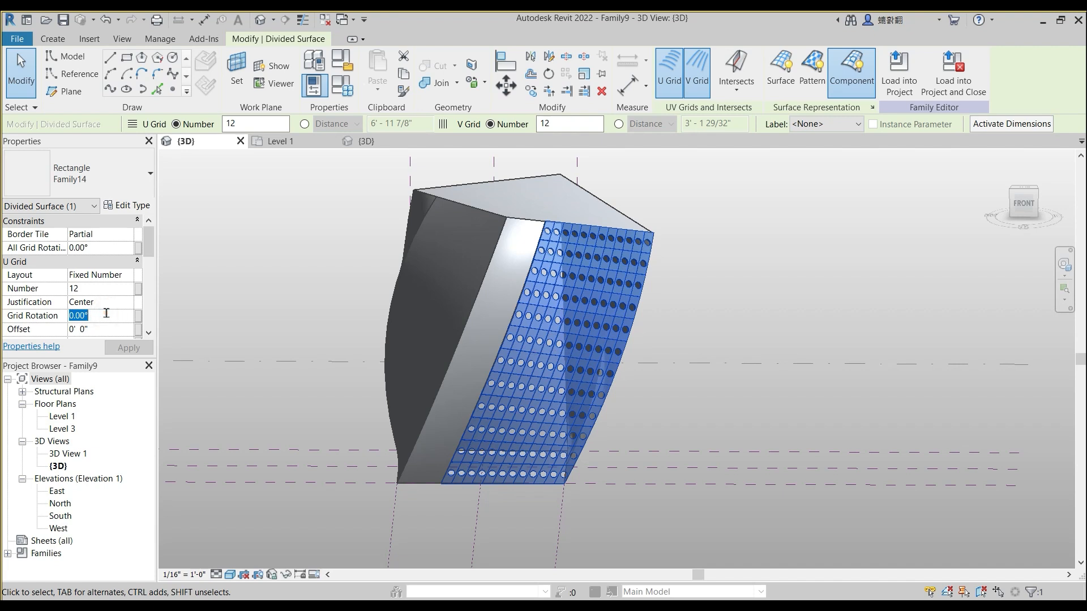
pyautogui.scroll(-2, 136, 283)
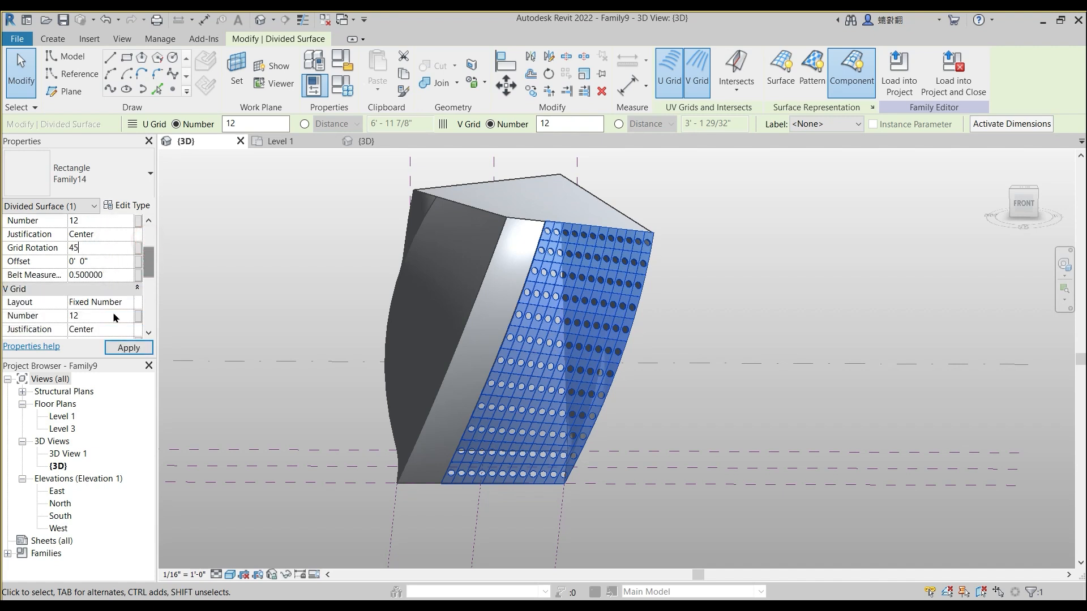
pyautogui.scroll(-1, 106, 317)
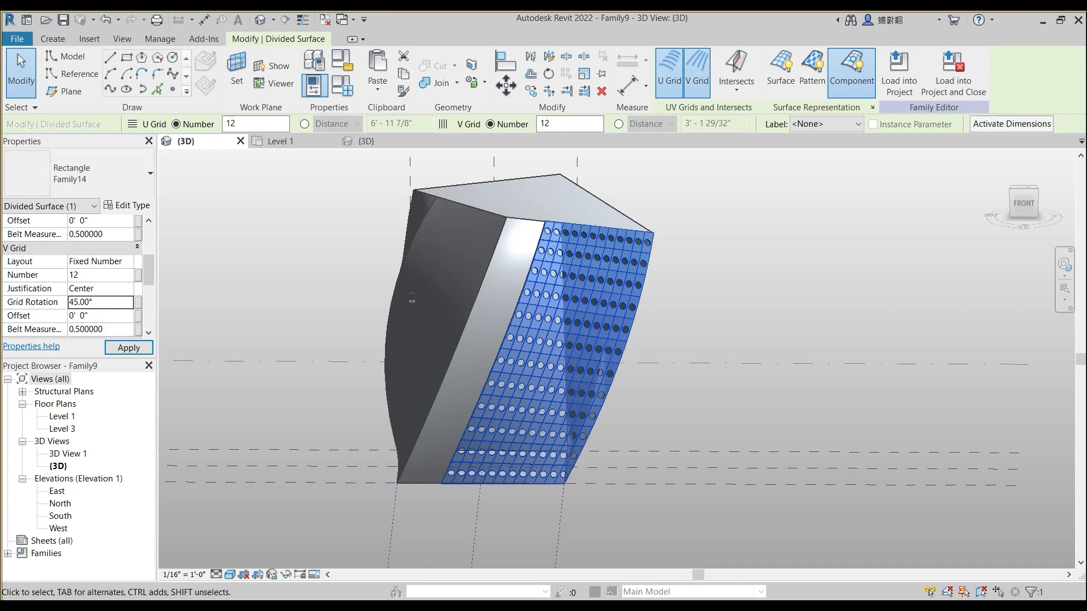
pyautogui.click(663, 321)
pyautogui.keyDown('shift'); pyautogui.moveTo(662, 367); pyautogui.dragTo(669, 392, button='middle'); pyautogui.keyUp('shift')
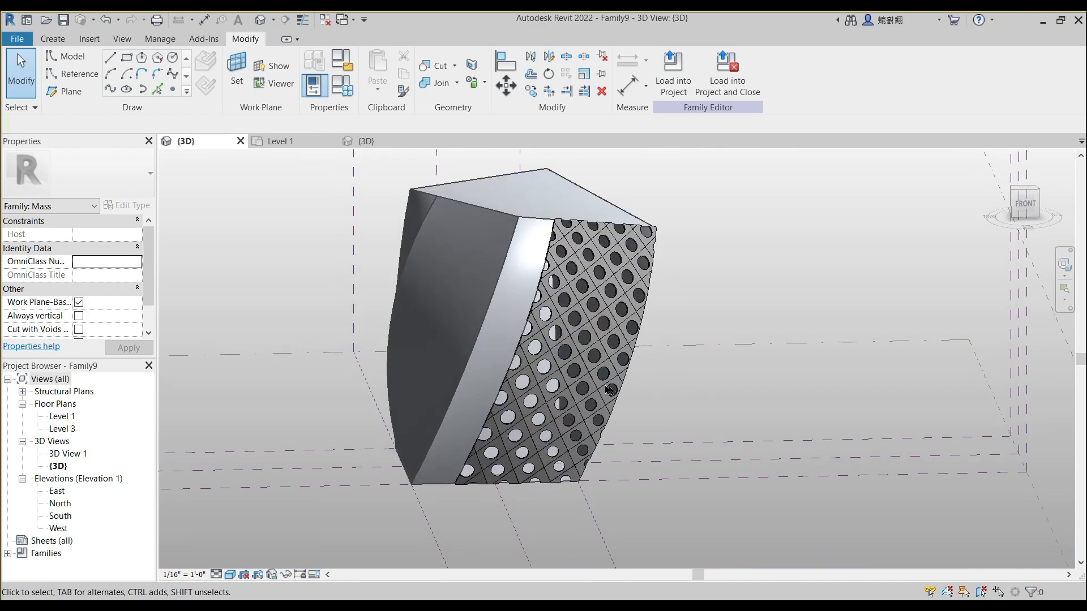
# Step: Divide the curved face at the back of the mass into a U/V surface grid
pyautogui.keyDown('shift'); pyautogui.moveTo(690, 345); pyautogui.dragTo(395, 322, button='middle'); pyautogui.keyUp('shift')
pyautogui.press('Tab')
pyautogui.click(649, 268)
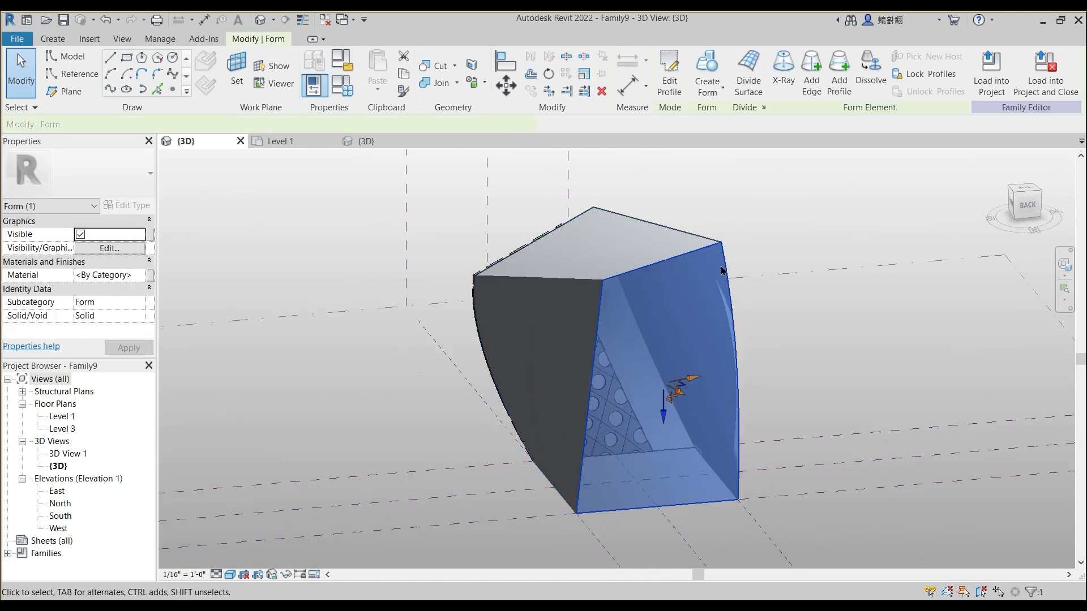
pyautogui.click(748, 78)
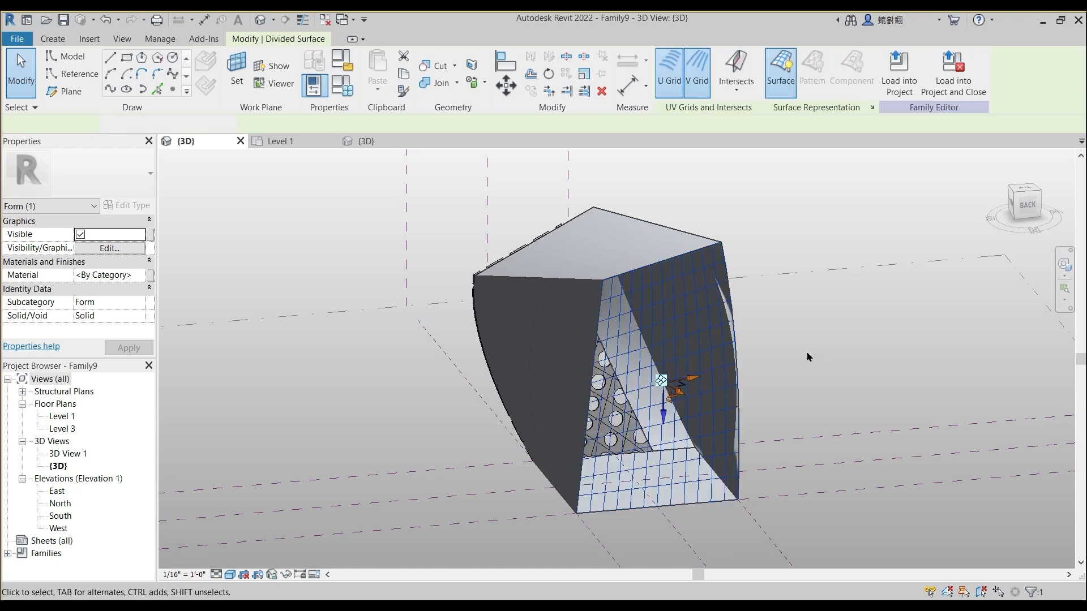
pyautogui.click(767, 233)
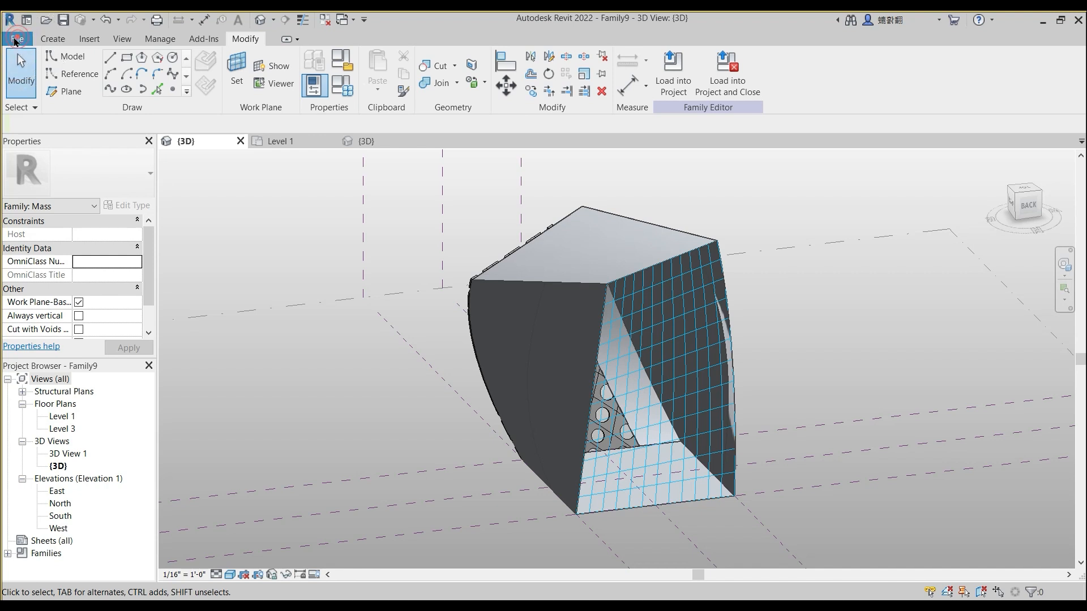
# Step: Create a new family from the Generic Model Adaptive template in the English-Imperial template folder
pyautogui.click(16, 41)
pyautogui.moveTo(35, 98)
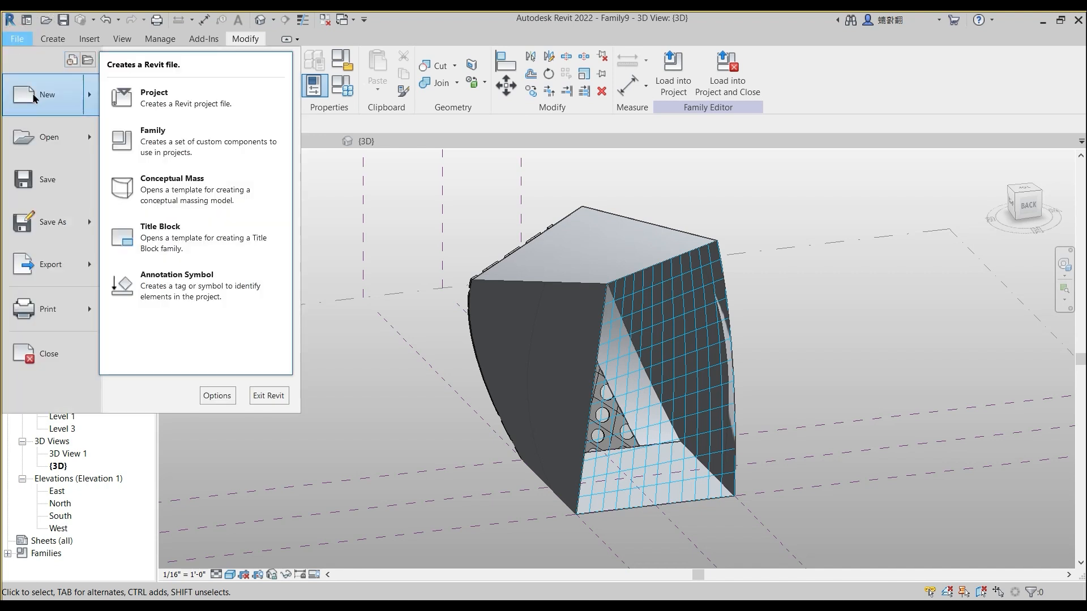
pyautogui.click(187, 153)
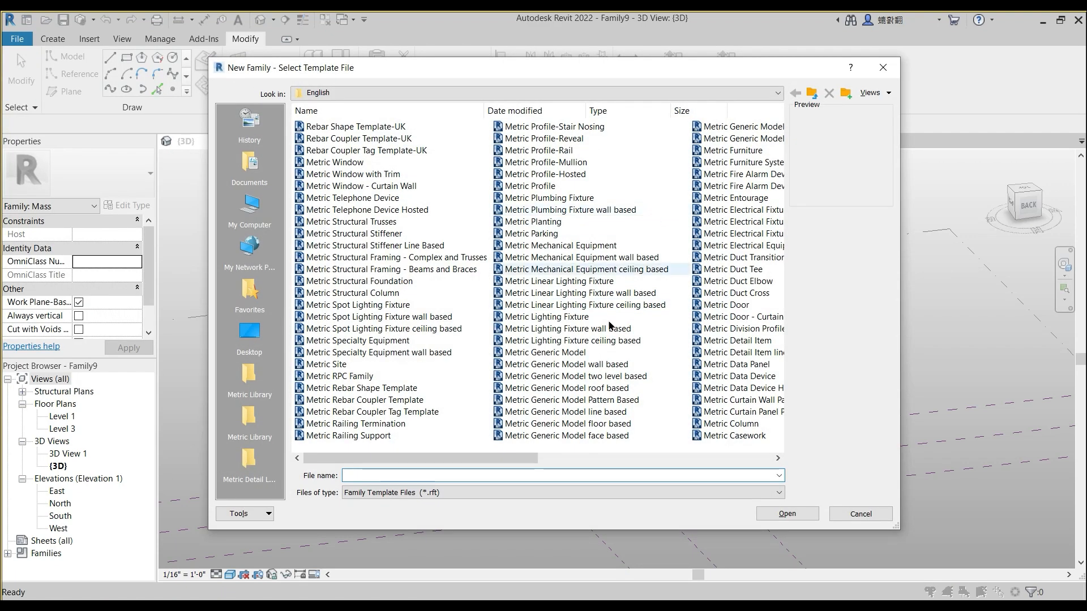
pyautogui.click(672, 92)
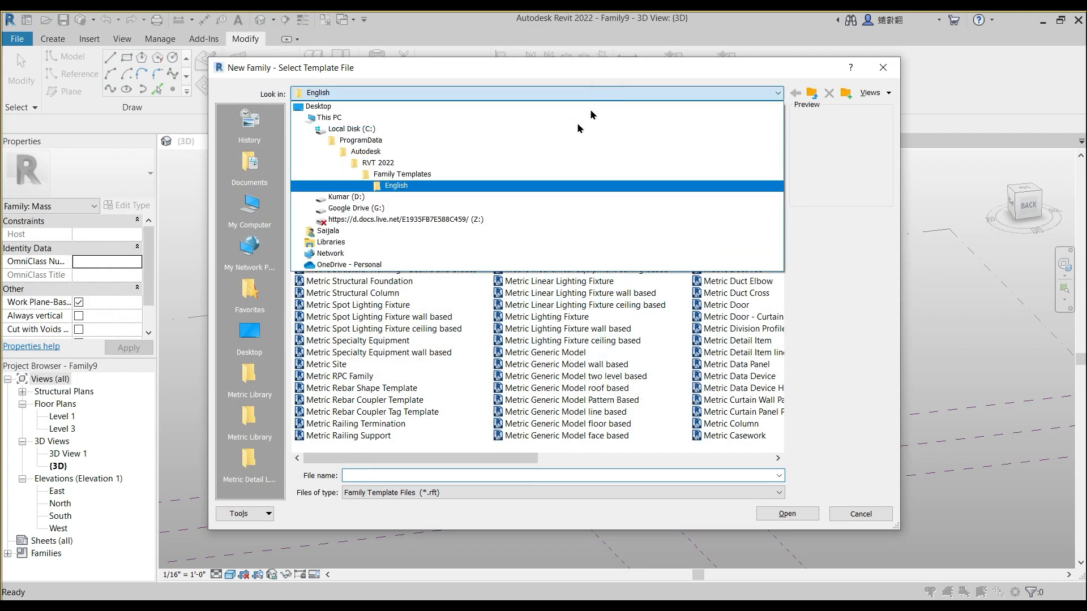
pyautogui.click(458, 175)
pyautogui.doubleClick(351, 244)
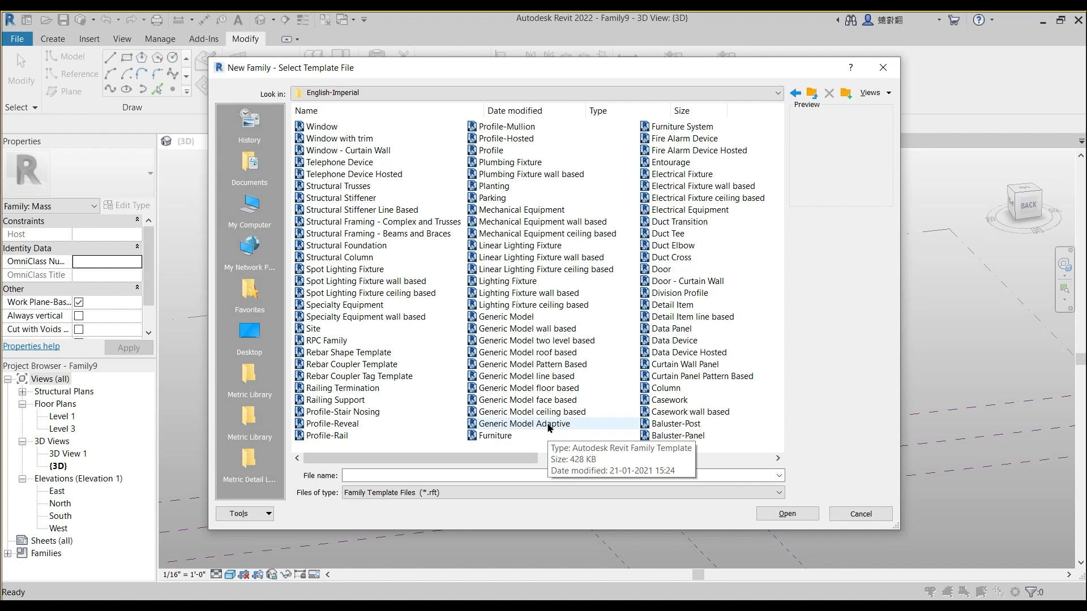
pyautogui.click(547, 426)
pyautogui.click(787, 514)
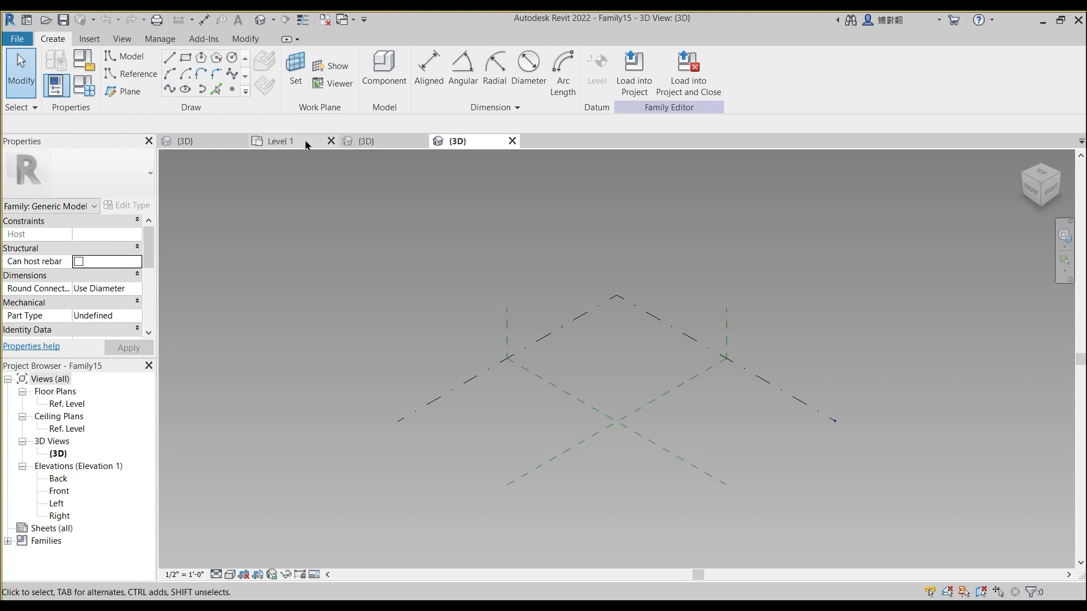
# Step: Close the Family14 panel family without saving and return to the new adaptive family's 3D view
pyautogui.click(280, 141)
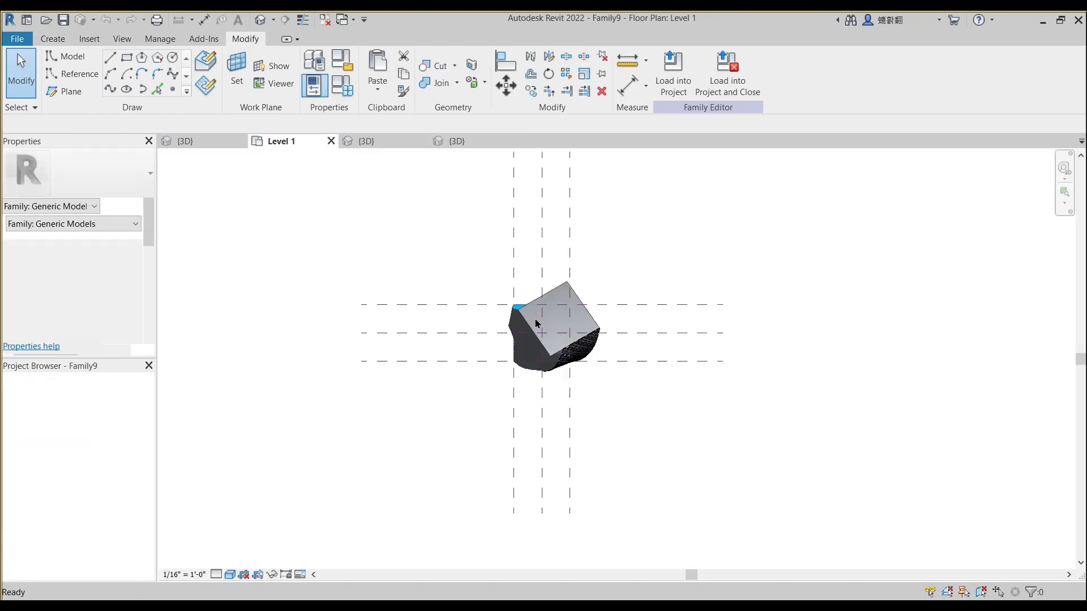
pyautogui.click(385, 139)
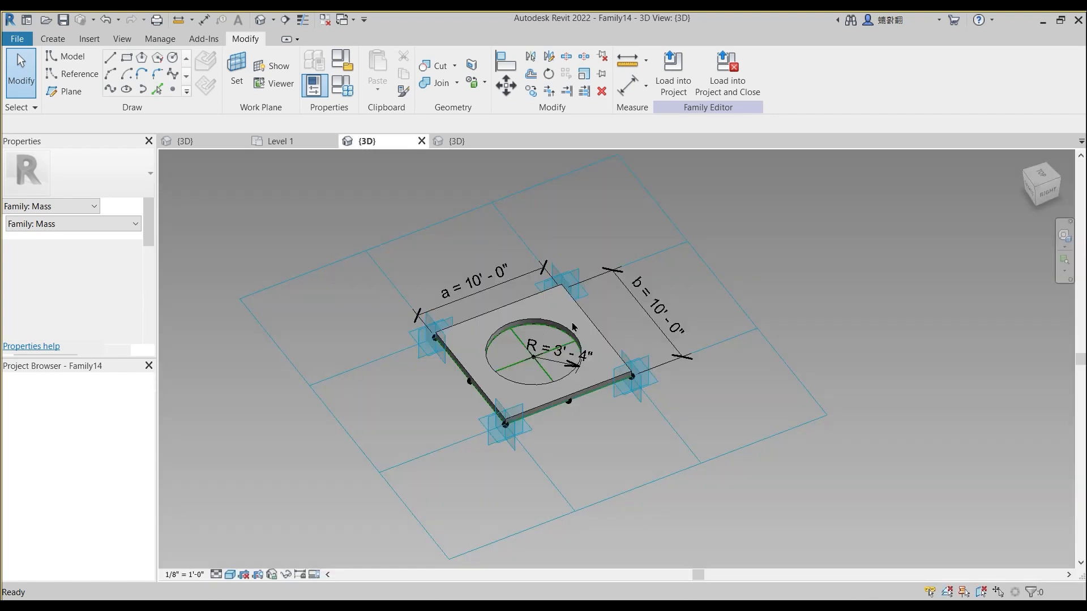
pyautogui.click(420, 140)
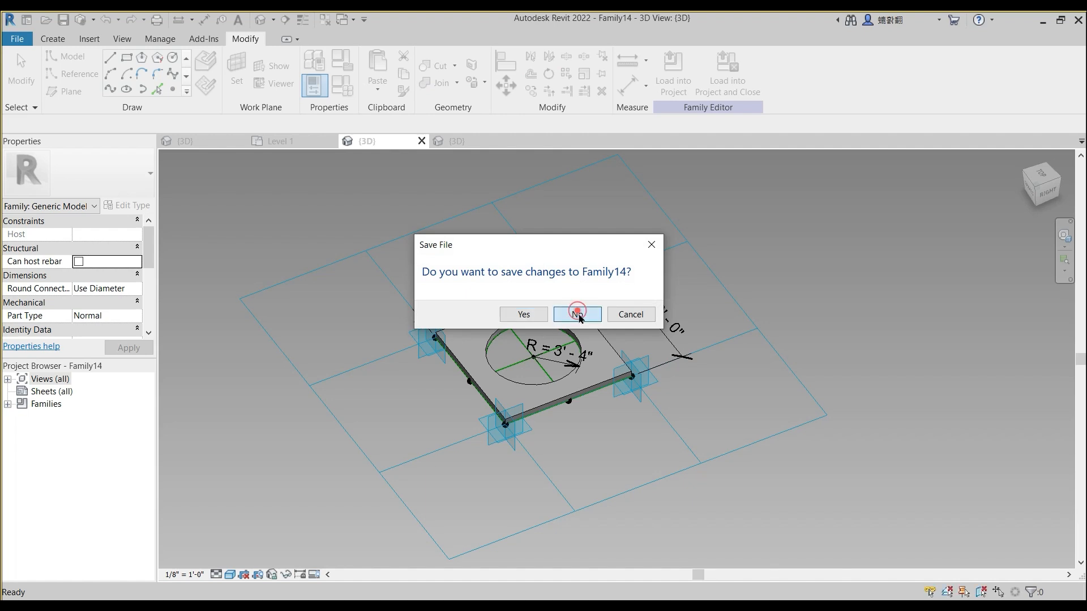
pyautogui.click(577, 314)
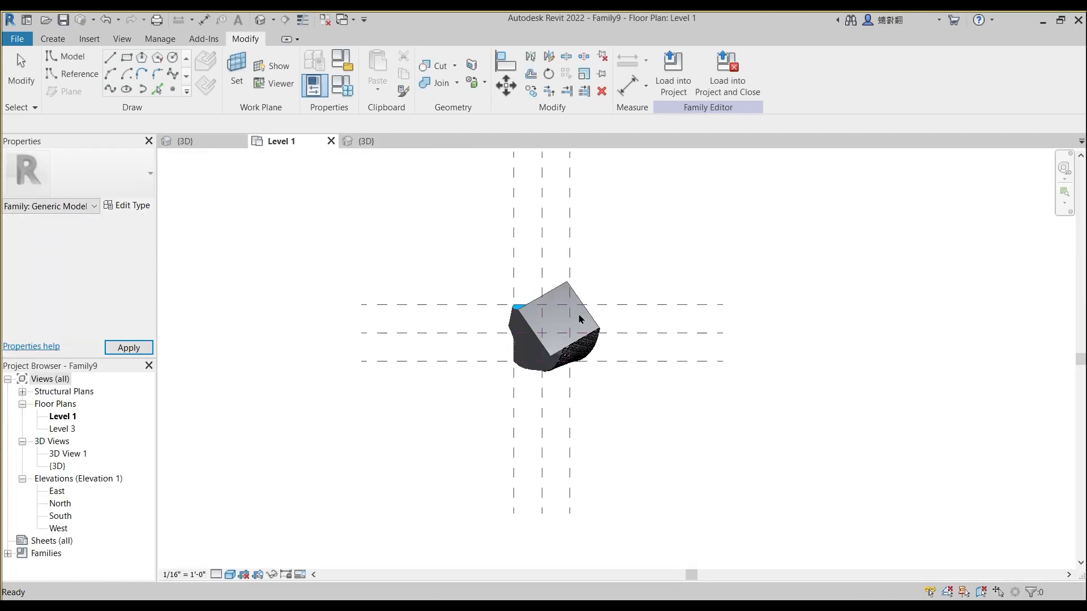
pyautogui.click(392, 146)
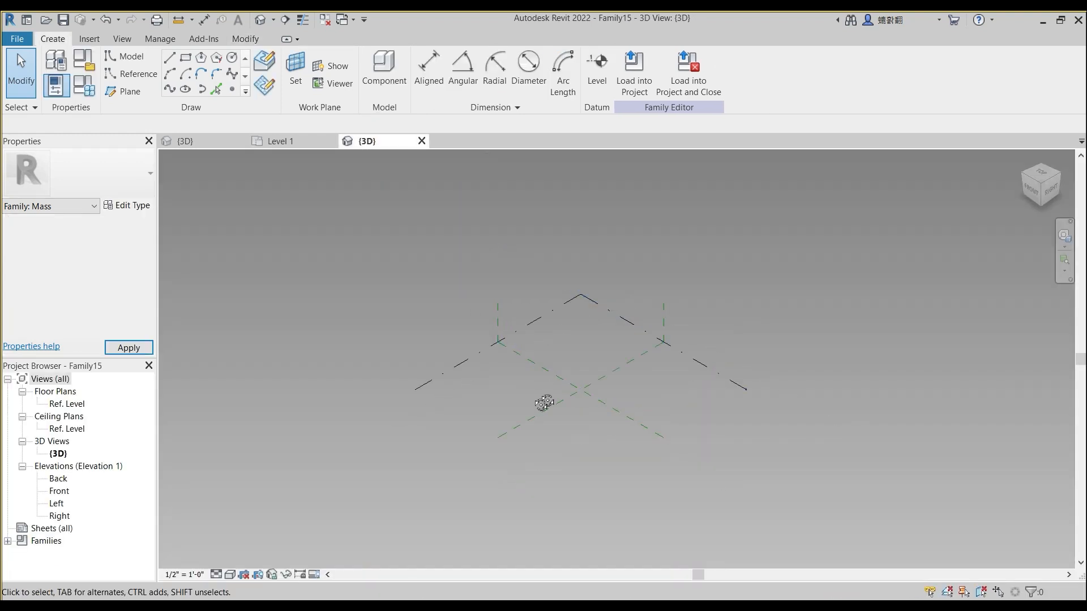
# Step: Set the Ref. Level as the work plane and place four reference points around the centre, one in each quadrant
pyautogui.keyDown('shift'); pyautogui.moveTo(543, 403); pyautogui.dragTo(532, 334, button='middle'); pyautogui.keyUp('shift')
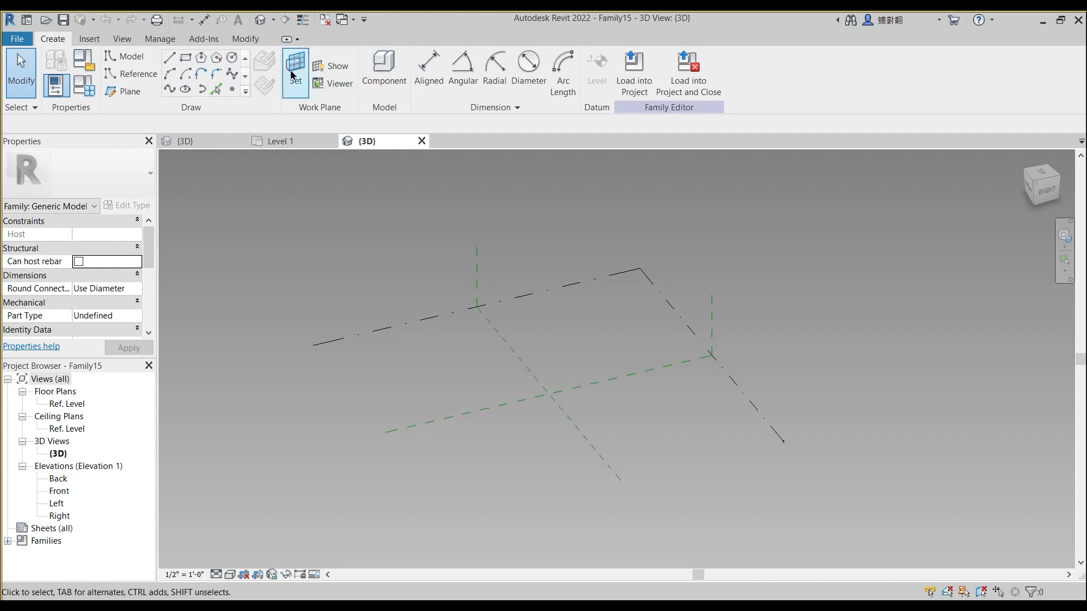
pyautogui.click(456, 313)
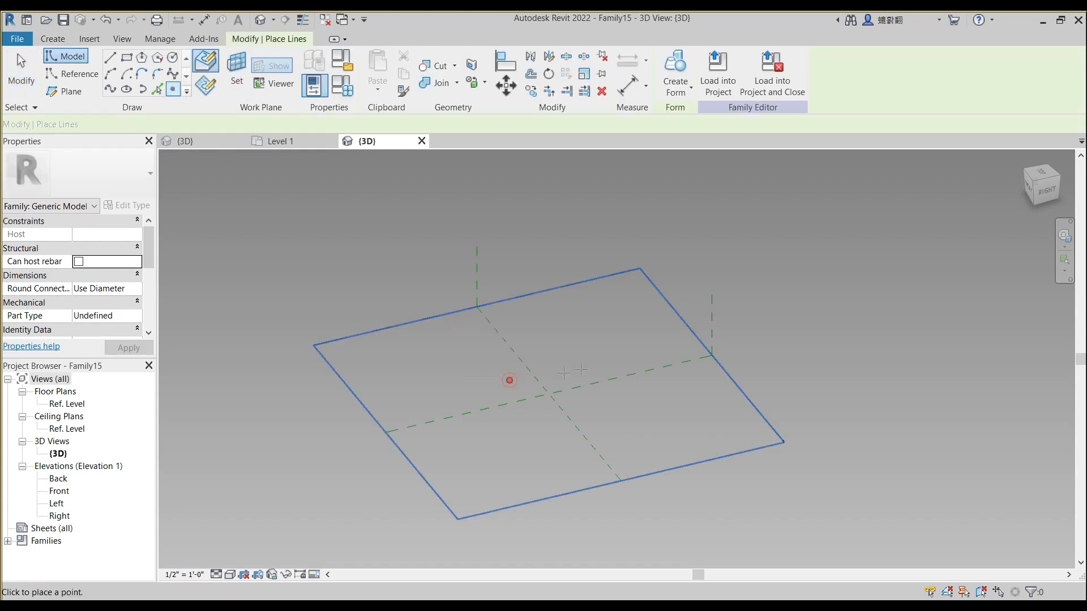
pyautogui.click(532, 422)
pyautogui.press('Escape')
pyautogui.press('Escape')
pyautogui.keyDown('shift'); pyautogui.moveTo(597, 478); pyautogui.dragTo(589, 486, button='middle'); pyautogui.keyUp('shift')
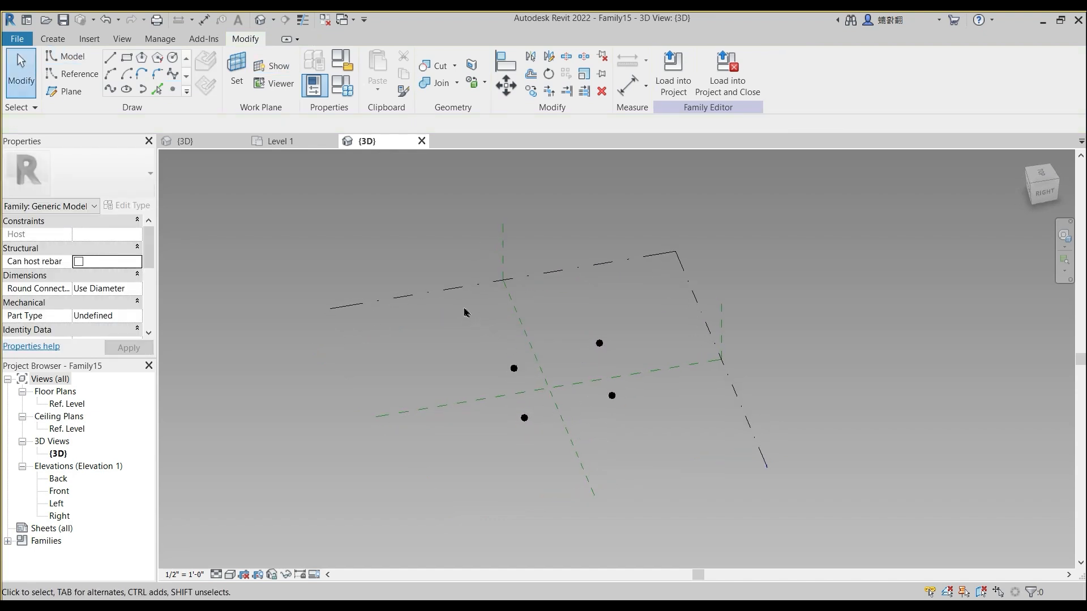
# Step: Select the four reference points around the centre of the reference planes
pyautogui.moveTo(463, 307); pyautogui.dragTo(664, 454)
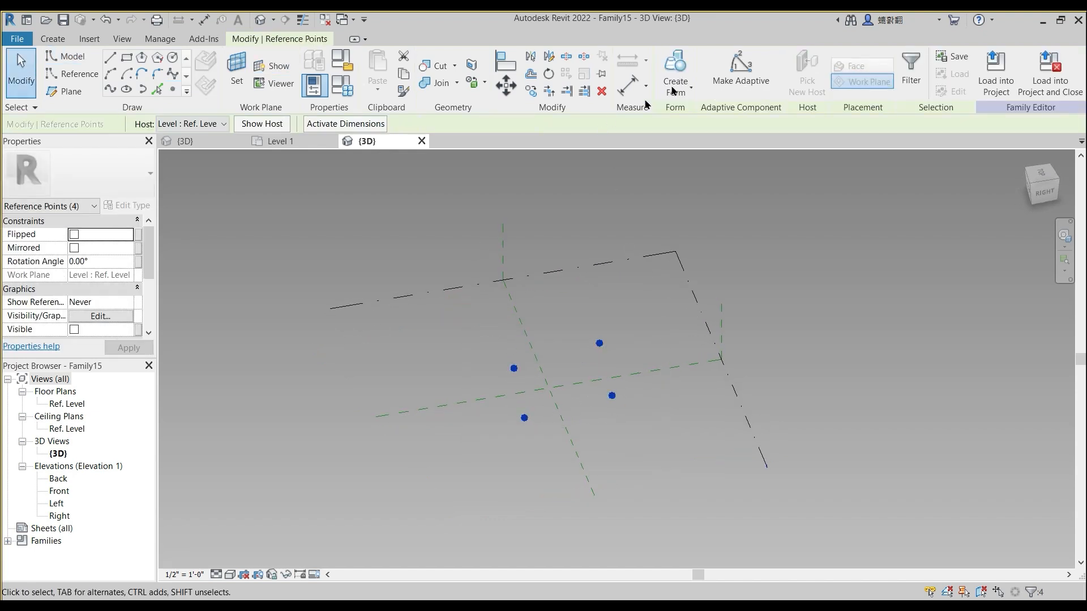
# Step: Make the four selected reference points adaptive and clear the selection
pyautogui.click(739, 70)
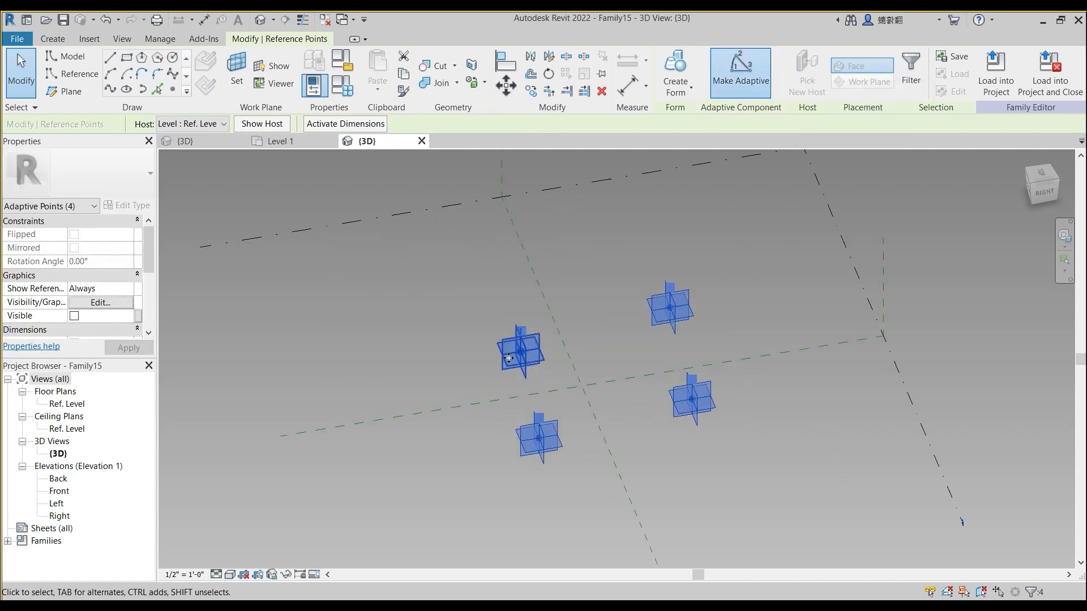
pyautogui.scroll(5, 520, 361)
pyautogui.moveTo(650, 350); pyautogui.dragTo(558, 370, button='middle')
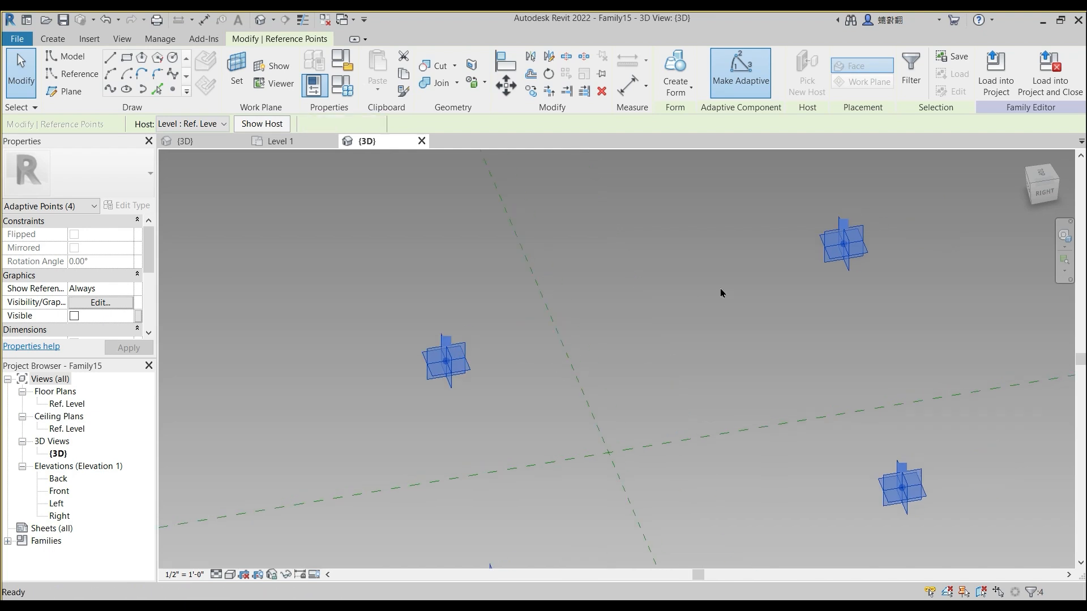
pyautogui.click(882, 246)
# Step: Examine the arrangement and numbering of the four adaptive points from several angles
pyautogui.moveTo(733, 441); pyautogui.dragTo(732, 390, button='middle')
pyautogui.scroll(-1, 564, 453)
pyautogui.keyDown('shift'); pyautogui.moveTo(563, 453); pyautogui.dragTo(602, 340, button='middle'); pyautogui.keyUp('shift')
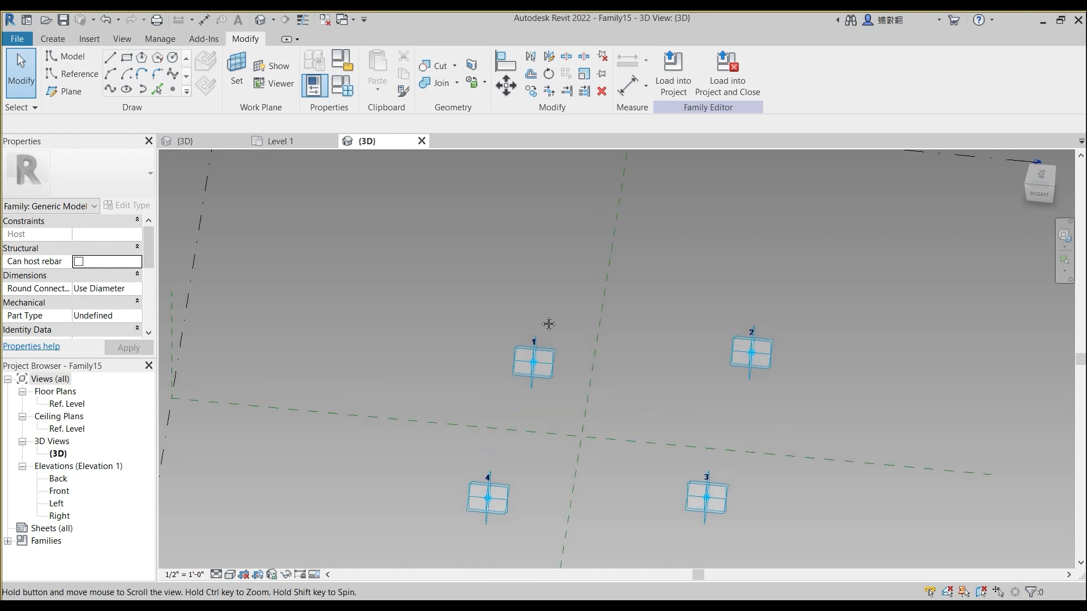
pyautogui.keyDown('shift'); pyautogui.moveTo(483, 266); pyautogui.dragTo(562, 427, button='middle'); pyautogui.keyUp('shift')
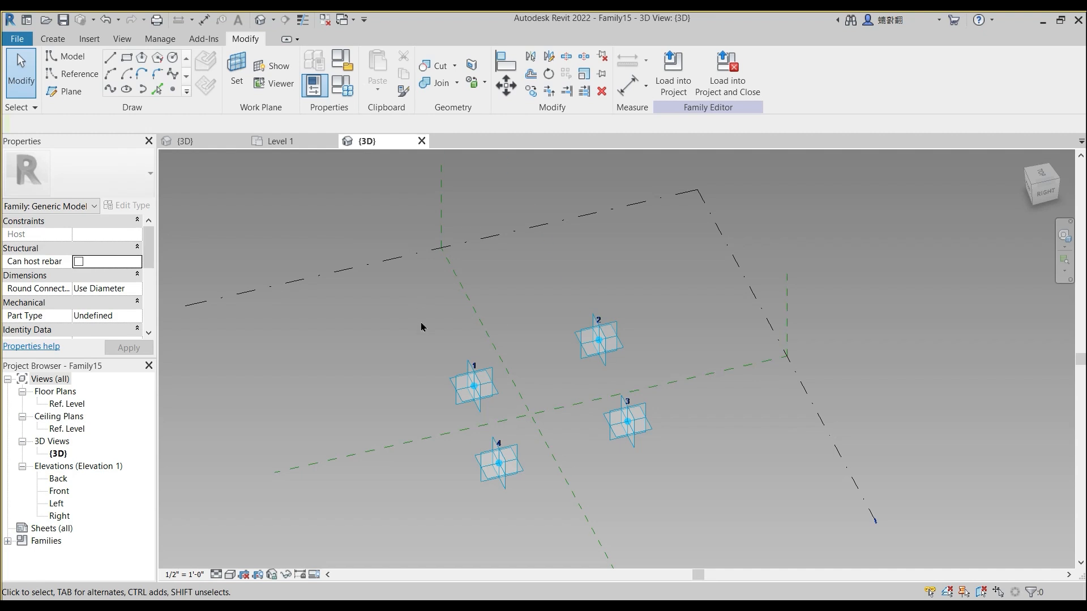
pyautogui.keyDown('shift'); pyautogui.moveTo(528, 369); pyautogui.dragTo(567, 420, button='middle'); pyautogui.keyUp('shift')
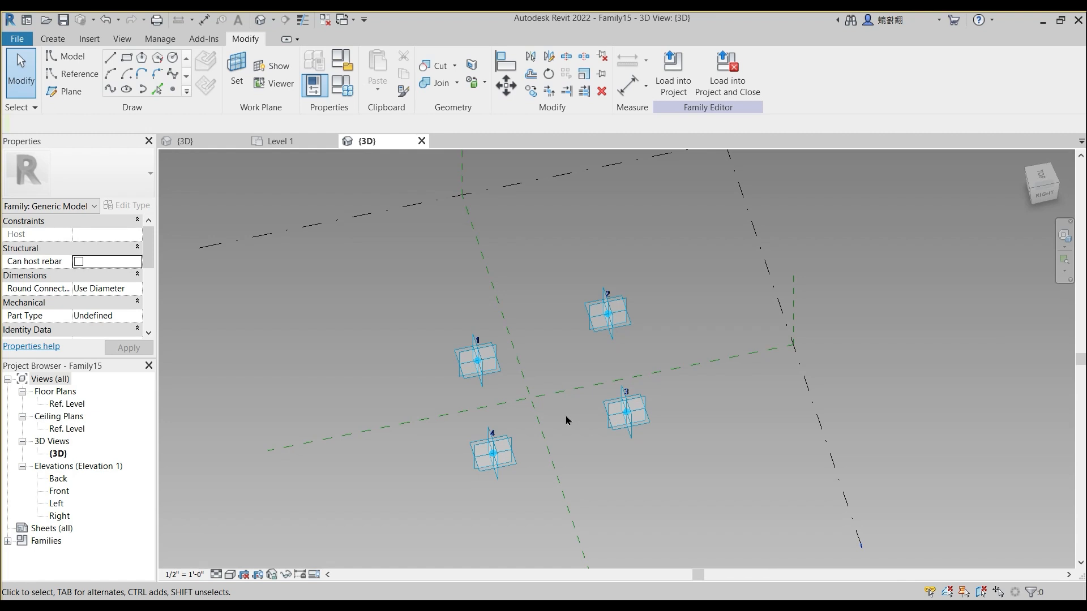
pyautogui.keyDown('shift'); pyautogui.moveTo(564, 448); pyautogui.dragTo(567, 462, button='middle'); pyautogui.keyUp('shift')
pyautogui.keyDown('shift'); pyautogui.moveTo(585, 371); pyautogui.dragTo(528, 407, button='middle'); pyautogui.keyUp('shift')
# Step: Create a spline through adaptive points 1 and 2 and convert it to a reference line
pyautogui.moveTo(430, 222); pyautogui.dragTo(710, 374)
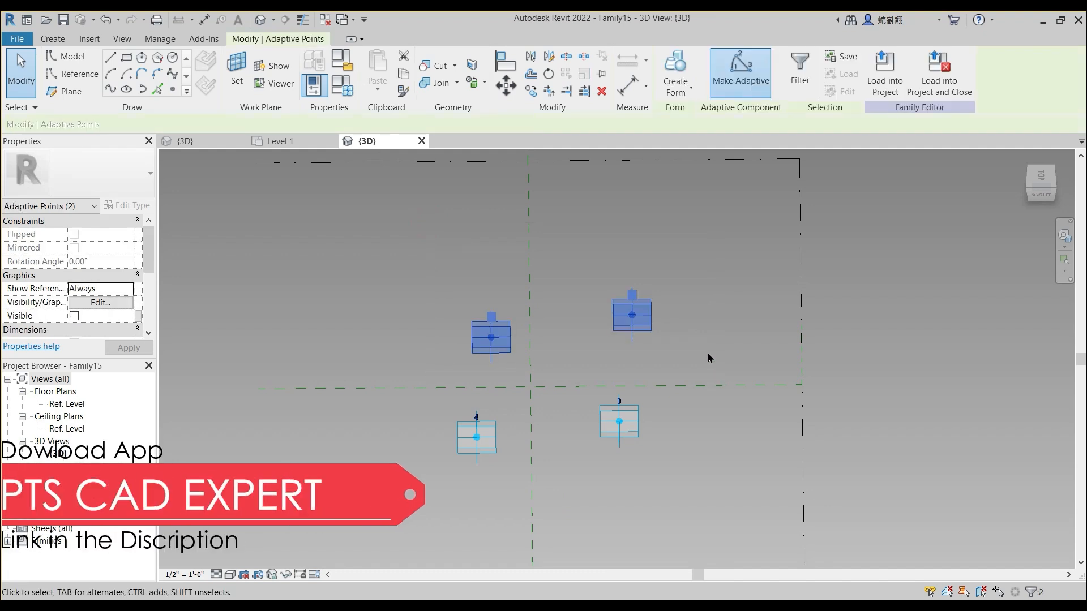
pyautogui.click(108, 86)
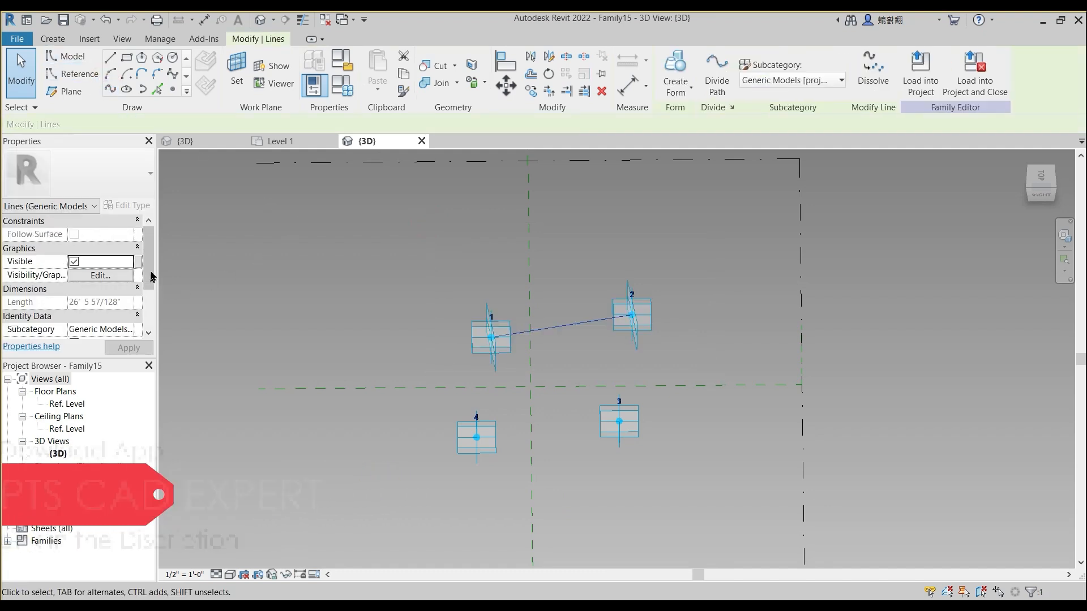
pyautogui.moveTo(150, 260); pyautogui.dragTo(150, 291)
pyautogui.click(74, 277)
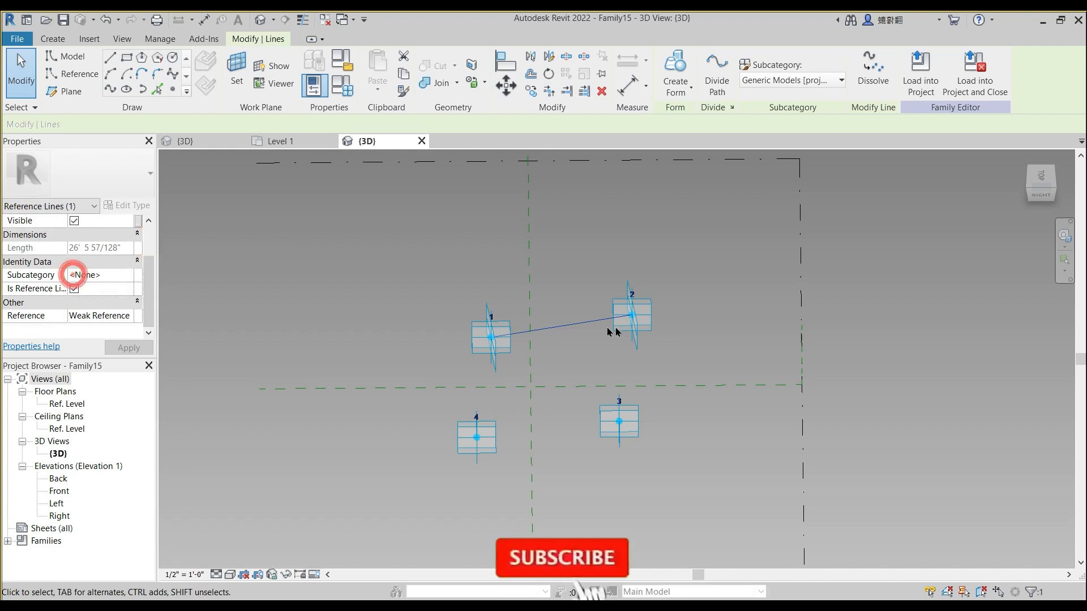
pyautogui.click(588, 238)
# Step: Connect adaptive points 2 and 3 with a spline through points and make it a reference line
pyautogui.moveTo(586, 234); pyautogui.dragTo(659, 470)
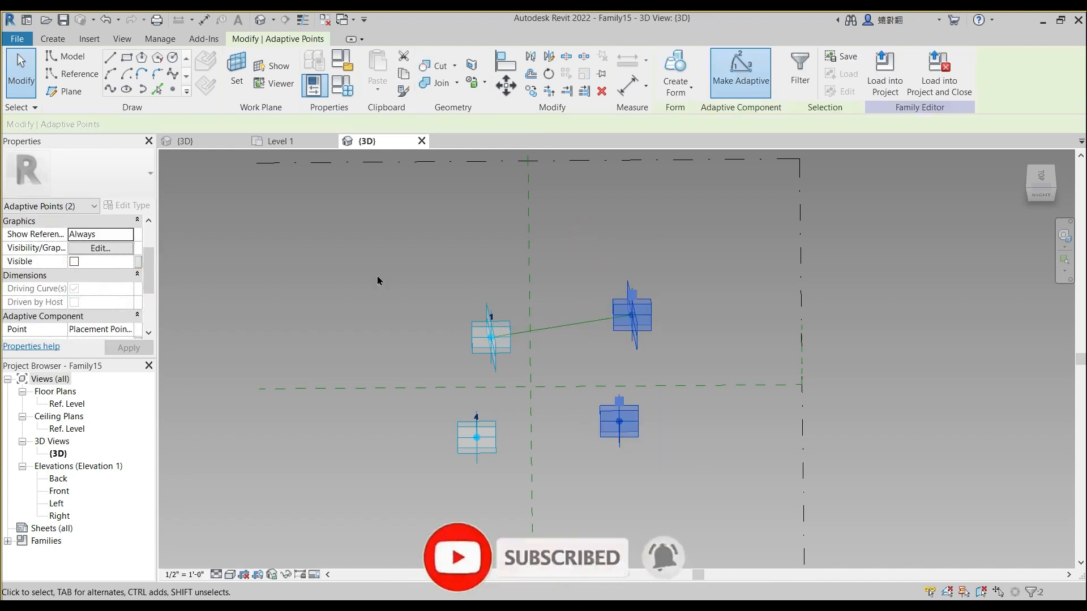
pyautogui.click(111, 90)
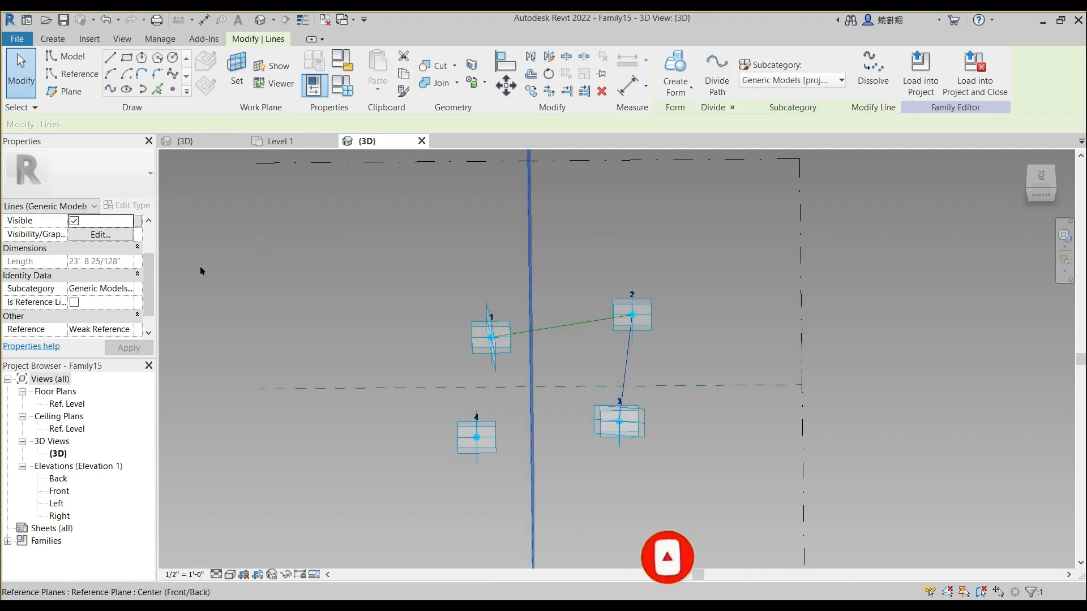
pyautogui.moveTo(147, 274); pyautogui.dragTo(147, 301)
pyautogui.click(74, 275)
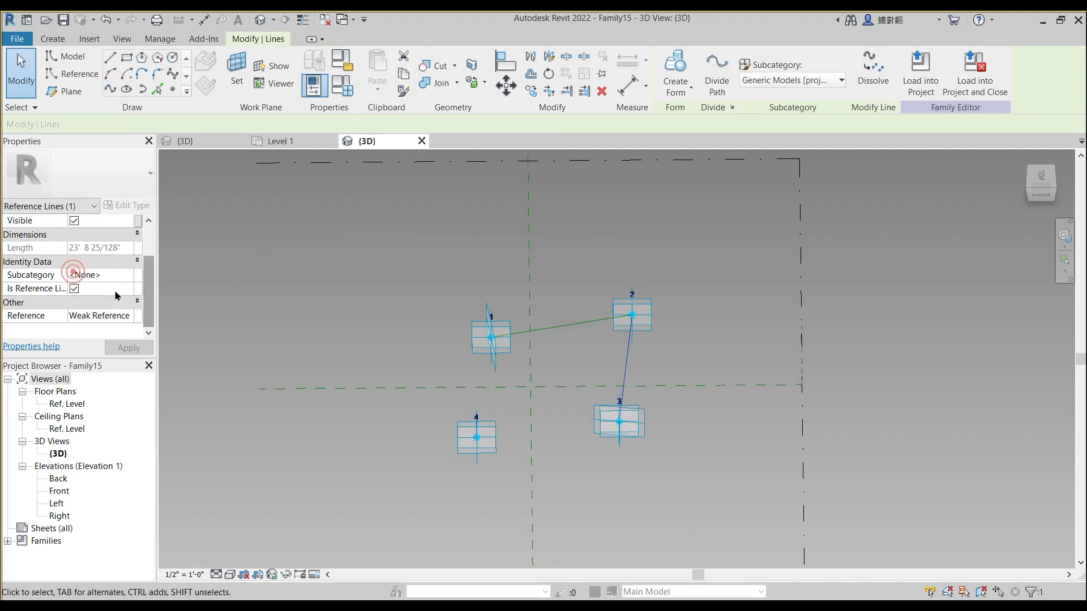
pyautogui.click(390, 442)
pyautogui.moveTo(402, 399); pyautogui.dragTo(794, 510)
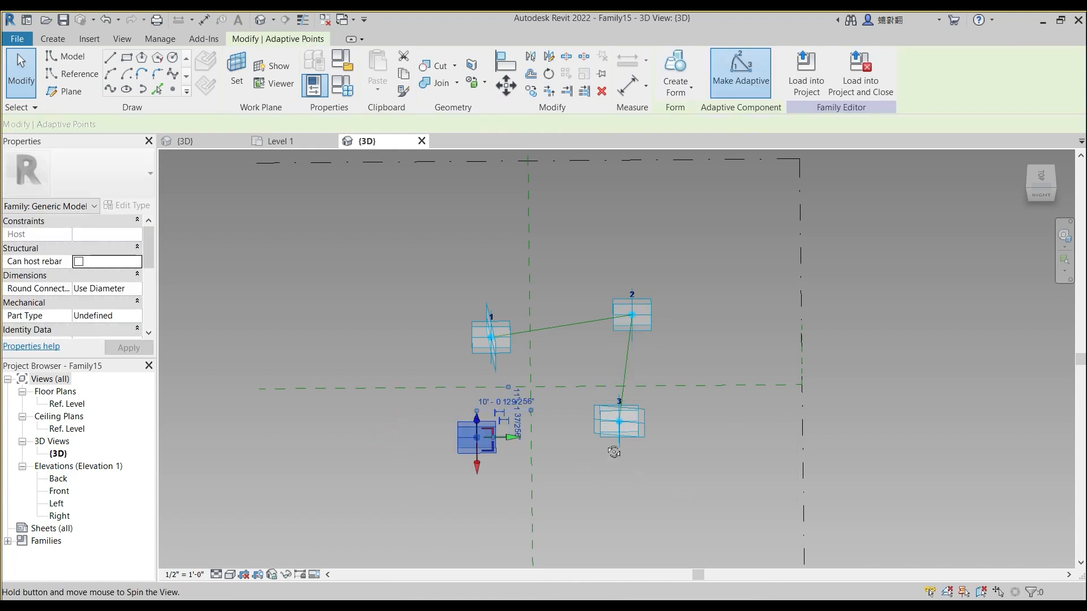
pyautogui.keyDown('shift'); pyautogui.moveTo(614, 453); pyautogui.dragTo(612, 436, button='middle'); pyautogui.keyUp('shift')
pyautogui.click(416, 432)
pyautogui.moveTo(417, 396); pyautogui.dragTo(686, 492)
pyautogui.hotkey('ctrl', 'z')
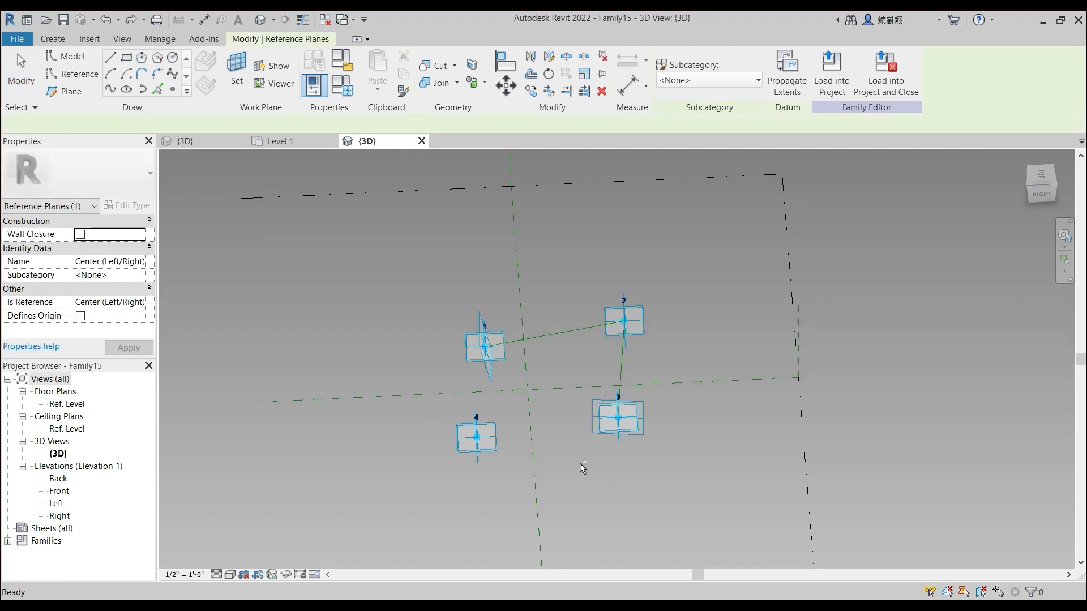
pyautogui.click(582, 467)
# Step: Connect adaptive points 3 and 4 with a spline through points and make it a reference line
pyautogui.keyDown('shift'); pyautogui.moveTo(582, 467); pyautogui.dragTo(553, 456, button='middle'); pyautogui.keyUp('shift')
pyautogui.moveTo(399, 393); pyautogui.dragTo(674, 511)
pyautogui.click(111, 91)
pyautogui.scroll(-3, 105, 294)
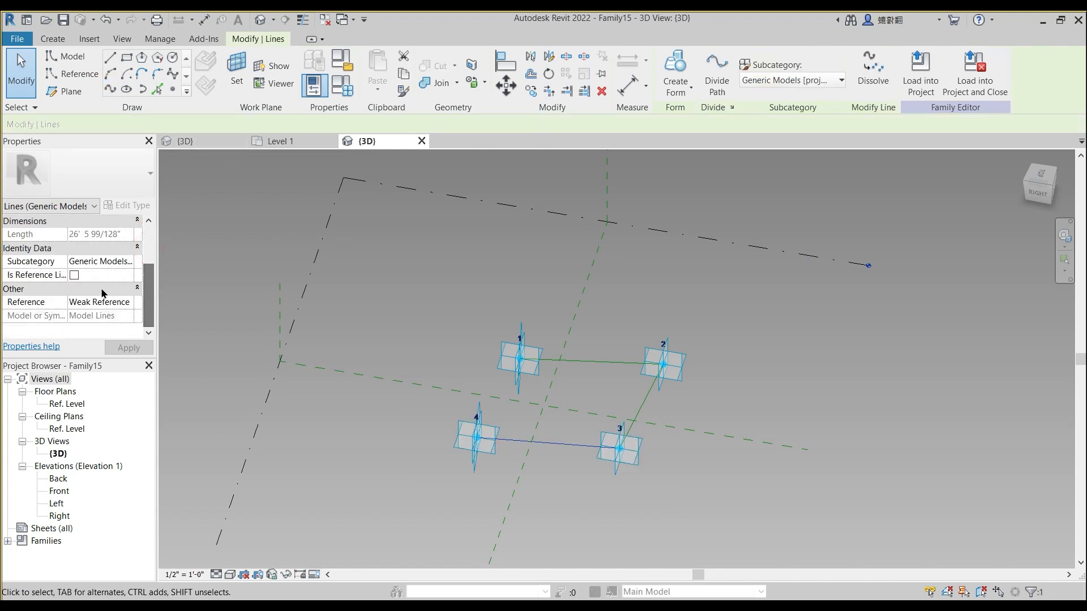
pyautogui.click(74, 276)
# Step: Close the quadrilateral with a spline through adaptive points 4 and 1, converted to a reference line
pyautogui.keyDown('shift'); pyautogui.moveTo(398, 345); pyautogui.dragTo(491, 345, button='middle'); pyautogui.keyUp('shift')
pyautogui.moveTo(345, 311); pyautogui.dragTo(523, 527)
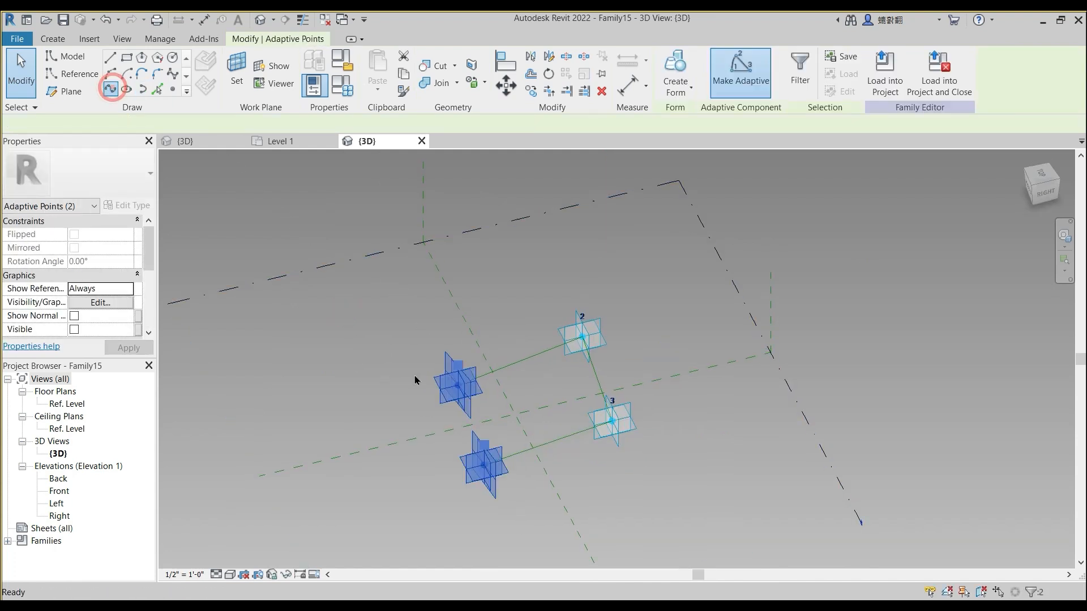
pyautogui.click(110, 90)
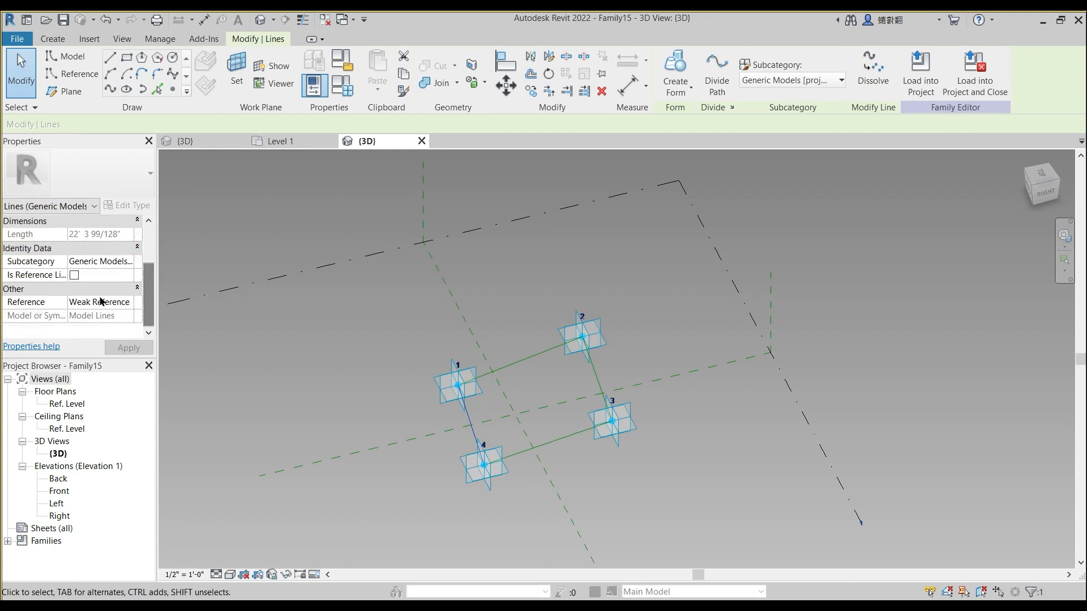
pyautogui.click(74, 275)
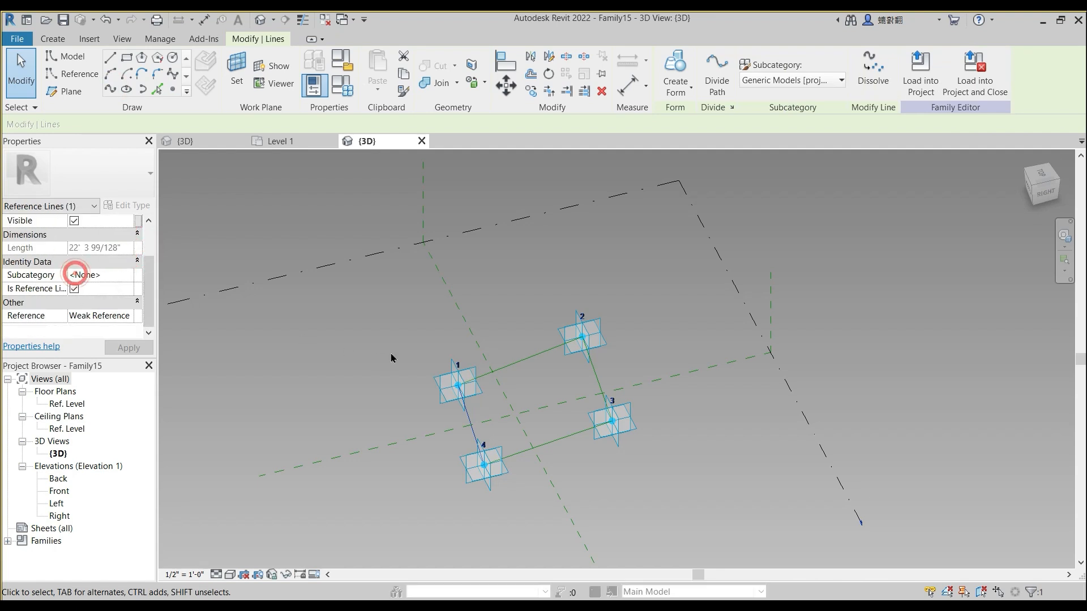
pyautogui.click(521, 308)
# Step: Place one reference point at the middle of each of the four reference lines around the quadrilateral
pyautogui.moveTo(502, 307); pyautogui.dragTo(473, 264, button='middle')
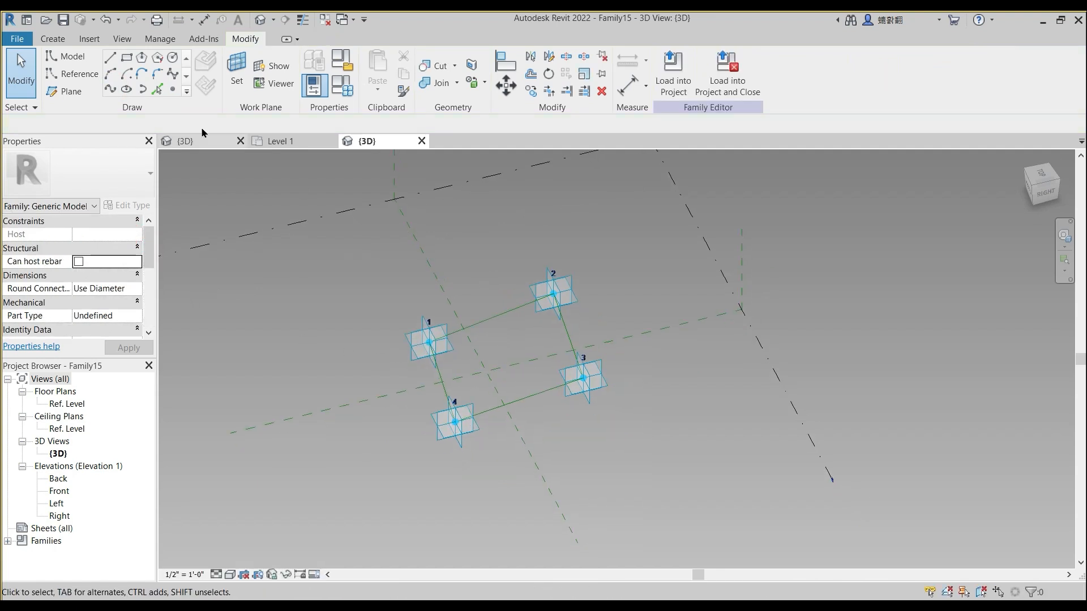
pyautogui.click(175, 91)
pyautogui.scroll(1, 481, 328)
pyautogui.click(412, 346)
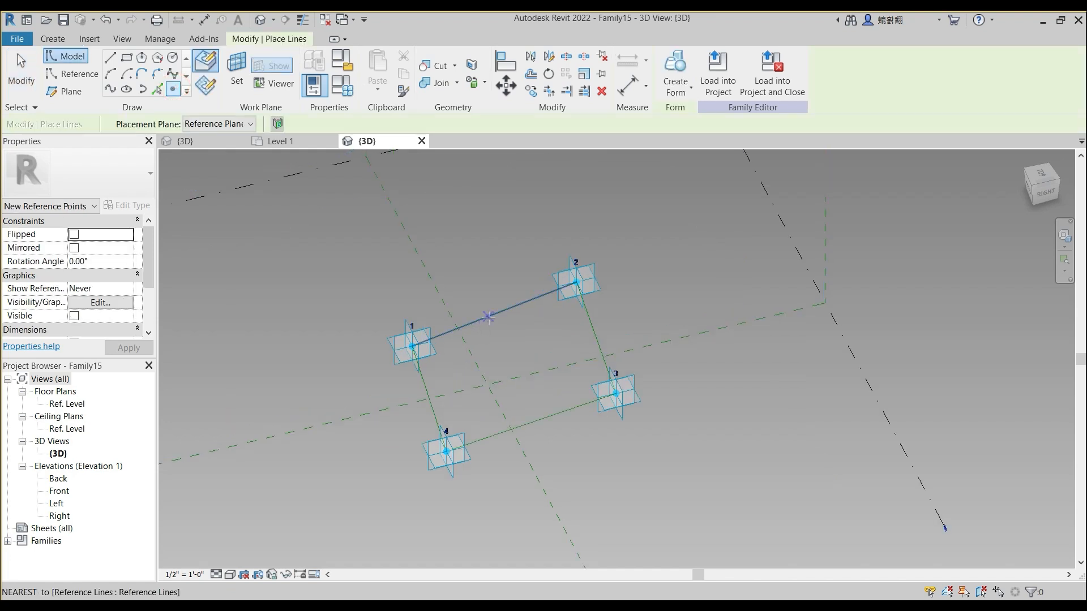
pyautogui.click(488, 318)
pyautogui.click(561, 384)
pyautogui.click(596, 338)
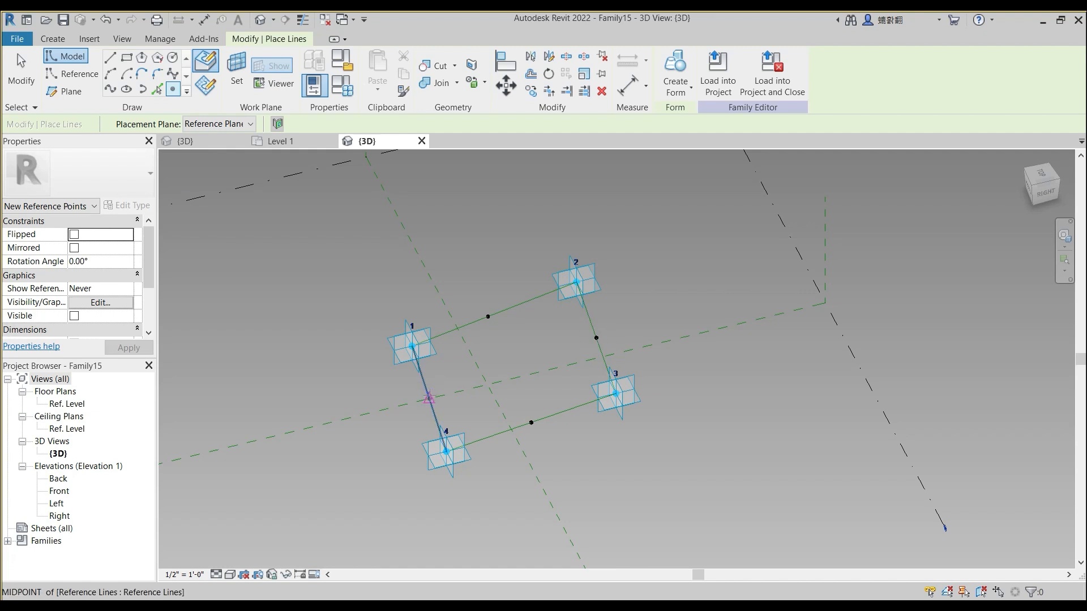
pyautogui.click(429, 398)
pyautogui.press('Escape')
pyautogui.press('Escape')
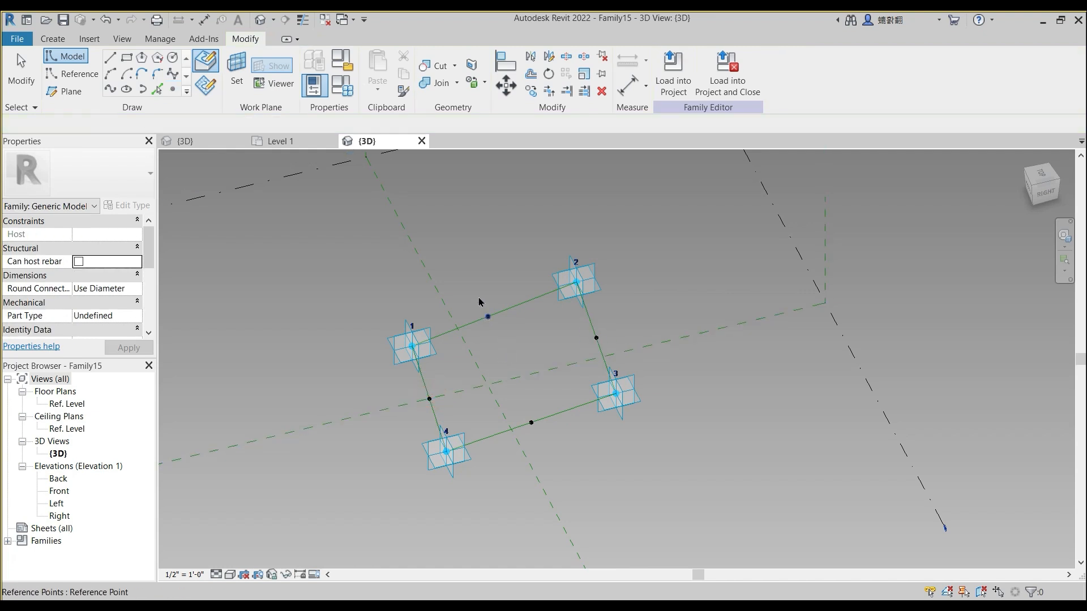
# Step: Set the normalized curve parameter of the reference point between adaptive points 1 and 2 to 0.5
pyautogui.click(490, 315)
pyautogui.moveTo(148, 250); pyautogui.dragTo(154, 282)
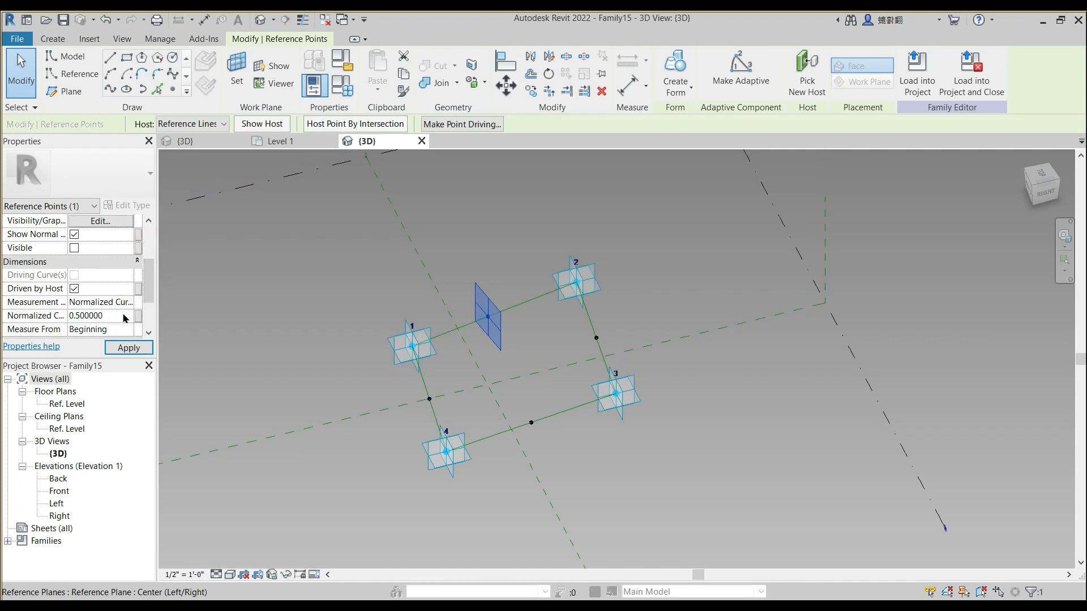
pyautogui.keyDown('shift'); pyautogui.moveTo(528, 288); pyautogui.dragTo(510, 254, button='middle'); pyautogui.keyUp('shift')
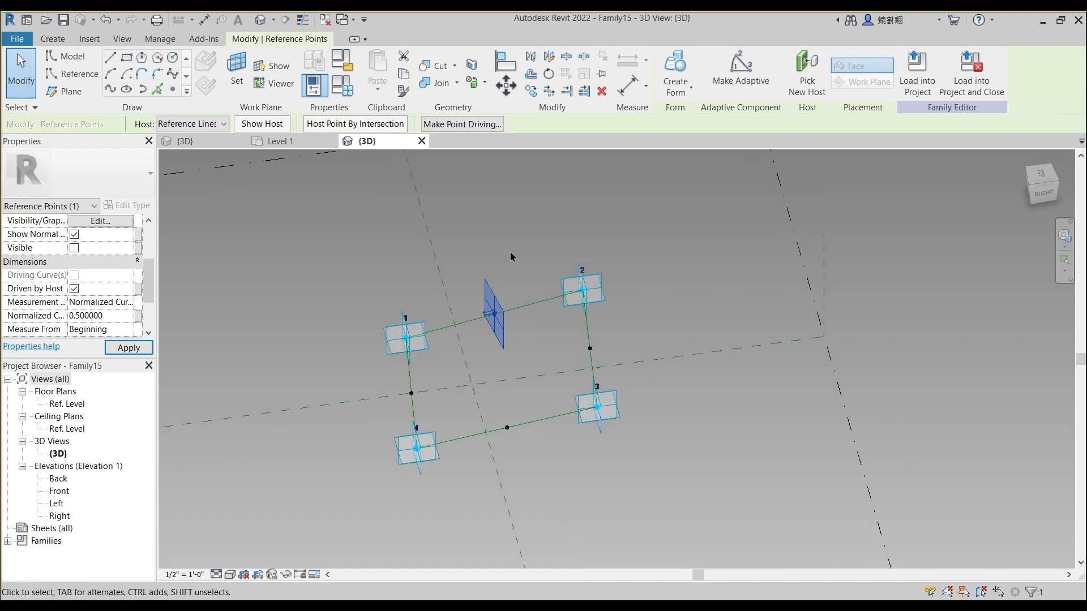
pyautogui.click(503, 269)
# Step: Join the middle points of sides 1-2 and 3-4 with a spline and make it a reference line
pyautogui.moveTo(468, 245); pyautogui.dragTo(552, 480)
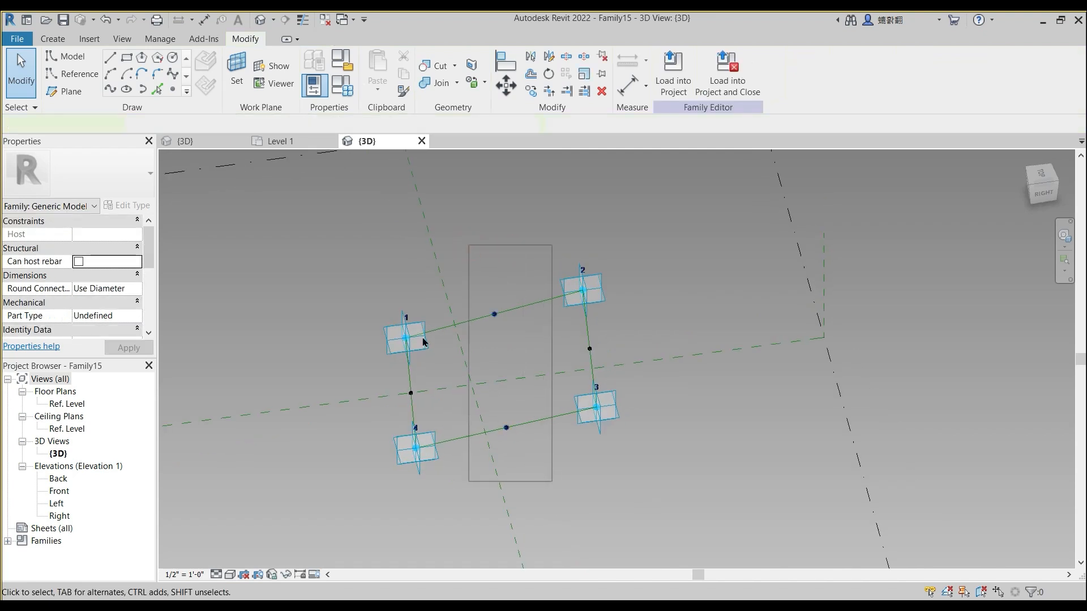
pyautogui.click(110, 89)
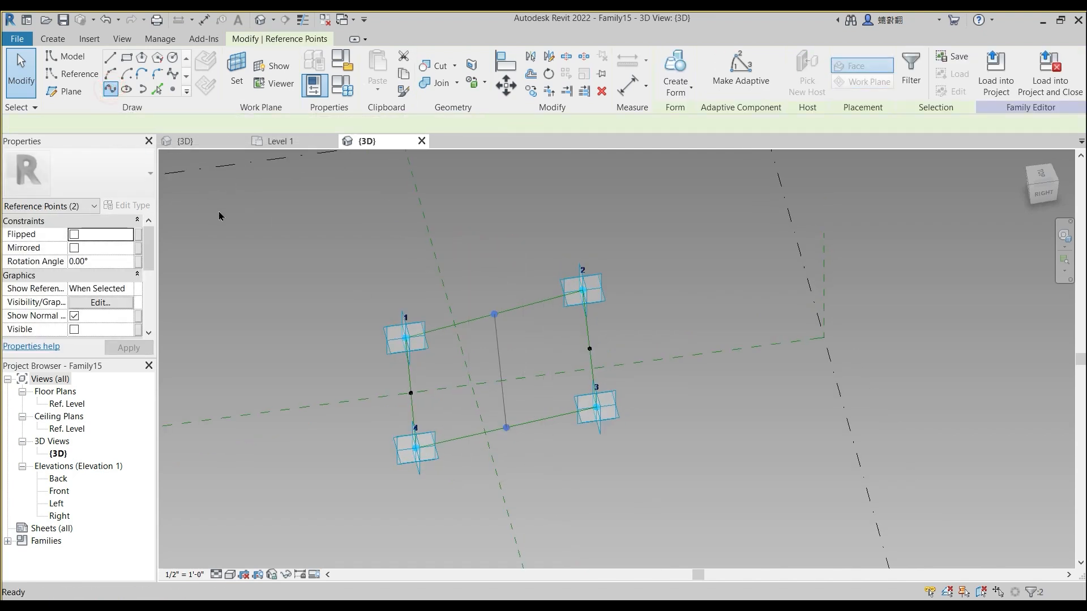
pyautogui.moveTo(150, 256); pyautogui.dragTo(99, 294)
pyautogui.click(73, 303)
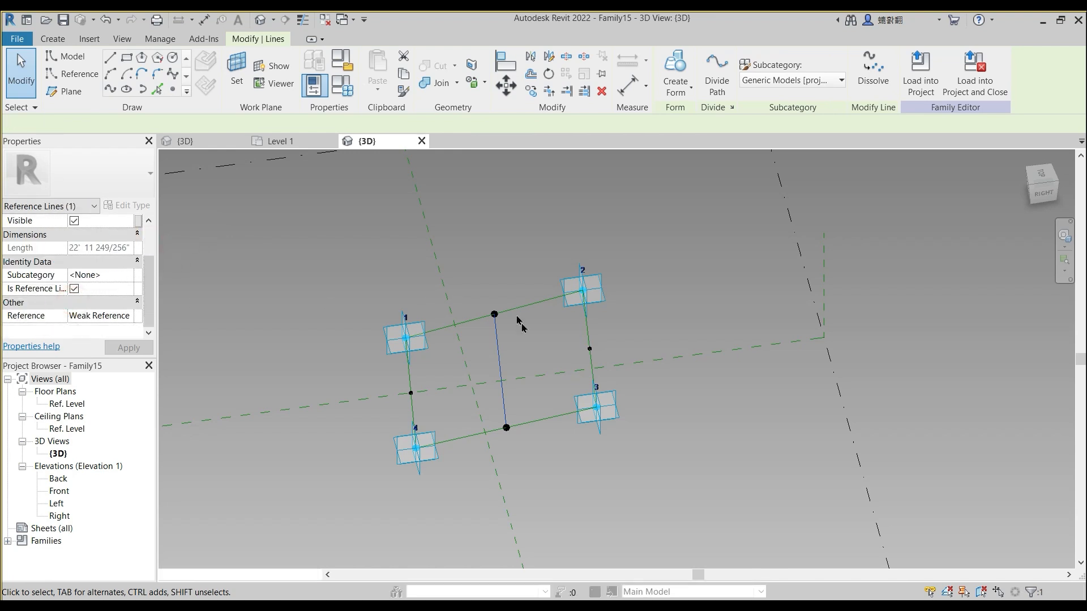
# Step: Join the middle points of sides 1-4 and 2-3 with a spline and make it a reference line
pyautogui.keyDown('shift'); pyautogui.moveTo(554, 359); pyautogui.dragTo(338, 344, button='middle'); pyautogui.keyUp('shift')
pyautogui.moveTo(342, 336); pyautogui.dragTo(645, 395)
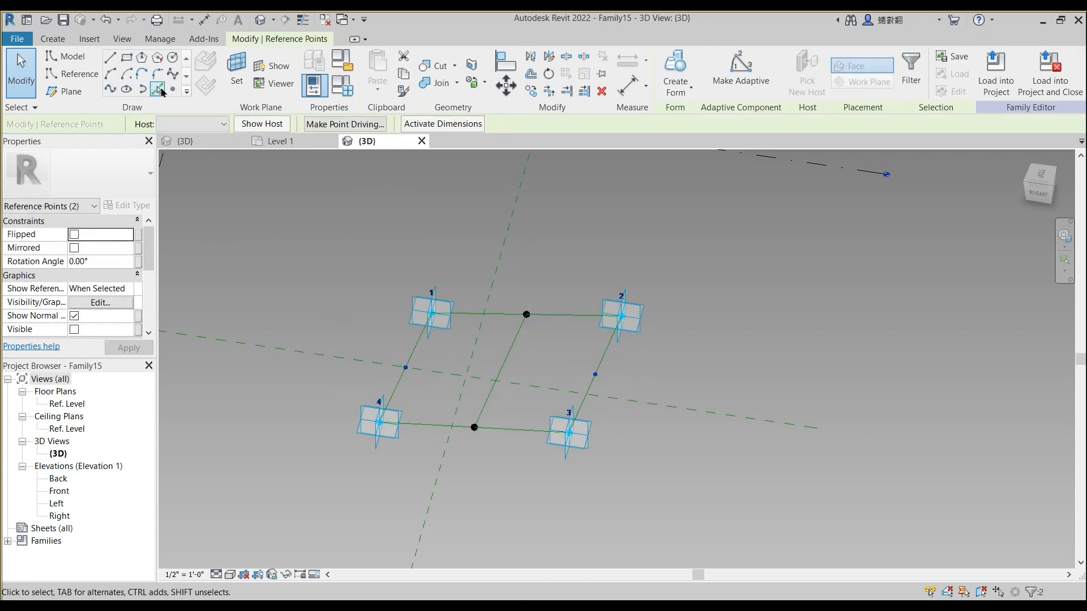
pyautogui.click(110, 89)
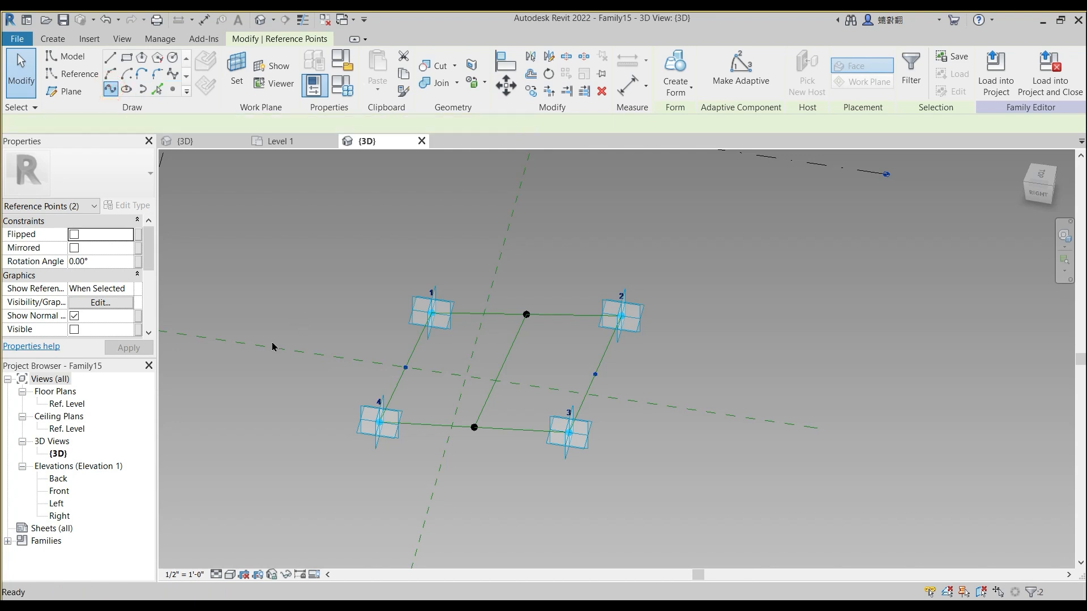
pyautogui.click(74, 275)
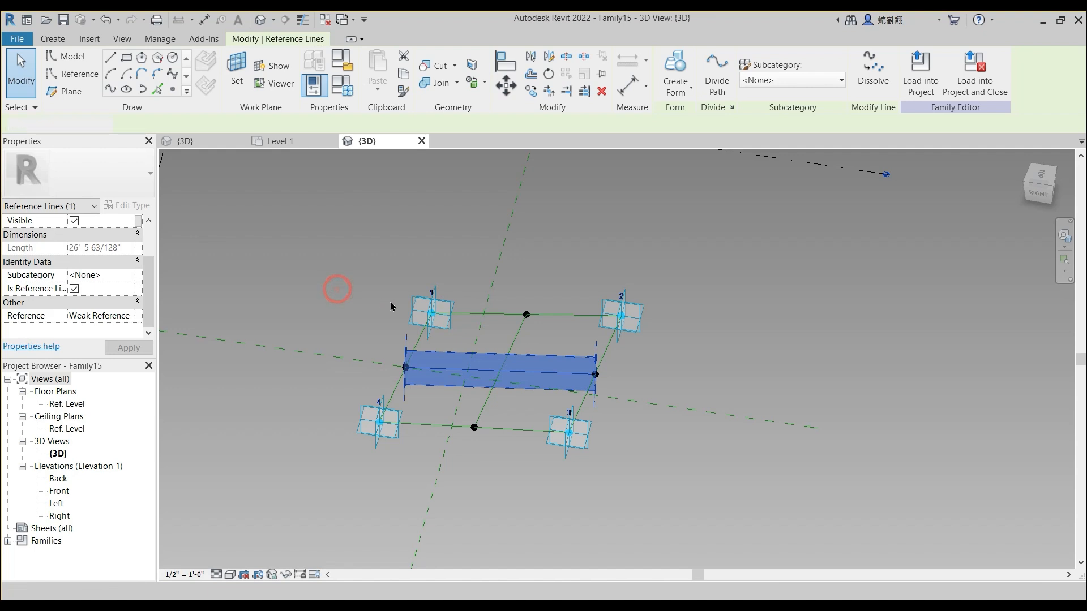
pyautogui.click(338, 289)
# Step: Place a reference point on the inner reference line joining sides 1-4 and 2-3, near the crossing
pyautogui.keyDown('shift'); pyautogui.moveTo(511, 366); pyautogui.dragTo(572, 389, button='middle'); pyautogui.keyUp('shift')
pyautogui.click(173, 90)
pyautogui.click(481, 377)
pyautogui.scroll(3, 519, 385)
pyautogui.click(445, 370)
pyautogui.press('Escape')
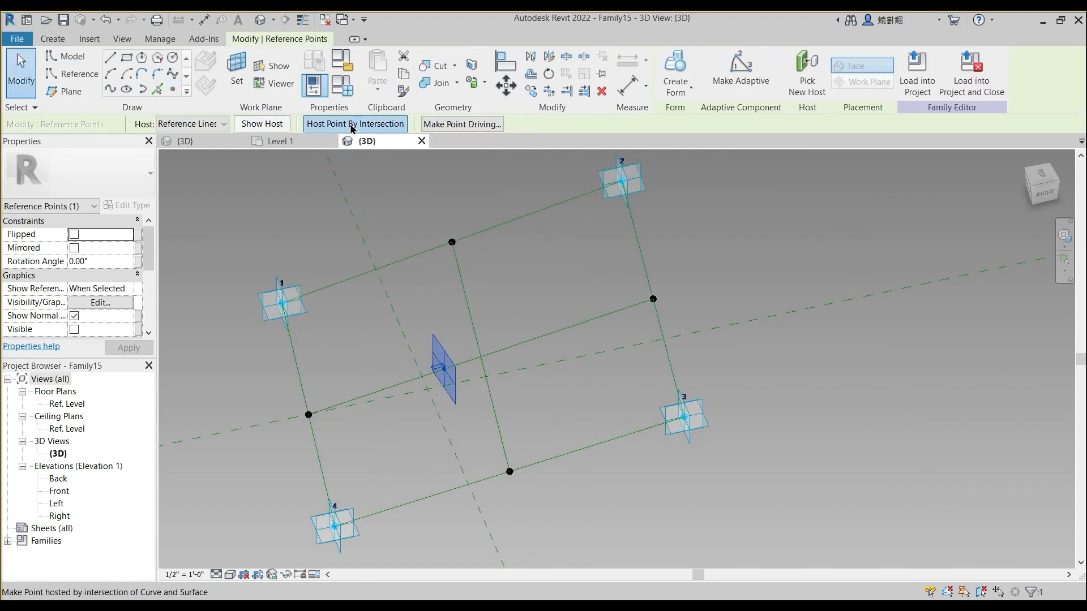
# Step: Host the new reference point by intersection with the crossing inner reference line
pyautogui.click(351, 128)
pyautogui.click(467, 303)
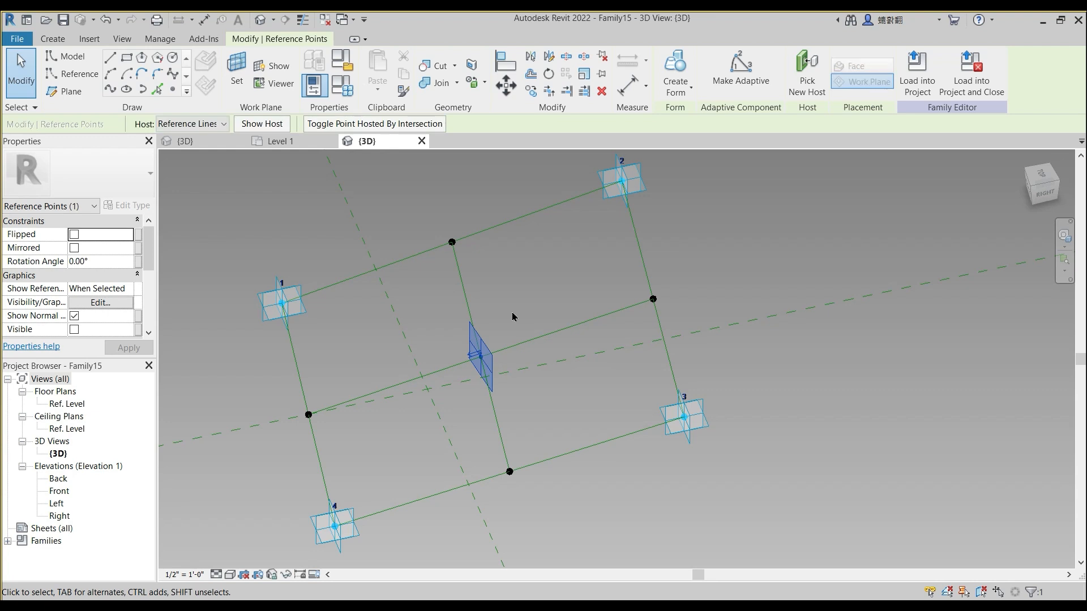
pyautogui.press('Escape')
# Step: Set the work plane at the central intersection point and draw a circle centred there, about 50' 3" in circumference
pyautogui.click(238, 71)
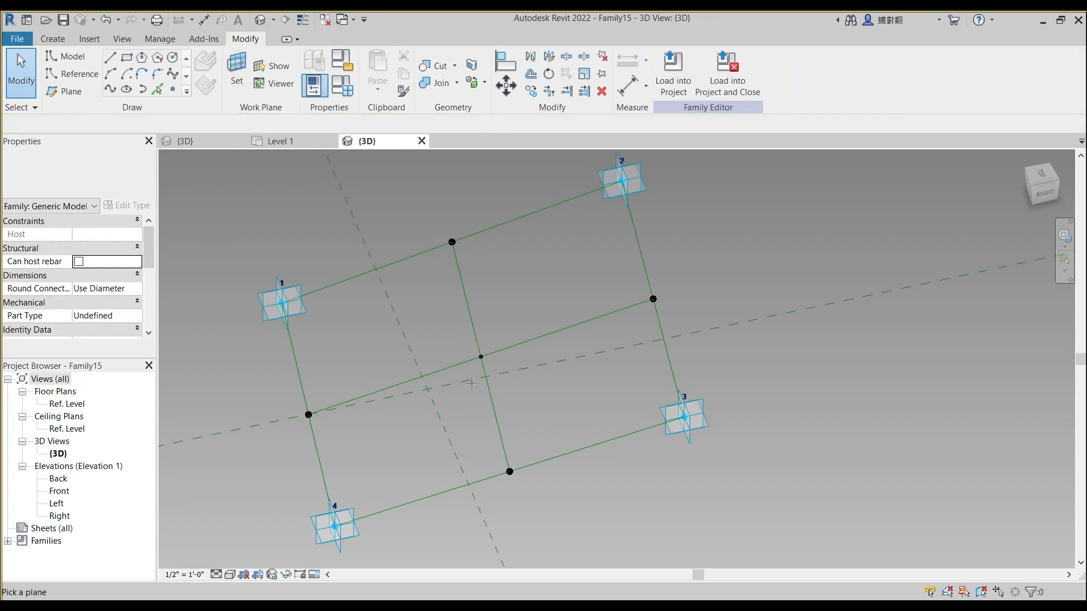
pyautogui.click(481, 357)
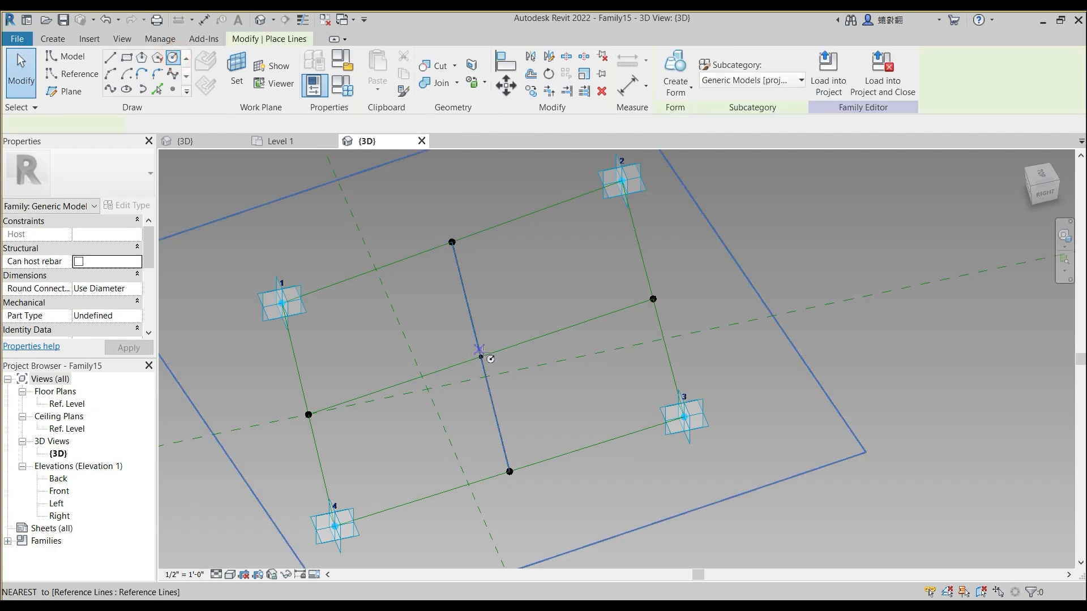
pyautogui.click(480, 357)
pyautogui.click(578, 399)
pyautogui.press('Escape')
# Step: Convert the circle into a reference line
pyautogui.click(586, 393)
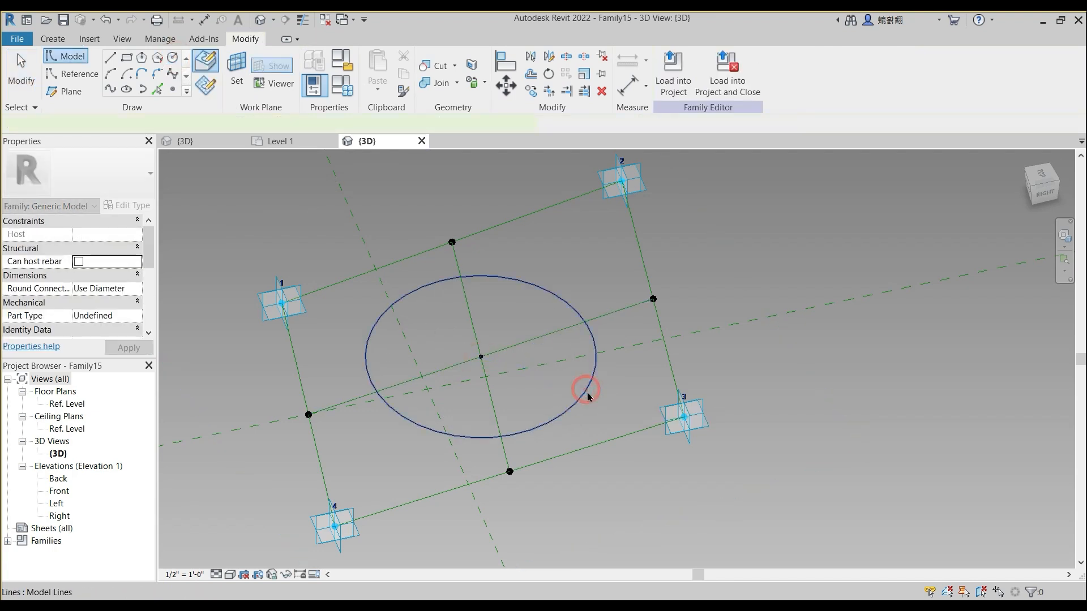
pyautogui.moveTo(153, 244); pyautogui.dragTo(152, 277)
pyautogui.click(74, 302)
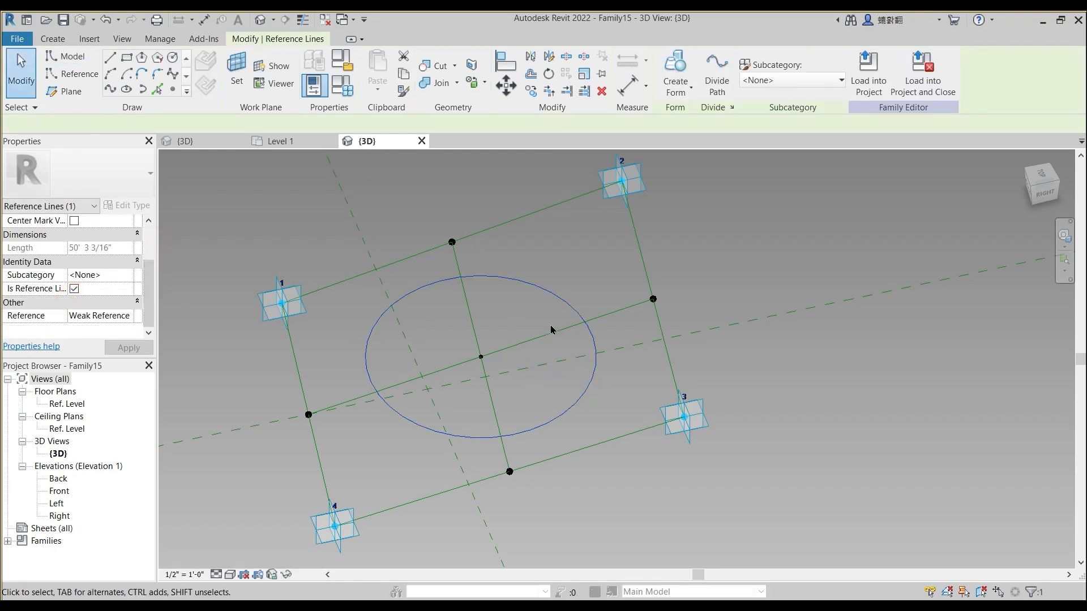
# Step: Try to turn the reference circle's temporary radius dimension into a permanent one
pyautogui.click(545, 385)
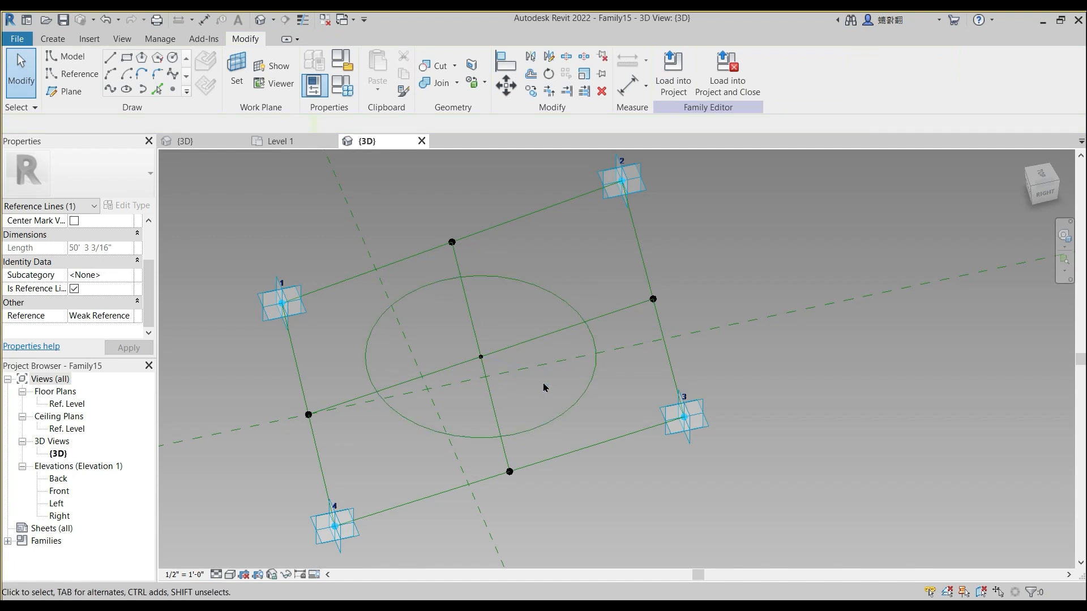
pyautogui.click(586, 389)
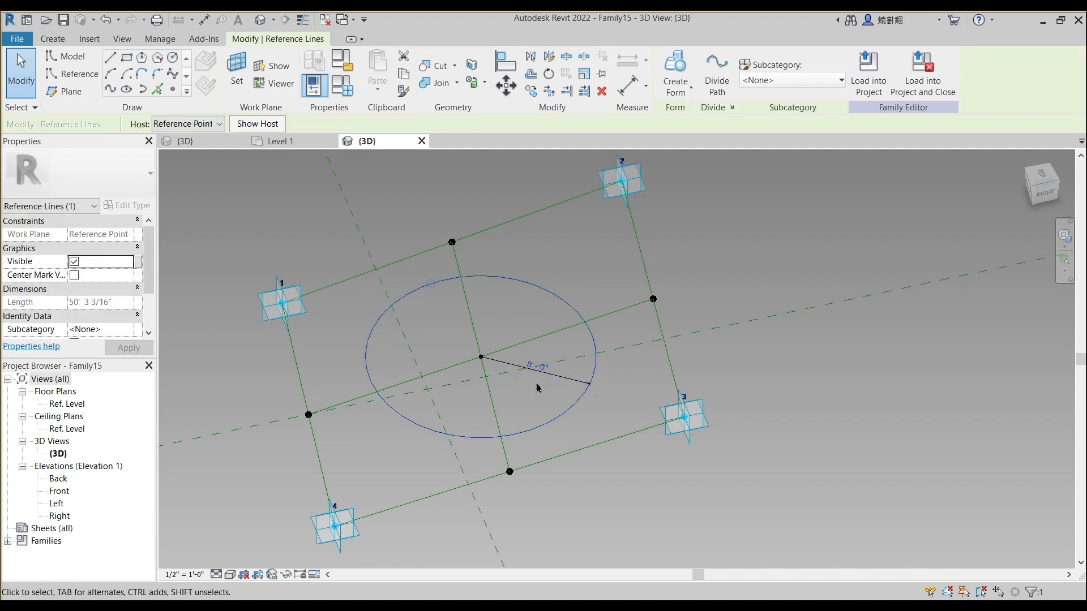
pyautogui.click(549, 373)
pyautogui.click(618, 389)
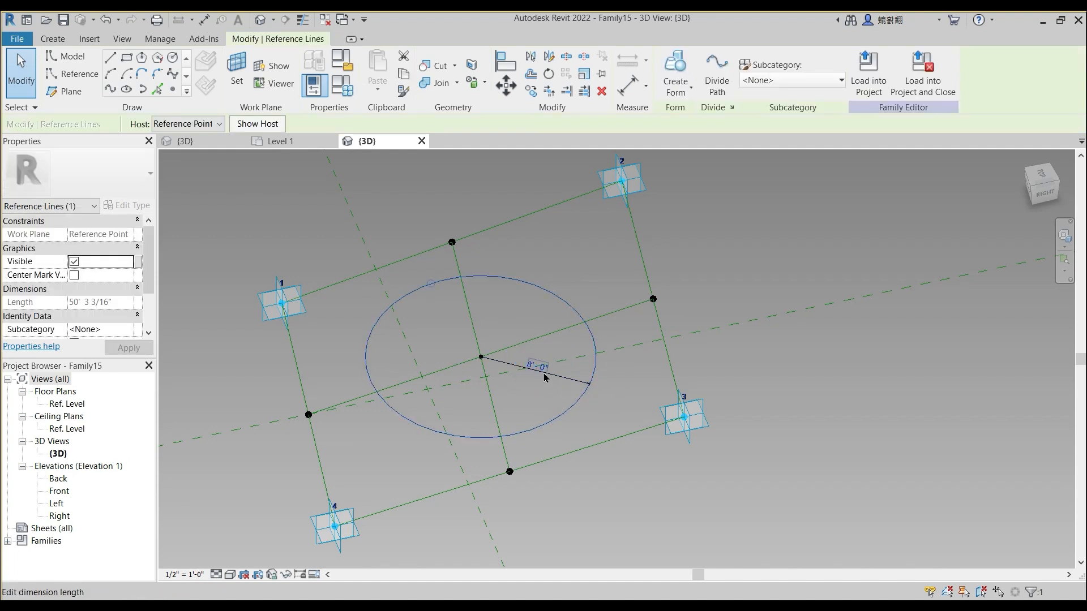
pyautogui.click(553, 376)
pyautogui.press('Escape')
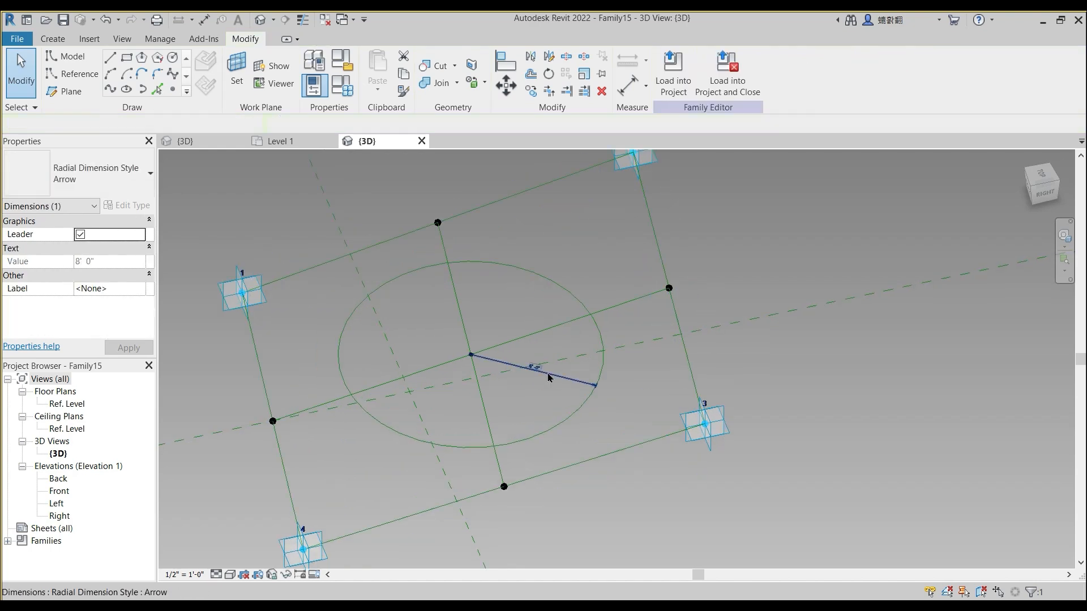
pyautogui.scroll(2, 547, 373)
pyautogui.hotkey('ctrl', 'z')
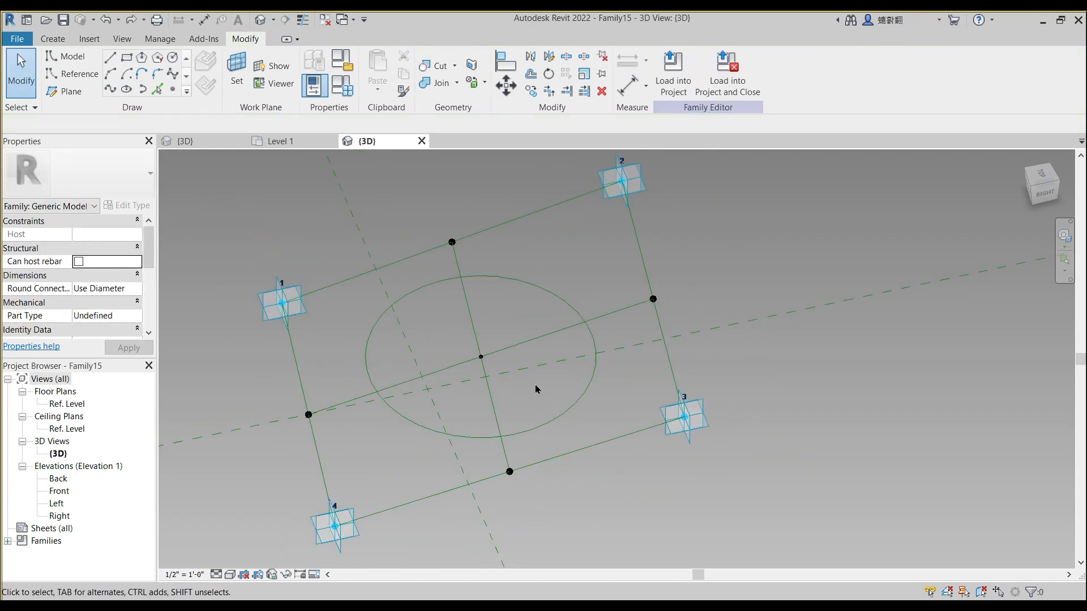
# Step: Make the circle's temporary radius dimension permanent and label it with a new instance family parameter named R
pyautogui.click(585, 407)
pyautogui.click(532, 382)
pyautogui.click(555, 375)
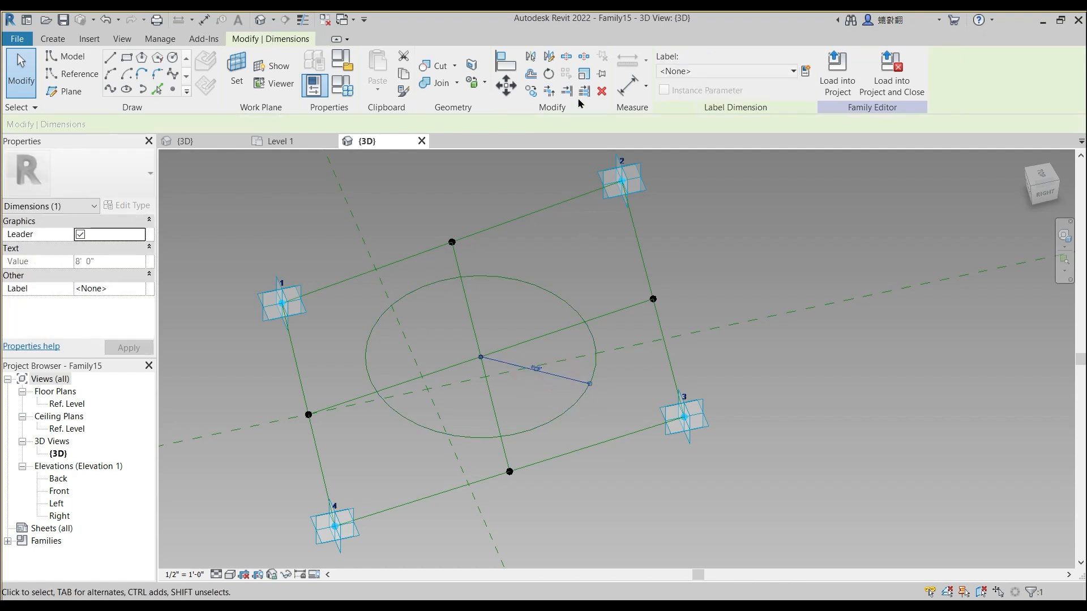
pyautogui.click(698, 70)
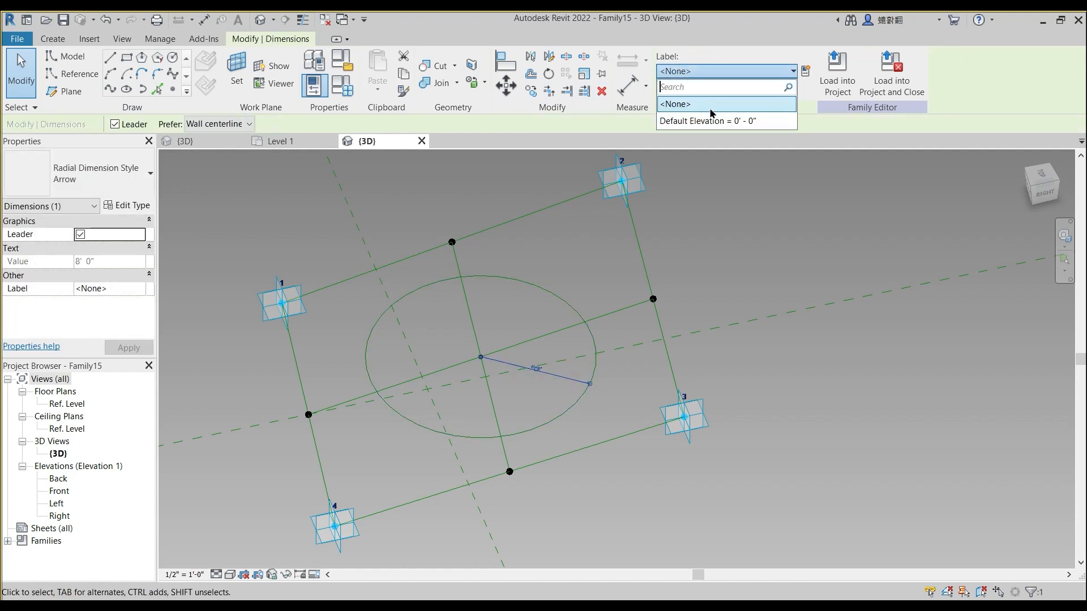
pyautogui.click(785, 72)
pyautogui.click(805, 70)
pyautogui.write('R')
pyautogui.click(424, 274)
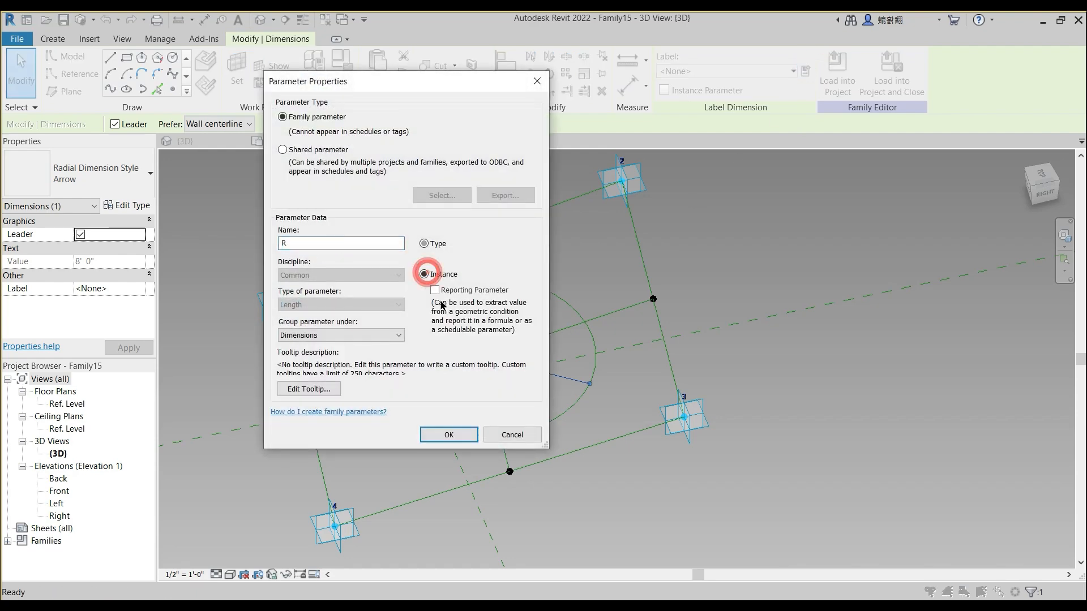
pyautogui.click(450, 435)
# Step: Set the work plane on the reference line between points 1 and 2 and place an aligned dimension between those two adaptive points
pyautogui.moveTo(383, 316); pyautogui.dragTo(434, 324, button='middle')
pyautogui.click(417, 331)
pyautogui.scroll(1, 426, 339)
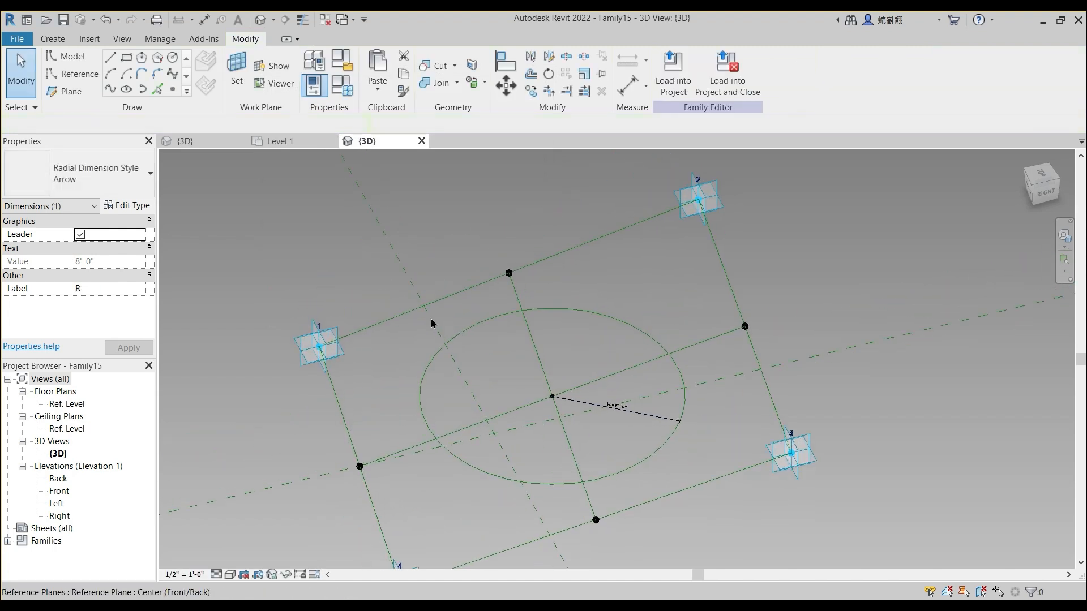
pyautogui.click(237, 80)
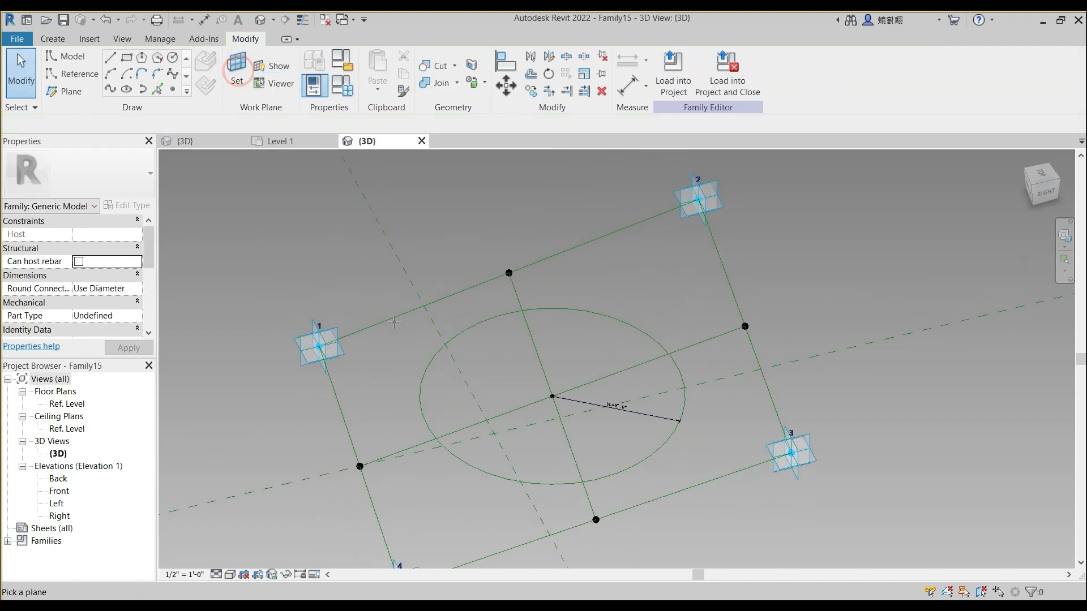
pyautogui.click(399, 320)
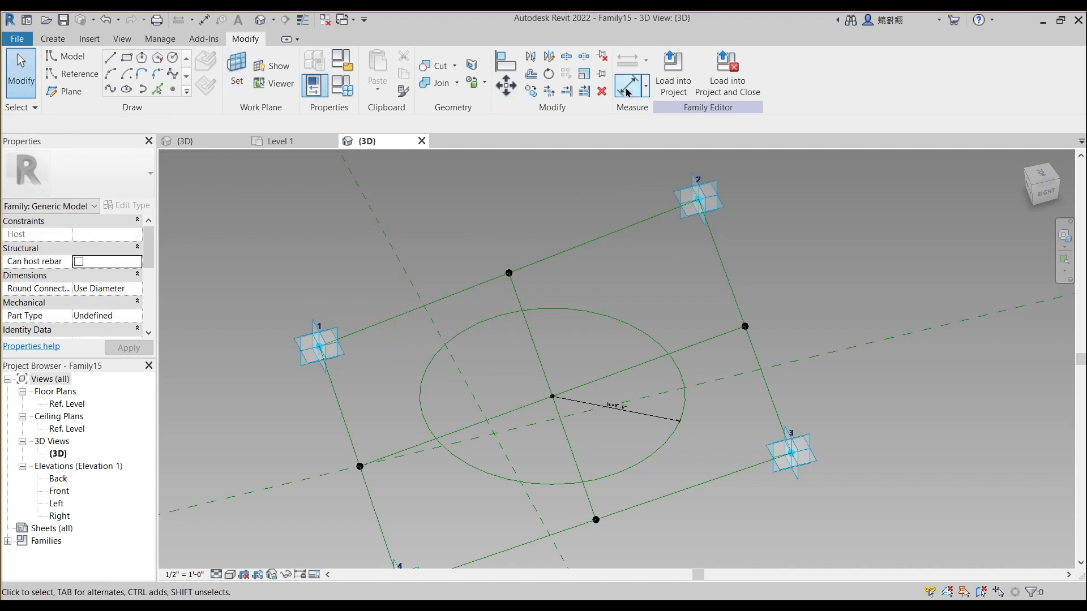
pyautogui.press('d')
pyautogui.press('i')
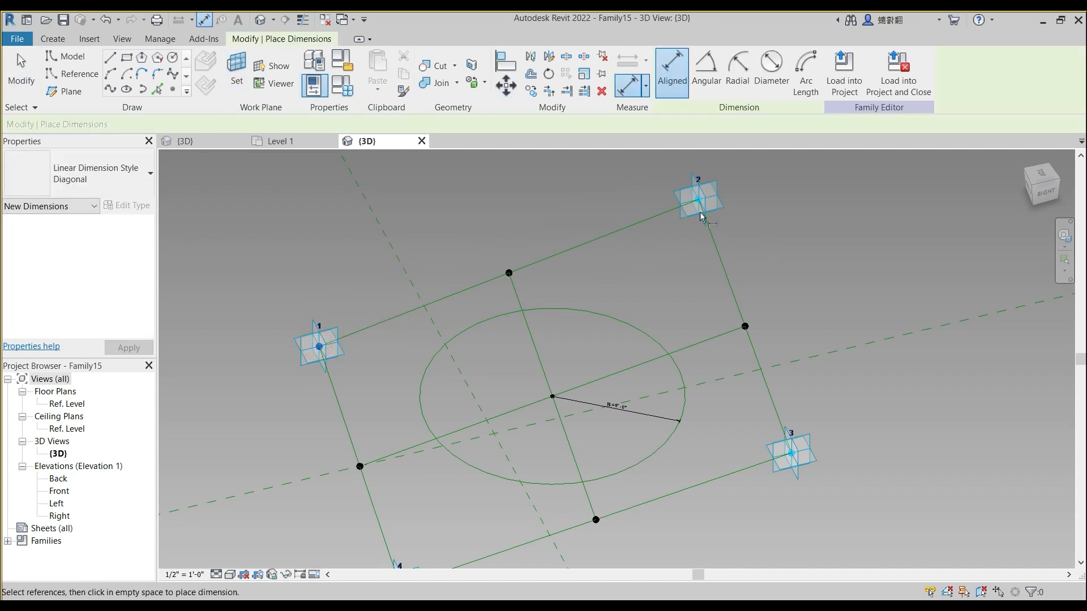
pyautogui.click(698, 206)
pyautogui.click(612, 229)
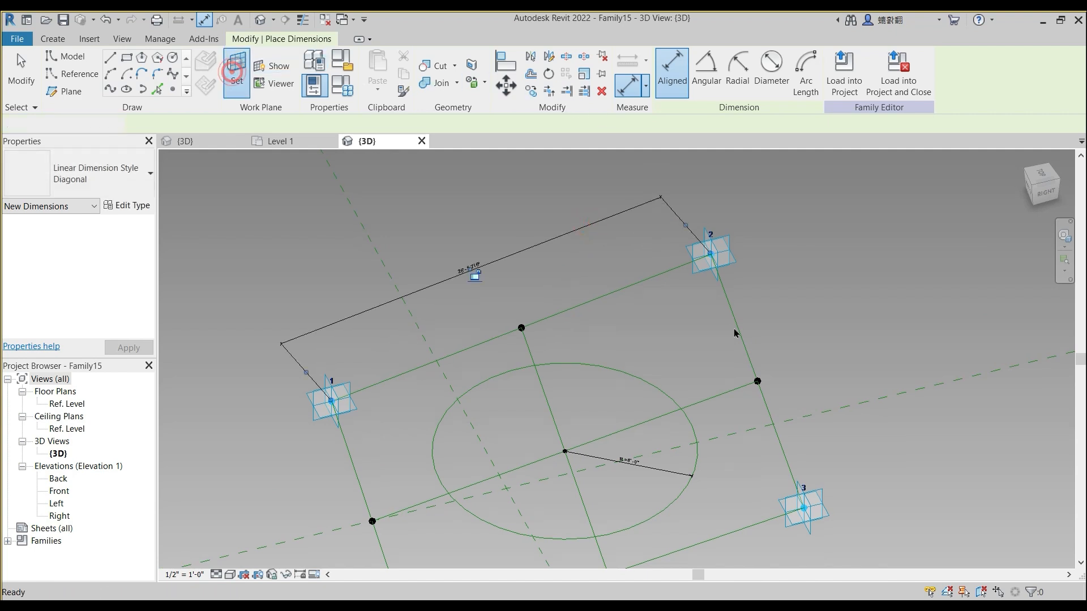
pyautogui.press('Escape')
pyautogui.press('Escape')
# Step: Place an aligned dimension between adaptive points 2 and 3, outside the frame
pyautogui.click(628, 85)
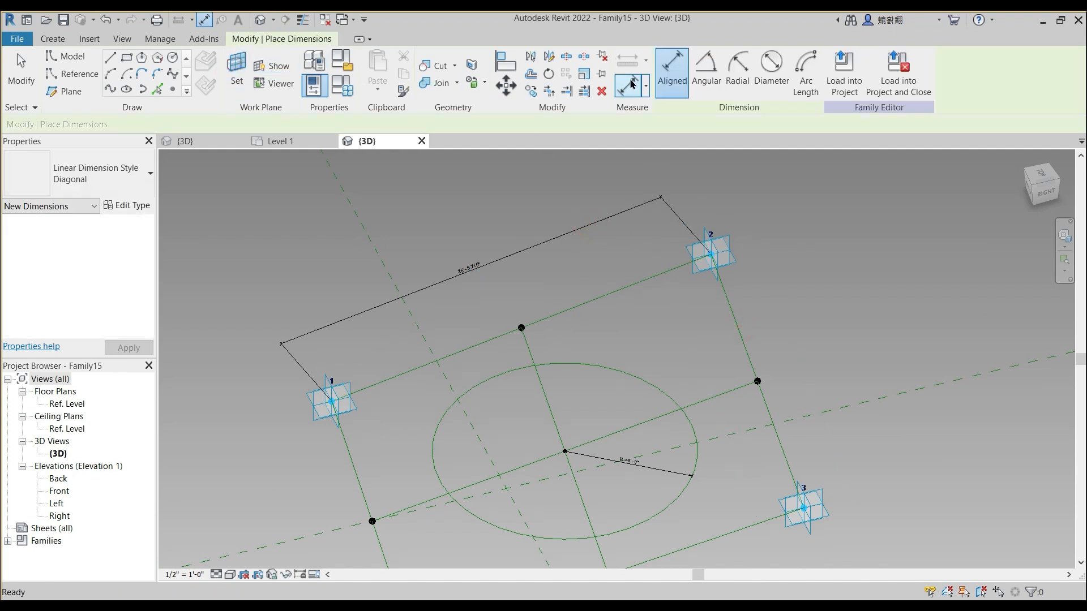
pyautogui.click(711, 255)
pyautogui.click(804, 509)
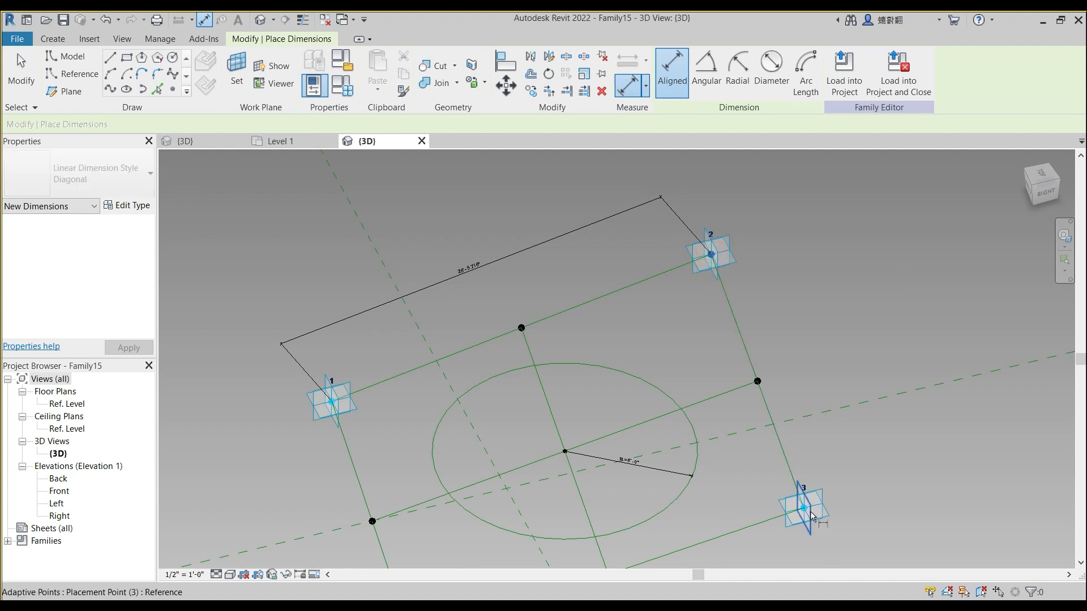
pyautogui.click(893, 397)
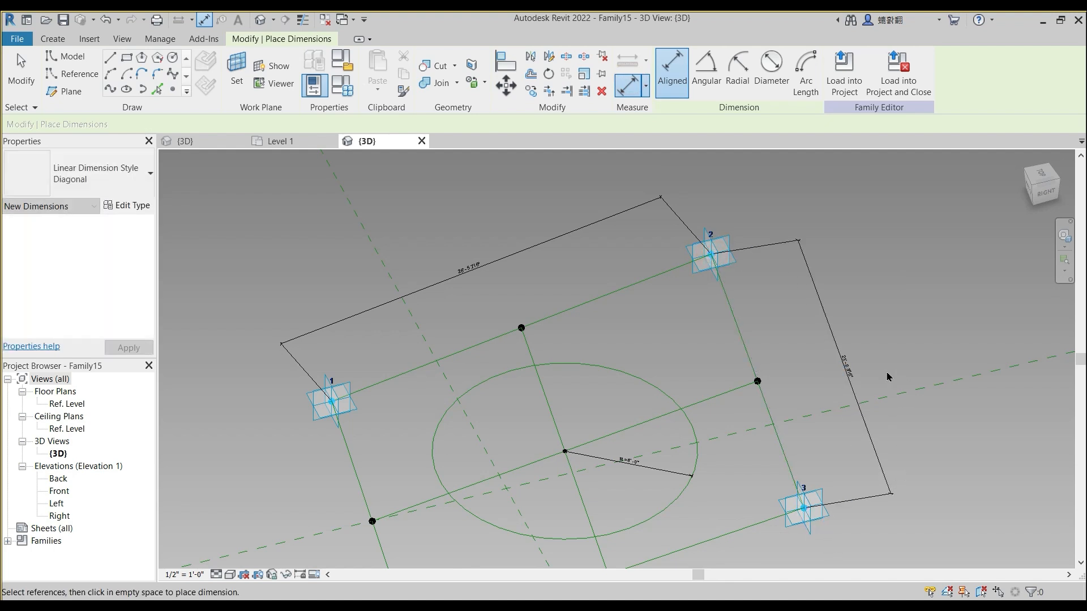
pyautogui.press('Escape')
pyautogui.press('Escape')
# Step: Label the dimension between points 2 and 3 with a new instance reporting parameter named b
pyautogui.click(846, 365)
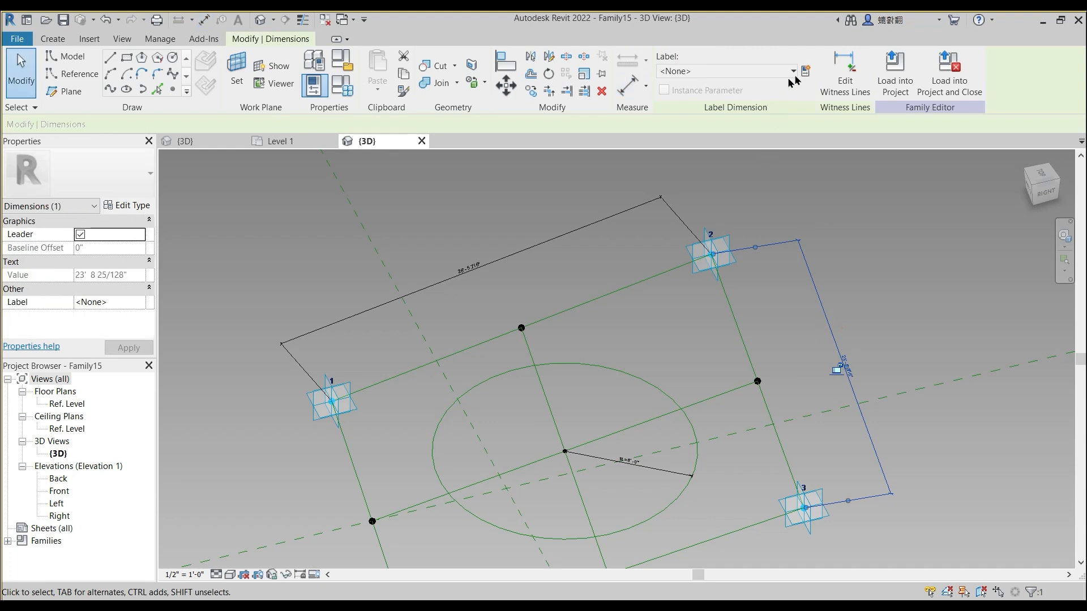
pyautogui.click(806, 71)
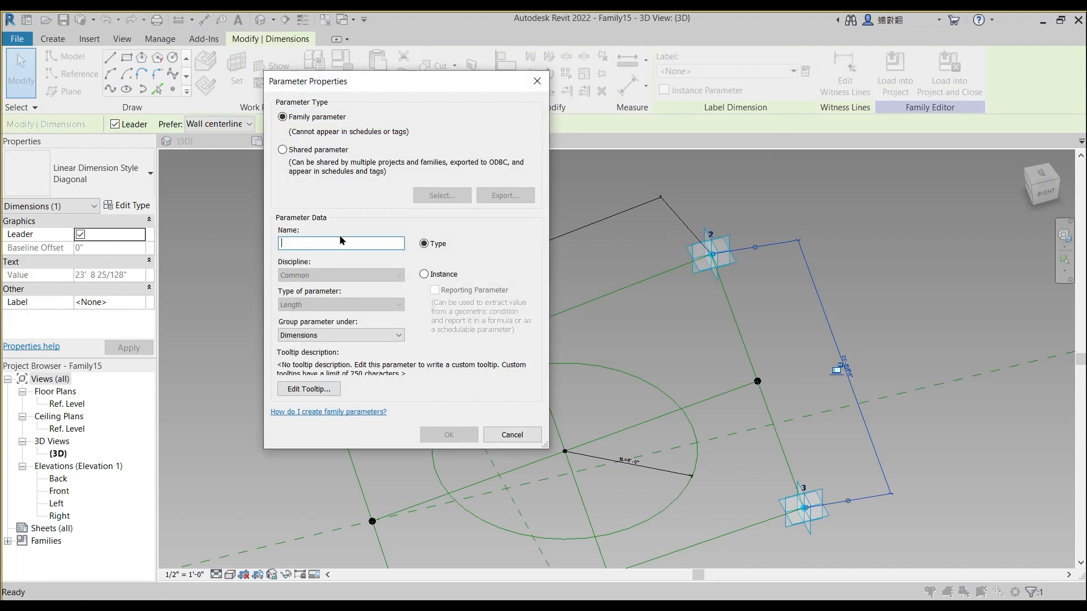
pyautogui.click(424, 274)
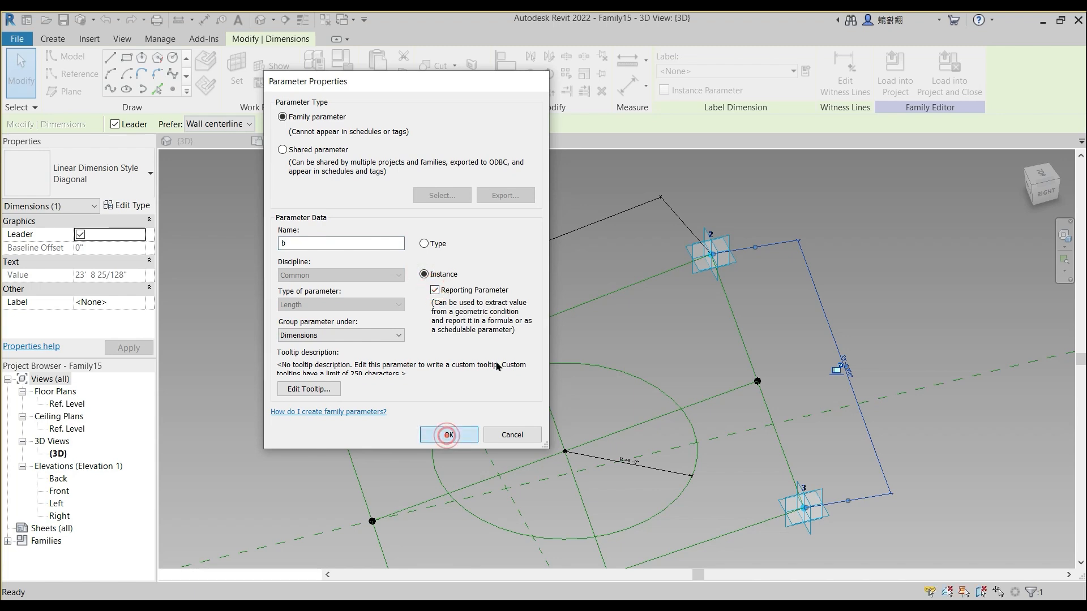
pyautogui.click(450, 435)
# Step: Label the dimension between points 1 and 2 with a new instance parameter named a
pyautogui.click(536, 254)
pyautogui.click(805, 72)
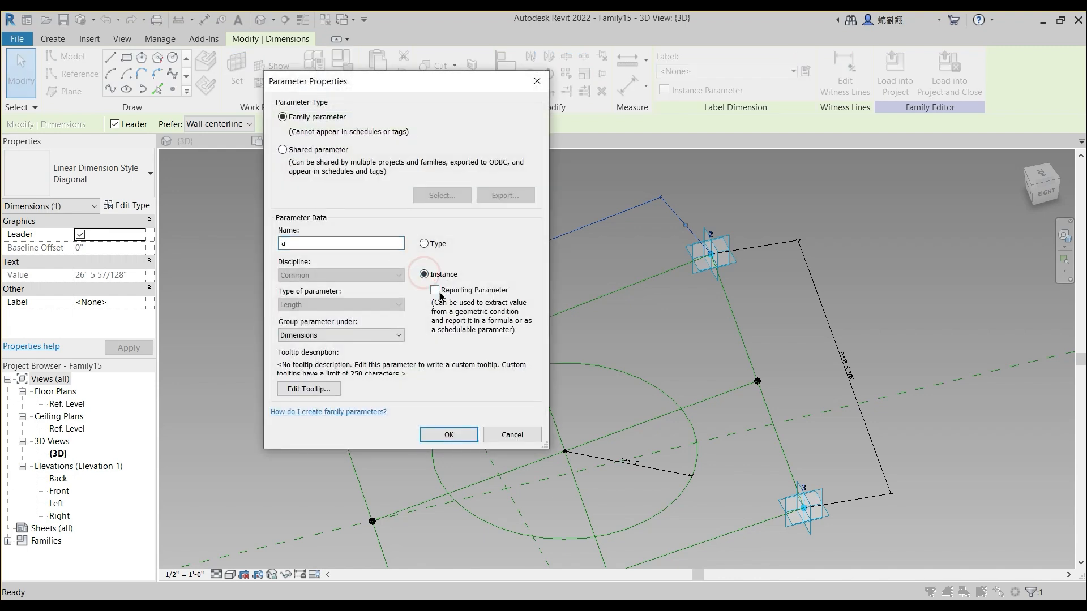
pyautogui.click(459, 435)
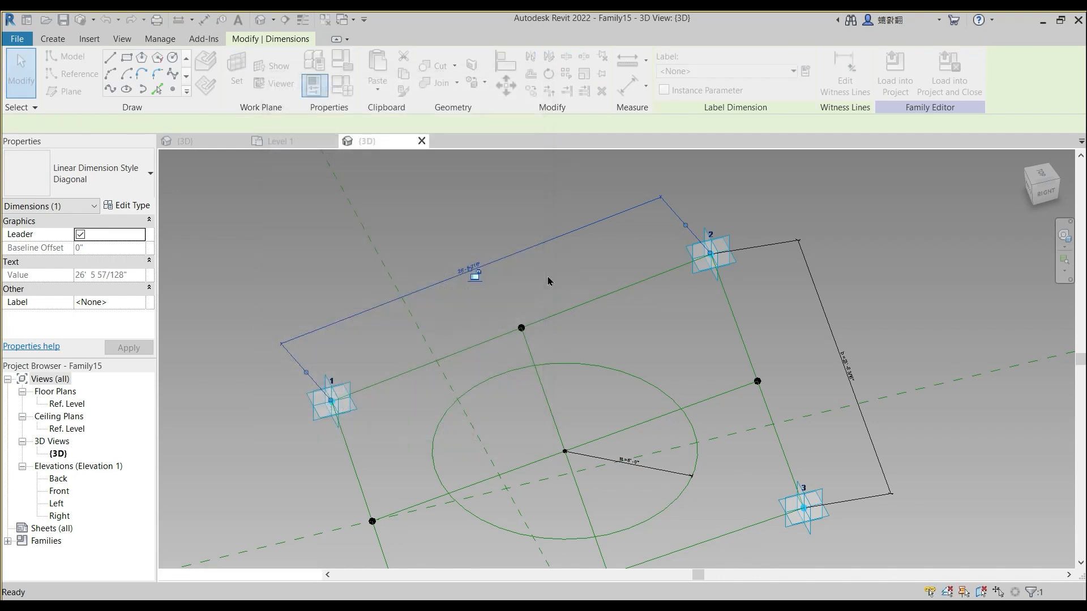
pyautogui.scroll(-3, 551, 281)
pyautogui.click(374, 367)
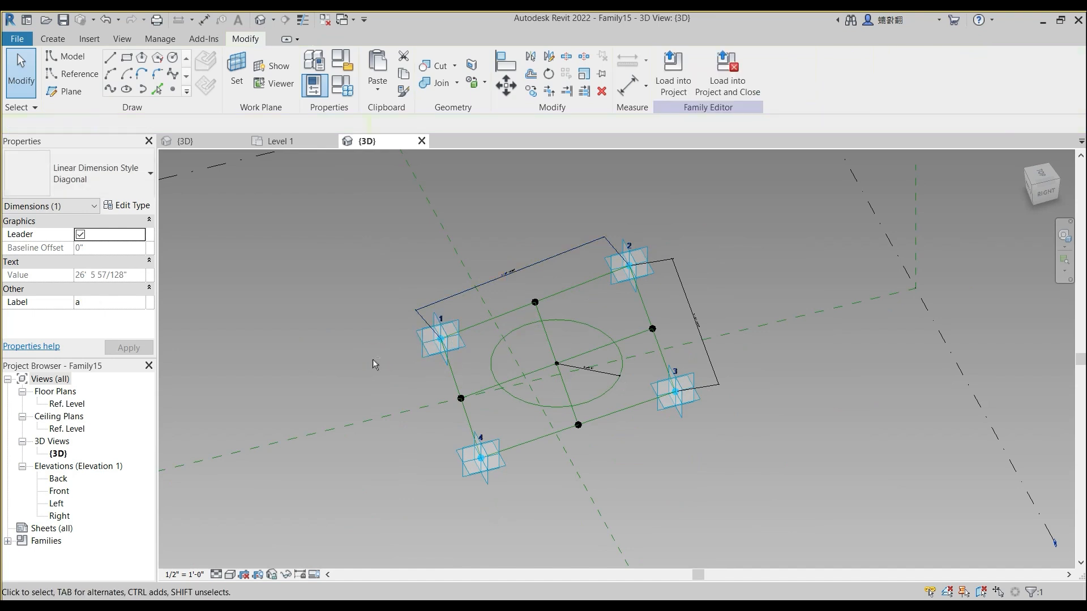
# Step: Create a solid extruded form from the chain of four outer reference lines joining the adaptive points
pyautogui.keyDown('shift'); pyautogui.moveTo(376, 364); pyautogui.dragTo(596, 331, button='middle'); pyautogui.keyUp('shift')
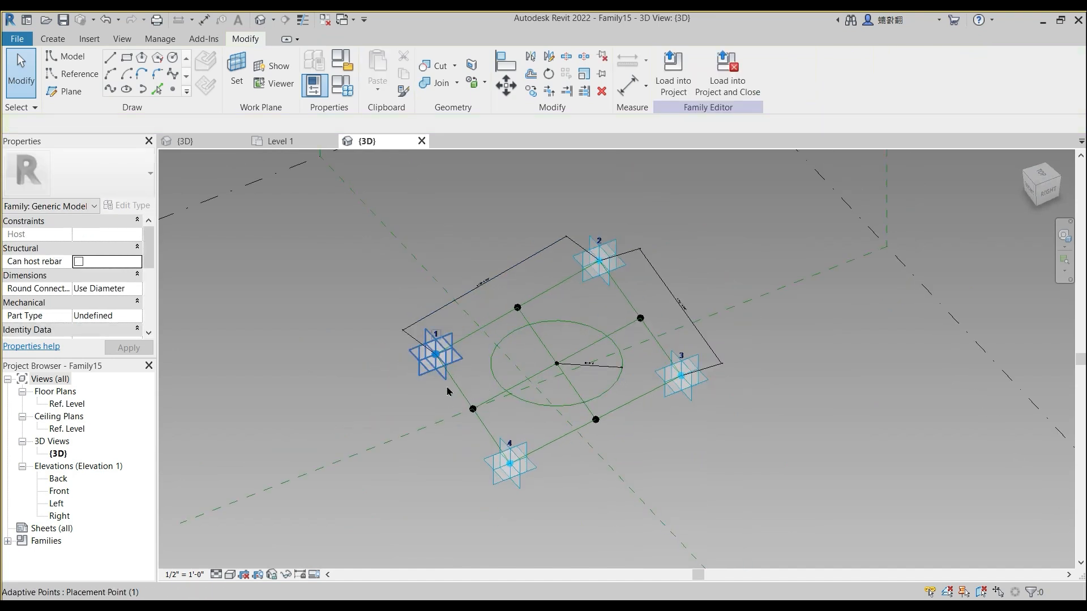
pyautogui.press('Tab')
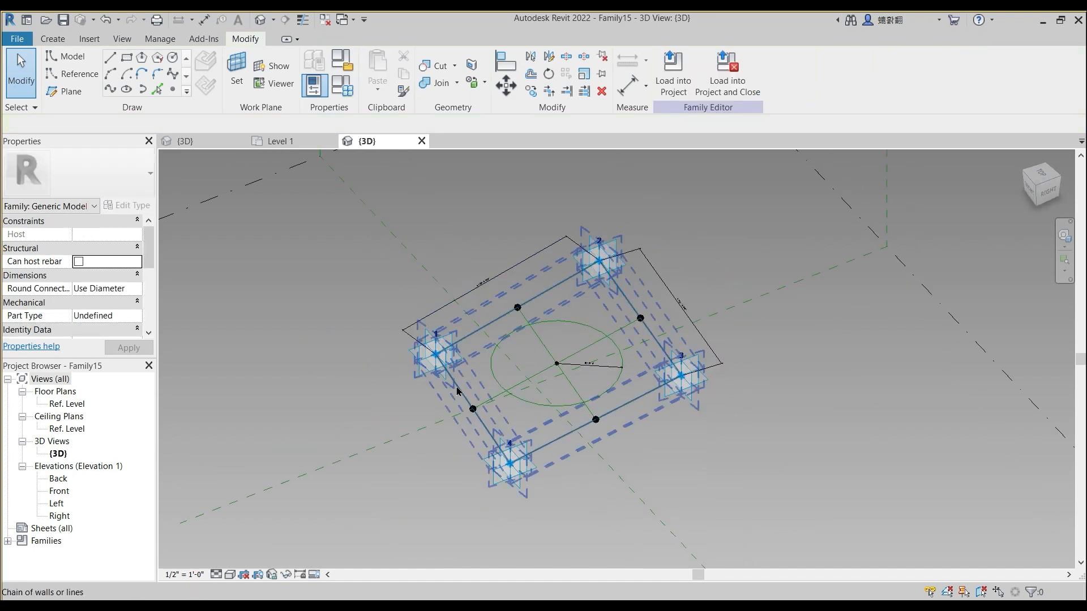
pyautogui.click(523, 391)
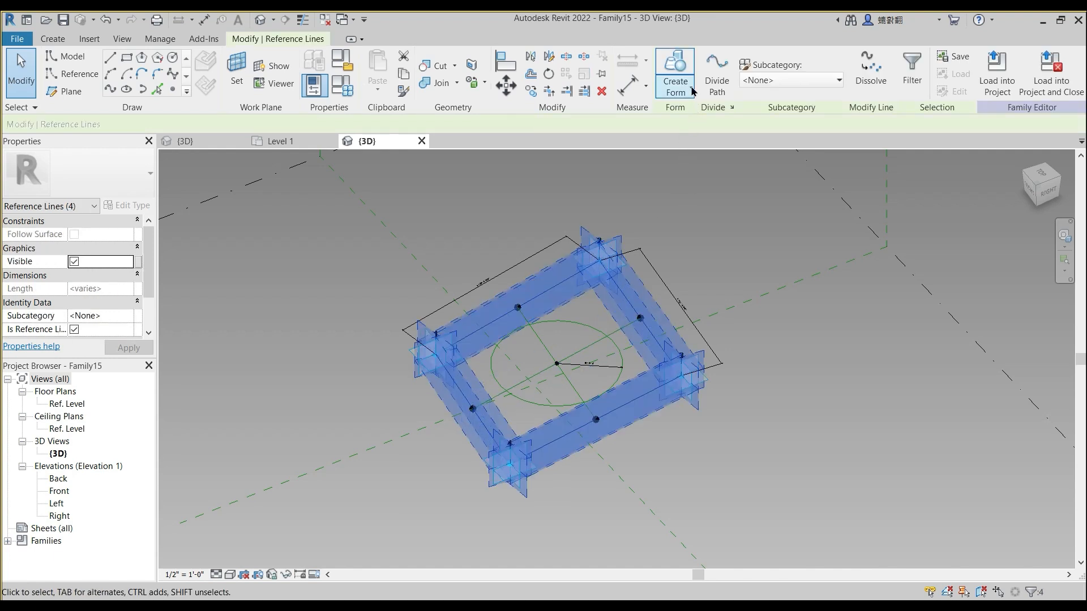
pyautogui.click(689, 89)
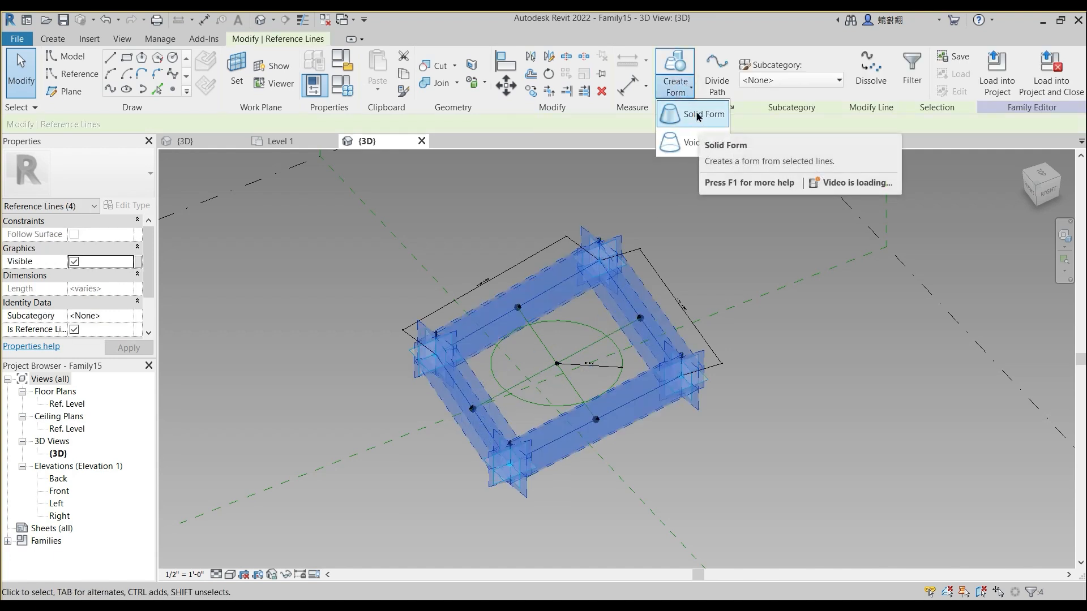
pyautogui.click(697, 112)
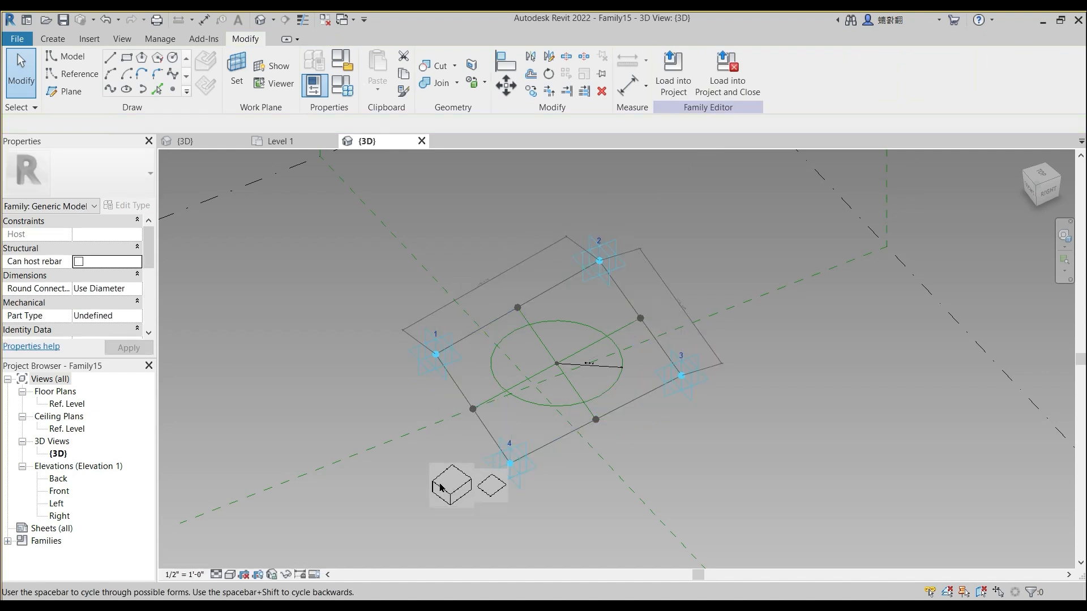
pyautogui.click(439, 483)
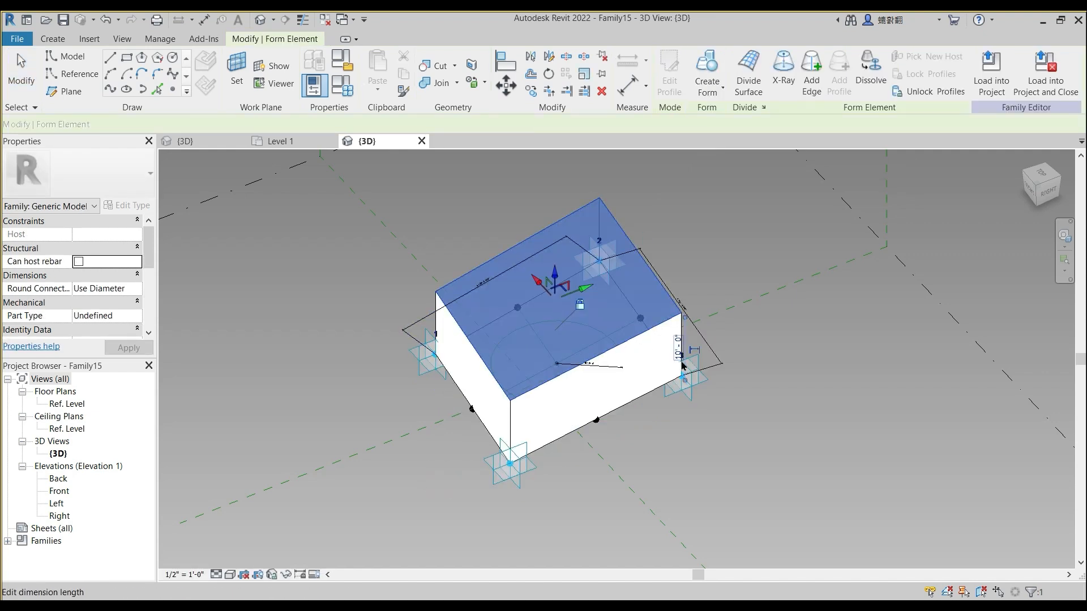
# Step: Set the solid form's height to 6" and deselect it
pyautogui.click(679, 343)
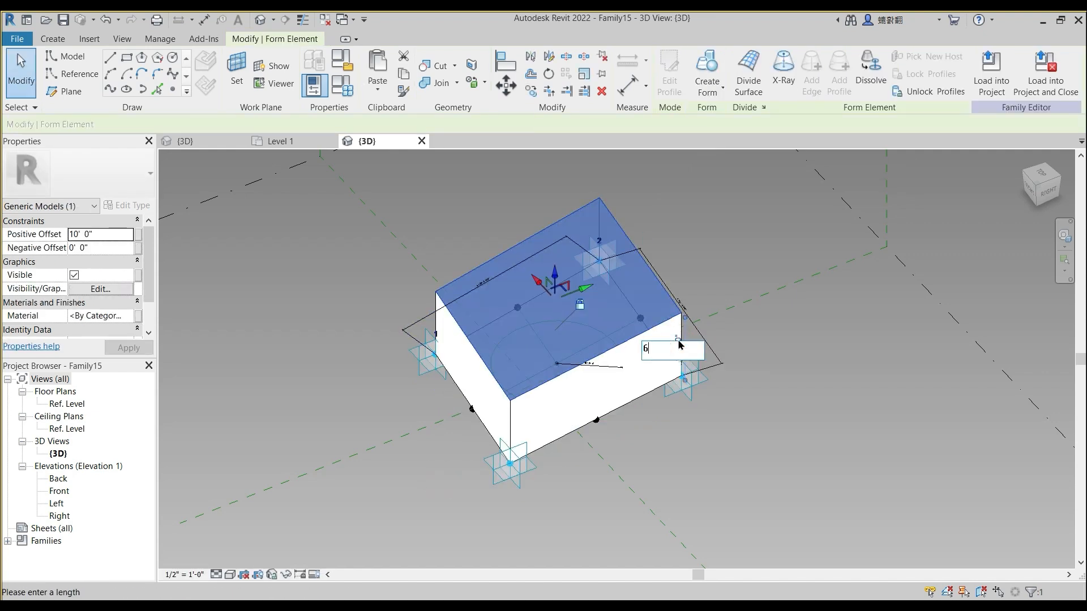
pyautogui.press('Return')
pyautogui.press('Escape')
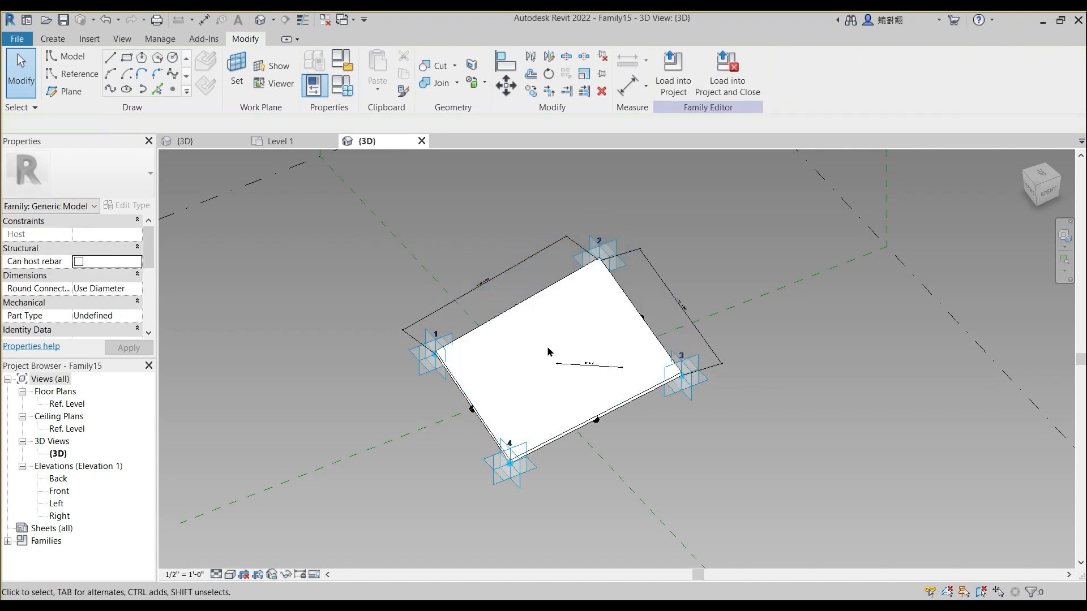
# Step: Switch the view to wireframe, create a cylindrical void form from the reference circle and select its top face
pyautogui.click(231, 574)
pyautogui.click(267, 502)
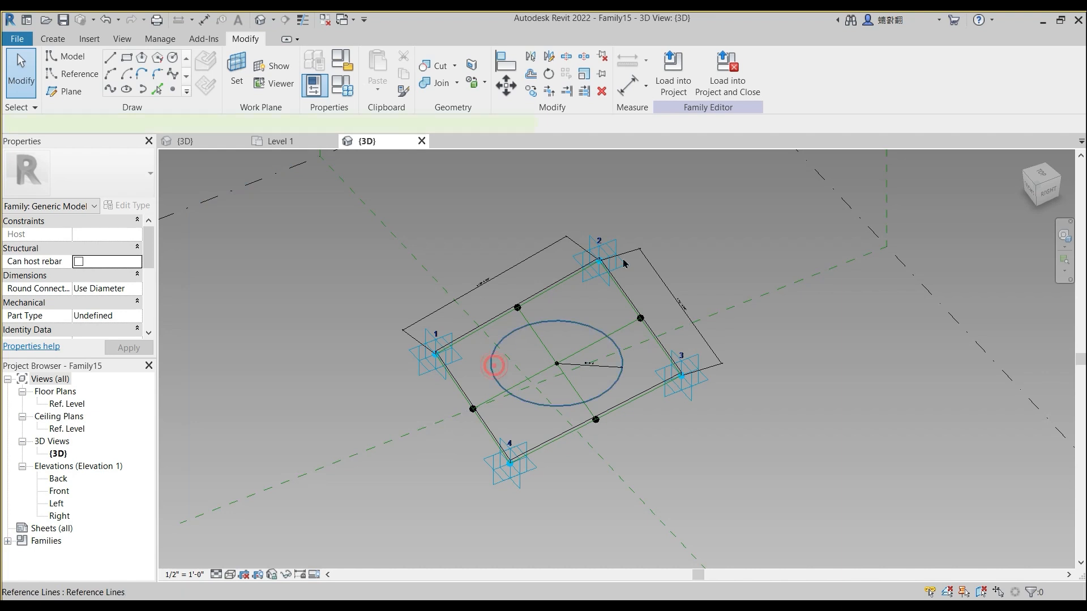
pyautogui.click(680, 90)
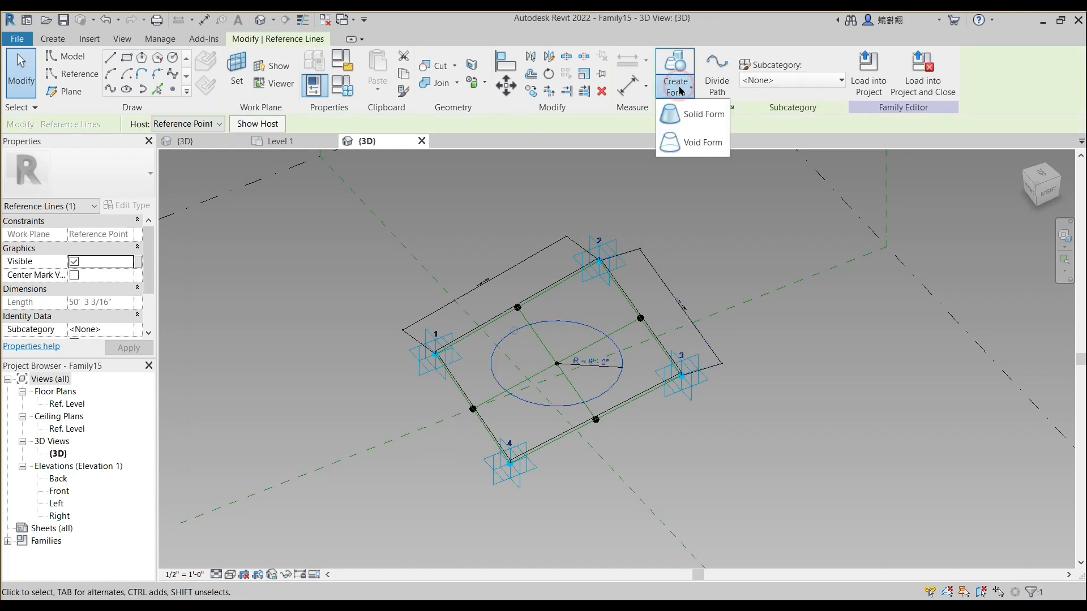
pyautogui.click(703, 142)
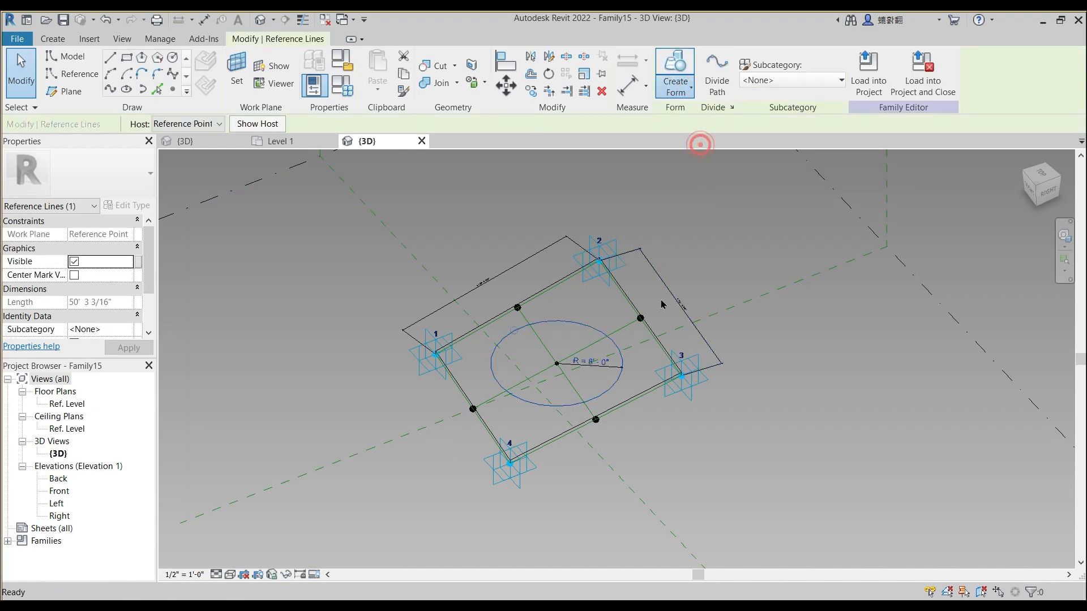
pyautogui.click(447, 526)
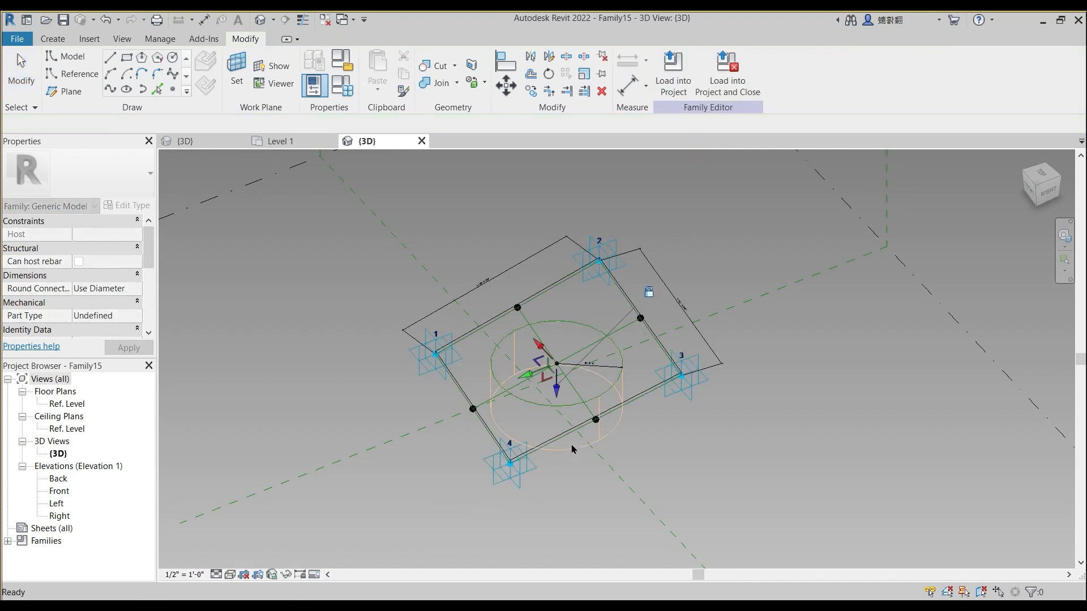
pyautogui.click(562, 408)
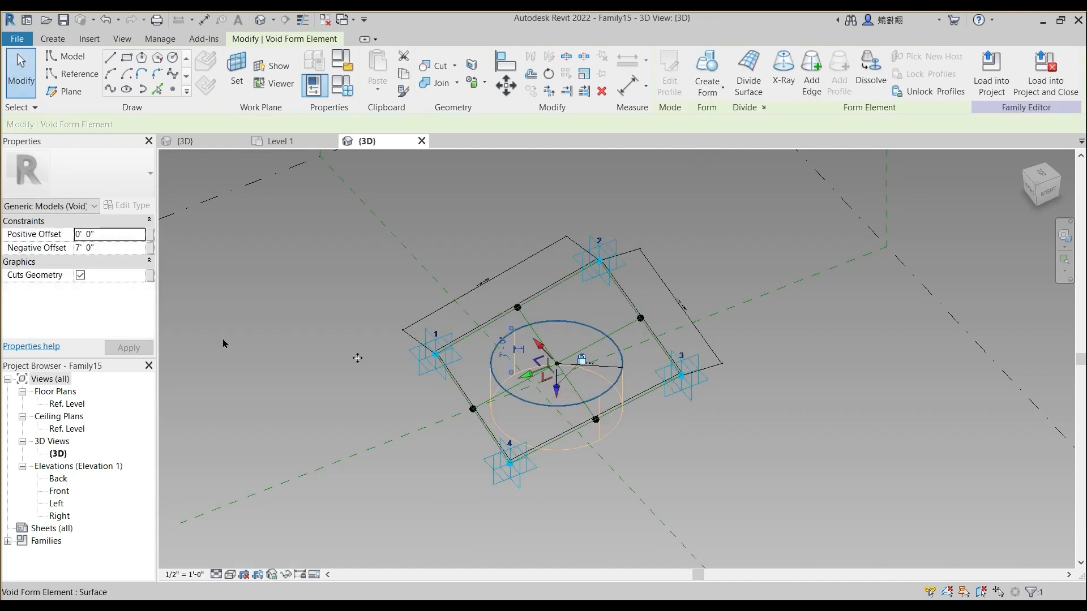
# Step: Set the positive offset of the void form's selected top surface to 5' 0" and deselect it
pyautogui.click(110, 235)
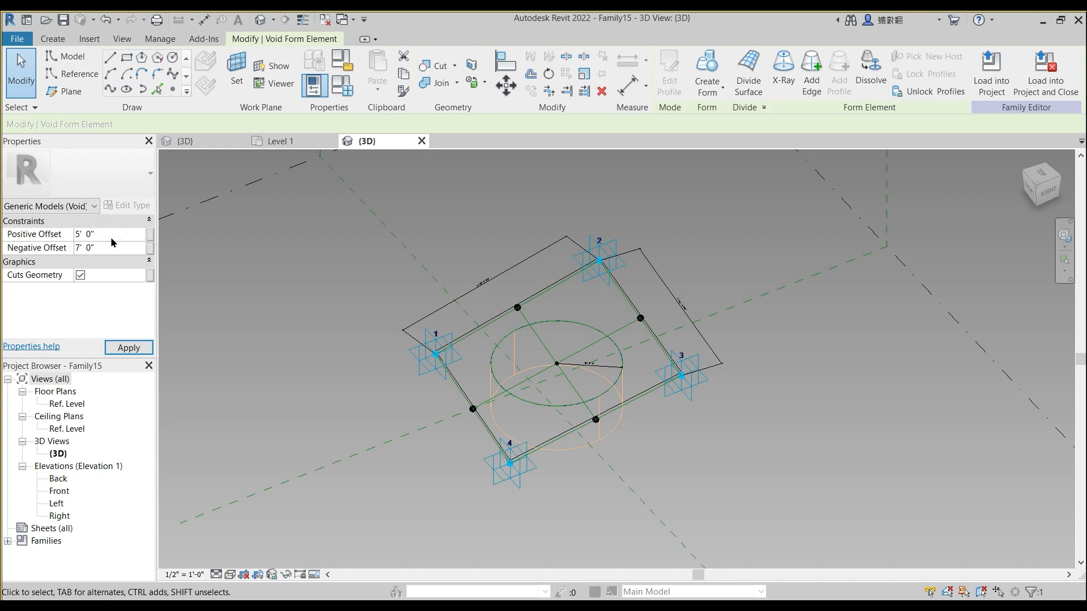
pyautogui.click(394, 265)
pyautogui.keyDown('shift'); pyautogui.moveTo(413, 368); pyautogui.dragTo(568, 326, button='middle'); pyautogui.keyUp('shift')
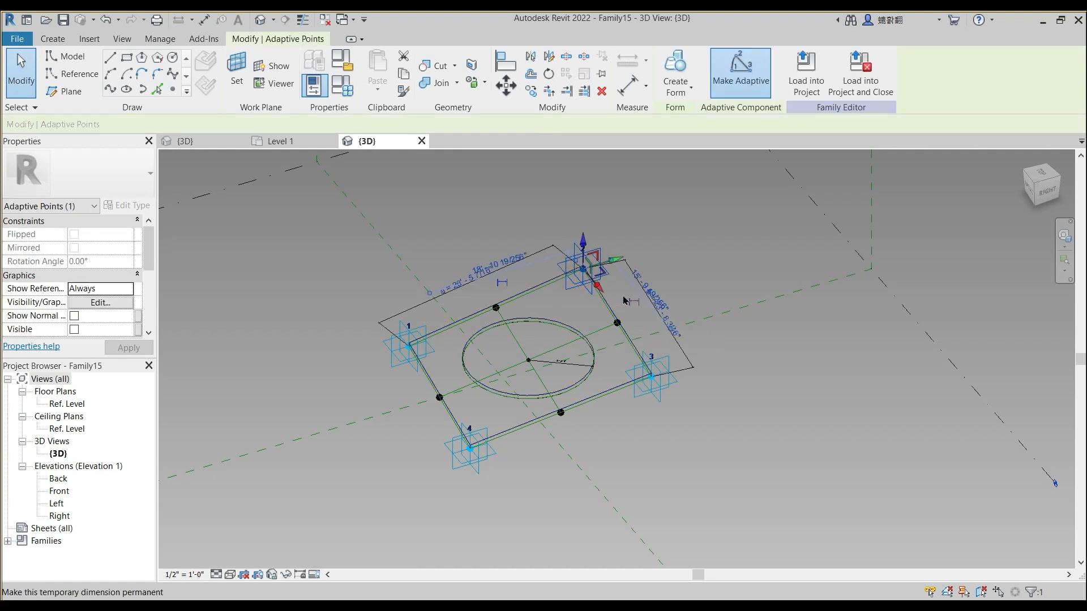
# Step: Move adaptive point 2 to test how the panel and its circular void flex, and undo the moves
pyautogui.keyDown('shift'); pyautogui.moveTo(601, 323); pyautogui.dragTo(602, 334, button='middle'); pyautogui.keyUp('shift')
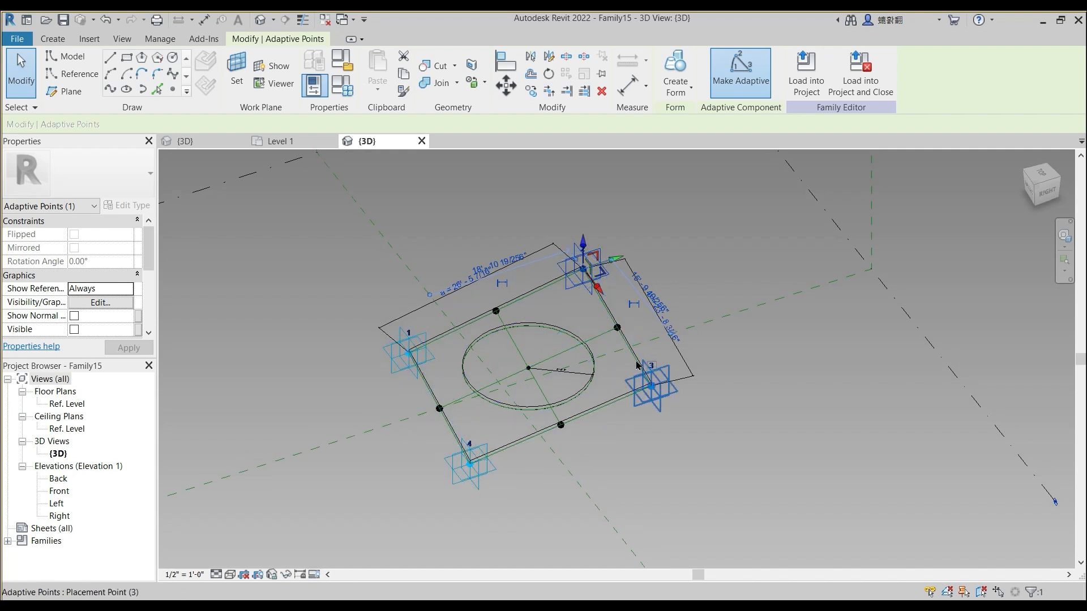
pyautogui.click(592, 233)
pyautogui.scroll(2, 591, 235)
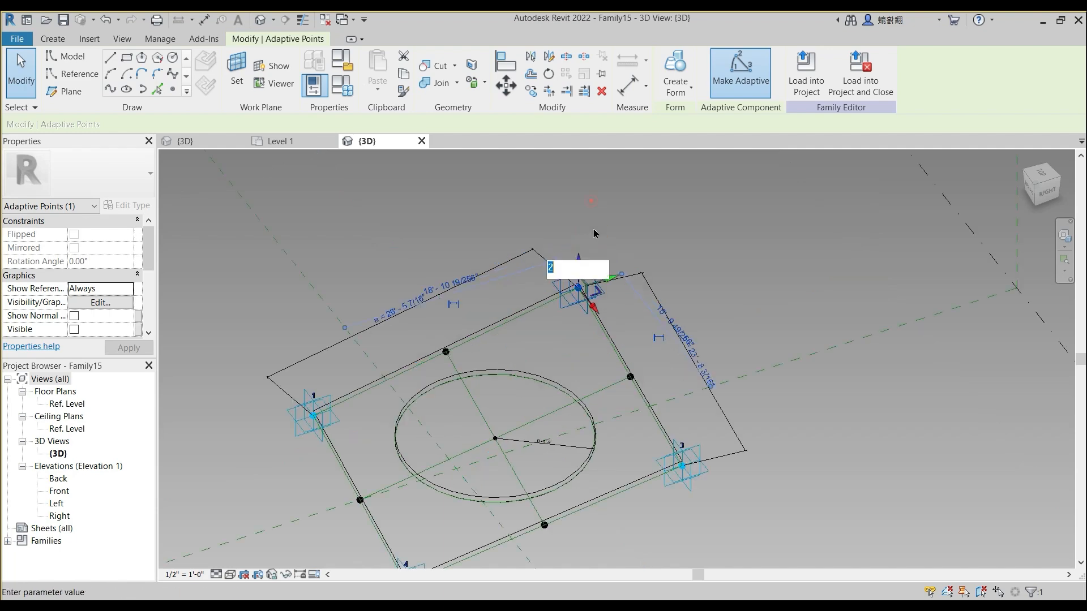
pyautogui.click(594, 212)
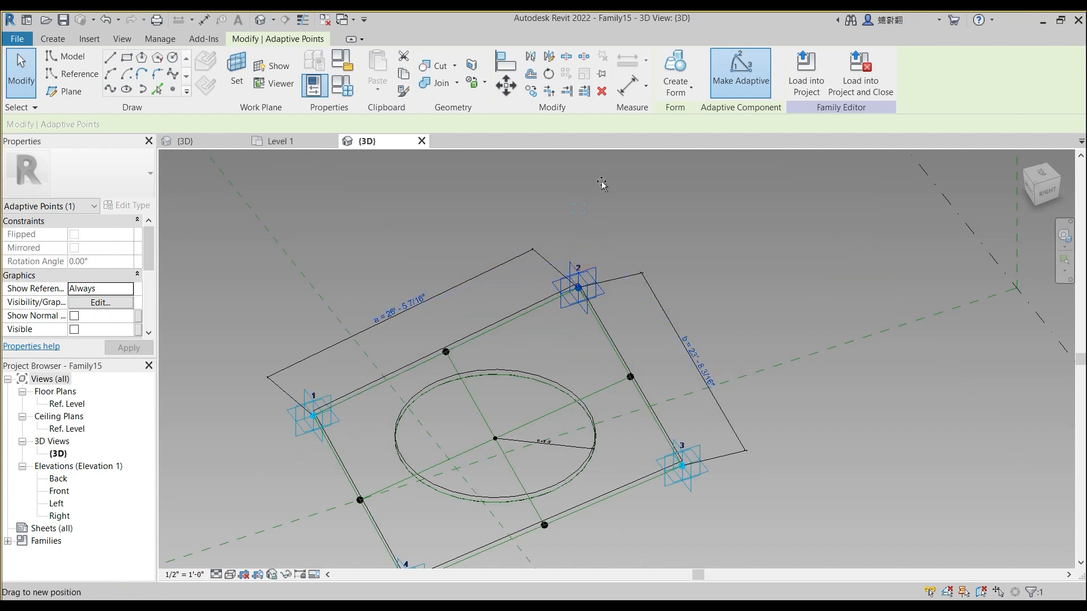
pyautogui.moveTo(601, 179); pyautogui.dragTo(601, 180)
pyautogui.scroll(-2, 638, 255)
pyautogui.keyDown('shift'); pyautogui.moveTo(649, 335); pyautogui.dragTo(594, 317, button='middle'); pyautogui.keyUp('shift')
pyautogui.moveTo(636, 220); pyautogui.dragTo(706, 225)
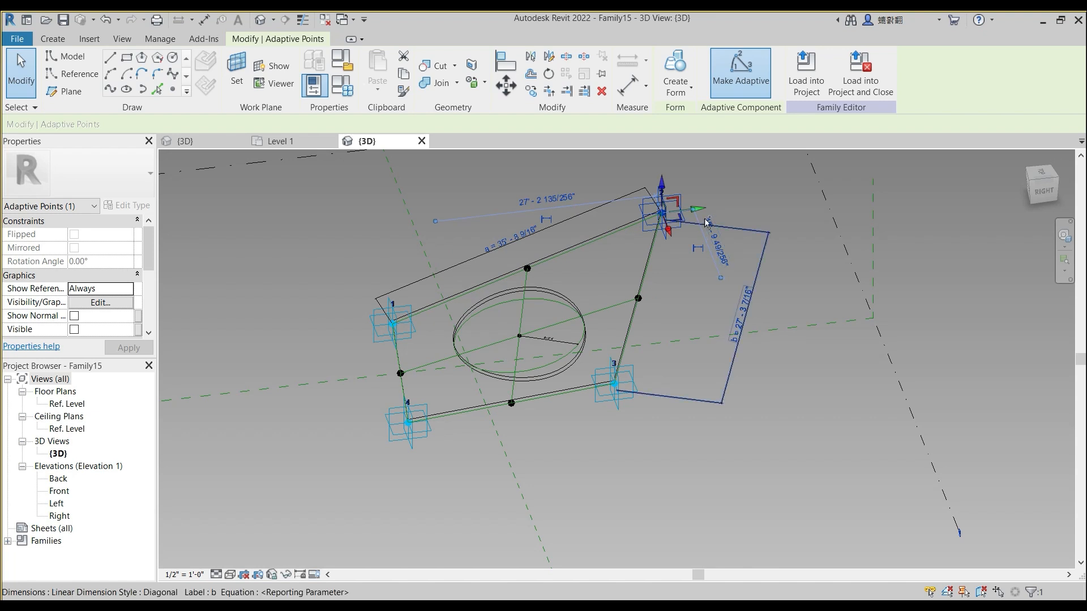
pyautogui.hotkey('ctrl', 'z')
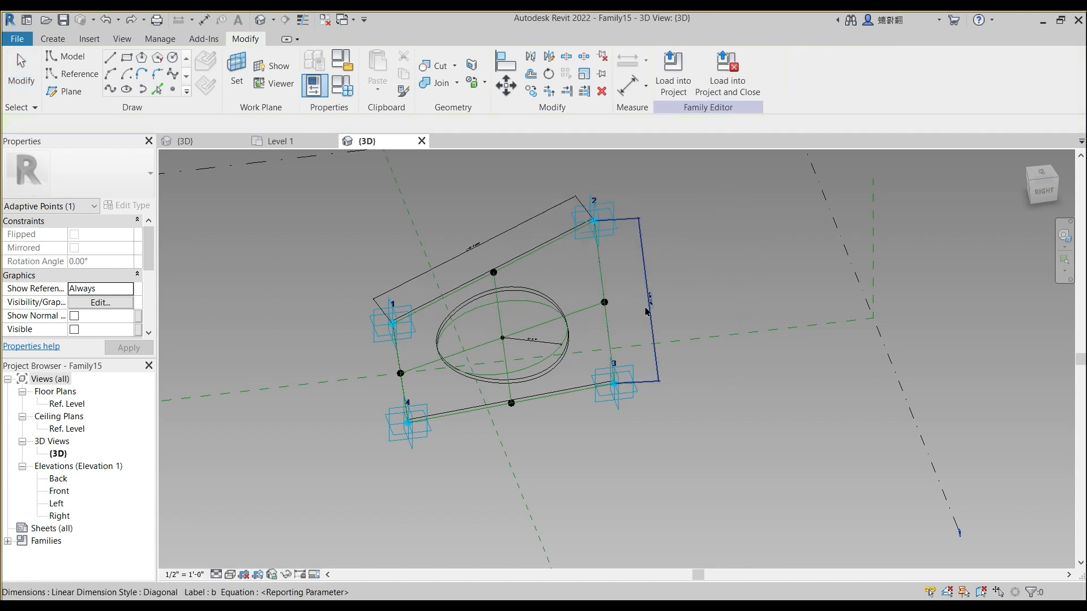
pyautogui.hotkey('ctrl', 'z')
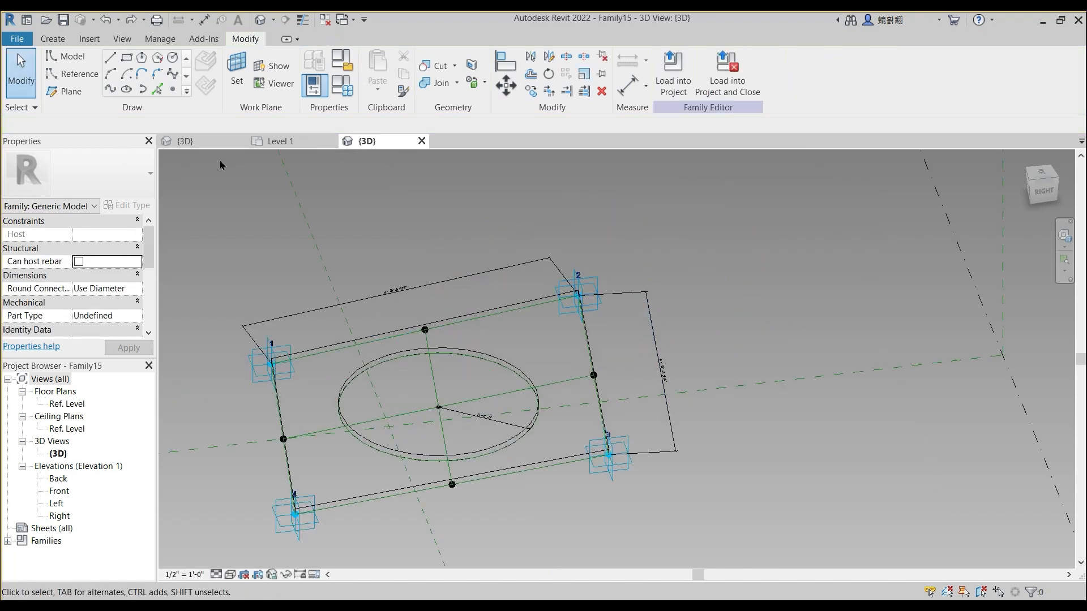
# Step: Add an instance length parameter named Max R, grouped under Dimensions, to the family types
pyautogui.click(343, 86)
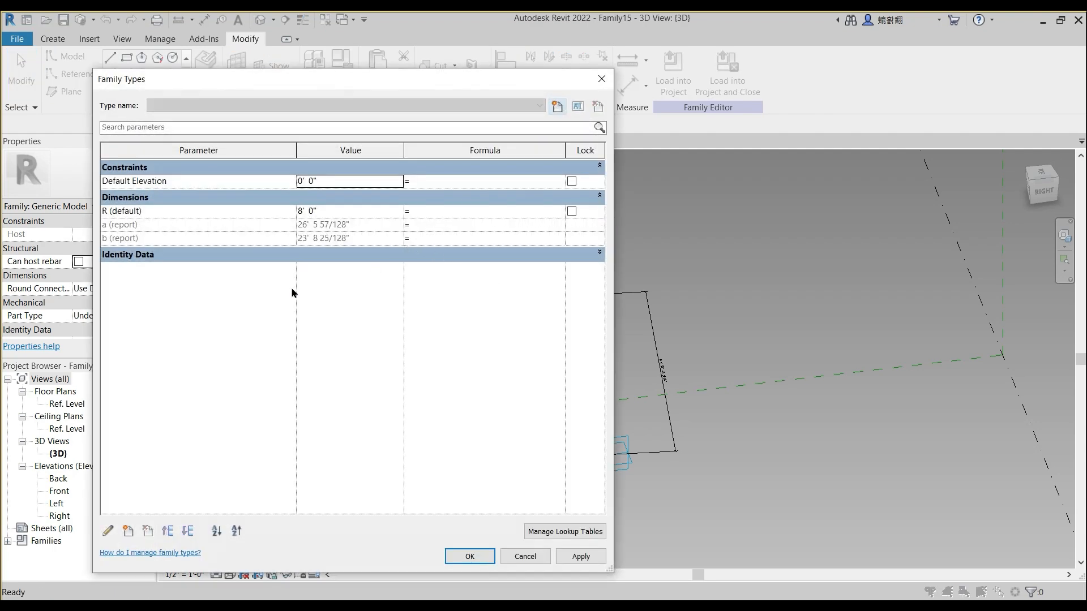
pyautogui.click(128, 531)
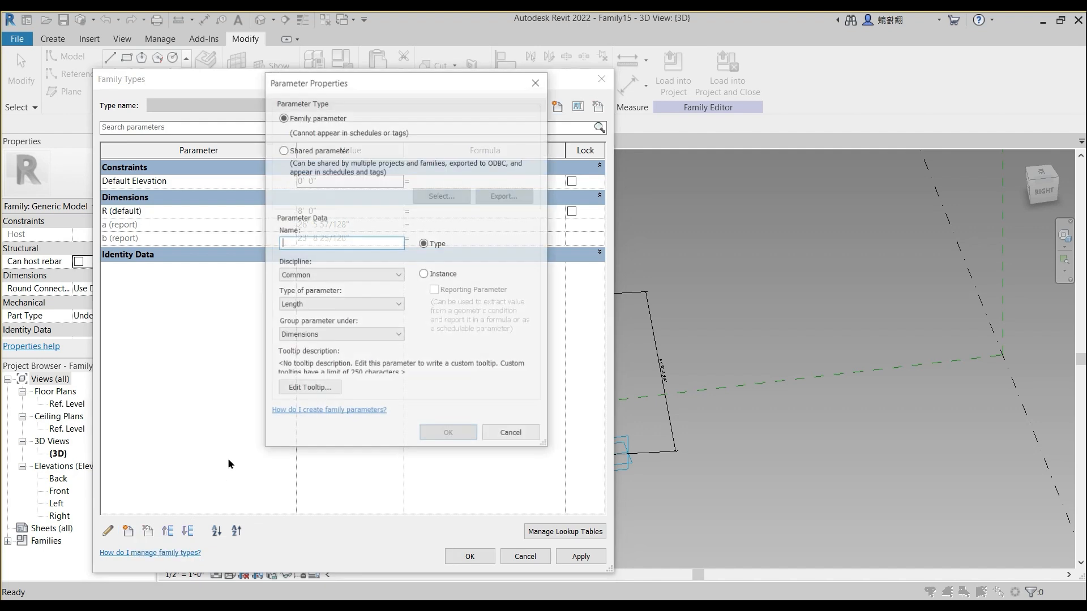
pyautogui.click(312, 243)
pyautogui.write('MA')
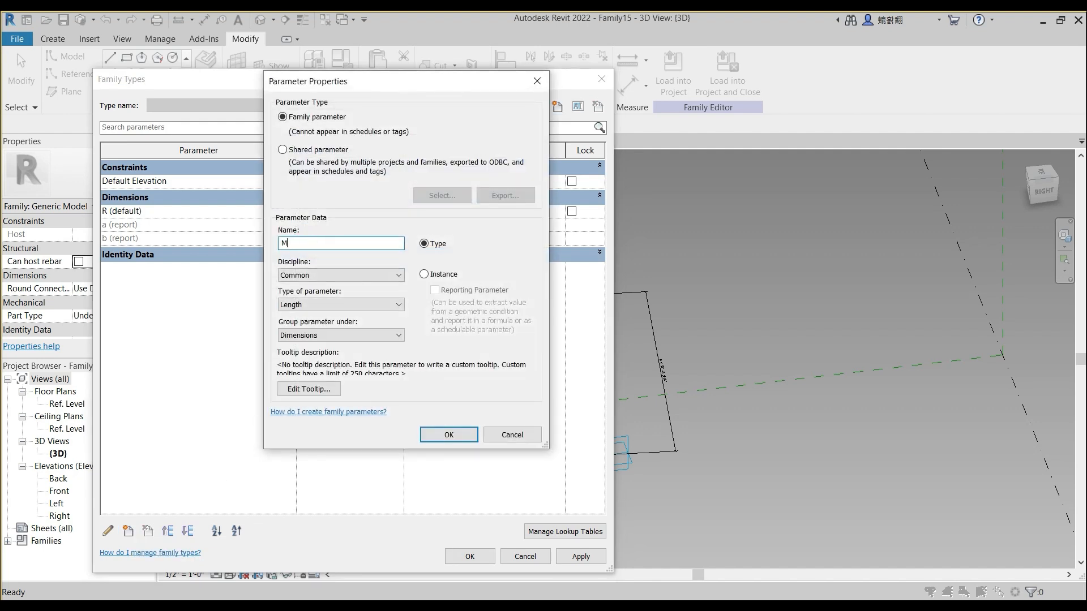
pyautogui.click(424, 274)
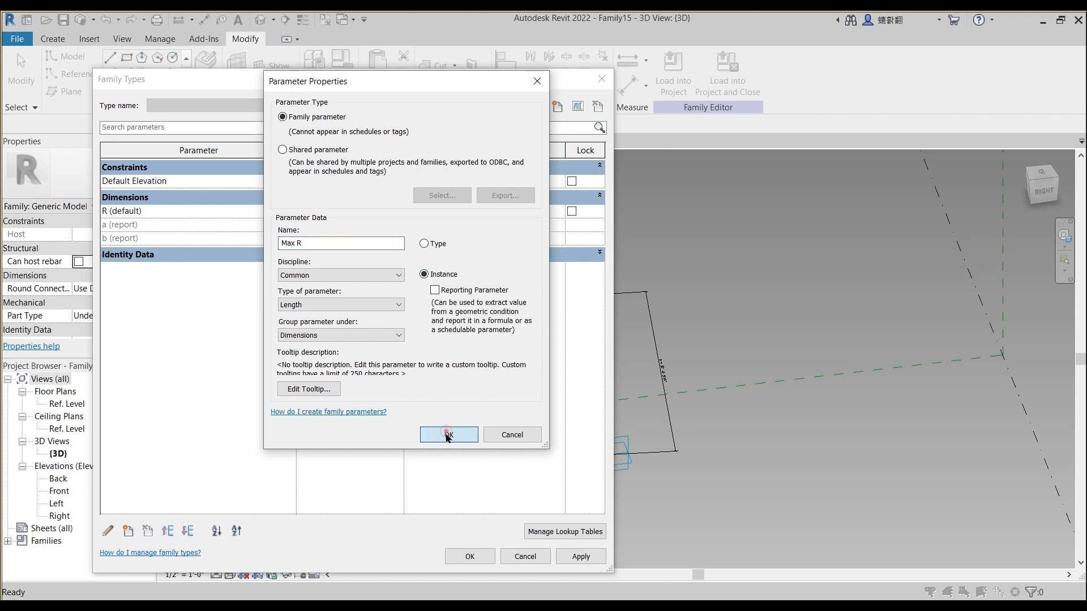
pyautogui.click(449, 435)
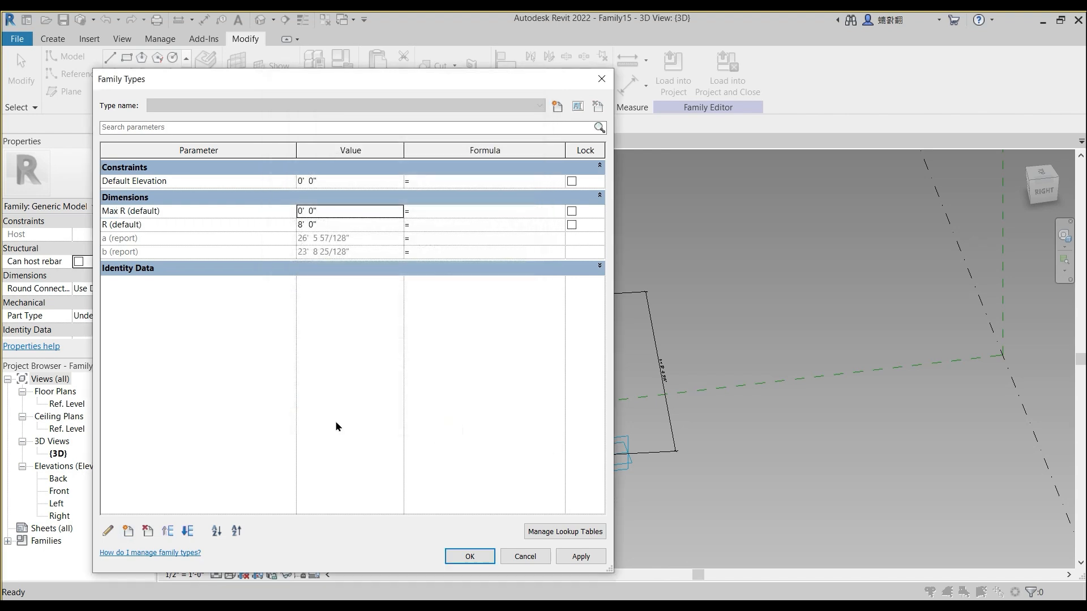
# Step: Add an instance length parameter named Min, grouped under Dimensions
pyautogui.click(129, 532)
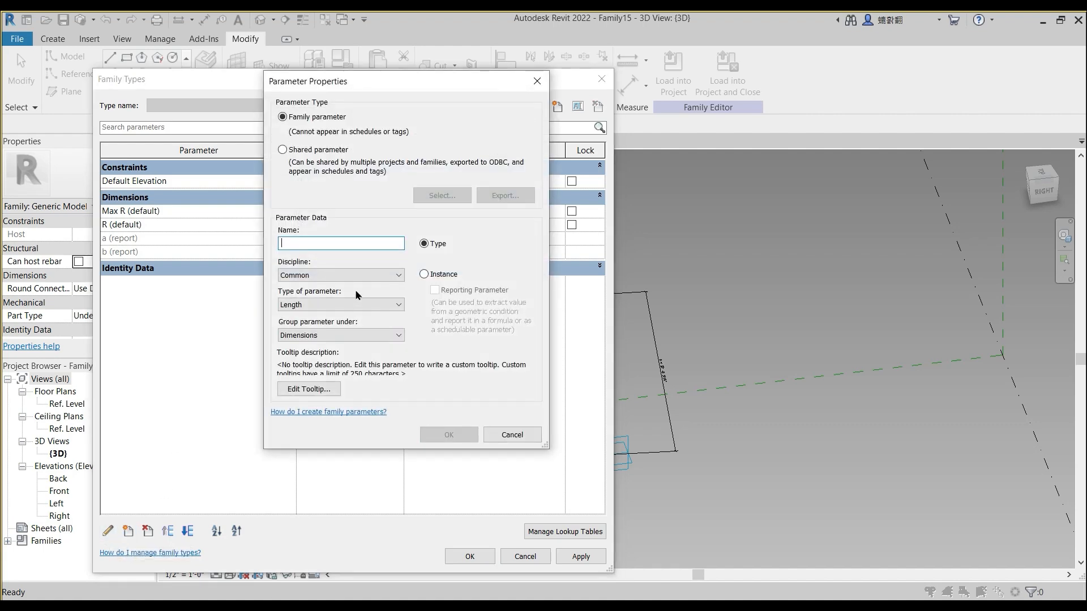
pyautogui.write('Min')
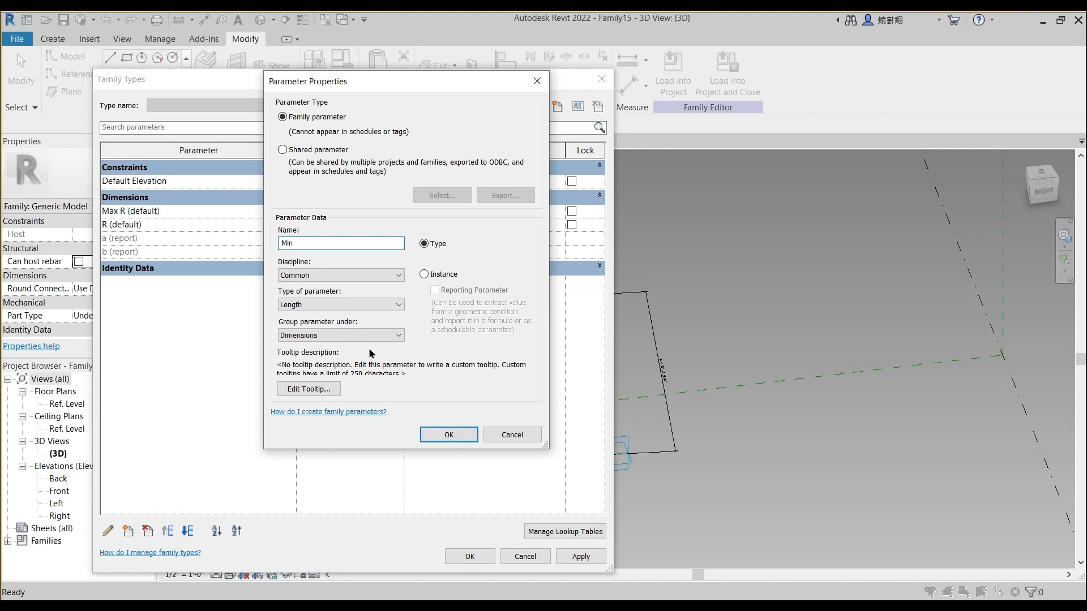
pyautogui.click(423, 276)
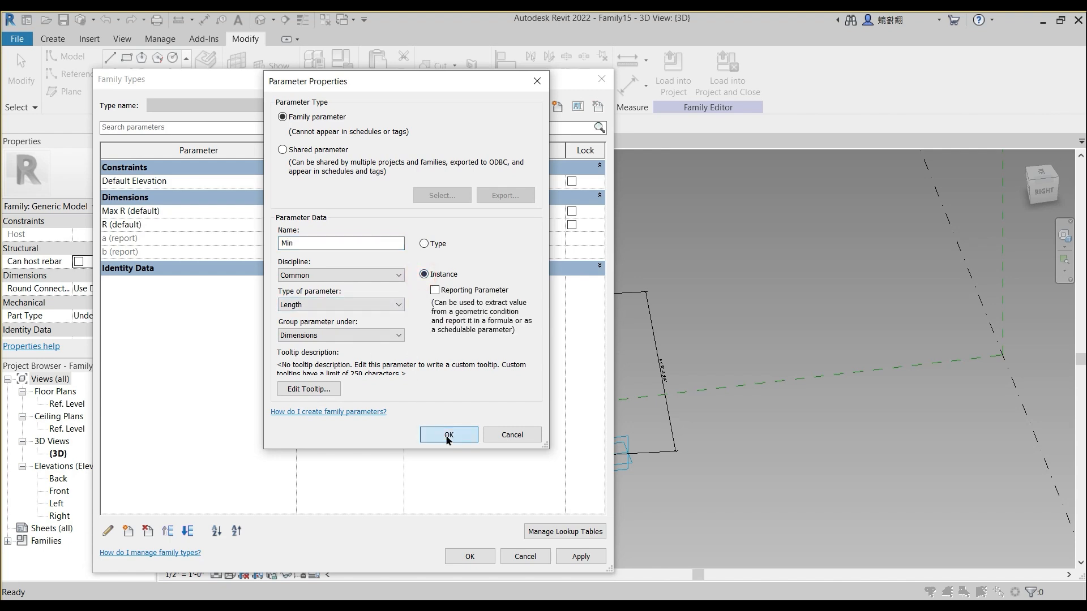
pyautogui.click(448, 436)
# Step: Define the parameter formulas Min = if(a < b, a, b) and Max R = Min / 3
pyautogui.click(426, 226)
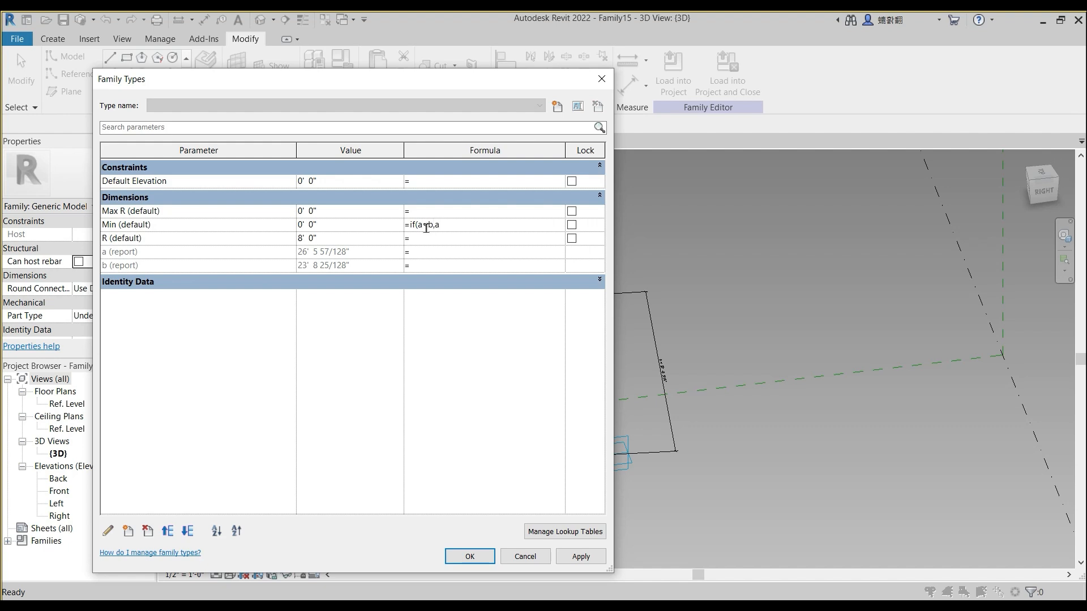
pyautogui.press('Tab')
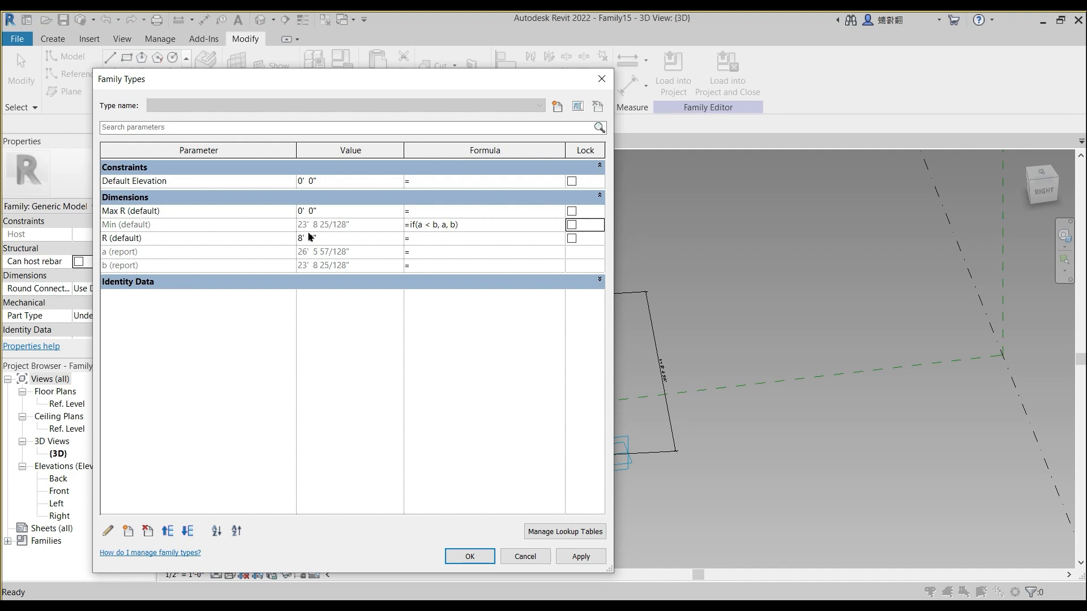
pyautogui.click(450, 210)
pyautogui.press('Tab')
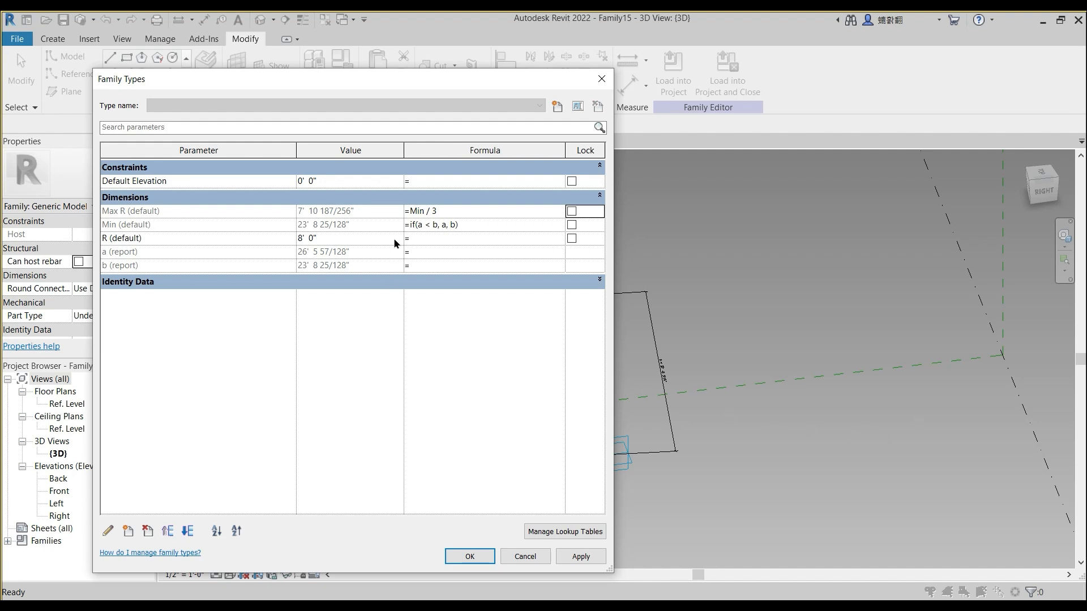
# Step: Set the formula of parameter R to Max R and accept the family types changes
pyautogui.click(423, 242)
pyautogui.click(580, 557)
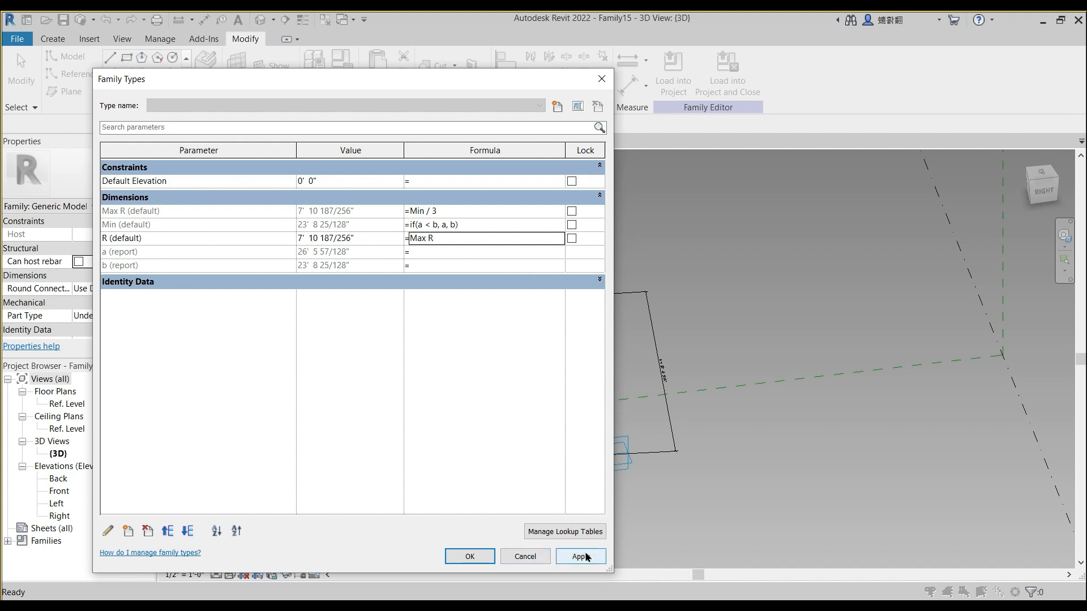
pyautogui.click(474, 559)
# Step: Load the panel family into the Family9 mass, and leave component placement in the mass's 3D view
pyautogui.scroll(-2, 527, 355)
pyautogui.keyDown('shift'); pyautogui.moveTo(510, 353); pyautogui.dragTo(562, 337, button='middle'); pyautogui.keyUp('shift')
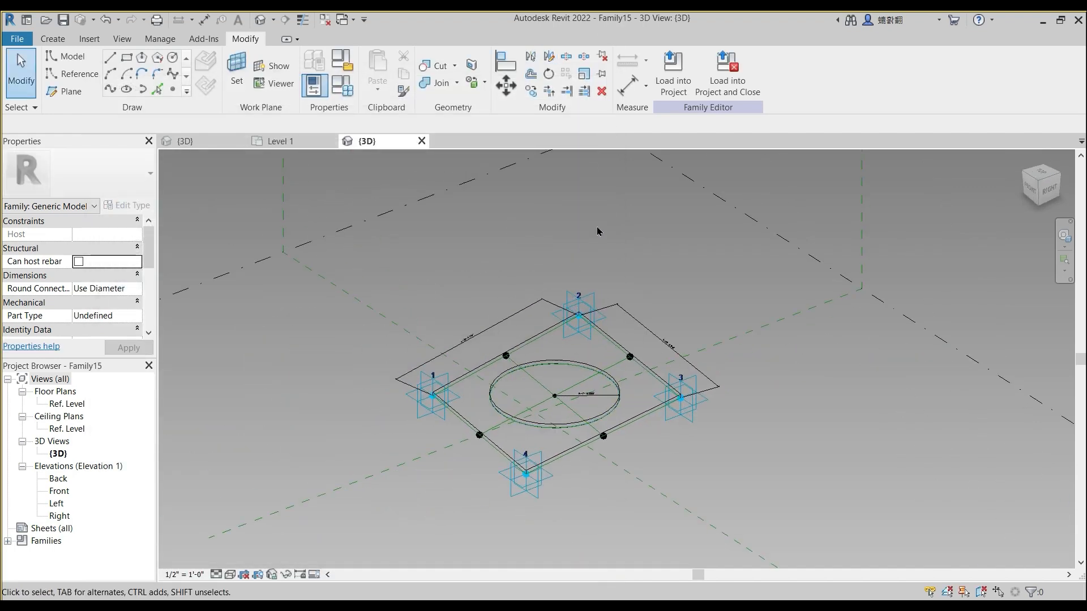
pyautogui.click(674, 91)
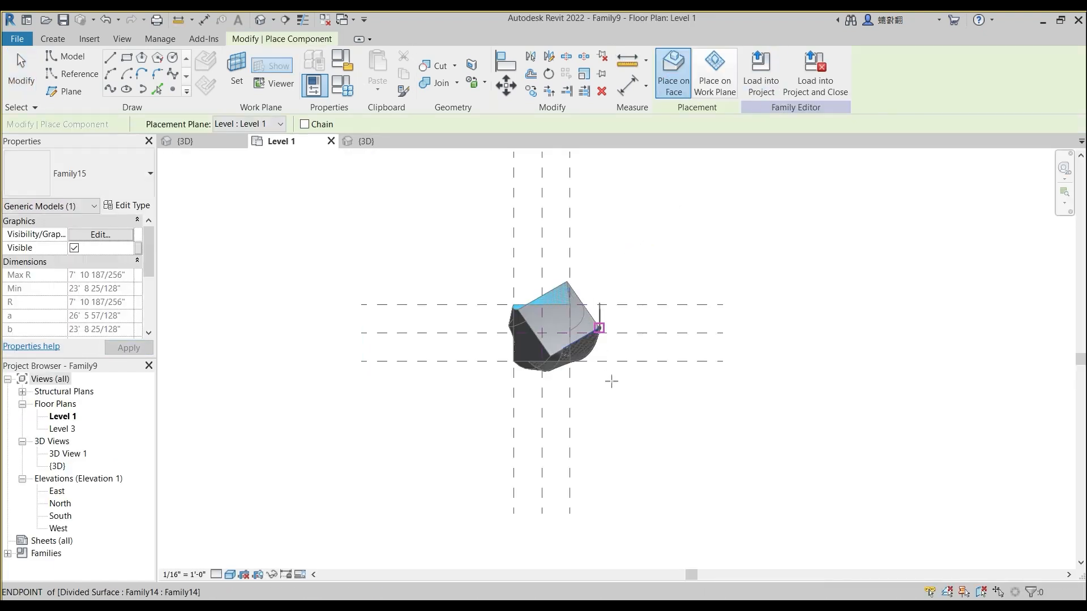
pyautogui.scroll(3, 600, 368)
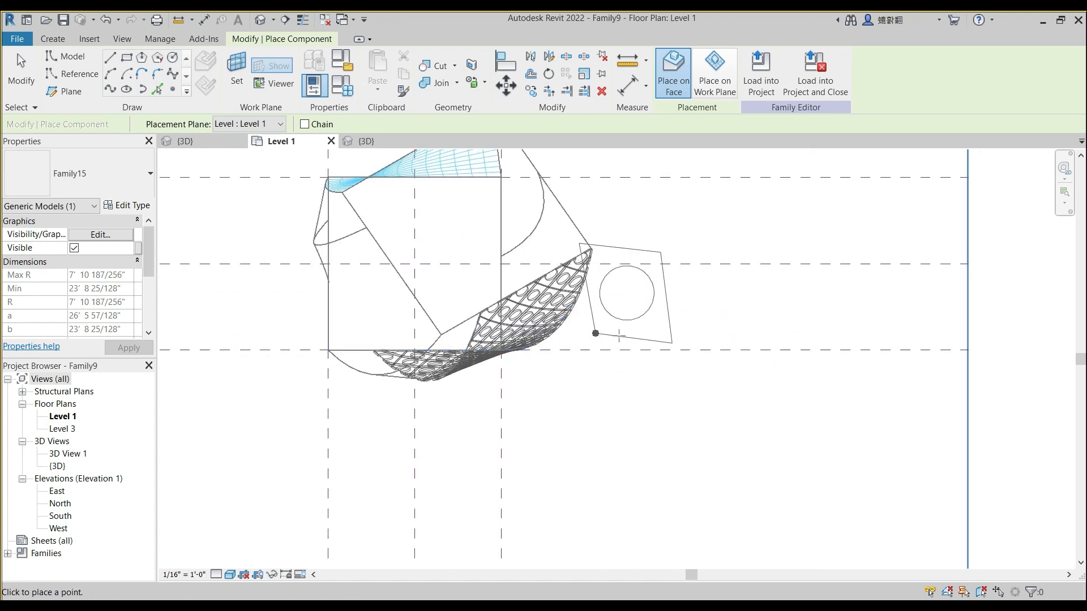
pyautogui.click(211, 143)
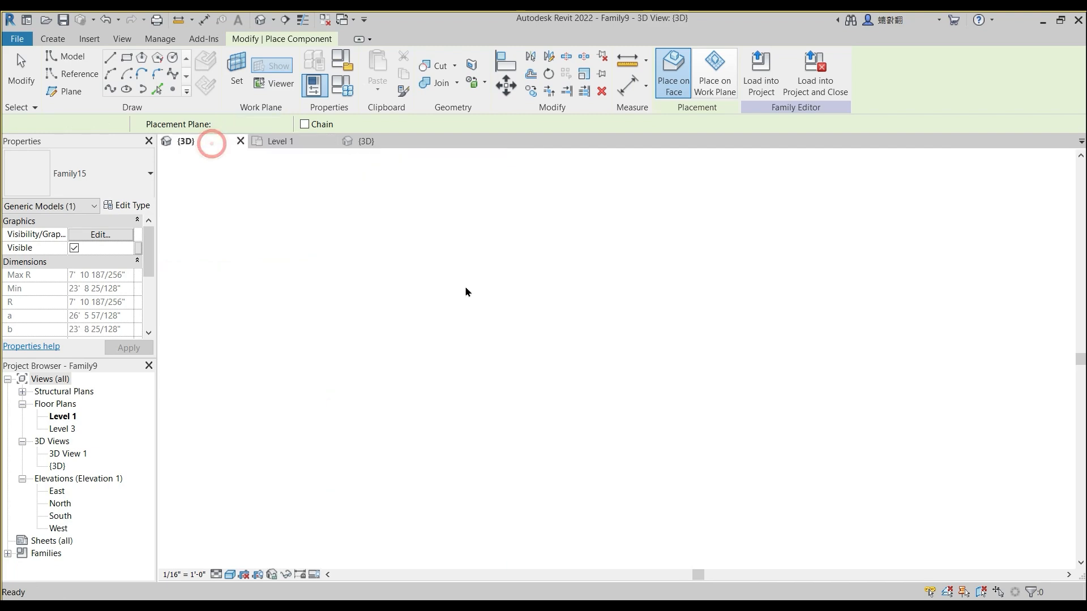
pyautogui.moveTo(644, 368); pyautogui.dragTo(534, 328, button='middle')
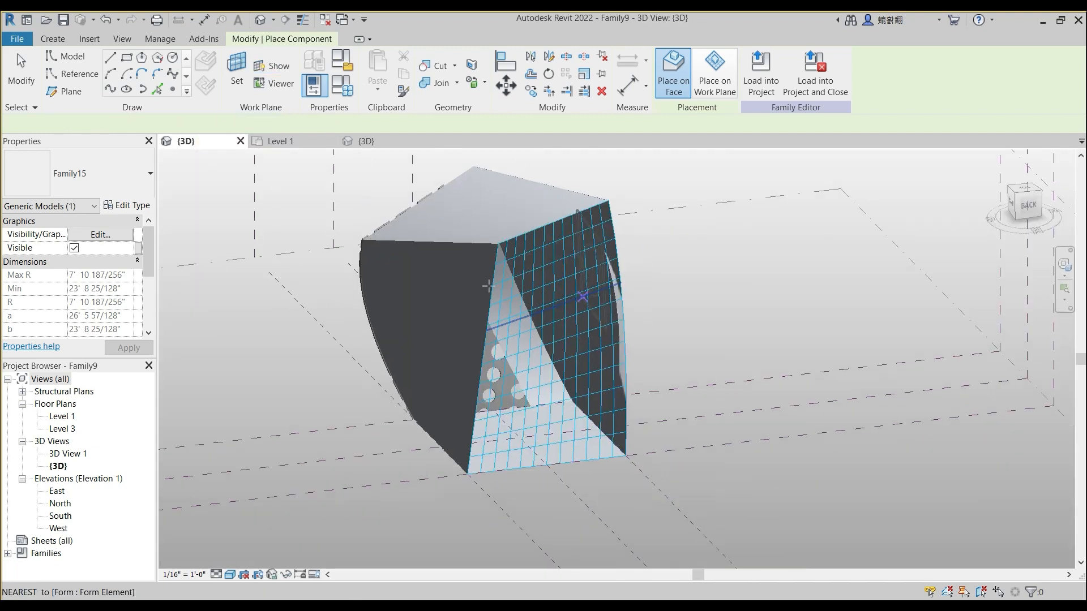
pyautogui.scroll(3, 539, 299)
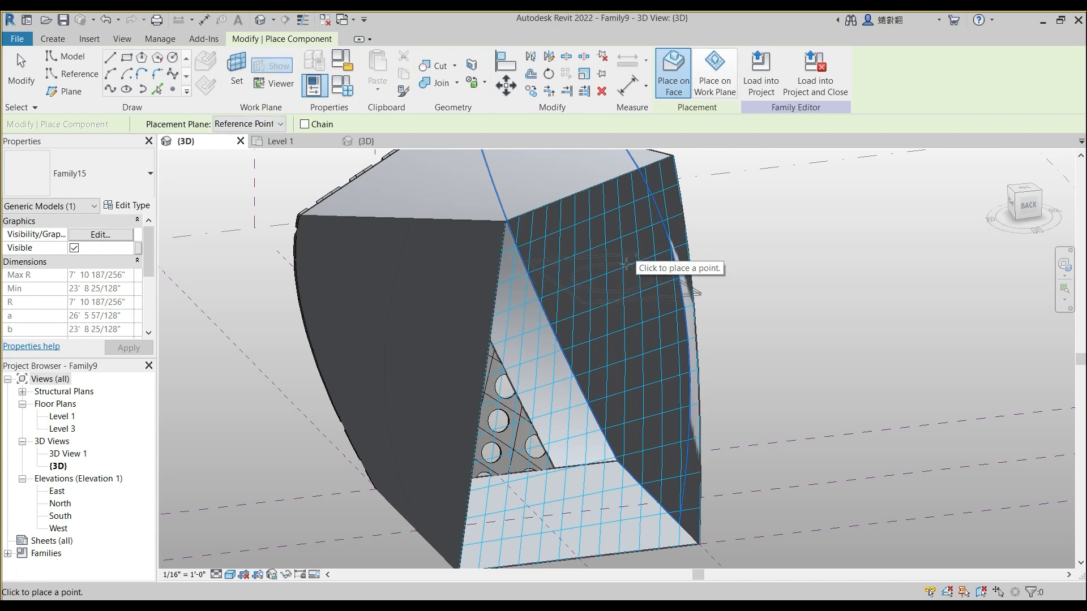
pyautogui.scroll(-2, 591, 292)
pyautogui.press('Escape')
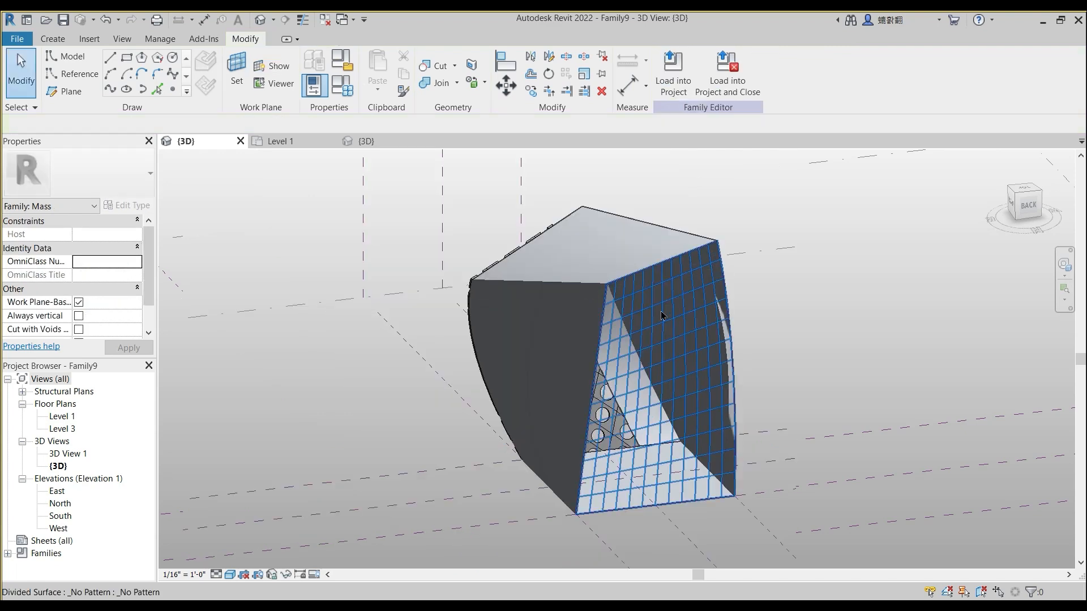
# Step: Turn on the display of nodes for the mass's unpatterned divided surface with the 12 by 12 grid
pyautogui.moveTo(685, 326); pyautogui.dragTo(586, 288, button='middle')
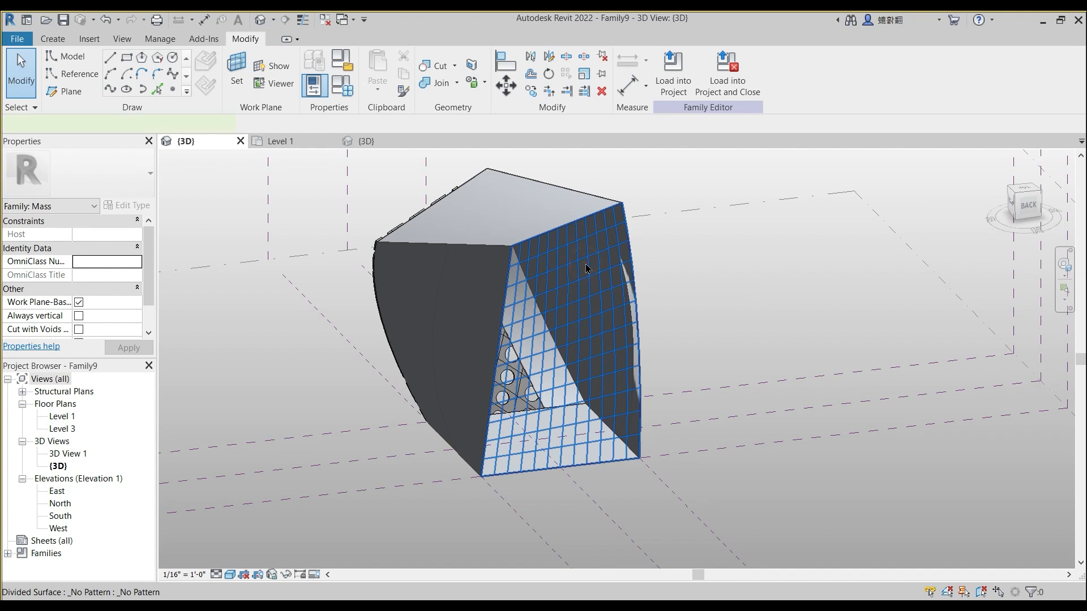
pyautogui.click(586, 268)
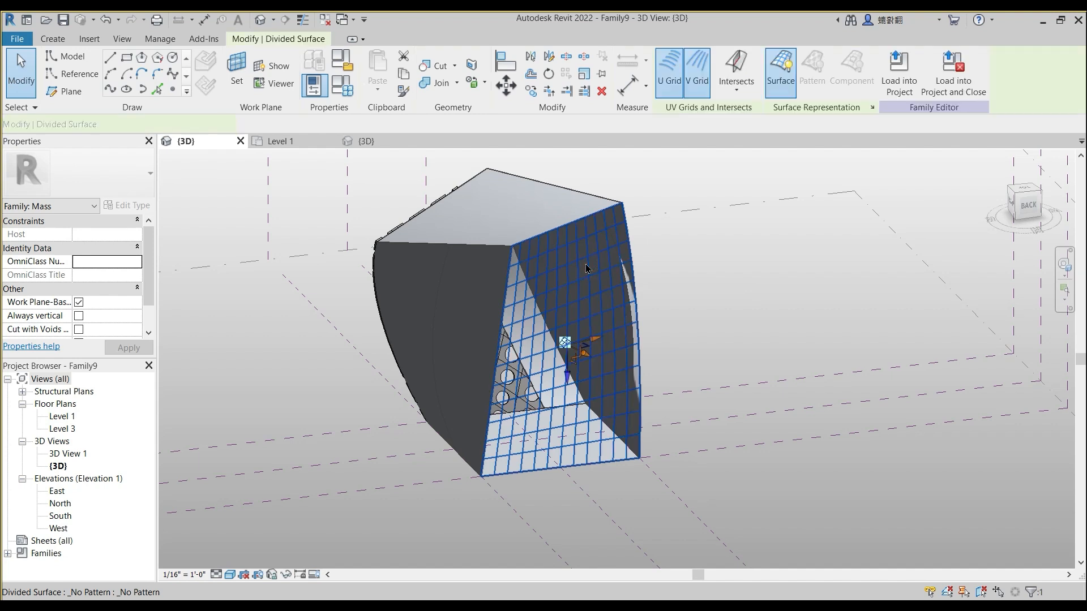
pyautogui.click(872, 108)
pyautogui.click(303, 295)
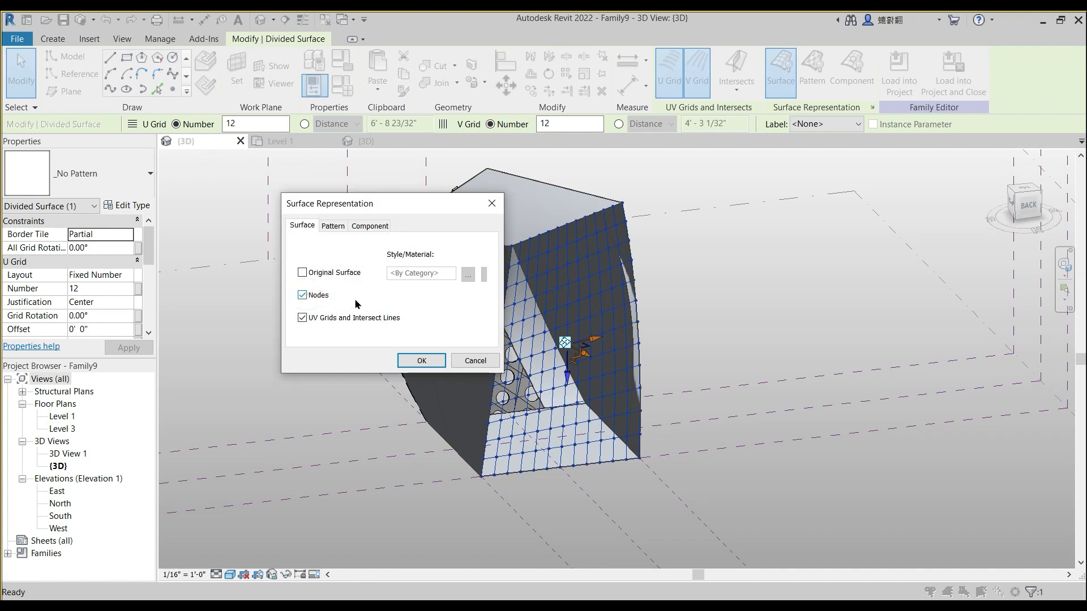
pyautogui.click(422, 361)
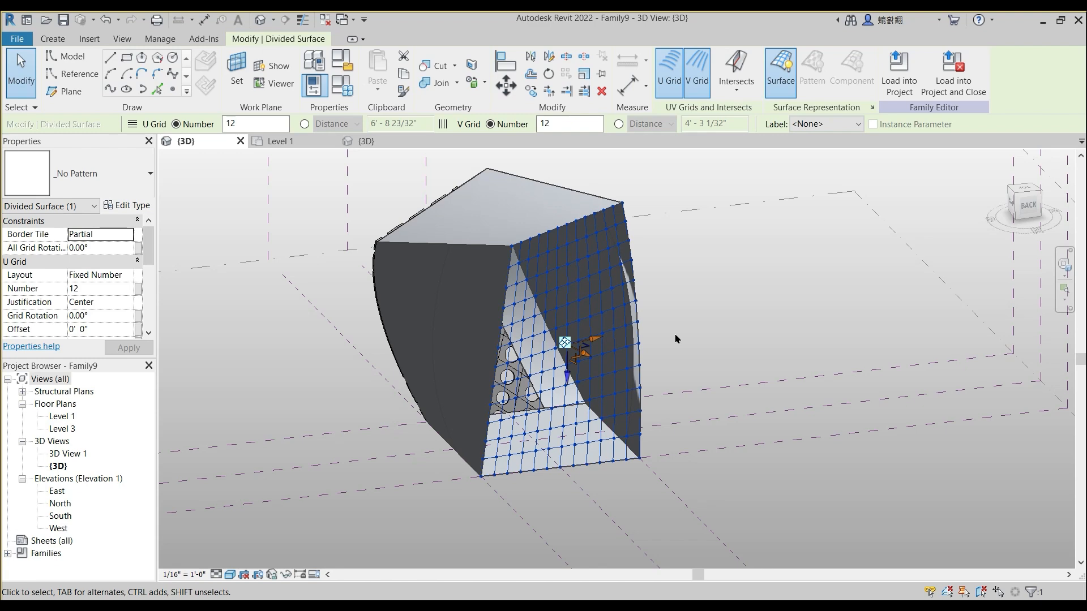
# Step: Expand the Generic Models families in the mass's project browser to reach the Family15 type
pyautogui.scroll(2, 548, 265)
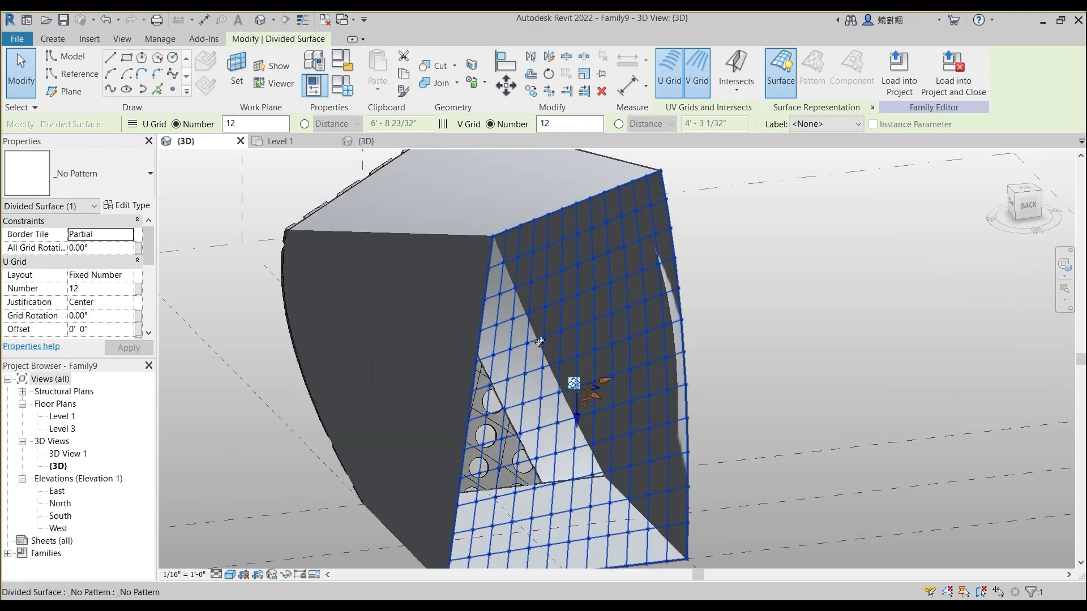
pyautogui.click(7, 554)
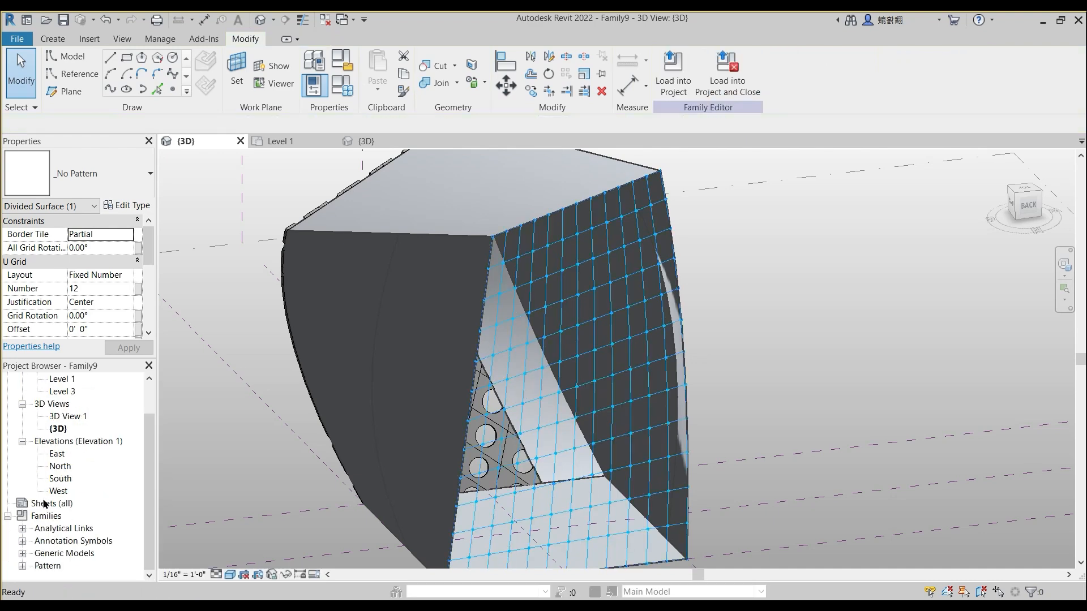
pyautogui.click(22, 554)
pyautogui.click(37, 565)
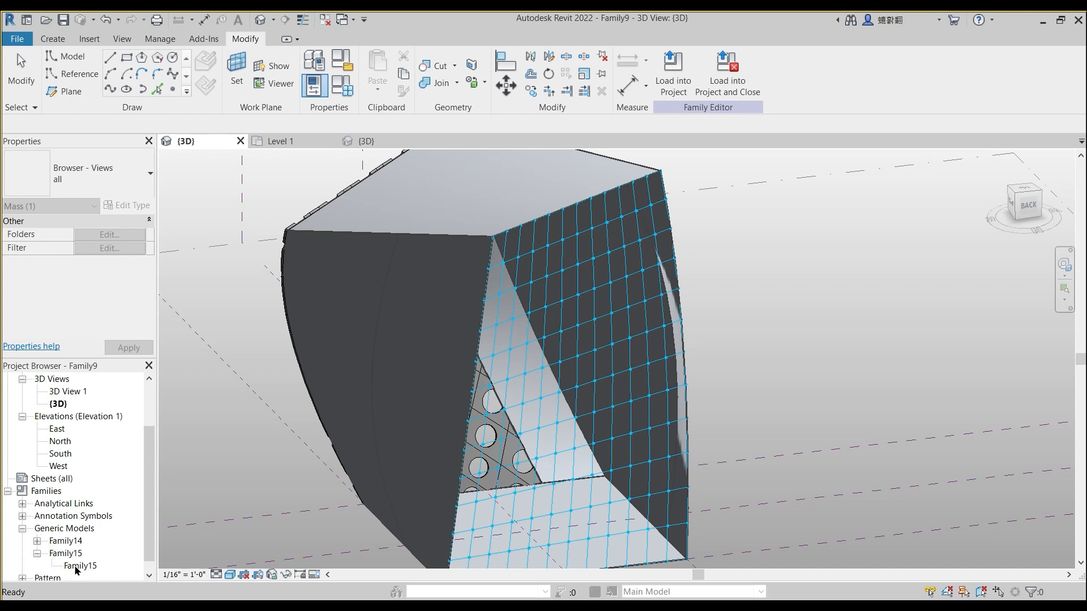
# Step: Try to place a Family15 panel on nodes near the upper corner of the divided surface
pyautogui.click(79, 566)
pyautogui.press('c')
pyautogui.press('m')
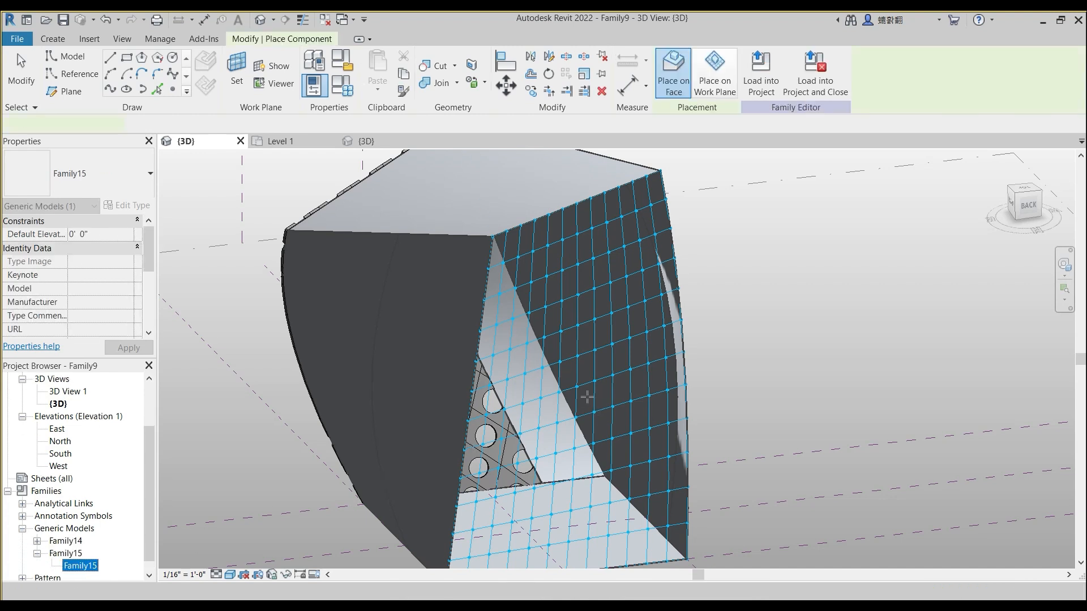
pyautogui.scroll(3, 569, 339)
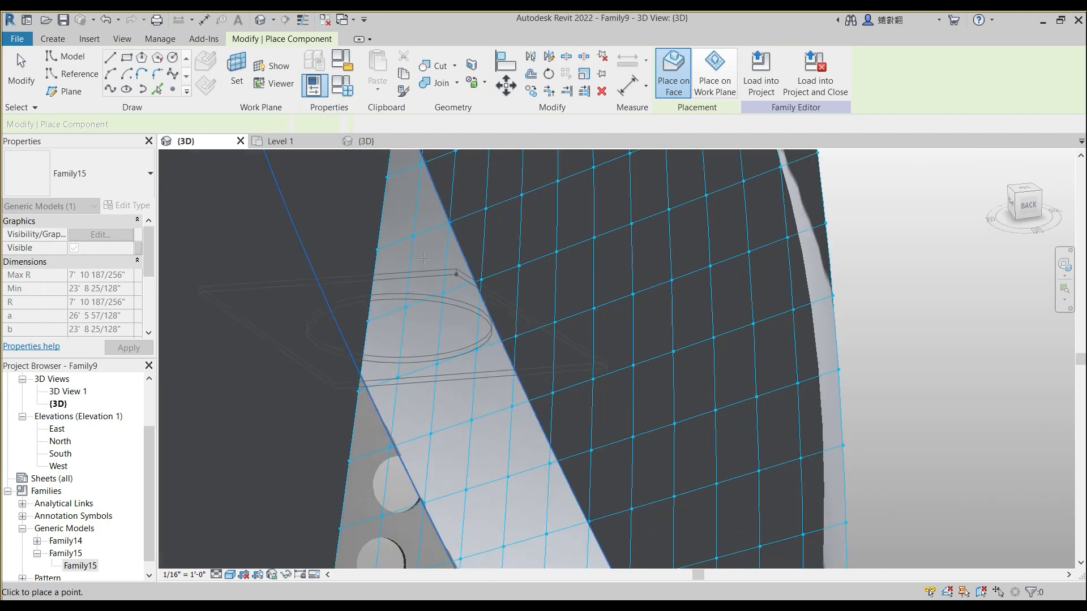
pyautogui.click(412, 237)
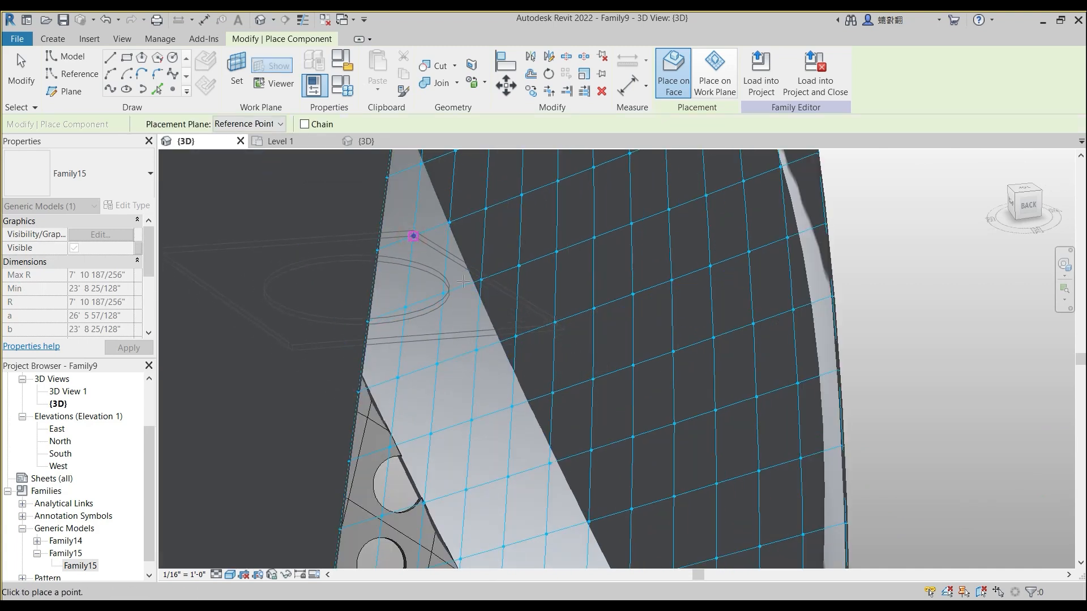
pyautogui.click(482, 205)
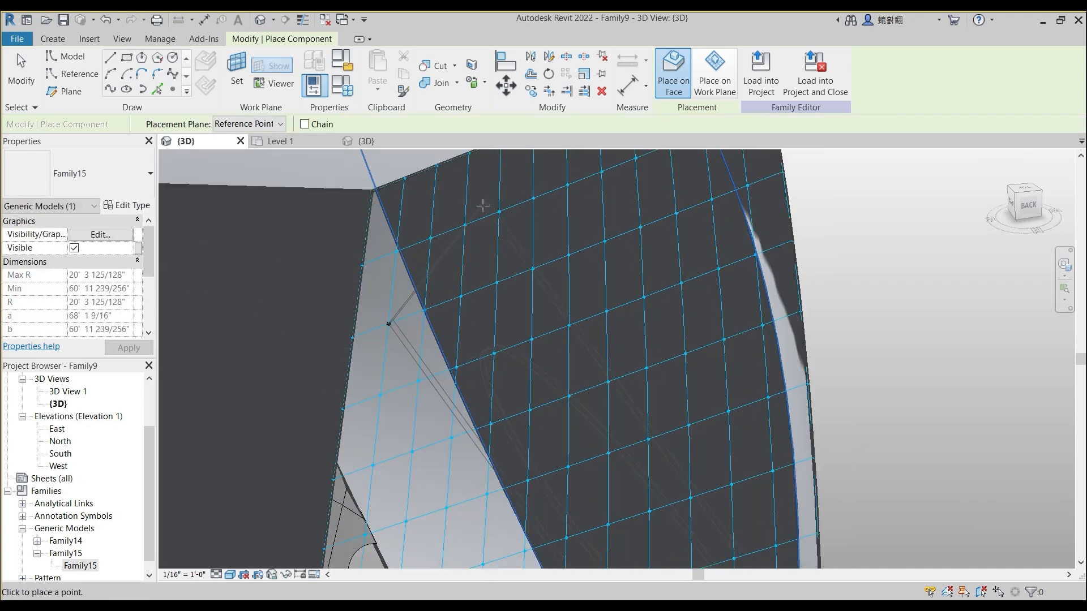
pyautogui.click(464, 226)
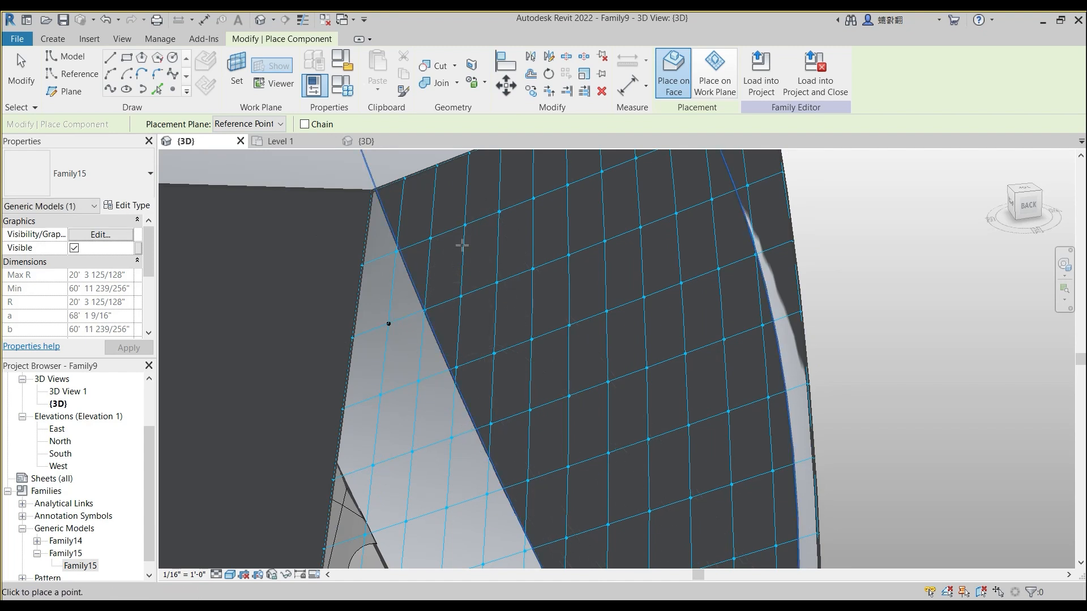
# Step: Check the order of the adaptive points in the Family15 3D view, and delete the misplaced panel from the mass
pyautogui.click(383, 142)
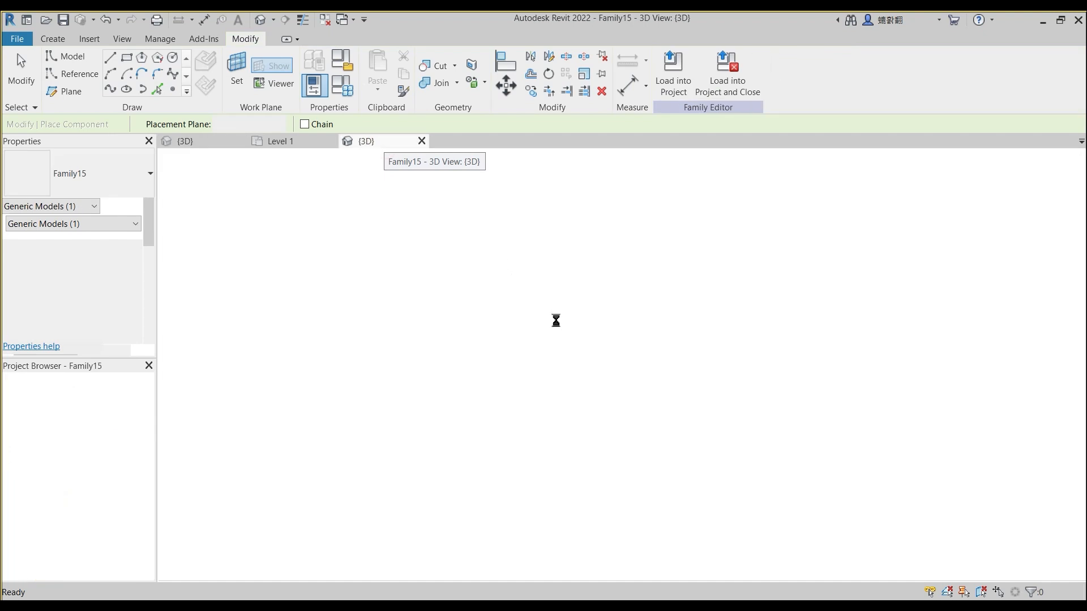
pyautogui.press('Escape')
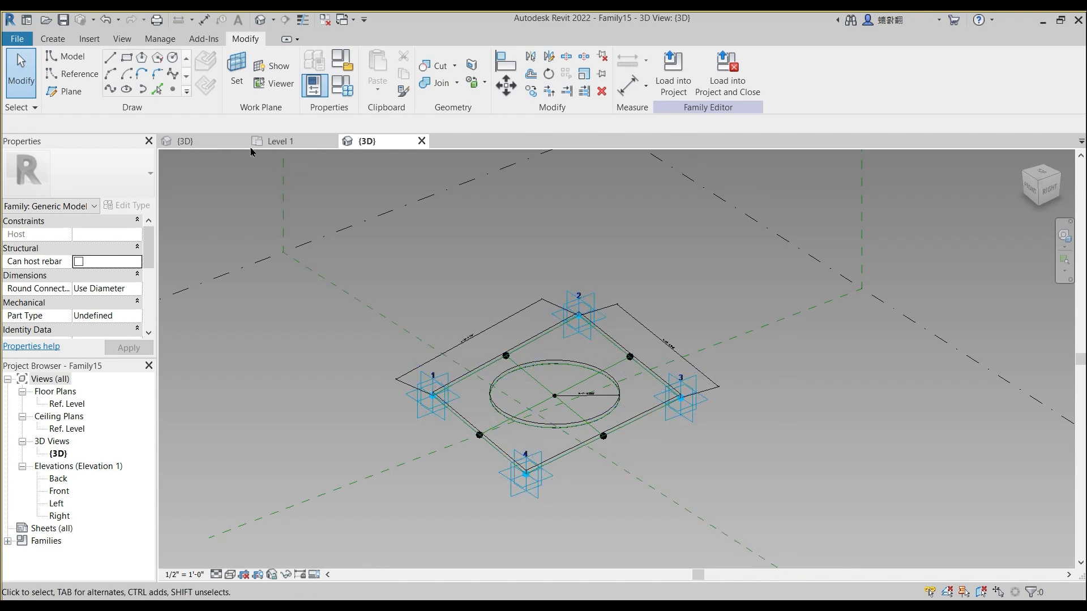
pyautogui.click(213, 143)
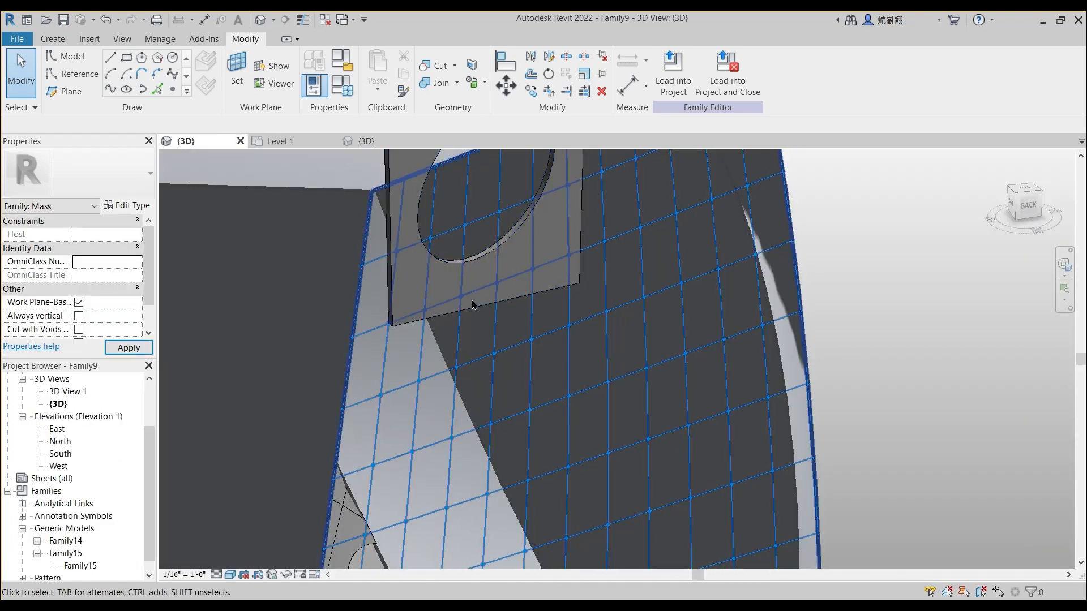
pyautogui.click(524, 299)
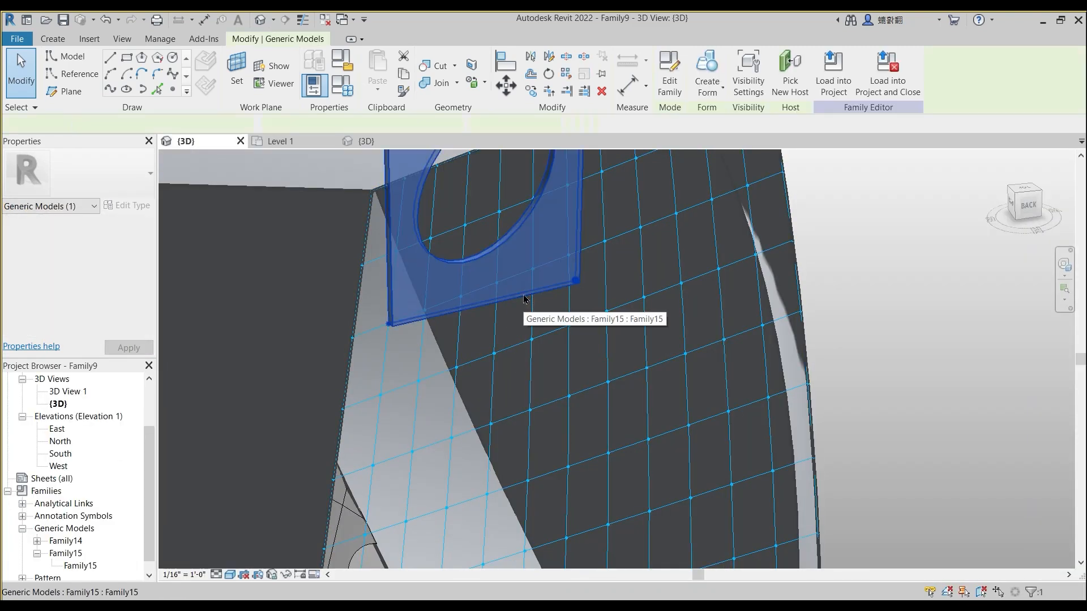
pyautogui.press('Delete')
# Step: Place a Family15 panel on four nodes in a diamond layout near the divided surface's upper corner
pyautogui.moveTo(94, 567); pyautogui.dragTo(448, 366)
pyautogui.click(425, 310)
pyautogui.click(466, 225)
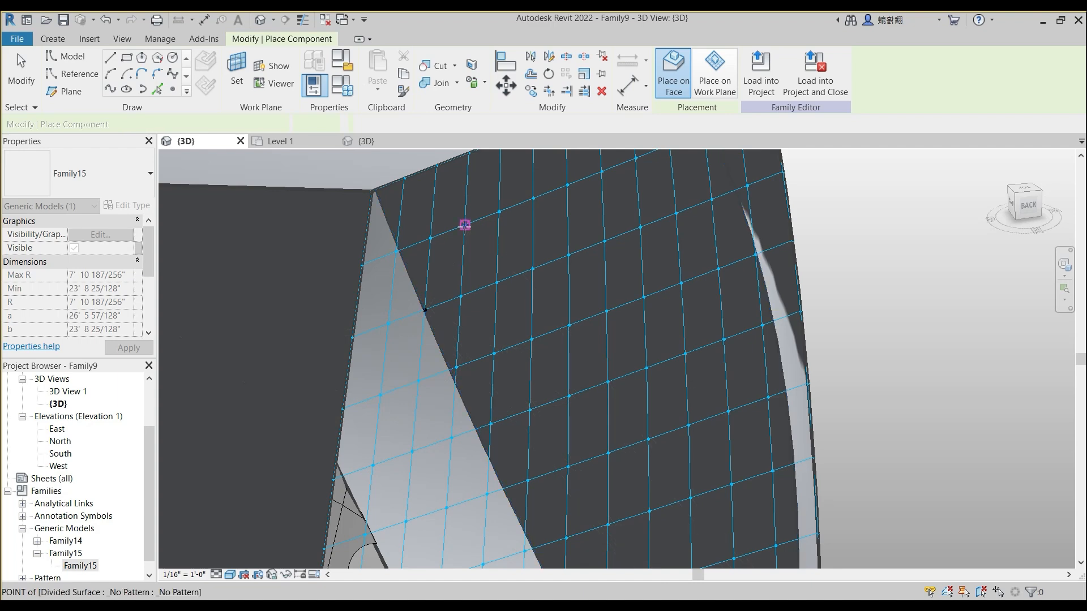
pyautogui.click(569, 324)
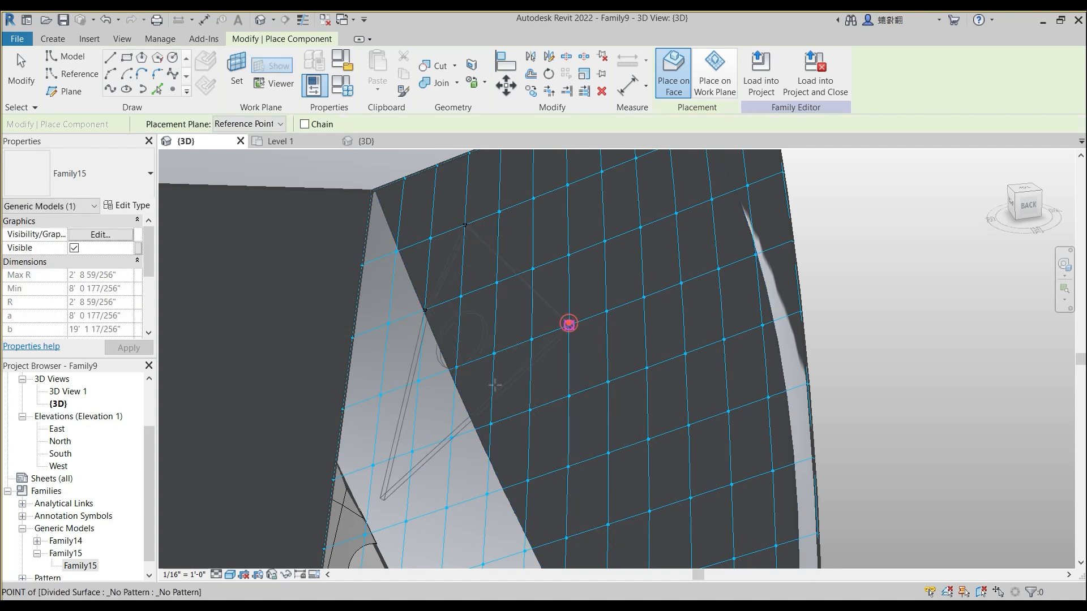
pyautogui.click(493, 425)
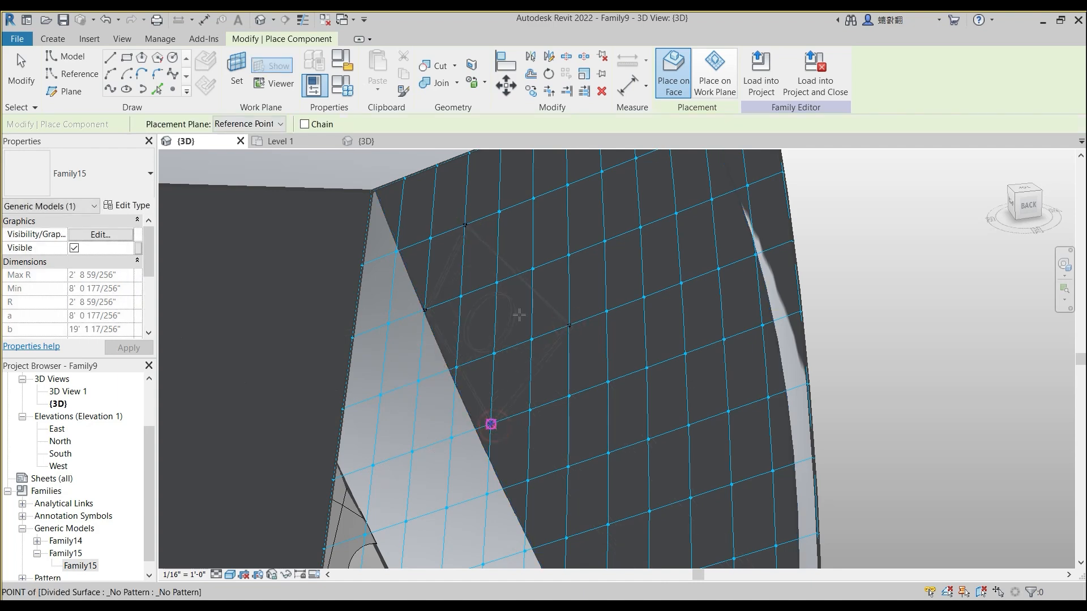
# Step: Place a second, smaller Family15 panel on four nodes toward the upper middle of the divided surface
pyautogui.scroll(-2, 527, 322)
pyautogui.click(557, 218)
pyautogui.click(611, 249)
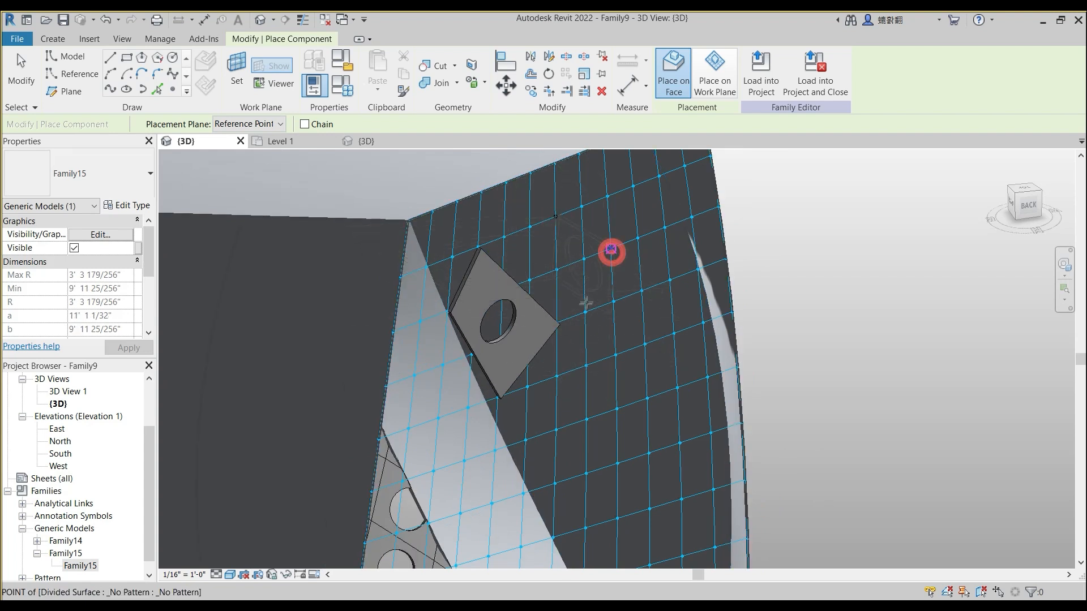
pyautogui.click(586, 312)
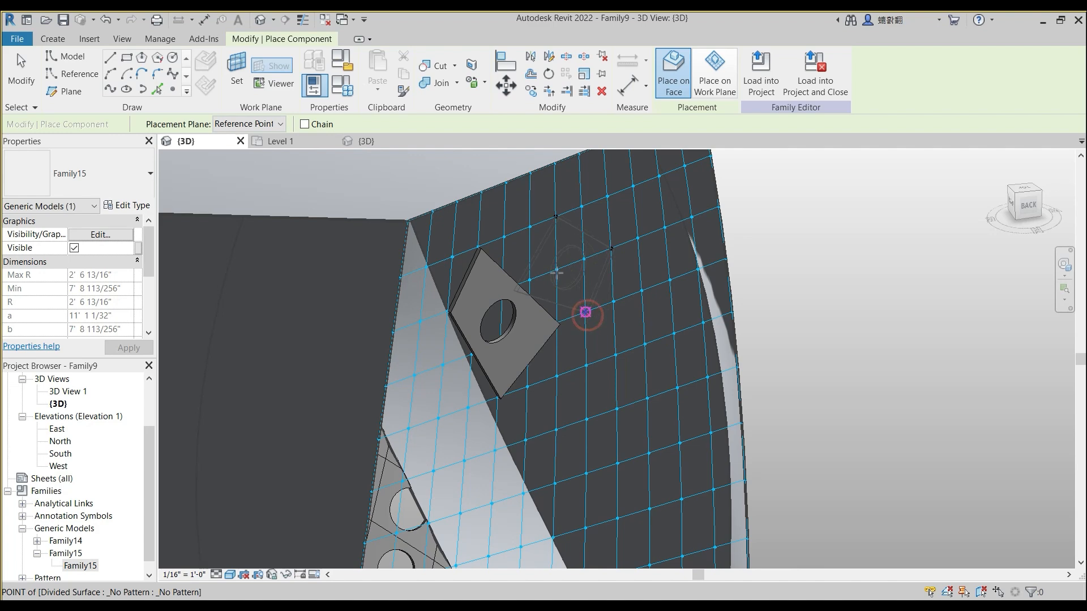
pyautogui.click(556, 270)
# Step: Place a third, larger diamond-shaped Family15 panel on four nodes directly below the small panel
pyautogui.moveTo(617, 392); pyautogui.dragTo(559, 313, button='middle')
pyautogui.click(499, 297)
pyautogui.click(616, 253)
pyautogui.click(584, 211)
pyautogui.click(555, 222)
pyautogui.click(620, 308)
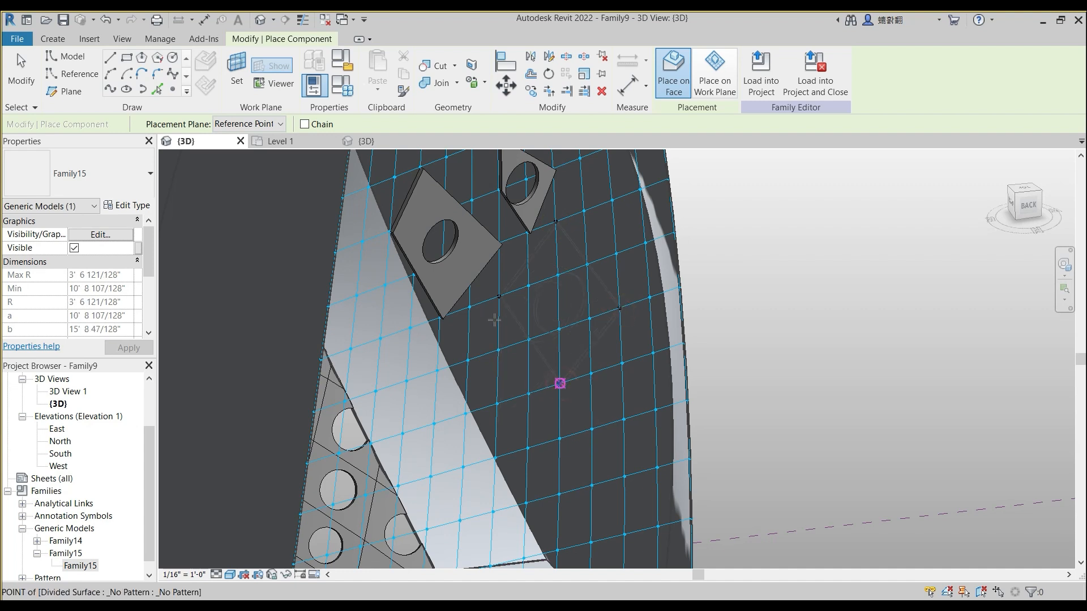
pyautogui.click(560, 384)
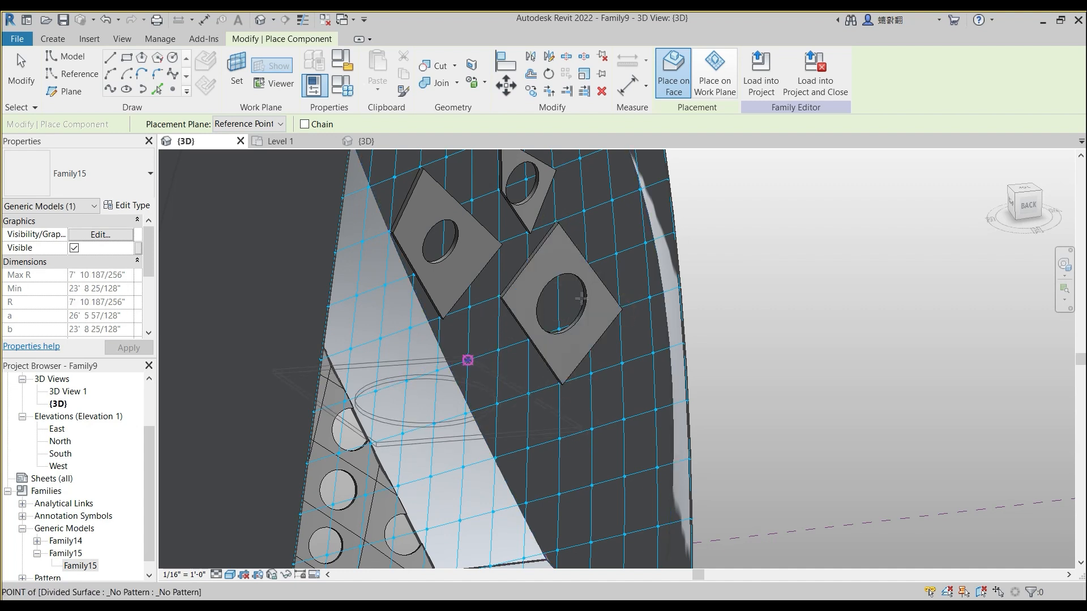
# Step: Place a fourth, irregular kite-shaped Family15 panel on points lower on the divided surface, and end component placement
pyautogui.scroll(-1, 582, 301)
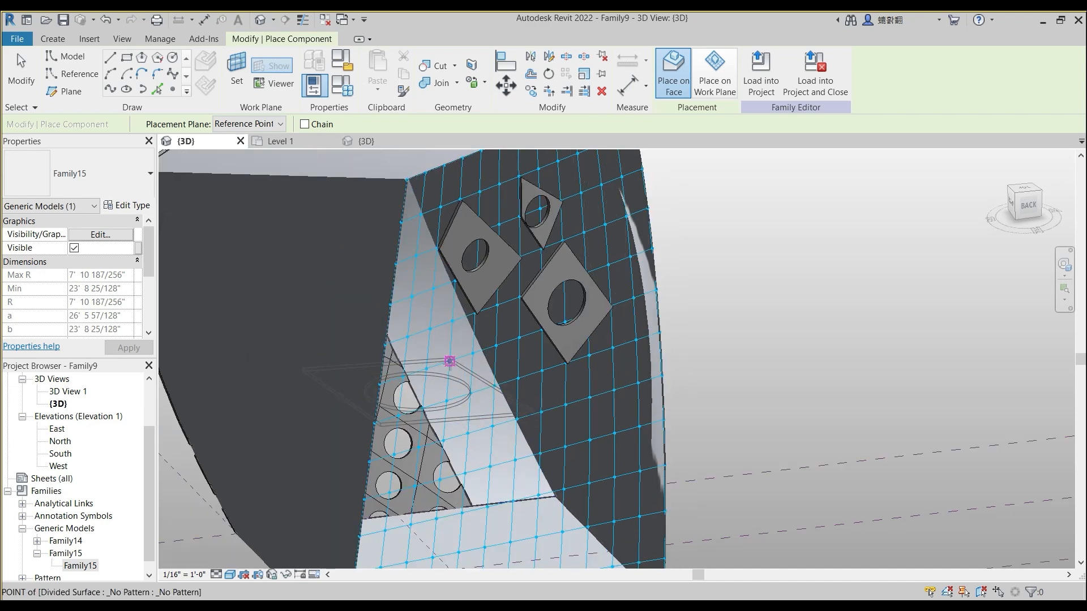
pyautogui.click(450, 362)
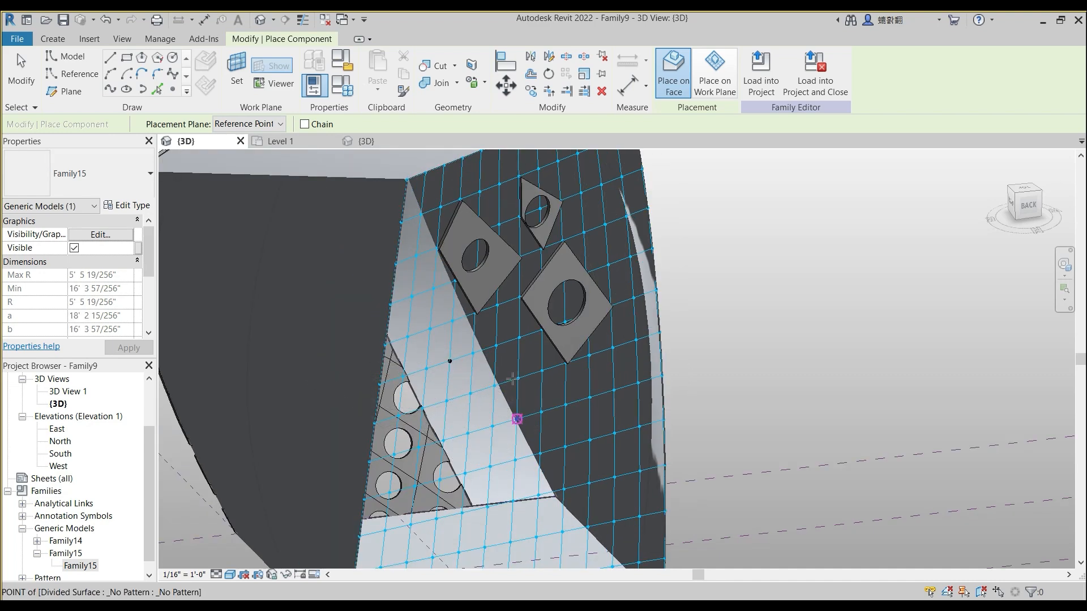
pyautogui.click(518, 379)
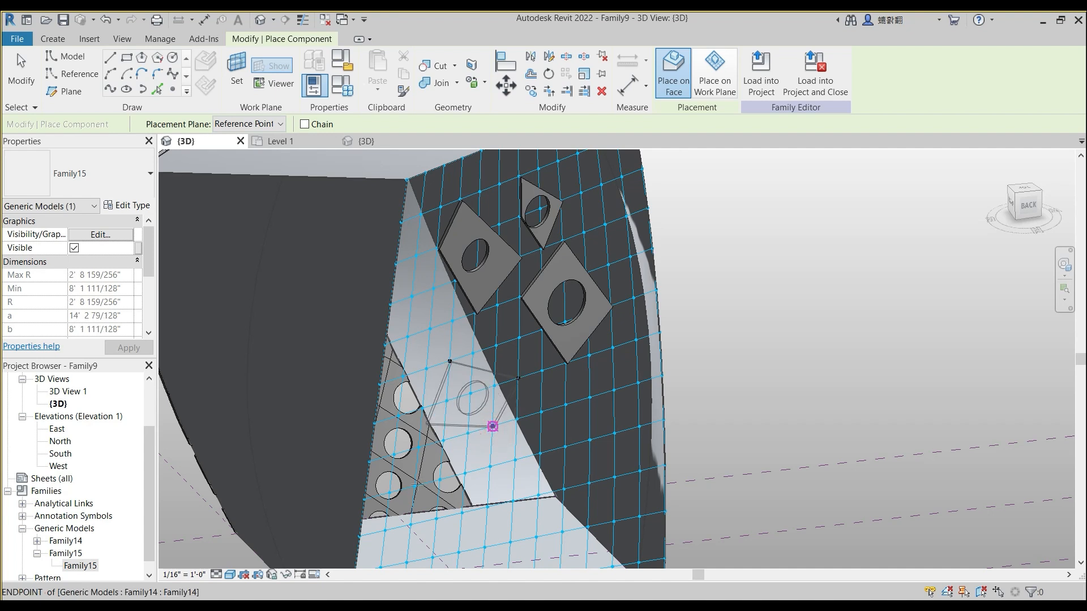
pyautogui.click(492, 427)
pyautogui.click(415, 486)
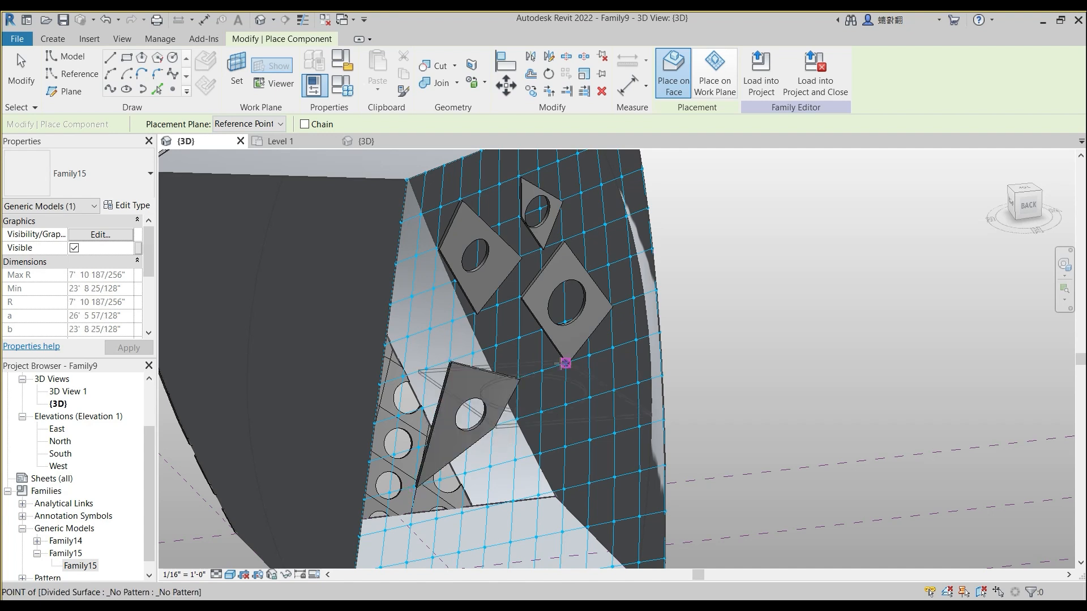
pyautogui.press('Escape')
pyautogui.press('Escape')
# Step: Examine the placed panels and the patterned faces of the mass from several sides
pyautogui.scroll(-5, 529, 351)
pyautogui.keyDown('shift'); pyautogui.moveTo(529, 352); pyautogui.dragTo(433, 370, button='middle'); pyautogui.keyUp('shift')
pyautogui.keyDown('shift'); pyautogui.moveTo(501, 363); pyautogui.dragTo(644, 323, button='middle'); pyautogui.keyUp('shift')
pyautogui.scroll(2, 566, 301)
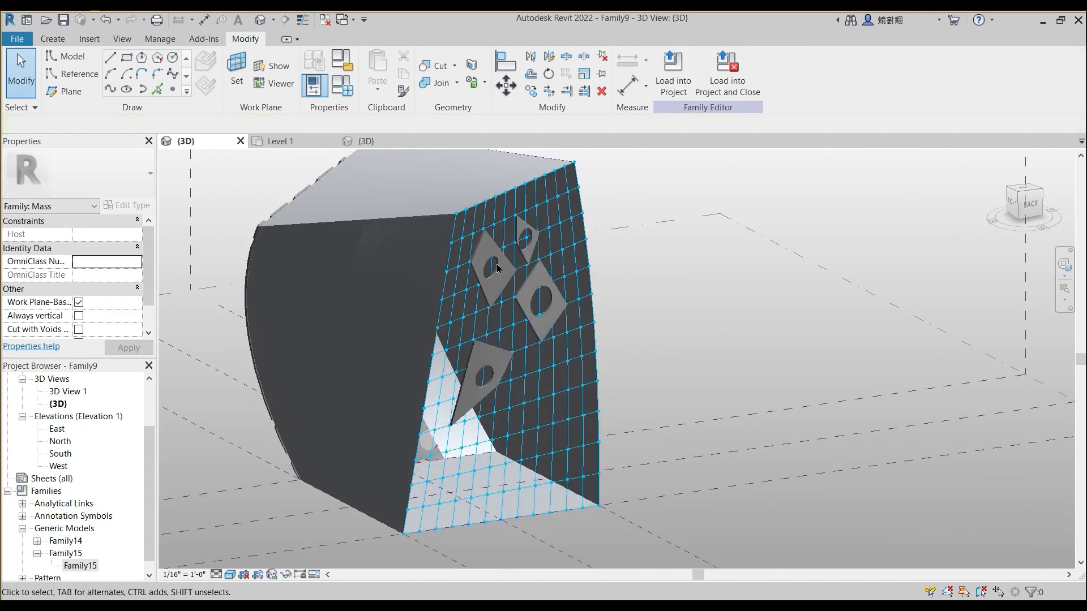
pyautogui.keyDown('shift'); pyautogui.moveTo(558, 354); pyautogui.dragTo(533, 321, button='middle'); pyautogui.keyUp('shift')
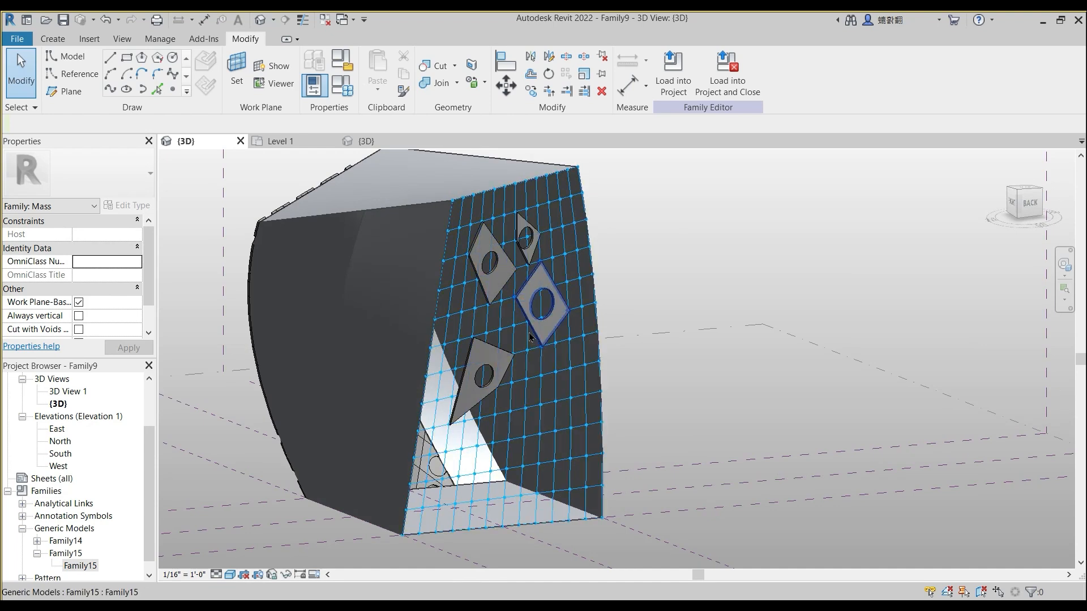
pyautogui.keyDown('shift'); pyautogui.moveTo(422, 315); pyautogui.dragTo(665, 313, button='middle'); pyautogui.keyUp('shift')
pyautogui.click(400, 311)
pyautogui.keyDown('shift'); pyautogui.moveTo(555, 315); pyautogui.dragTo(467, 252, button='middle'); pyautogui.keyUp('shift')
pyautogui.click(468, 251)
pyautogui.keyDown('shift'); pyautogui.moveTo(536, 300); pyautogui.dragTo(552, 202, button='middle'); pyautogui.keyUp('shift')
pyautogui.keyDown('shift'); pyautogui.moveTo(538, 334); pyautogui.dragTo(449, 392, button='middle'); pyautogui.keyUp('shift')
pyautogui.keyDown('shift'); pyautogui.moveTo(574, 343); pyautogui.dragTo(670, 355, button='middle'); pyautogui.keyUp('shift')
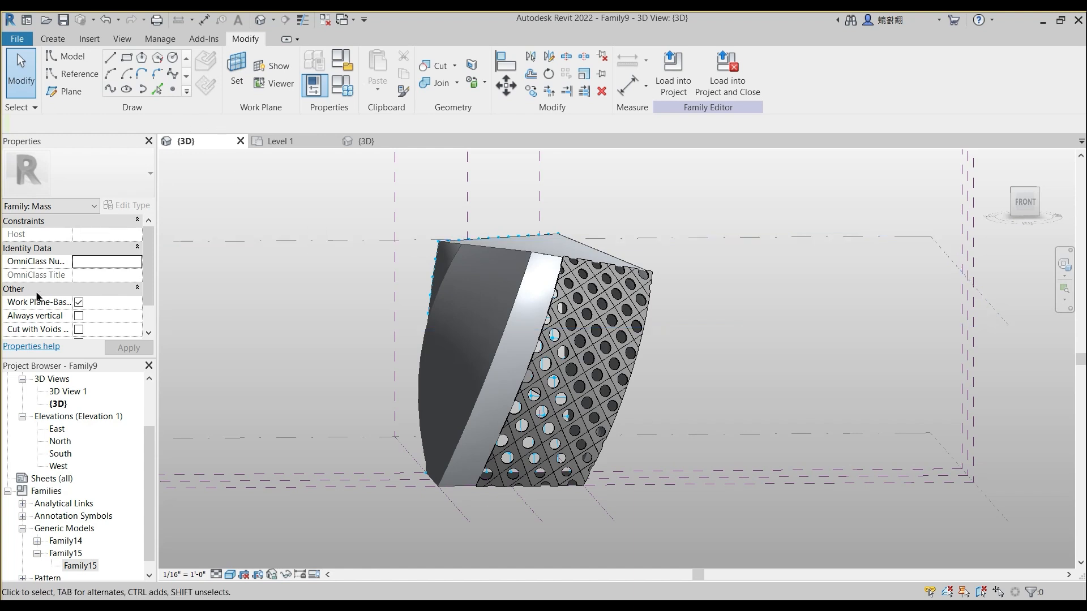
# Step: Open the mass family's Level 1 floor plan
pyautogui.scroll(3, 57, 399)
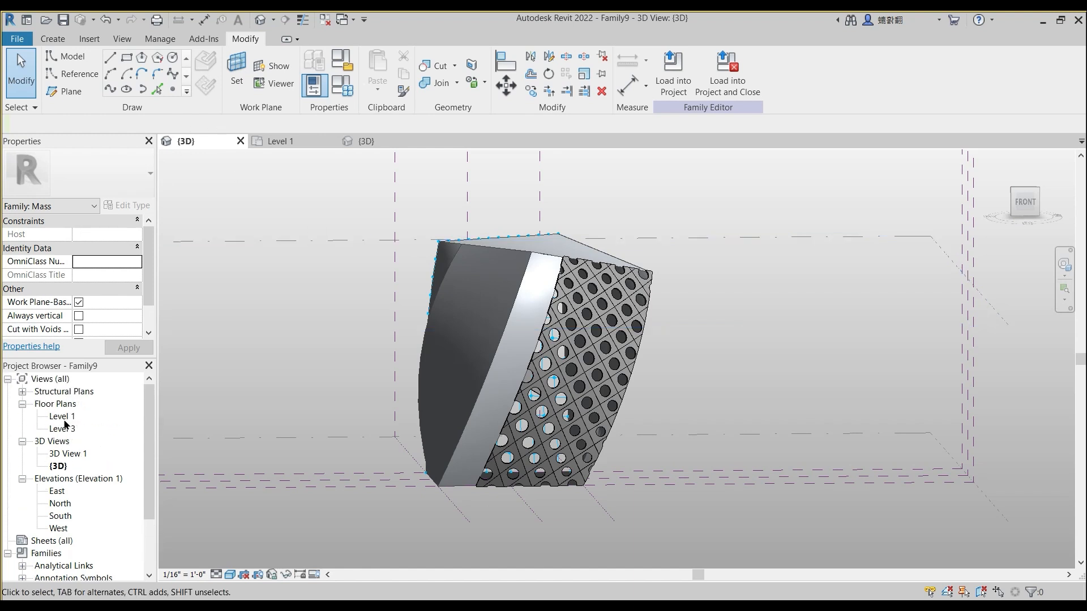
pyautogui.doubleClick(63, 417)
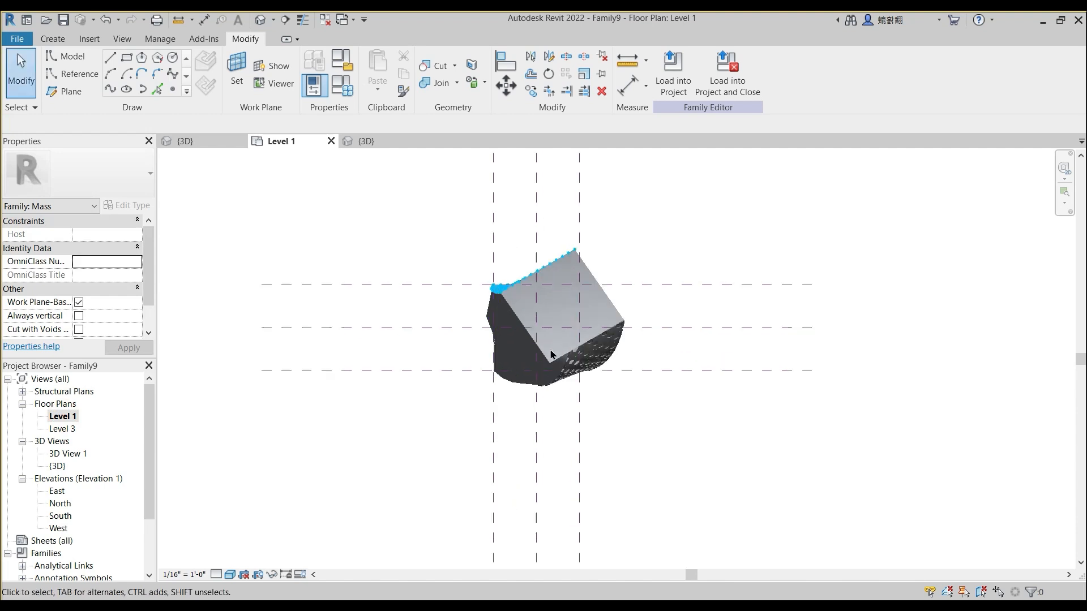
pyautogui.click(72, 74)
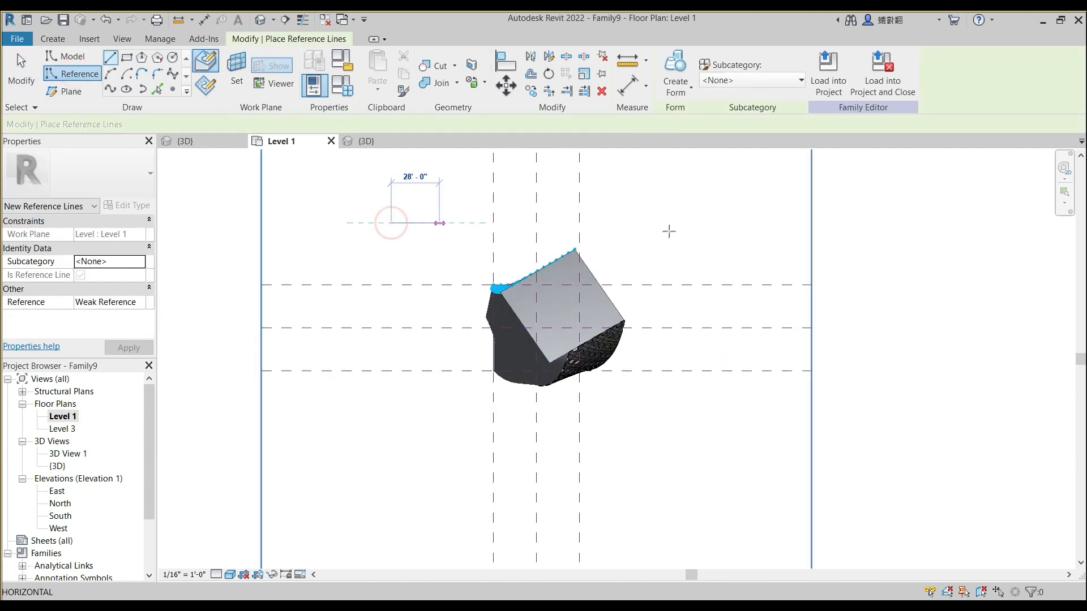
pyautogui.click(667, 222)
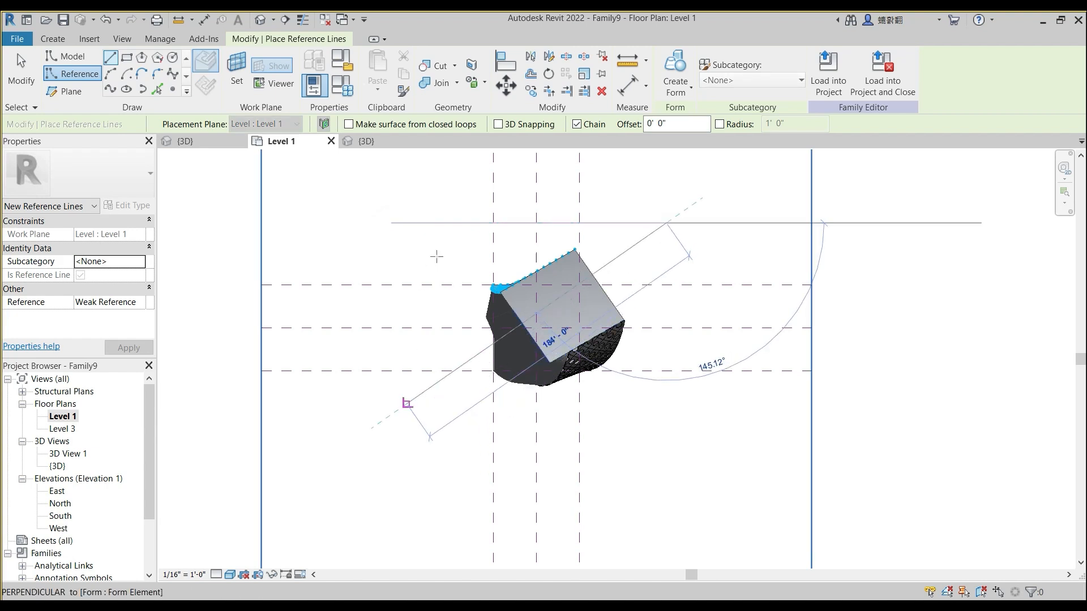
pyautogui.press('Escape')
pyautogui.press('Escape')
pyautogui.click(443, 224)
pyautogui.press('Delete')
# Step: Draw two horizontal reference planes, one about 30' 9" above the uppermost existing plane and one below the mass
pyautogui.click(72, 90)
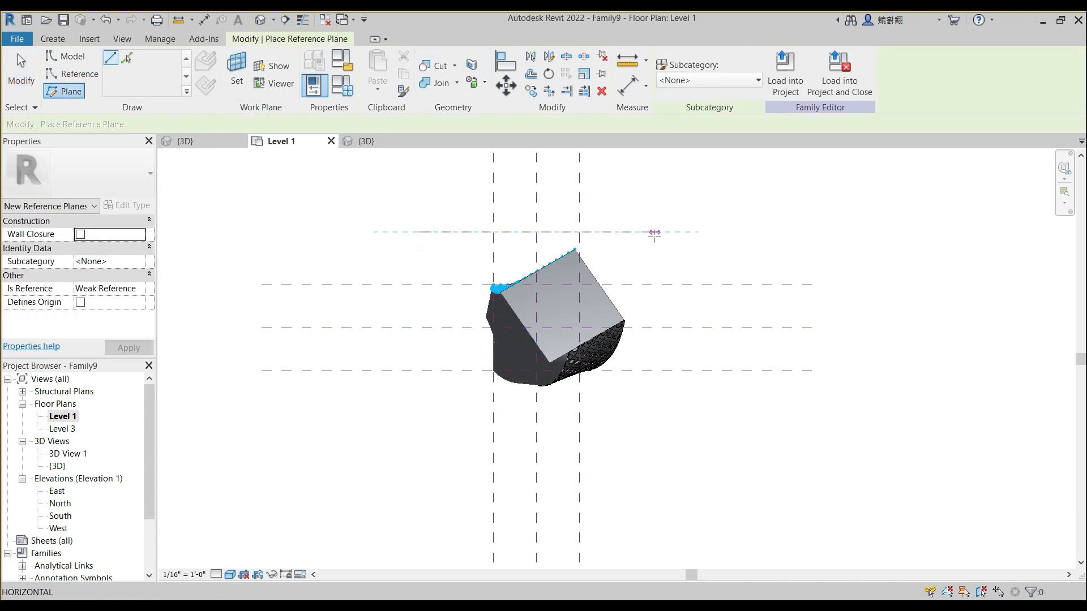
pyautogui.click(654, 232)
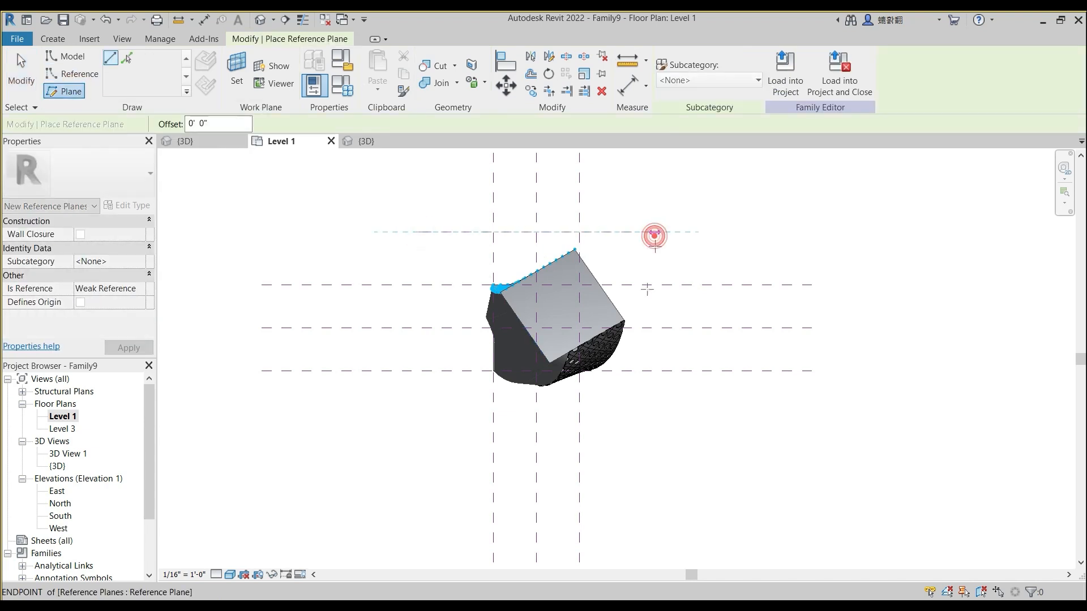
pyautogui.click(668, 410)
pyautogui.press('Escape')
# Step: Finish the reference plane drawn below the mass and name it 1
pyautogui.click(420, 409)
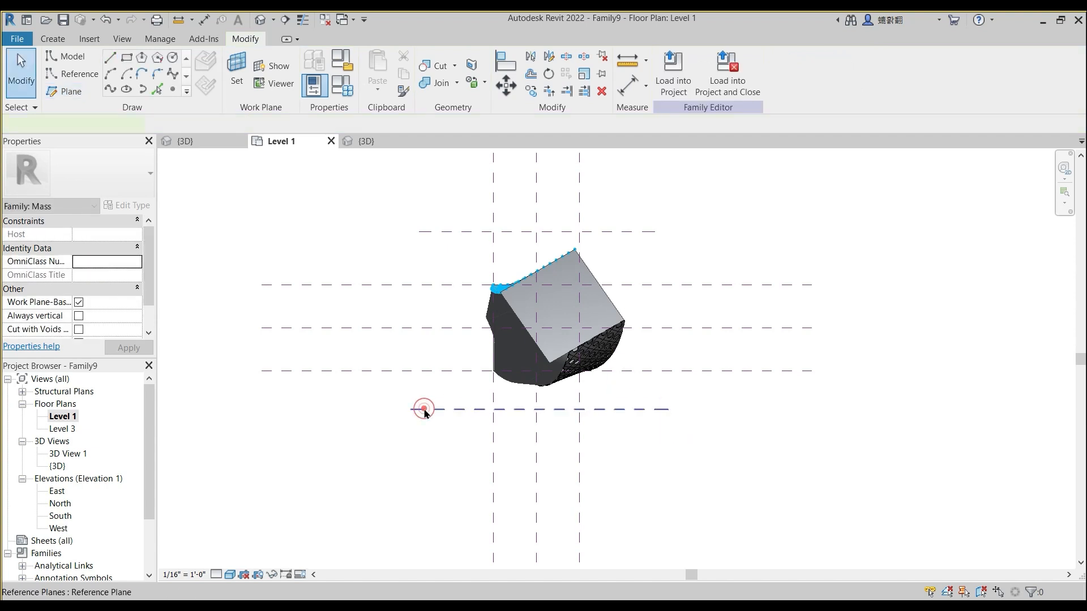
pyautogui.click(436, 404)
pyautogui.write('1')
# Step: Name the reference plane above the mass 44, dismissing the duplicate-name attempt
pyautogui.click(479, 231)
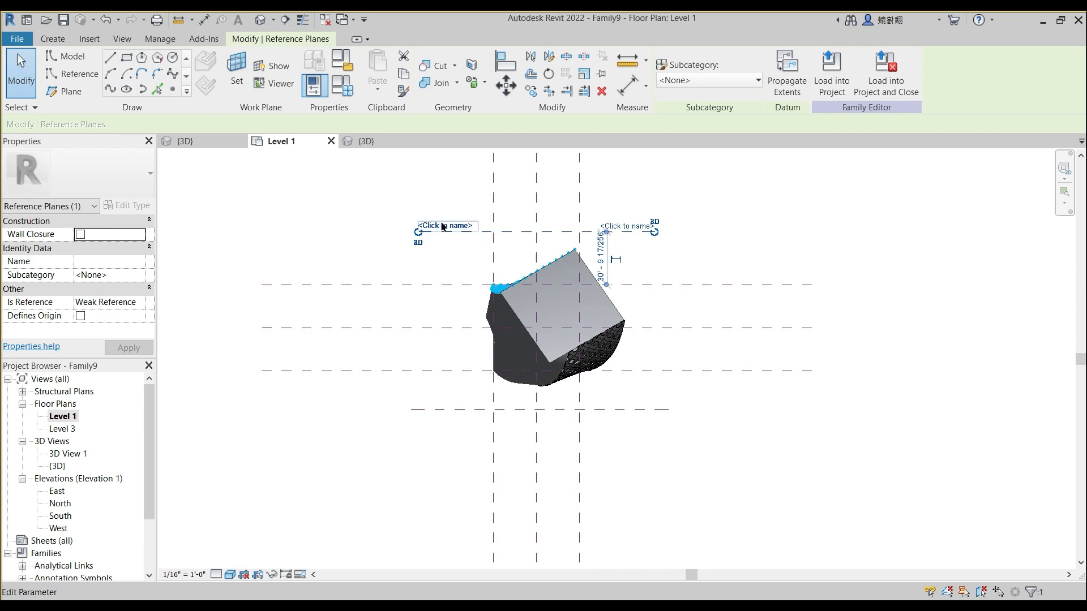
pyautogui.click(447, 258)
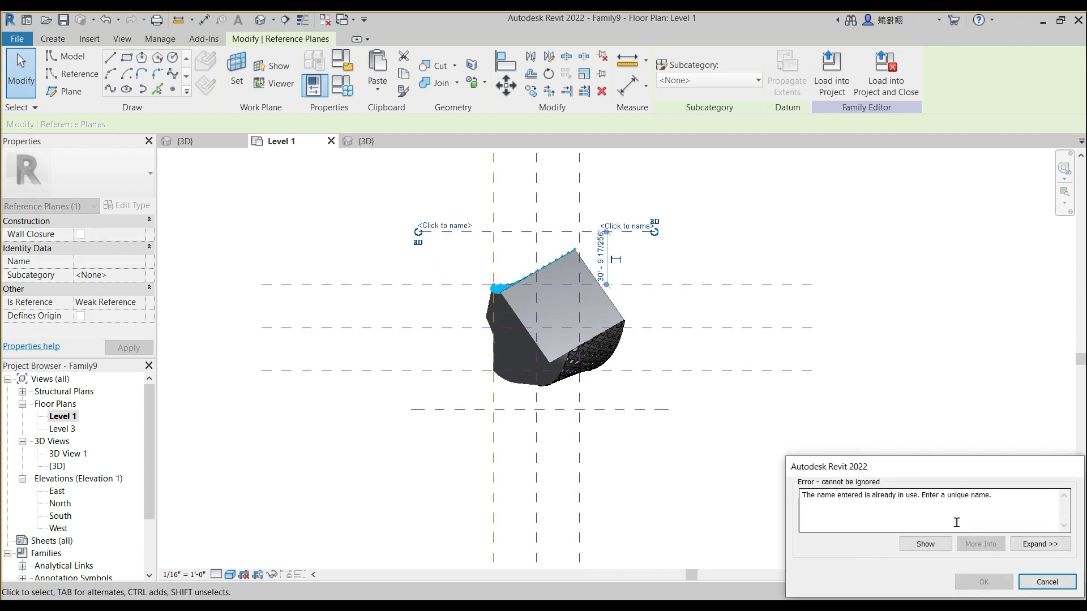
pyautogui.click(1047, 582)
pyautogui.click(458, 231)
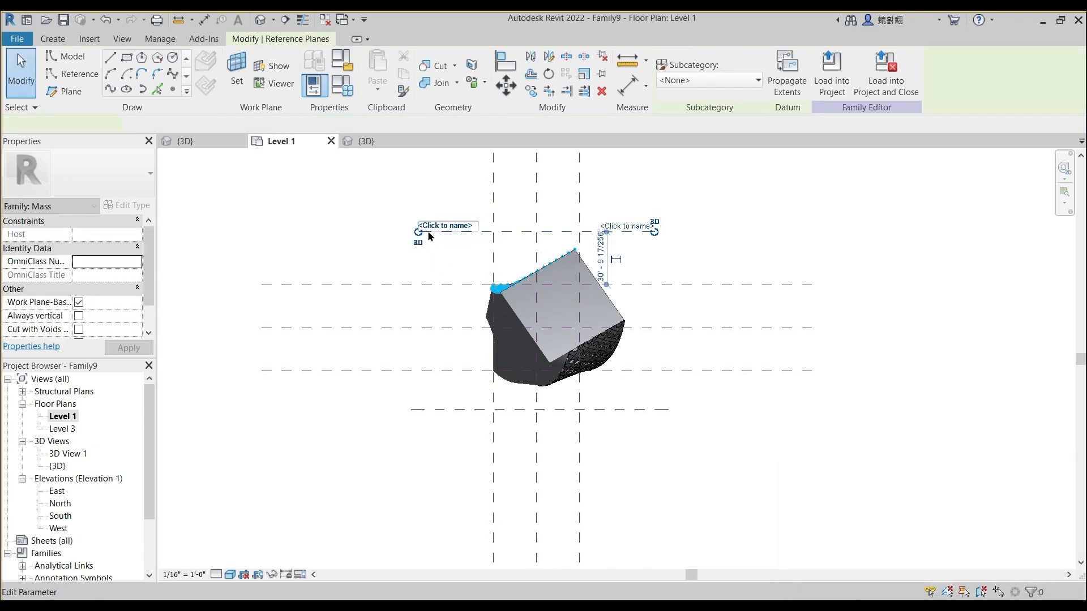
pyautogui.click(438, 226)
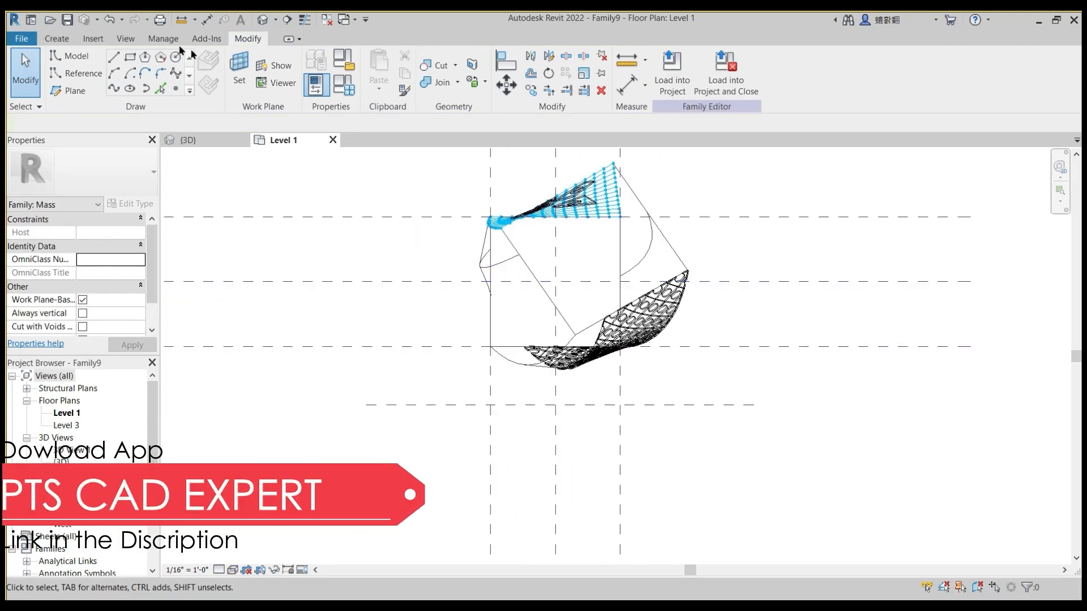
# Step: Set the work plane by picking reference plane 1 below the mass, and open the South elevation to sketch on it
pyautogui.click(236, 71)
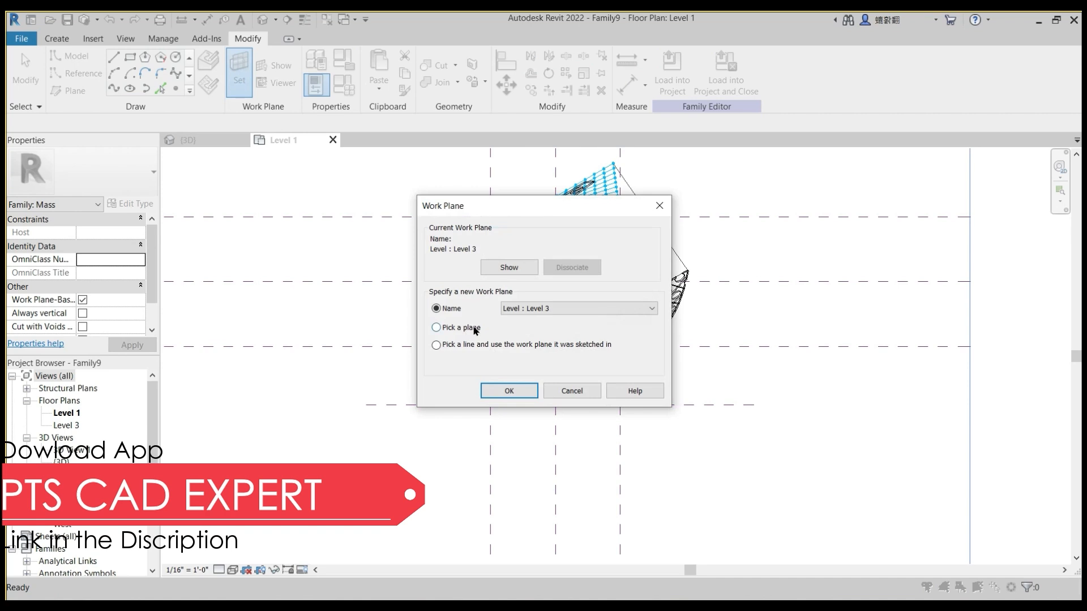
pyautogui.click(518, 310)
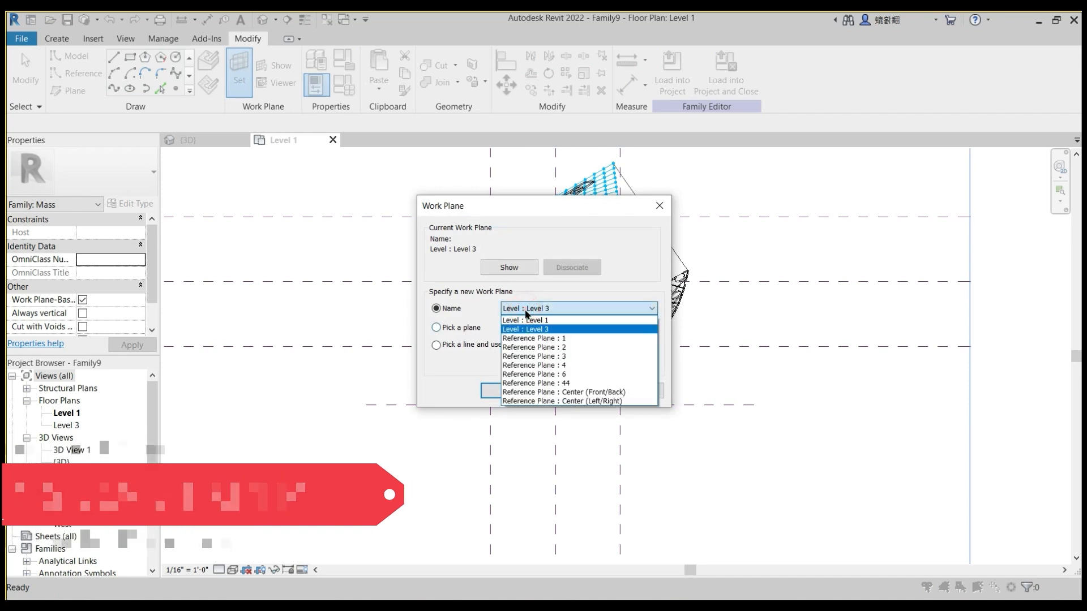
pyautogui.click(549, 338)
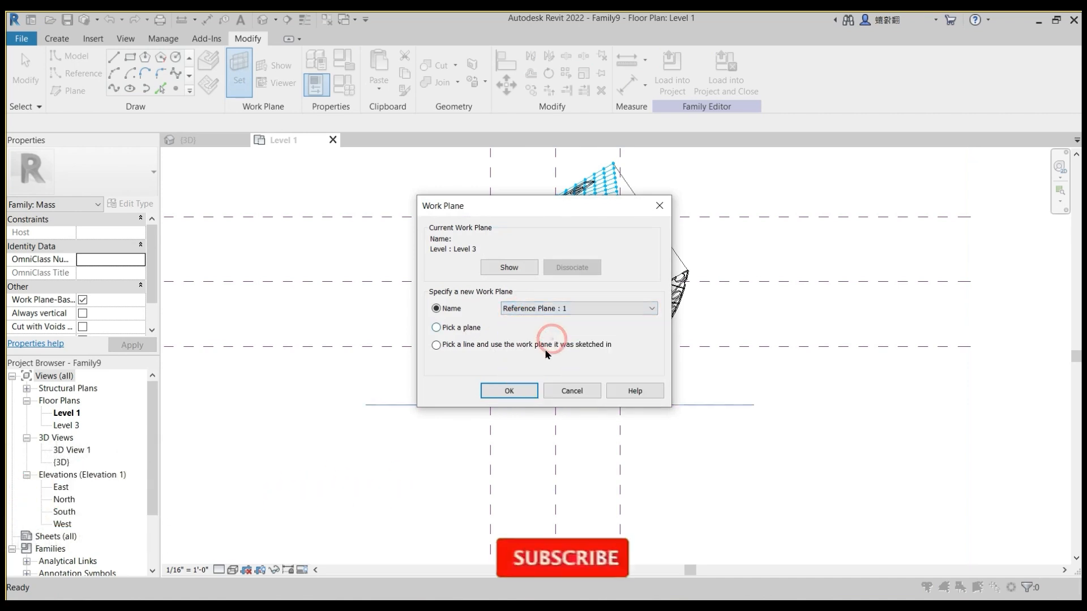
pyautogui.click(468, 329)
pyautogui.click(508, 391)
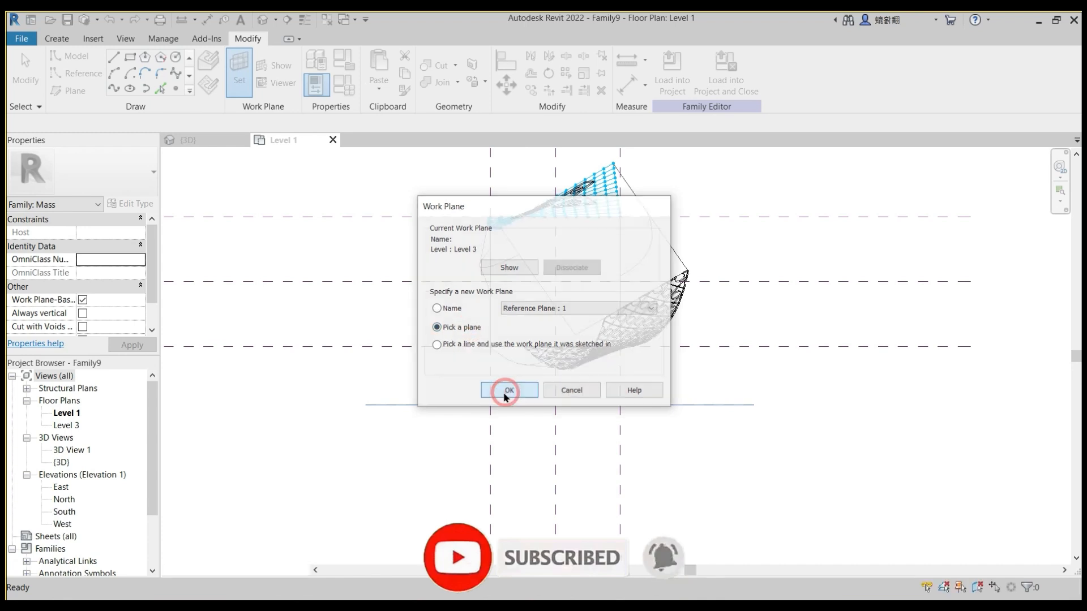
pyautogui.click(510, 406)
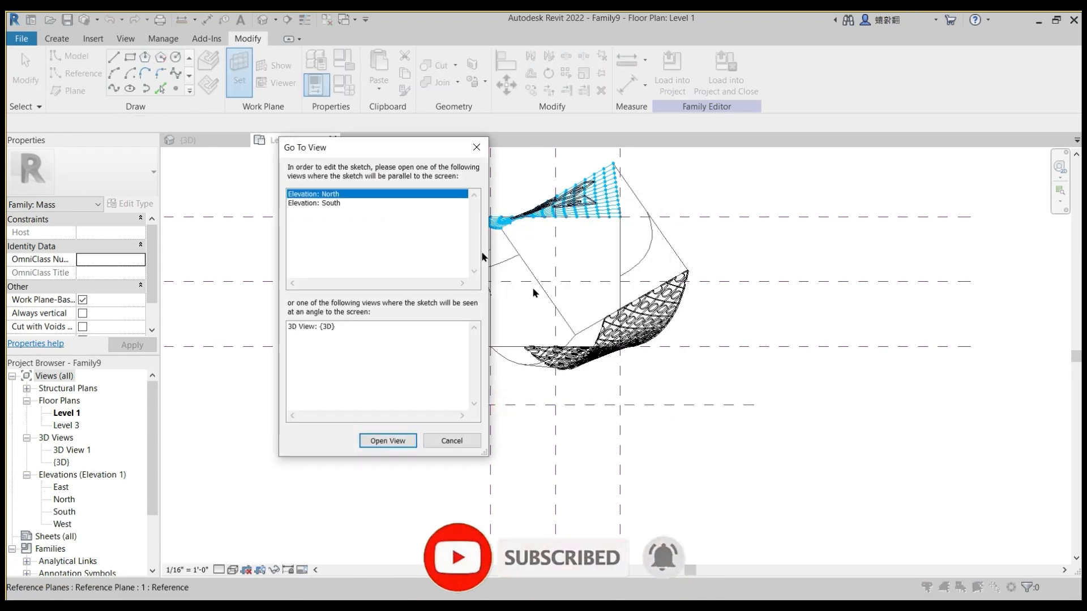
pyautogui.click(340, 203)
pyautogui.click(388, 440)
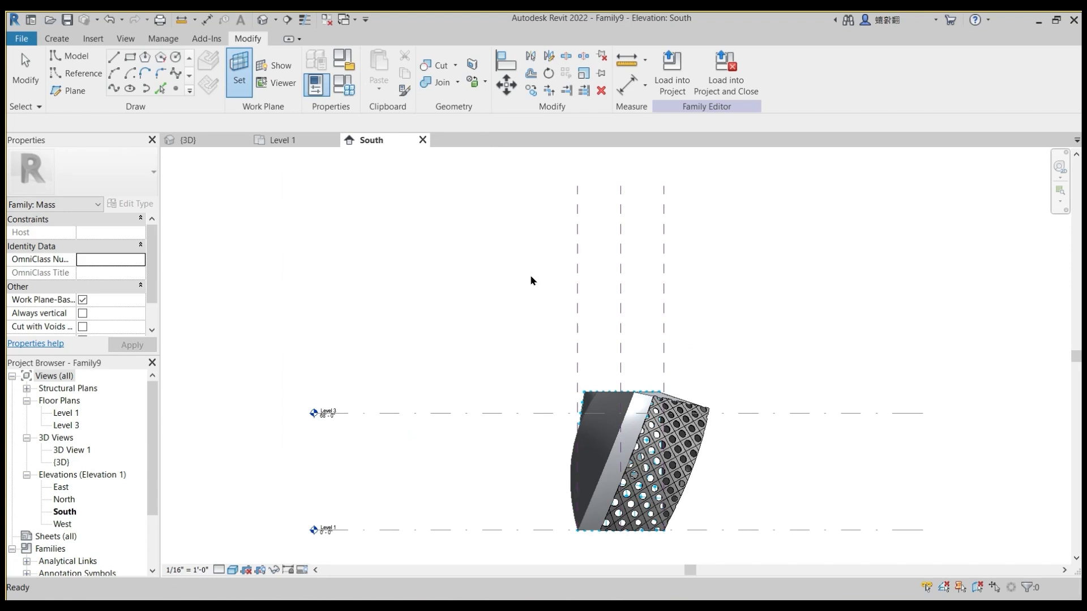
# Step: Draw a wavy model spline above the mass on reference plane 1, extending past both sides of it, and end the command
pyautogui.moveTo(542, 347); pyautogui.dragTo(478, 316, button='middle')
pyautogui.scroll(1, 557, 313)
pyautogui.scroll(1, 557, 313)
pyautogui.moveTo(504, 280); pyautogui.dragTo(461, 264, button='middle')
pyautogui.click(176, 73)
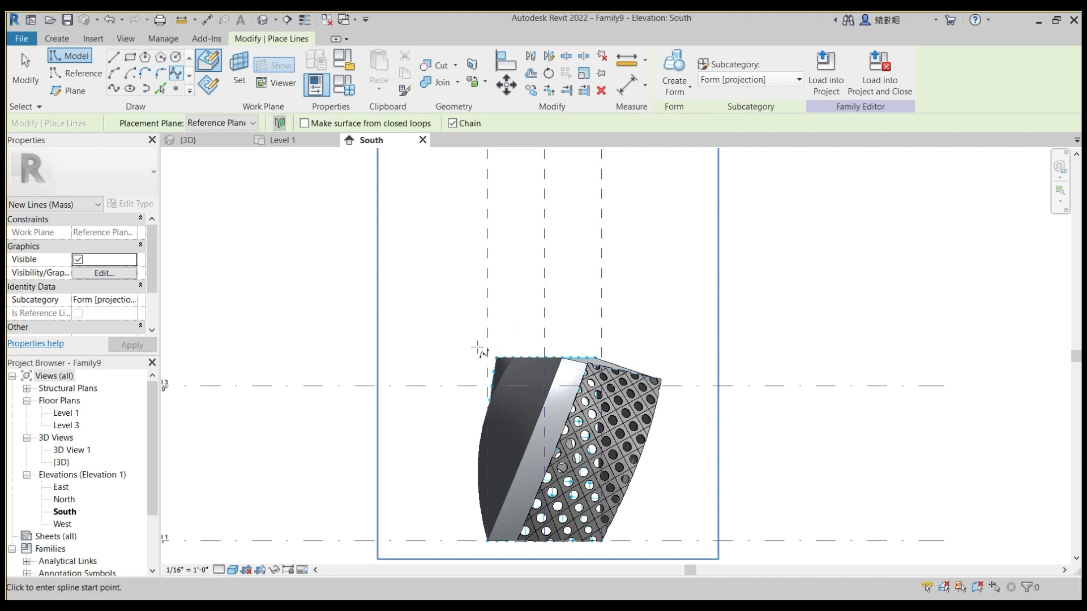
pyautogui.scroll(1, 477, 348)
pyautogui.click(372, 313)
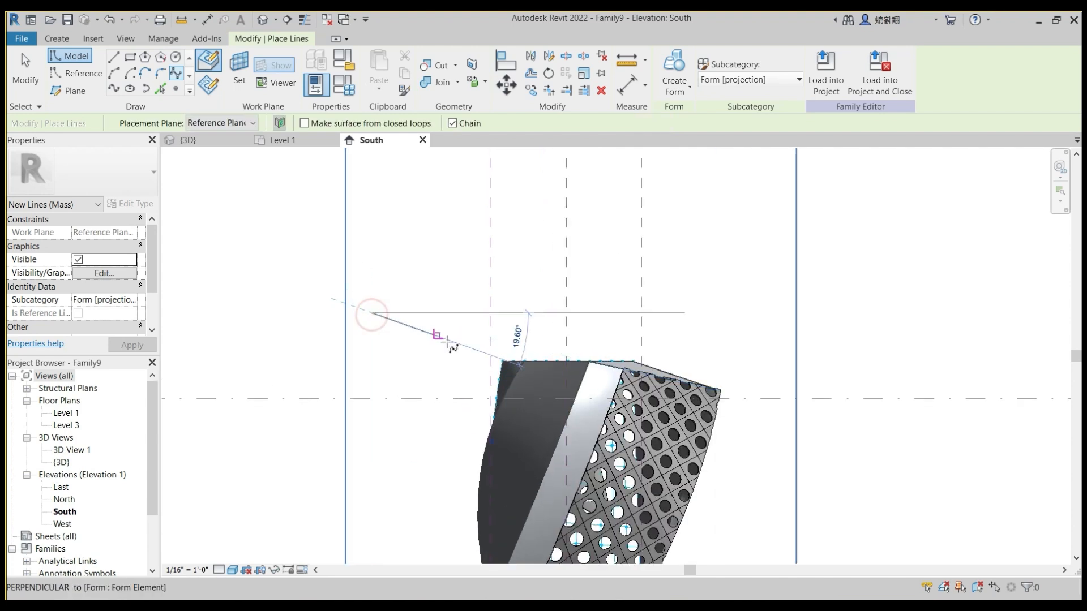
pyautogui.click(497, 324)
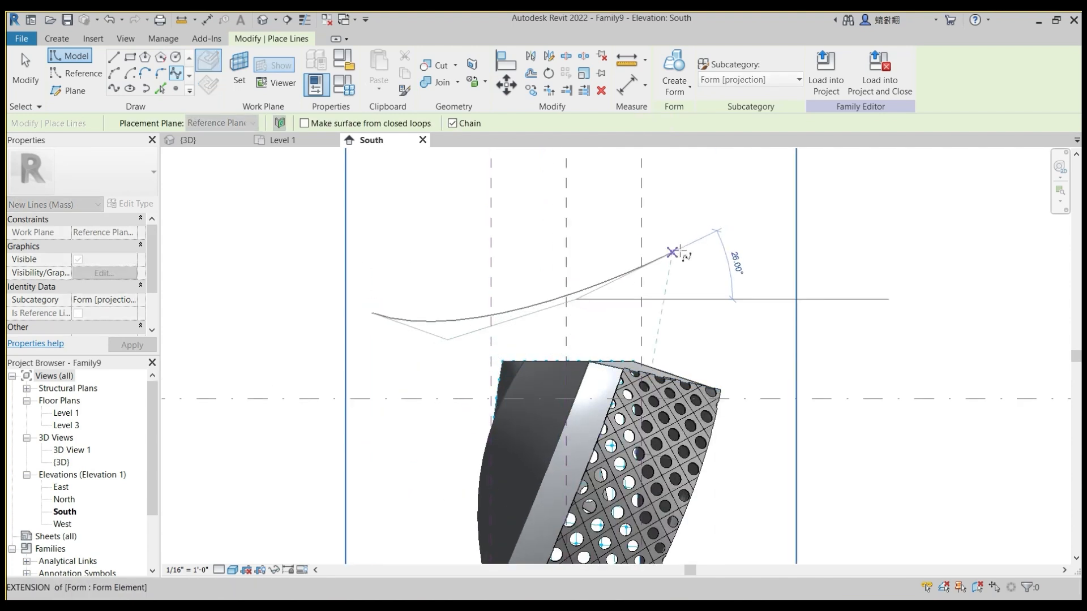
pyautogui.click(683, 249)
pyautogui.click(787, 343)
pyautogui.rightClick(787, 343)
pyautogui.click(827, 347)
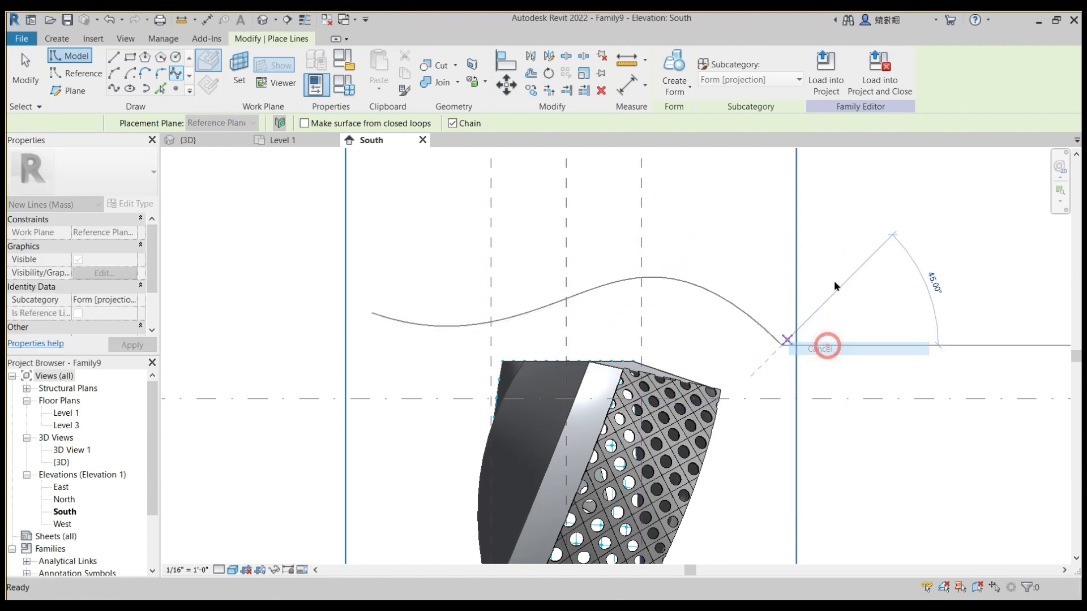
pyautogui.press('Escape')
# Step: Change the work plane to Reference Plane : 44, staying in the South elevation
pyautogui.scroll(-2, 515, 266)
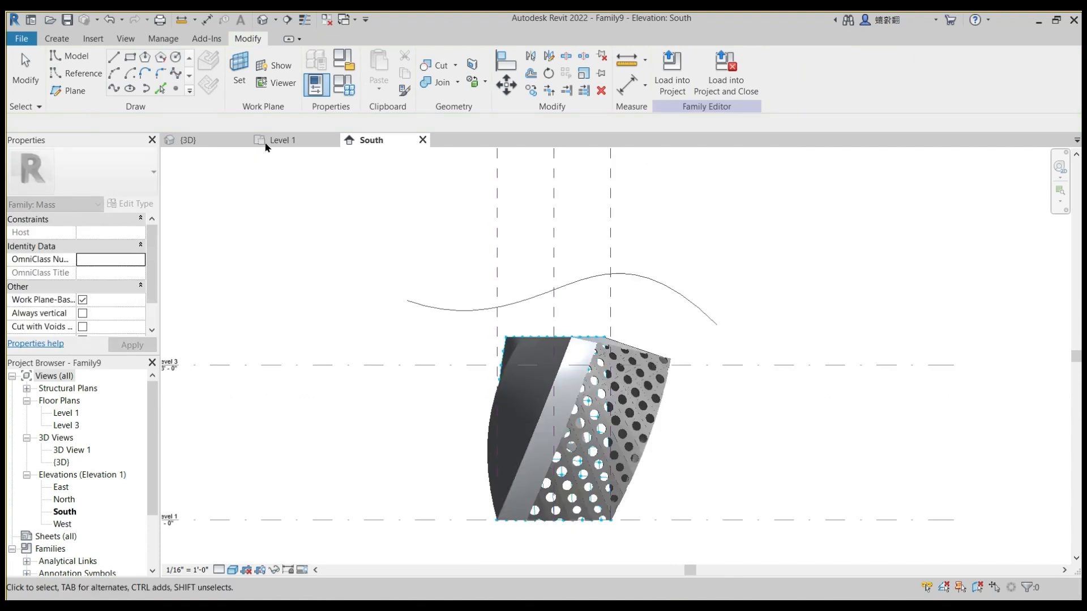
pyautogui.click(245, 62)
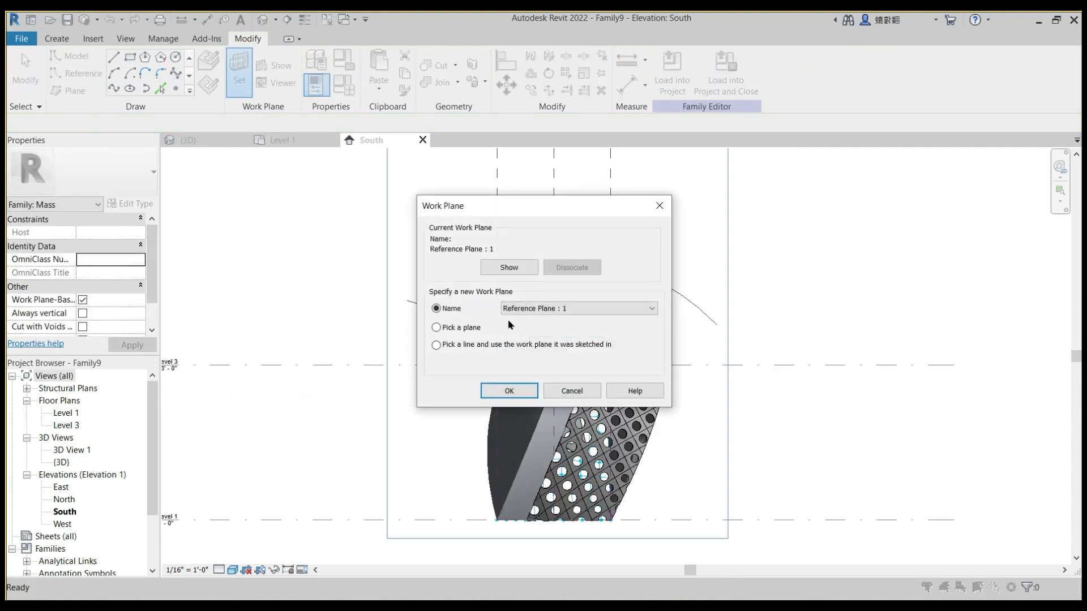
pyautogui.click(538, 314)
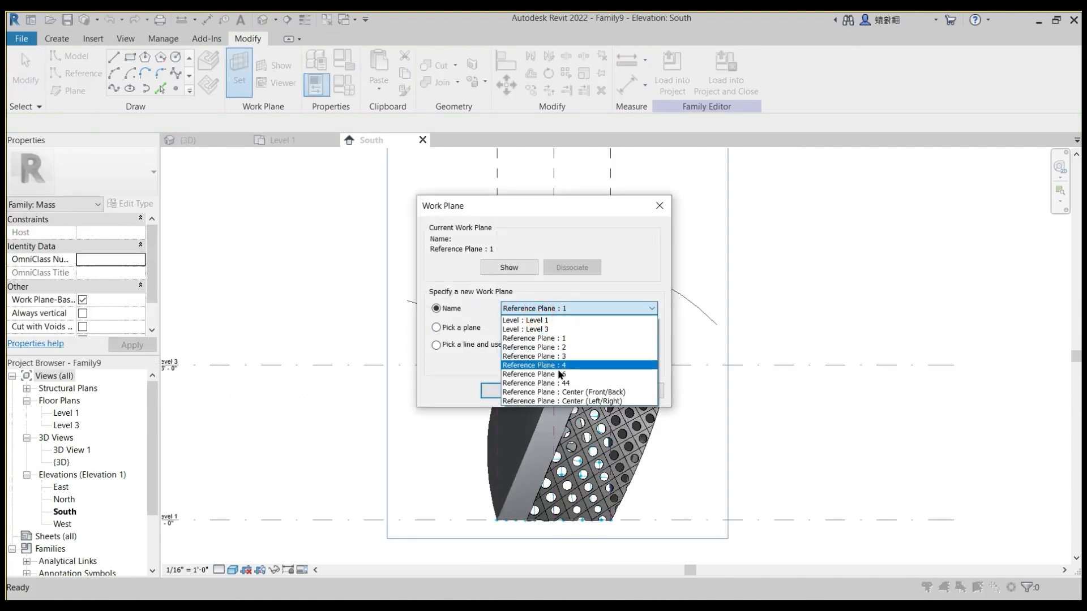
pyautogui.click(561, 384)
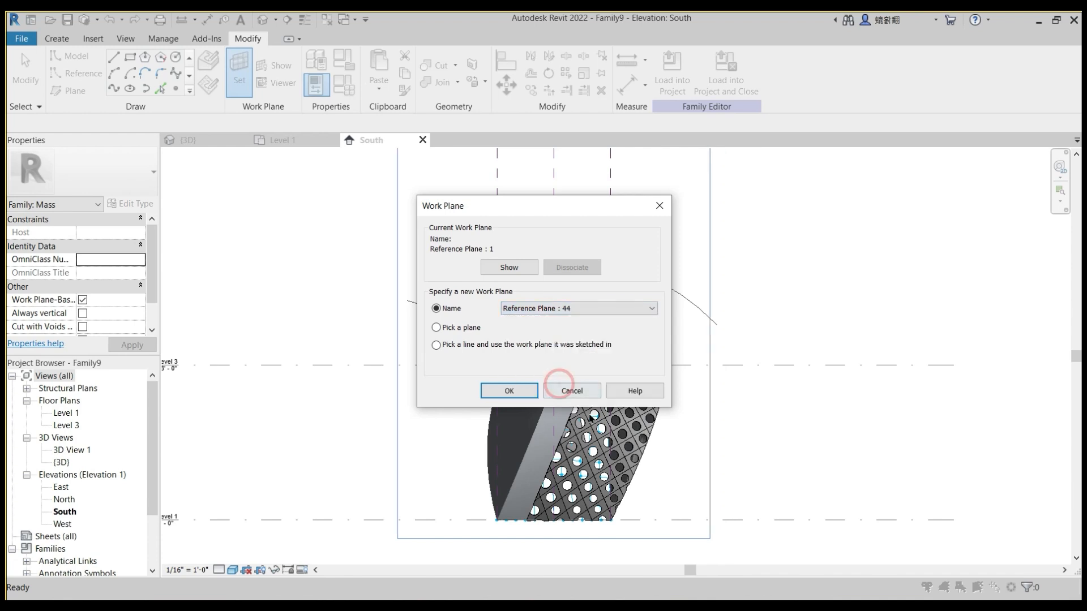
pyautogui.click(508, 391)
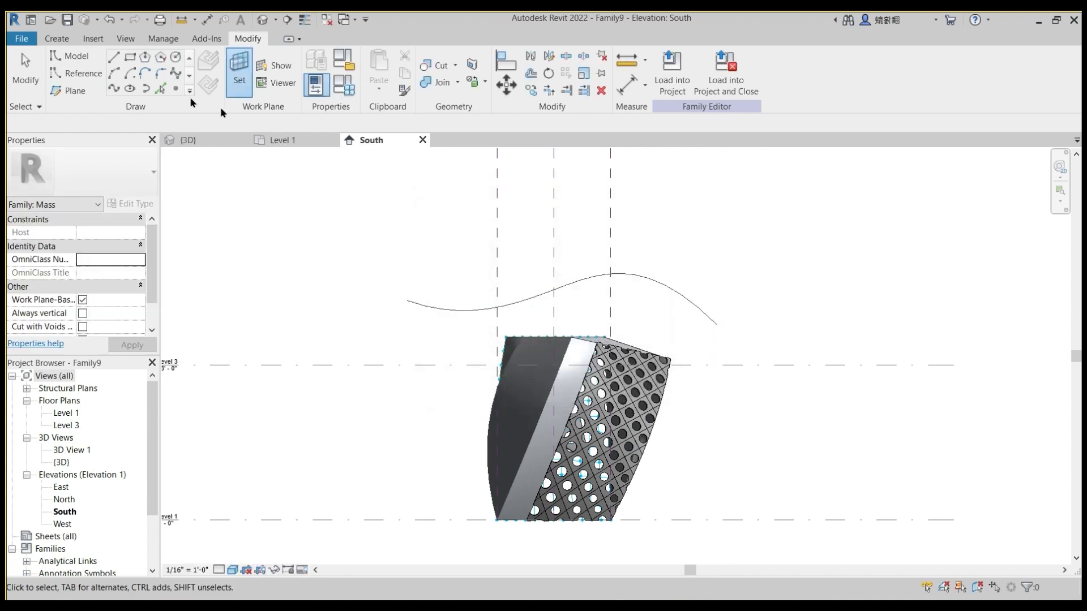
# Step: Draw a second spline above the mass on reference plane 44, dipping in the middle and crossing the first curve, and end the command
pyautogui.click(175, 73)
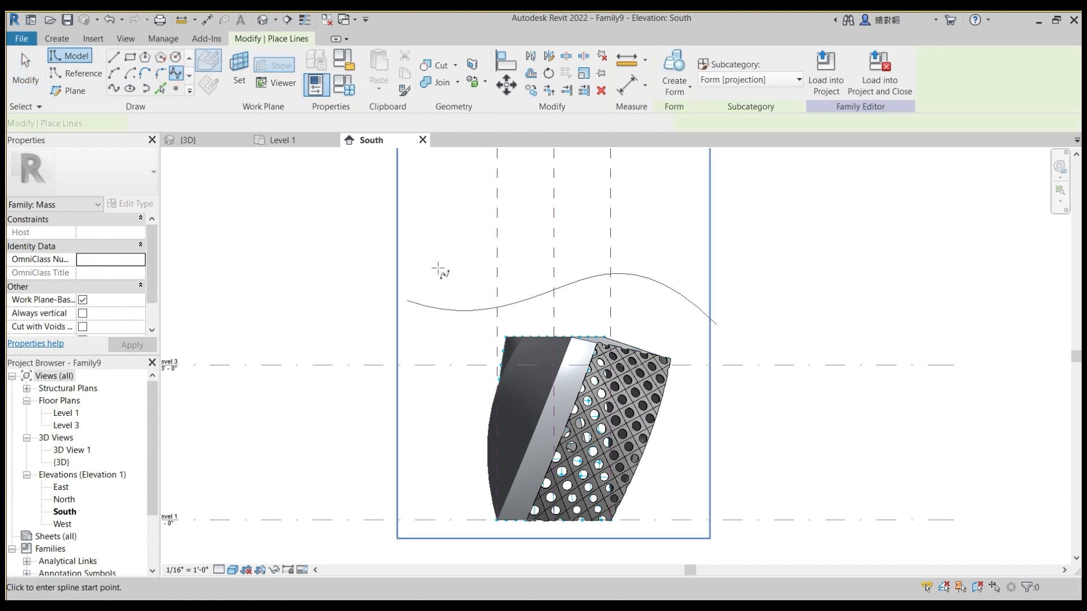
pyautogui.click(437, 266)
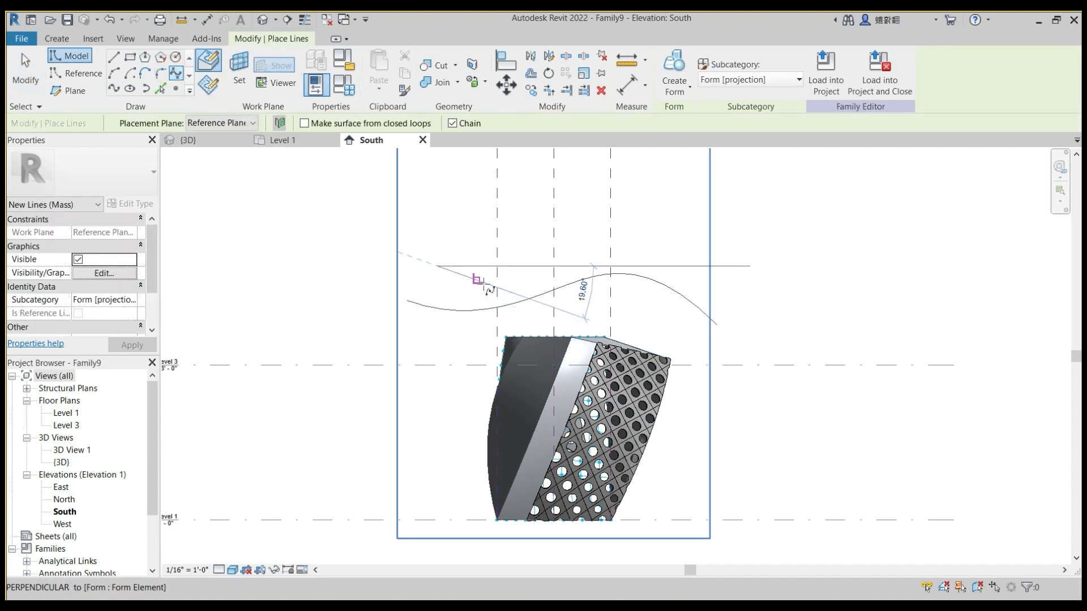
pyautogui.click(559, 308)
pyautogui.click(644, 303)
pyautogui.click(692, 270)
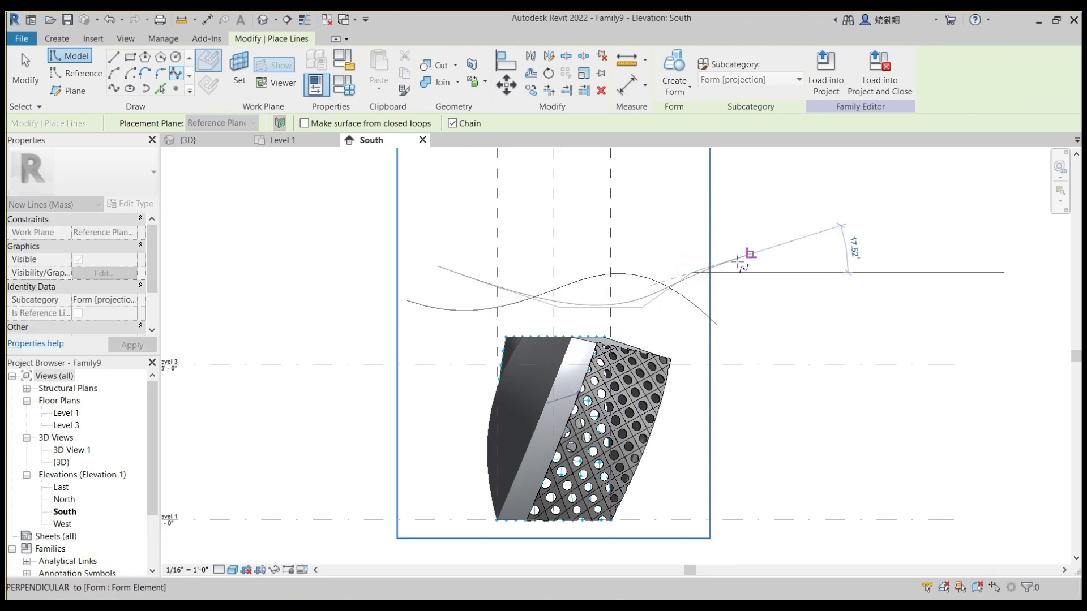
pyautogui.scroll(3, 736, 266)
pyautogui.rightClick(734, 271)
pyautogui.click(765, 282)
pyautogui.press('Escape')
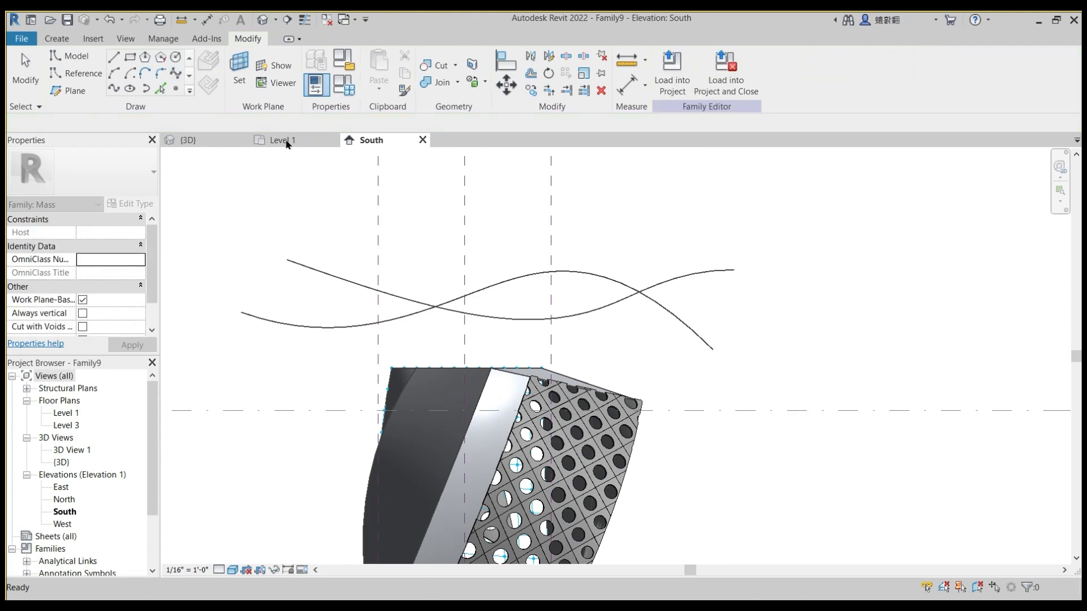
# Step: Create a form between the two splines in the 3D view so a curved surface spans above the mass
pyautogui.click(190, 139)
pyautogui.keyDown('shift'); pyautogui.moveTo(479, 333); pyautogui.dragTo(440, 234, button='middle'); pyautogui.keyUp('shift')
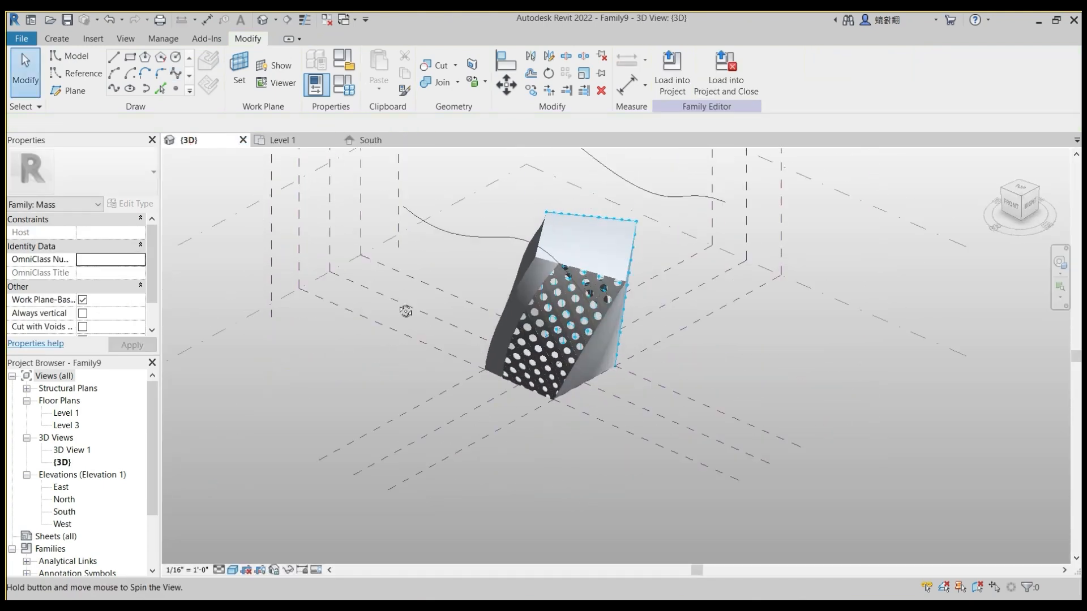
pyautogui.click(628, 182)
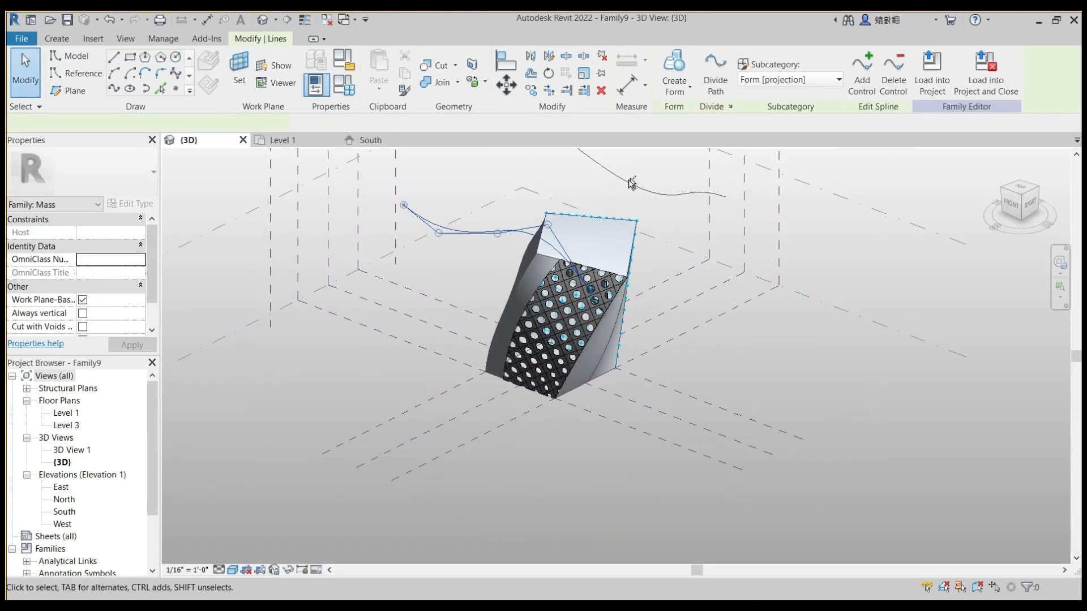
pyautogui.keyDown('ctrl'); pyautogui.click(670, 210); pyautogui.keyUp('ctrl')
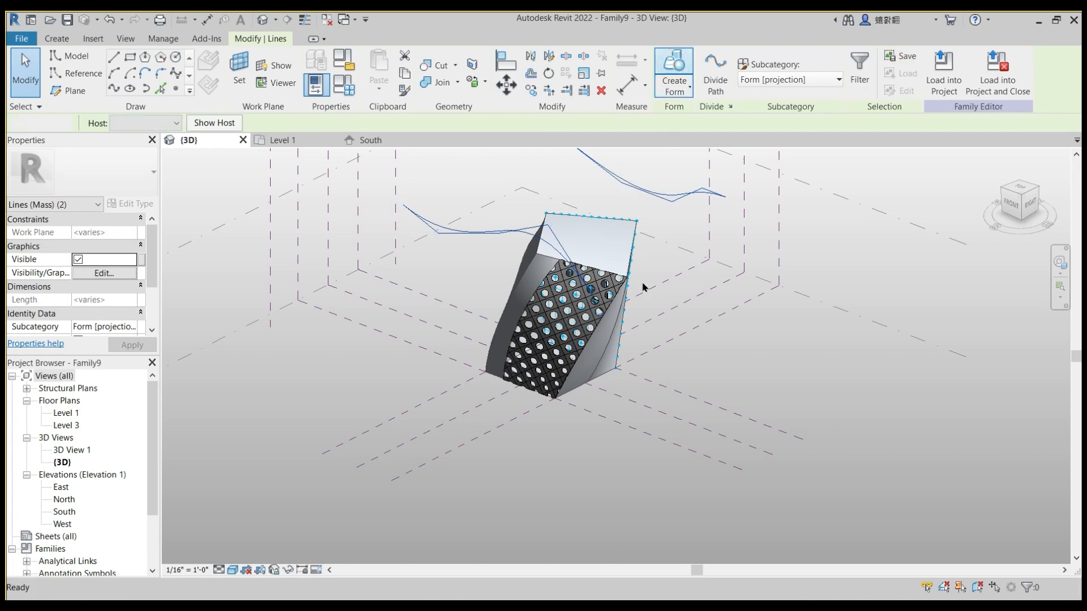
pyautogui.keyDown('shift'); pyautogui.moveTo(643, 288); pyautogui.dragTo(556, 283, button='middle'); pyautogui.keyUp('shift')
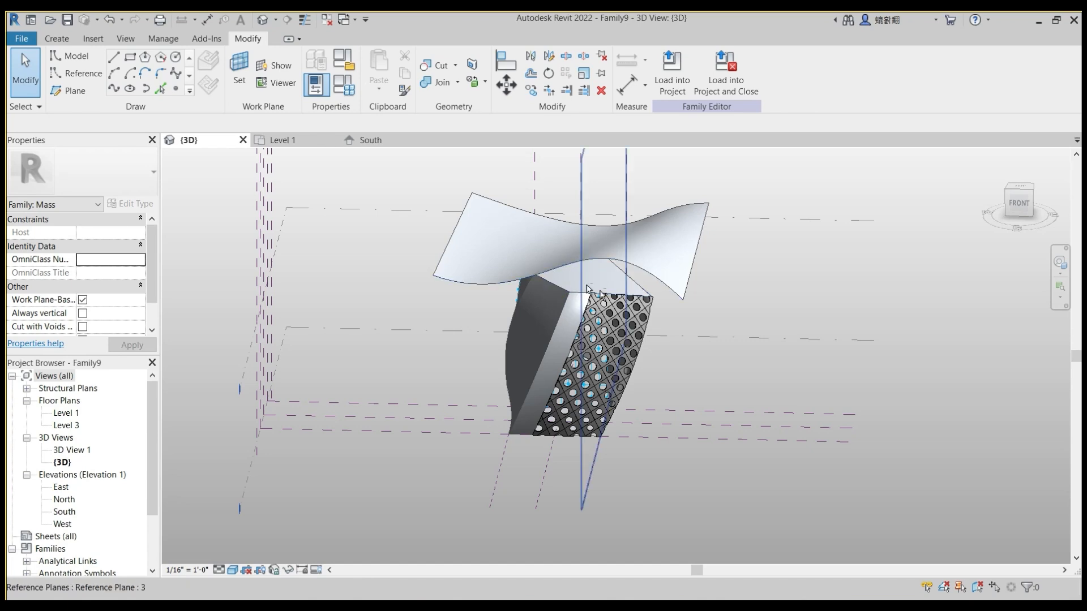
# Step: Orient the 3D view to Top and set its visual style to Wireframe
pyautogui.click(1022, 205)
pyautogui.click(1022, 192)
pyautogui.click(232, 571)
pyautogui.click(266, 500)
pyautogui.scroll(6, 645, 348)
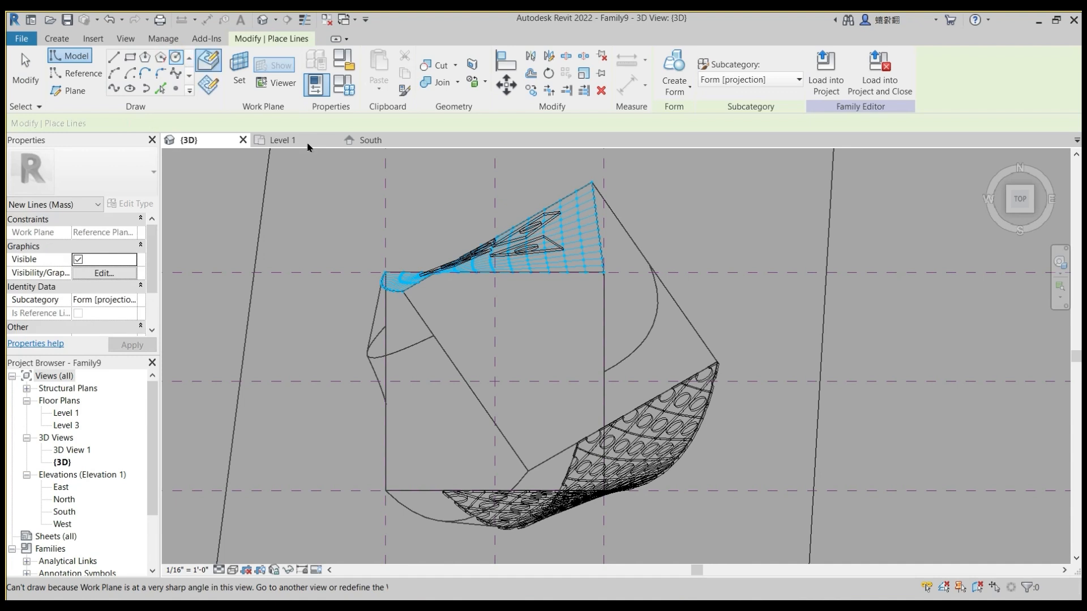
pyautogui.click(253, 124)
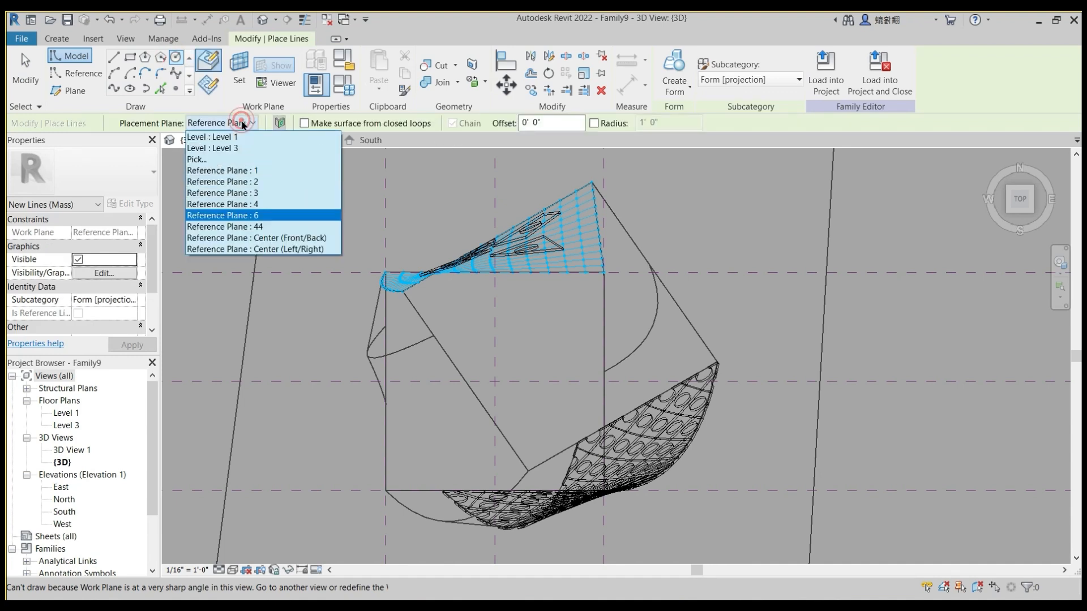
pyautogui.click(251, 193)
pyautogui.press('Escape')
pyautogui.press('Escape')
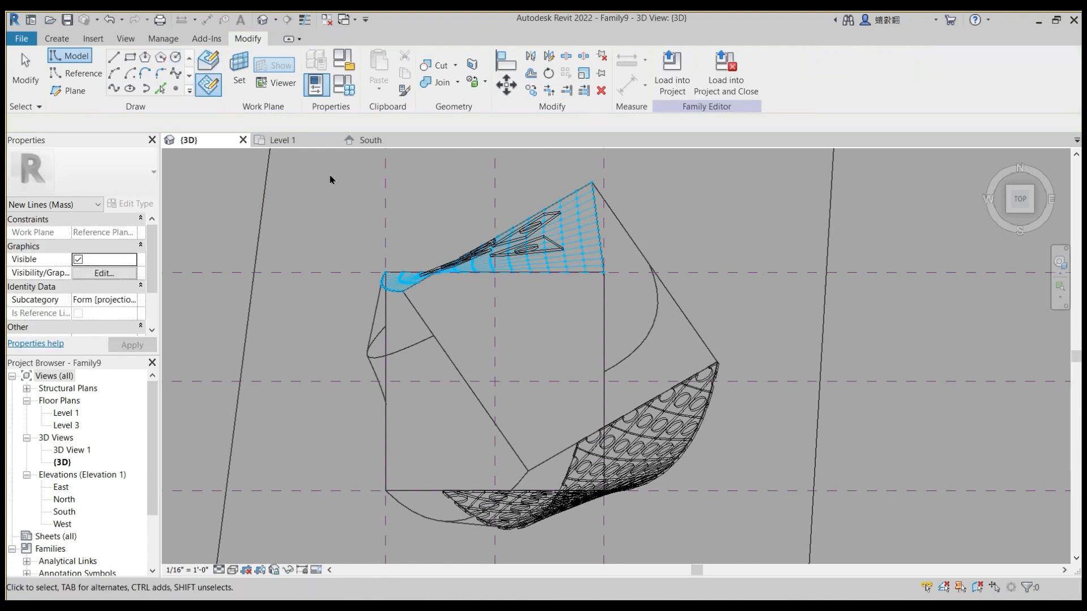
# Step: On the Level 1 plan, sketch two circles of about 1' 6" and 2' 0" radius near opposite corners of the mass, hosted on Level 3
pyautogui.click(282, 140)
pyautogui.moveTo(583, 269); pyautogui.dragTo(538, 281, button='middle')
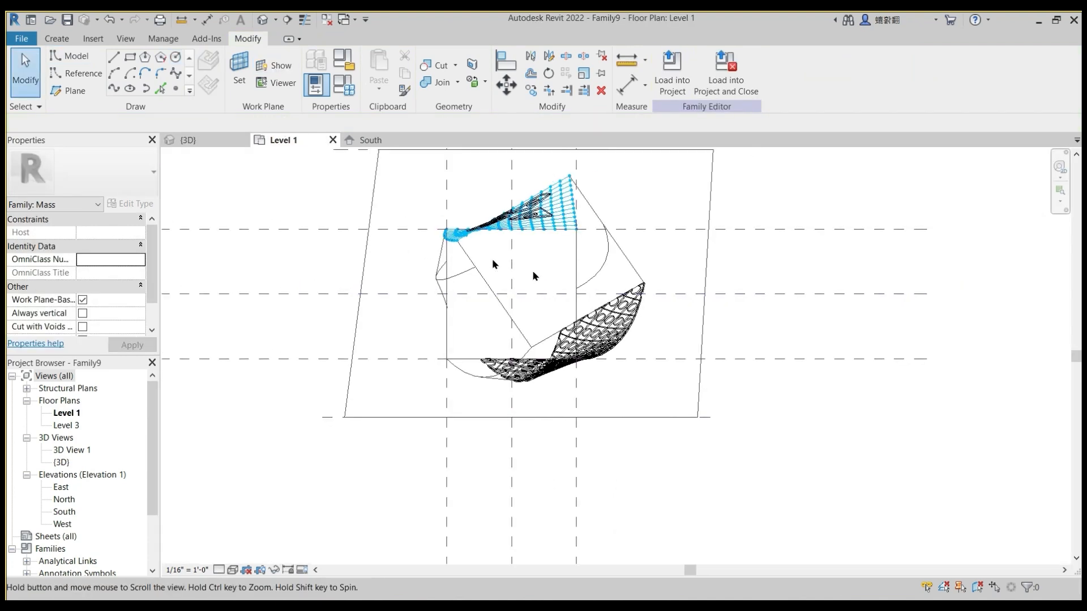
pyautogui.click(176, 58)
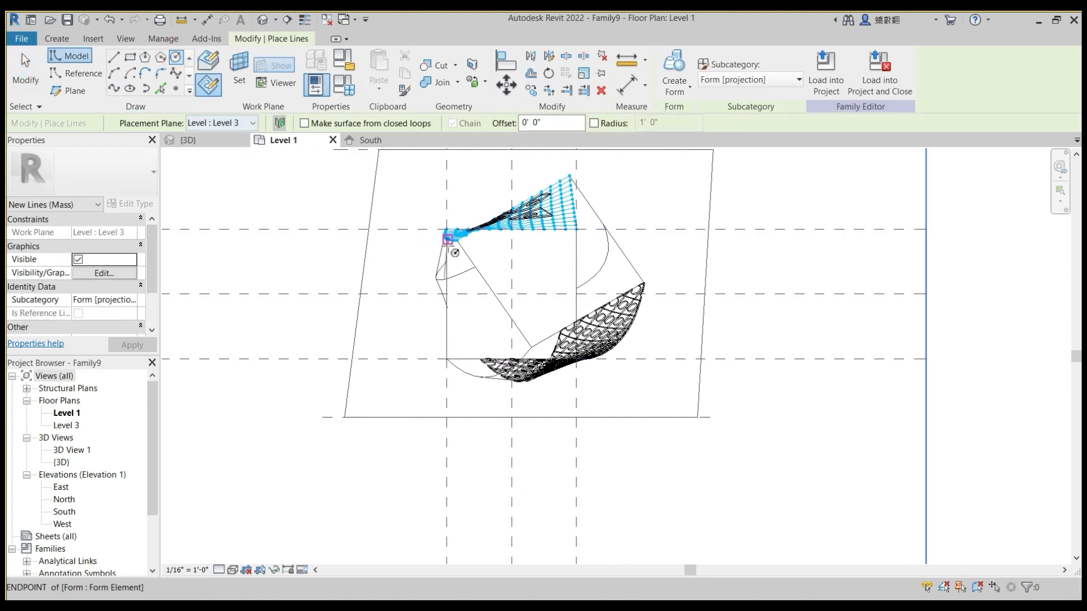
pyautogui.scroll(2, 448, 249)
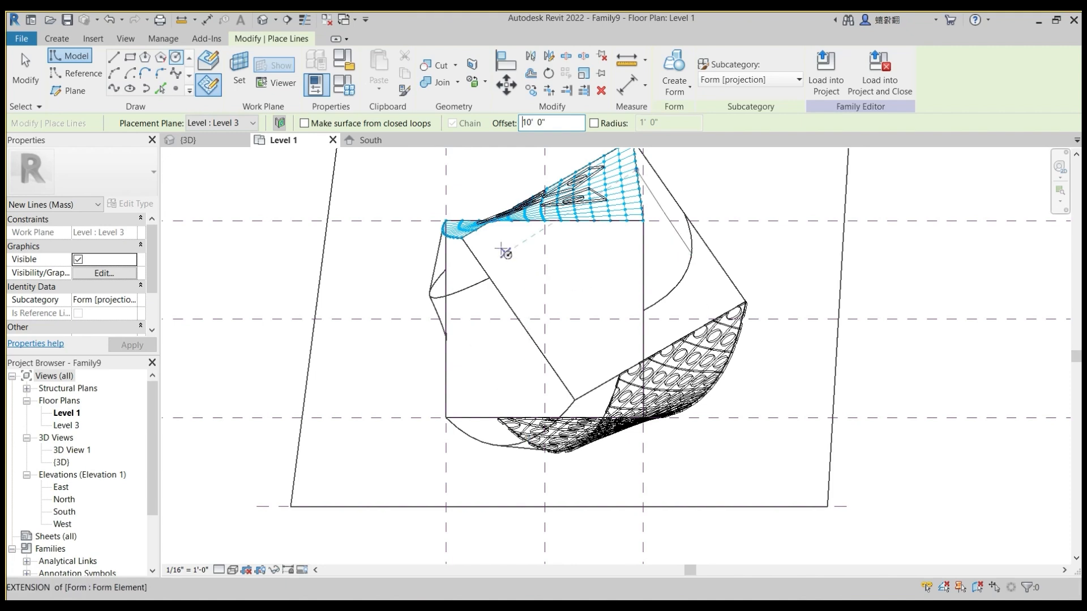
pyautogui.scroll(1, 494, 247)
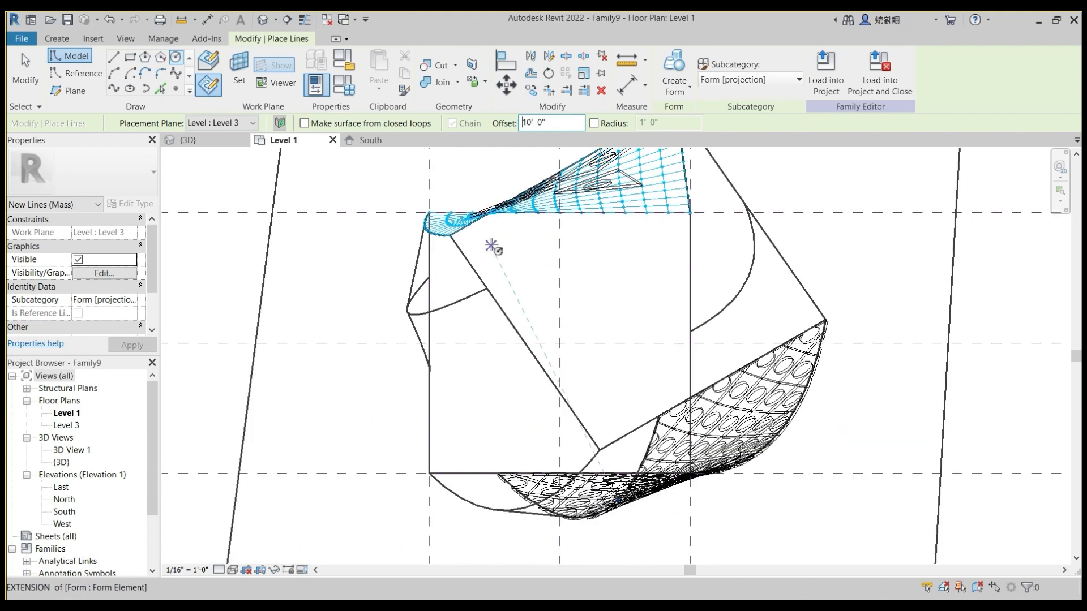
pyautogui.click(489, 245)
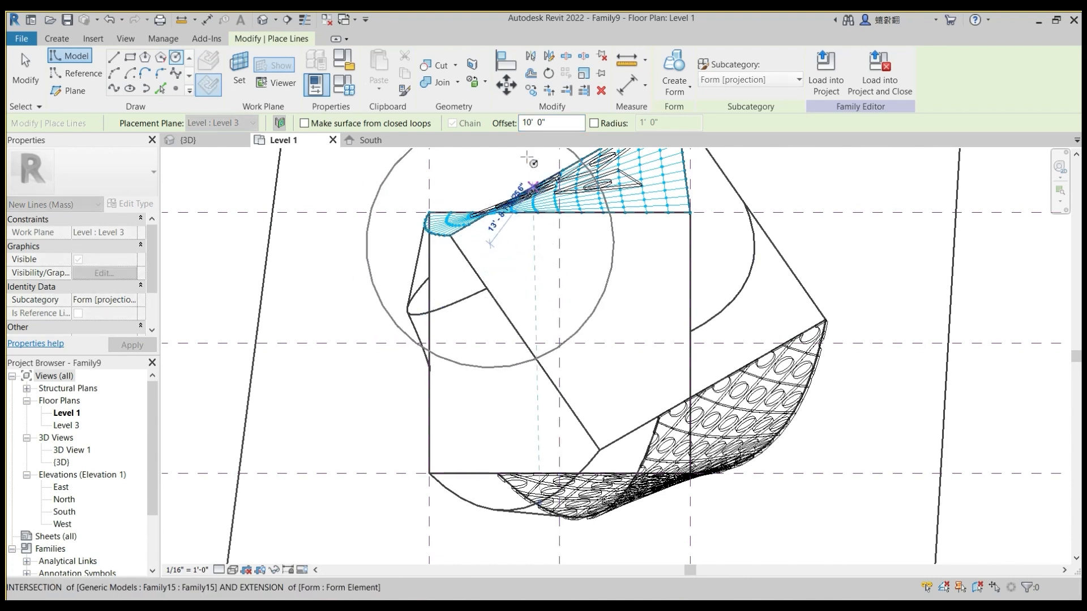
pyautogui.press('Escape')
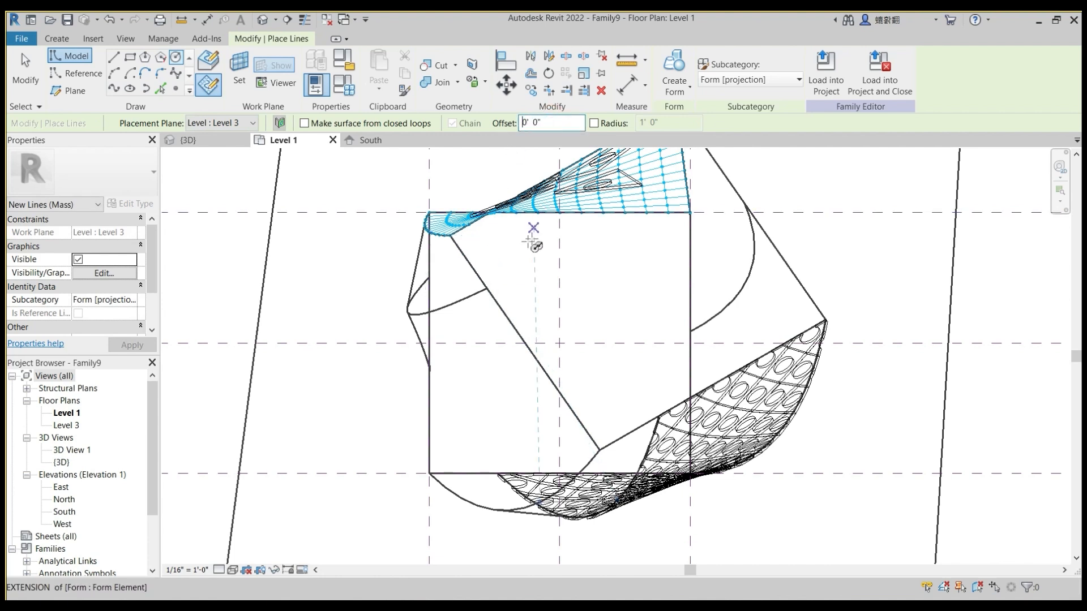
pyautogui.click(492, 250)
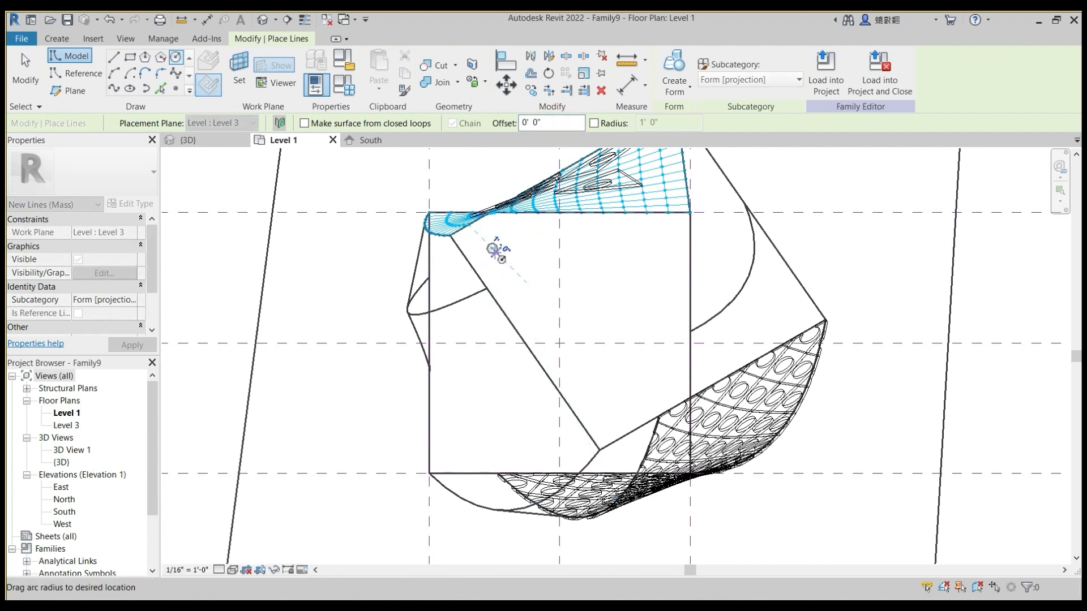
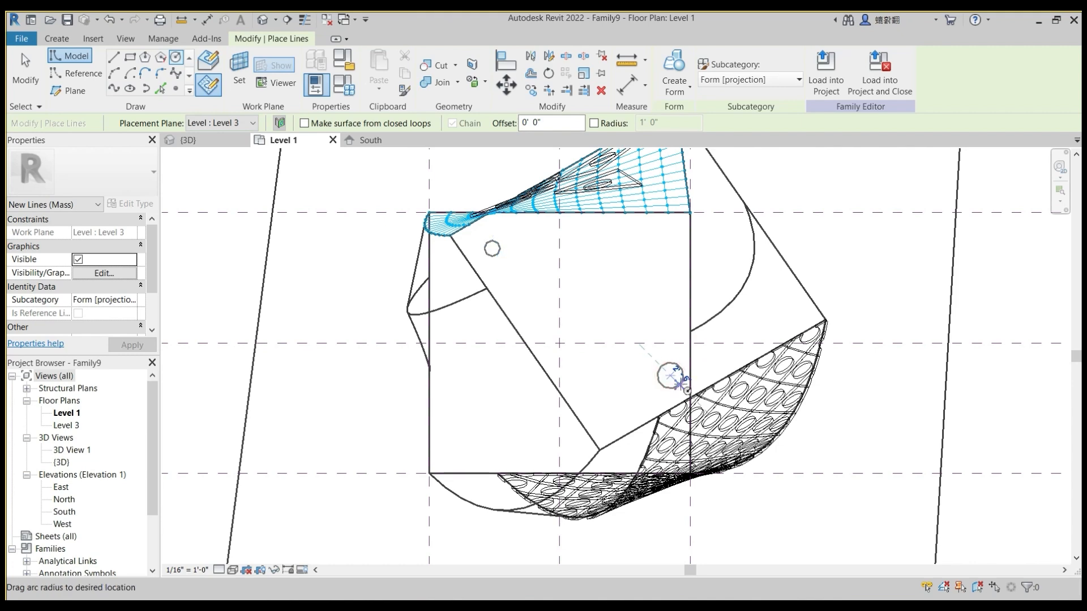
pyautogui.click(679, 385)
pyautogui.press('Escape')
pyautogui.press('Escape')
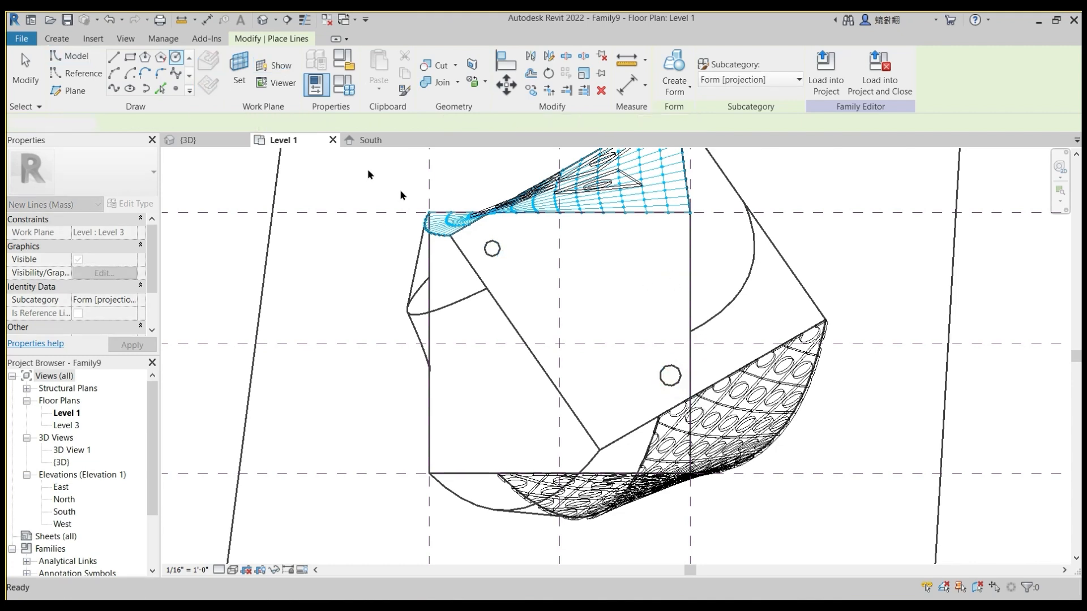
# Step: Select both circles in 3D and, viewed from the Front with Constrain off, move them up about 12' 0"
pyautogui.click(193, 138)
pyautogui.keyDown('shift'); pyautogui.moveTo(534, 350); pyautogui.dragTo(533, 218, button='middle'); pyautogui.keyUp('shift')
pyautogui.keyDown('shift'); pyautogui.moveTo(535, 362); pyautogui.dragTo(499, 317, button='middle'); pyautogui.keyUp('shift')
pyautogui.keyDown('shift'); pyautogui.moveTo(503, 358); pyautogui.dragTo(497, 420, button='middle'); pyautogui.keyUp('shift')
pyautogui.click(461, 369)
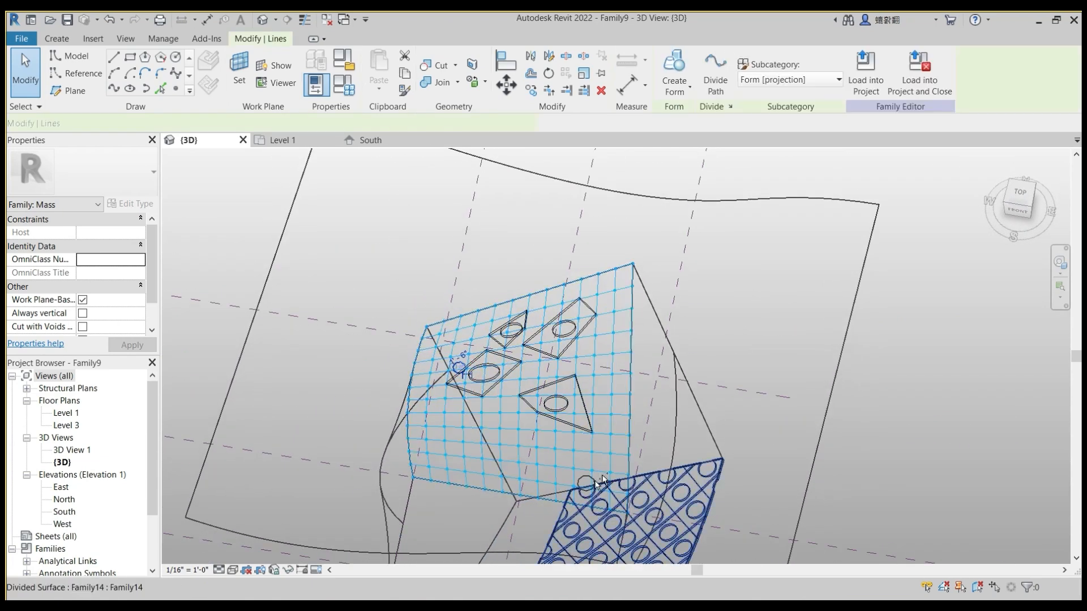
pyautogui.keyDown('shift'); pyautogui.moveTo(592, 482); pyautogui.dragTo(539, 271, button='middle'); pyautogui.keyUp('shift')
pyautogui.keyDown('ctrl'); pyautogui.click(633, 406); pyautogui.keyUp('ctrl')
pyautogui.click(1017, 208)
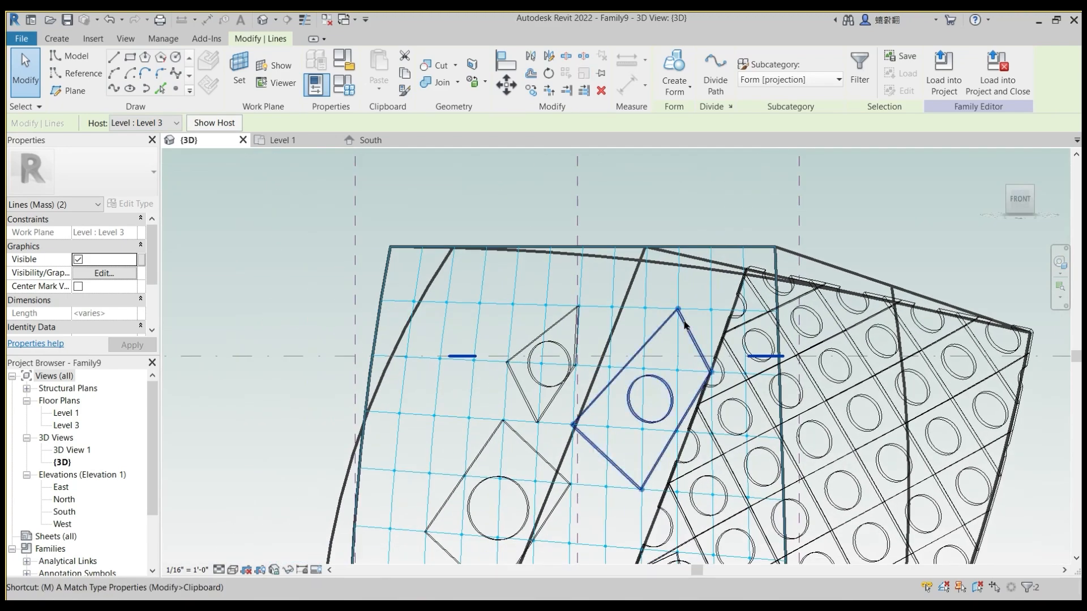
pyautogui.press('v')
pyautogui.click(235, 326)
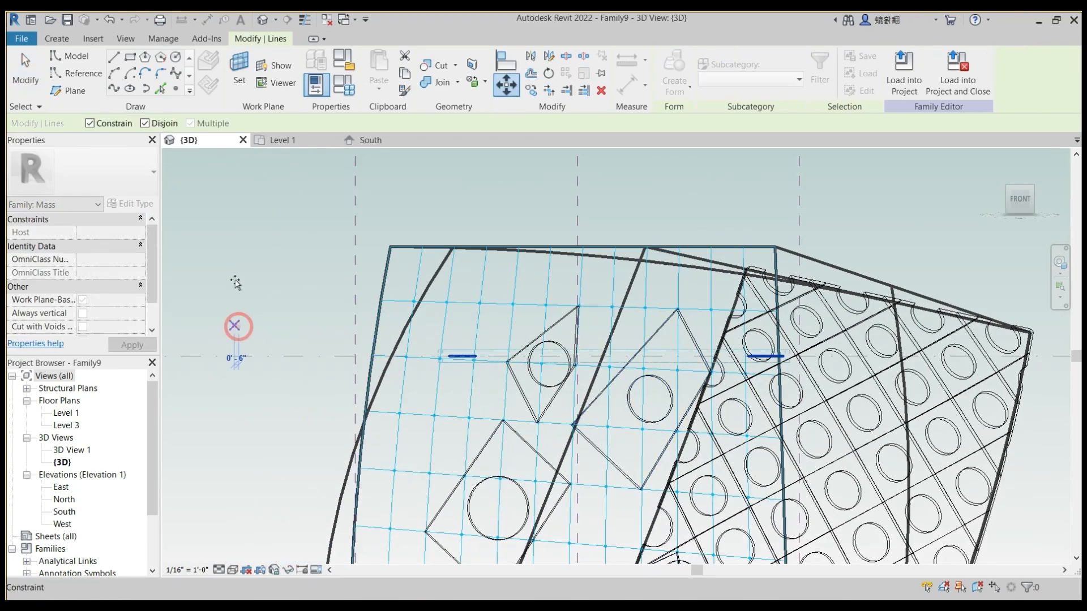
pyautogui.click(89, 123)
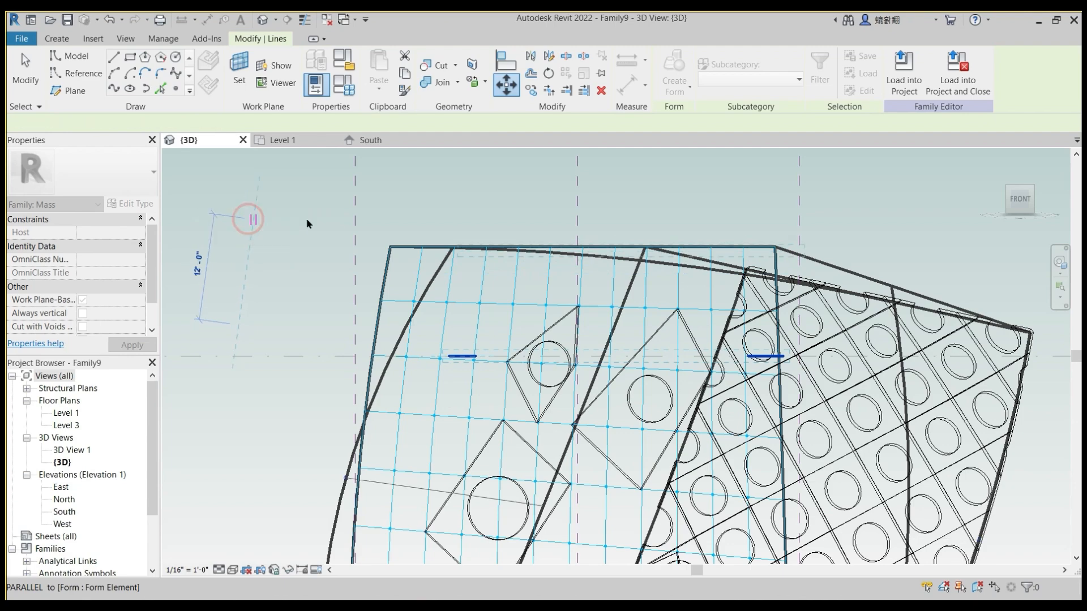
pyautogui.keyDown('shift'); pyautogui.moveTo(577, 313); pyautogui.dragTo(566, 371, button='middle'); pyautogui.keyUp('shift')
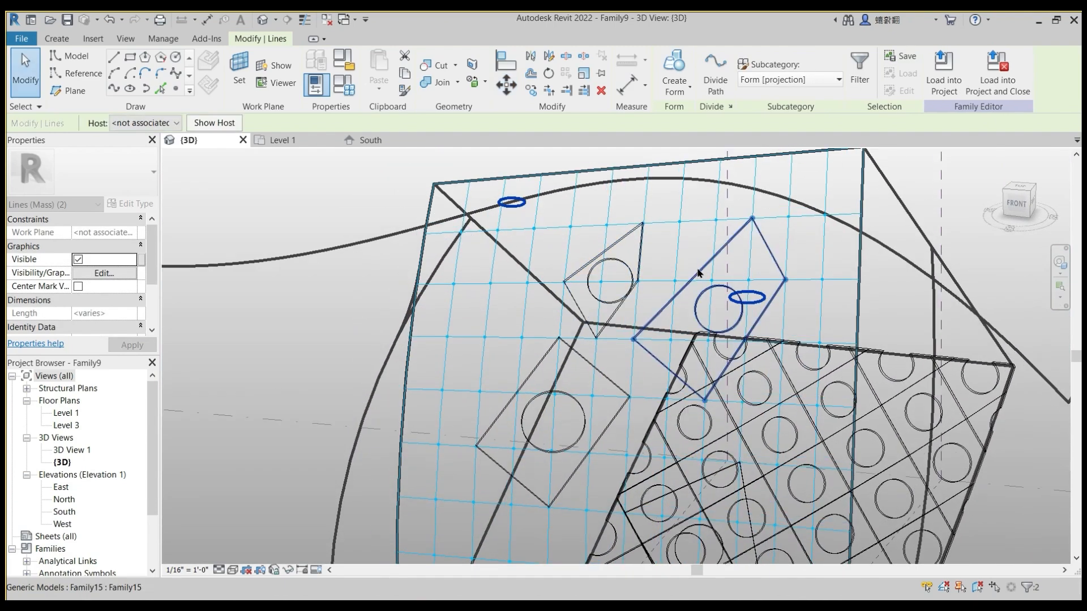
pyautogui.press('Escape')
# Step: From the Top view, move the larger circle outward beside the perforated panels, near the outer corner of the mass's top face
pyautogui.scroll(-3, 550, 251)
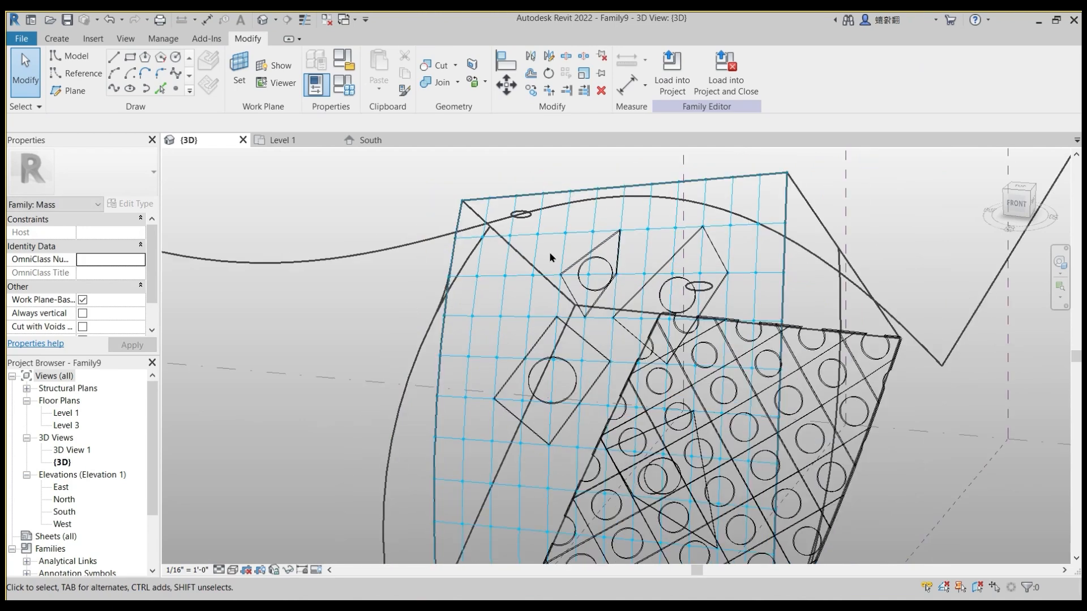
pyautogui.keyDown('shift'); pyautogui.moveTo(700, 299); pyautogui.dragTo(688, 329, button='middle'); pyautogui.keyUp('shift')
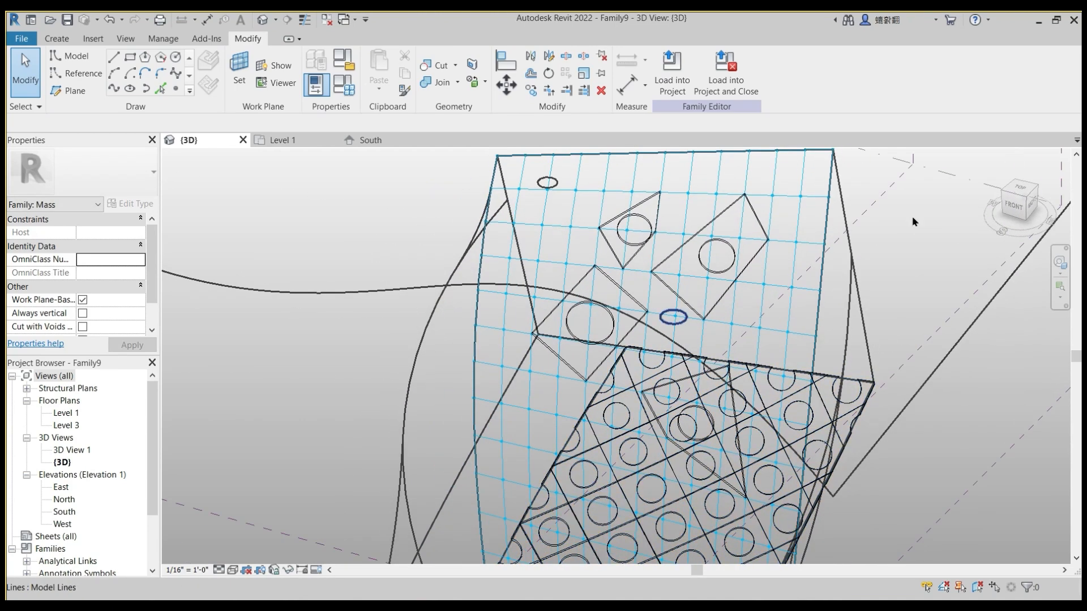
pyautogui.click(1022, 200)
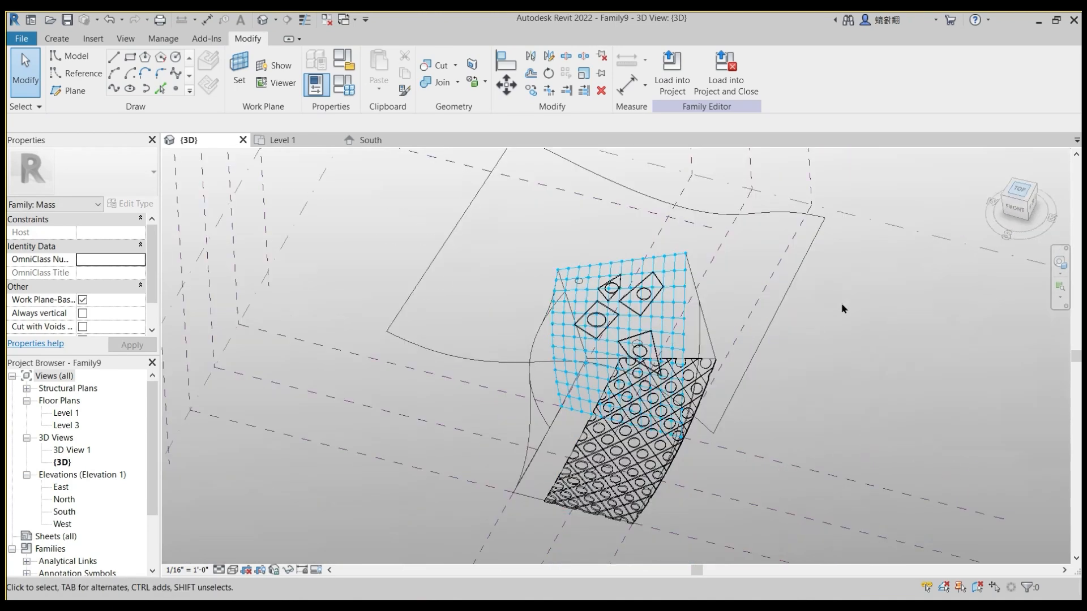
pyautogui.scroll(2, 639, 363)
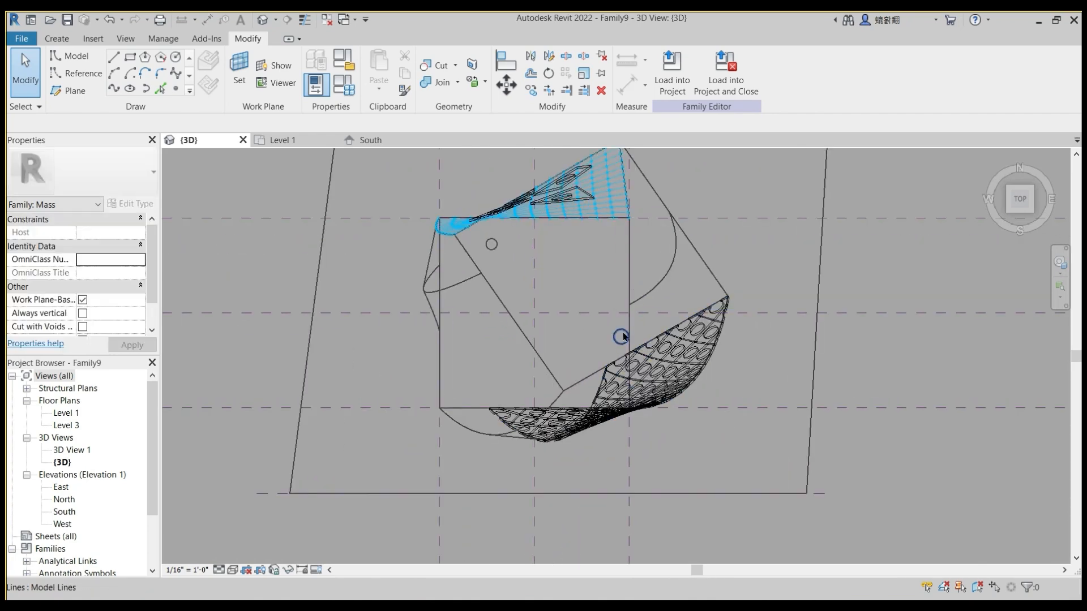
pyautogui.click(674, 303)
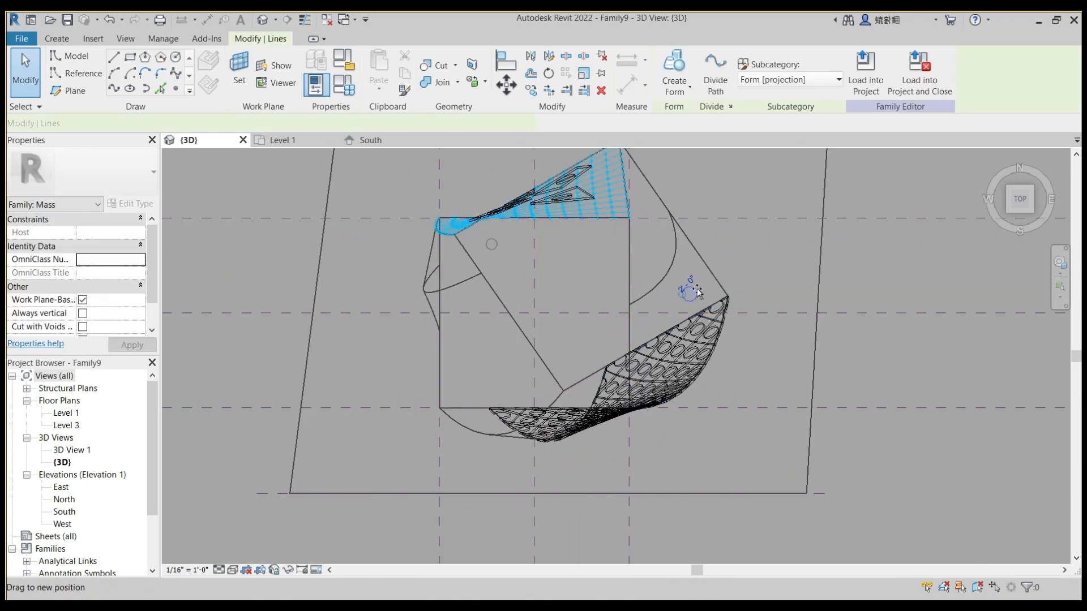
# Step: Create a solid cylinder form from the smaller circle and stretch it upward to the curved roof, about 22' 5" tall
pyautogui.keyDown('shift'); pyautogui.moveTo(562, 370); pyautogui.dragTo(591, 151, button='middle'); pyautogui.keyUp('shift')
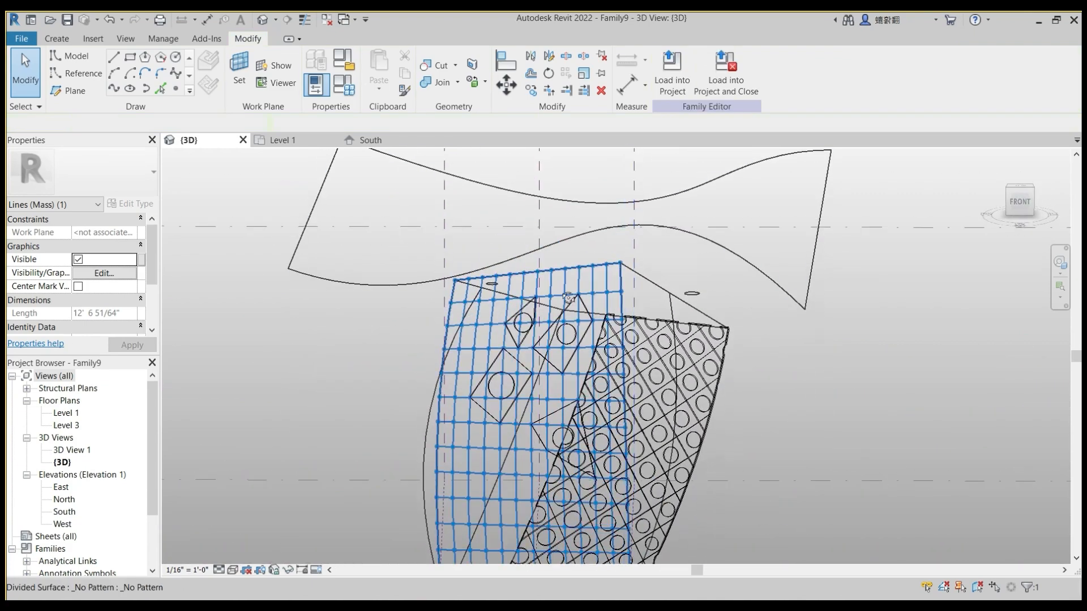
pyautogui.keyDown('shift'); pyautogui.moveTo(479, 299); pyautogui.dragTo(500, 303, button='middle'); pyautogui.keyUp('shift')
pyautogui.click(548, 256)
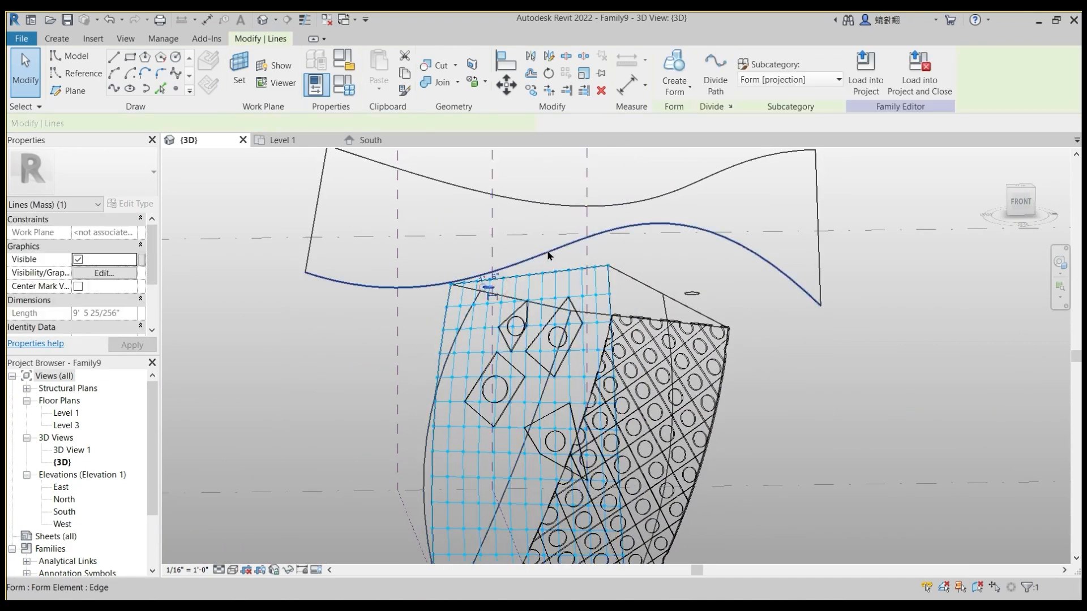
pyautogui.click(675, 86)
pyautogui.click(690, 114)
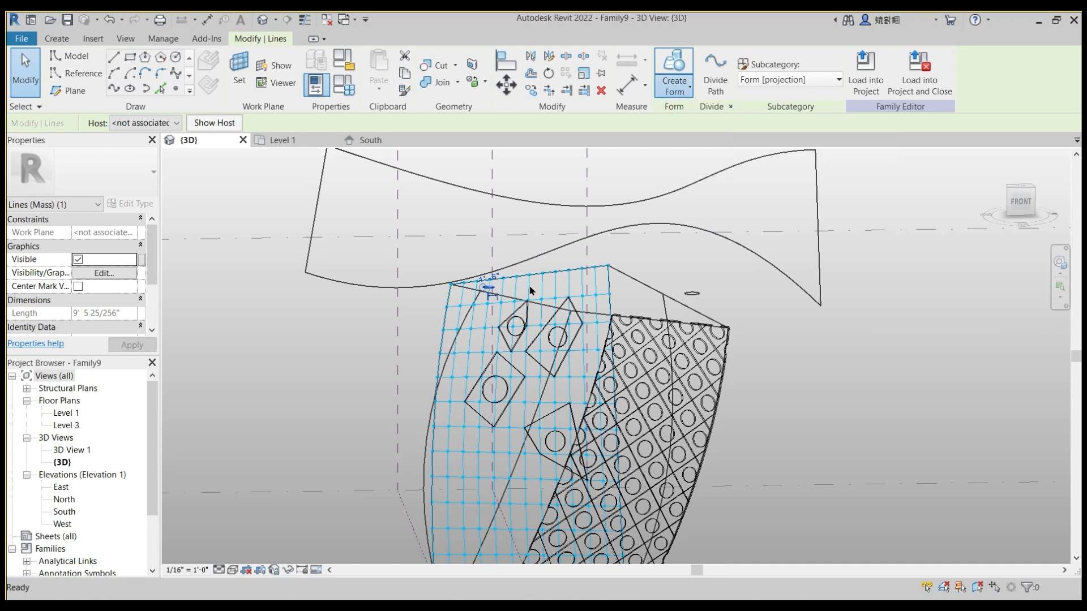
pyautogui.click(530, 316)
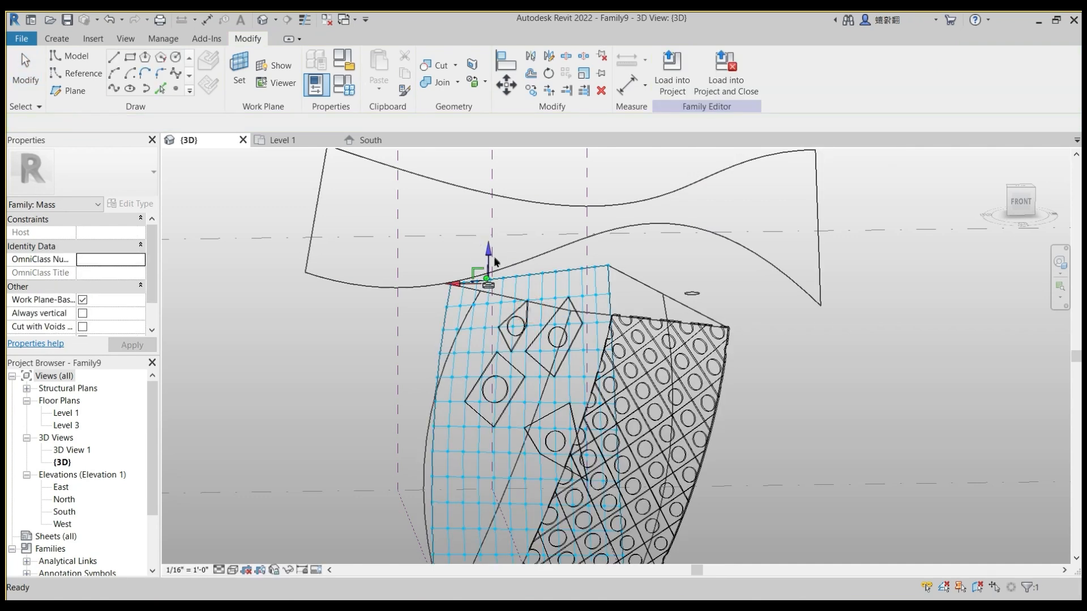
pyautogui.moveTo(490, 253); pyautogui.dragTo(492, 207)
pyautogui.keyDown('shift'); pyautogui.moveTo(568, 257); pyautogui.dragTo(566, 225, button='middle'); pyautogui.keyUp('shift')
pyautogui.moveTo(488, 205); pyautogui.dragTo(491, 159)
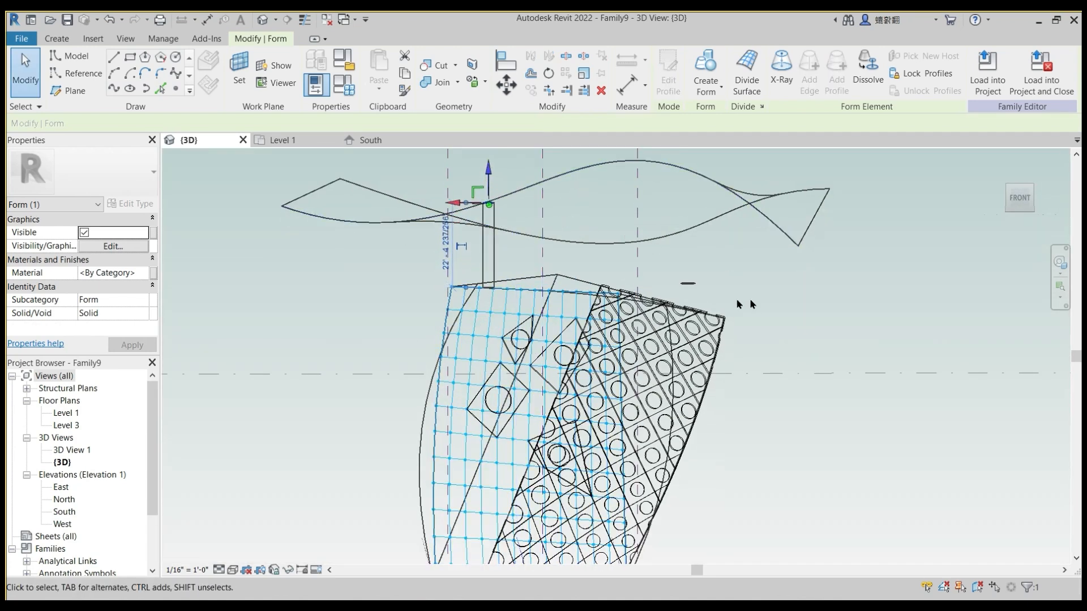
# Step: Create a solid cylinder form from the larger circle and stretch it upward into the curved roof, about 27' 11" tall
pyautogui.click(689, 284)
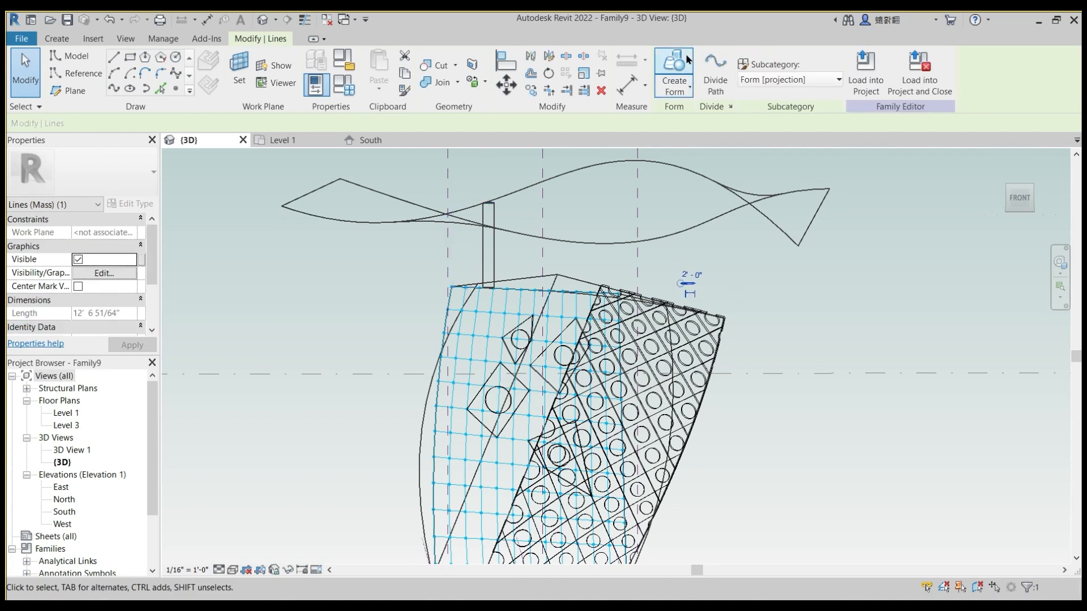
pyautogui.click(679, 86)
pyautogui.click(694, 118)
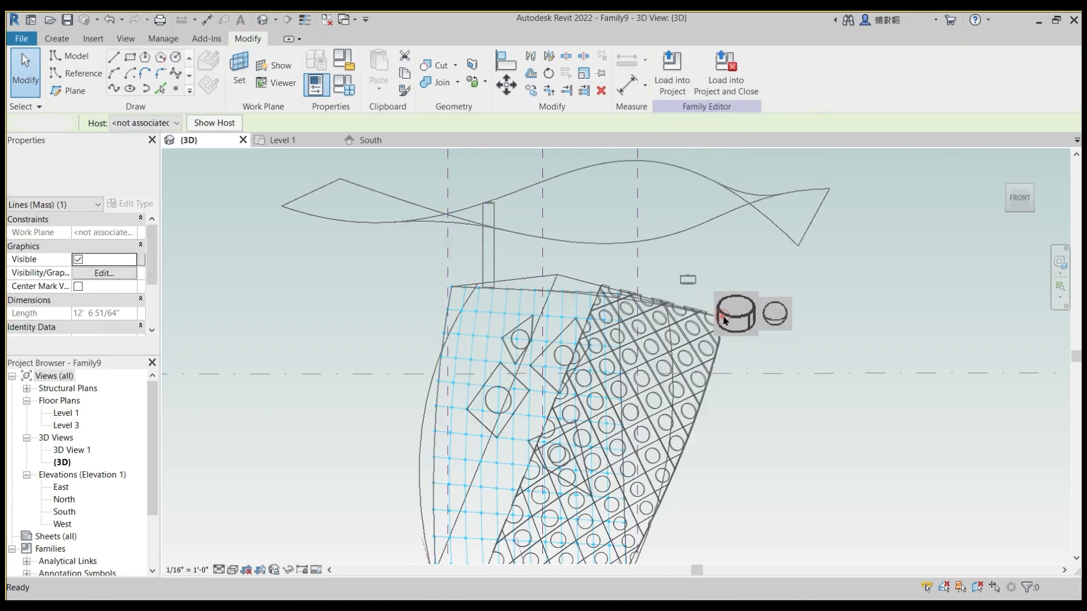
pyautogui.click(736, 314)
pyautogui.moveTo(688, 244); pyautogui.dragTo(696, 139)
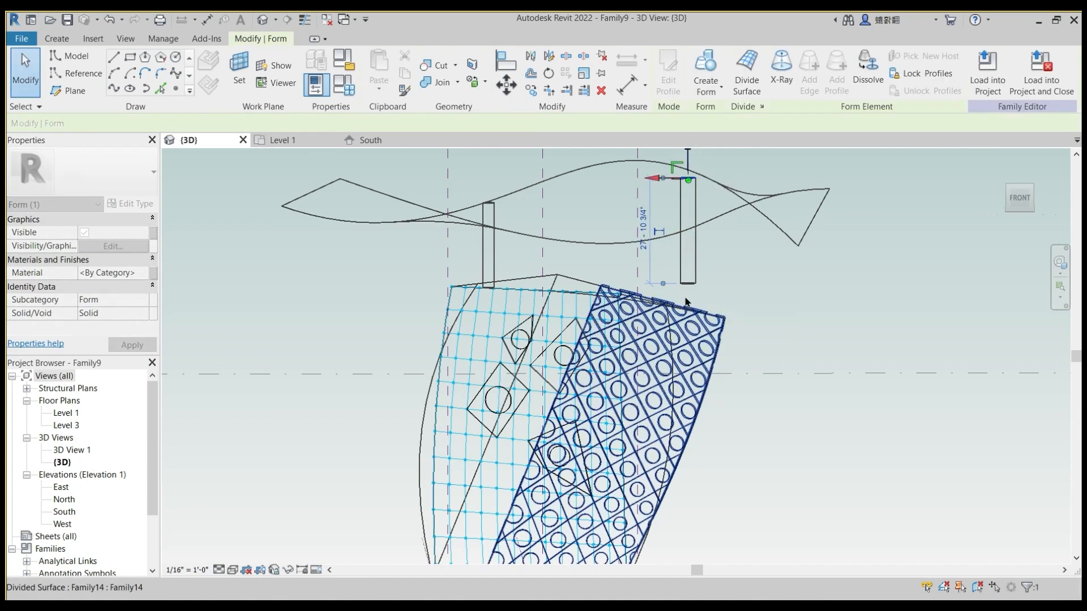
# Step: Return the 3D view to a shaded visual style and orbit to see the columns under the curved roof
pyautogui.keyDown('shift'); pyautogui.moveTo(711, 313); pyautogui.dragTo(677, 319, button='middle'); pyautogui.keyUp('shift')
pyautogui.click(736, 284)
pyautogui.click(233, 570)
pyautogui.click(255, 526)
pyautogui.moveTo(587, 310)
pyautogui.keyDown('shift'); pyautogui.mouseDown(button='middle')
pyautogui.moveTo(609, 279)
pyautogui.moveTo(700, 281)
pyautogui.mouseUp(button='middle'); pyautogui.keyUp('shift')
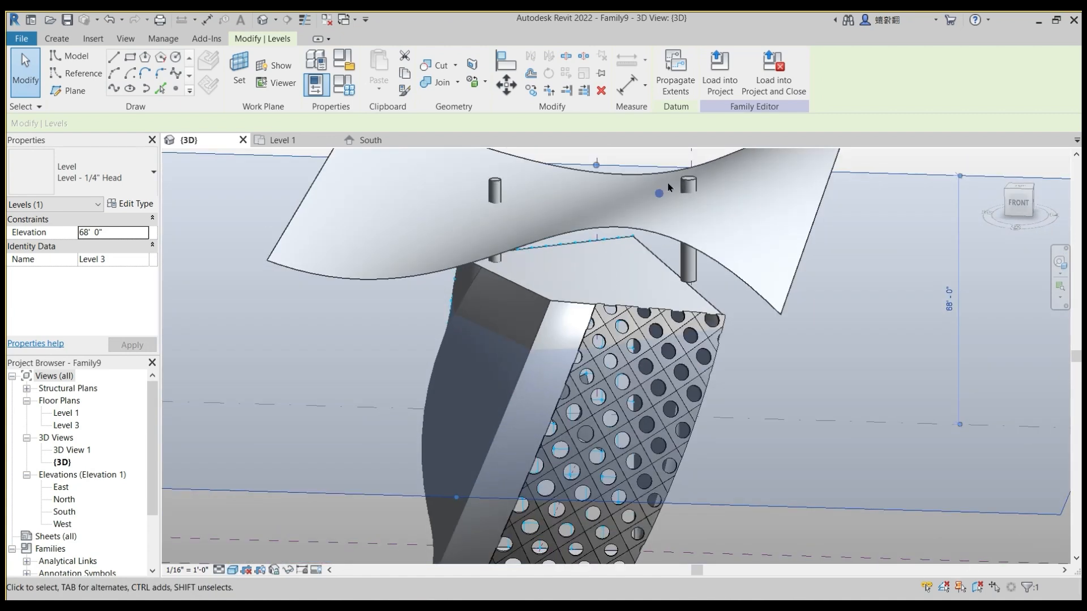
# Step: Extend the larger column's base face down to the top of the perforated mass
pyautogui.scroll(2, 697, 280)
pyautogui.click(685, 282)
pyautogui.moveTo(685, 276); pyautogui.dragTo(683, 317)
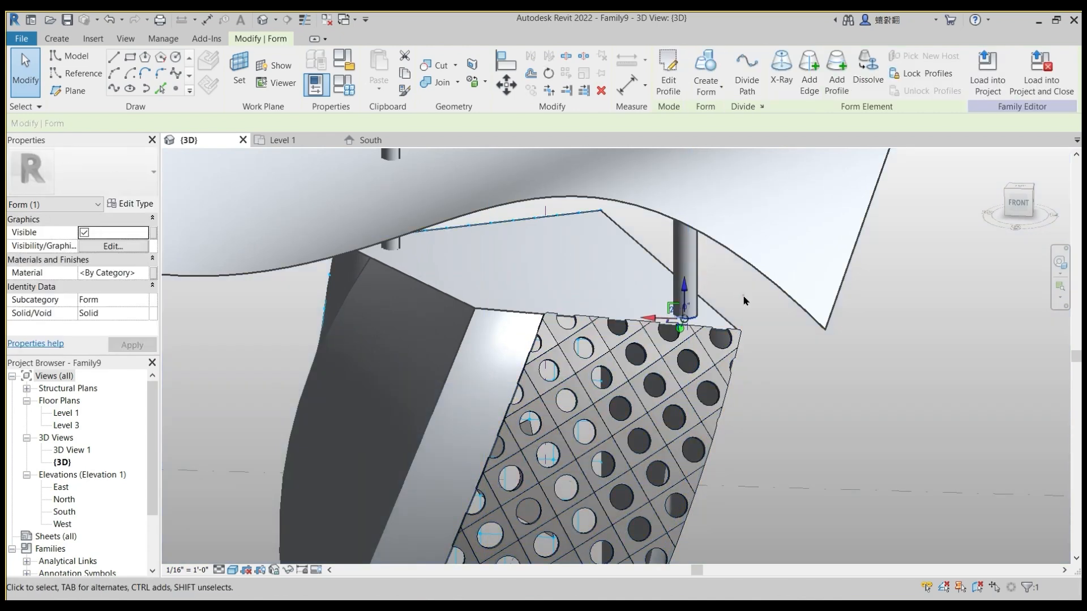
pyautogui.click(746, 304)
pyautogui.scroll(-4, 742, 340)
pyautogui.keyDown('shift'); pyautogui.moveTo(733, 451); pyautogui.dragTo(714, 407, button='middle'); pyautogui.keyUp('shift')
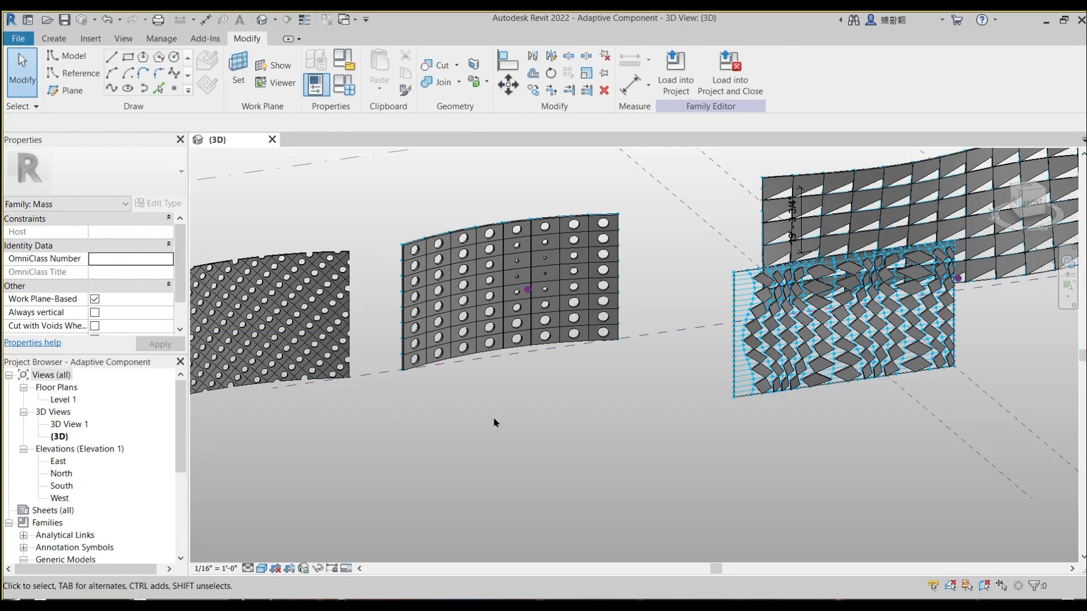
# Step: Move the reference point controlling the circular-hole wall about 11' 5" along the wall, then clear its selection
pyautogui.scroll(-1, 494, 420)
pyautogui.moveTo(527, 413); pyautogui.dragTo(531, 446, button='middle')
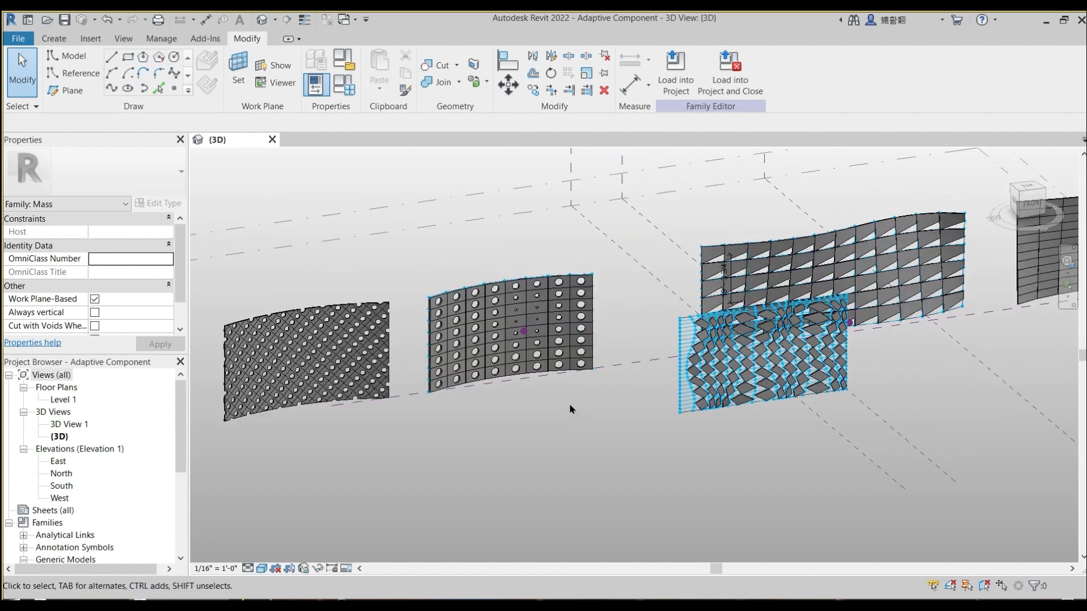
pyautogui.keyDown('shift'); pyautogui.moveTo(546, 401); pyautogui.dragTo(561, 398, button='middle'); pyautogui.keyUp('shift')
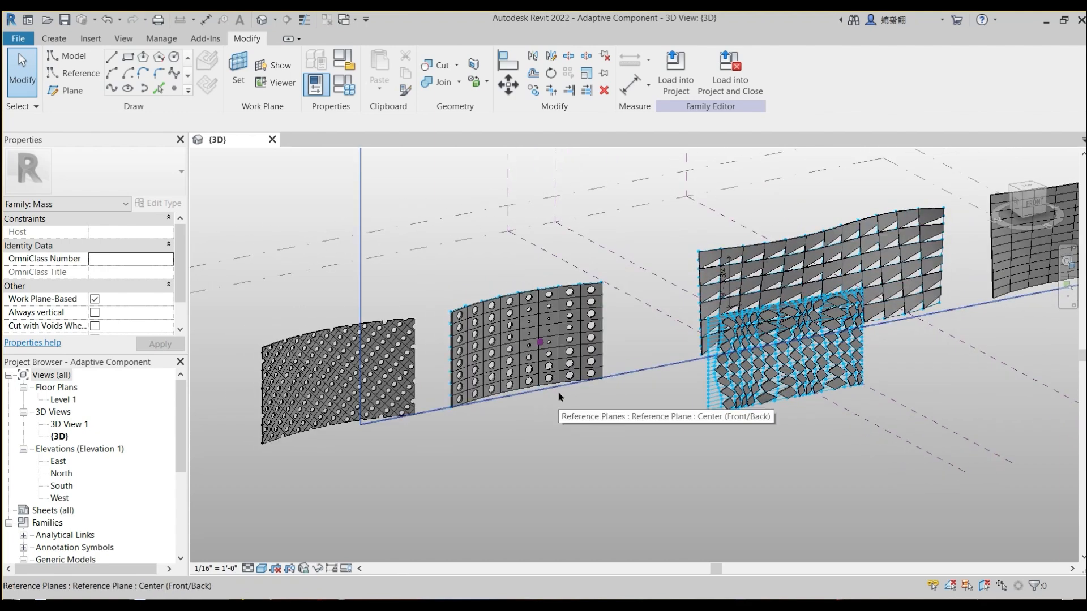
pyautogui.scroll(5, 539, 362)
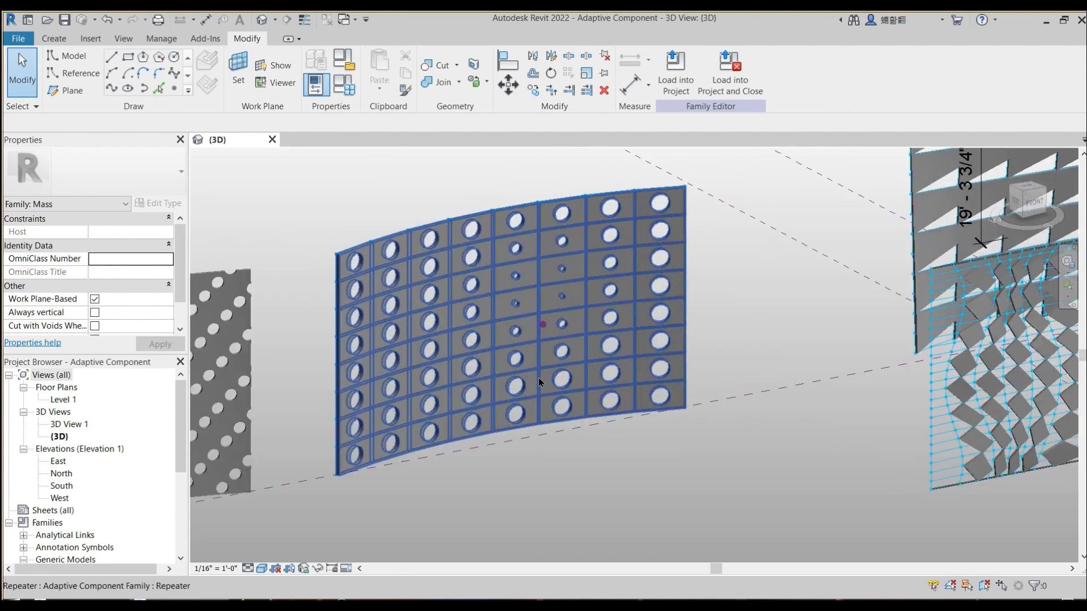
pyautogui.moveTo(502, 364); pyautogui.dragTo(530, 347, button='middle')
pyautogui.keyDown('shift'); pyautogui.moveTo(494, 285); pyautogui.dragTo(508, 314, button='middle'); pyautogui.keyUp('shift')
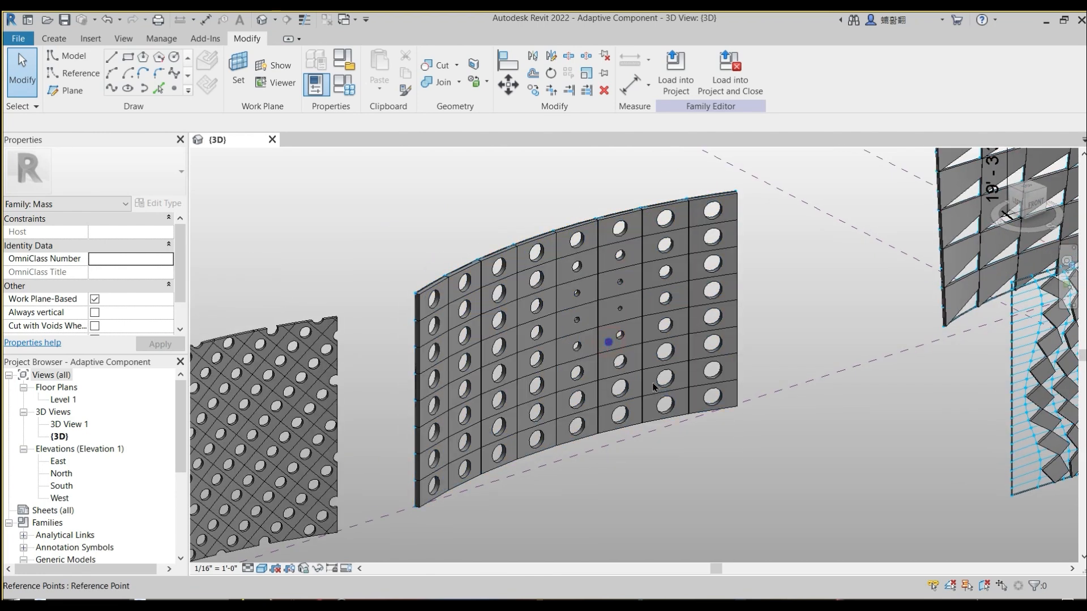
pyautogui.click(608, 343)
pyautogui.scroll(3, 619, 363)
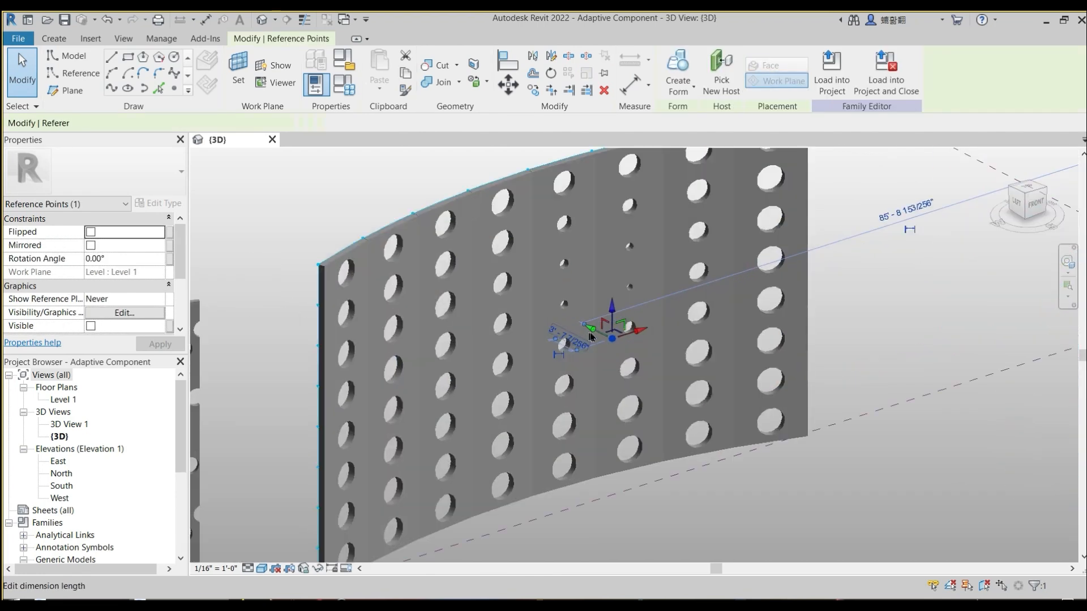
pyautogui.moveTo(594, 331); pyautogui.dragTo(575, 322)
pyautogui.moveTo(615, 364); pyautogui.dragTo(616, 363)
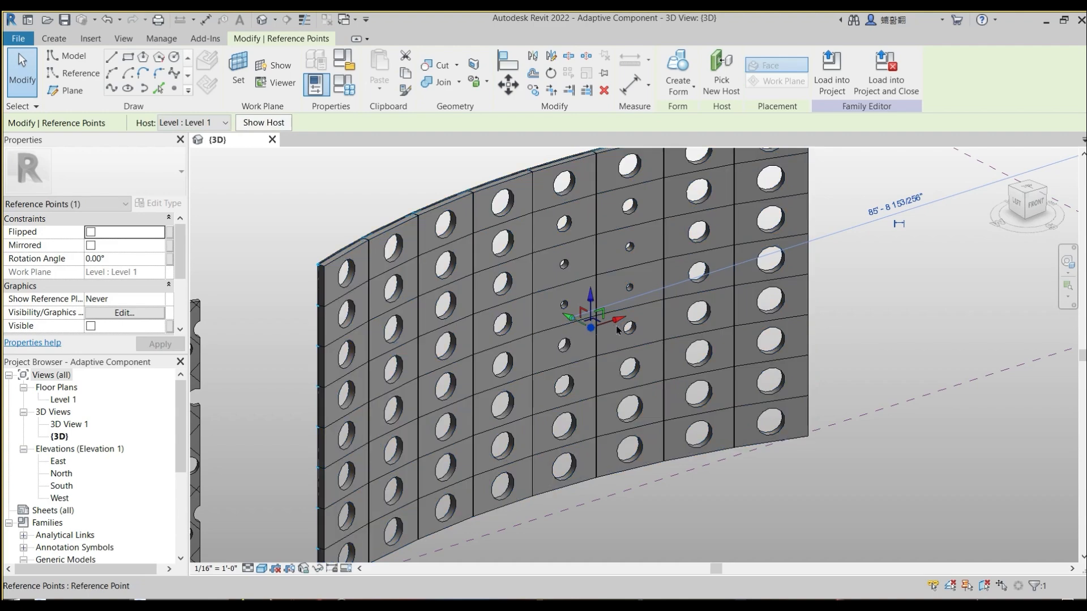
pyautogui.moveTo(620, 321); pyautogui.dragTo(709, 308)
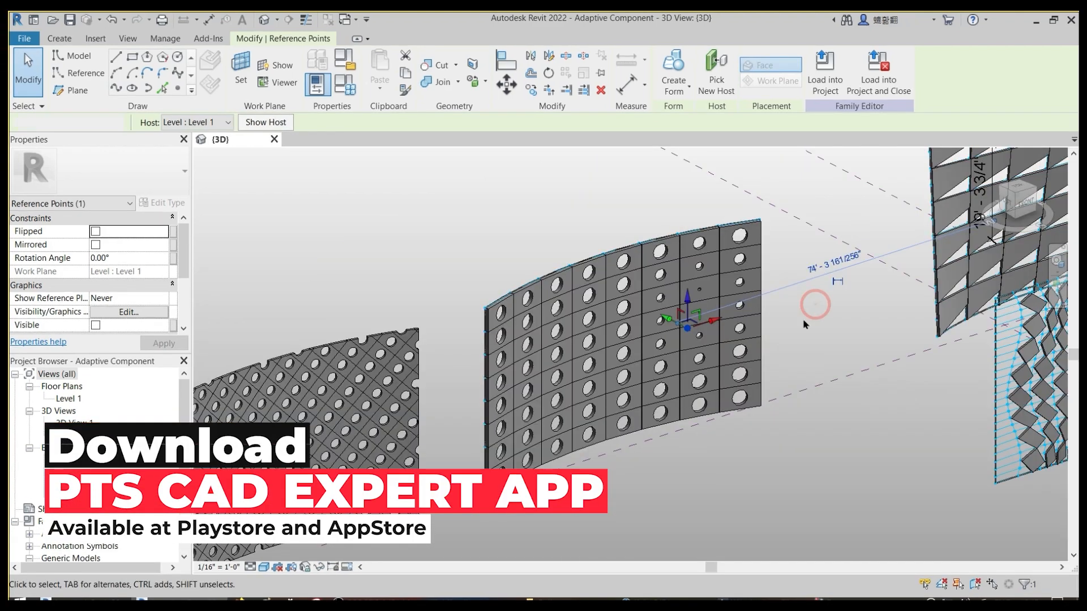
pyautogui.moveTo(812, 304); pyautogui.dragTo(735, 358, button='middle')
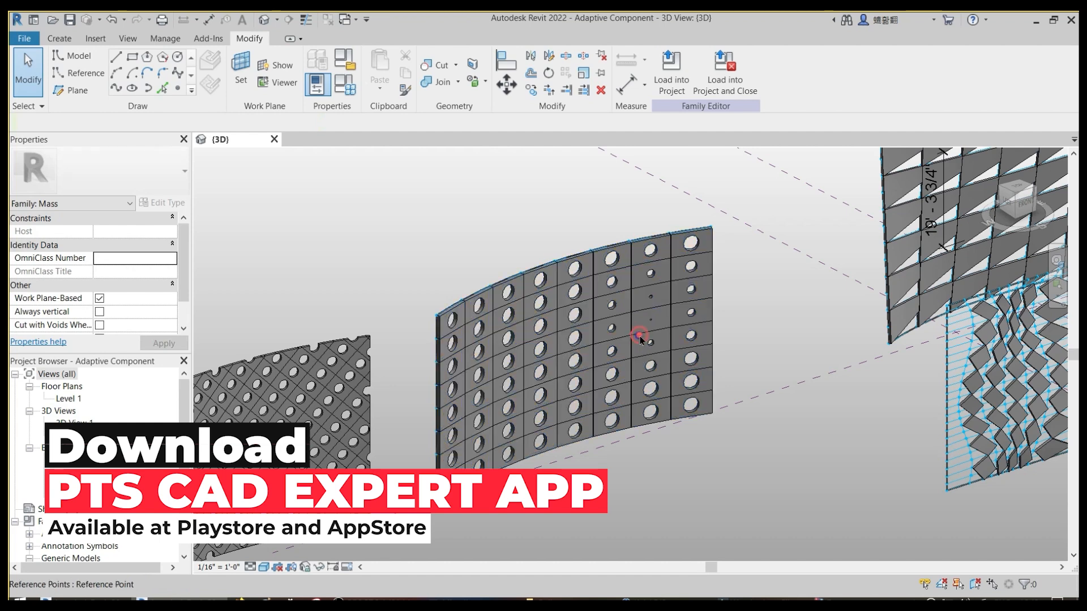
pyautogui.click(639, 336)
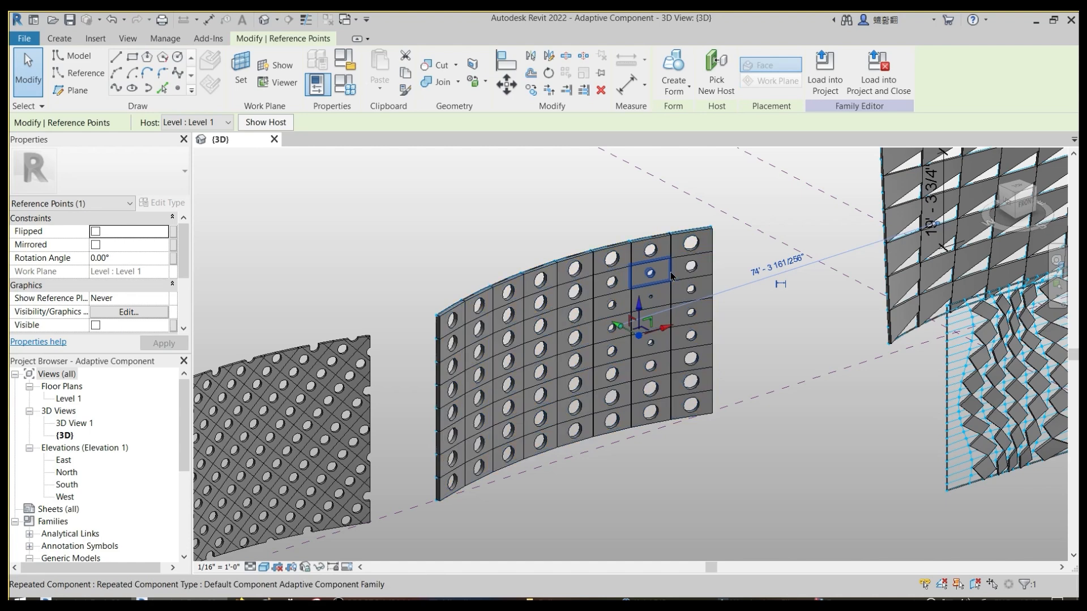
pyautogui.scroll(1, 670, 293)
pyautogui.scroll(-2, 597, 332)
pyautogui.click(683, 437)
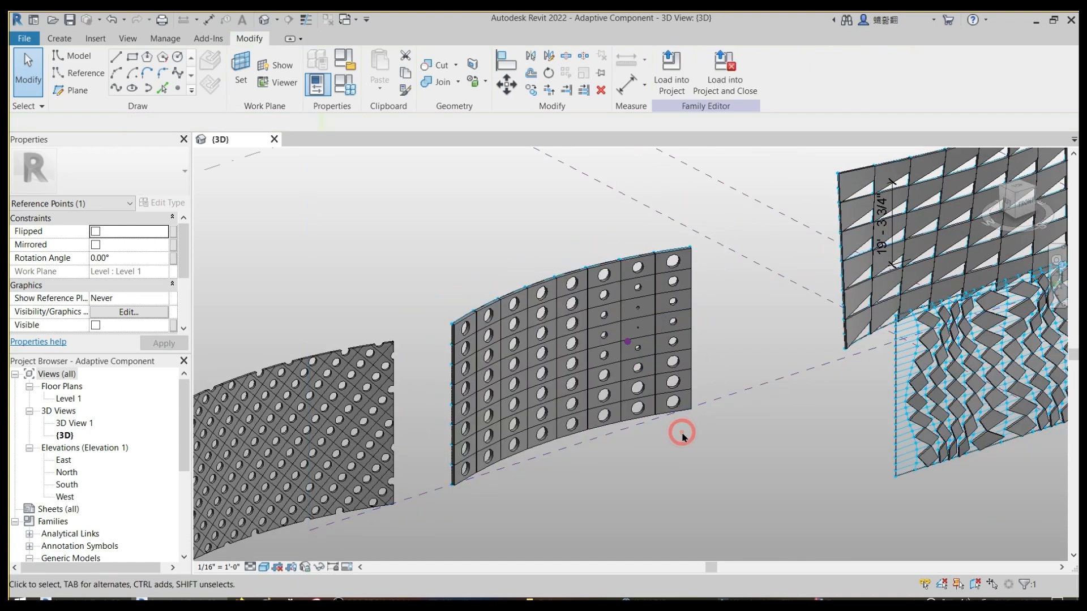
# Step: Examine the diamond-panel wall and its neighbouring panel walls from several angles
pyautogui.moveTo(751, 368); pyautogui.dragTo(491, 319, button='middle')
pyautogui.moveTo(737, 403); pyautogui.dragTo(665, 442, button='middle')
pyautogui.scroll(2, 730, 362)
pyautogui.keyDown('shift'); pyautogui.moveTo(671, 362); pyautogui.dragTo(632, 351, button='middle'); pyautogui.keyUp('shift')
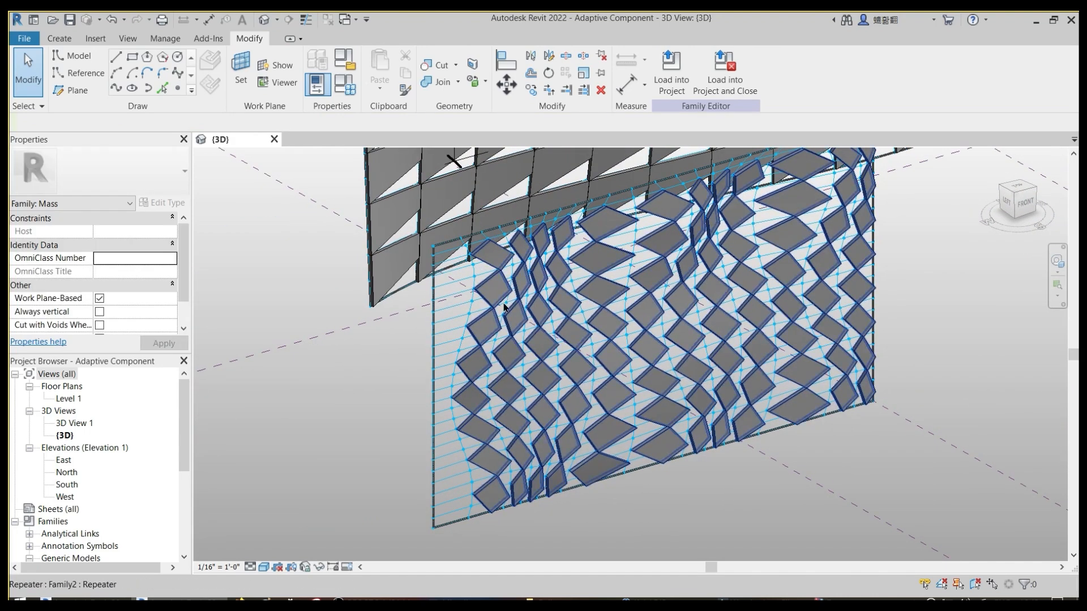
pyautogui.scroll(-1, 585, 336)
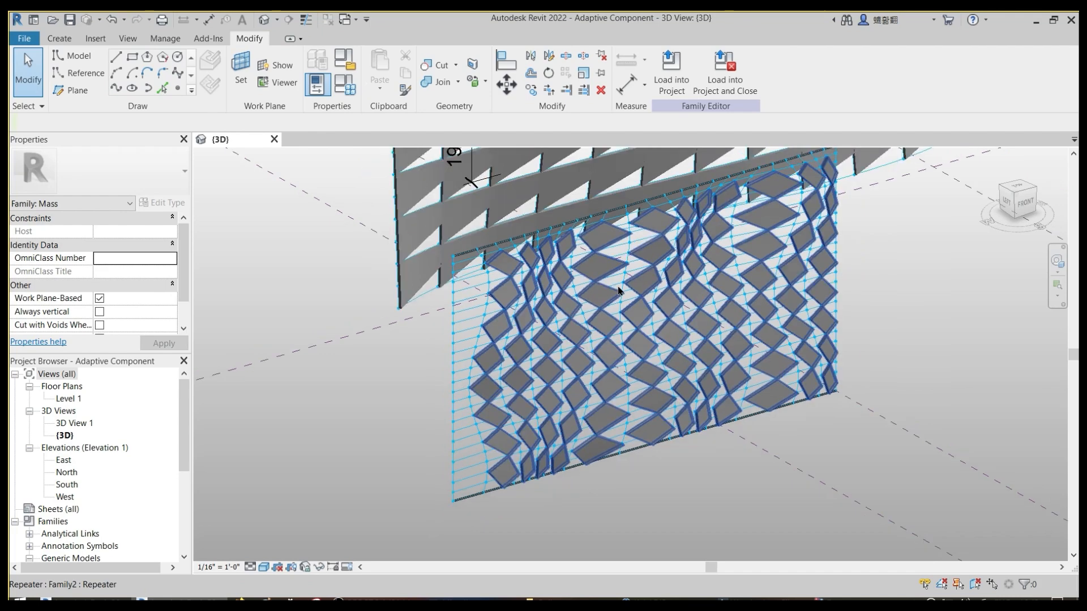
pyautogui.keyDown('shift'); pyautogui.moveTo(647, 317); pyautogui.dragTo(663, 378, button='middle'); pyautogui.keyUp('shift')
pyautogui.scroll(-4, 664, 375)
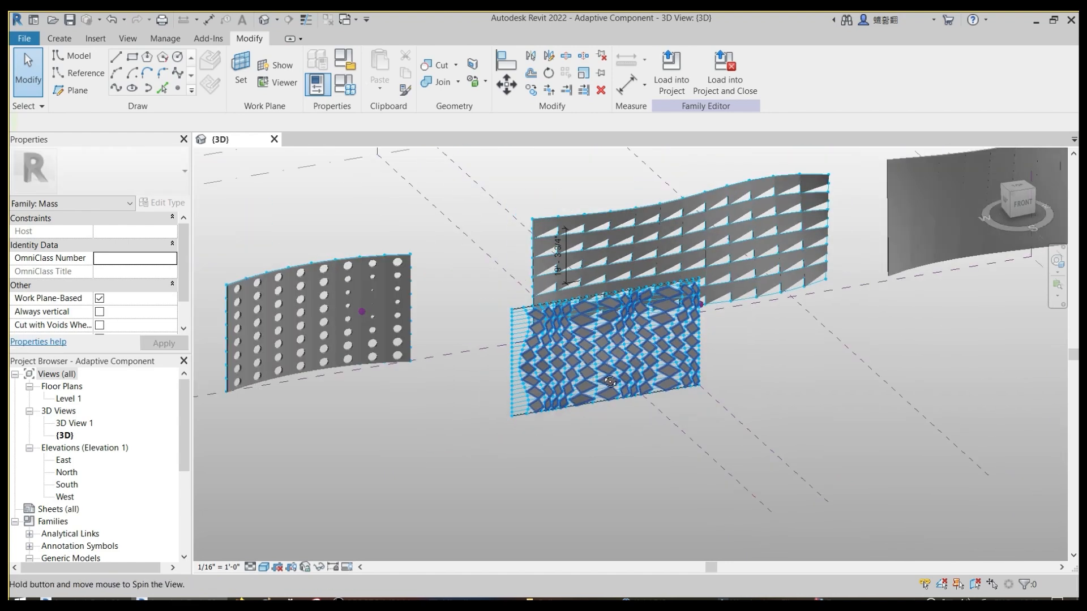
pyautogui.keyDown('shift'); pyautogui.moveTo(592, 376); pyautogui.dragTo(600, 383, button='middle'); pyautogui.keyUp('shift')
pyautogui.keyDown('shift'); pyautogui.moveTo(488, 369); pyautogui.dragTo(575, 389, button='middle'); pyautogui.keyUp('shift')
pyautogui.moveTo(552, 443); pyautogui.dragTo(589, 411, button='middle')
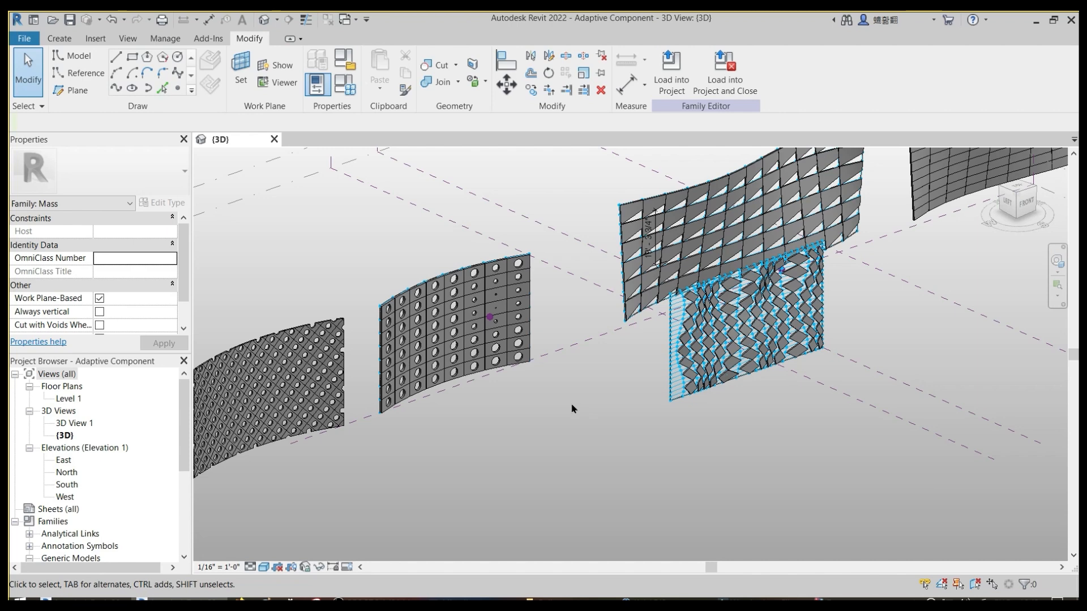
pyautogui.keyDown('shift'); pyautogui.moveTo(578, 419); pyautogui.dragTo(567, 422, button='middle'); pyautogui.keyUp('shift')
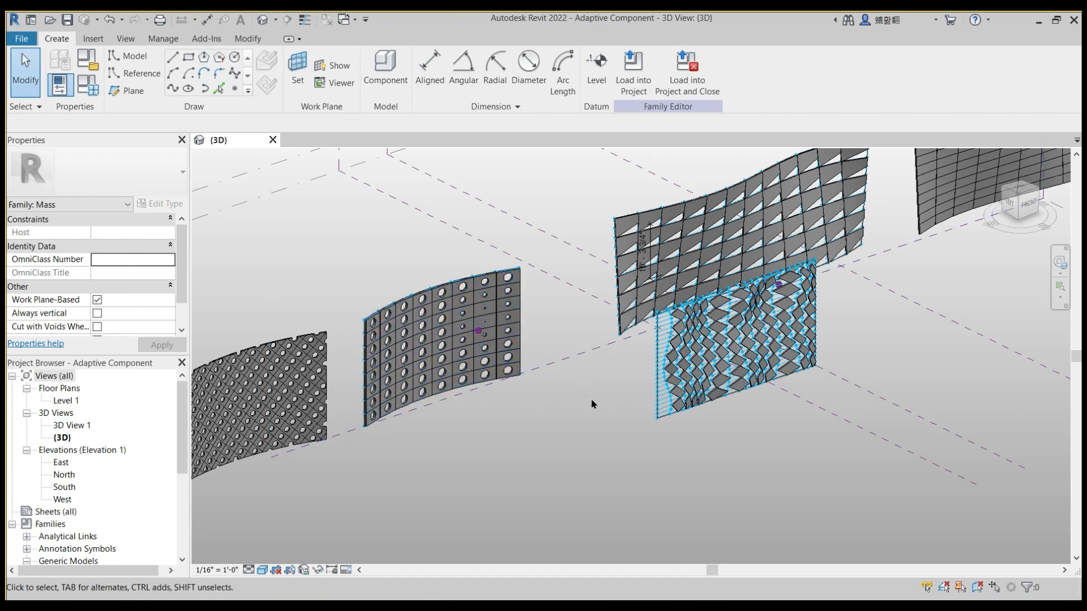
pyautogui.moveTo(591, 404)
pyautogui.mouseDown(button='middle')
pyautogui.moveTo(585, 413)
pyautogui.moveTo(577, 354)
pyautogui.mouseUp(button='middle')
# Step: Launch Dynamo from Revit, enlarge its window to full screen and start a new graph
pyautogui.click(163, 39)
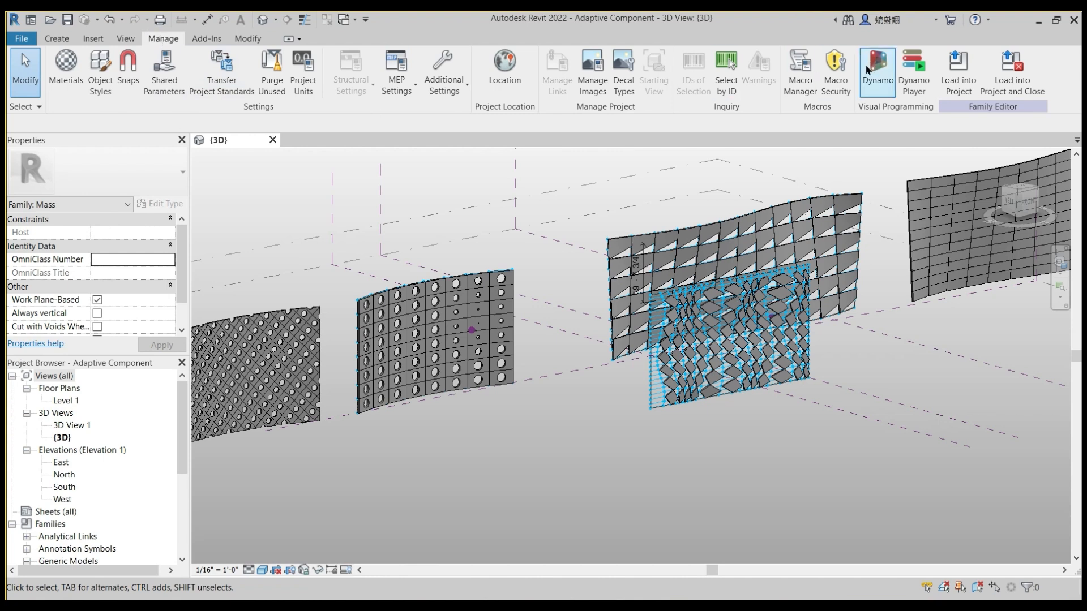
pyautogui.click(875, 82)
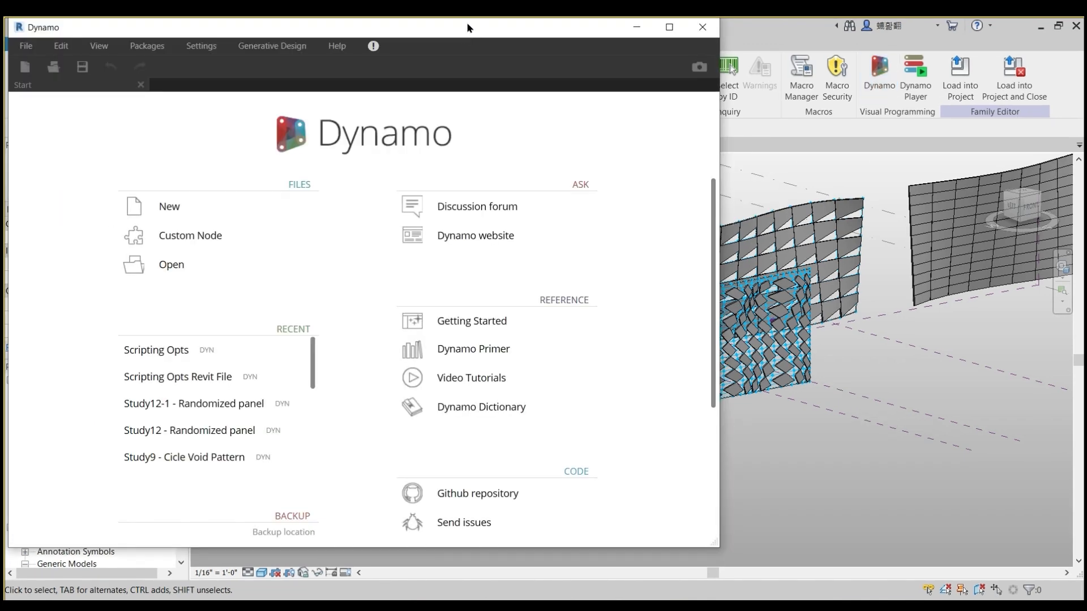
pyautogui.click(466, 33)
pyautogui.click(669, 43)
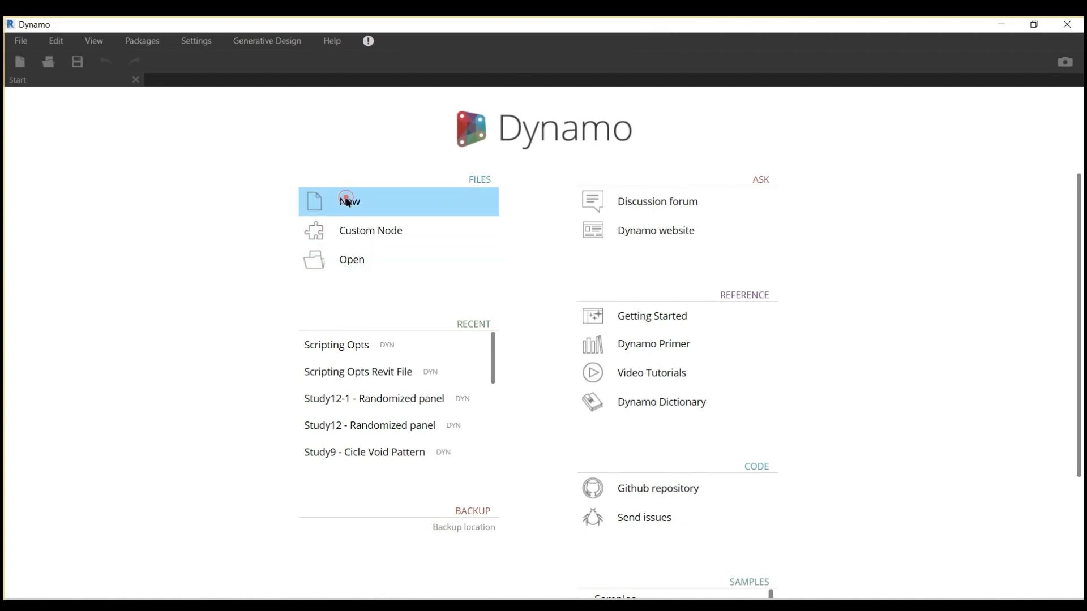
pyautogui.click(346, 202)
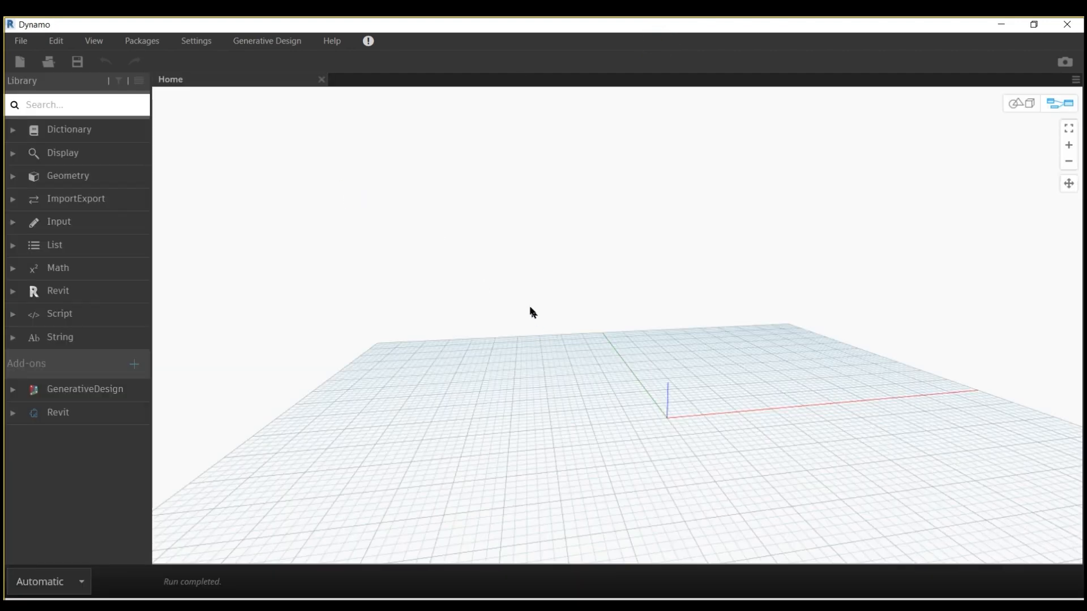
# Step: Add a Point.ByCoordinates node to the empty graph and place it clear of the origin
pyautogui.hotkey('ctrl', 'b')
pyautogui.moveTo(537, 306); pyautogui.dragTo(578, 337, button='right')
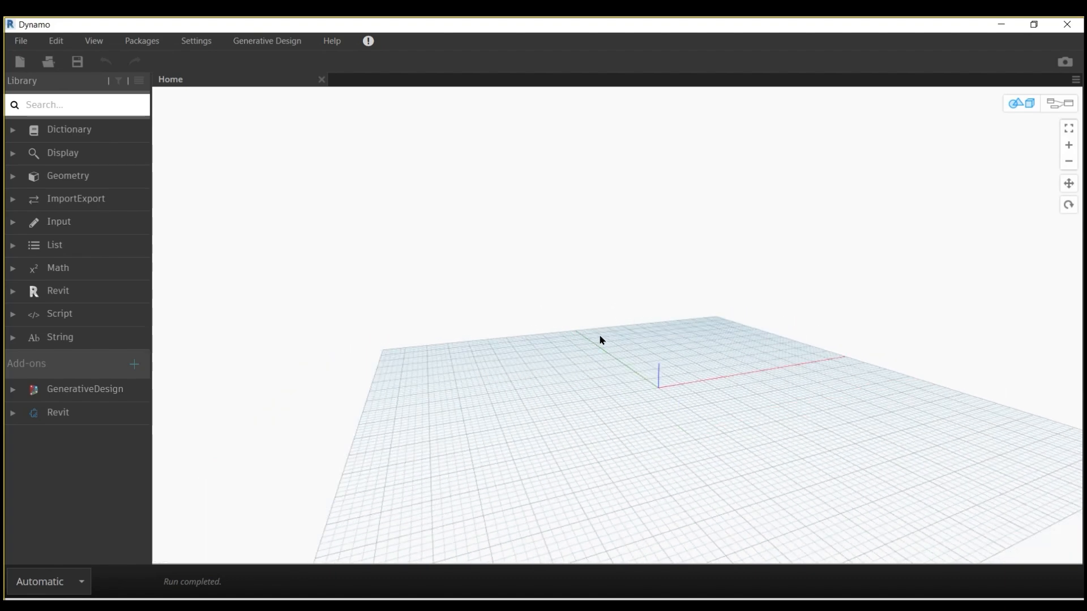
pyautogui.moveTo(618, 297); pyautogui.dragTo(593, 297, button='right')
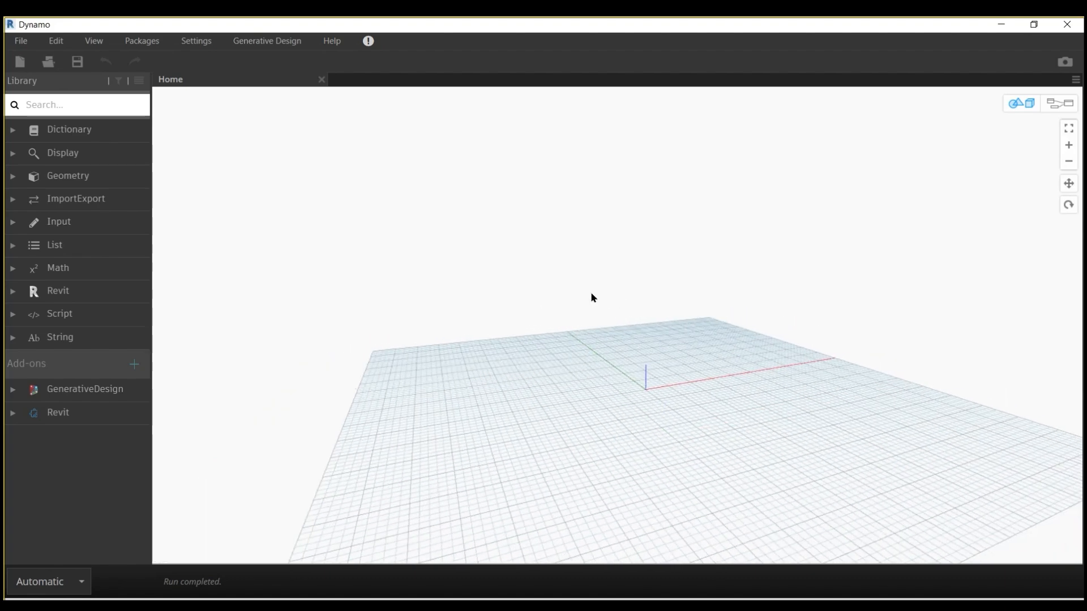
pyautogui.moveTo(559, 298); pyautogui.dragTo(564, 302, button='right')
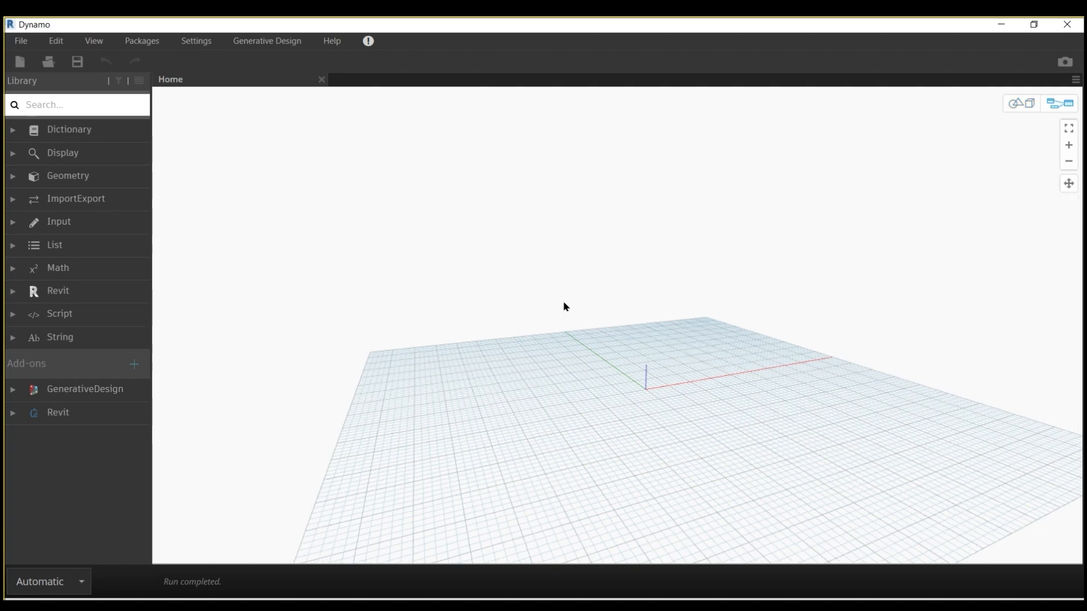
pyautogui.rightClick(565, 307)
pyautogui.write('p')
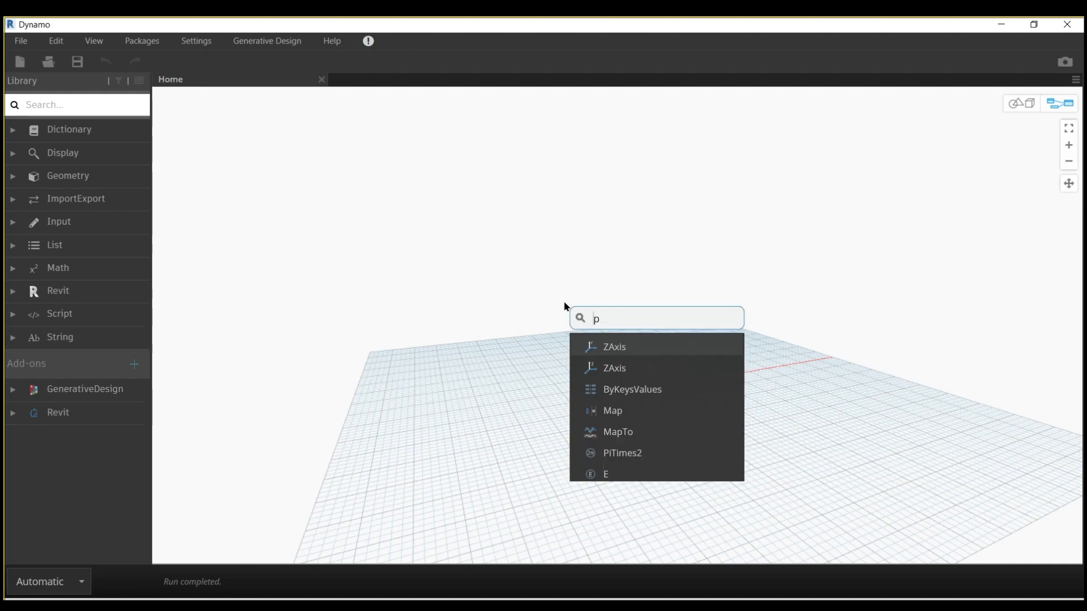
pyautogui.write('oint')
pyautogui.press('Return')
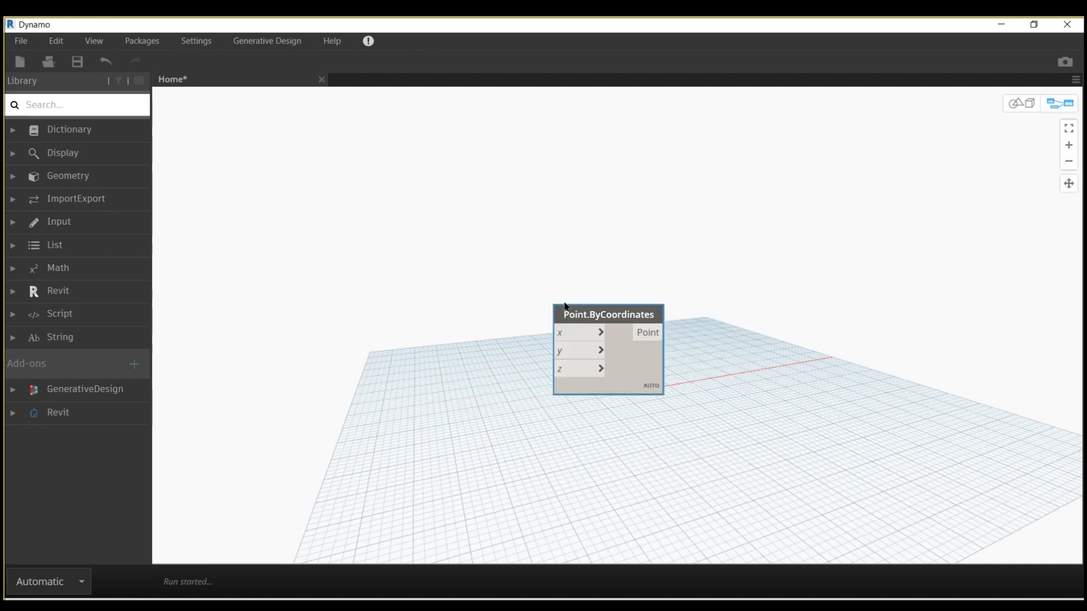
pyautogui.moveTo(622, 338); pyautogui.dragTo(651, 269)
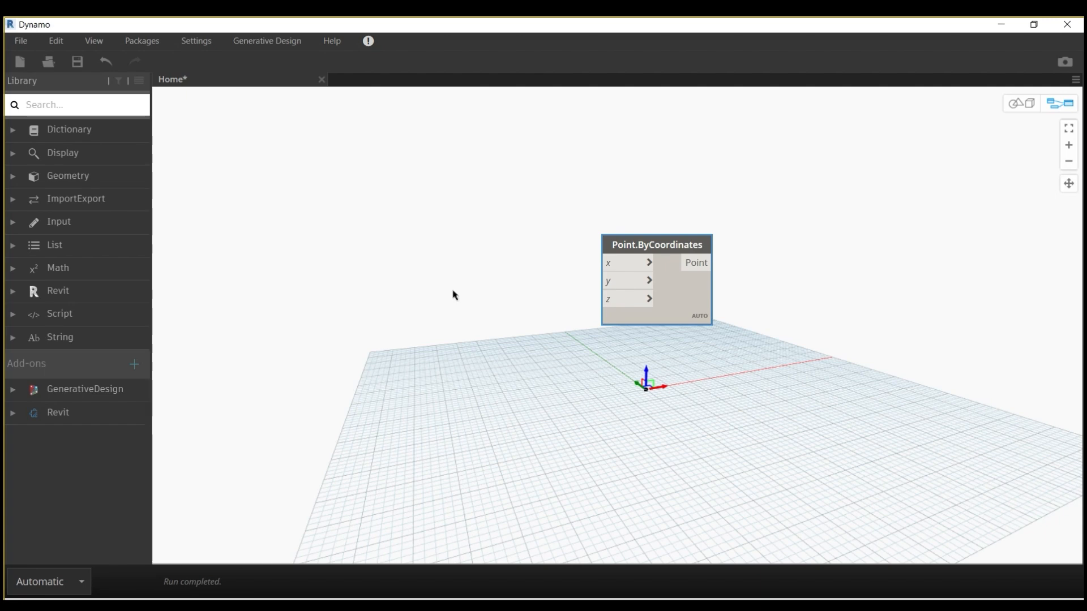
# Step: Add a Code Block with the value 50 beside the Point.ByCoordinates node
pyautogui.rightClick(399, 262)
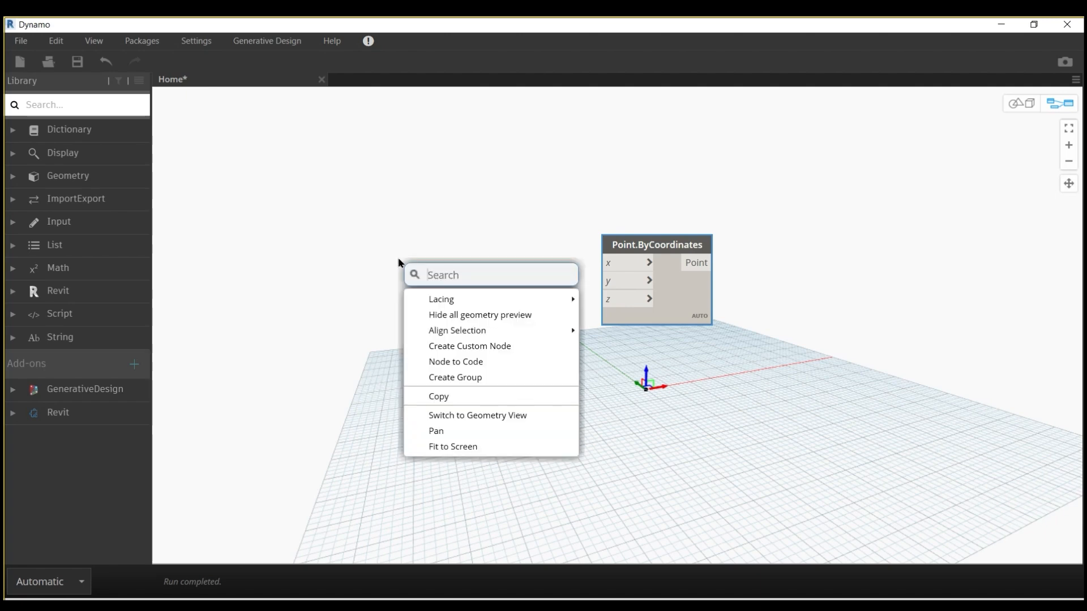
pyautogui.doubleClick(361, 253)
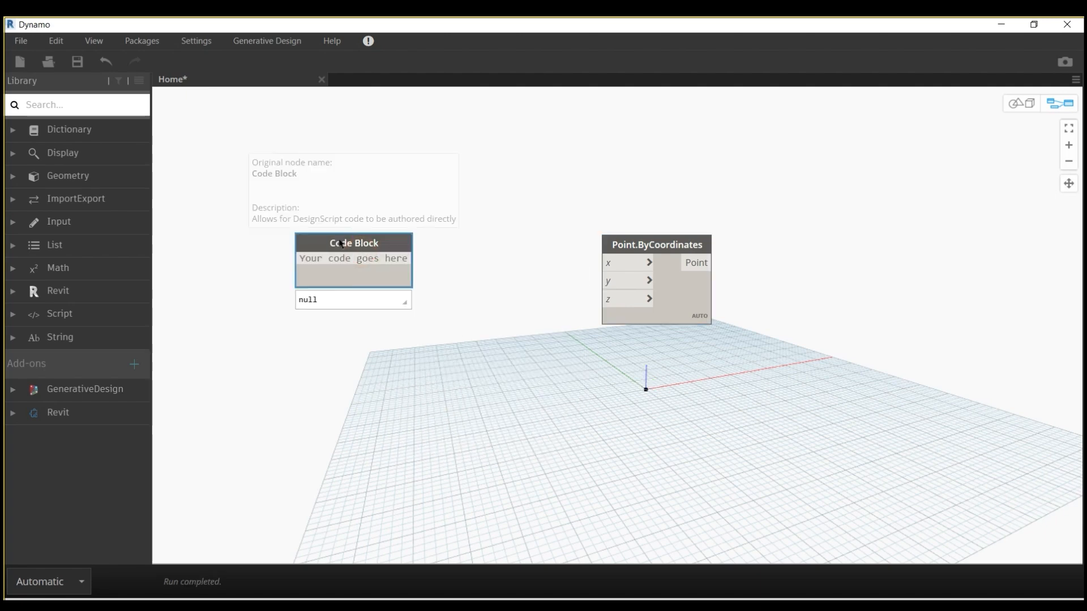
pyautogui.moveTo(300, 241); pyautogui.dragTo(345, 243)
pyautogui.click(375, 261)
pyautogui.write('5')
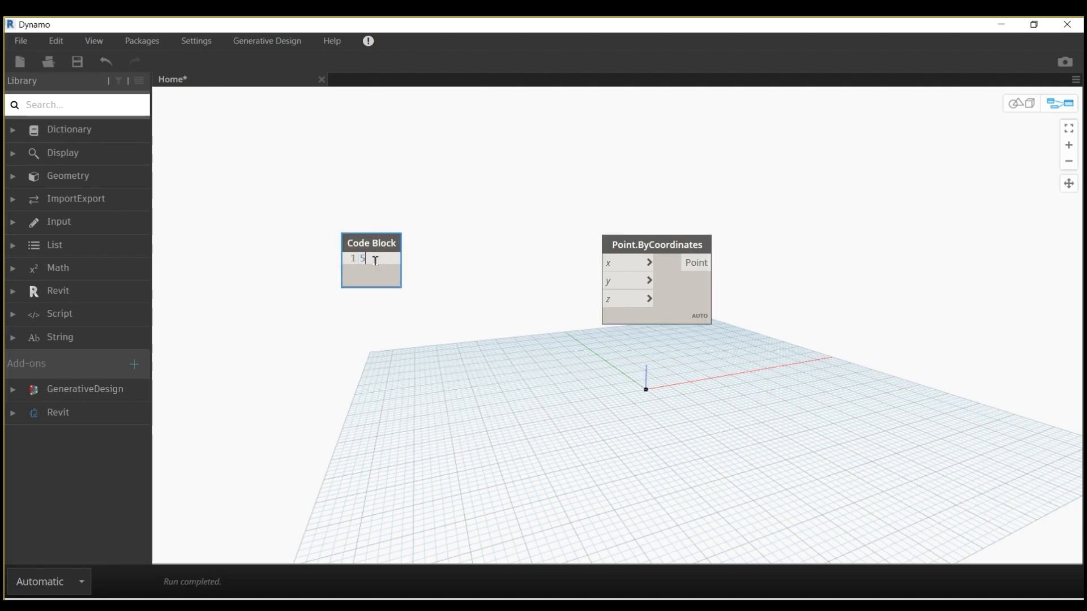
pyautogui.press('Return')
pyautogui.press('BackSpace')
pyautogui.write('0')
pyautogui.press('Return')
# Step: Duplicate the Point.ByCoordinates node until four are stacked in a column, and delete the surplus copy
pyautogui.moveTo(650, 253); pyautogui.dragTo(629, 136)
pyautogui.hotkey('ctrl', 'c')
pyautogui.hotkey('ctrl', 'v')
pyautogui.hotkey('ctrl', 'v')
pyautogui.hotkey('ctrl', 'v')
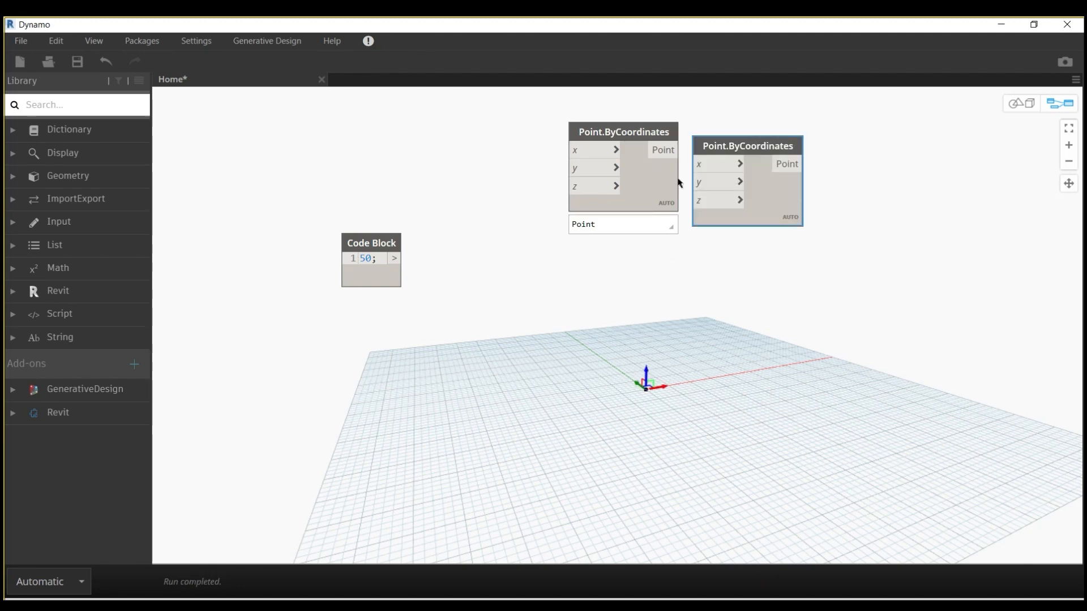
pyautogui.hotkey('ctrl', 'v')
pyautogui.moveTo(761, 171); pyautogui.dragTo(622, 413)
pyautogui.moveTo(769, 155); pyautogui.dragTo(636, 305)
pyautogui.moveTo(758, 159); pyautogui.dragTo(644, 246)
pyautogui.moveTo(644, 413); pyautogui.dragTo(643, 448)
pyautogui.moveTo(637, 303); pyautogui.dragTo(642, 353)
pyautogui.click(781, 202)
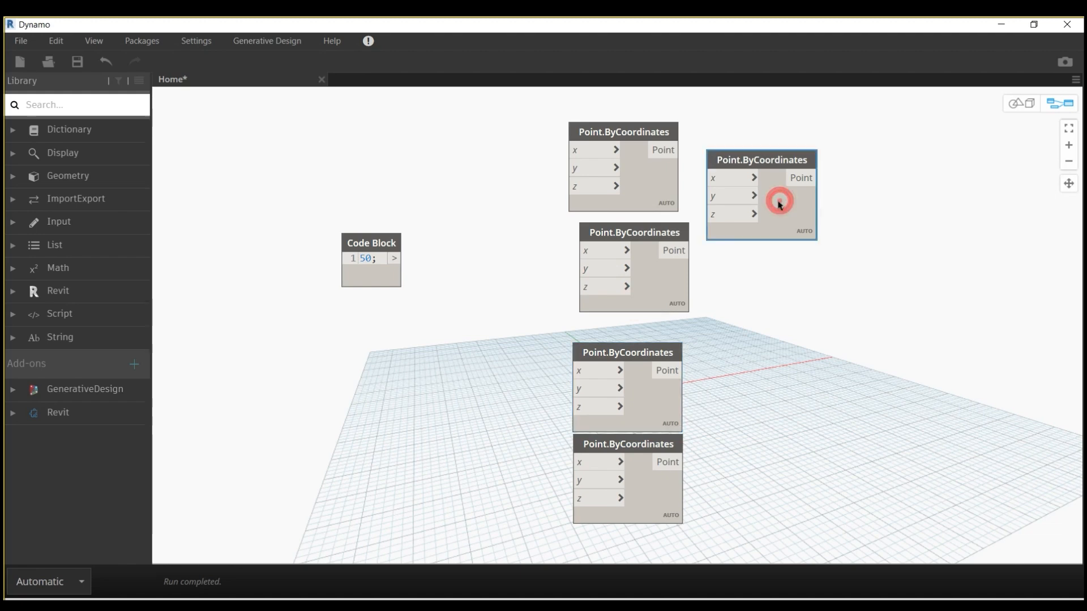
pyautogui.press('Delete')
# Step: Connect the value 50 to x of the second point node, x and z of the third, and z of the fourth
pyautogui.click(394, 258)
pyautogui.click(588, 252)
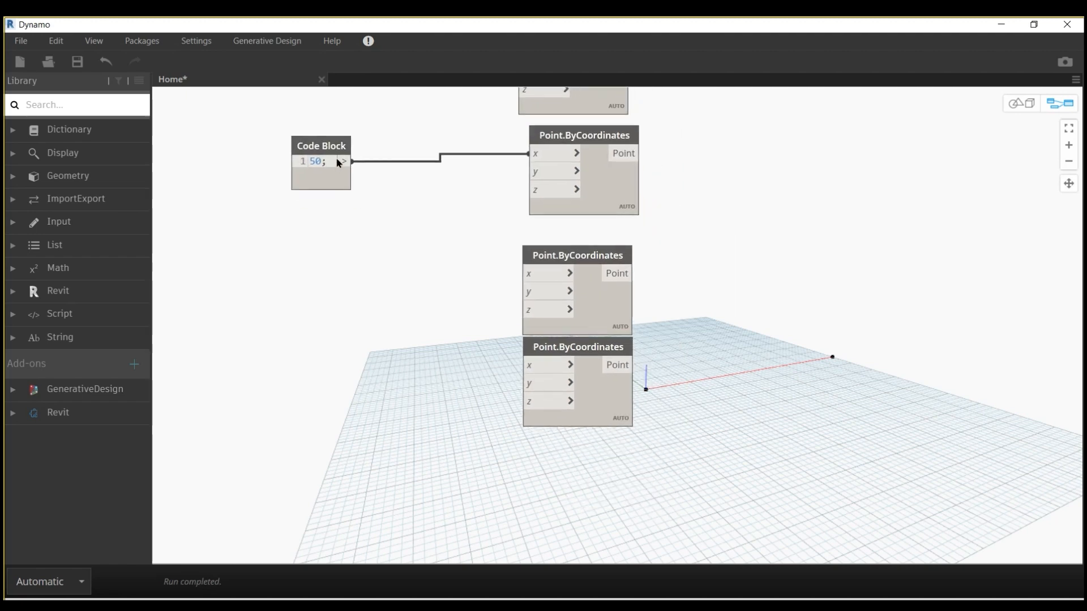
pyautogui.click(344, 161)
pyautogui.click(523, 274)
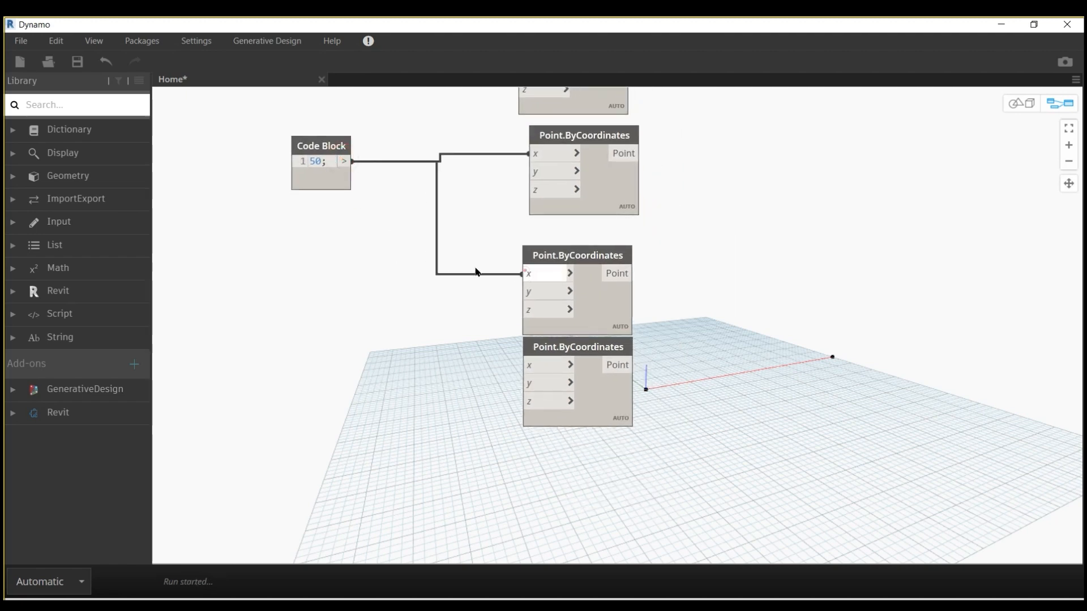
pyautogui.moveTo(340, 161); pyautogui.dragTo(346, 162)
pyautogui.click(346, 162)
pyautogui.click(522, 310)
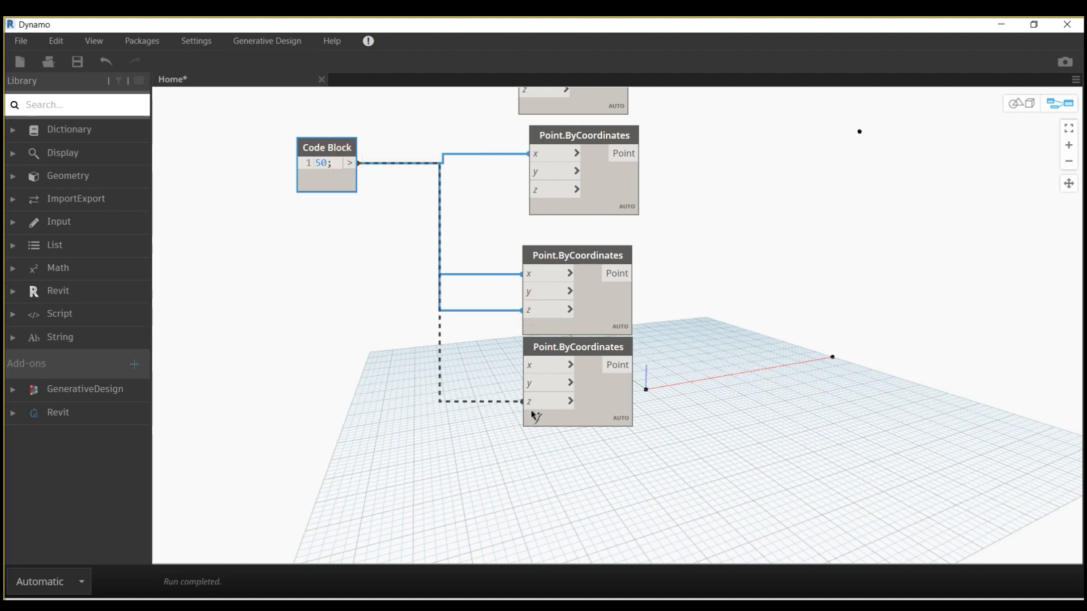
pyautogui.click(570, 402)
# Step: Examine the generated corner points in the 3D geometry preview and return to the graph
pyautogui.hotkey('ctrl', 'b')
pyautogui.scroll(-4, 725, 342)
pyautogui.moveTo(725, 343); pyautogui.dragTo(716, 398, button='middle')
pyautogui.moveTo(721, 371); pyautogui.dragTo(716, 357, button='right')
pyautogui.moveTo(716, 356); pyautogui.dragTo(714, 270, button='middle')
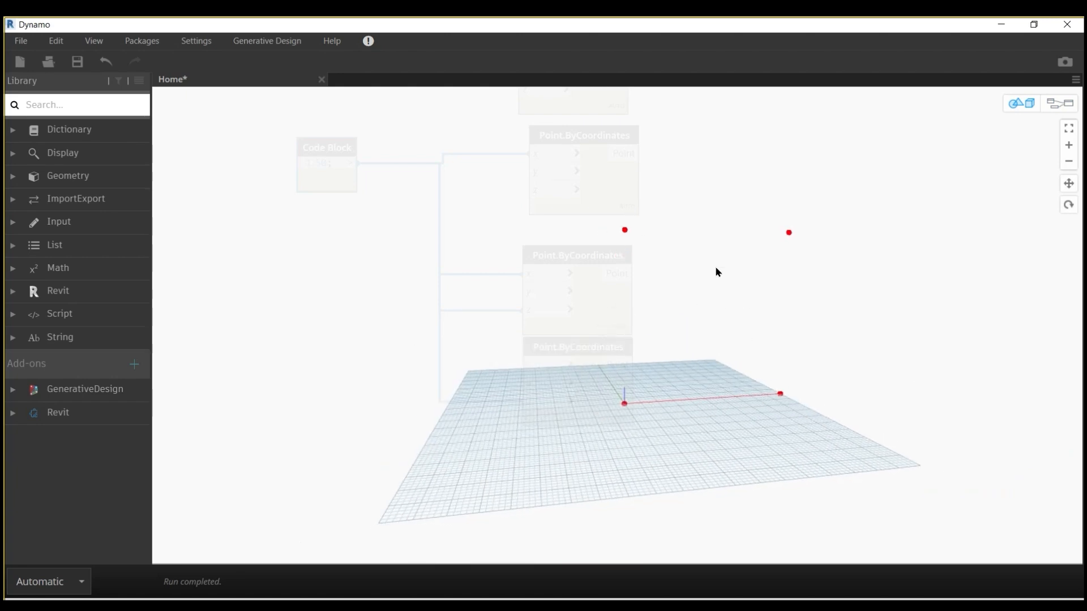
pyautogui.rightClick(715, 268)
pyautogui.click(698, 256)
pyautogui.hotkey('ctrl', 'b')
# Step: Add a Rectangle.ByCornerPoints node beside the column of point nodes
pyautogui.moveTo(708, 276); pyautogui.dragTo(610, 303, button='middle')
pyautogui.rightClick(611, 303)
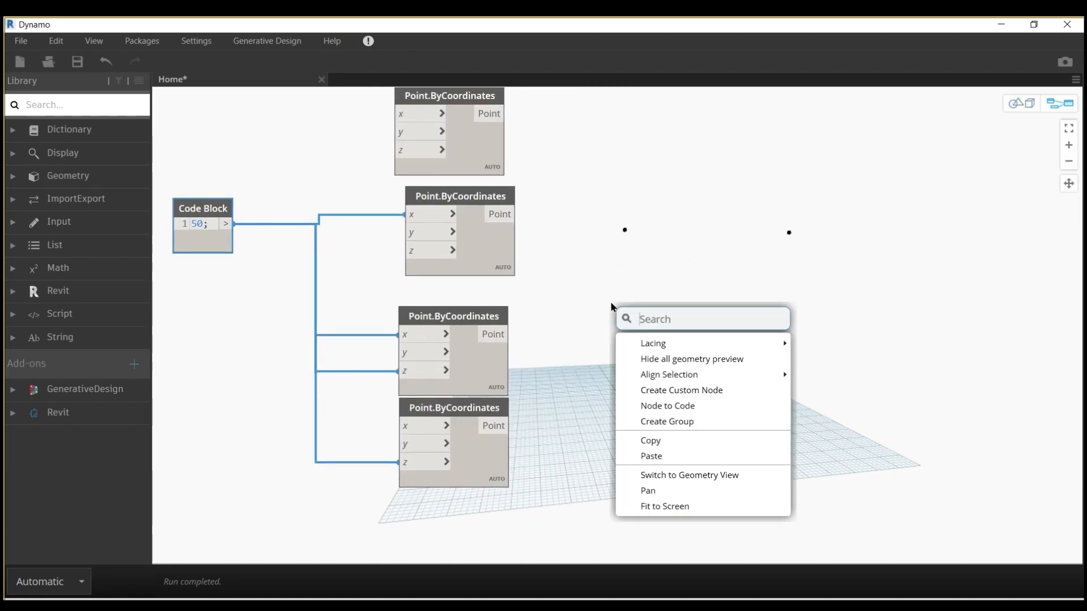
pyautogui.write('rect')
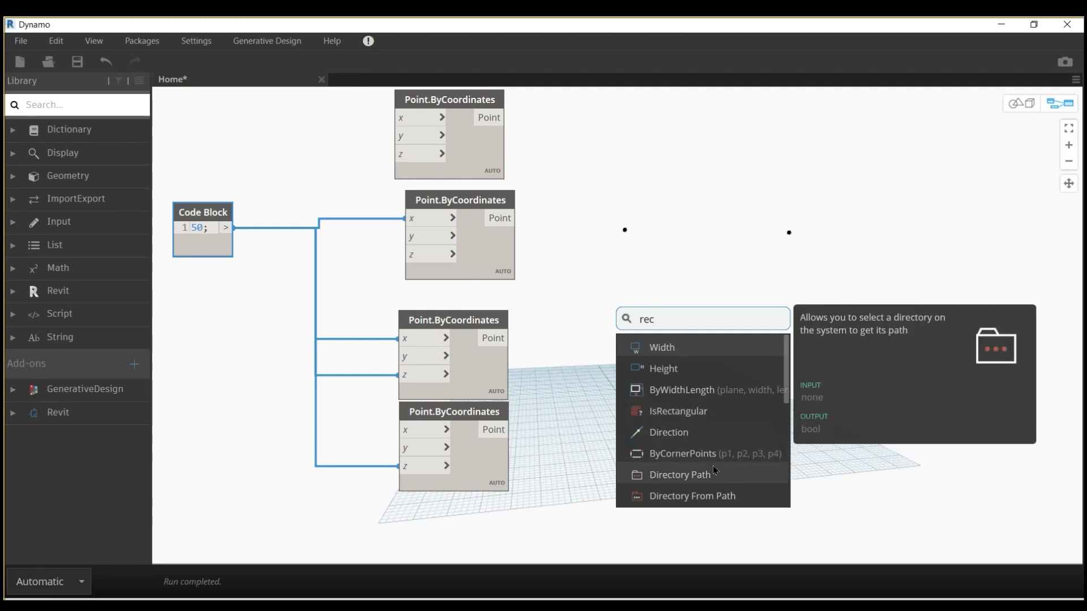
pyautogui.click(687, 453)
pyautogui.moveTo(770, 468); pyautogui.dragTo(716, 218)
# Step: Connect the four Point.ByCoordinates outputs, in order, to p1, p2, p3 and p4 of Rectangle.ByCornerPoints
pyautogui.moveTo(506, 117); pyautogui.dragTo(662, 237)
pyautogui.click(491, 246)
pyautogui.moveTo(515, 219); pyautogui.dragTo(661, 256)
pyautogui.moveTo(508, 339); pyautogui.dragTo(660, 274)
pyautogui.moveTo(504, 431); pyautogui.dragTo(660, 293)
# Step: Turn off the geometry preview of the four Point.ByCoordinates nodes and the Rectangle.ByCornerPoints node
pyautogui.click(485, 155)
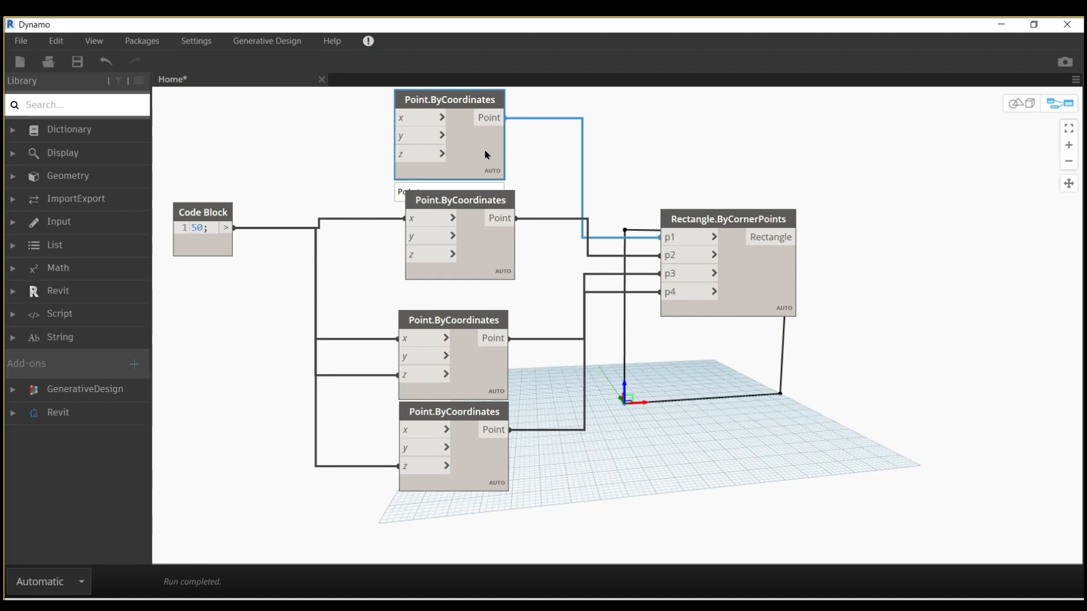
pyautogui.rightClick(501, 148)
pyautogui.click(524, 255)
pyautogui.click(484, 250)
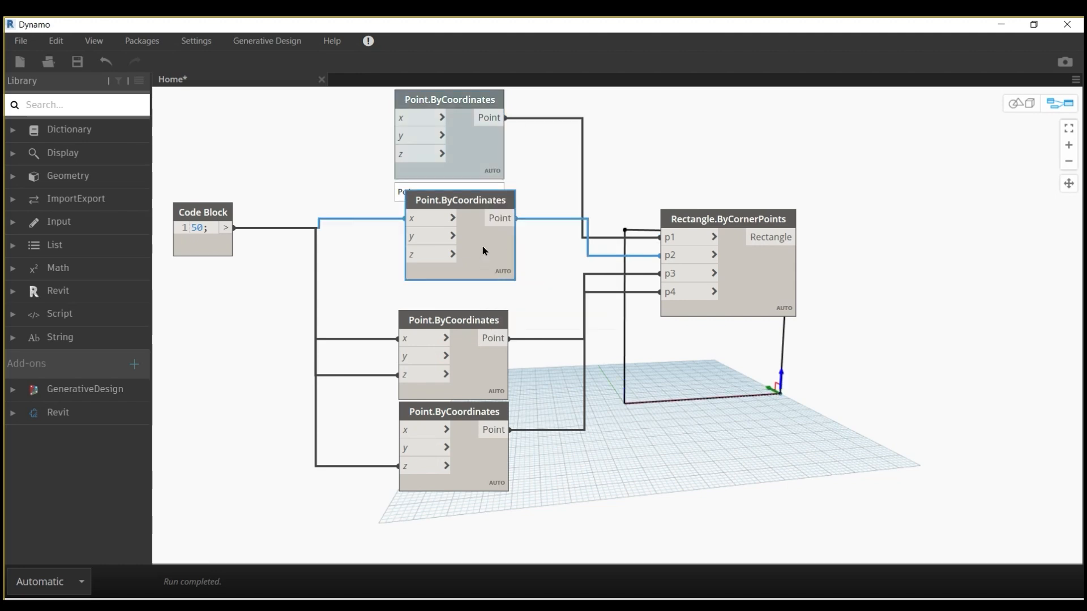
pyautogui.rightClick(483, 248)
pyautogui.click(517, 349)
pyautogui.click(468, 362)
pyautogui.rightClick(468, 362)
pyautogui.click(508, 464)
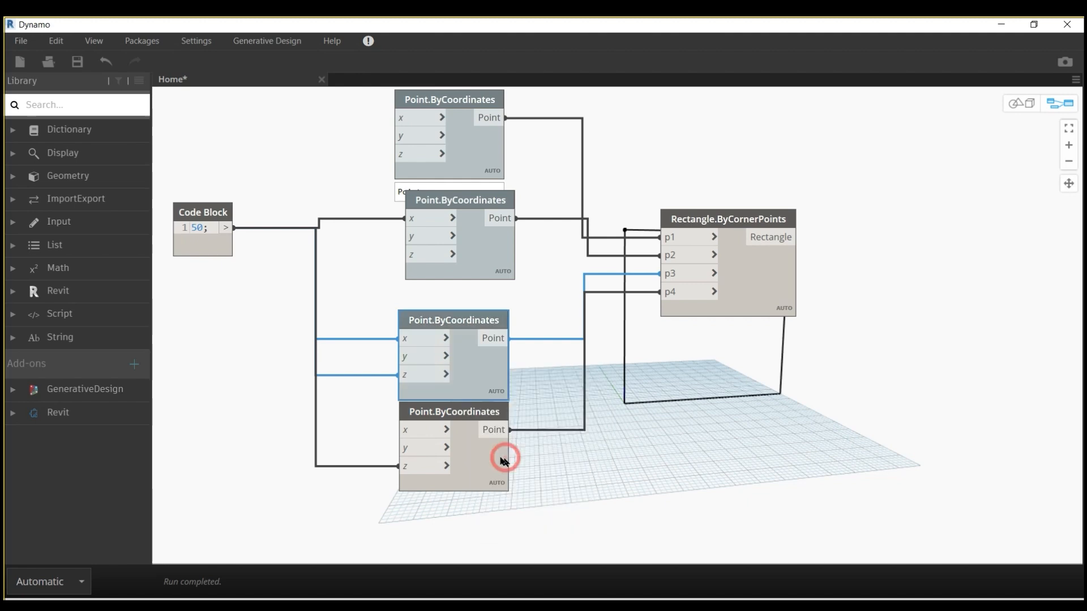
pyautogui.rightClick(488, 447)
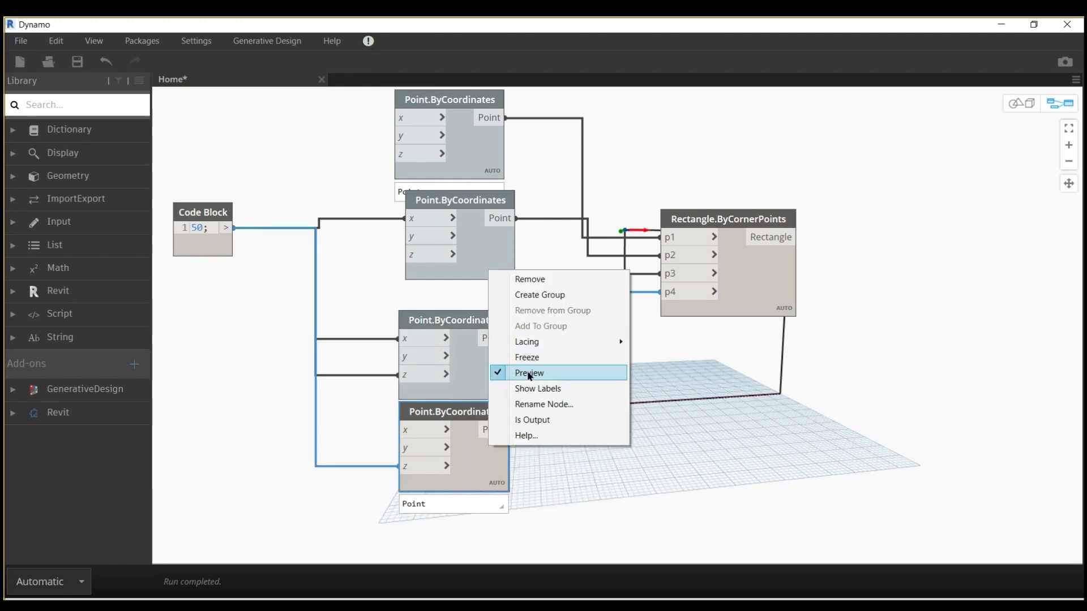
pyautogui.click(527, 371)
pyautogui.click(751, 277)
pyautogui.rightClick(749, 278)
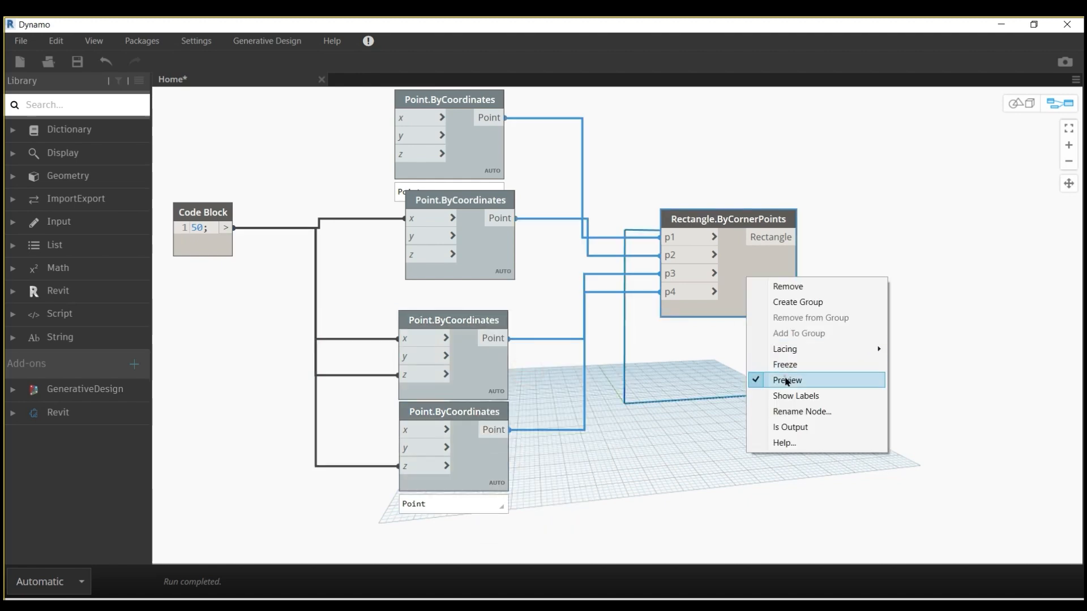
pyautogui.click(786, 379)
# Step: Add a Surface.ByPatch node after the rectangle node and connect the Rectangle output to its closedCurve input
pyautogui.moveTo(840, 340); pyautogui.dragTo(532, 339, button='middle')
pyautogui.rightClick(644, 267)
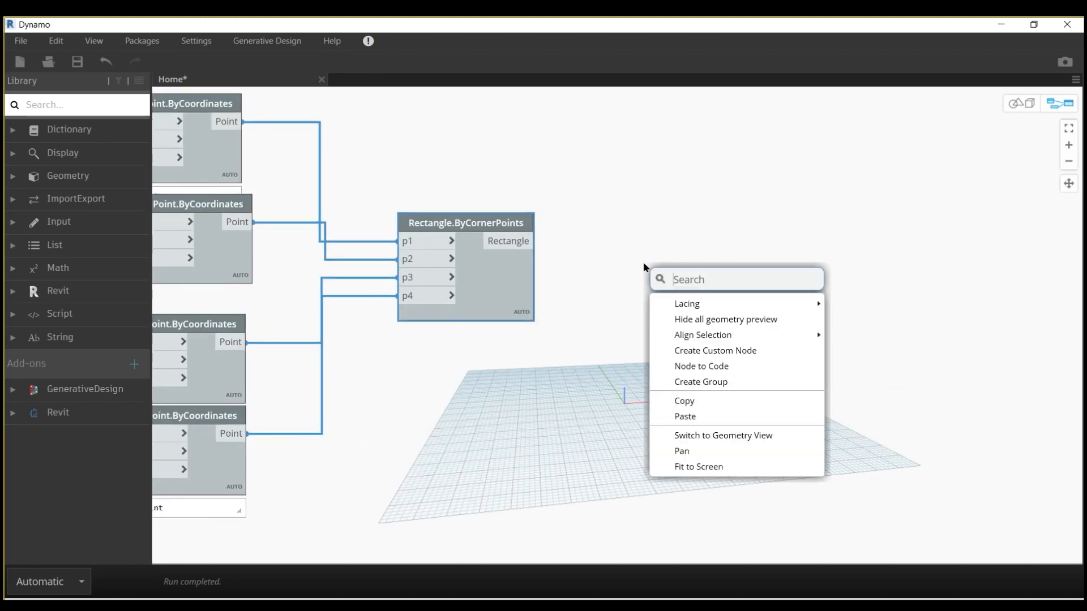
pyautogui.write('patch')
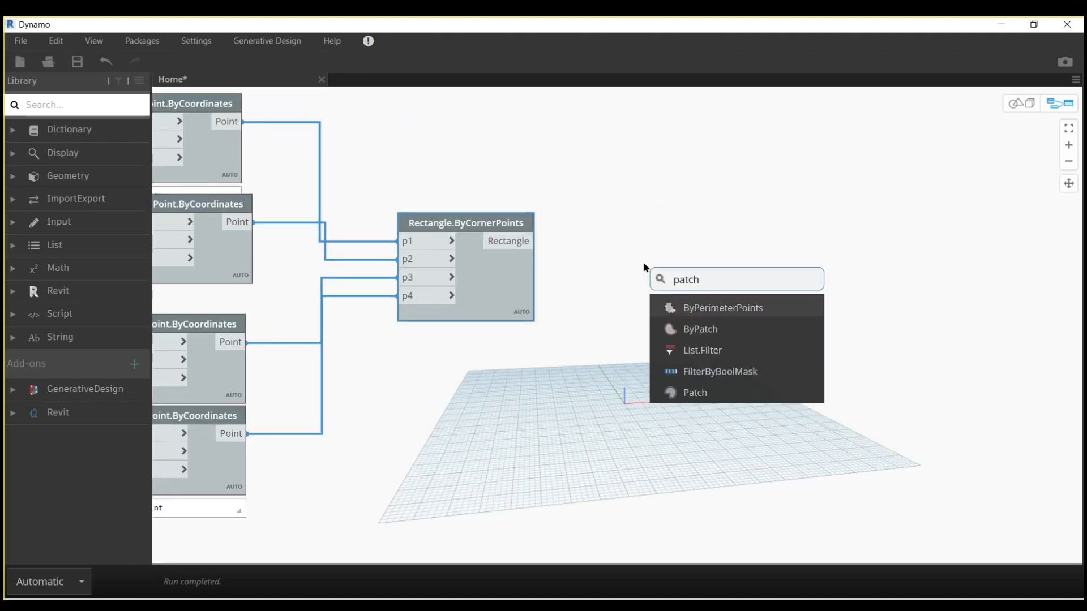
pyautogui.press('Down')
pyautogui.press('Return')
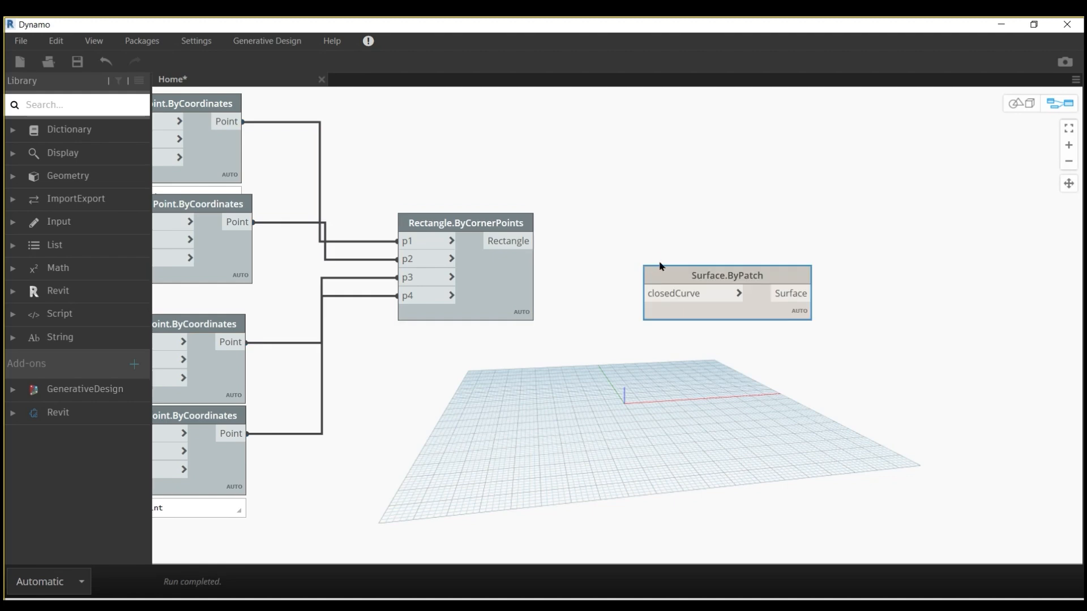
pyautogui.moveTo(679, 272); pyautogui.dragTo(654, 244)
pyautogui.moveTo(535, 241); pyautogui.dragTo(637, 279)
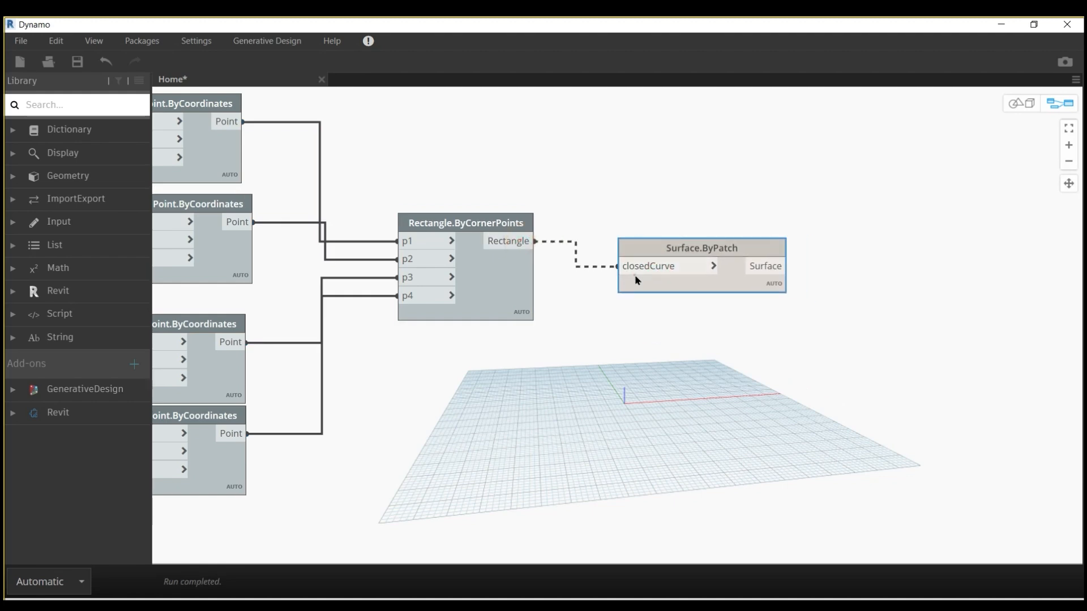
pyautogui.click(635, 275)
pyautogui.moveTo(695, 249); pyautogui.dragTo(698, 241)
# Step: Turn off the geometry preview of the Surface.ByPatch node
pyautogui.moveTo(825, 202); pyautogui.dragTo(631, 210, button='middle')
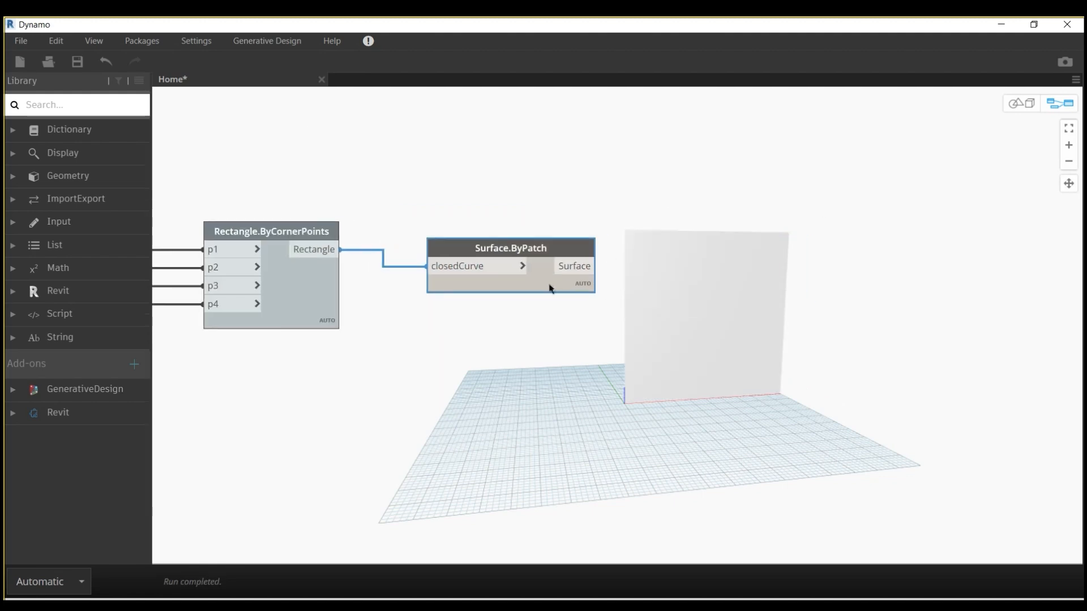
pyautogui.rightClick(548, 291)
pyautogui.click(606, 386)
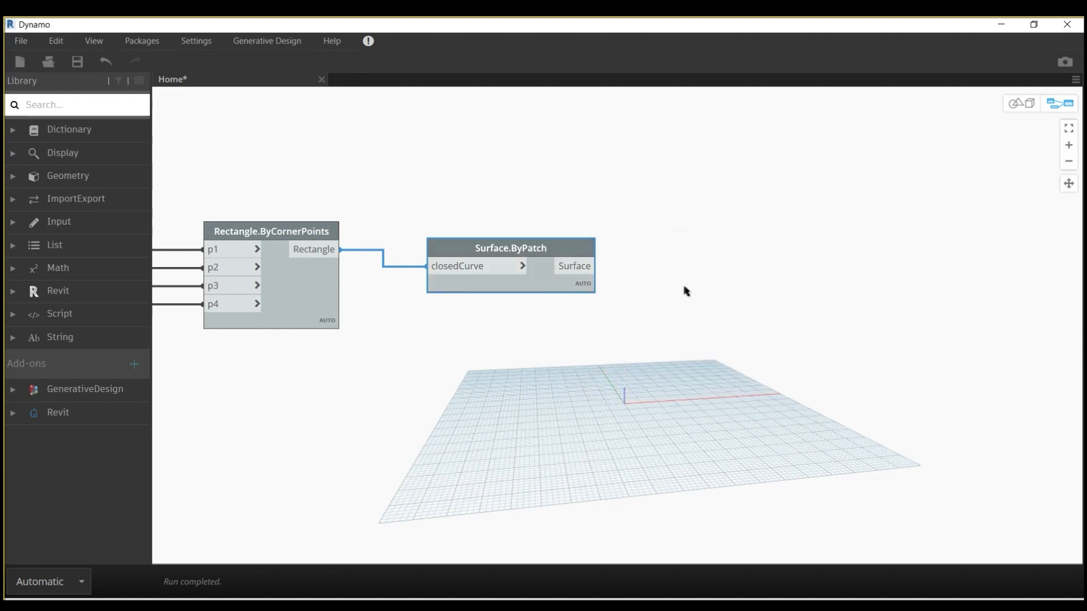
# Step: Add a Surface.Thicken node with thickness and both_sides inputs, and connect the patch's Surface output to its surface input
pyautogui.rightClick(685, 292)
pyautogui.write('thcikk')
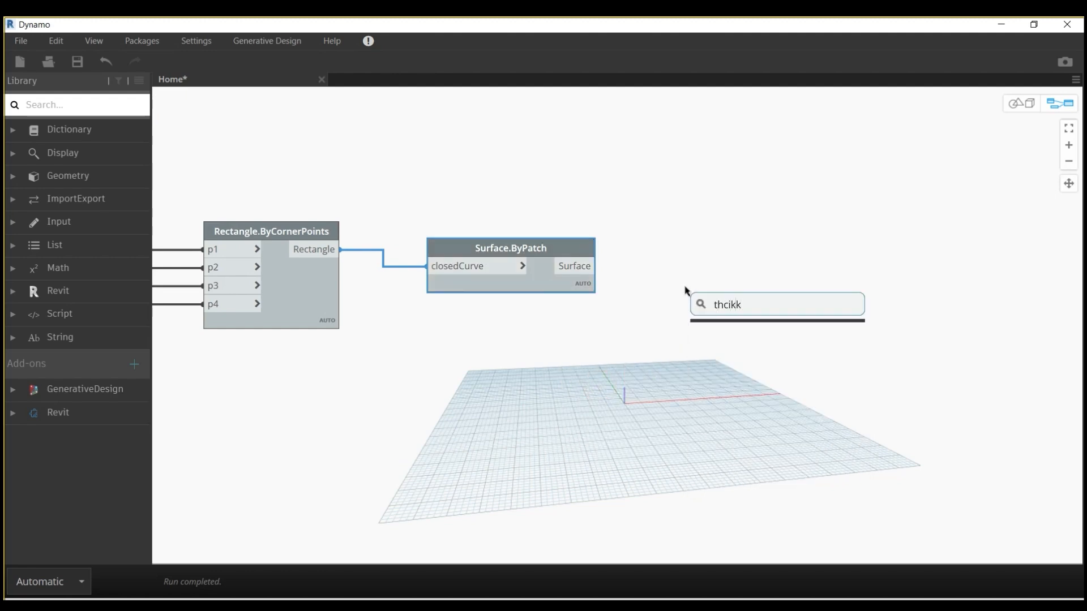
pyautogui.press('BackSpace')
pyautogui.write('ci')
pyautogui.press('BackSpace')
pyautogui.write('icknes')
pyautogui.press('BackSpace')
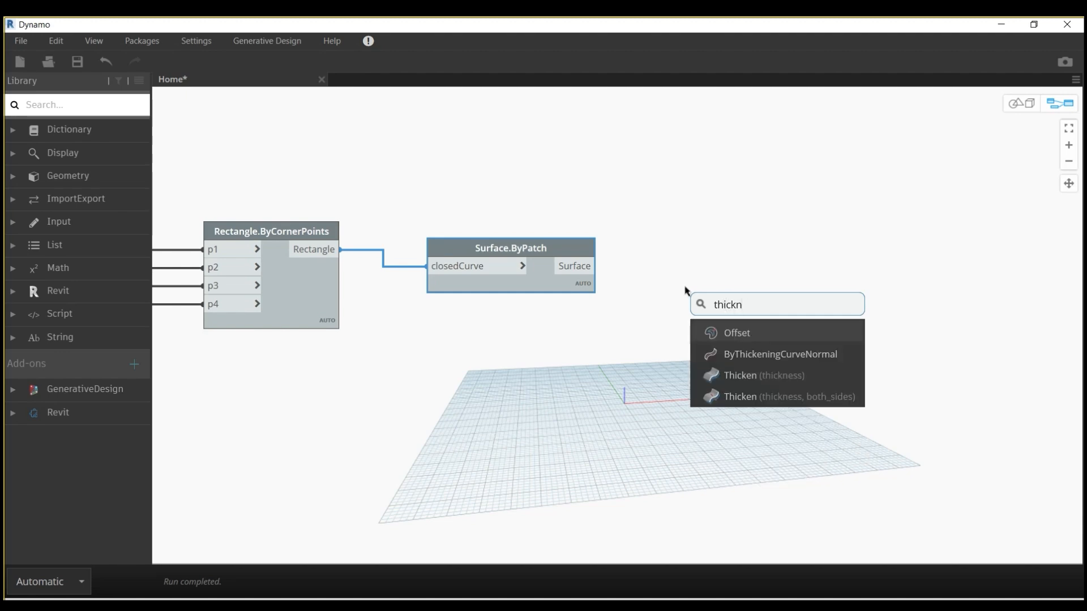
pyautogui.press('Down')
pyautogui.press('Down')
pyautogui.press('Down')
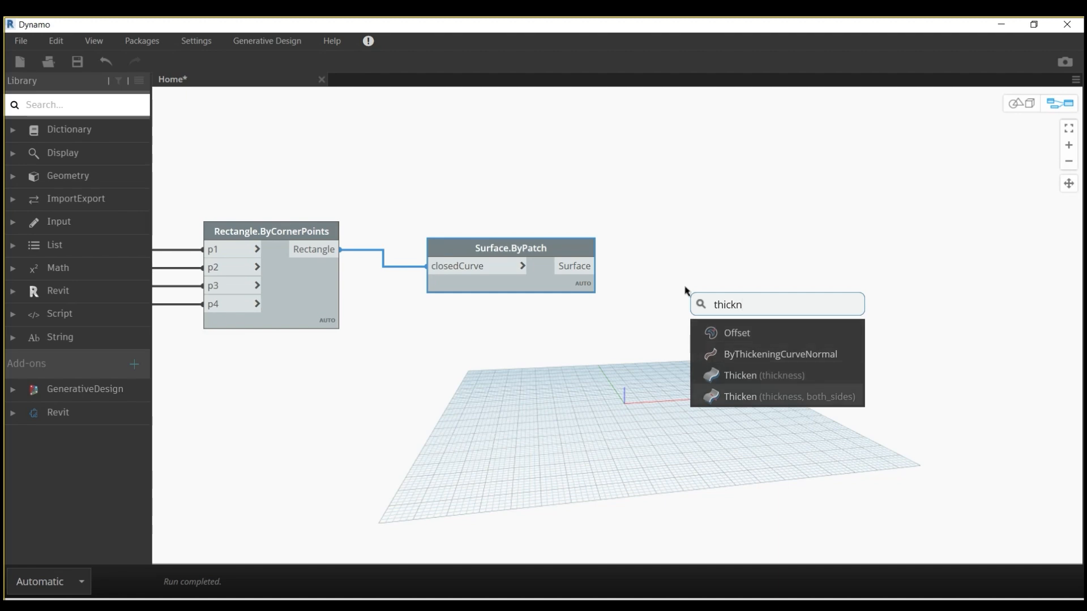
pyautogui.press('Return')
pyautogui.moveTo(739, 301); pyautogui.dragTo(730, 250)
pyautogui.click(593, 266)
pyautogui.click(683, 282)
# Step: Add a Code Block with the value 0.5 and connect it to the thickness input of Surface.Thicken
pyautogui.rightClick(590, 344)
pyautogui.click(592, 343)
pyautogui.doubleClick(592, 343)
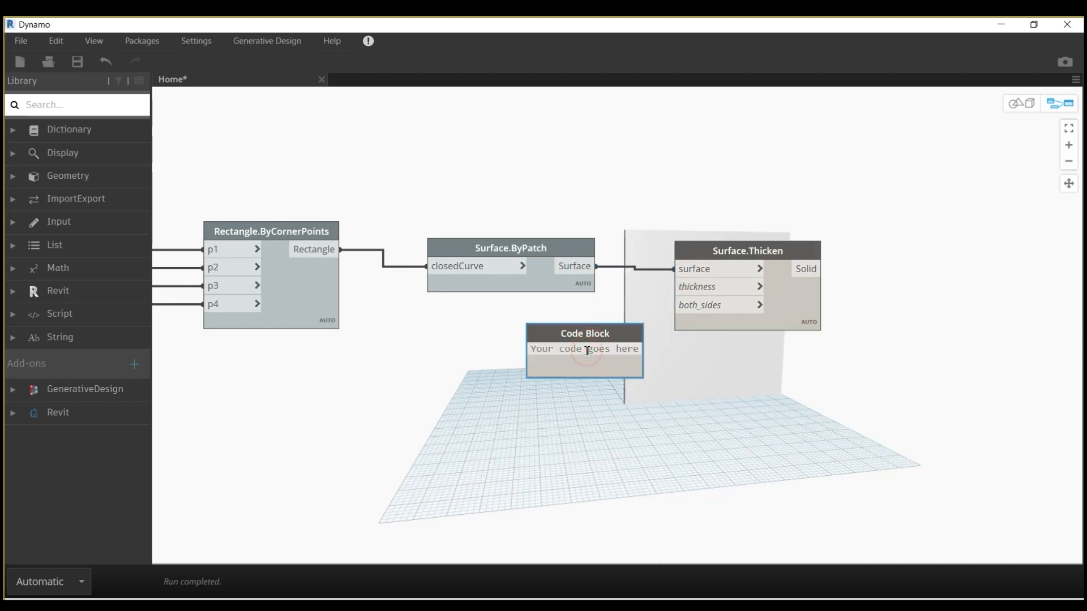
pyautogui.write('0.5')
pyautogui.press('Return')
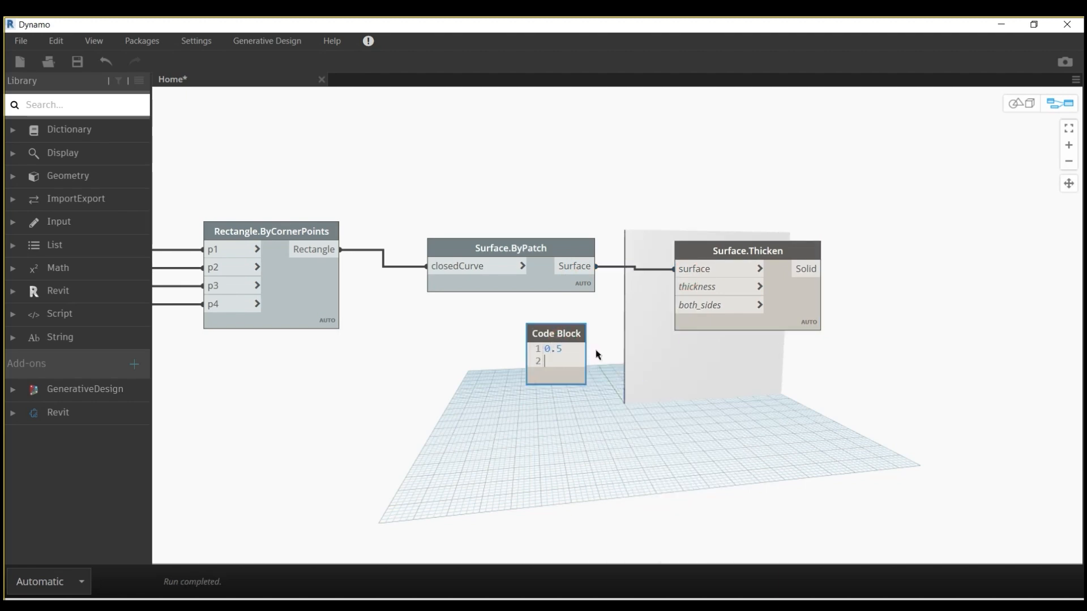
pyautogui.click(594, 356)
pyautogui.moveTo(589, 349); pyautogui.dragTo(689, 287)
# Step: Add a Boolean node set to False and connect it to the both_sides input of Surface.Thicken
pyautogui.rightClick(654, 379)
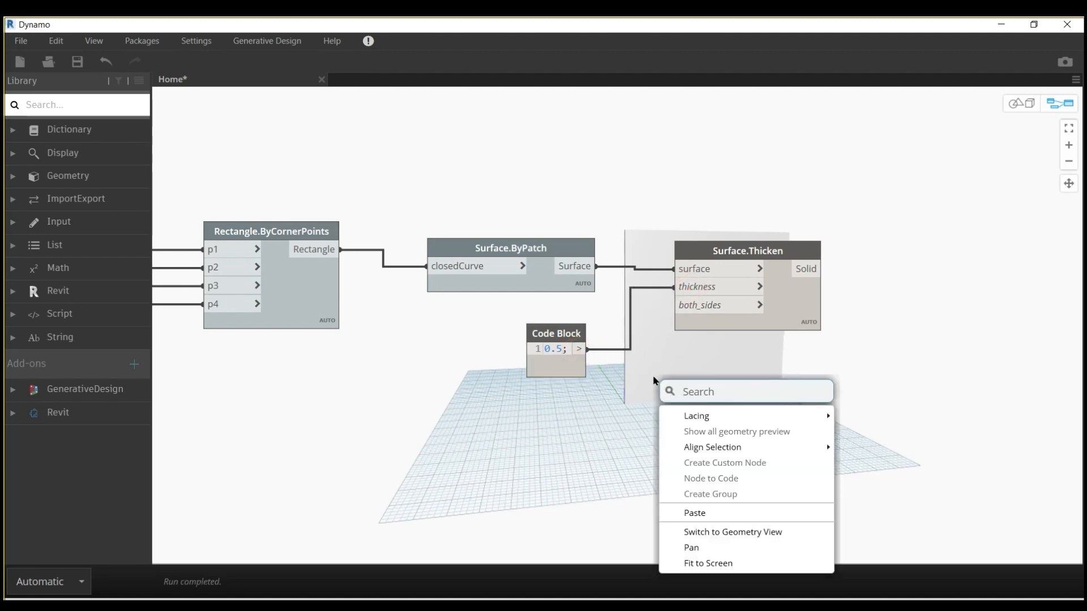
pyautogui.write('bool')
pyautogui.click(744, 424)
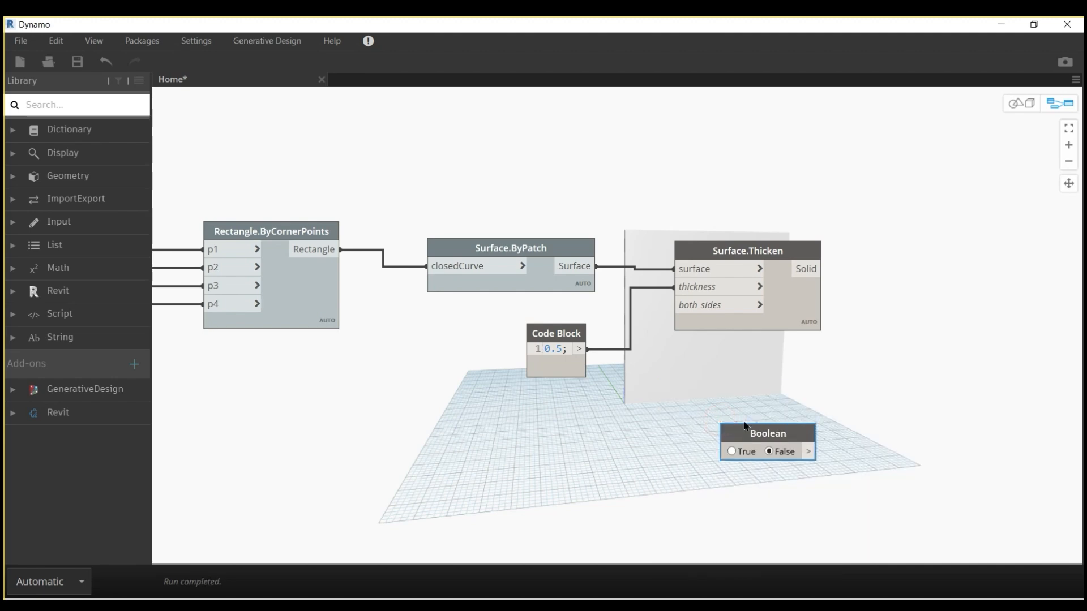
pyautogui.moveTo(720, 436); pyautogui.dragTo(570, 432)
pyautogui.click(658, 447)
pyautogui.click(674, 306)
# Step: Examine the thickened panel in the 3D geometry preview and return to the graph
pyautogui.hotkey('ctrl', 'b')
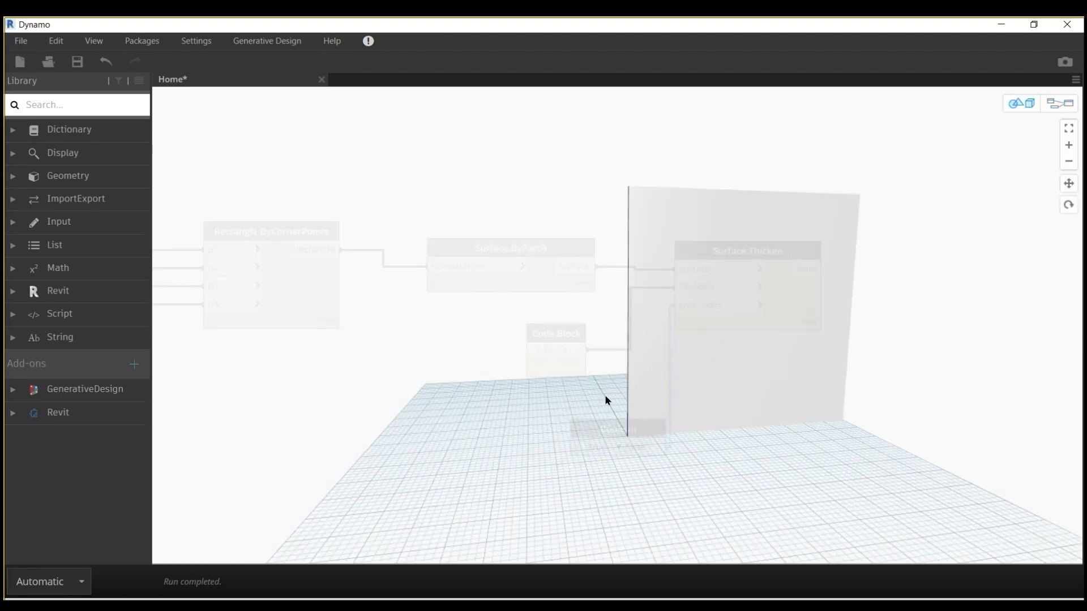
pyautogui.scroll(3, 605, 396)
pyautogui.moveTo(604, 453); pyautogui.dragTo(663, 483, button='right')
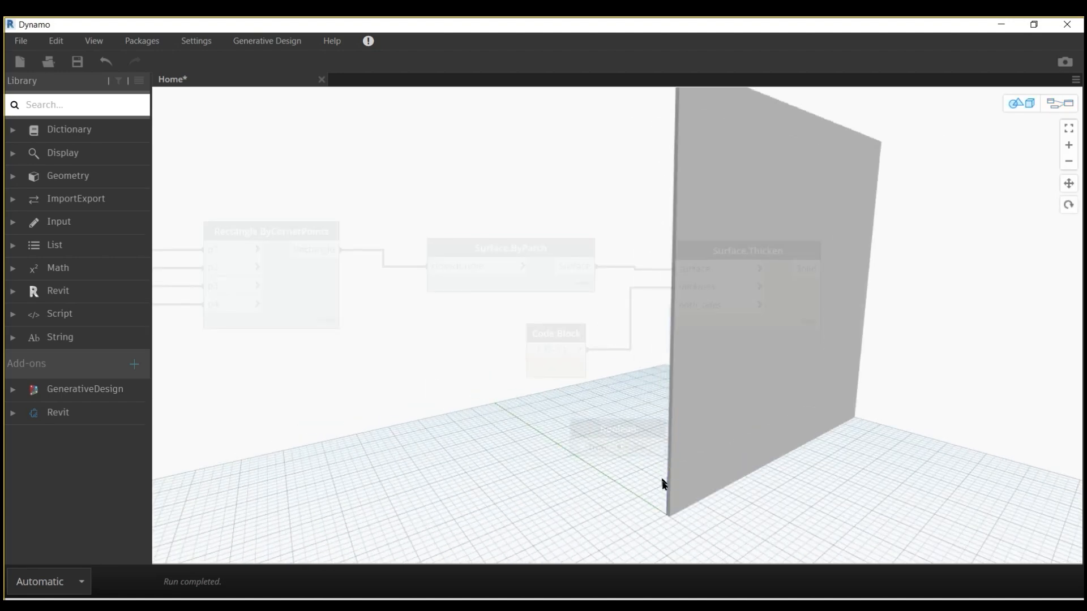
pyautogui.scroll(-2, 649, 401)
pyautogui.moveTo(658, 407); pyautogui.dragTo(671, 403, button='right')
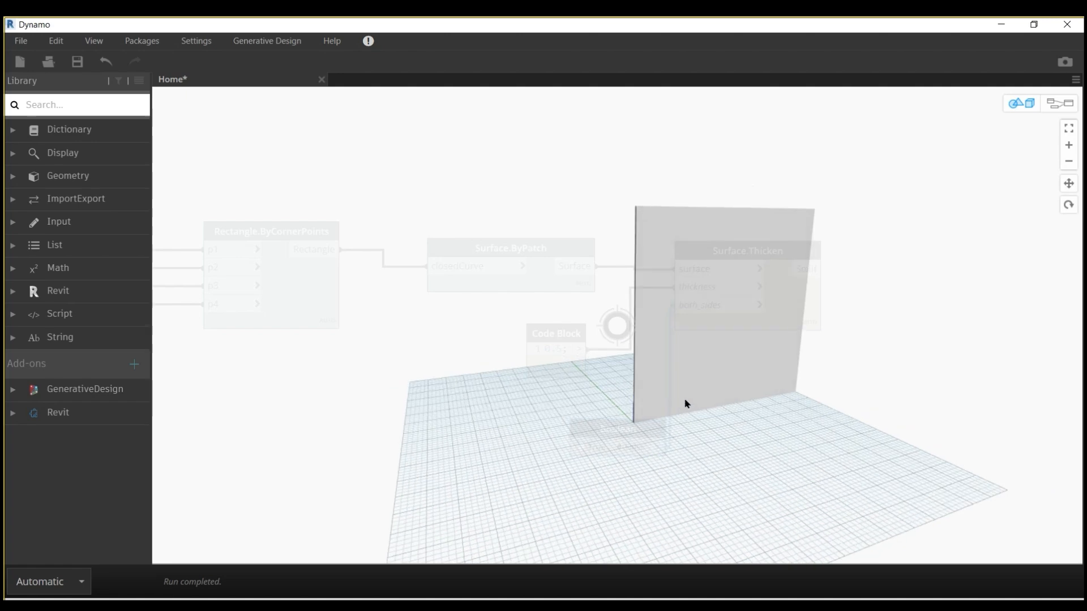
pyautogui.scroll(-1, 715, 366)
pyautogui.scroll(-2, 715, 366)
pyautogui.hotkey('ctrl', 'b')
# Step: Turn off the geometry preview of the Surface.Thicken node
pyautogui.moveTo(757, 391); pyautogui.dragTo(631, 317, button='middle')
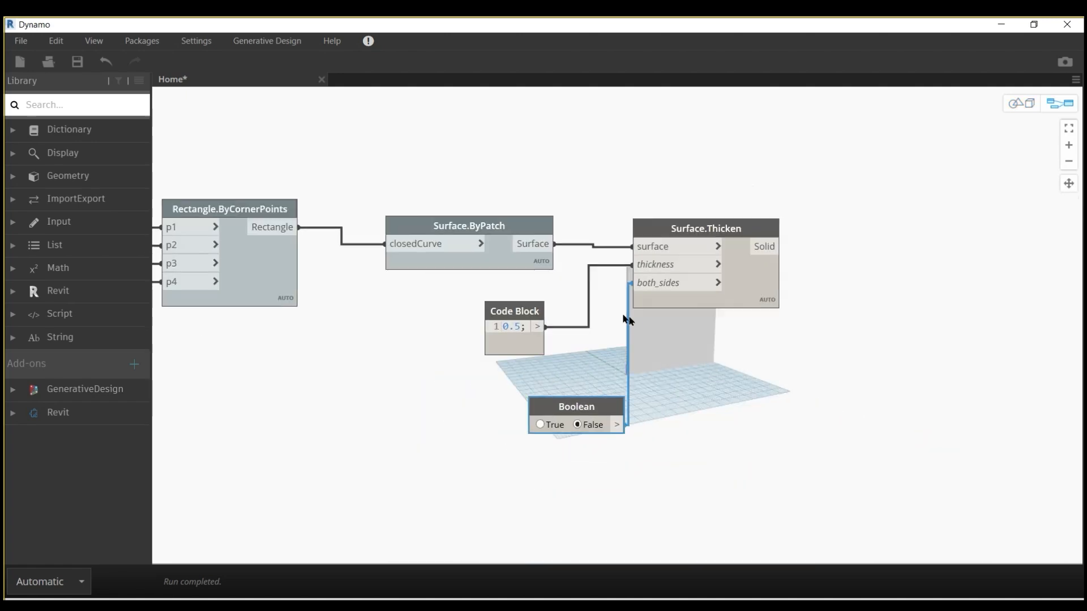
pyautogui.click(680, 243)
pyautogui.rightClick(679, 240)
pyautogui.click(715, 340)
# Step: Add a separate Point.ByCoordinates node below the existing point nodes
pyautogui.scroll(-3, 716, 339)
pyautogui.moveTo(438, 375); pyautogui.dragTo(671, 286, button='middle')
pyautogui.scroll(-1, 591, 333)
pyautogui.scroll(2, 534, 348)
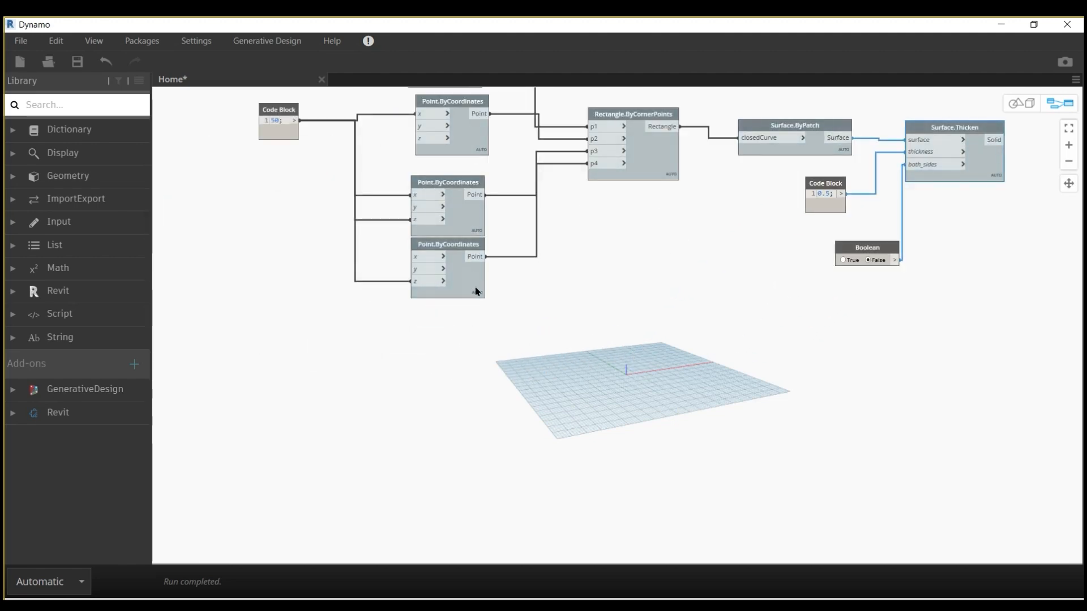
pyautogui.moveTo(488, 322); pyautogui.dragTo(498, 342, button='middle')
pyautogui.rightClick(541, 363)
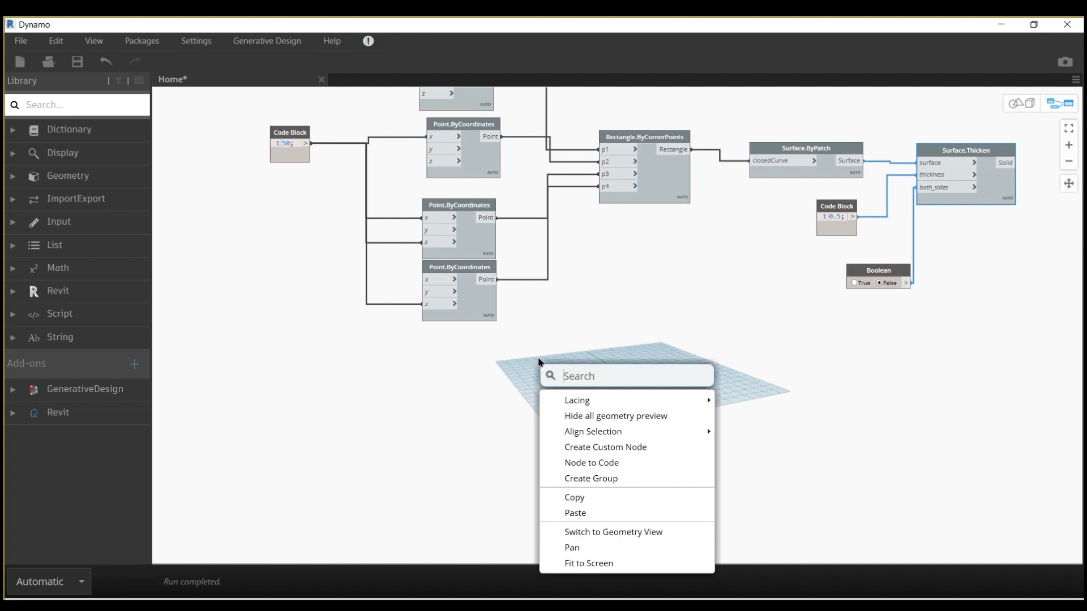
pyautogui.write('point')
pyautogui.press('Return')
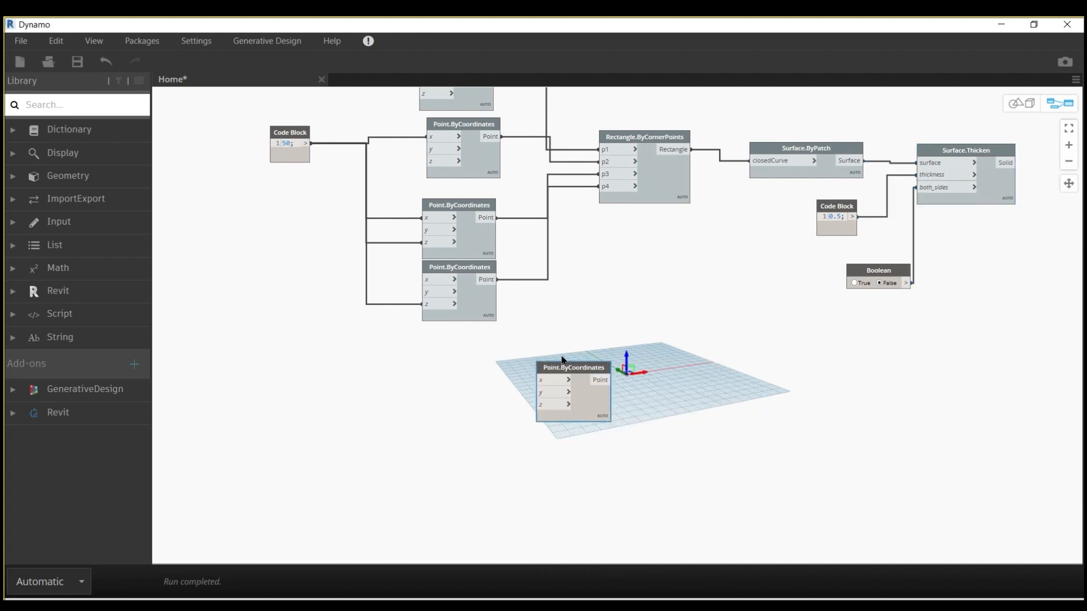
pyautogui.moveTo(737, 274); pyautogui.dragTo(845, 215, button='middle')
# Step: Add a Code Block containing the range 1..49..#N beside the new point node
pyautogui.doubleClick(522, 311)
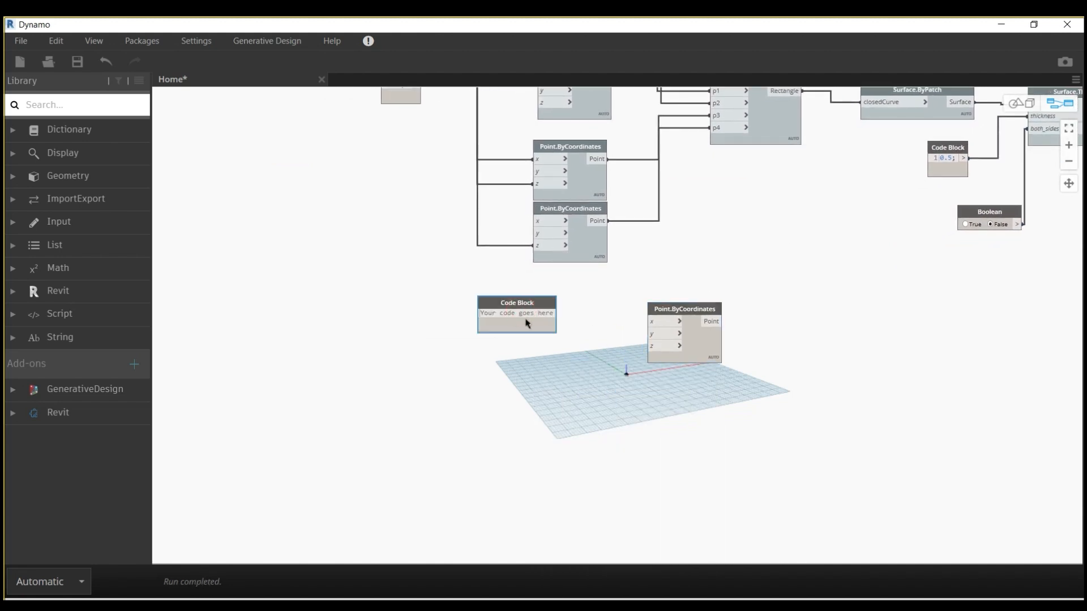
pyautogui.write('0')
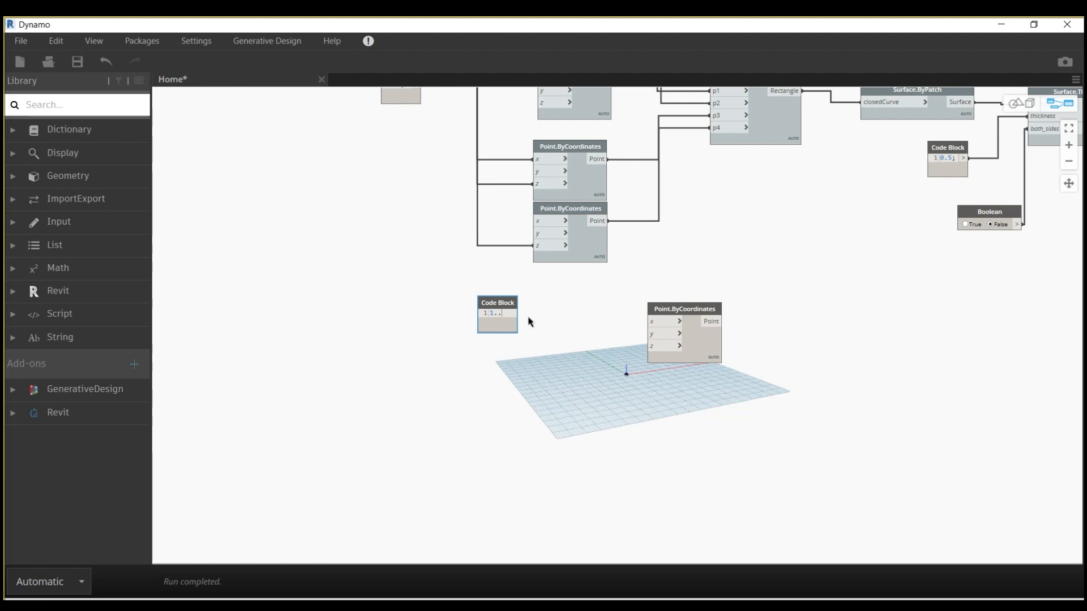
pyautogui.write('..#N')
pyautogui.click(549, 288)
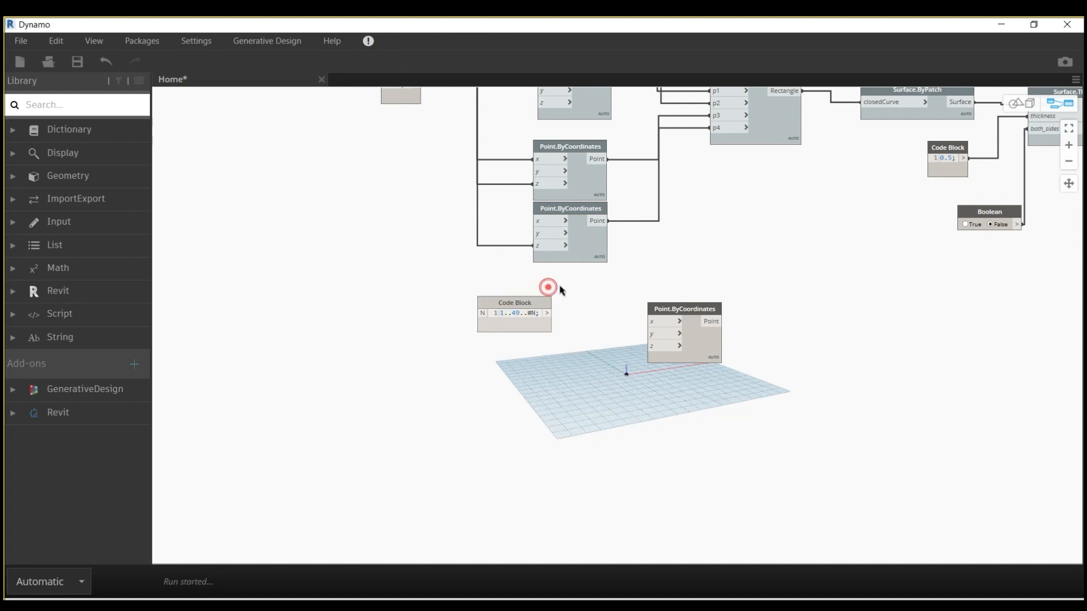
# Step: Add an Integer Slider and connect it to the N input of the range Code Block
pyautogui.rightClick(388, 372)
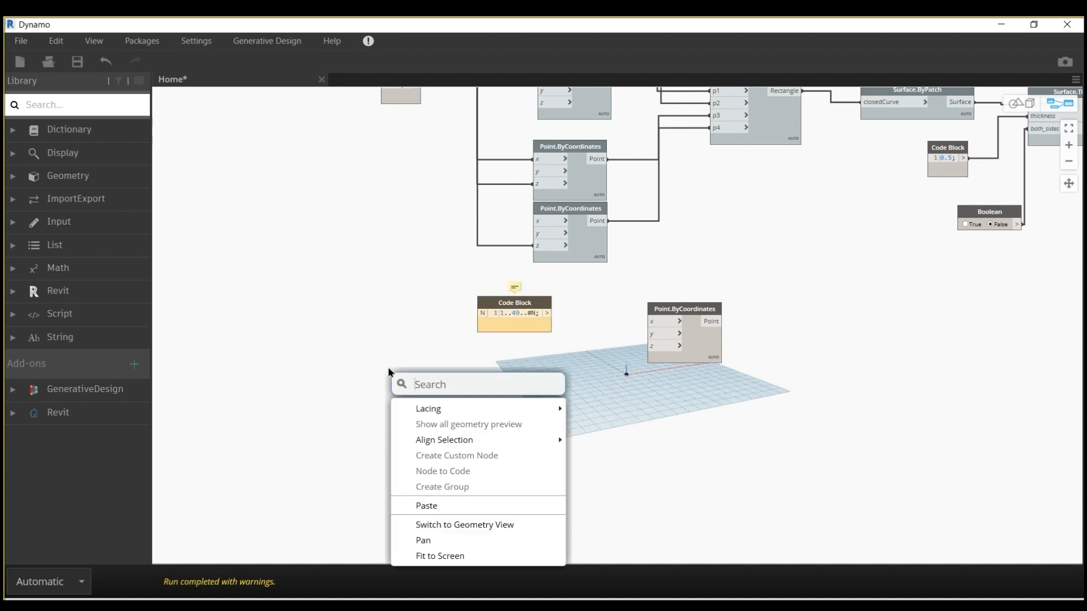
pyautogui.write('inter')
pyautogui.press('BackSpace')
pyautogui.write('ger')
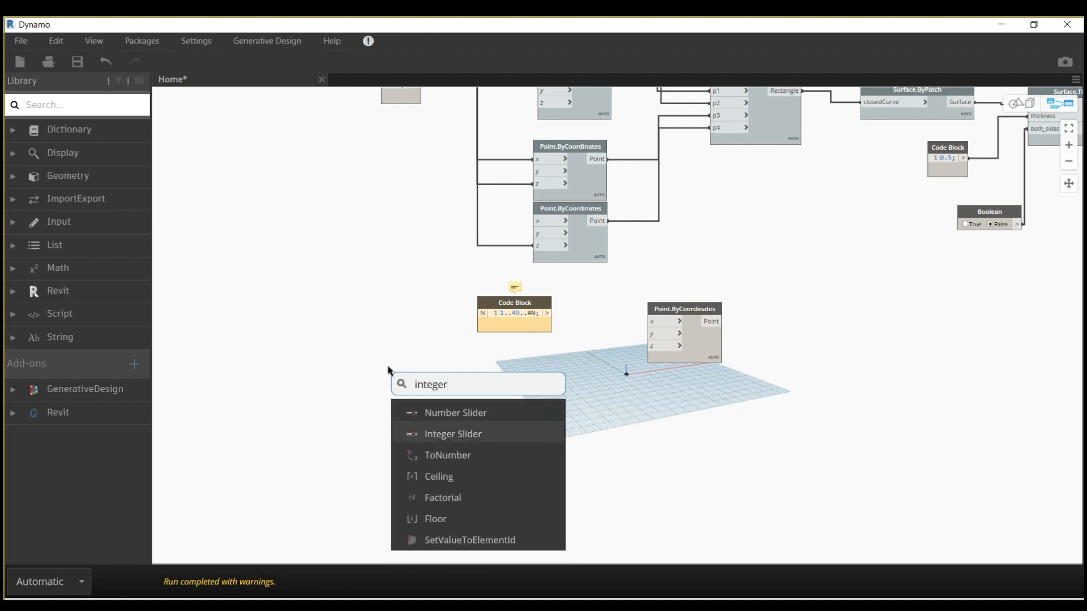
pyautogui.press('Return')
pyautogui.moveTo(480, 378); pyautogui.dragTo(365, 378)
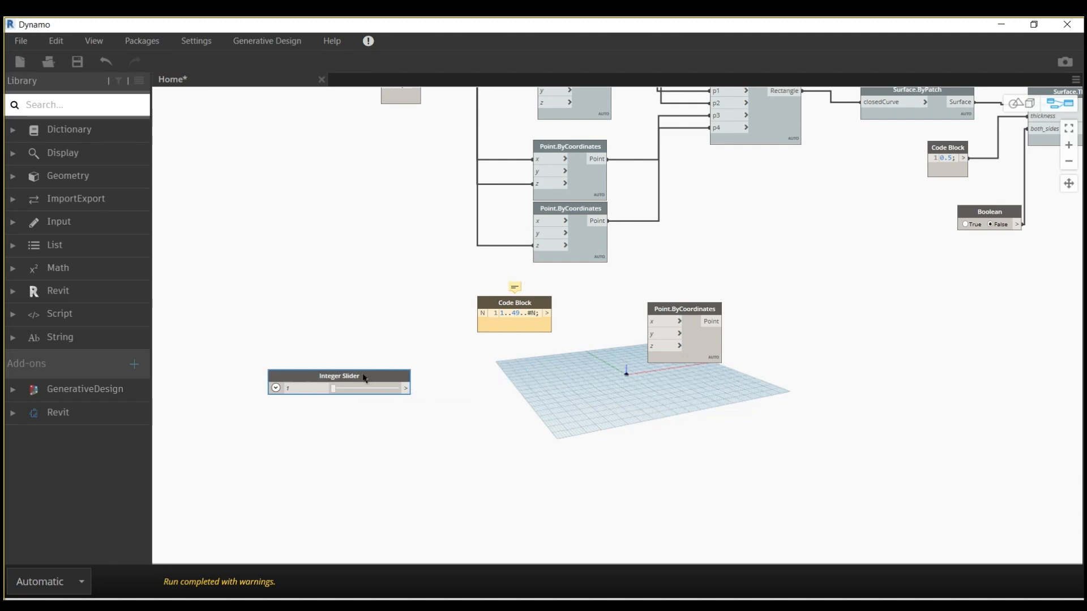
pyautogui.click(405, 389)
pyautogui.click(482, 313)
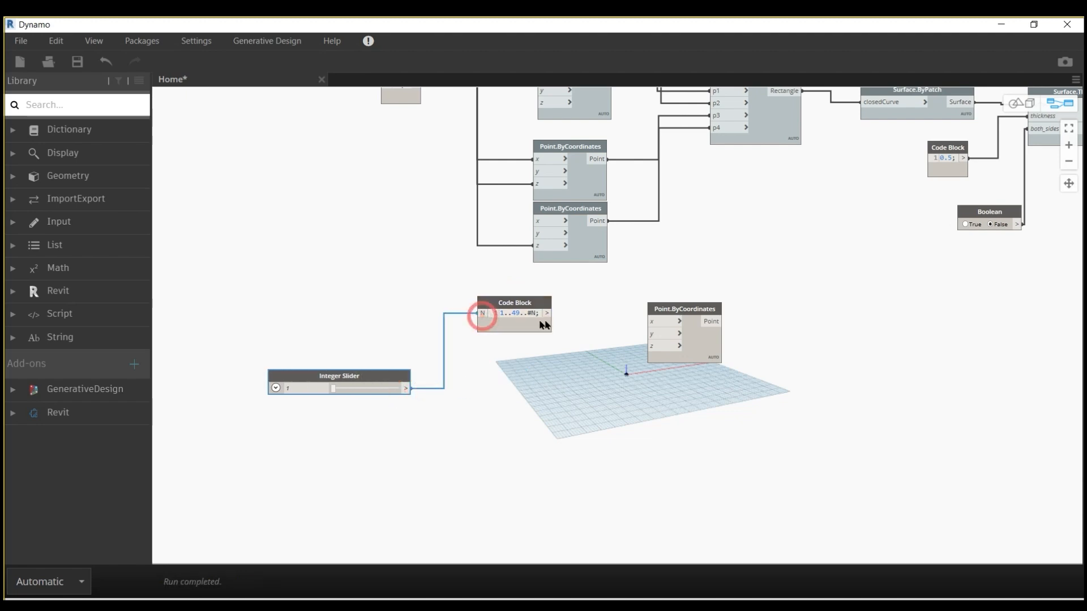
# Step: Connect the range Code Block to x and z of the new Point.ByCoordinates node and set the Integer Slider to 25
pyautogui.click(549, 313)
pyautogui.click(650, 322)
pyautogui.click(549, 313)
pyautogui.click(649, 346)
pyautogui.moveTo(333, 390); pyautogui.dragTo(356, 391)
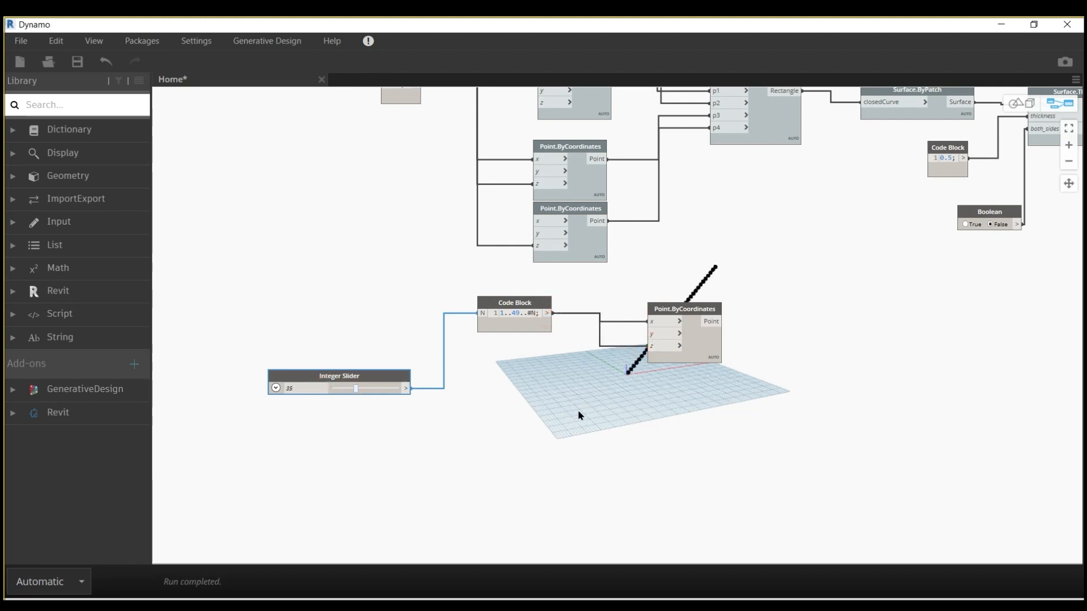
# Step: Set the lacing of the grid's Point.ByCoordinates node to Cross Product
pyautogui.hotkey('ctrl', 'b')
pyautogui.moveTo(700, 422); pyautogui.dragTo(692, 423, button='right')
pyautogui.hotkey('ctrl', 'b')
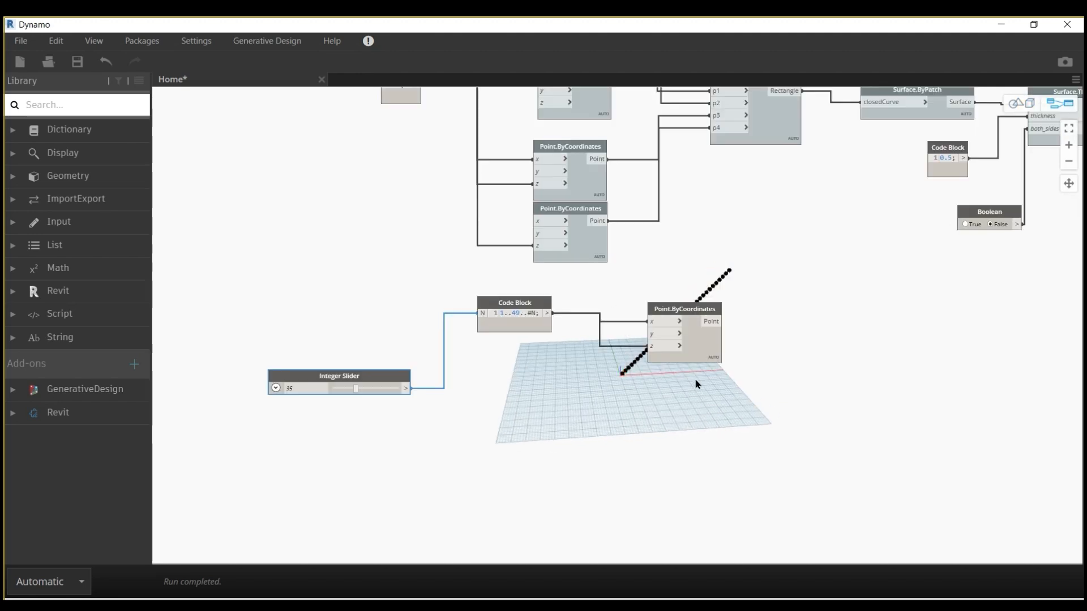
pyautogui.click(705, 347)
pyautogui.rightClick(705, 347)
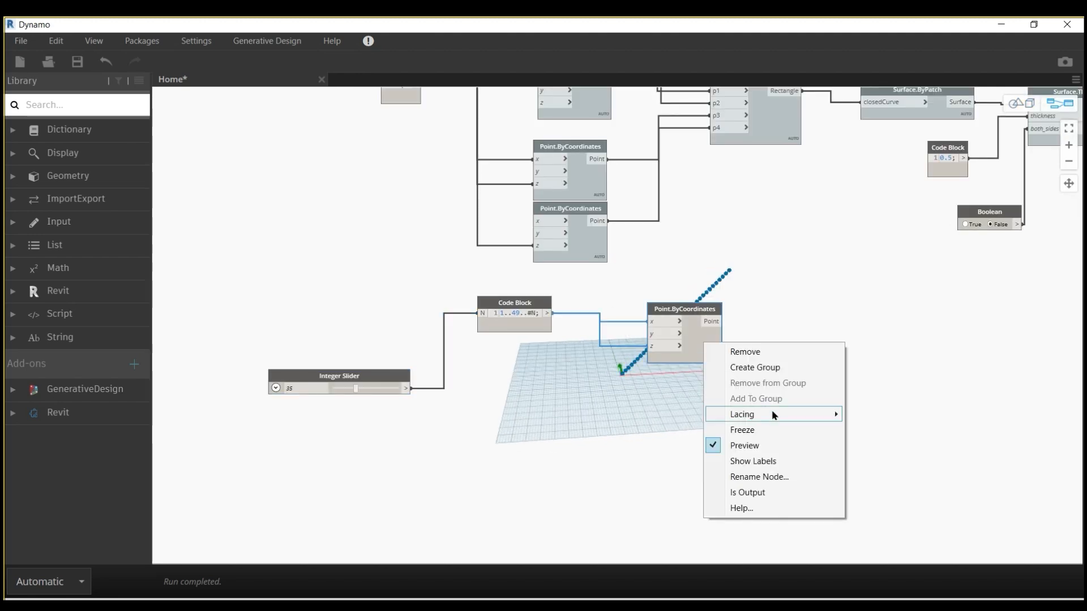
pyautogui.moveTo(773, 413)
pyautogui.click(888, 465)
pyautogui.moveTo(832, 430); pyautogui.dragTo(694, 403, button='middle')
pyautogui.scroll(3, 606, 361)
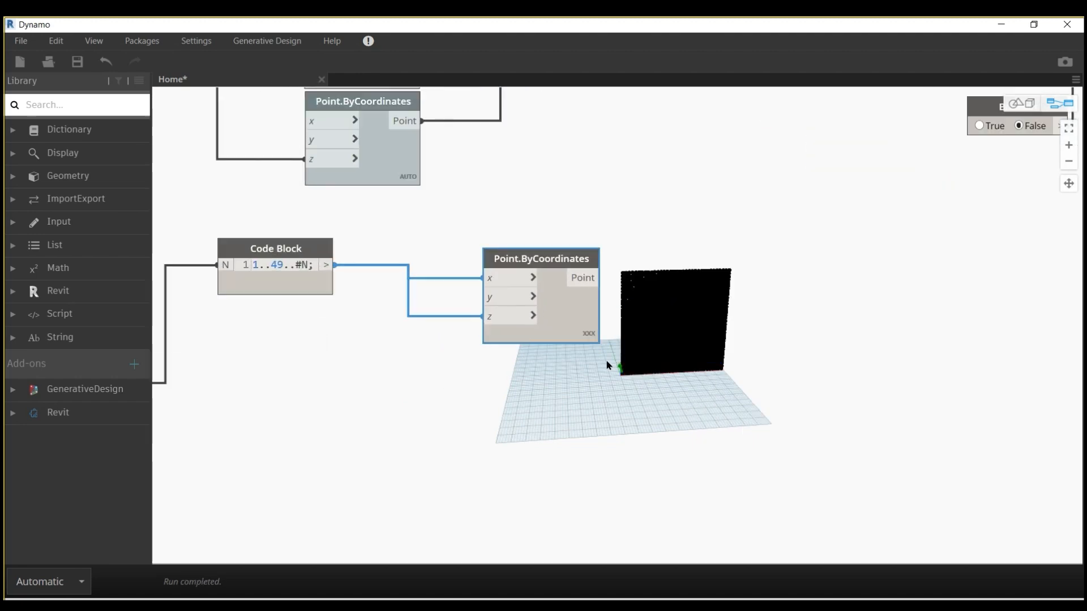
# Step: Set the Integer Slider feeding the range Code Block to 25
pyautogui.moveTo(564, 363); pyautogui.dragTo(784, 303, button='middle')
pyautogui.moveTo(283, 377); pyautogui.dragTo(310, 344, button='middle')
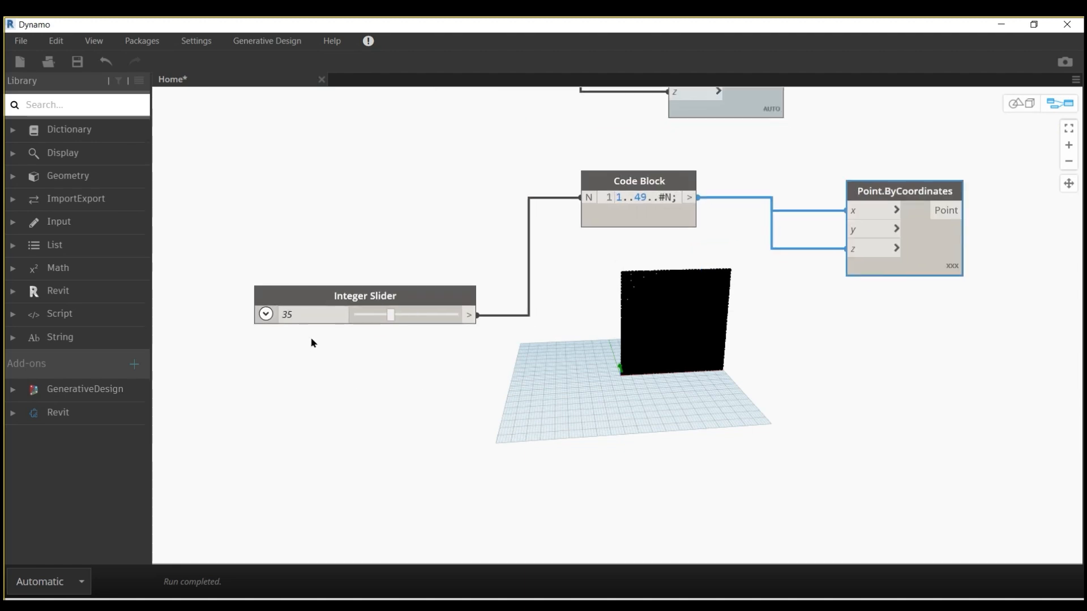
pyautogui.doubleClick(298, 315)
pyautogui.write('25')
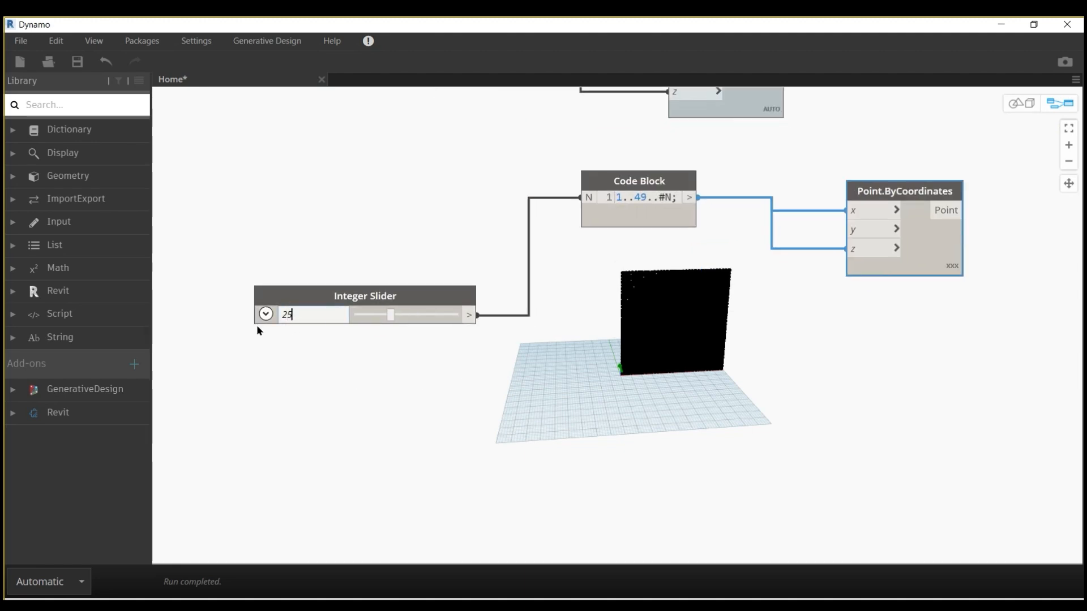
pyautogui.press('Return')
pyautogui.scroll(-5, 573, 380)
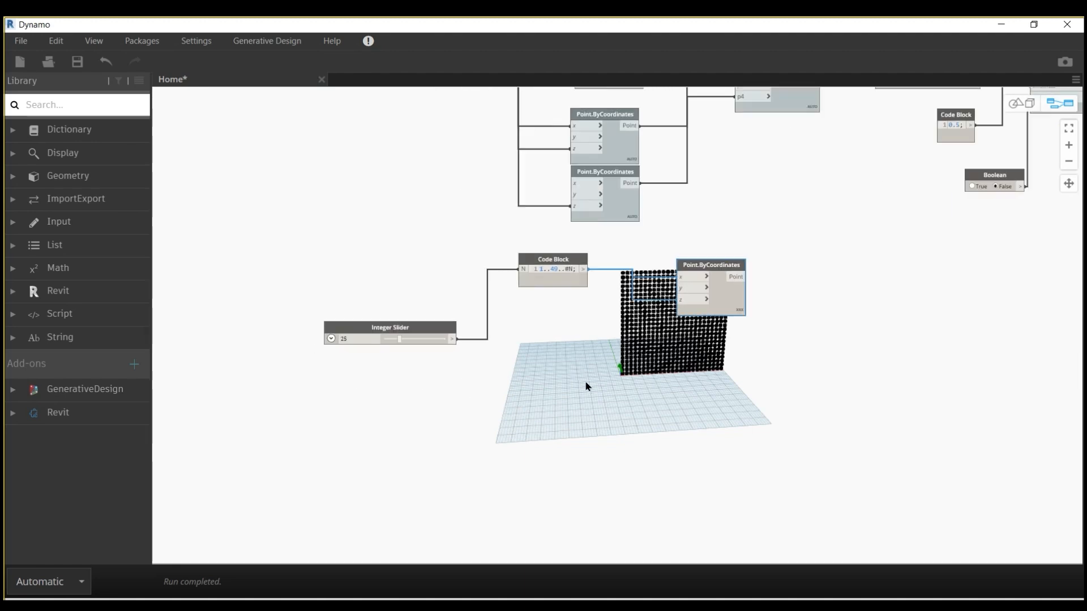
# Step: Add a Code Block containing x*x below the grid's Point.ByCoordinates node
pyautogui.moveTo(702, 379); pyautogui.dragTo(550, 351, button='middle')
pyautogui.scroll(5, 639, 366)
pyautogui.rightClick(475, 382)
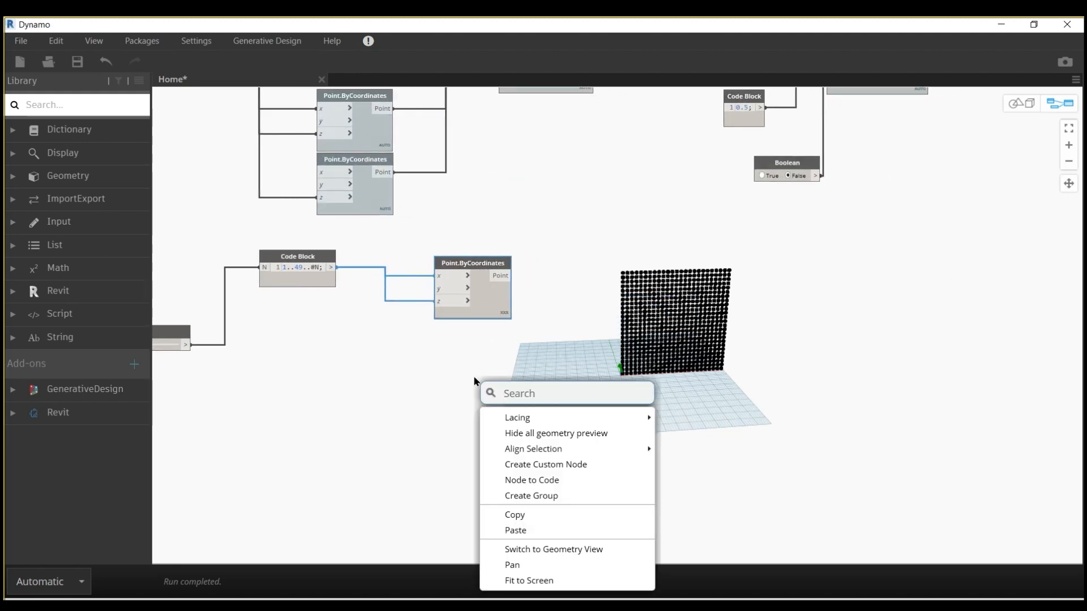
pyautogui.doubleClick(453, 376)
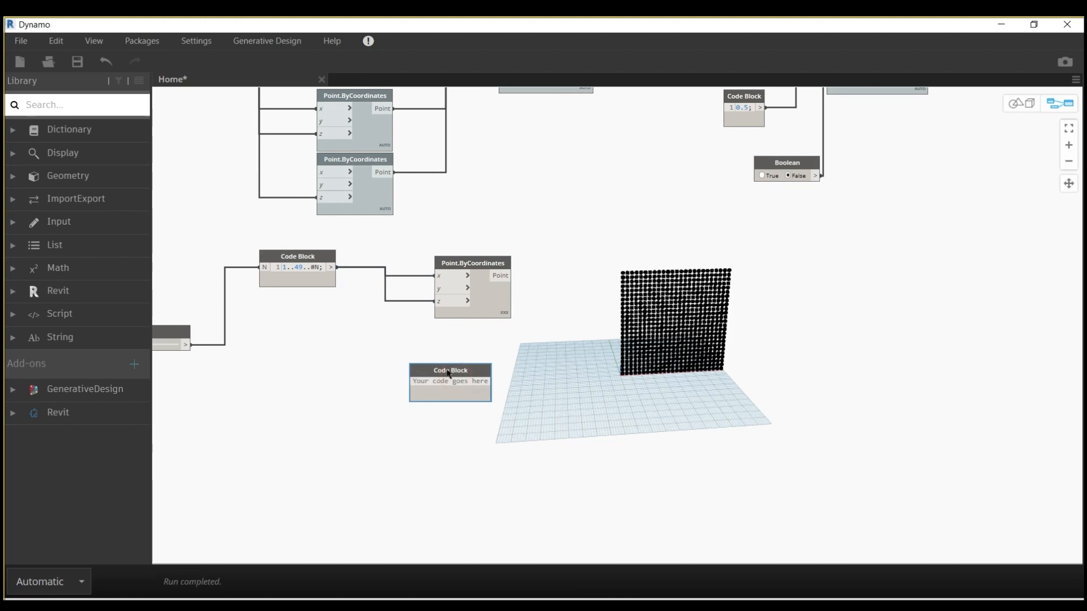
pyautogui.moveTo(448, 374); pyautogui.dragTo(504, 386)
pyautogui.write('x')
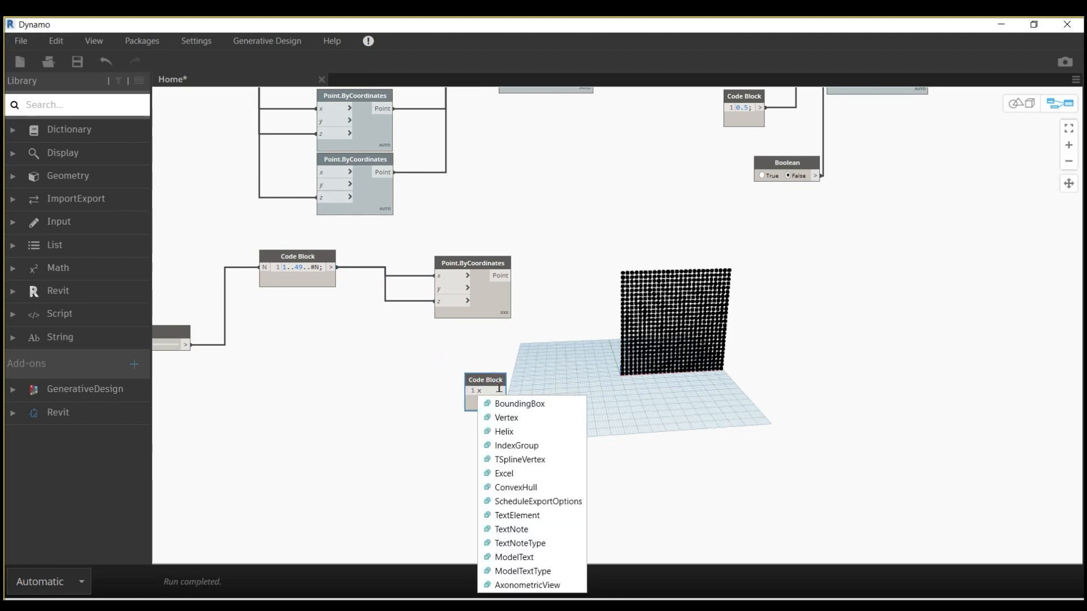
pyautogui.write('*')
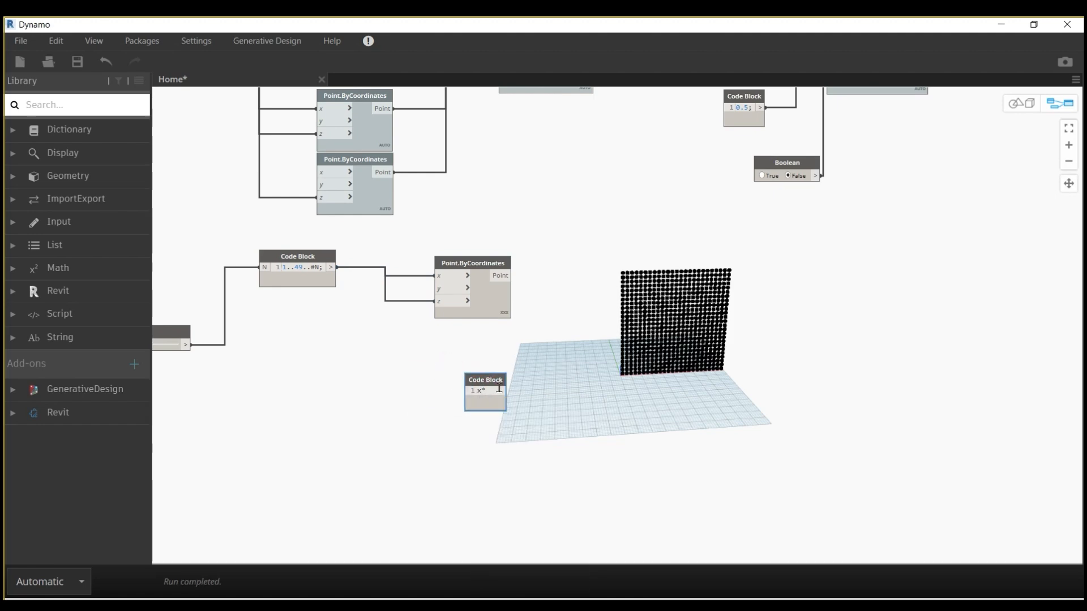
pyautogui.write('x')
pyautogui.click(561, 370)
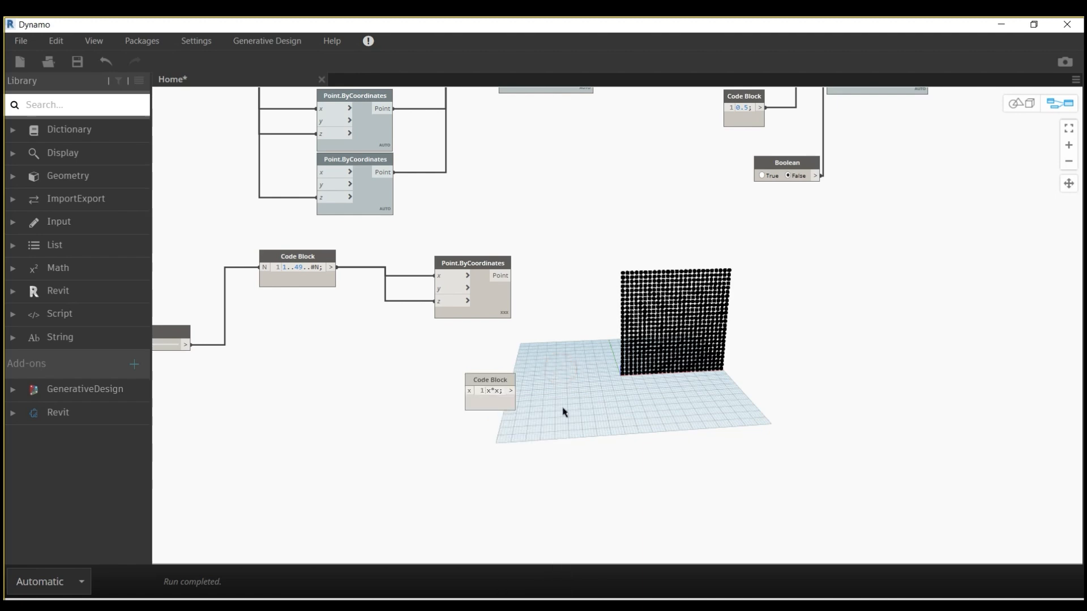
# Step: Add a Math.RandomList node that takes only an amount and place it beside the x*x Code Block
pyautogui.rightClick(564, 412)
pyautogui.write('mathrand')
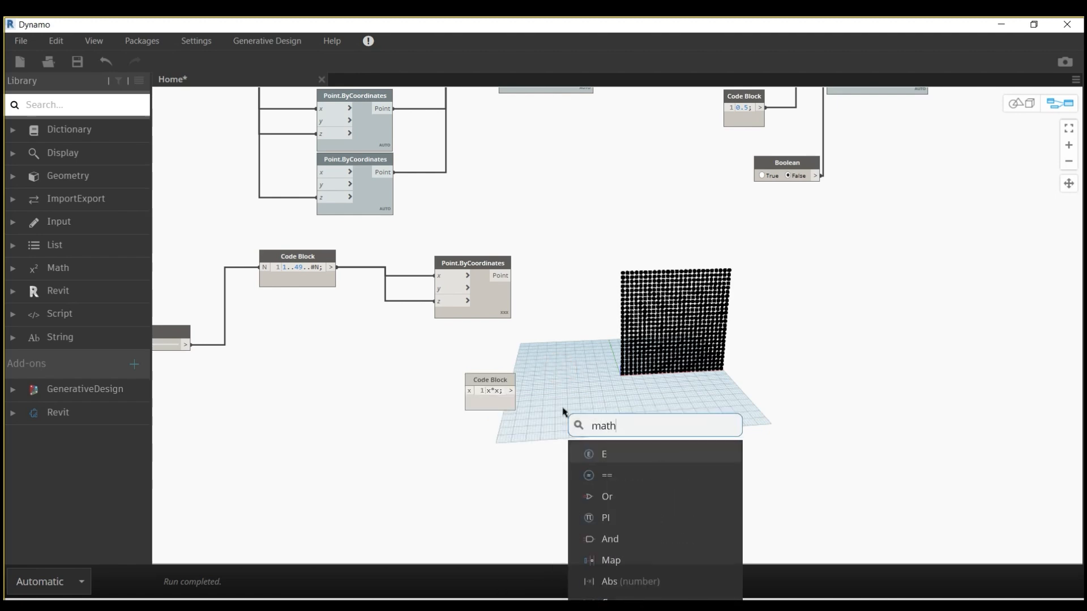
pyautogui.hotkey('ctrl', 'a')
pyautogui.write('rando')
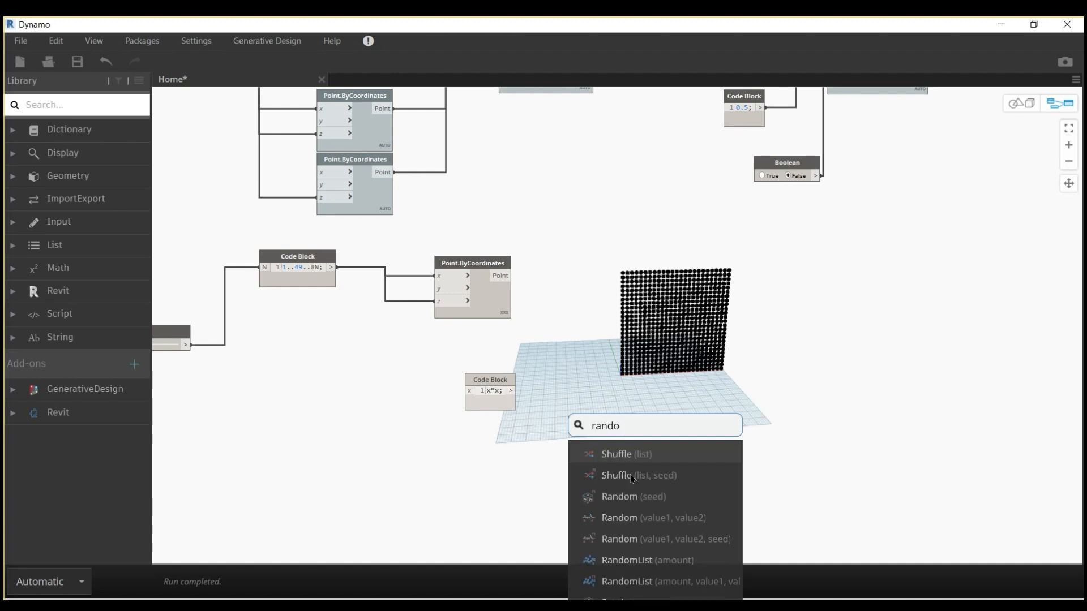
pyautogui.click(623, 561)
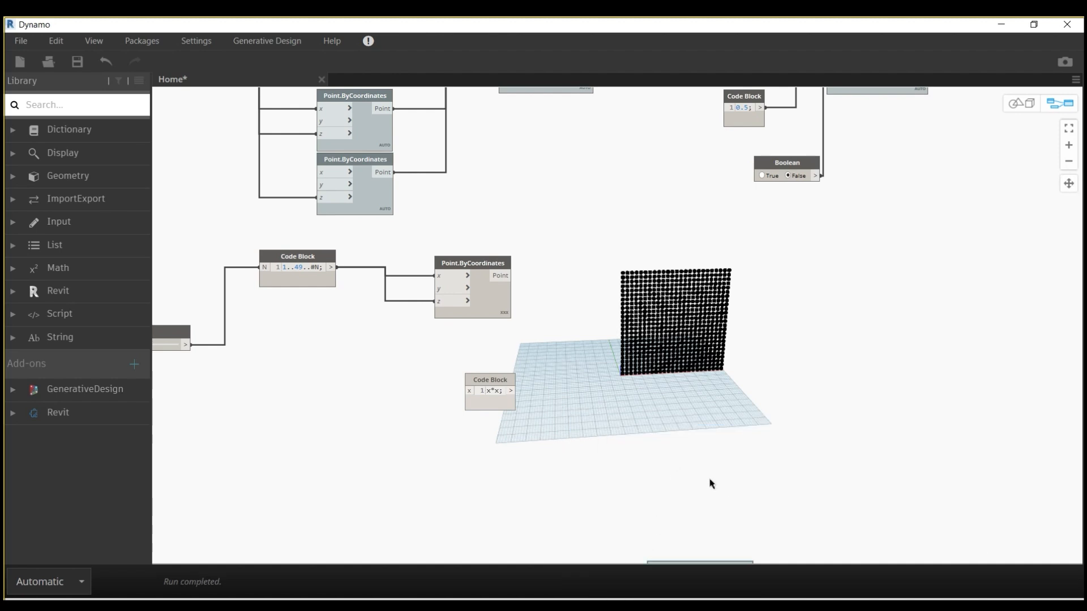
pyautogui.moveTo(708, 517); pyautogui.dragTo(639, 329)
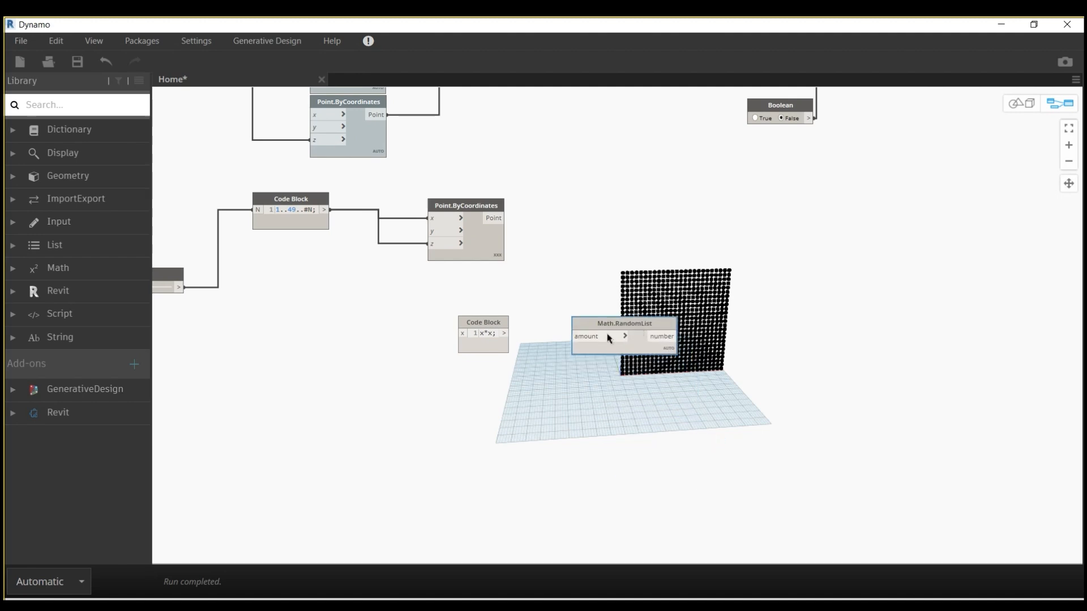
# Step: Connect the x*x Code Block to the amount input of Math.RandomList and the Integer Slider to the Code Block's x input
pyautogui.click(505, 334)
pyautogui.click(570, 336)
pyautogui.moveTo(490, 376); pyautogui.dragTo(472, 407, button='middle')
pyautogui.click(280, 279)
pyautogui.click(565, 325)
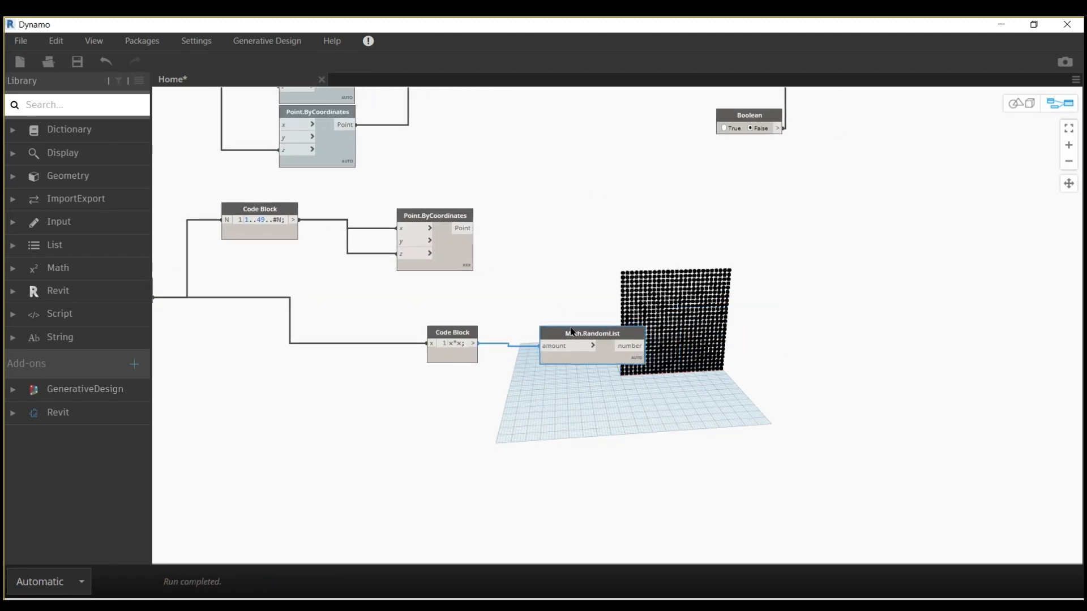
pyautogui.moveTo(581, 338); pyautogui.dragTo(576, 334)
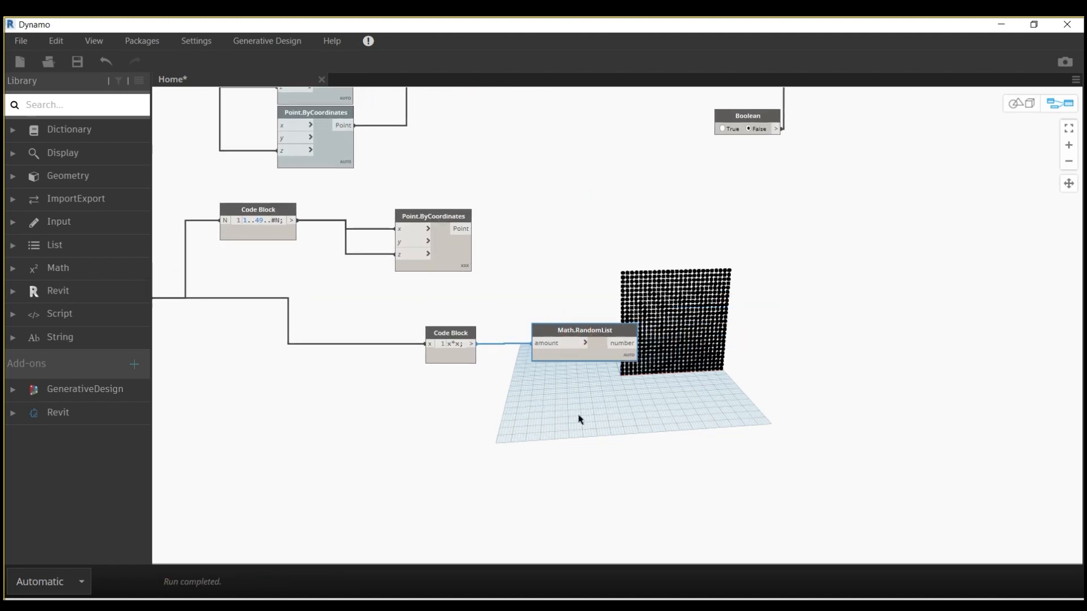
# Step: Add a multiplication (*) node and connect the Math.RandomList output to its x input
pyautogui.moveTo(687, 418); pyautogui.dragTo(618, 405, button='middle')
pyautogui.rightClick(602, 313)
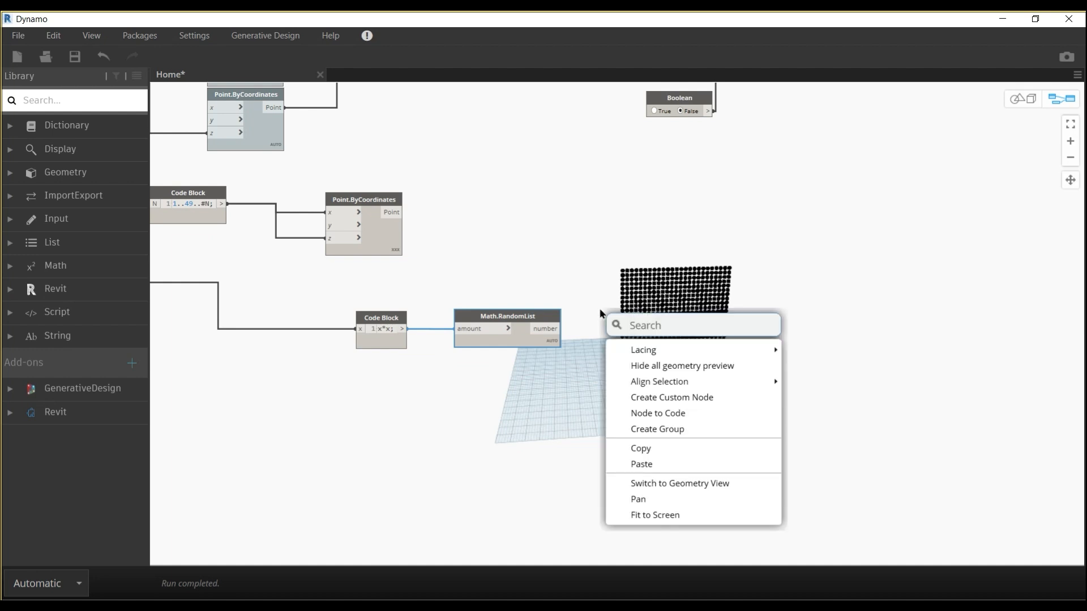
pyautogui.write('*')
pyautogui.press('Return')
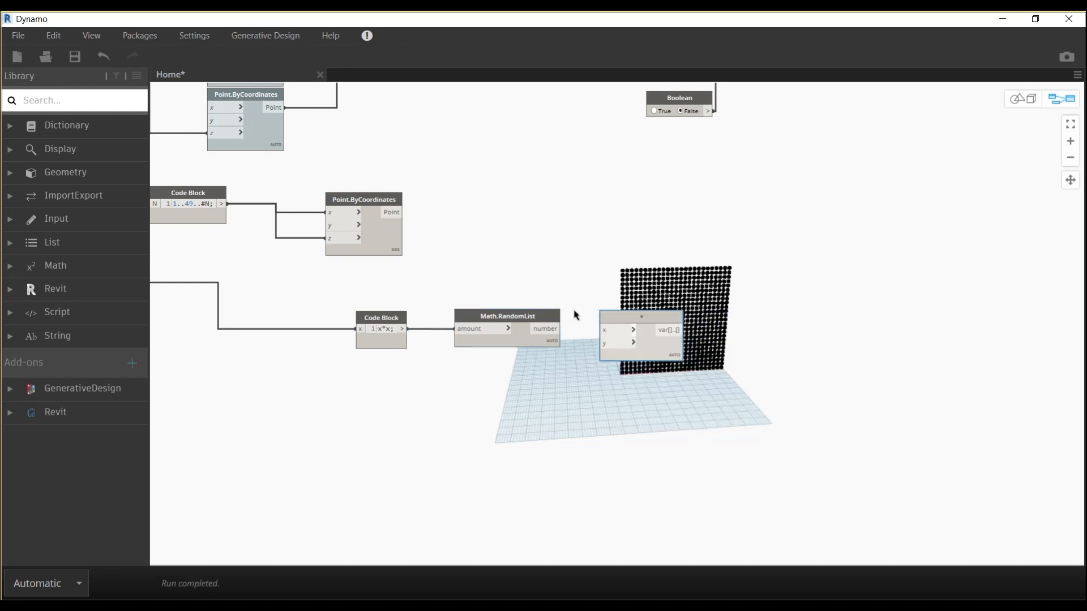
pyautogui.click(563, 329)
pyautogui.click(603, 330)
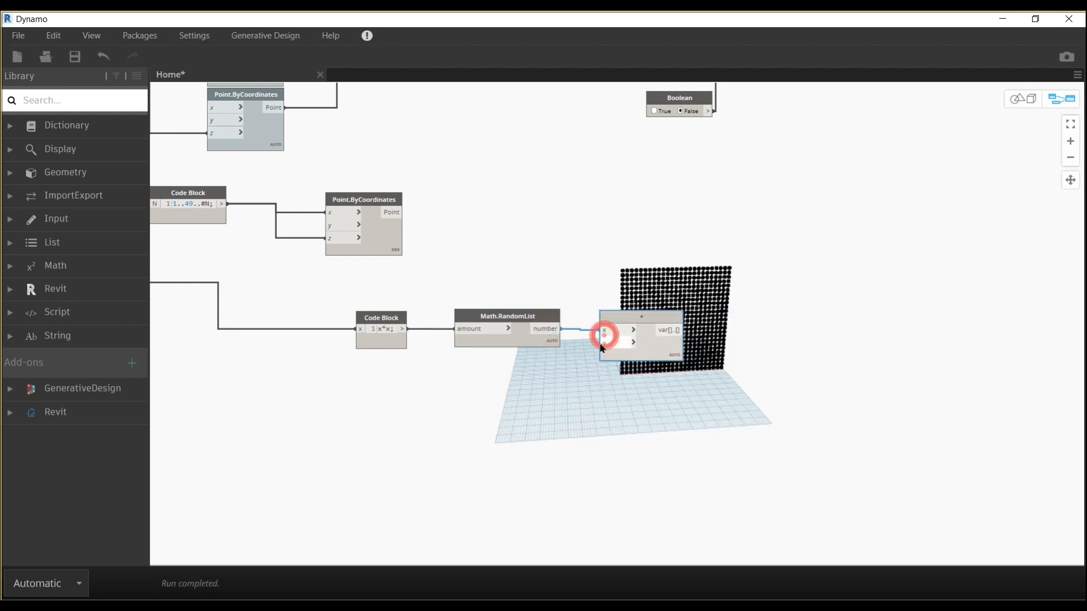
pyautogui.doubleClick(540, 378)
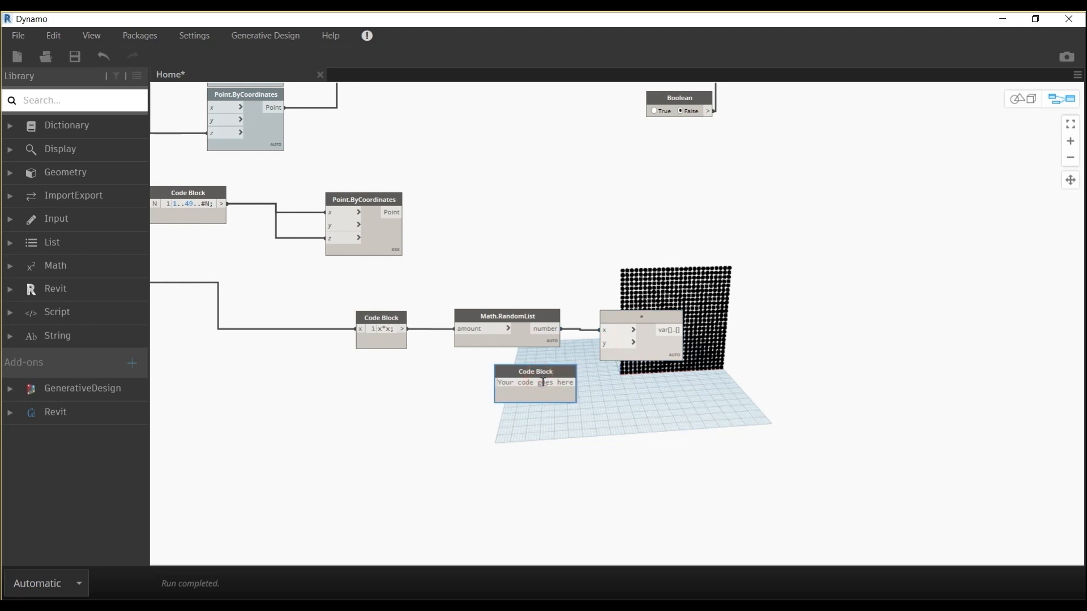
pyautogui.moveTo(447, 398); pyautogui.dragTo(751, 430, button='middle')
pyautogui.click(753, 396)
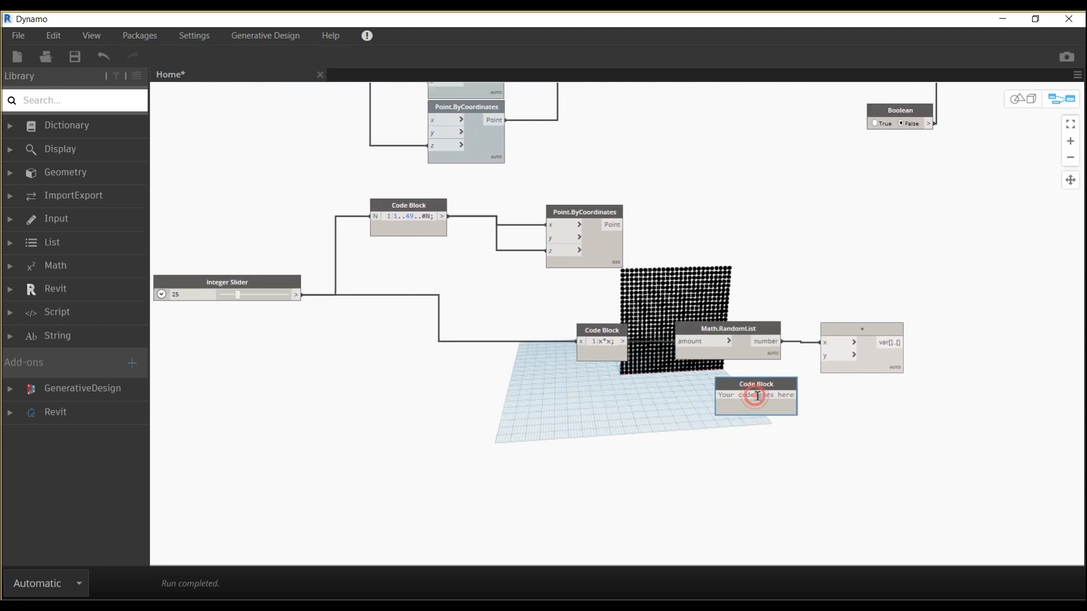
pyautogui.write('25')
pyautogui.click(772, 400)
pyautogui.click(750, 387)
pyautogui.press('Delete')
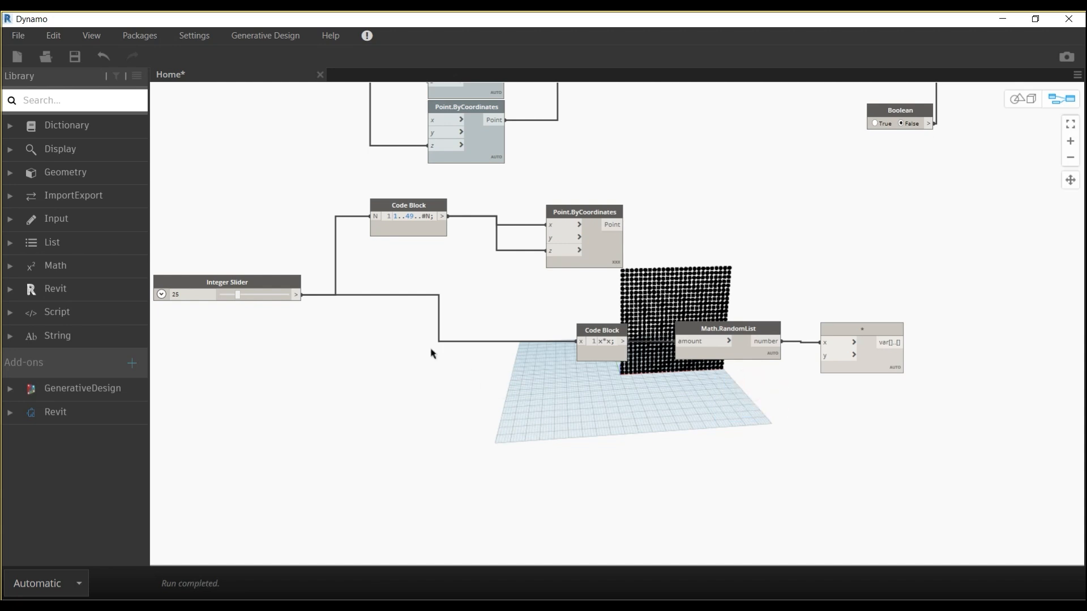
# Step: Connect the Integer Slider to the y input of the multiplication node and add a List.Chop node beside it
pyautogui.moveTo(798, 436); pyautogui.dragTo(827, 357)
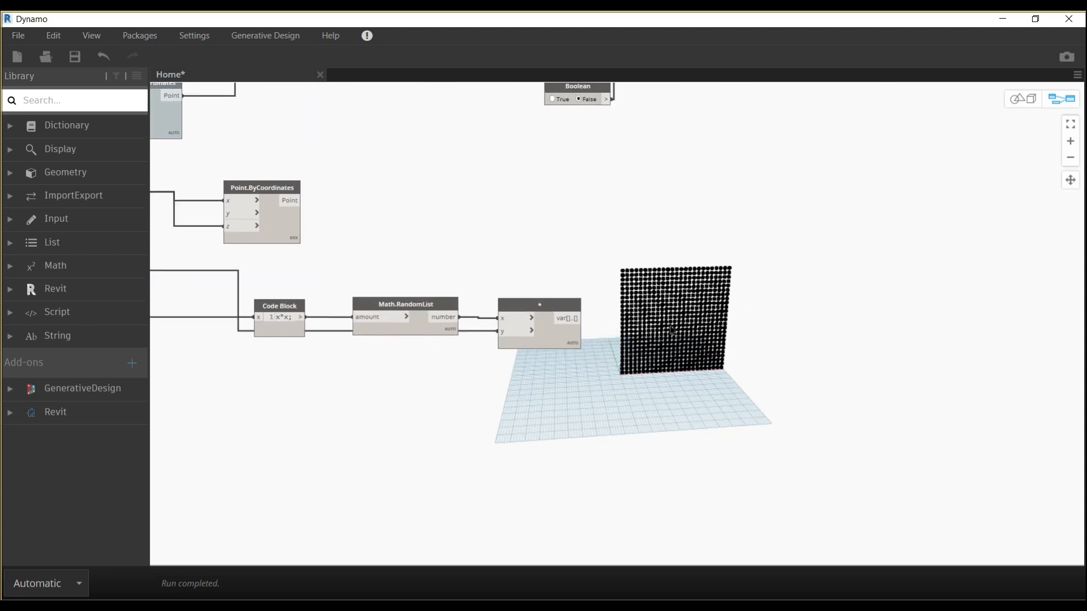
pyautogui.rightClick(604, 315)
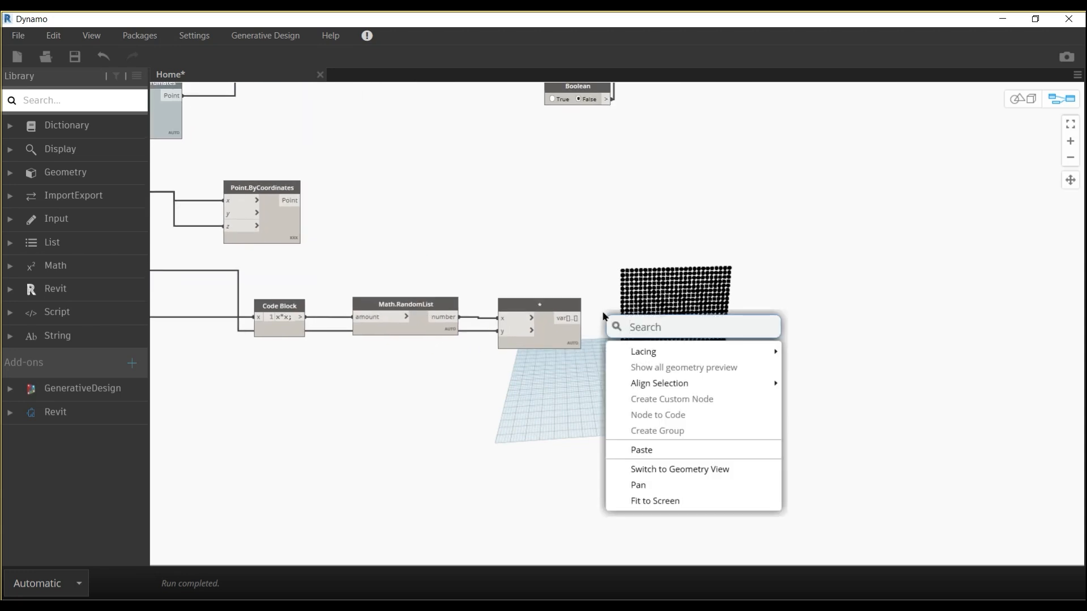
pyautogui.write('cho4')
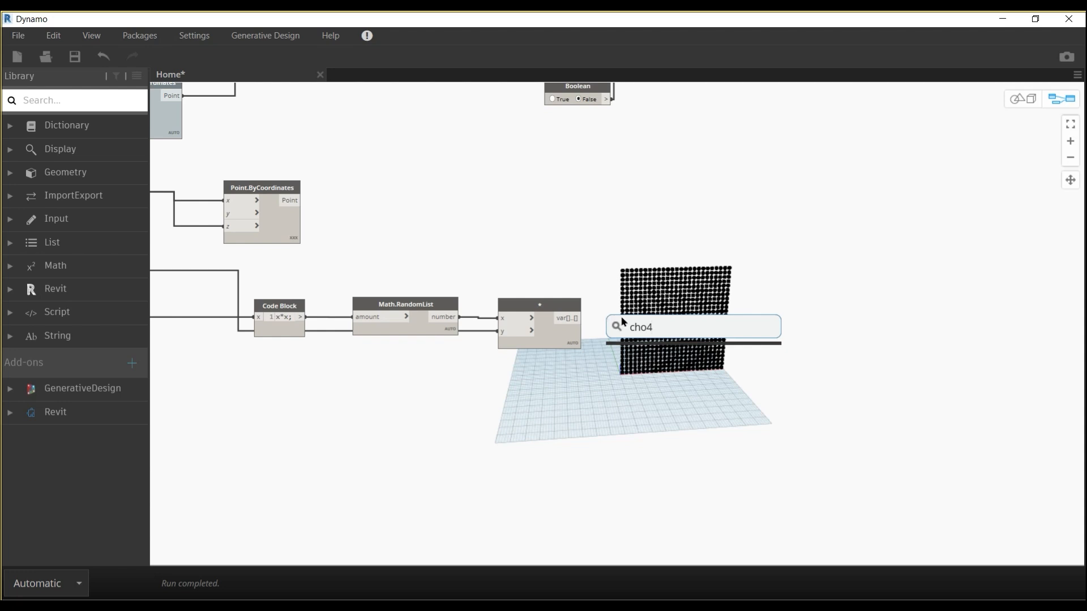
pyautogui.press('BackSpace')
pyautogui.write('p')
pyautogui.press('Return')
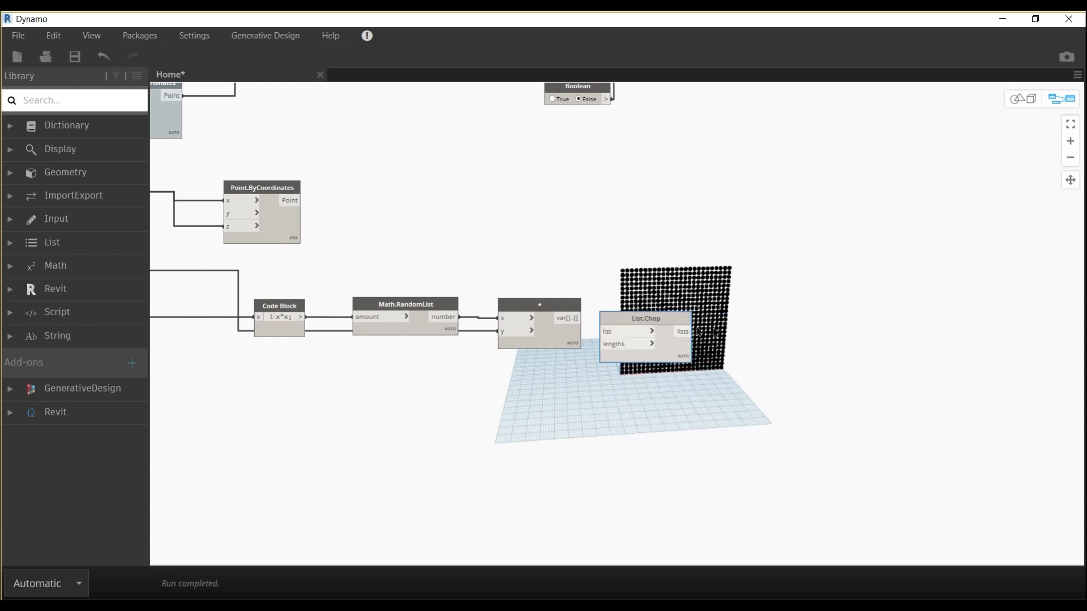
# Step: Connect the multiplication output to List.Chop's list input and move the Integer Slider wire from the multiplication's y input to lengths
pyautogui.moveTo(656, 322); pyautogui.dragTo(683, 307)
pyautogui.click(581, 318)
pyautogui.click(638, 323)
pyautogui.moveTo(616, 413); pyautogui.dragTo(698, 376, button='middle')
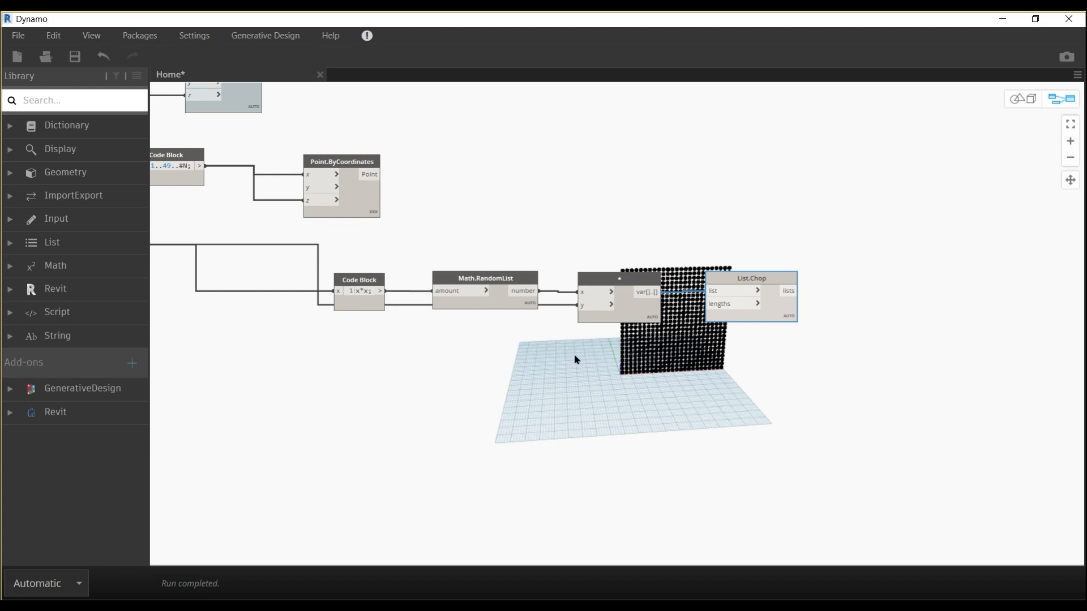
pyautogui.moveTo(540, 351); pyautogui.dragTo(561, 358, button='middle')
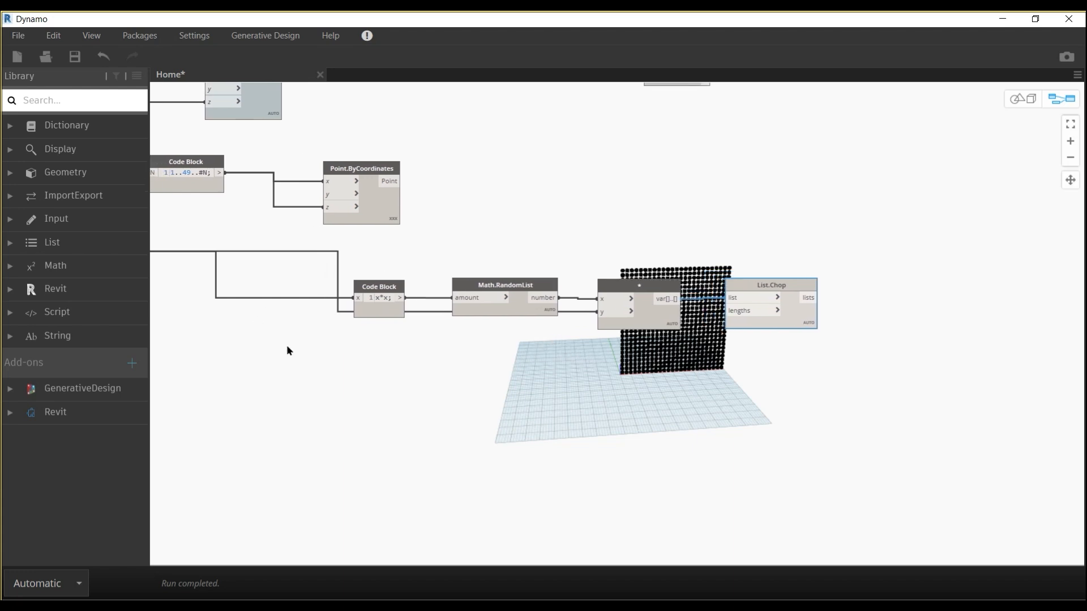
pyautogui.moveTo(457, 334); pyautogui.dragTo(487, 330, button='middle')
pyautogui.click(637, 308)
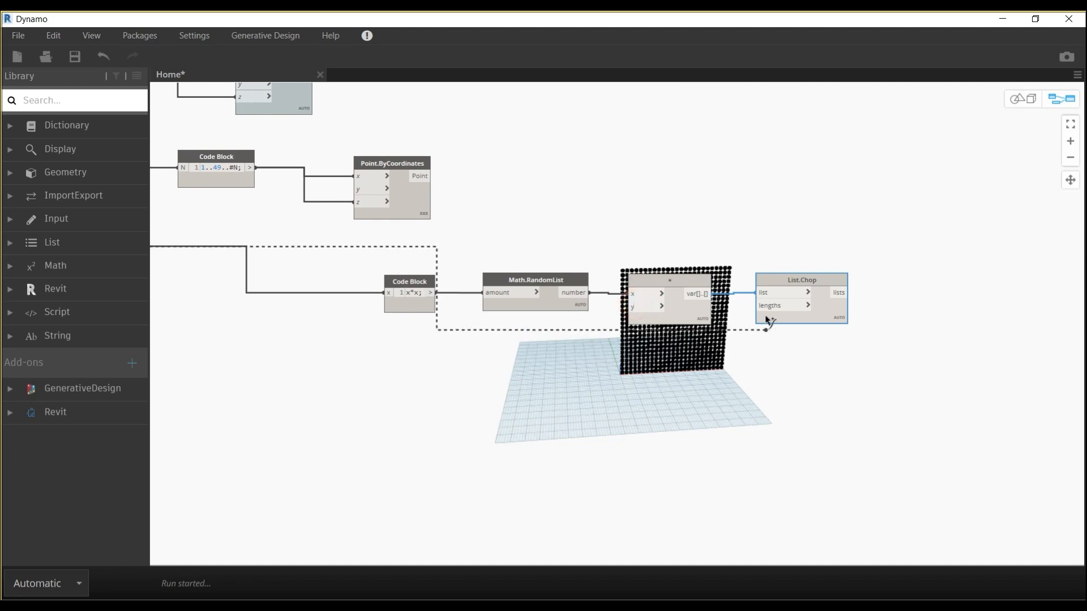
pyautogui.click(767, 308)
# Step: Add a Number Slider node and place it below Math.RandomList
pyautogui.doubleClick(577, 353)
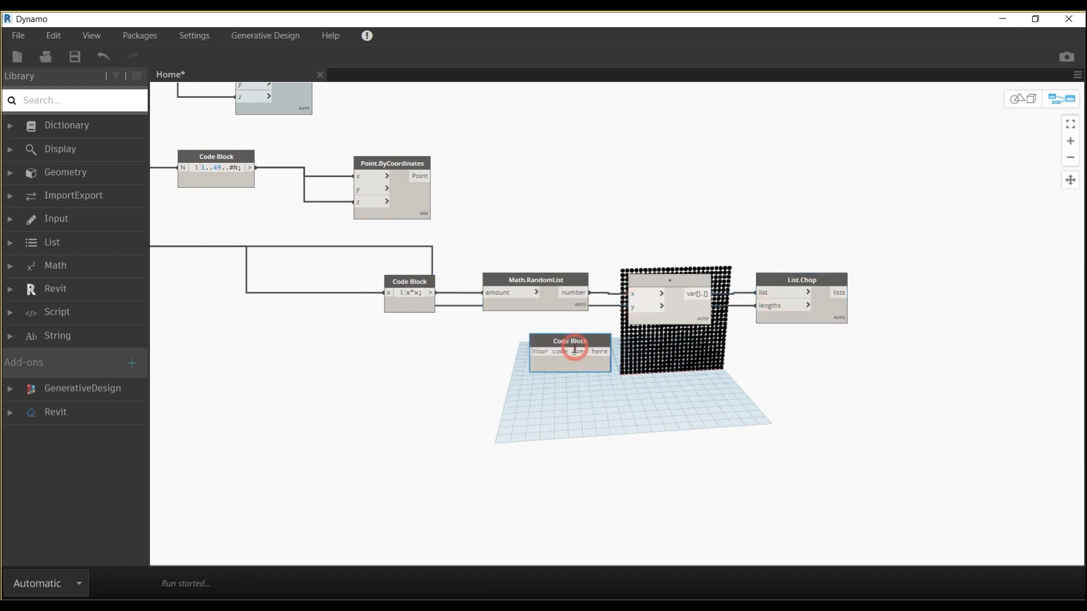
pyautogui.click(554, 345)
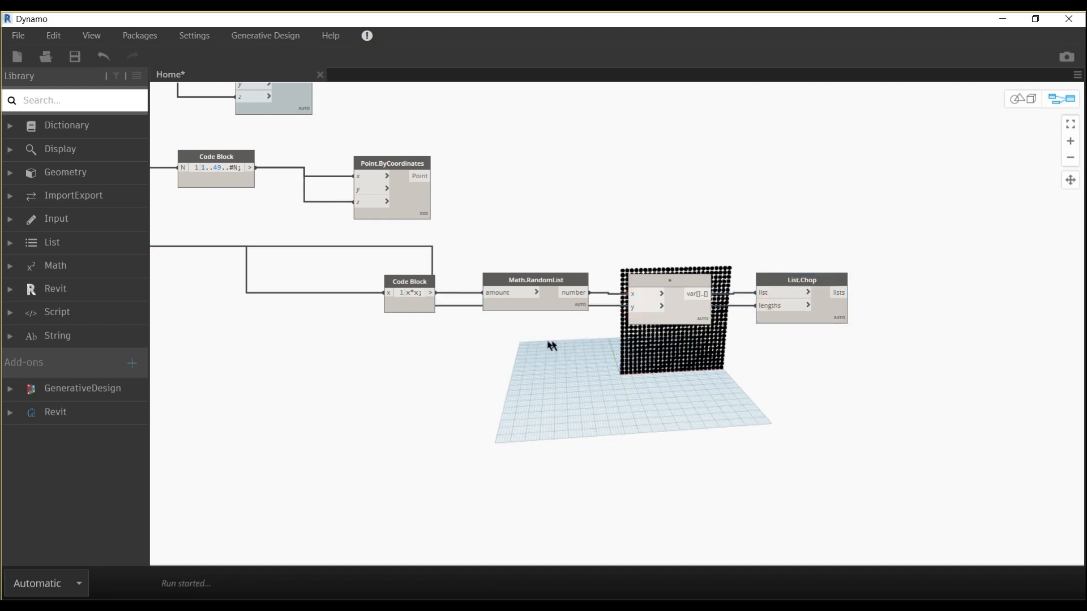
pyautogui.rightClick(545, 345)
pyautogui.write('number')
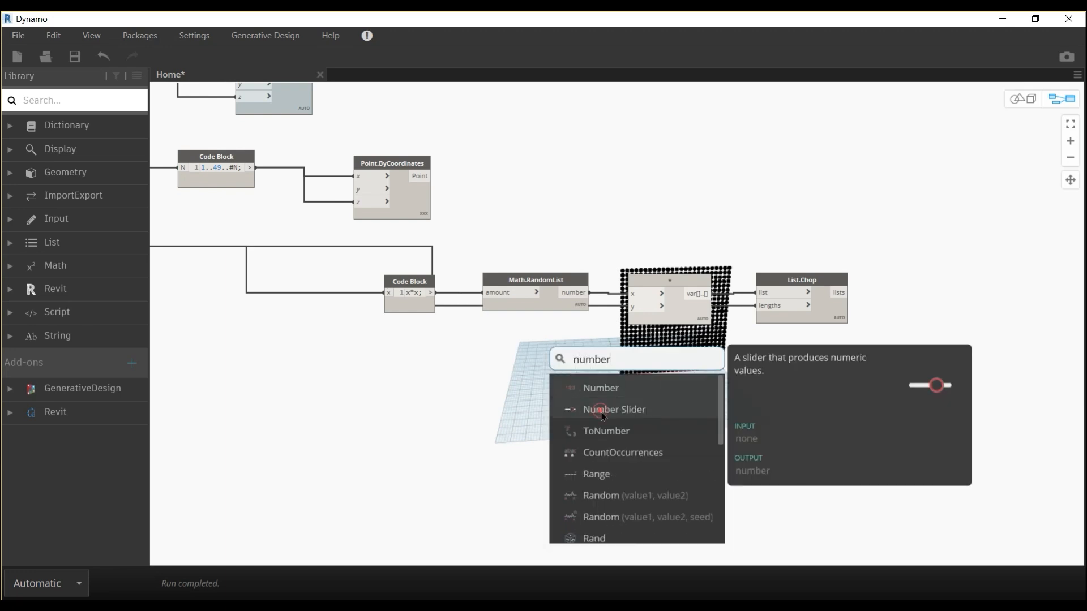
pyautogui.click(596, 410)
pyautogui.moveTo(640, 417); pyautogui.dragTo(558, 391)
# Step: Set the Number Slider's maximum to 1 and its step to 0.001, and place it closer below Math.RandomList
pyautogui.click(527, 405)
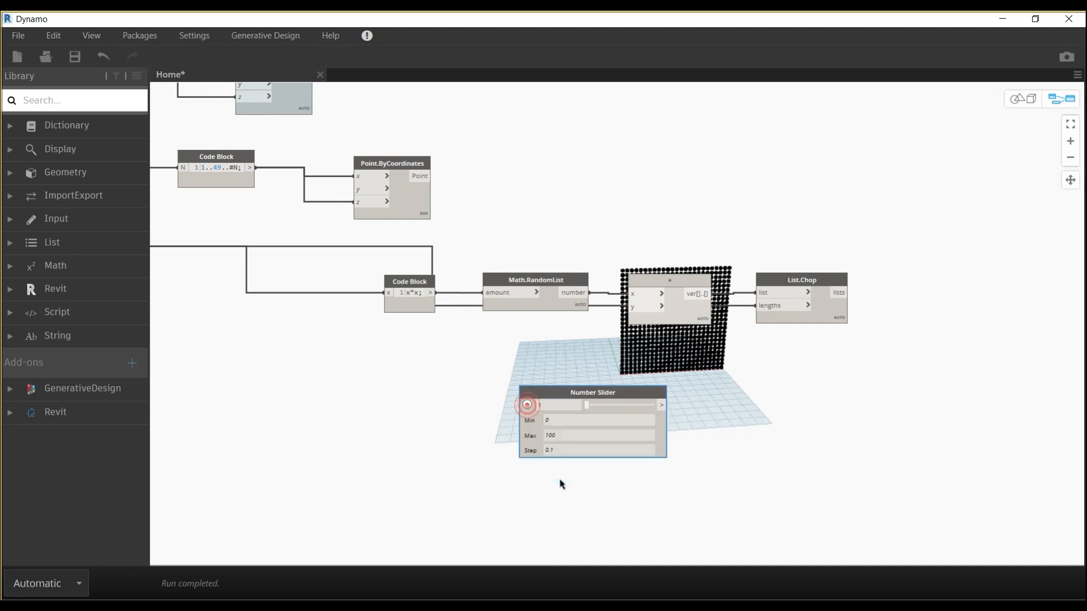
pyautogui.doubleClick(552, 436)
pyautogui.write('1')
pyautogui.press('Tab')
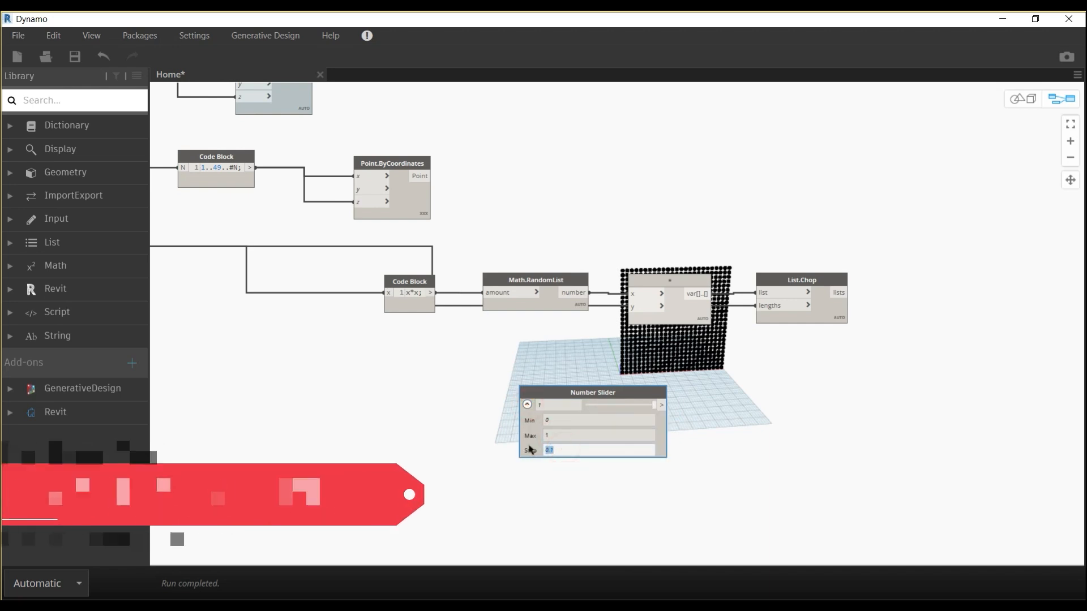
pyautogui.press('Return')
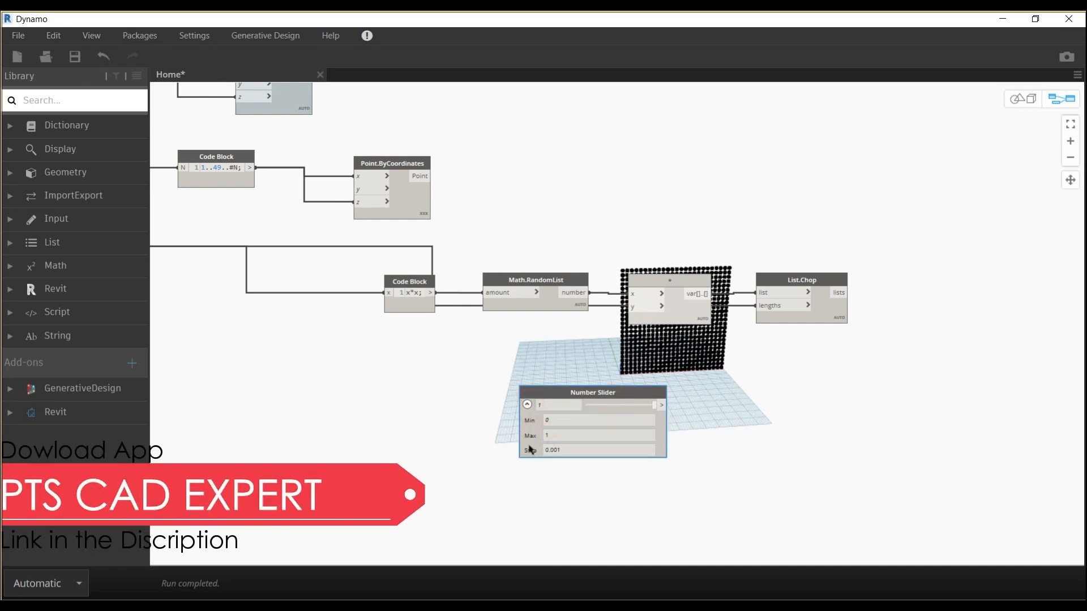
pyautogui.click(527, 405)
pyautogui.moveTo(580, 392); pyautogui.dragTo(542, 368)
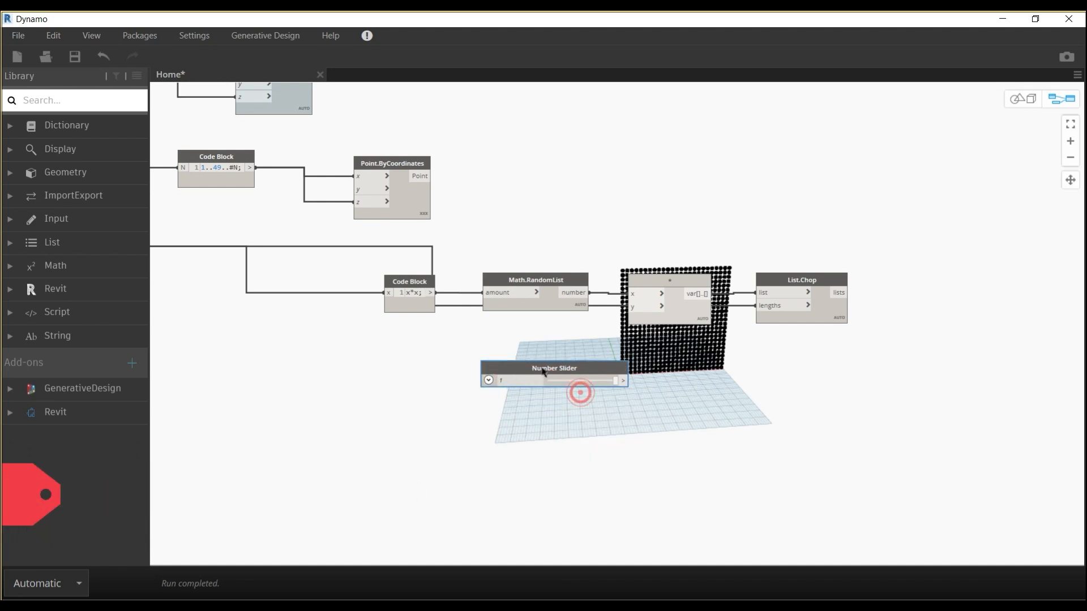
# Step: Set the Number Slider's value to 0.25 and connect it to the multiplication node's y input
pyautogui.click(524, 382)
pyautogui.write('0.25')
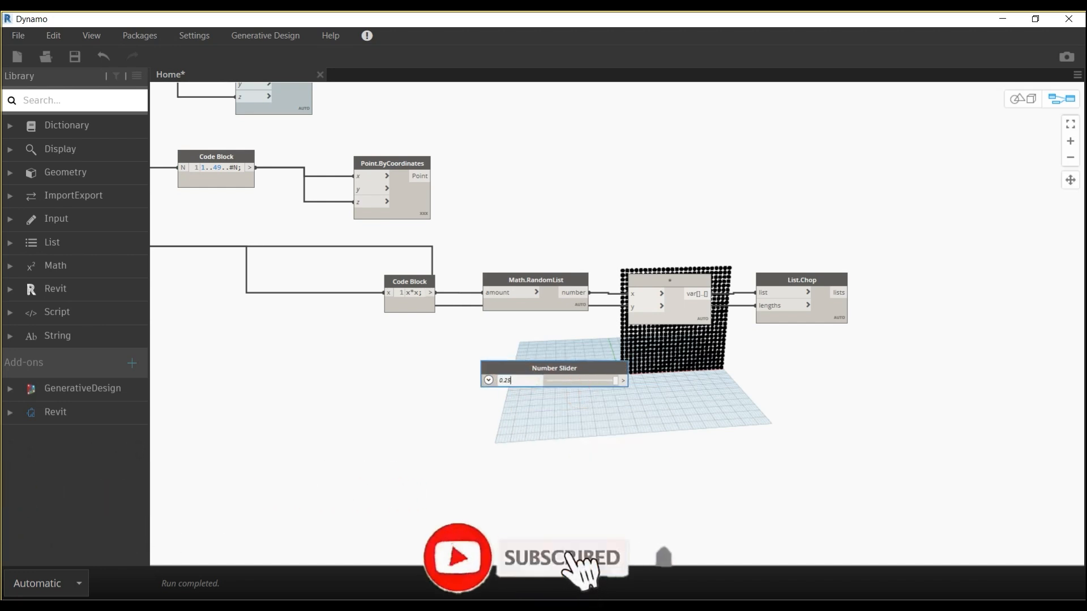
pyautogui.press('Return')
pyautogui.moveTo(543, 372); pyautogui.dragTo(490, 353)
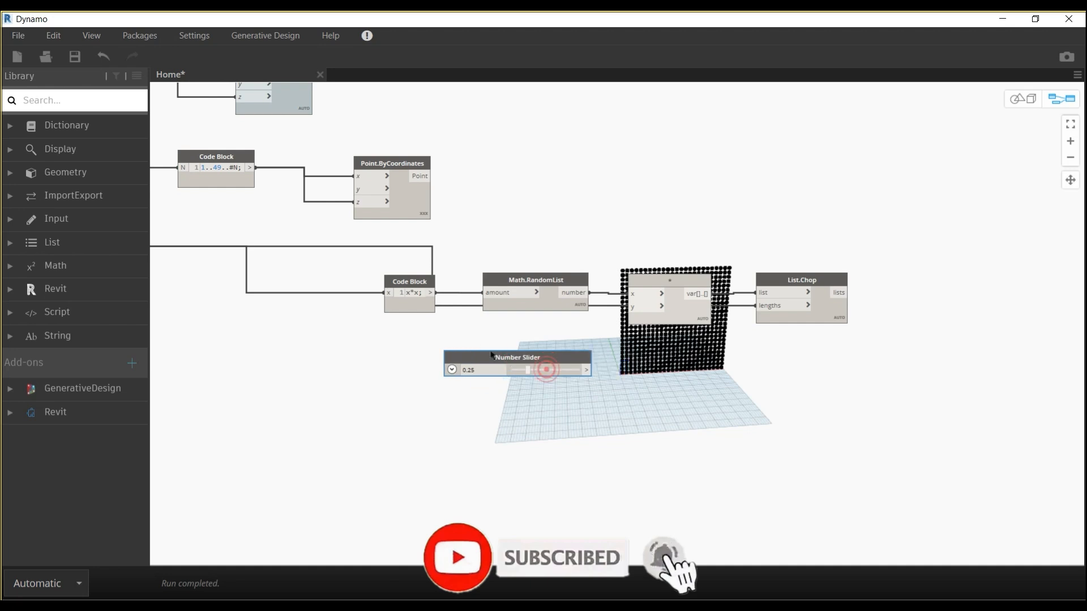
pyautogui.click(572, 363)
pyautogui.click(633, 306)
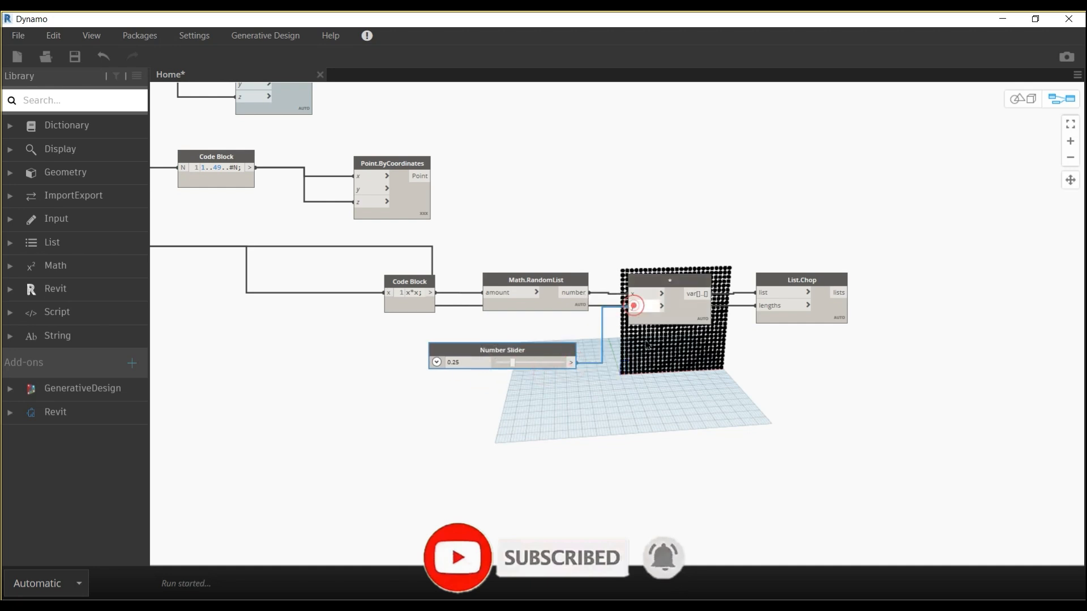
pyautogui.moveTo(715, 399); pyautogui.dragTo(531, 402, button='middle')
pyautogui.scroll(-3, 648, 385)
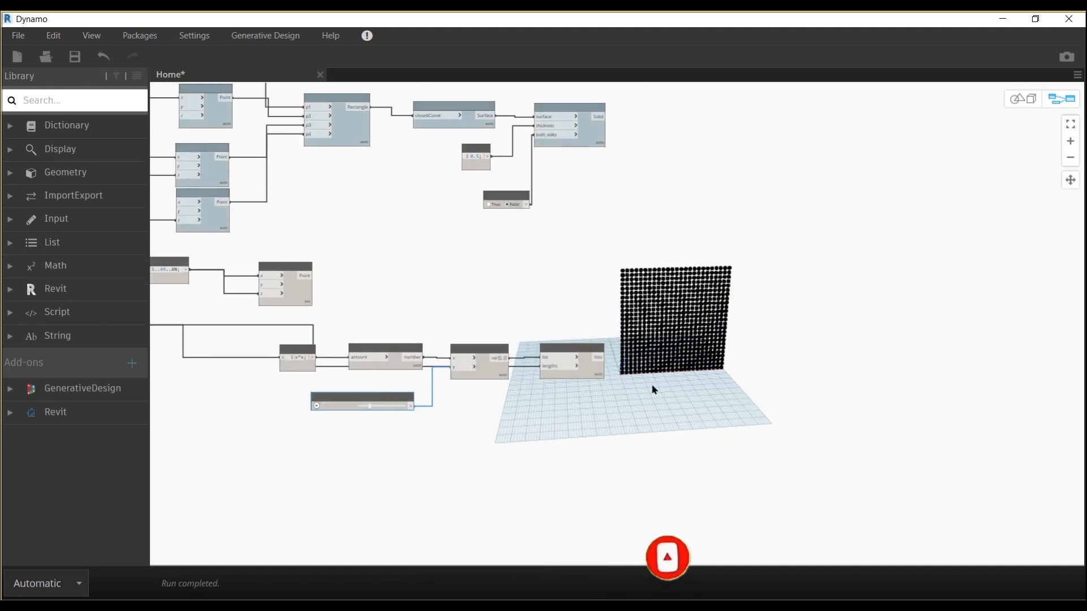
pyautogui.rightClick(657, 368)
pyautogui.write('flatten')
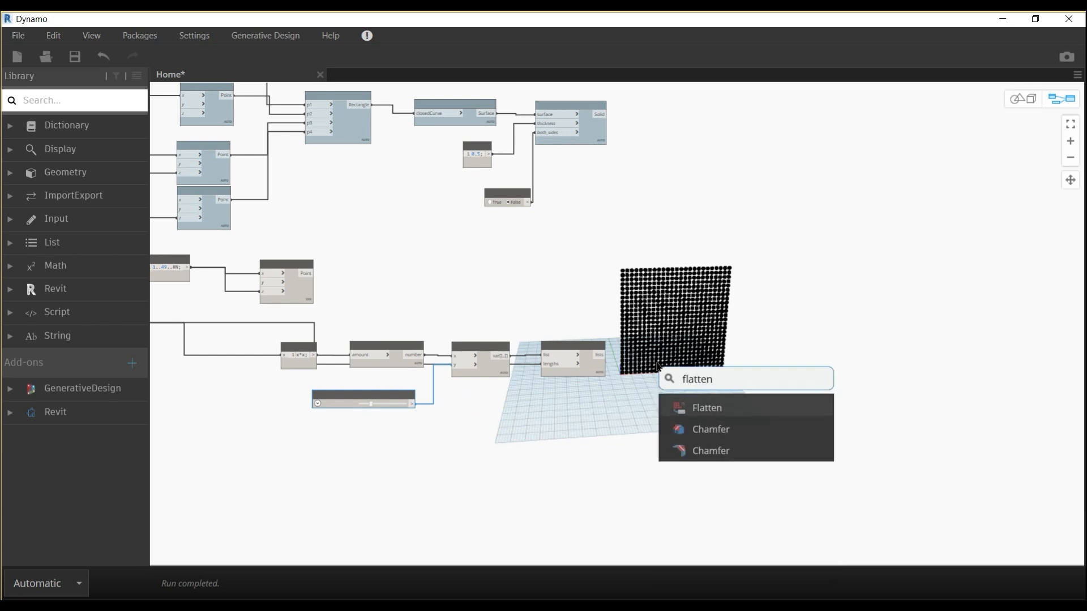
pyautogui.press('Escape')
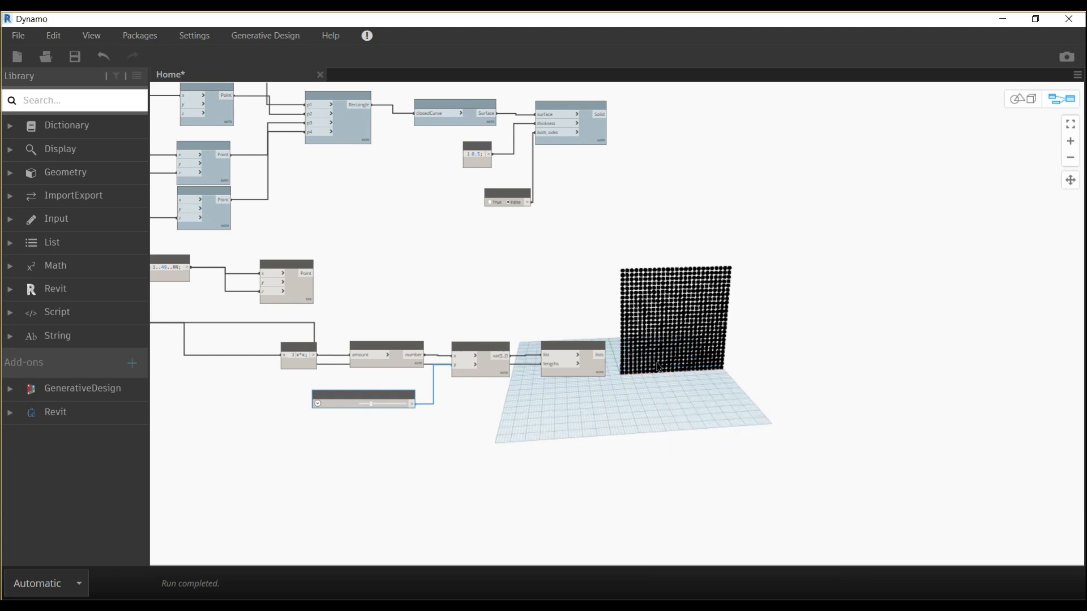
# Step: Add a Circle.ByCenterPointRadiusNormal node and place it above and beyond List.Chop
pyautogui.rightClick(721, 359)
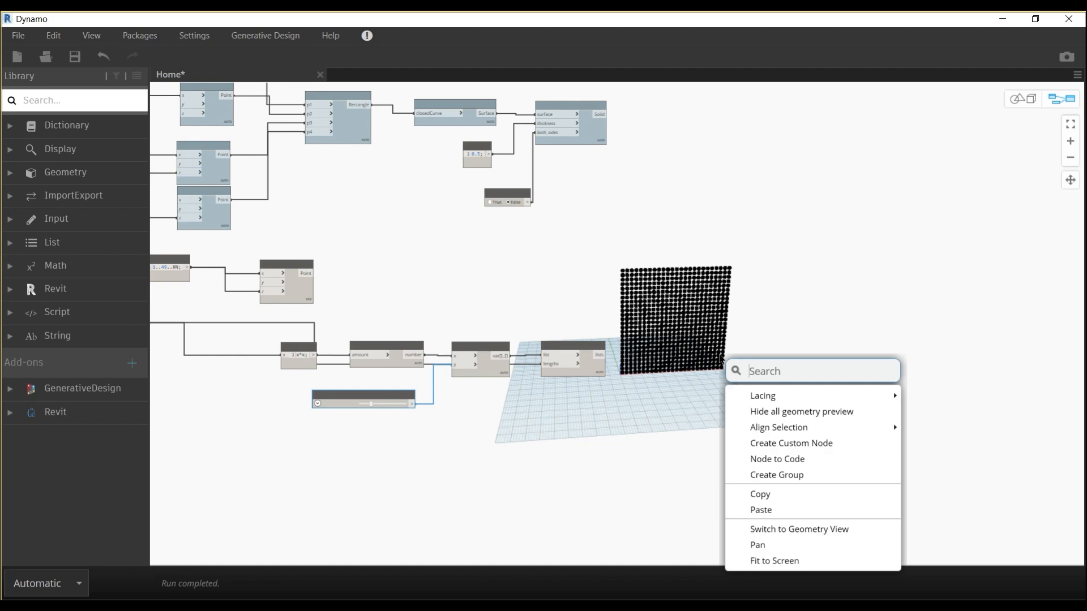
pyautogui.write('circle')
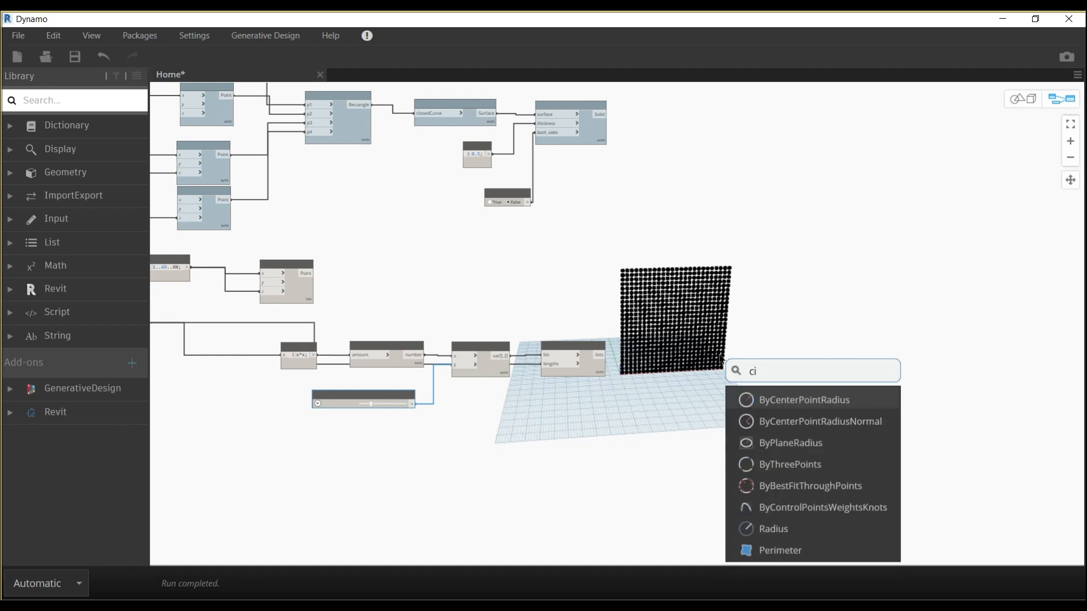
pyautogui.click(821, 422)
pyautogui.moveTo(862, 435); pyautogui.dragTo(692, 277)
# Step: Connect the grid's Point.ByCoordinates output to the circle node's centerPoint and List.Chop's lists output to its radius
pyautogui.click(301, 287)
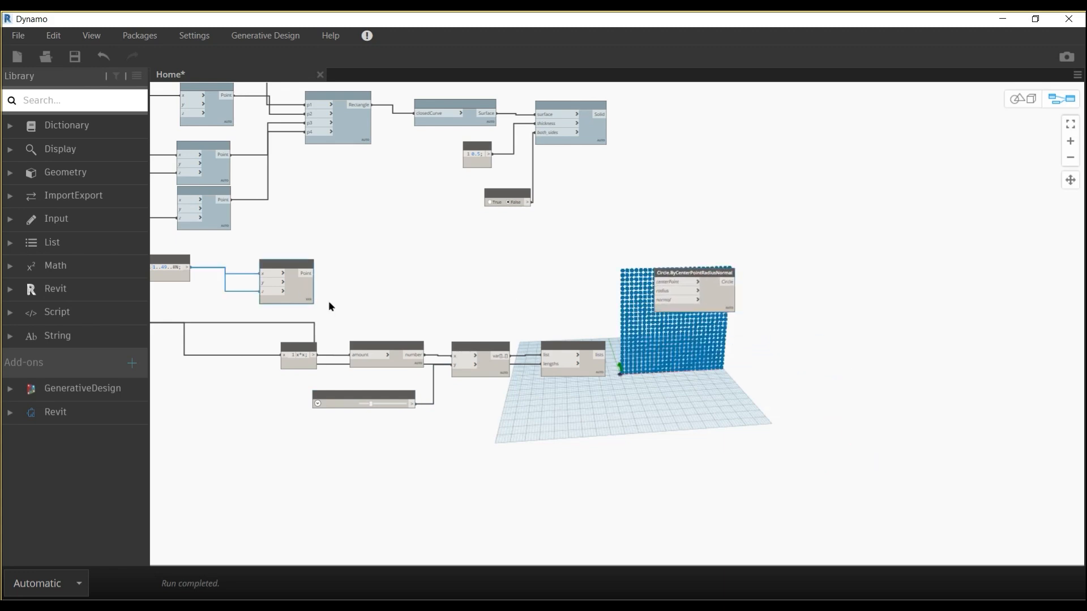
pyautogui.rightClick(300, 288)
pyautogui.click(447, 269)
pyautogui.moveTo(268, 287); pyautogui.dragTo(364, 280, button='middle')
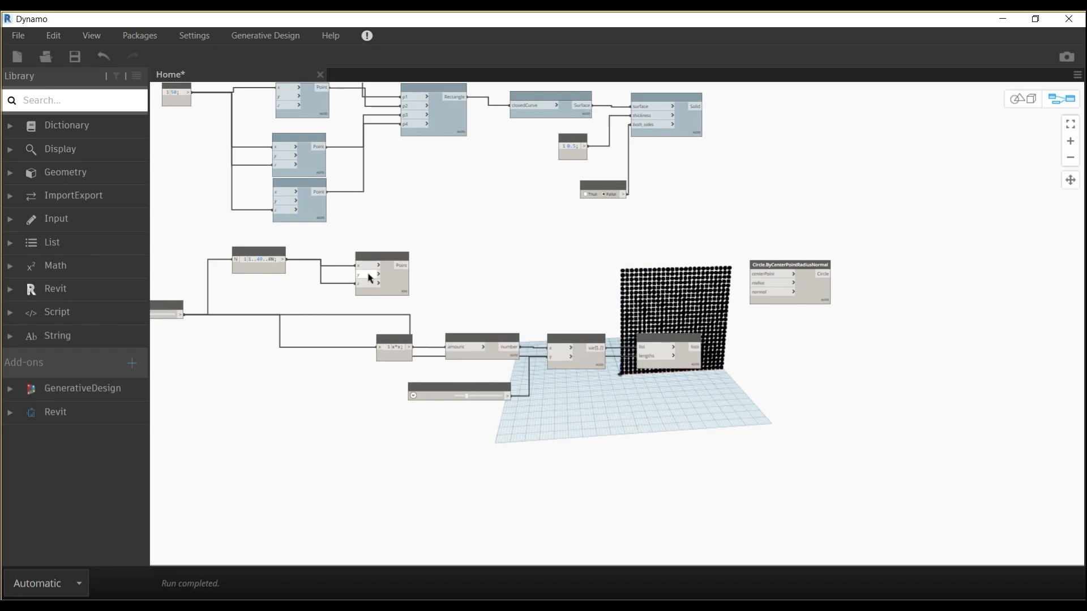
pyautogui.click(402, 266)
pyautogui.click(760, 276)
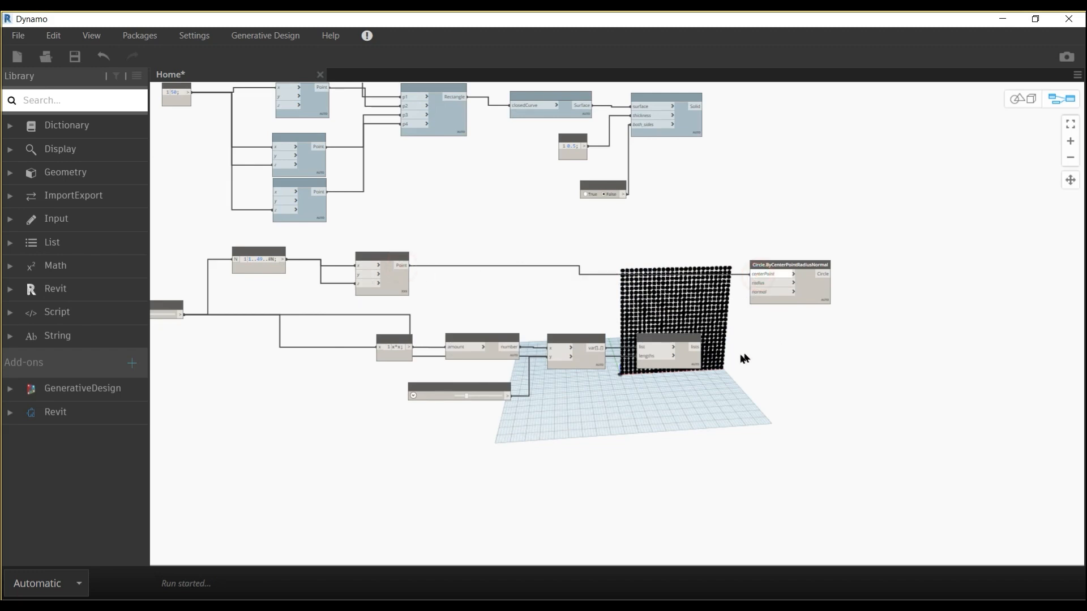
pyautogui.scroll(4, 742, 357)
pyautogui.click(644, 357)
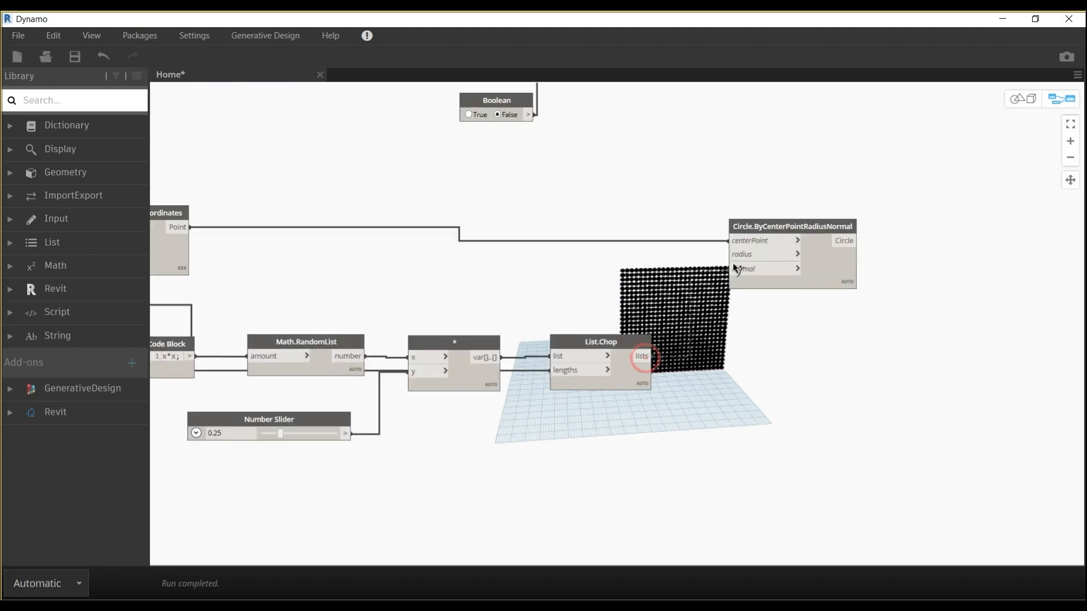
pyautogui.click(729, 254)
# Step: Add a Vector.YAxis node and connect it to the circle node's normal input
pyautogui.rightClick(730, 322)
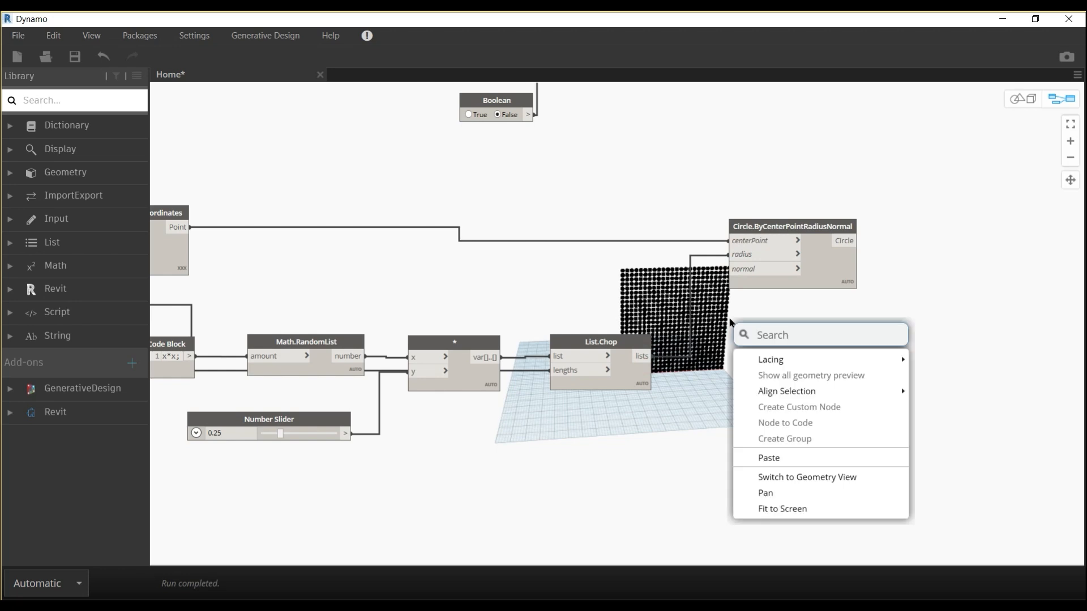
pyautogui.write('y')
pyautogui.click(784, 364)
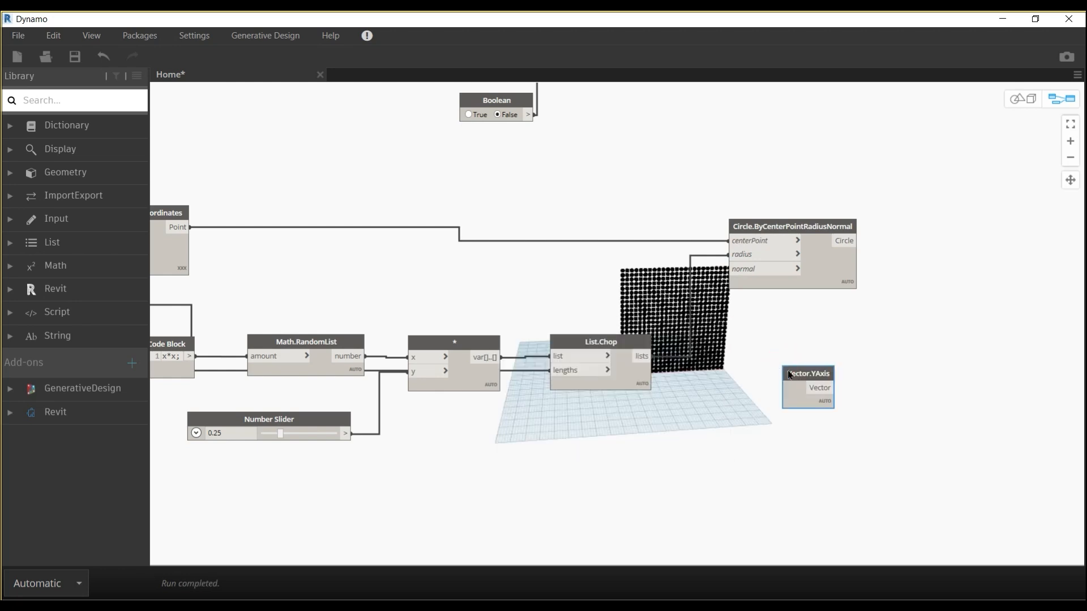
pyautogui.moveTo(706, 384); pyautogui.dragTo(705, 381)
pyautogui.click(729, 390)
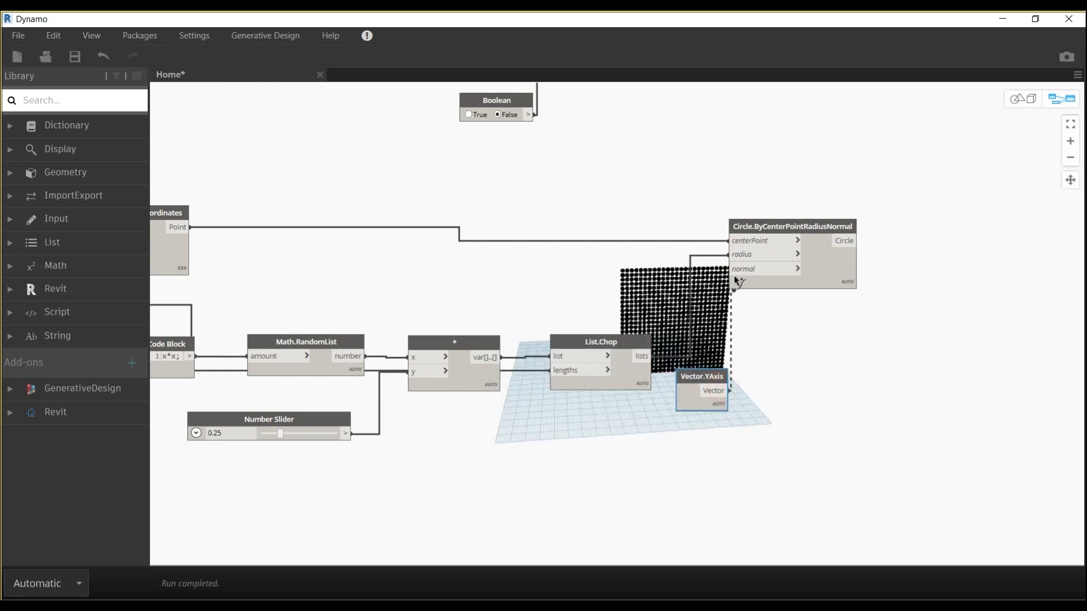
pyautogui.click(743, 283)
pyautogui.moveTo(813, 277); pyautogui.dragTo(837, 280)
# Step: Examine the circles generated at the grid points up close in the 3D geometry view
pyautogui.hotkey('ctrl', 'b')
pyautogui.scroll(5, 634, 324)
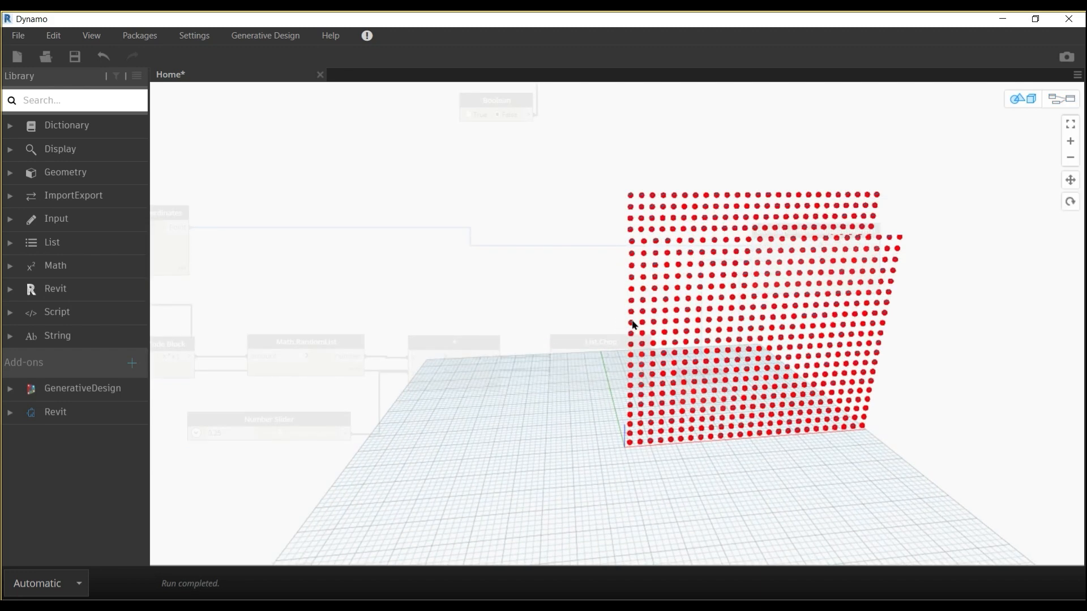
pyautogui.click(679, 352)
pyautogui.moveTo(769, 324); pyautogui.dragTo(720, 335, button='middle')
pyautogui.hotkey('ctrl', 'b')
pyautogui.scroll(2, 656, 315)
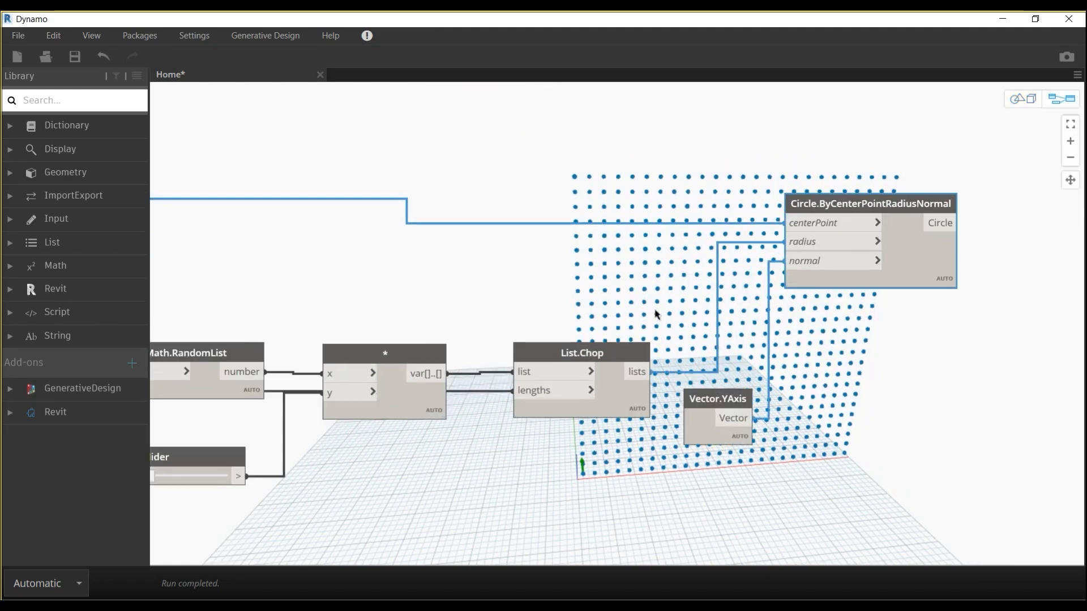
pyautogui.hotkey('ctrl', 'b')
pyautogui.scroll(5, 655, 315)
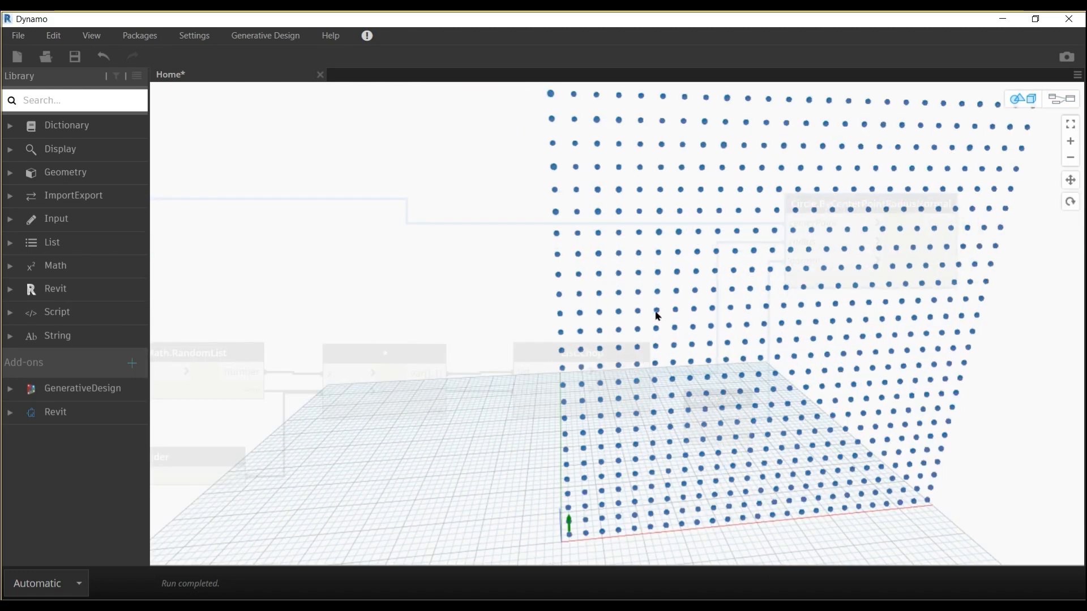
pyautogui.hotkey('ctrl', 'b')
# Step: Increase the Number Slider feeding the multiplication node to 0.832 to enlarge the circles
pyautogui.scroll(-3, 655, 310)
pyautogui.moveTo(484, 467); pyautogui.dragTo(558, 352, button='middle')
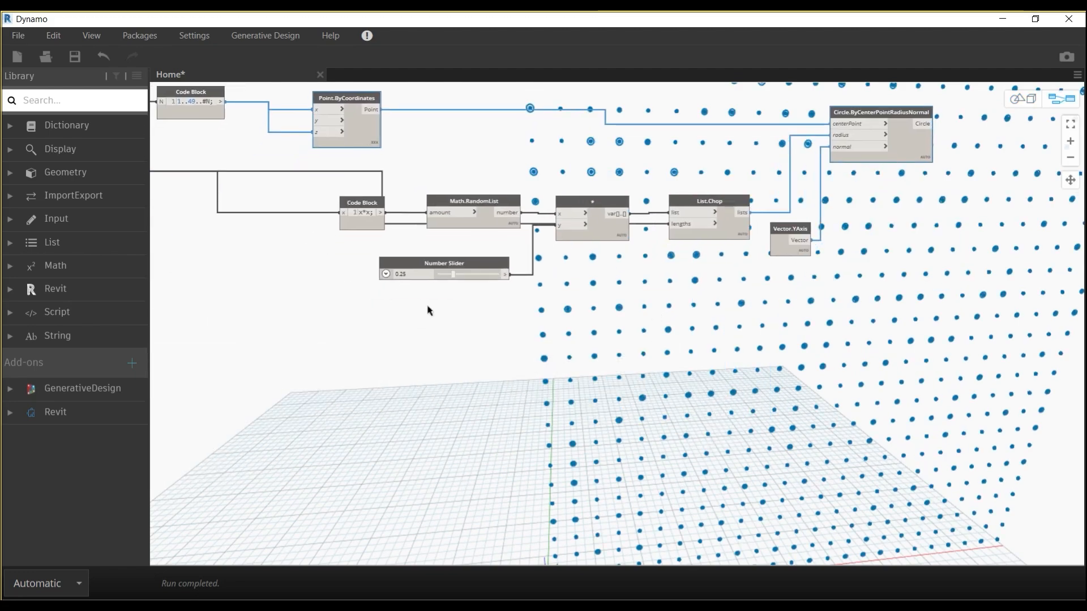
pyautogui.scroll(4, 428, 305)
pyautogui.moveTo(485, 230); pyautogui.dragTo(573, 239)
pyautogui.scroll(-5, 541, 351)
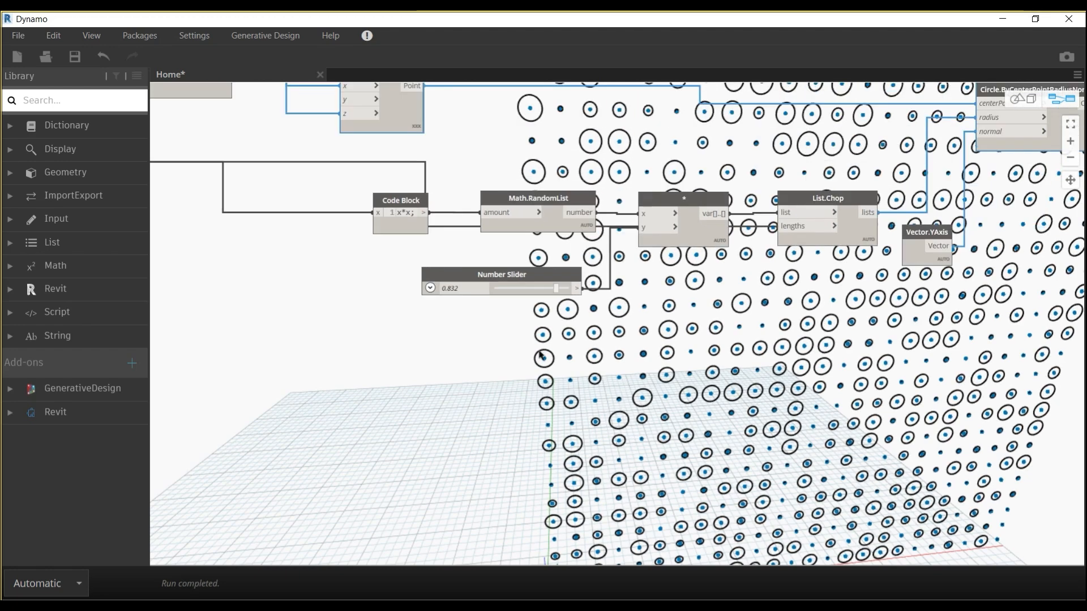
# Step: Inspect the enlarged circles in the geometry view and turn off the preview of the grid's Point.ByCoordinates node
pyautogui.hotkey('ctrl', 'b')
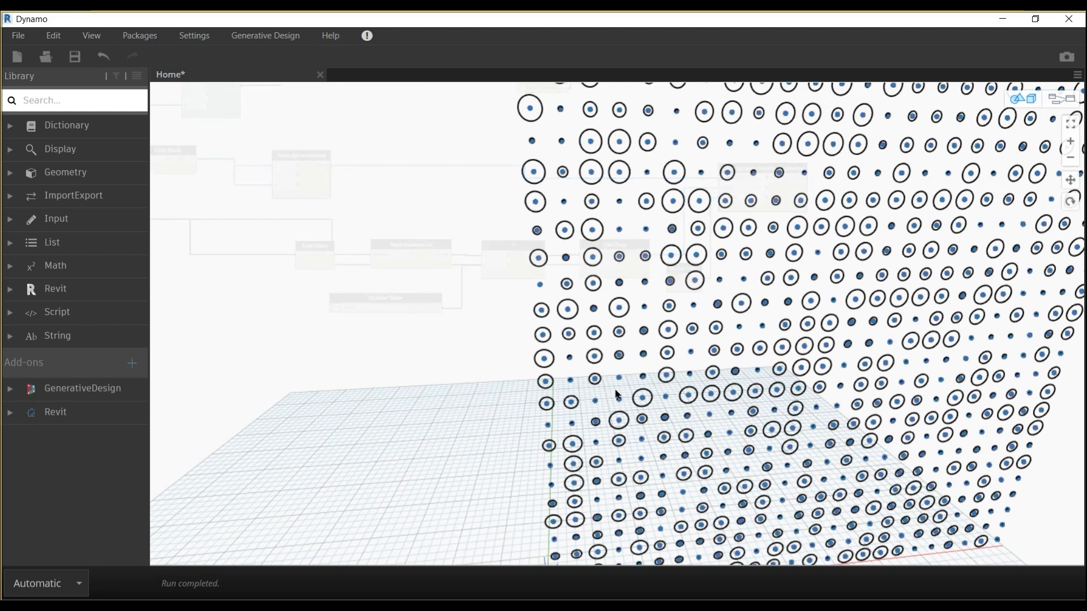
pyautogui.moveTo(619, 394); pyautogui.dragTo(719, 392, button='right')
pyautogui.scroll(-3, 709, 383)
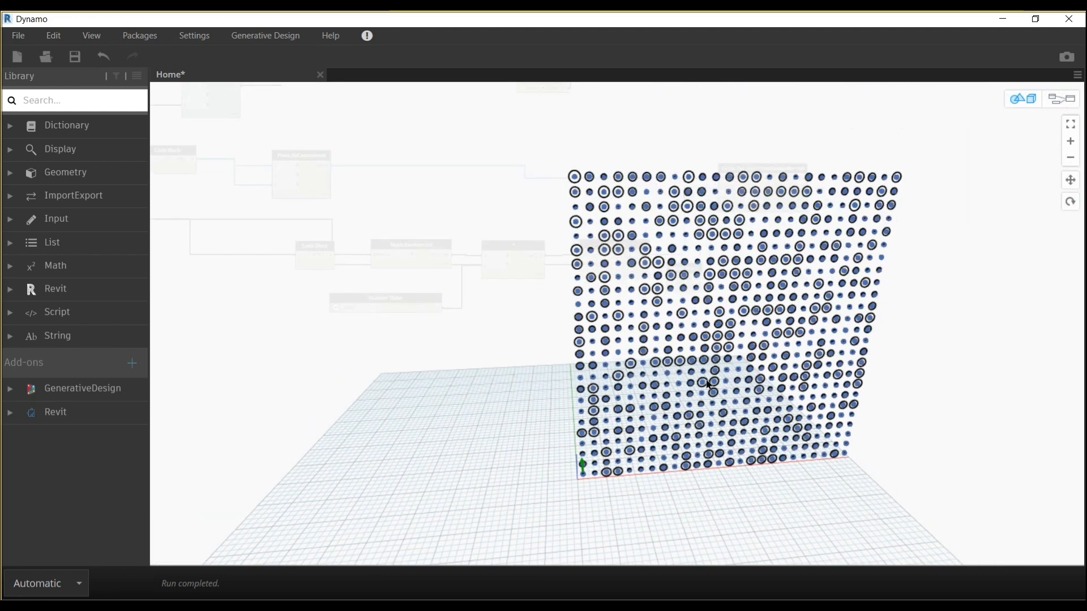
pyautogui.hotkey('ctrl', 'b')
pyautogui.moveTo(496, 265); pyautogui.dragTo(501, 312, button='middle')
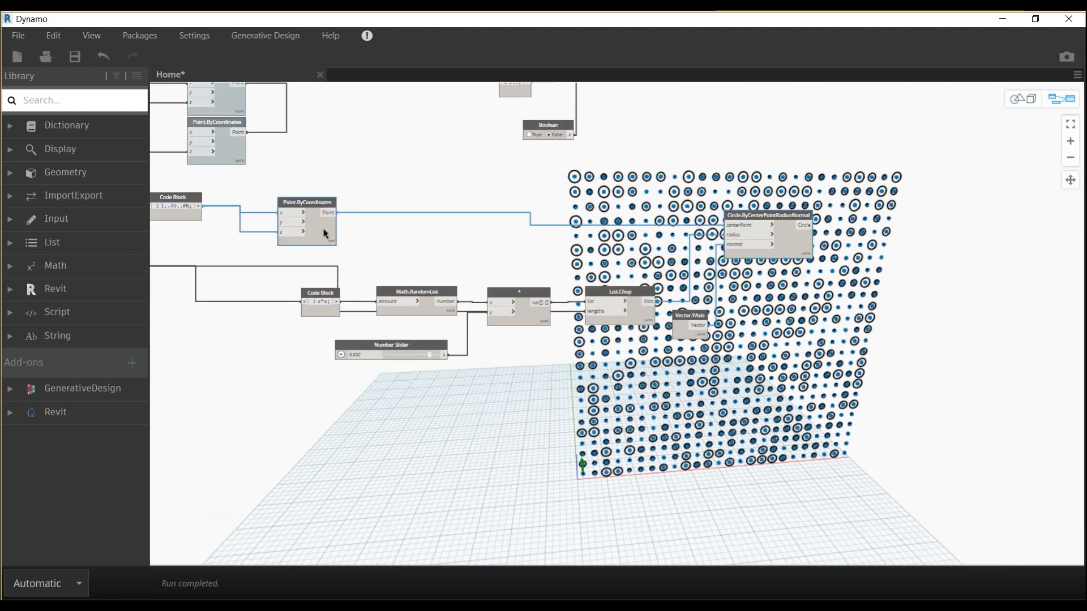
pyautogui.rightClick(325, 233)
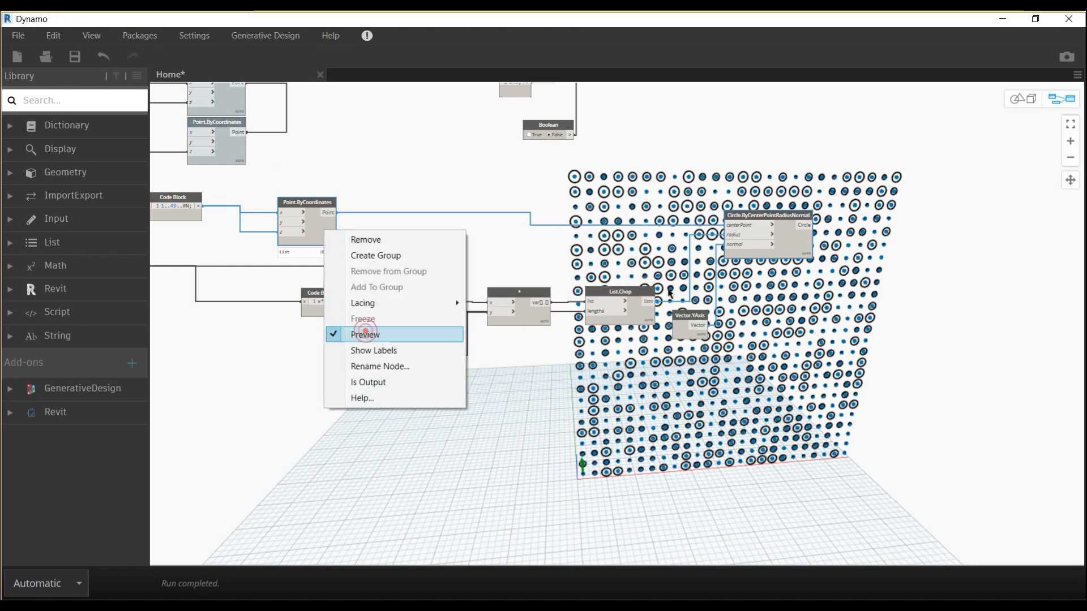
pyautogui.click(366, 333)
# Step: Duplicate the Surface.ByPatch, Surface.Thicken, thickness Code Block and Boolean nodes and place the copies beside the circle node
pyautogui.scroll(-5, 510, 261)
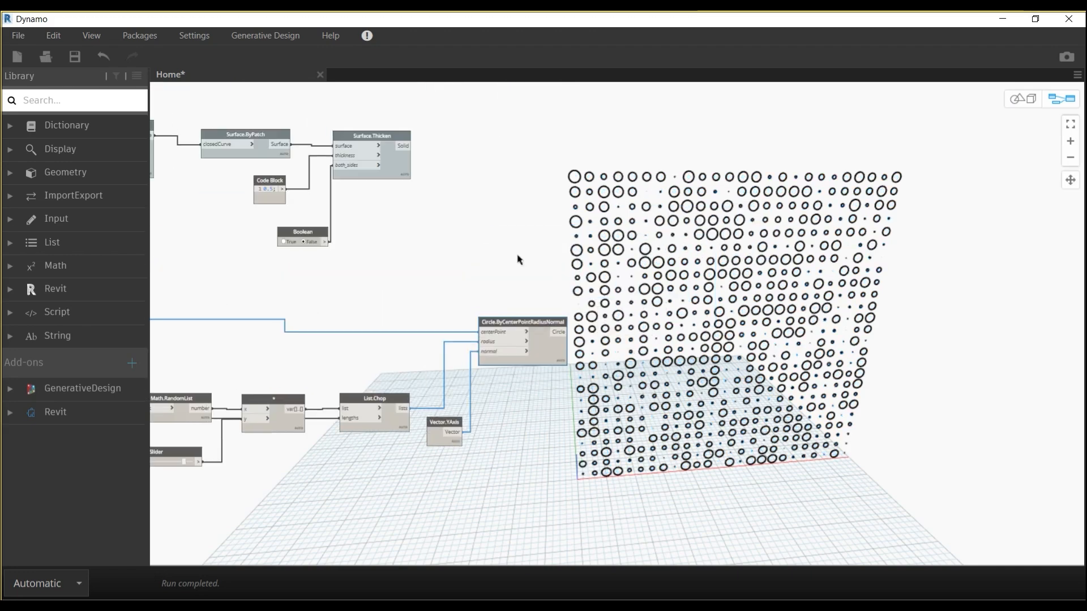
pyautogui.scroll(3, 340, 192)
pyautogui.moveTo(258, 120); pyautogui.dragTo(505, 272)
pyautogui.hotkey('ctrl', 'b')
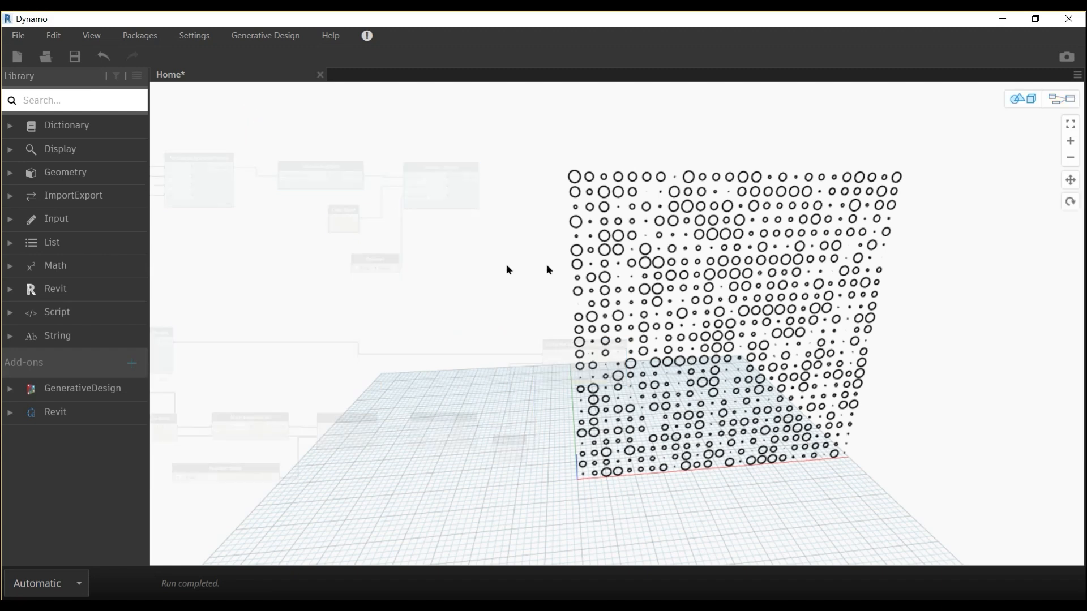
pyautogui.hotkey('ctrl', 'b')
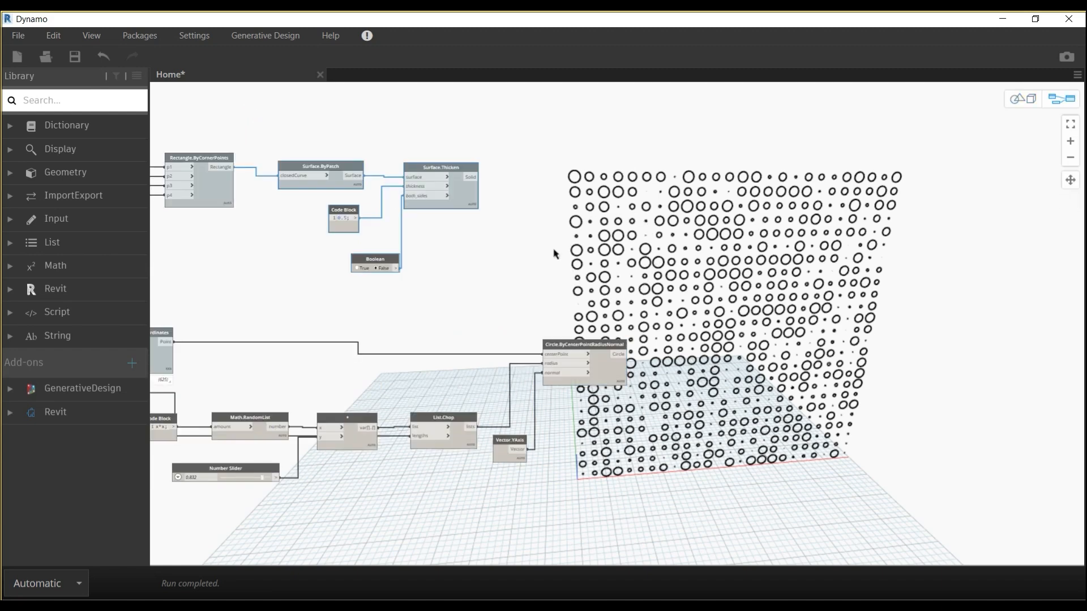
pyautogui.moveTo(260, 117); pyautogui.dragTo(512, 296)
pyautogui.hotkey('ctrl', 'c')
pyautogui.hotkey('ctrl', 'v')
pyautogui.moveTo(599, 287); pyautogui.dragTo(818, 341)
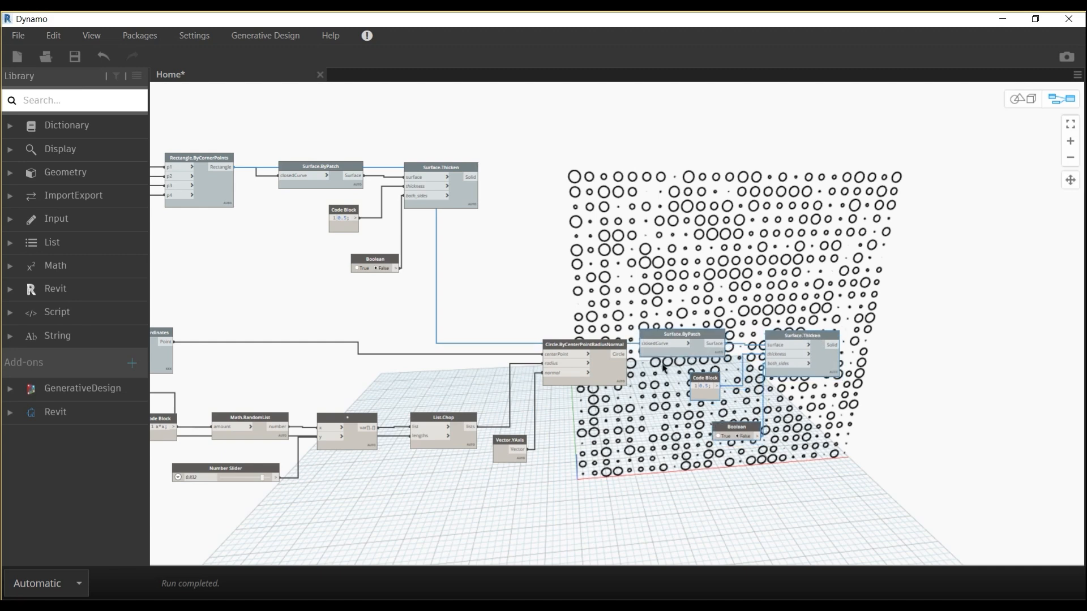
# Step: Align the copied nodes with the circle node and connect its Circle output to the copied Surface.ByPatch's closedCurve input
pyautogui.moveTo(694, 335); pyautogui.dragTo(710, 346)
pyautogui.click(617, 357)
pyautogui.click(663, 357)
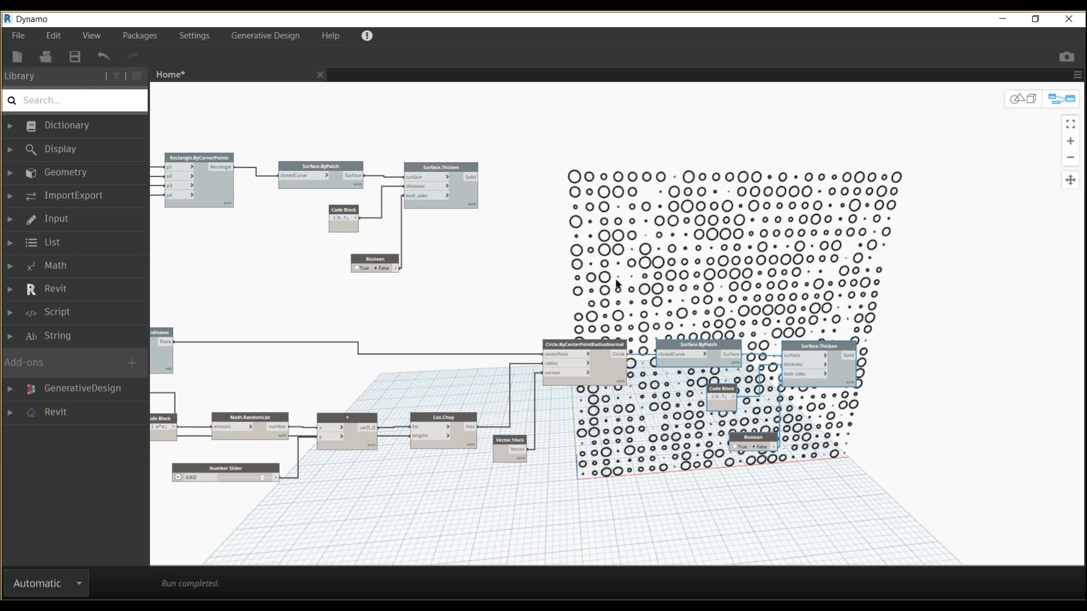
# Step: Turn off the circle node's preview and turn on the preview of the copied Surface.Thicken node
pyautogui.moveTo(769, 308); pyautogui.dragTo(691, 271, button='middle')
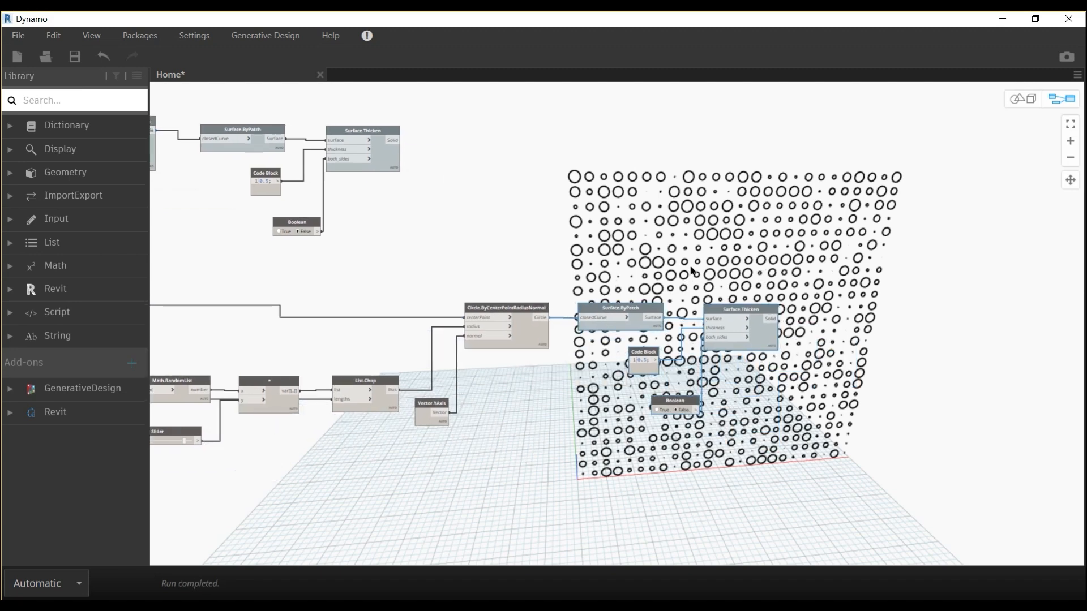
pyautogui.click(535, 333)
pyautogui.rightClick(537, 333)
pyautogui.click(572, 432)
pyautogui.click(774, 338)
pyautogui.rightClick(769, 334)
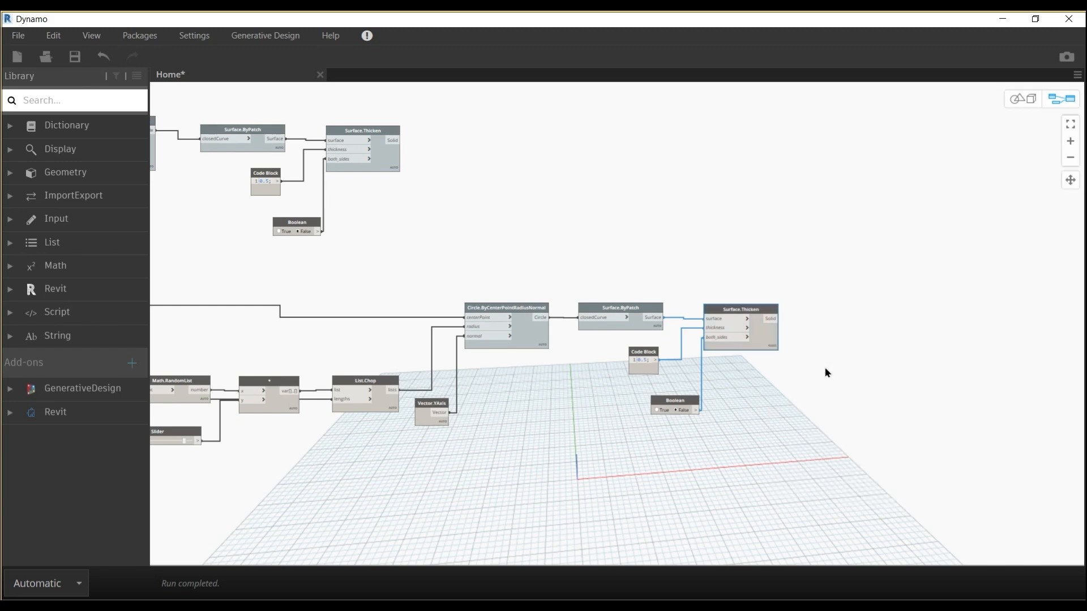
# Step: Set the thickness Code Block of the copied Surface.Thicken node to 1
pyautogui.moveTo(824, 367); pyautogui.dragTo(781, 358, button='middle')
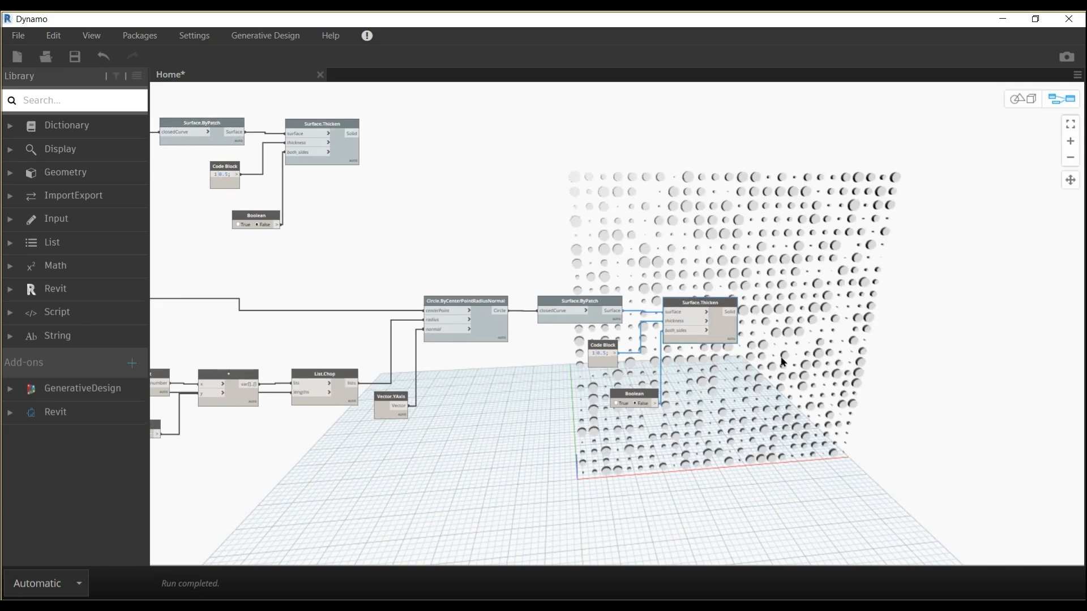
pyautogui.scroll(5, 584, 362)
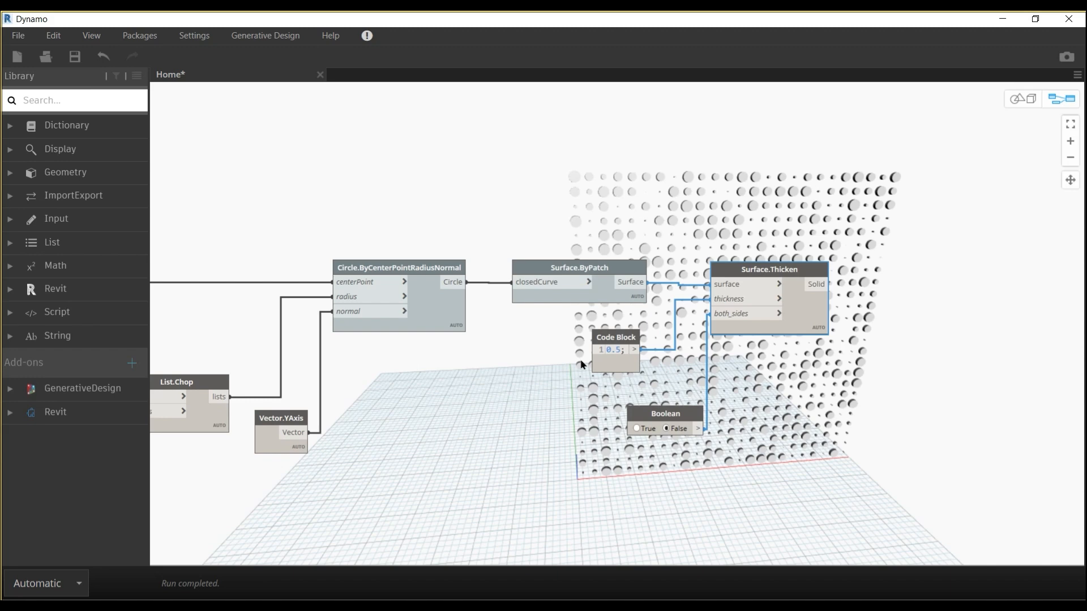
pyautogui.doubleClick(641, 344)
pyautogui.write('1;')
pyautogui.click(749, 355)
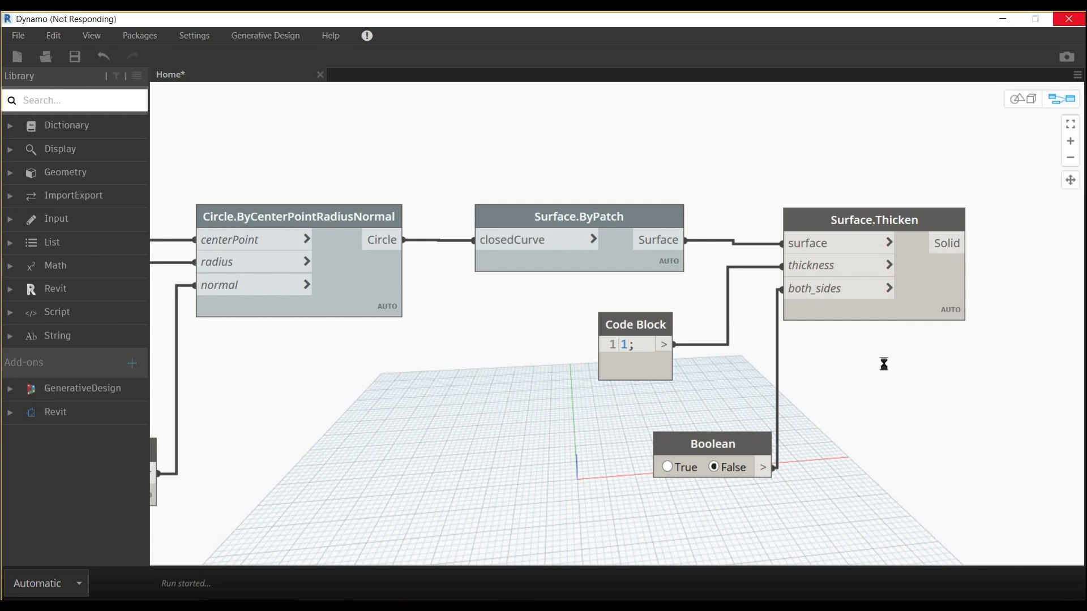
# Step: Add a Solid.DifferenceAll node and place it in the empty area beyond the two Surface.Thicken nodes
pyautogui.moveTo(848, 380); pyautogui.dragTo(627, 407, button='middle')
pyautogui.scroll(-8, 719, 368)
pyautogui.scroll(1, 736, 262)
pyautogui.scroll(1, 739, 264)
pyautogui.rightClick(777, 246)
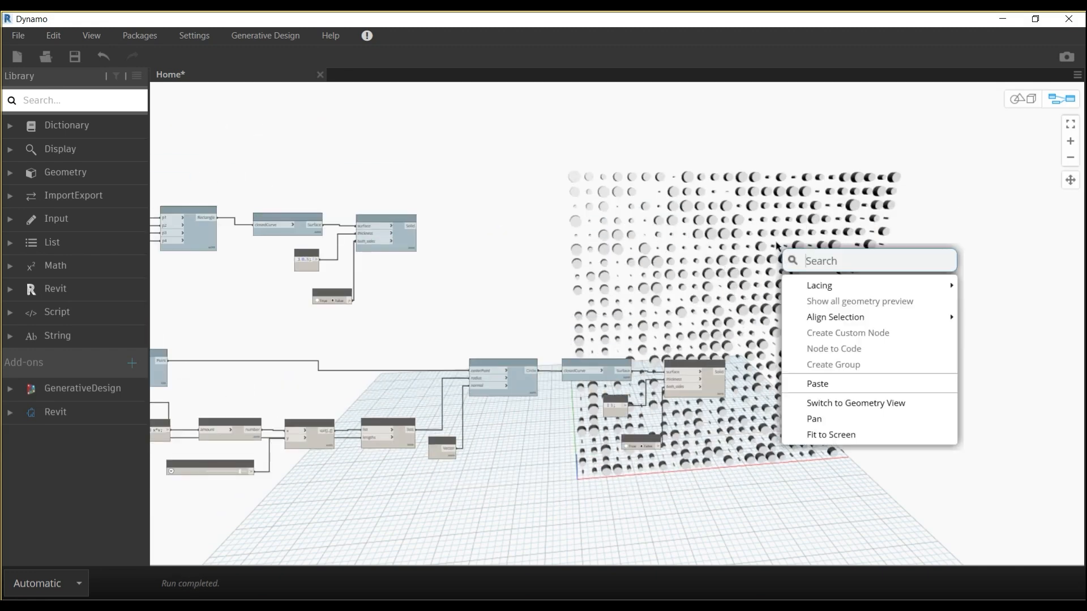
pyautogui.write('differe')
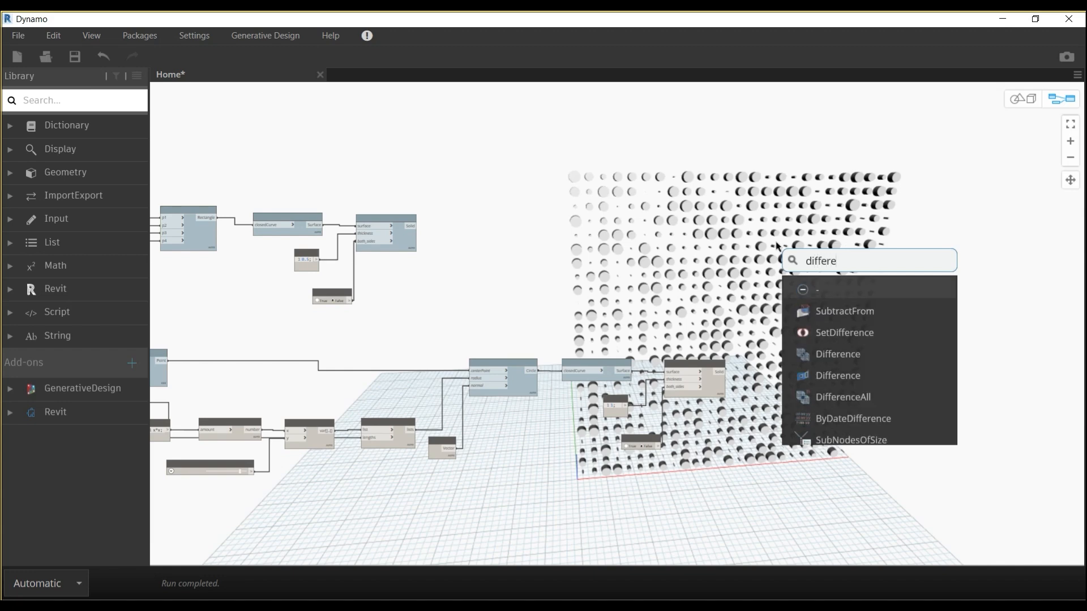
pyautogui.press('Down')
pyautogui.press('Down')
pyautogui.press('Down')
pyautogui.press('Down')
pyautogui.press('Down')
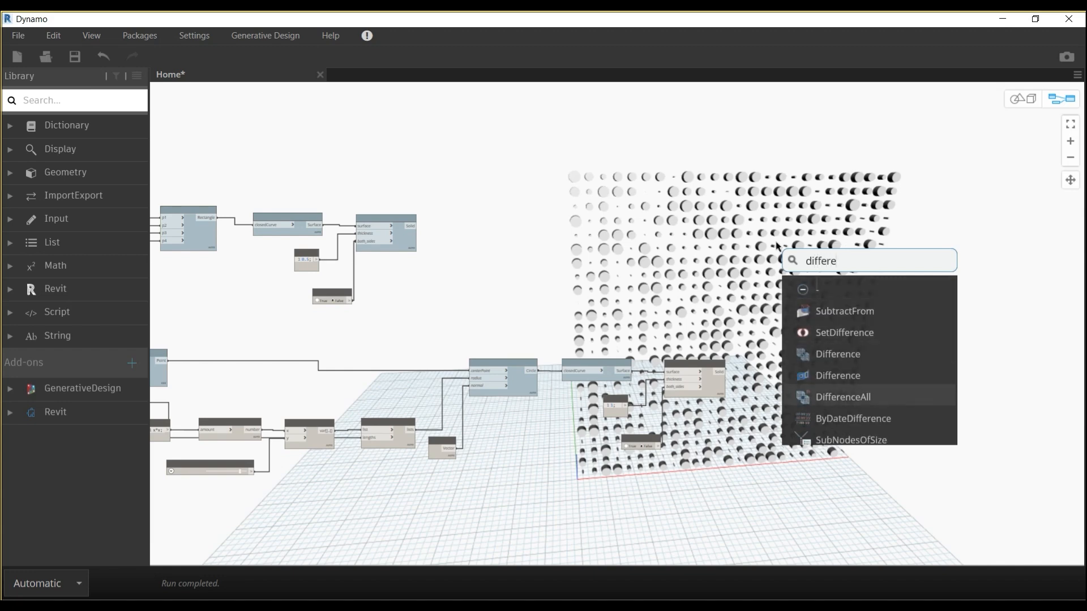
pyautogui.press('Return')
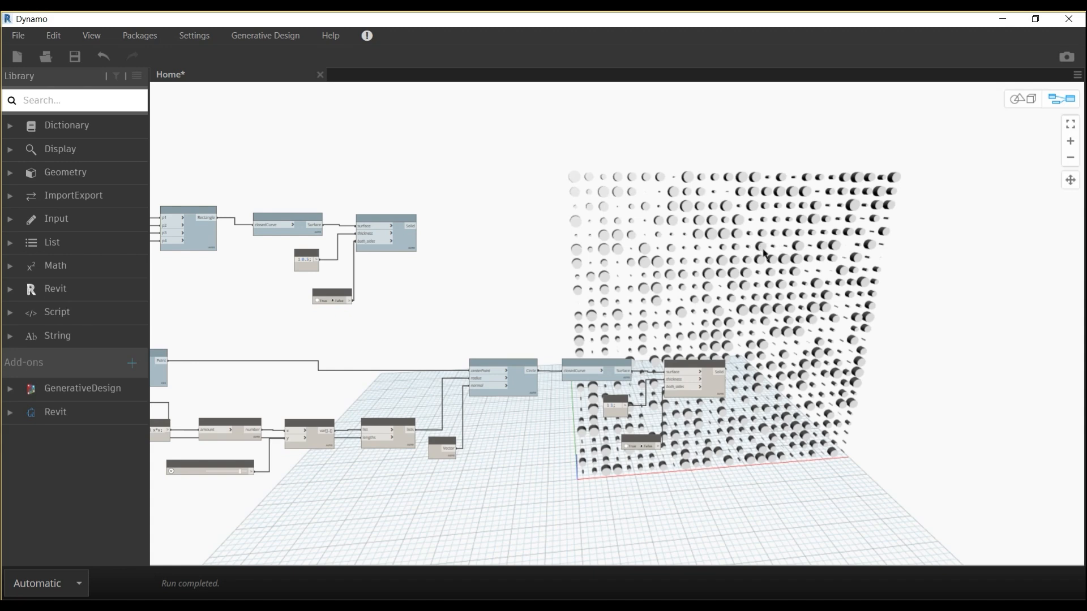
pyautogui.moveTo(796, 250); pyautogui.dragTo(801, 221)
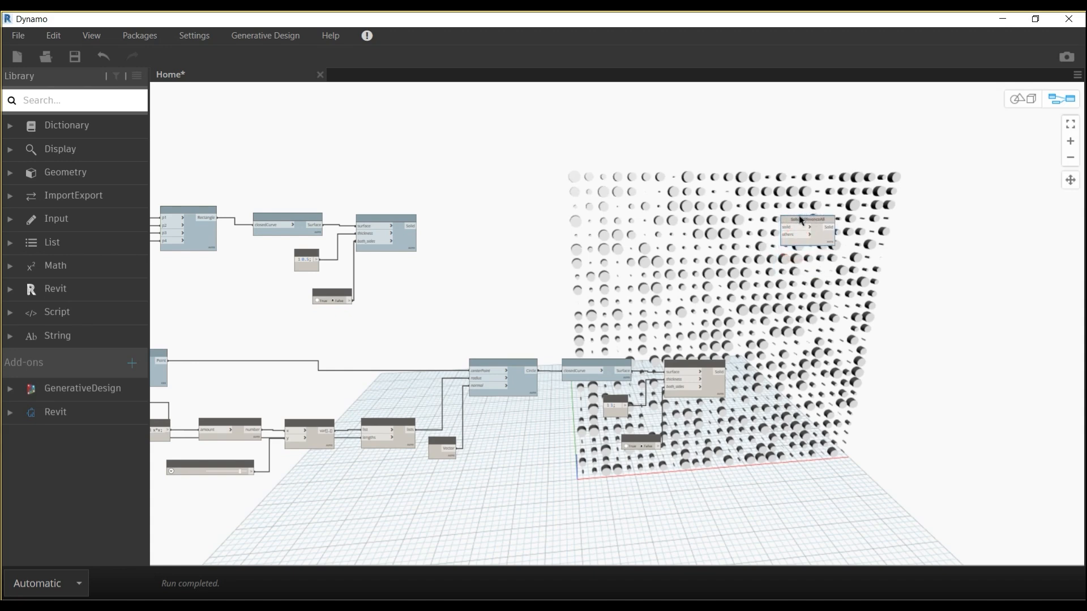
# Step: Add a List.Flatten node beside the circles' Surface.Thicken node
pyautogui.rightClick(770, 374)
pyautogui.write('flatte')
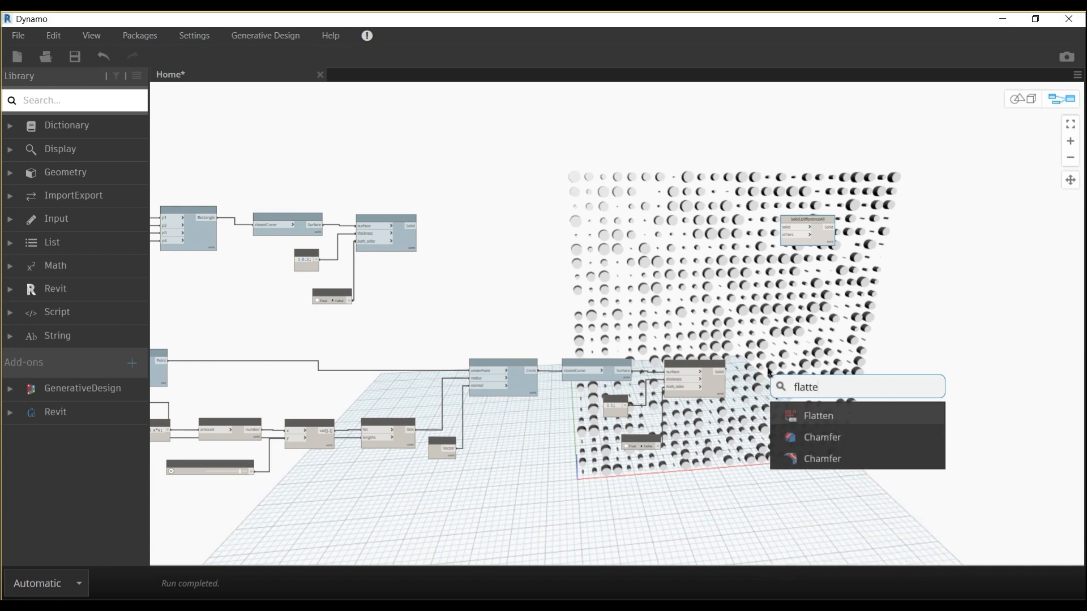
pyautogui.press('Return')
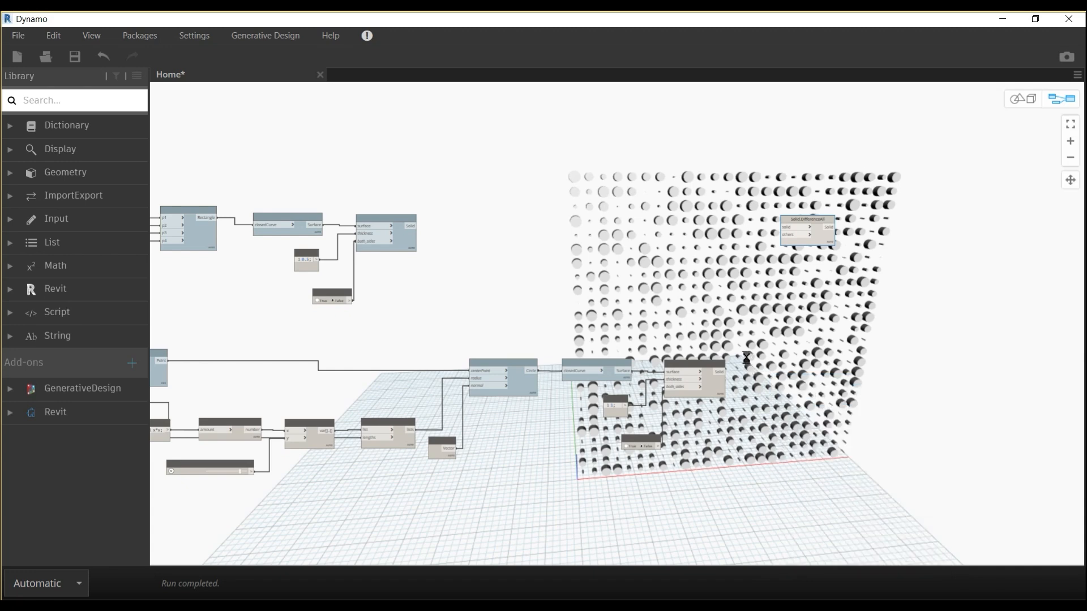
pyautogui.scroll(5, 746, 357)
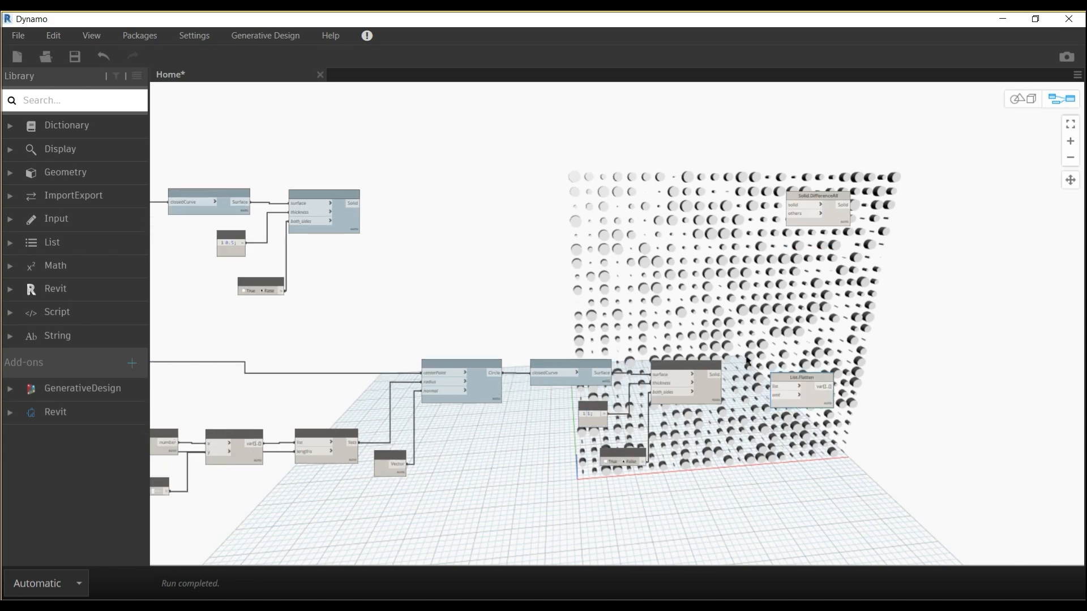
# Step: Connect the rectangular panel's Surface.Thicken Solid output to Solid.DifferenceAll's solid input and shift the DifferenceAll node slightly outward
pyautogui.moveTo(277, 183); pyautogui.dragTo(366, 191, button='middle')
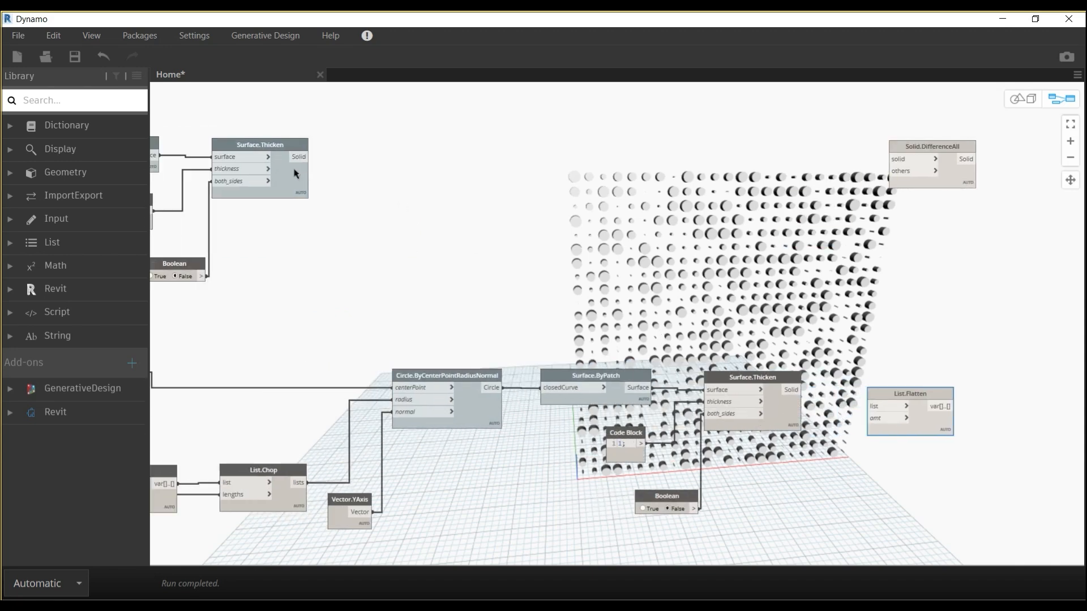
pyautogui.click(310, 157)
pyautogui.click(899, 159)
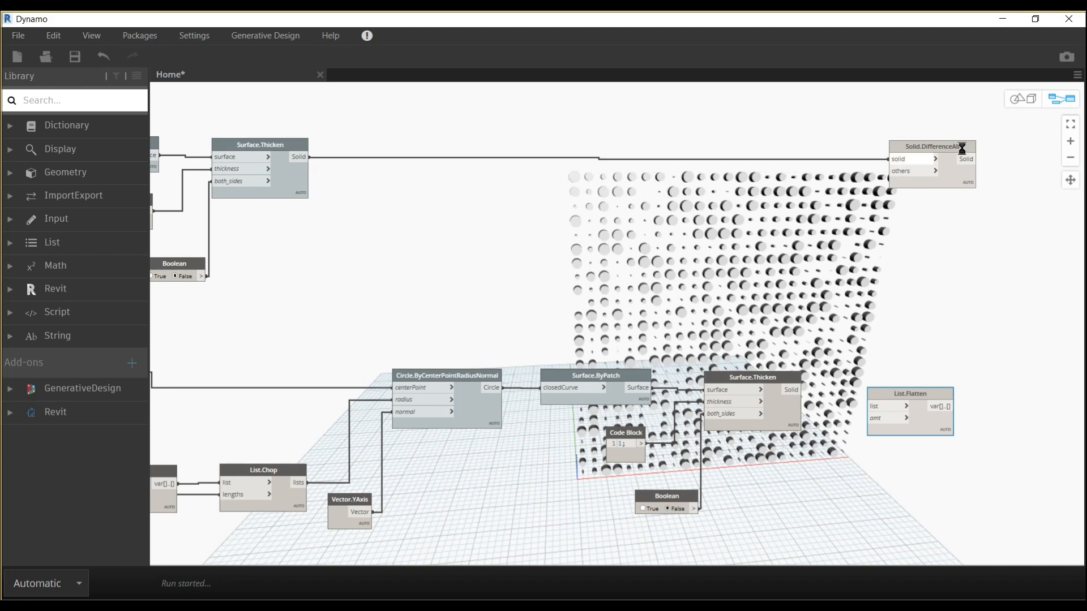
pyautogui.moveTo(935, 187); pyautogui.dragTo(964, 193)
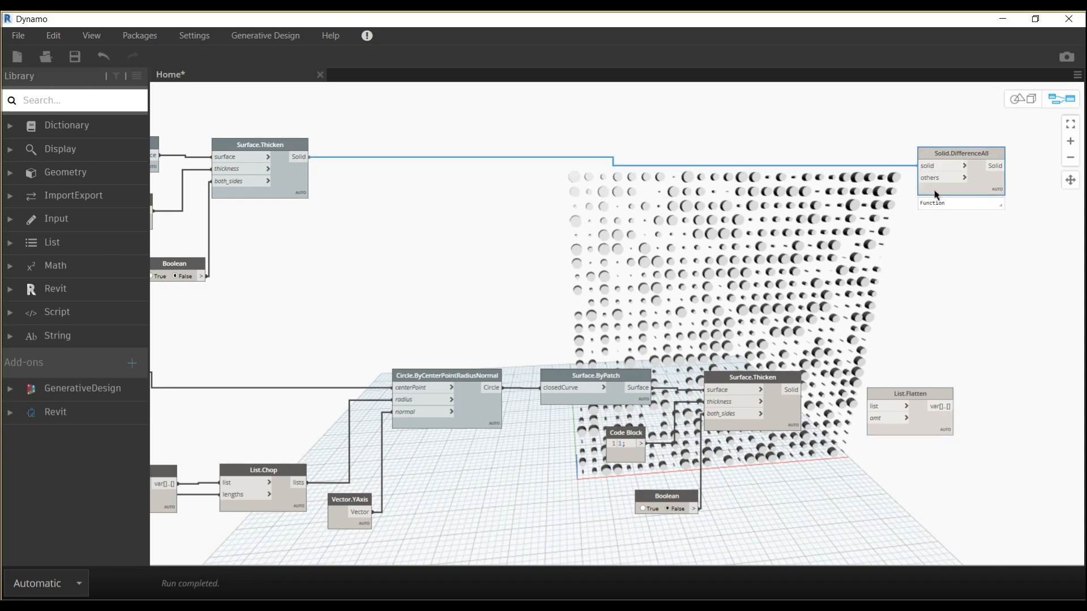
# Step: Turn off the preview of the circles' Surface.Thicken node
pyautogui.click(761, 419)
pyautogui.rightClick(792, 418)
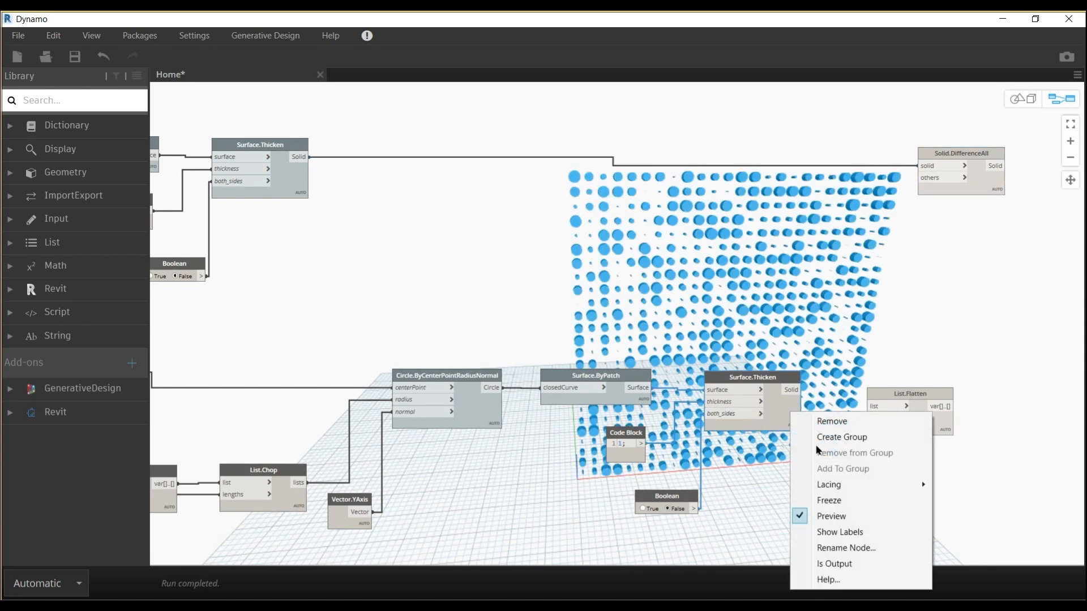
pyautogui.click(830, 509)
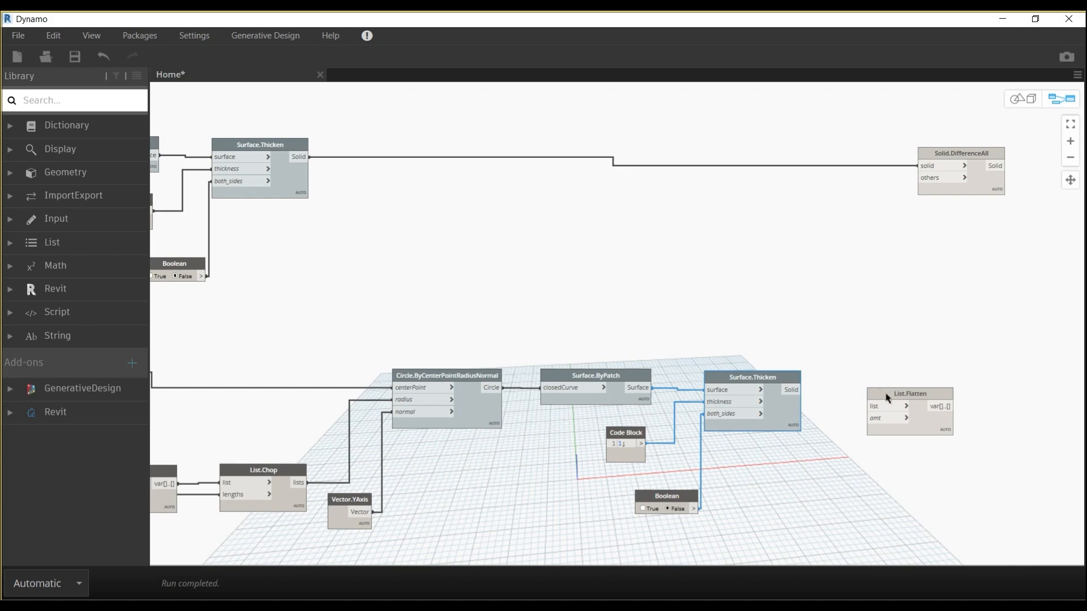
# Step: Align List.Flatten with the circles' Surface.Thicken, feed the Solid output into its list input, and connect its output to Solid.DifferenceAll's others input
pyautogui.moveTo(885, 394); pyautogui.dragTo(837, 374)
pyautogui.click(790, 391)
pyautogui.click(824, 390)
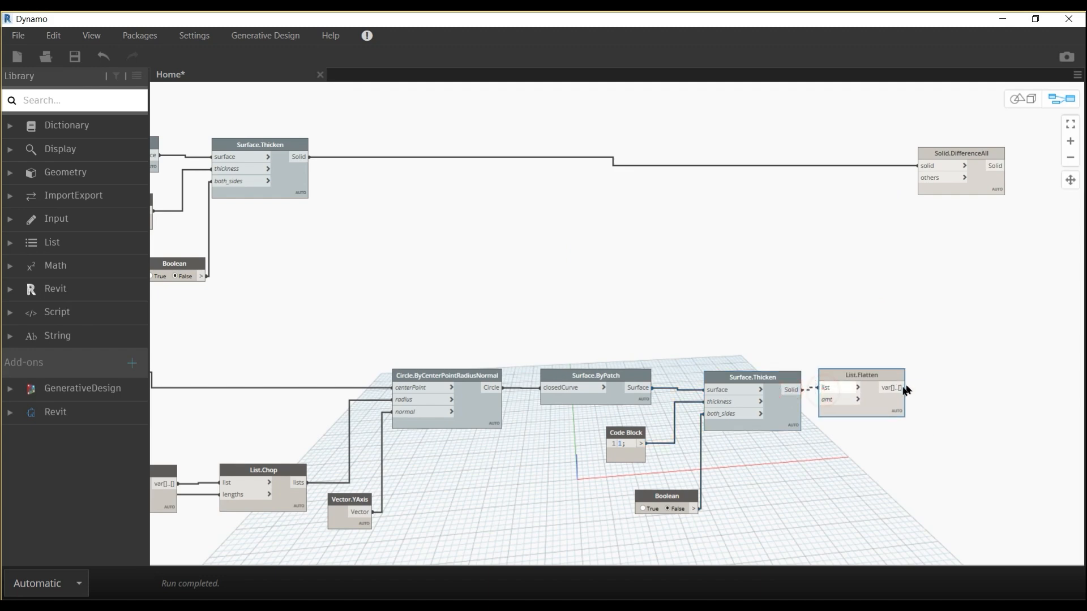
pyautogui.click(932, 180)
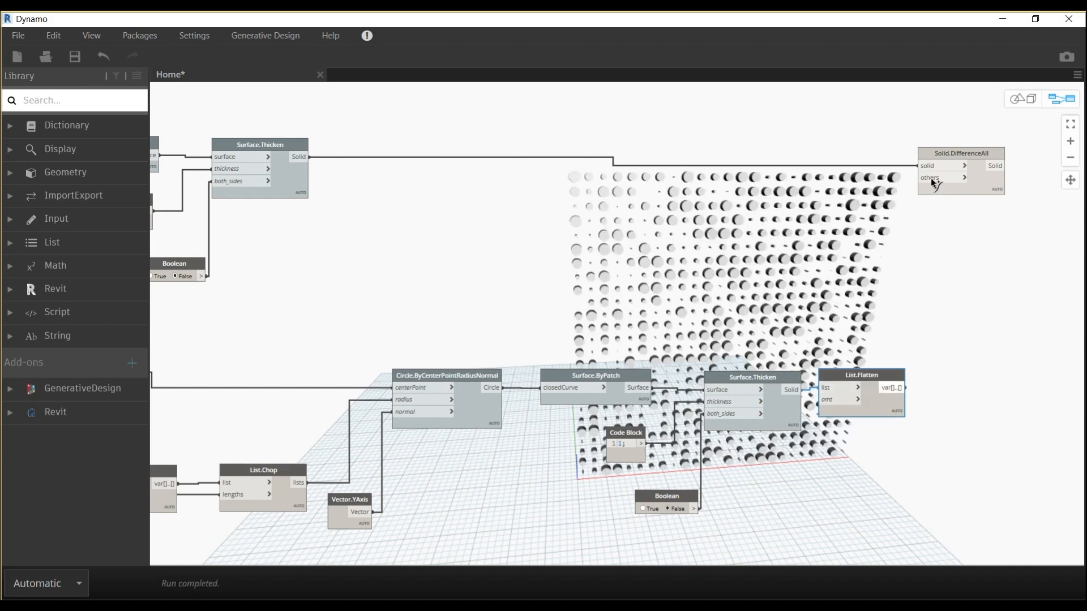
# Step: Turn off the preview of the List.Flatten node and check the panel from an angle in the geometry view
pyautogui.rightClick(881, 401)
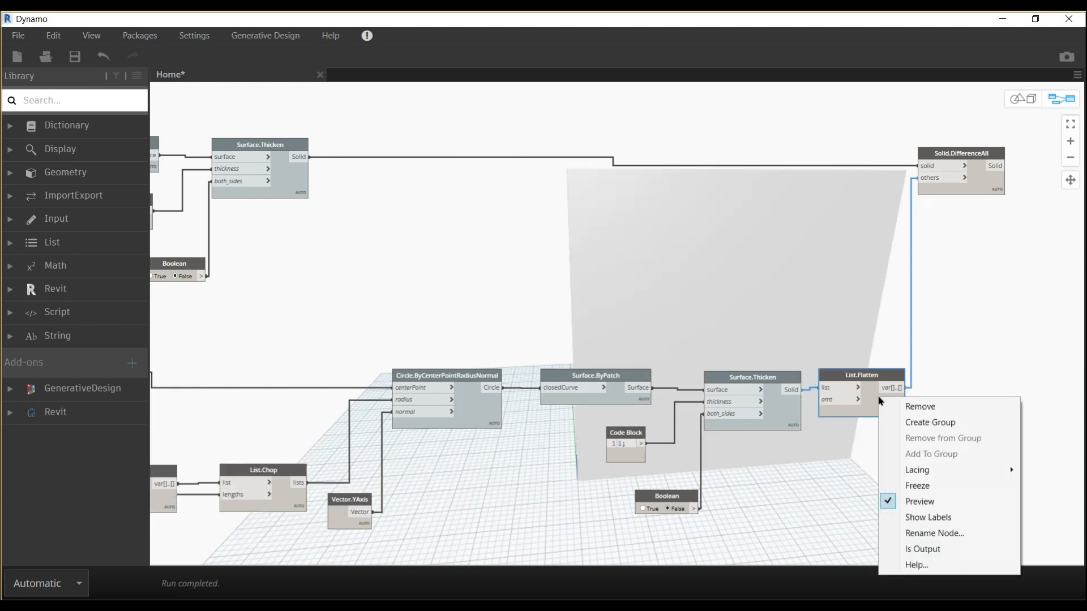
pyautogui.click(909, 502)
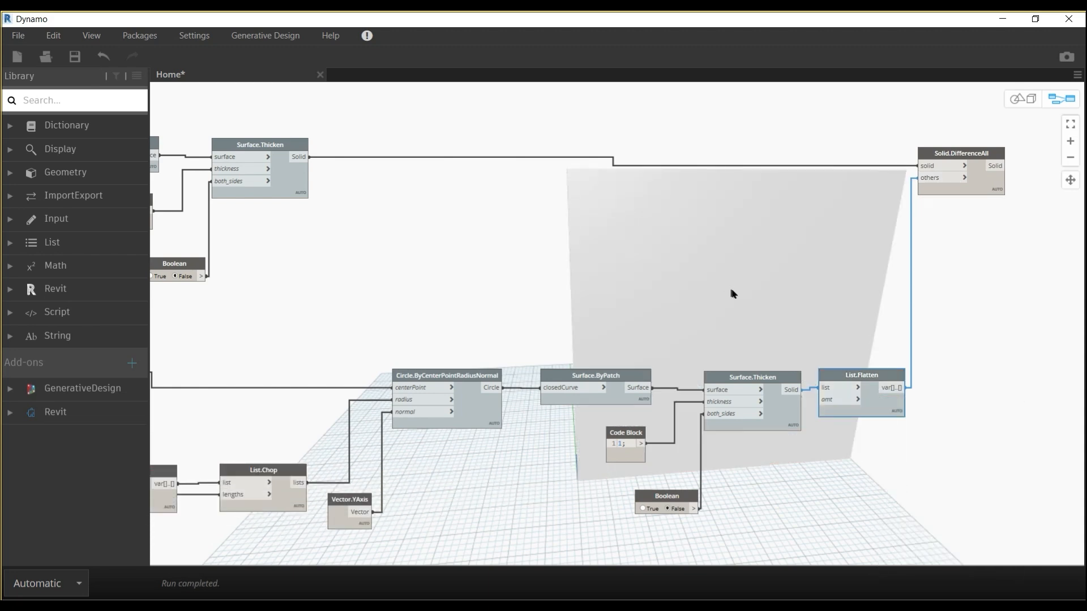
pyautogui.moveTo(719, 277); pyautogui.dragTo(731, 289, button='middle')
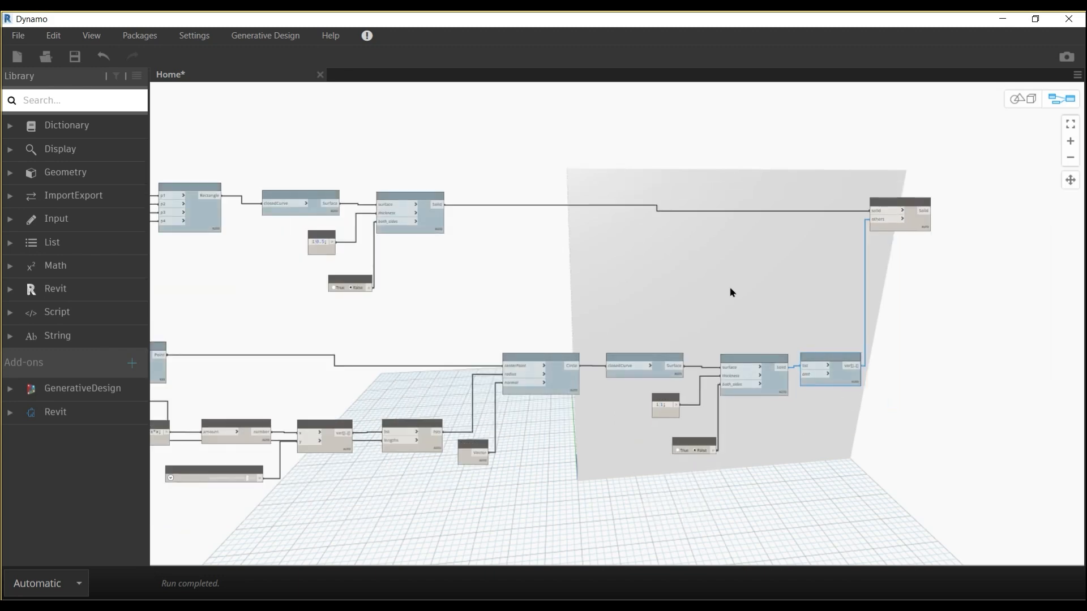
pyautogui.hotkey('ctrl', 'b')
pyautogui.moveTo(731, 295); pyautogui.dragTo(752, 292, button='right')
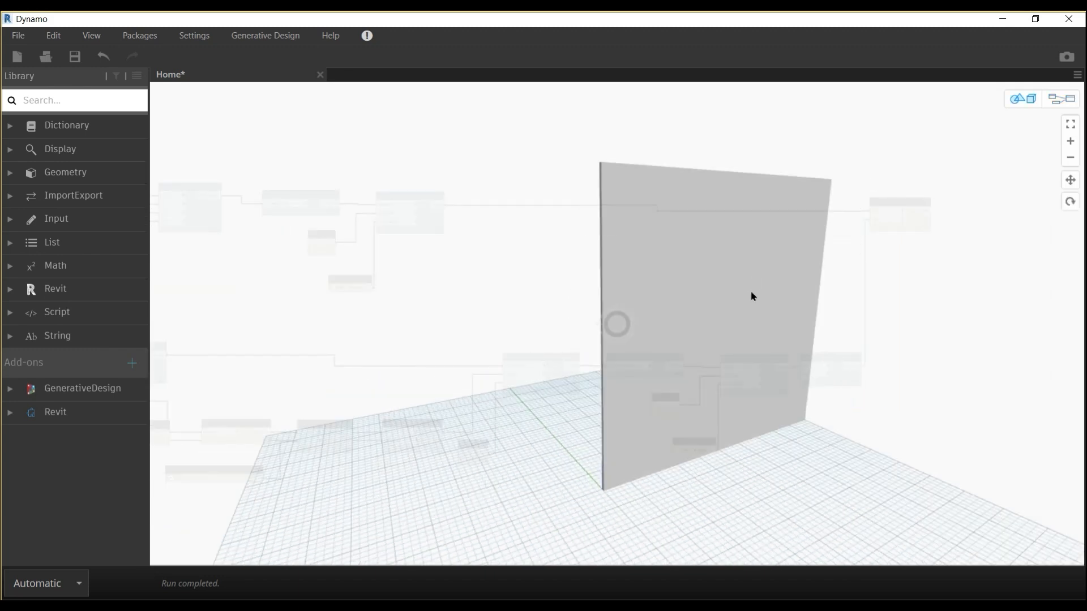
pyautogui.hotkey('ctrl', 'b')
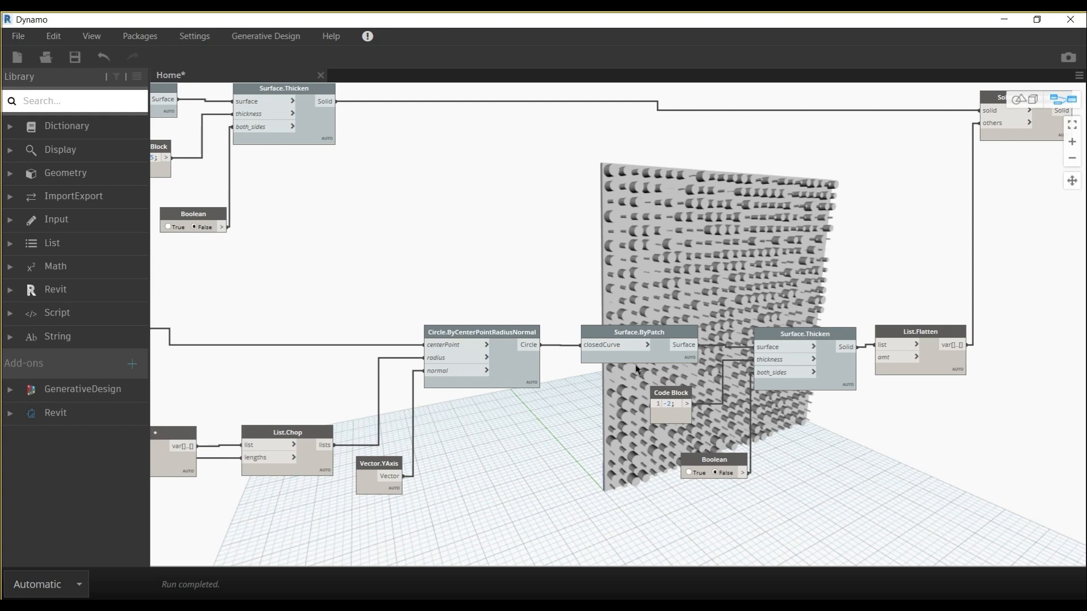
# Step: Hide the flattened cylinders by switching off List.Flatten's preview, leaving only the Solid.DifferenceAll result displayed
pyautogui.moveTo(727, 265); pyautogui.dragTo(636, 274, button='middle')
pyautogui.click(855, 383)
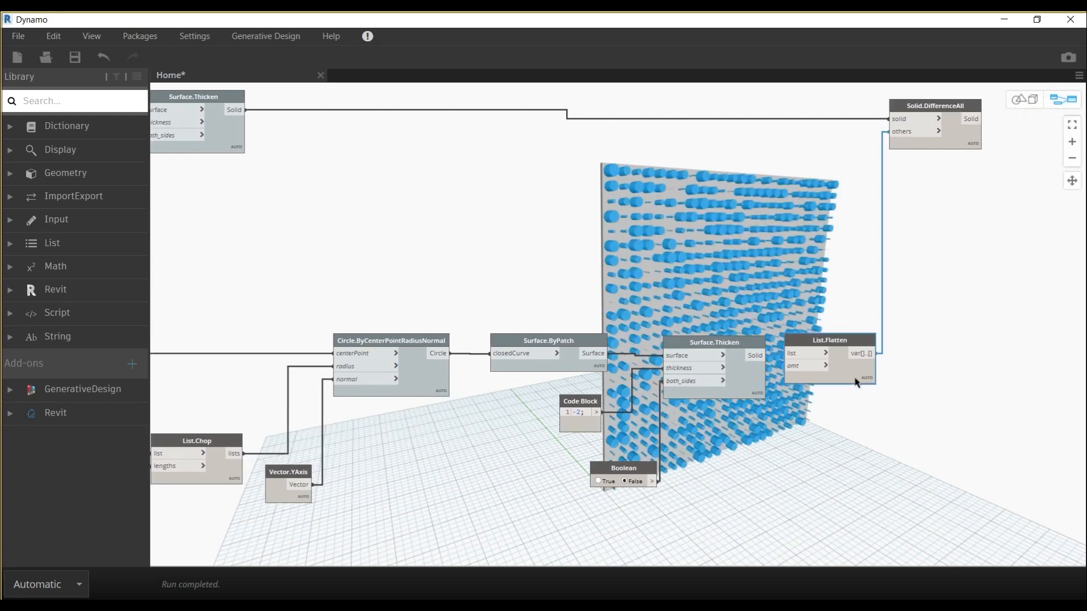
pyautogui.click(889, 484)
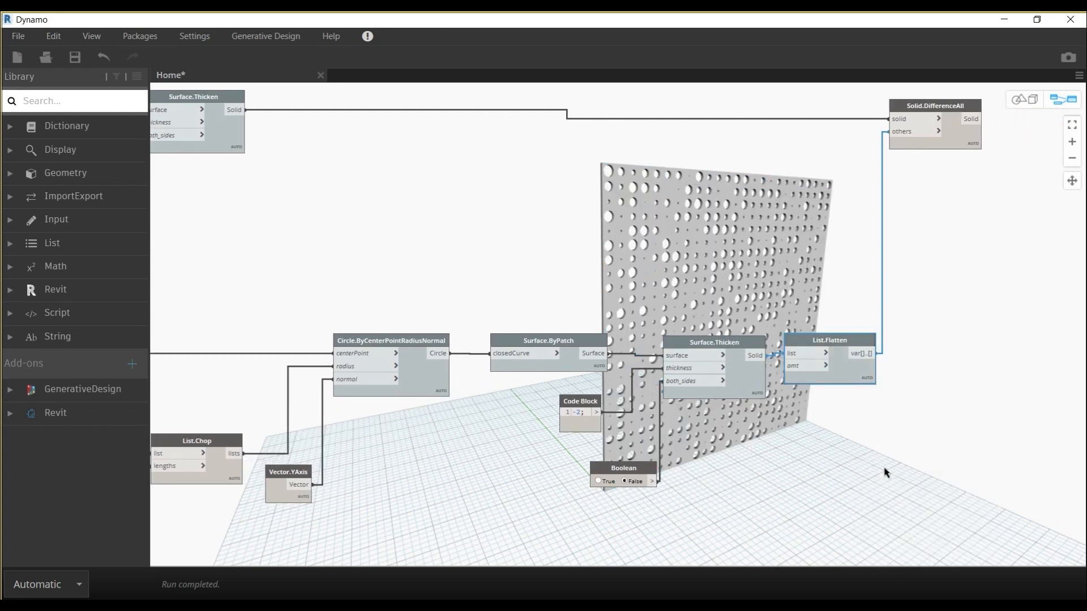
# Step: Inspect the holes of the perforated panel up close and from an angle in the geometry view
pyautogui.hotkey('ctrl', 'b')
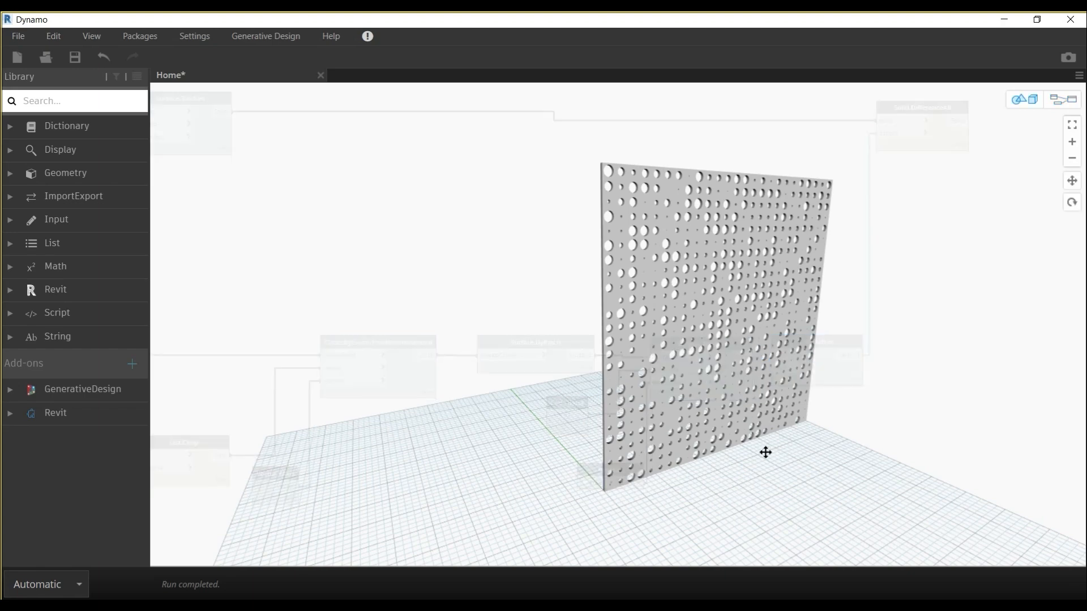
pyautogui.scroll(2, 759, 450)
pyautogui.scroll(1, 745, 320)
pyautogui.scroll(-2, 743, 320)
pyautogui.moveTo(742, 351)
pyautogui.mouseDown(button='right')
pyautogui.moveTo(728, 325)
pyautogui.moveTo(753, 337)
pyautogui.mouseUp(button='right')
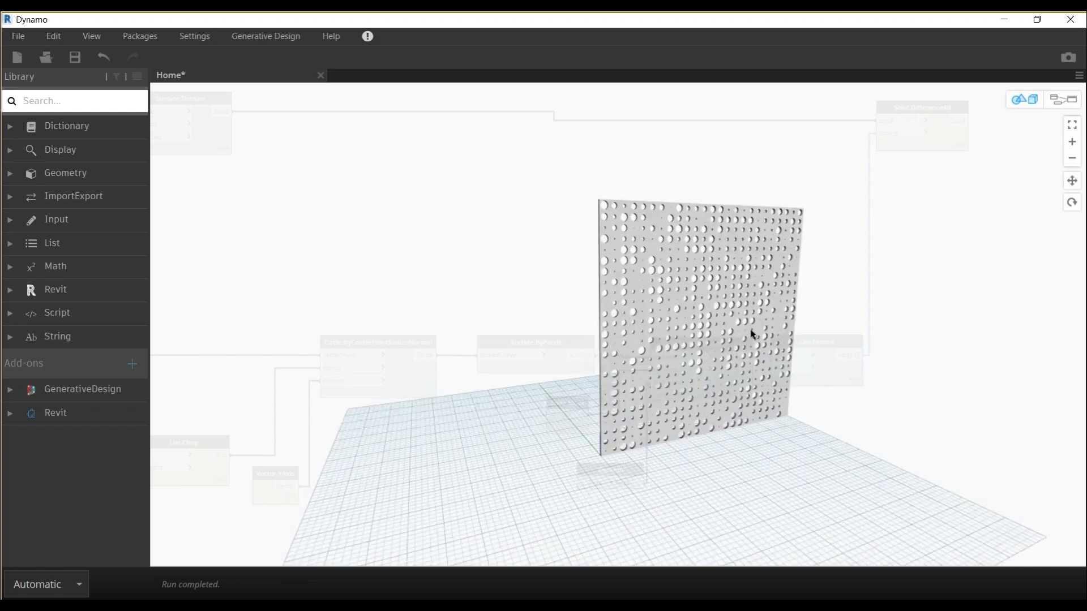
# Step: Return to the graph and set the Integer Slider that drives the point grid's count to 33
pyautogui.hotkey('ctrl', 'b')
pyautogui.scroll(-4, 648, 257)
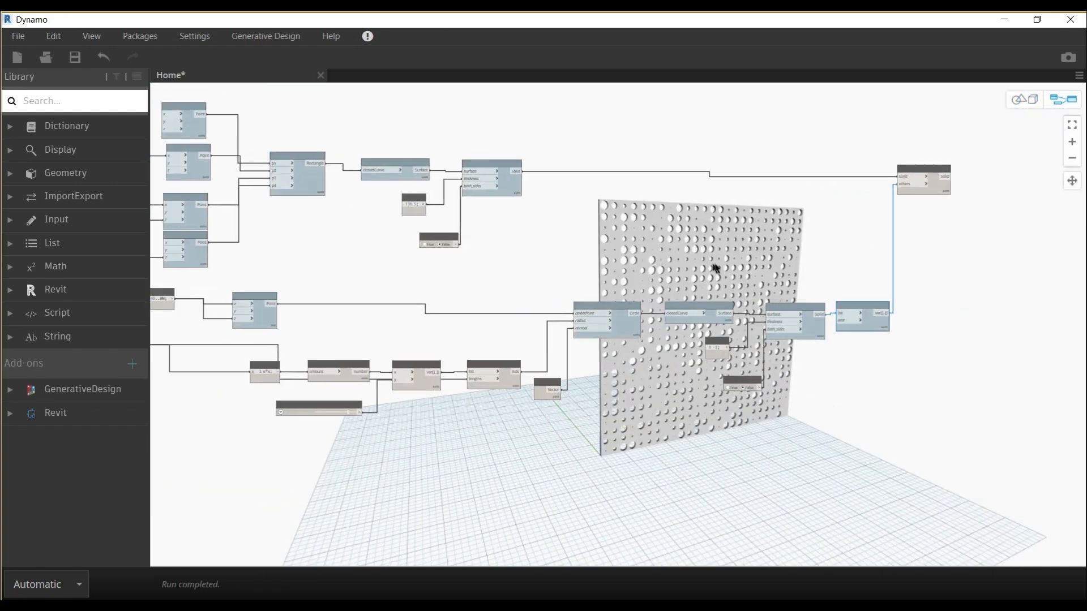
pyautogui.scroll(-3, 577, 297)
pyautogui.scroll(5, 339, 213)
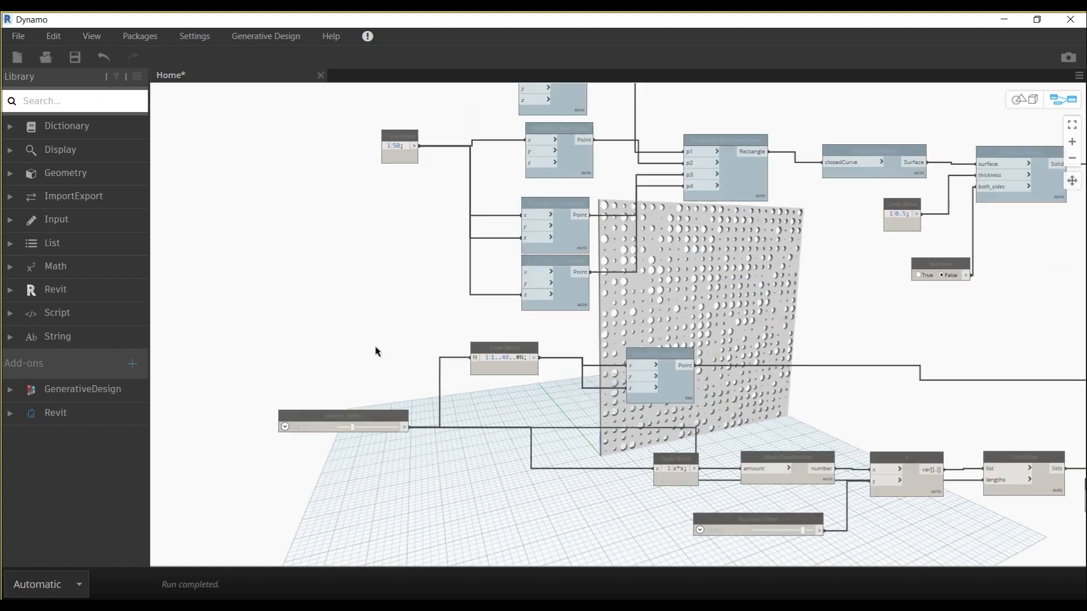
pyautogui.scroll(6, 368, 340)
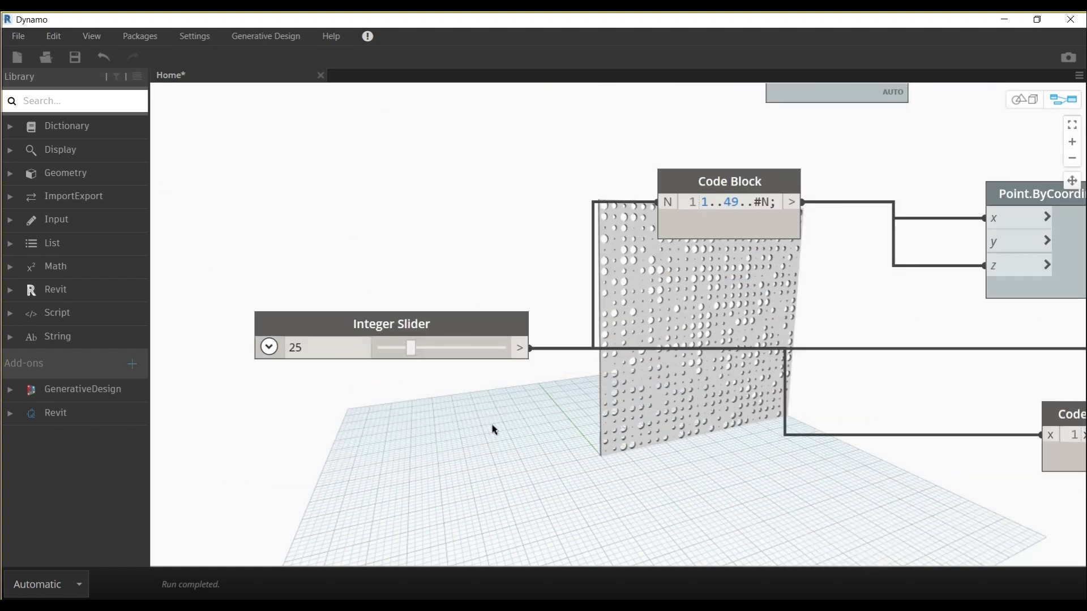
pyautogui.moveTo(411, 355); pyautogui.dragTo(412, 354)
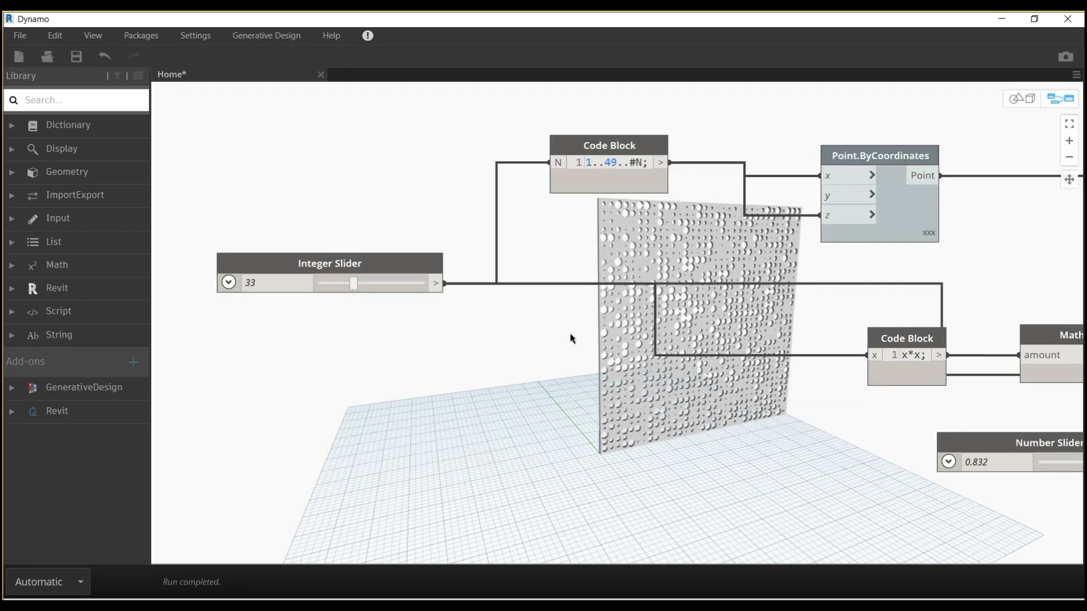
# Step: Set the Integer Slider that drives the point grid's count to 15 to thin out the panel's perforations
pyautogui.scroll(2, 562, 349)
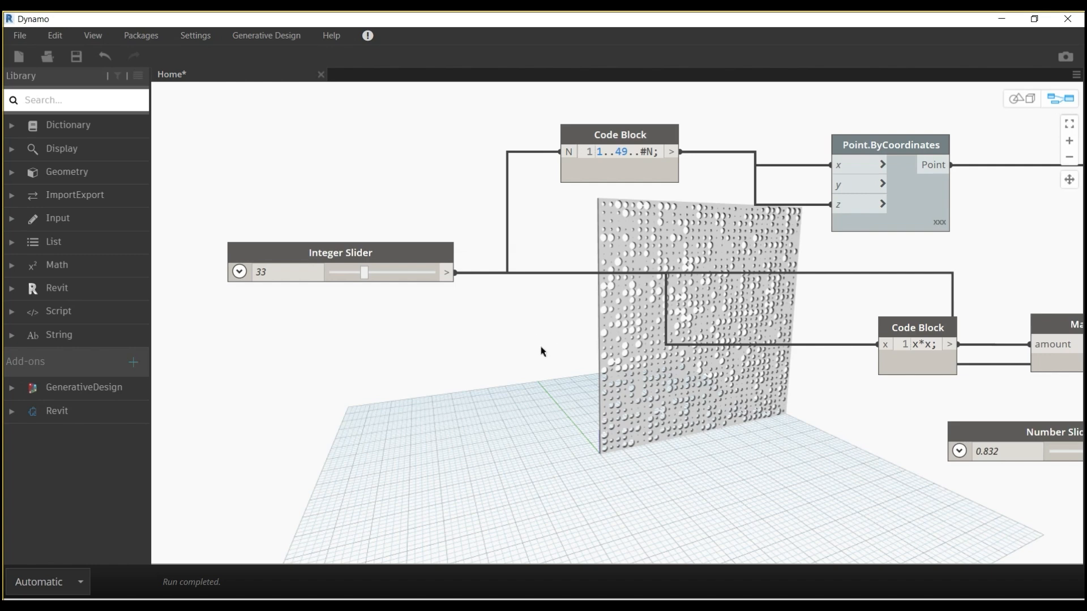
pyautogui.moveTo(563, 347); pyautogui.dragTo(543, 348, button='middle')
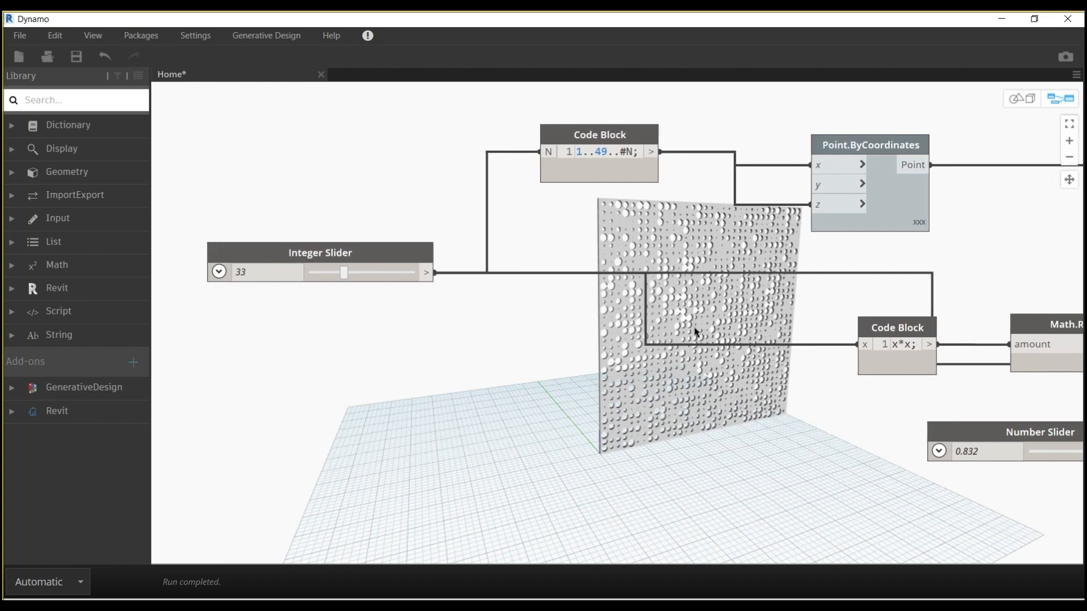
pyautogui.scroll(1, 698, 331)
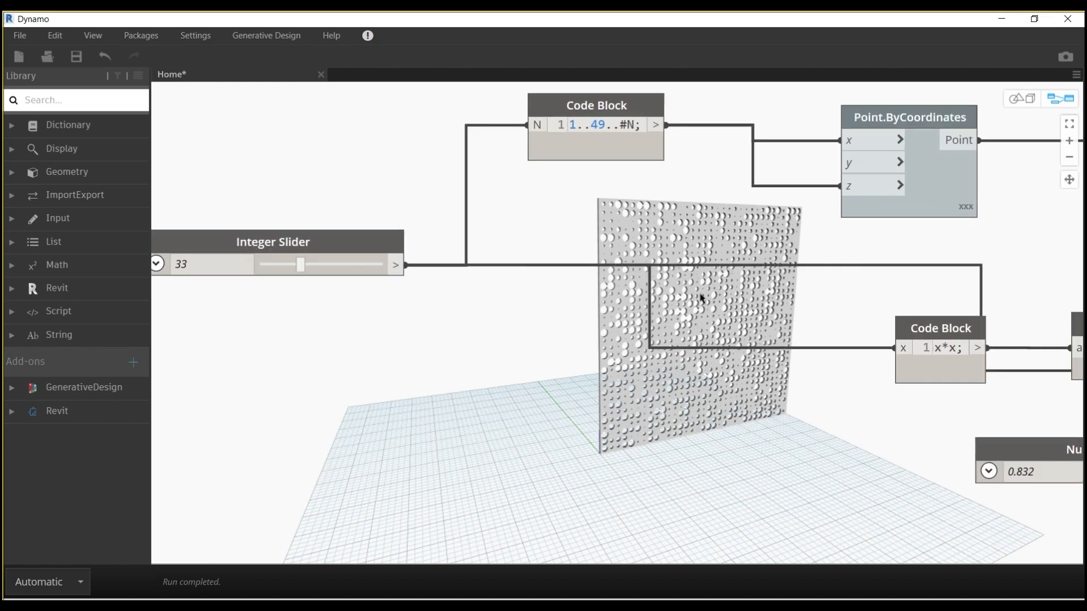
pyautogui.scroll(-1, 702, 299)
pyautogui.doubleClick(283, 267)
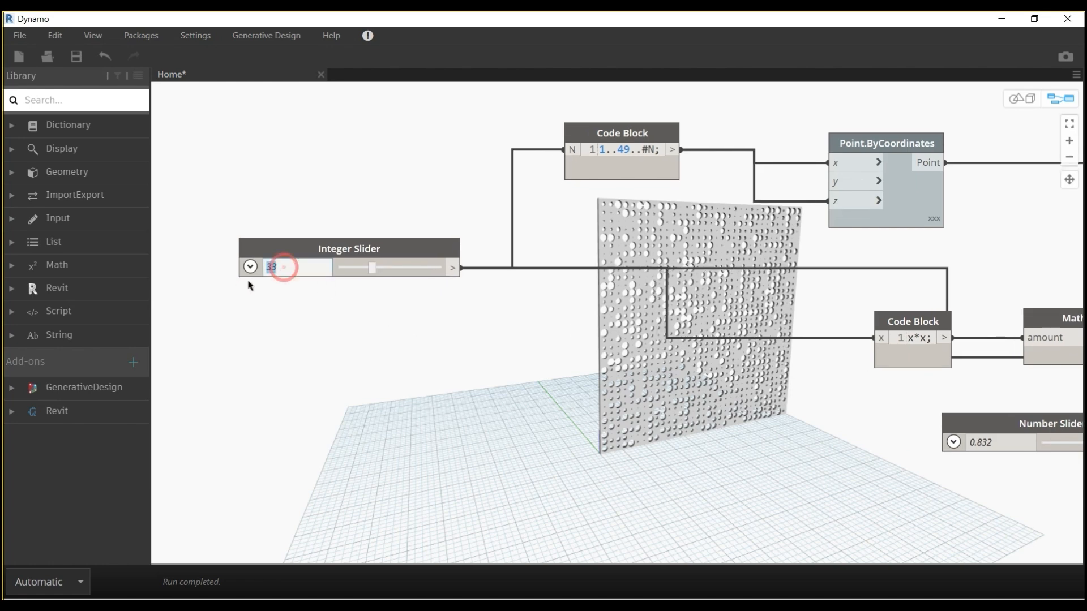
pyautogui.write('15')
pyautogui.press('Return')
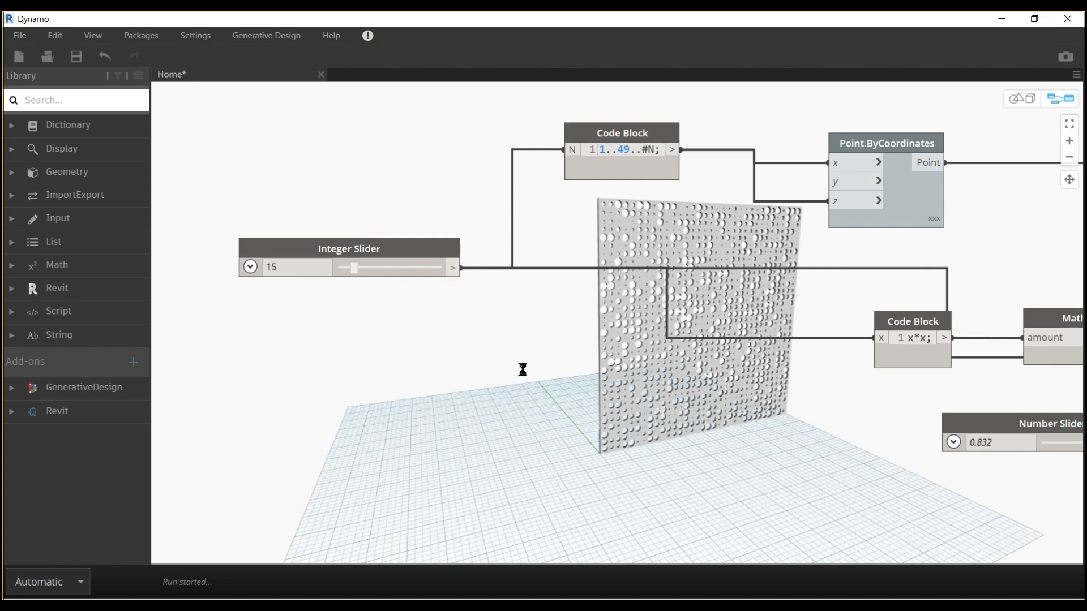
# Step: Set the Integer Slider that drives the point grid's count to 20
pyautogui.scroll(-1, 583, 376)
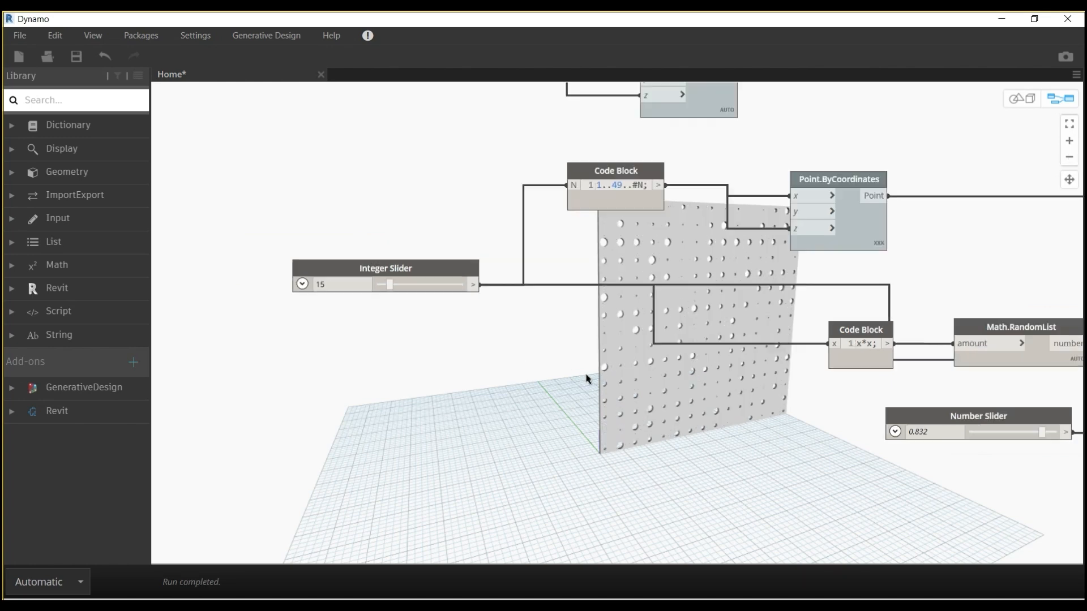
pyautogui.doubleClick(331, 285)
pyautogui.write('20')
pyautogui.press('Return')
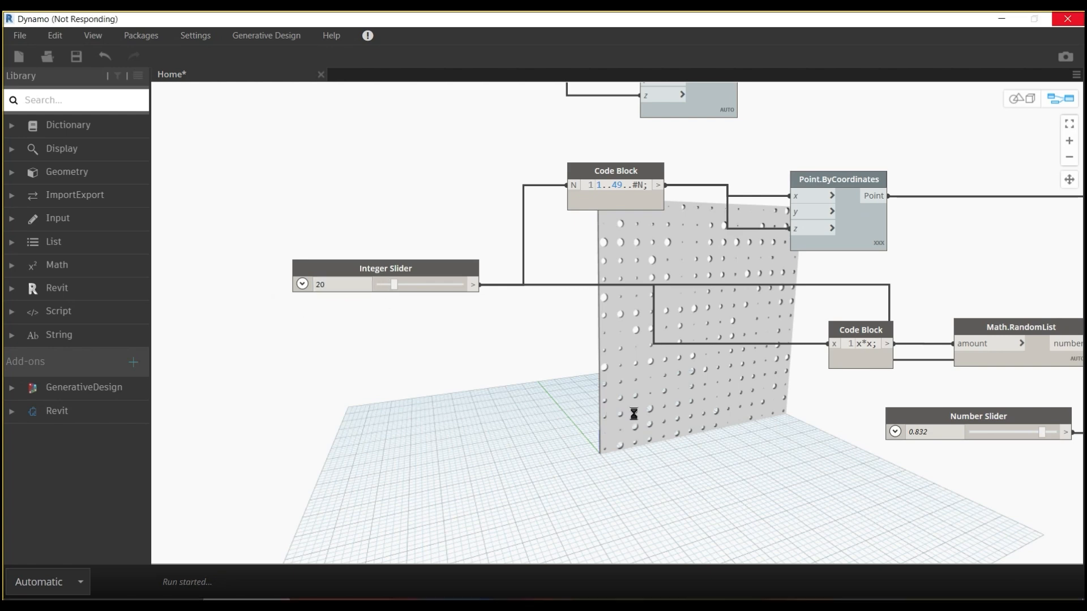
# Step: Set the Number Slider that multiplies the random circle radii to 0.9
pyautogui.moveTo(693, 399); pyautogui.dragTo(423, 352, button='middle')
pyautogui.scroll(-2, 463, 363)
pyautogui.scroll(6, 643, 405)
pyautogui.moveTo(645, 404); pyautogui.dragTo(465, 239, button='middle')
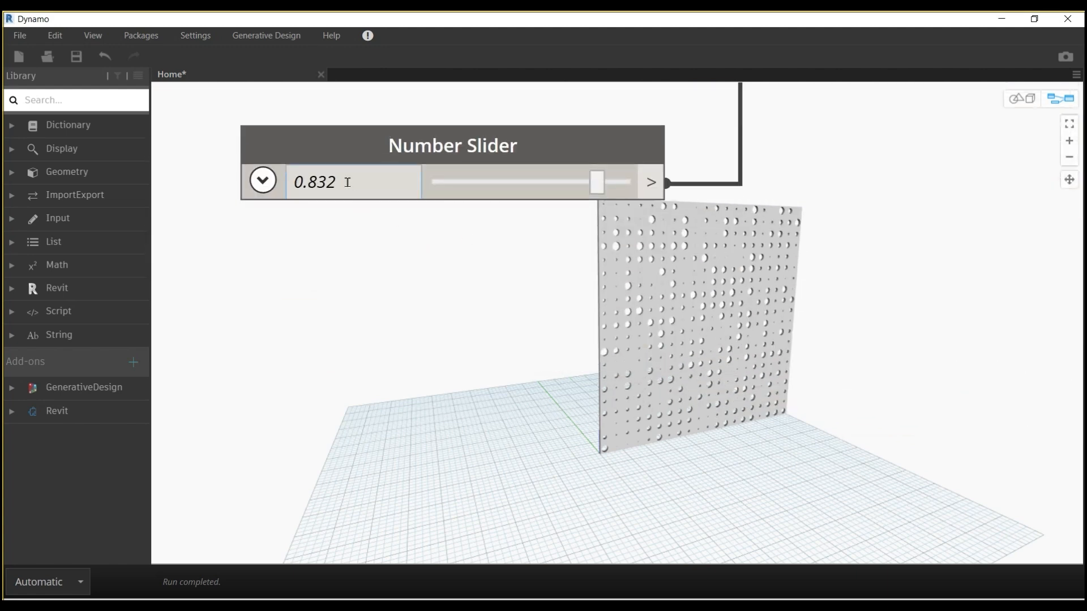
pyautogui.doubleClick(347, 181)
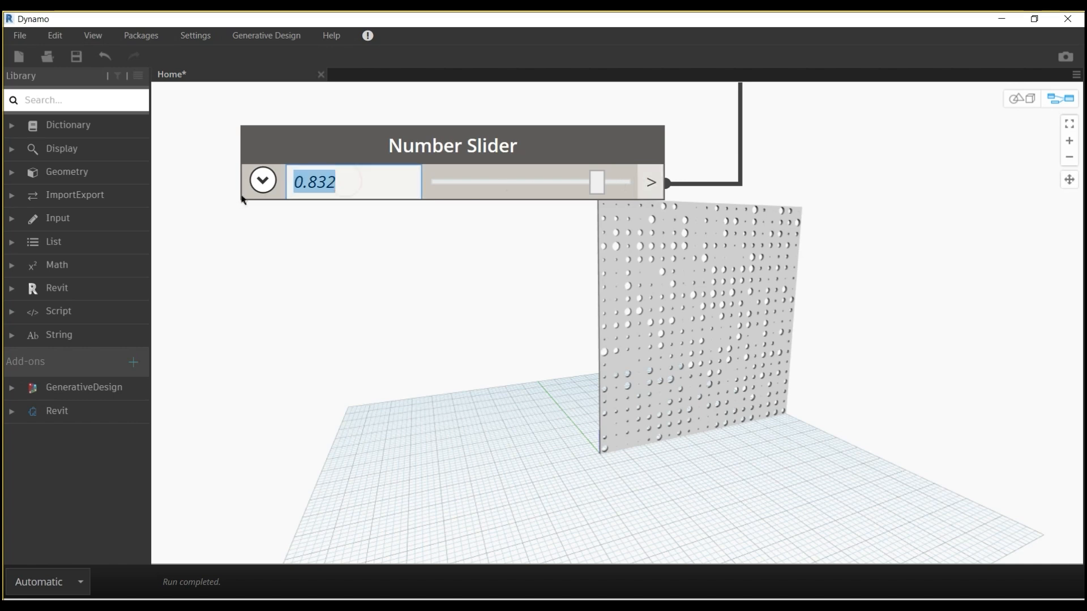
pyautogui.write('0.9')
pyautogui.press('Return')
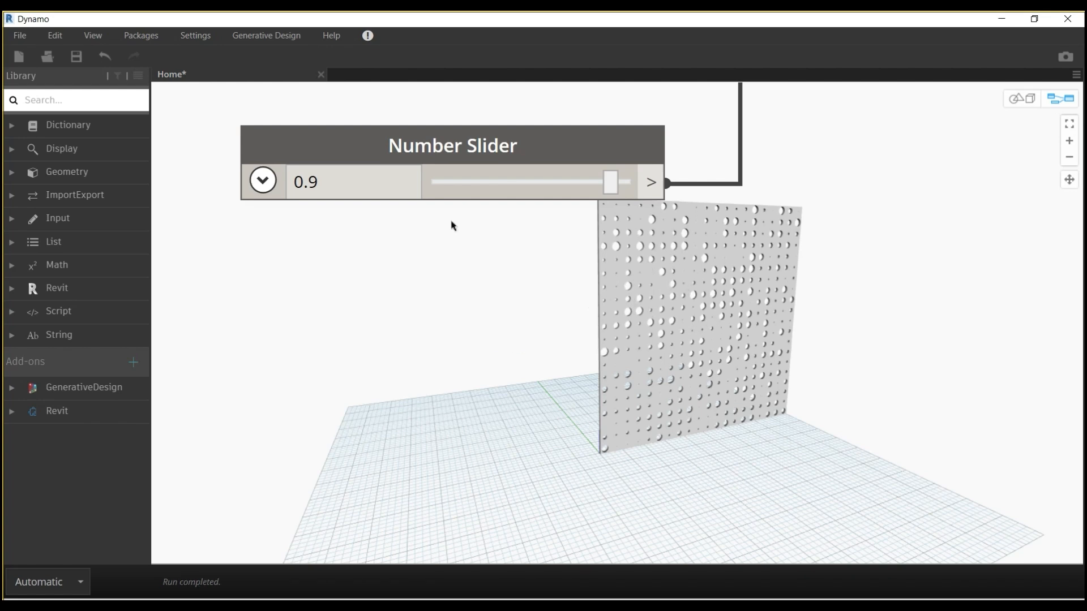
# Step: Set the Number Slider feeding the multiplication node to 1 to enlarge the random holes
pyautogui.click(340, 179)
pyautogui.write('1')
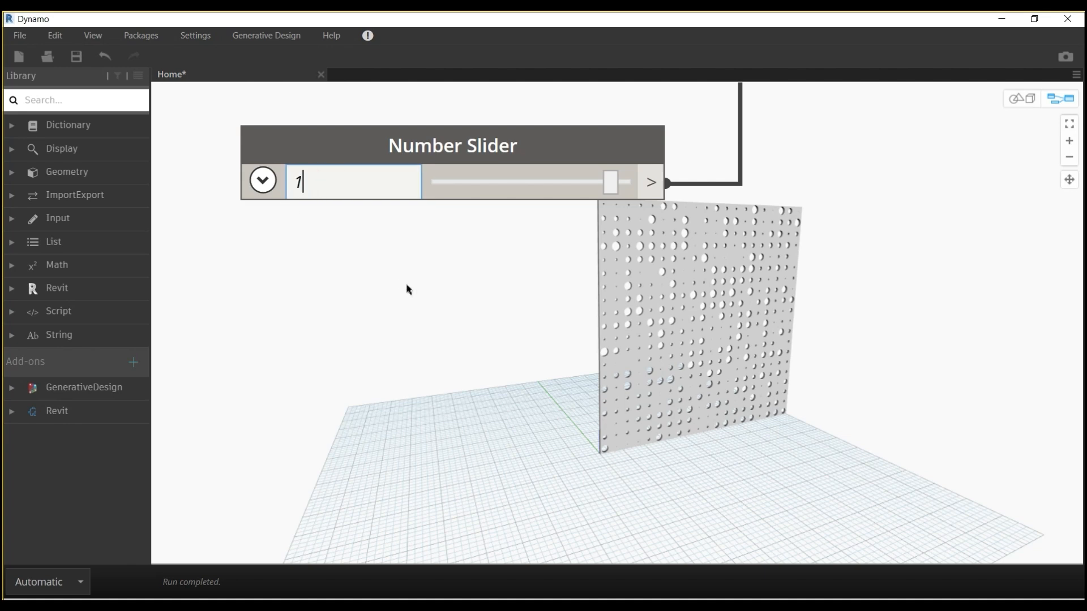
pyautogui.press('Return')
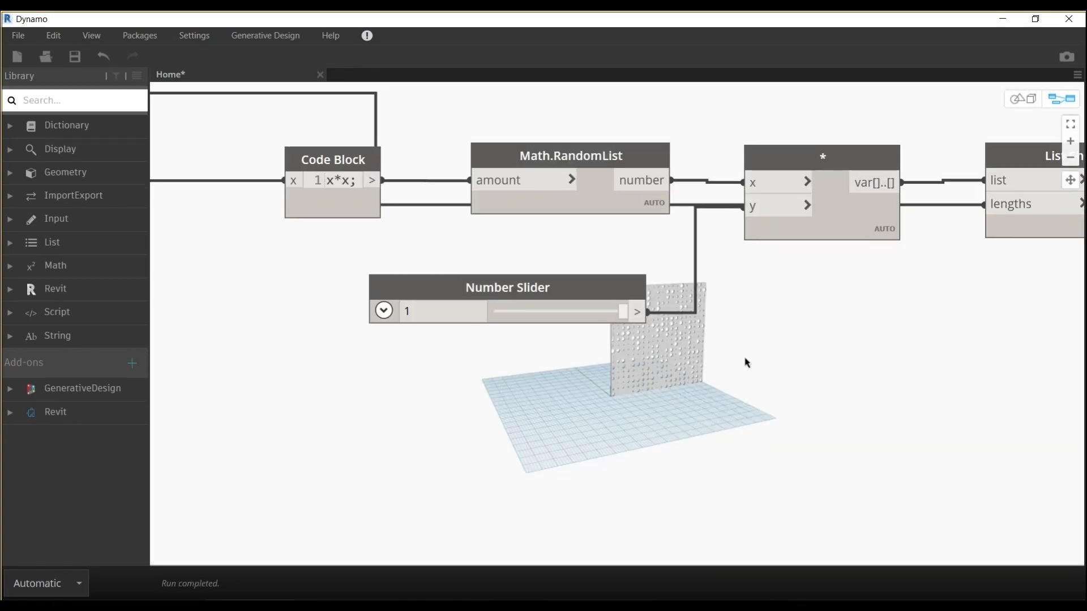
# Step: Switch to the geometry view and examine the panel's hole sizes up close and from farther away
pyautogui.scroll(5, 704, 359)
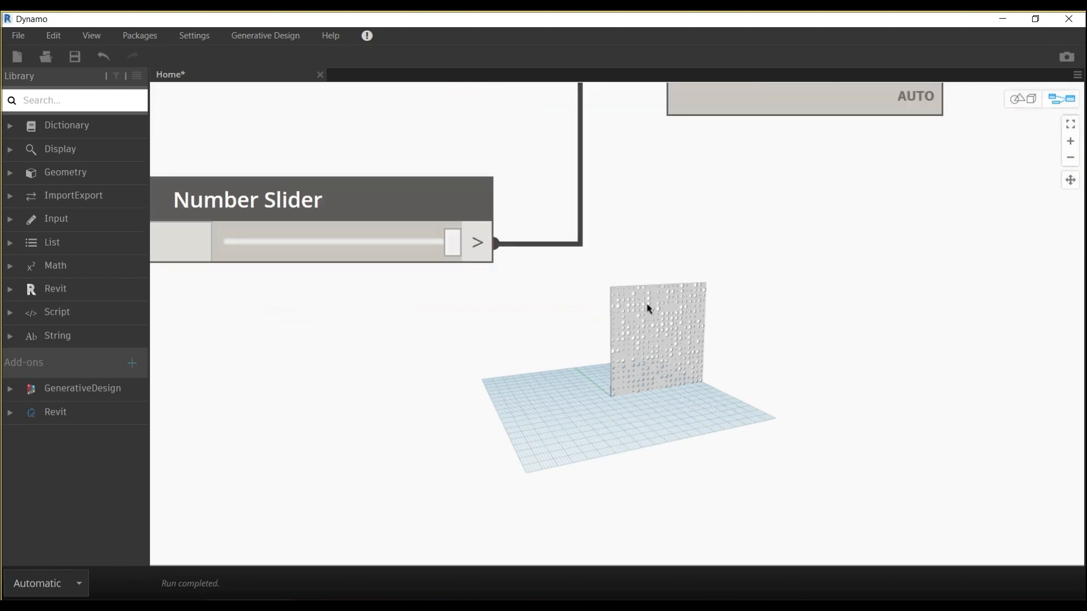
pyautogui.hotkey('ctrl', 'b')
pyautogui.scroll(5, 650, 311)
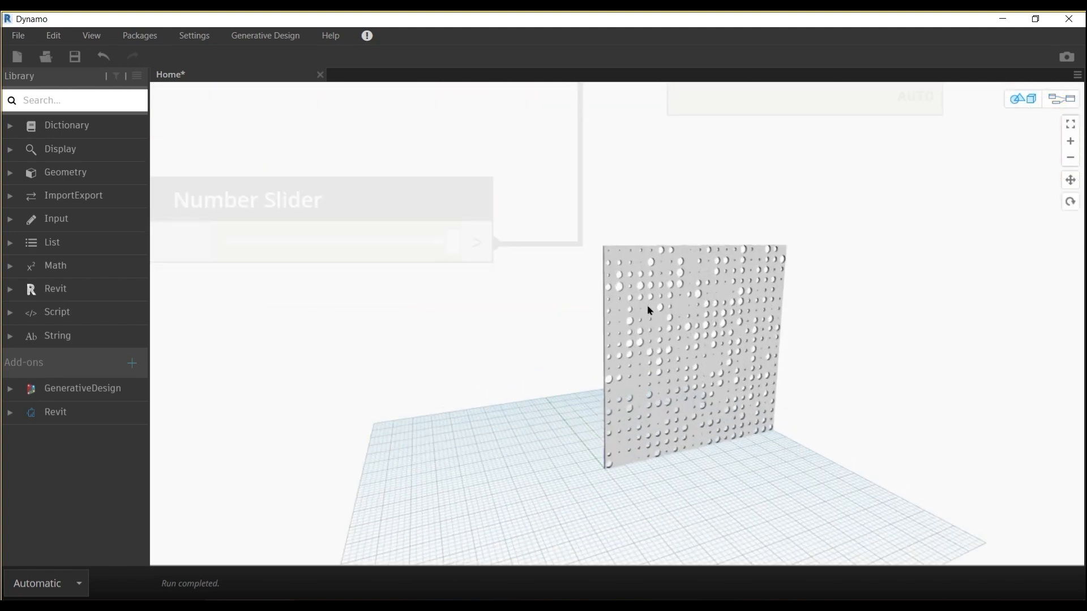
pyautogui.scroll(-6, 650, 310)
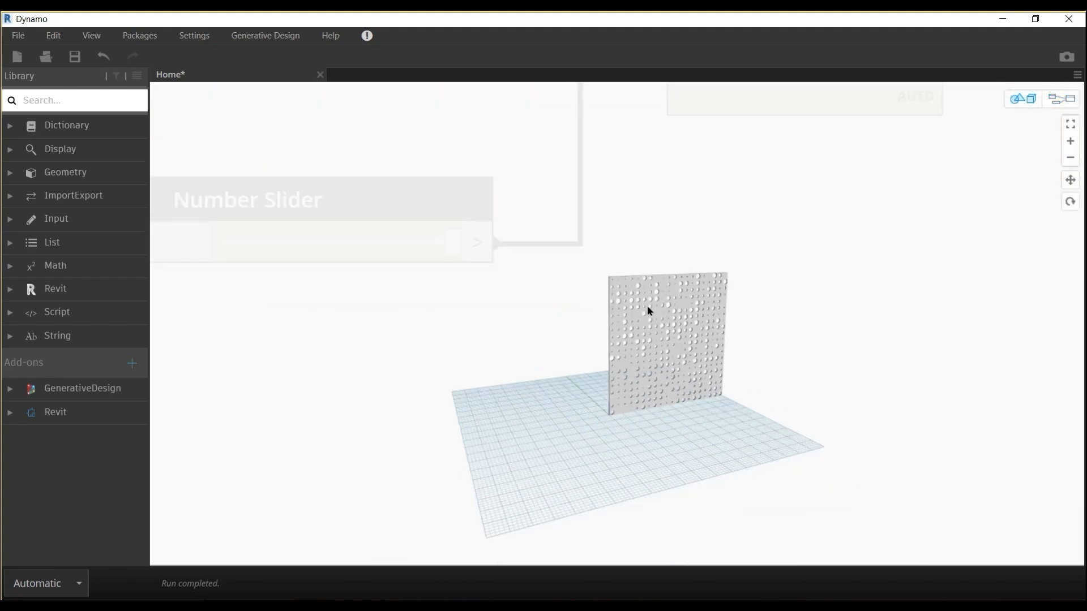